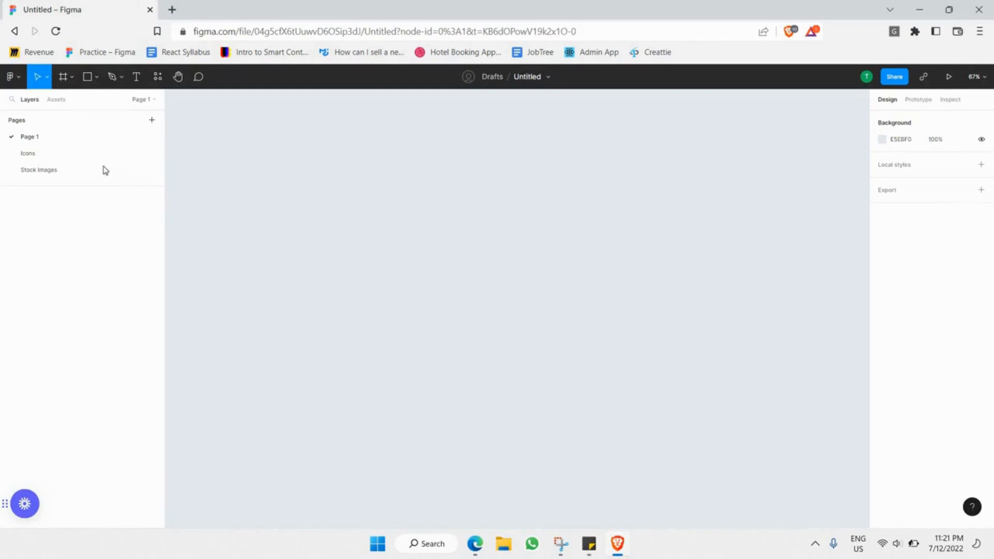
Look through the Icons and Stock Images pages, and return to Page 1.
{"action": "left_click", "coordinate": [71, 153]}
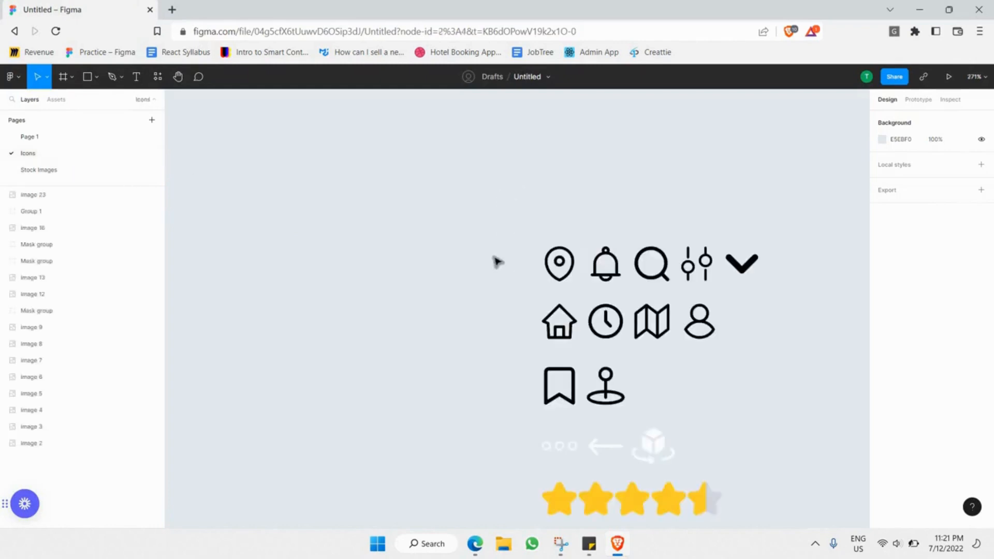
{"action": "scroll", "coordinate": [497, 259], "scroll_direction": "down", "scroll_amount": 3}
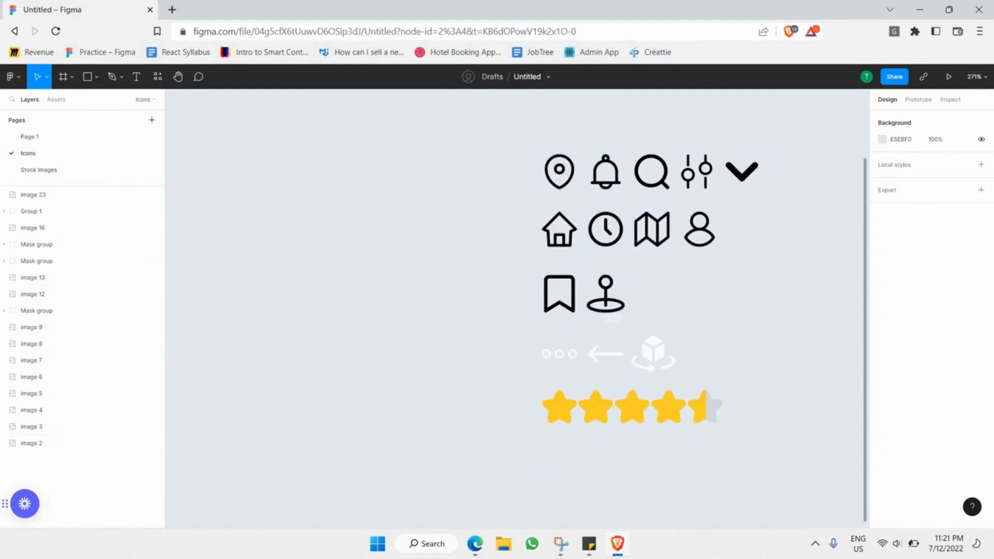
{"action": "left_click", "coordinate": [103, 175]}
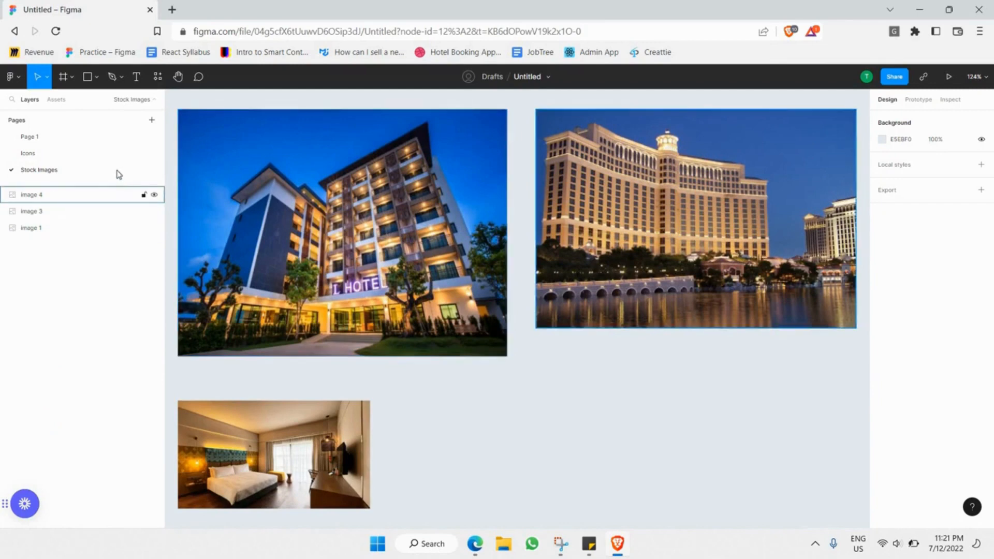
{"action": "left_click", "coordinate": [103, 141]}
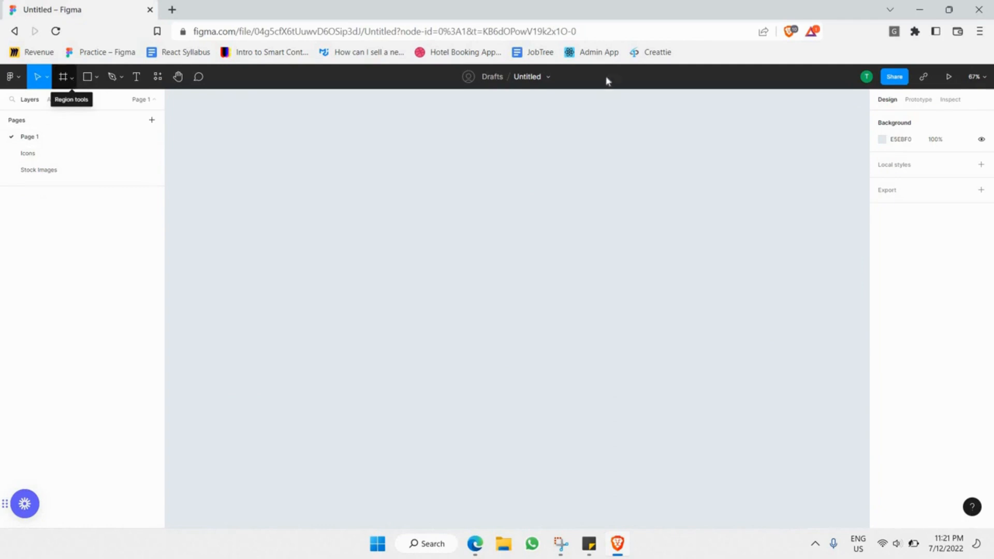
Create a frame on Page 1 from the iPhone 14 Pro Max phone preset.
{"action": "left_click", "coordinate": [71, 78]}
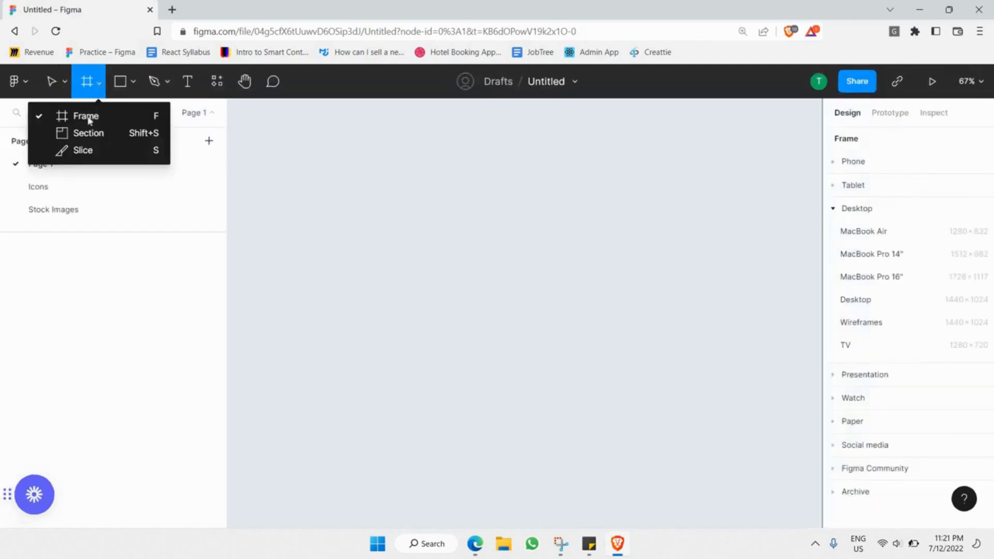
{"action": "left_click", "coordinate": [99, 119]}
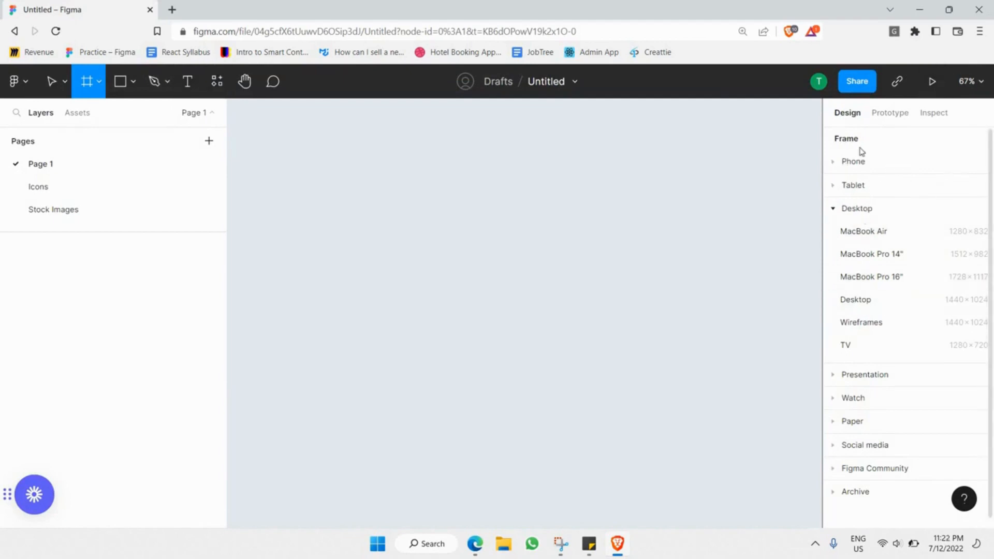
{"action": "left_click", "coordinate": [857, 202]}
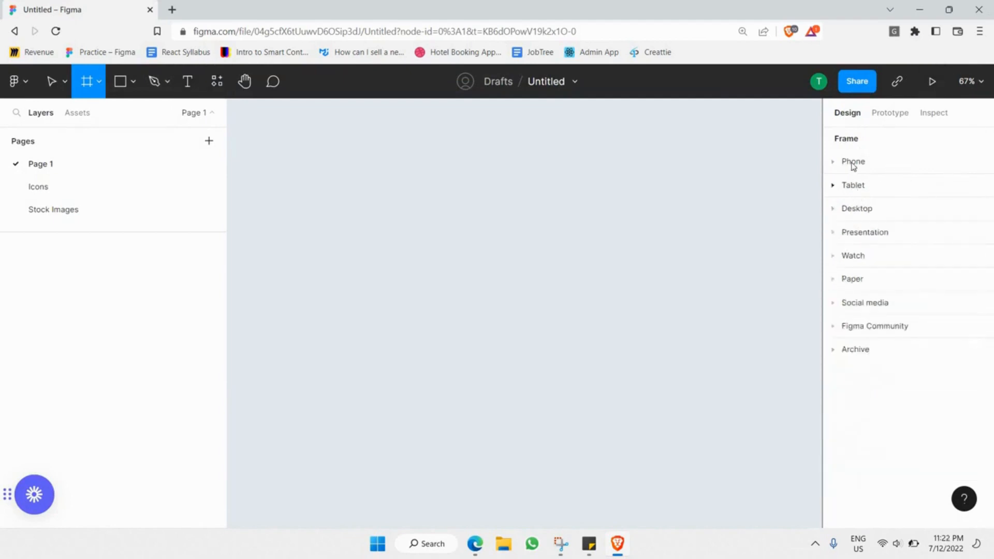
{"action": "left_click", "coordinate": [853, 165]}
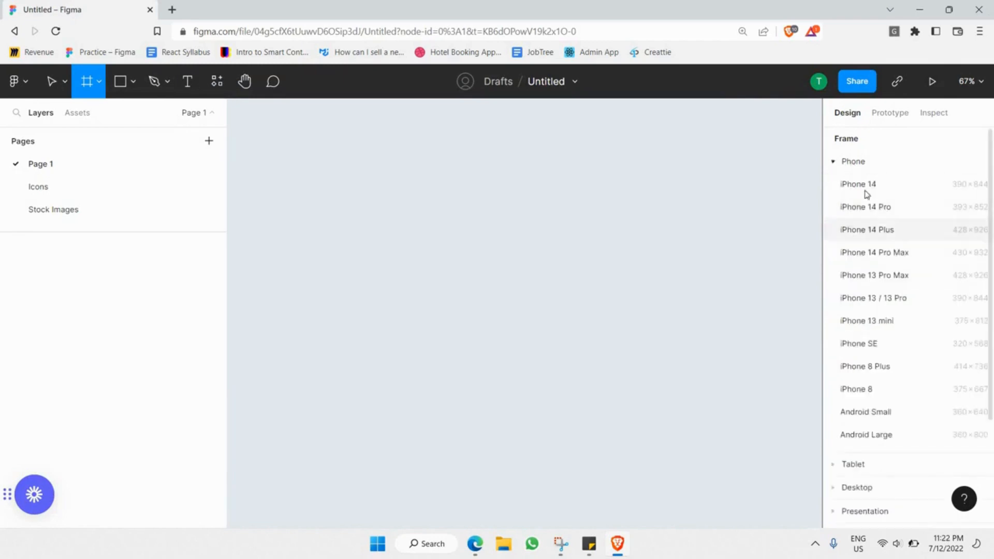
{"action": "left_click", "coordinate": [879, 254]}
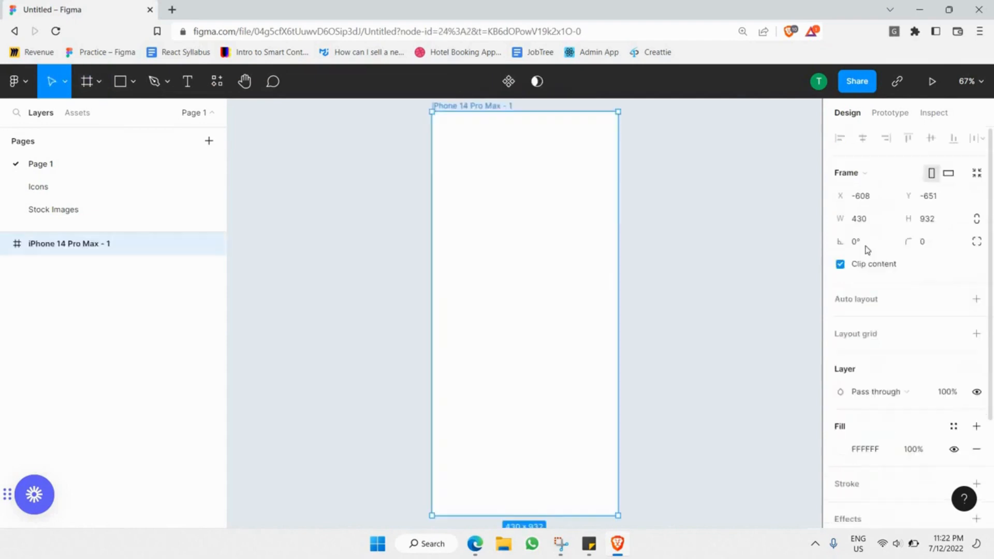
{"action": "left_click", "coordinate": [738, 229]}
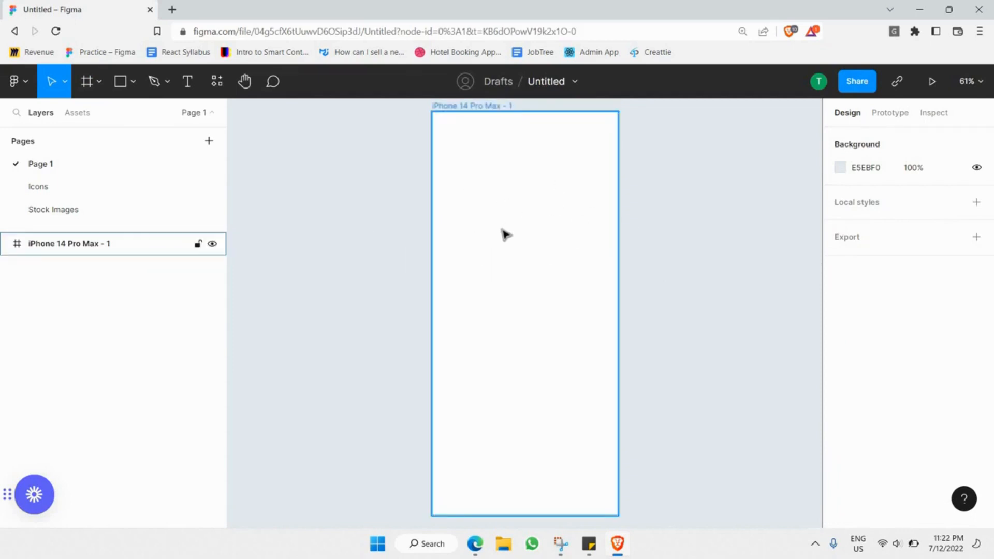
Add a layout grid to the iPhone 14 Pro Max frame and change its type to Columns.
{"action": "left_click", "coordinate": [541, 218]}
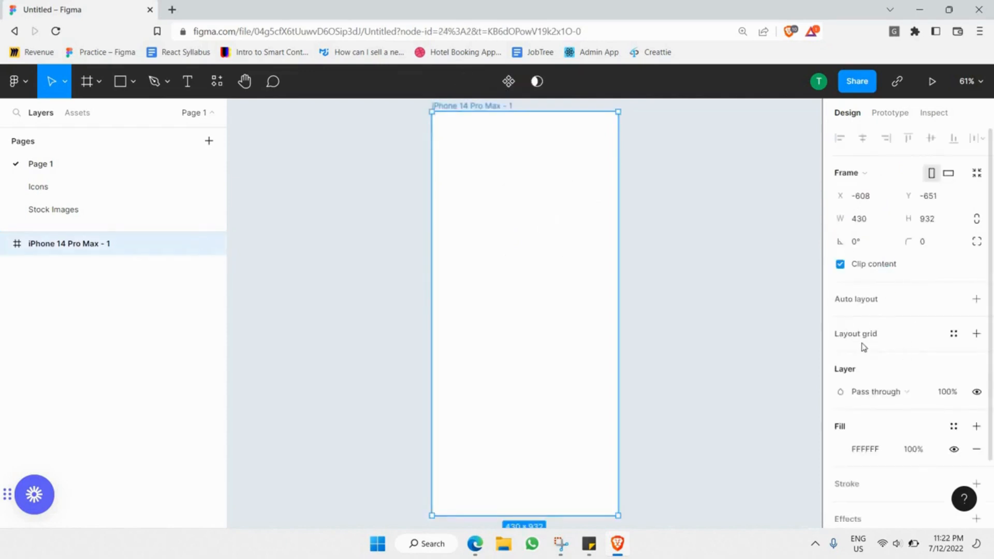
{"action": "left_click", "coordinate": [975, 336]}
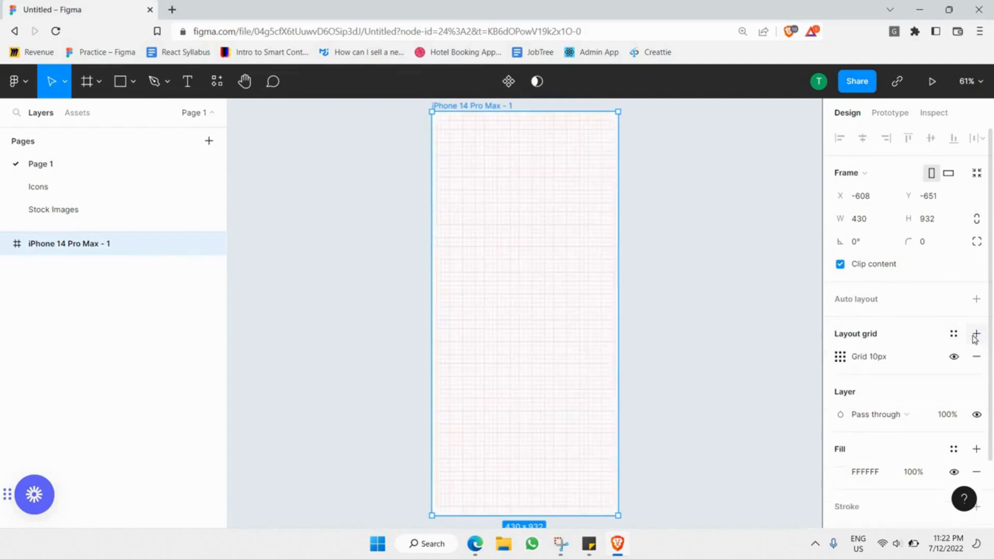
{"action": "left_click", "coordinate": [841, 357]}
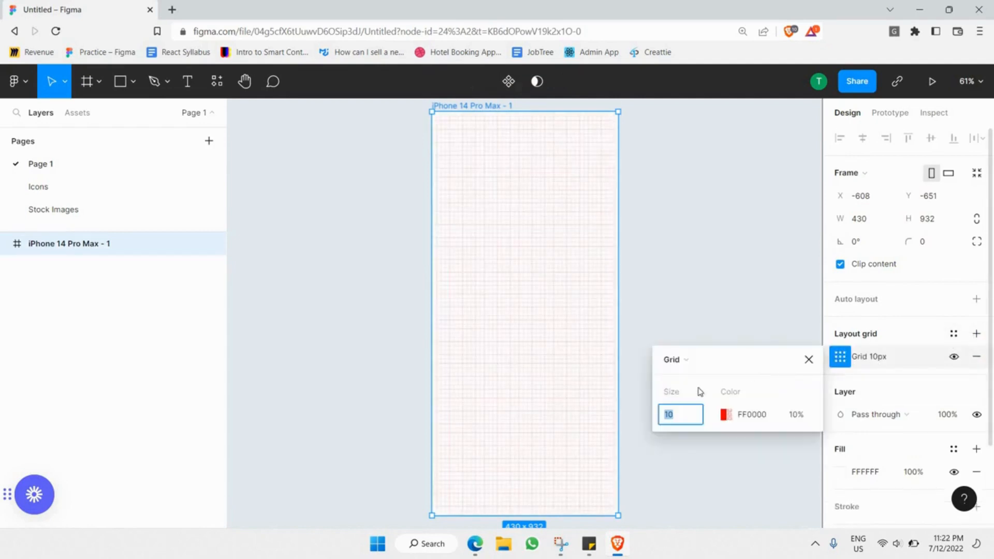
{"action": "left_click", "coordinate": [684, 363]}
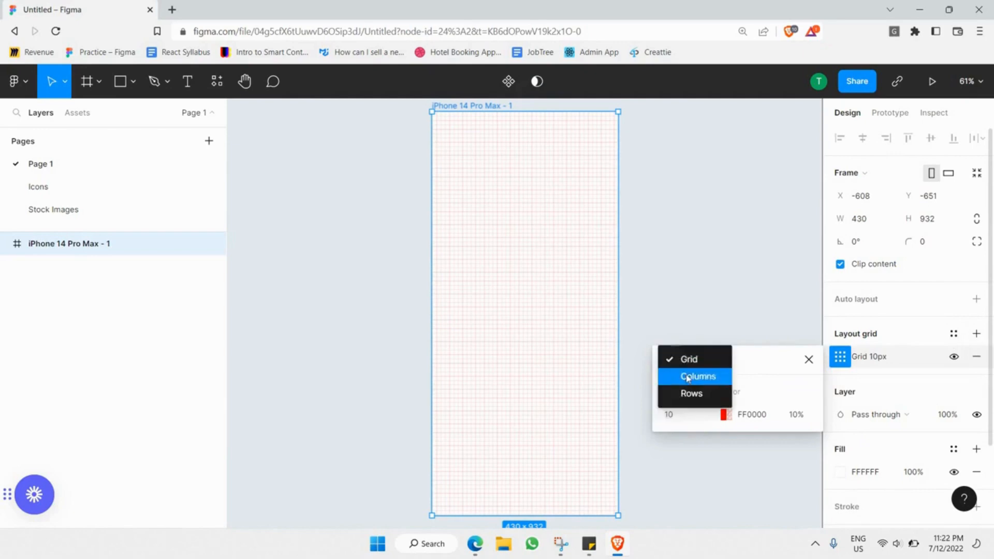
{"action": "left_click", "coordinate": [688, 377]}
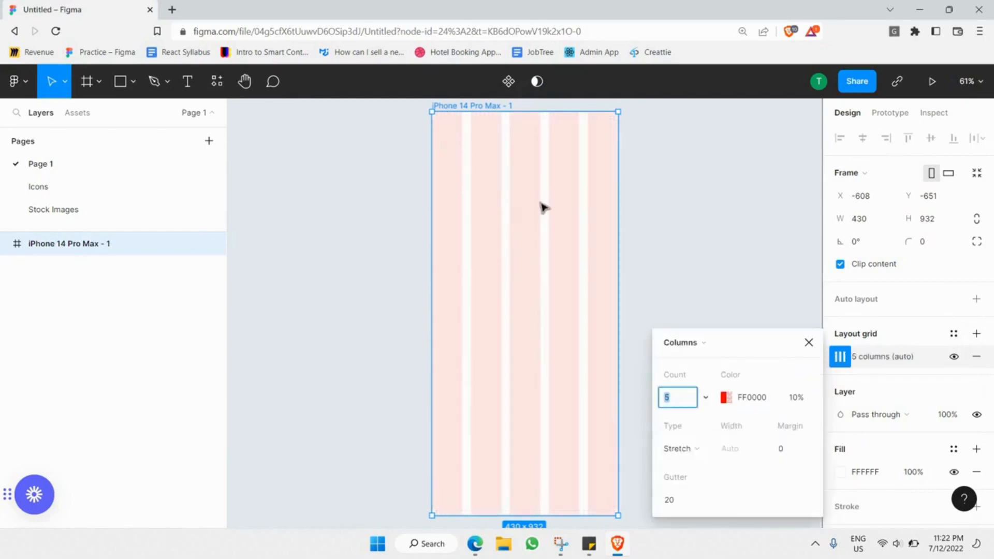
Set the column grid's gutter to 50 and hide the layout grid.
{"action": "left_click", "coordinate": [676, 502]}
{"action": "type", "text": "50"}
{"action": "key", "text": "Return"}
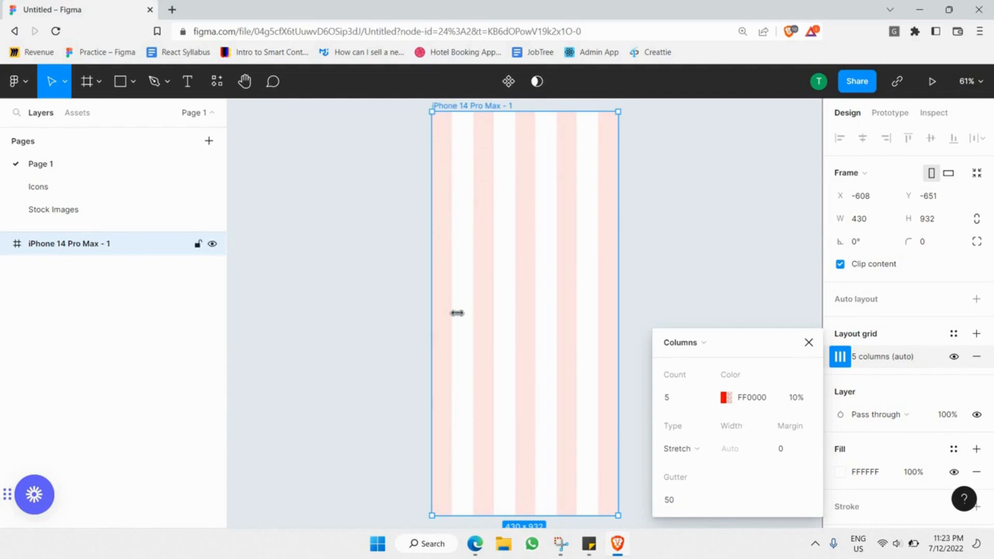
{"action": "left_click", "coordinate": [956, 372]}
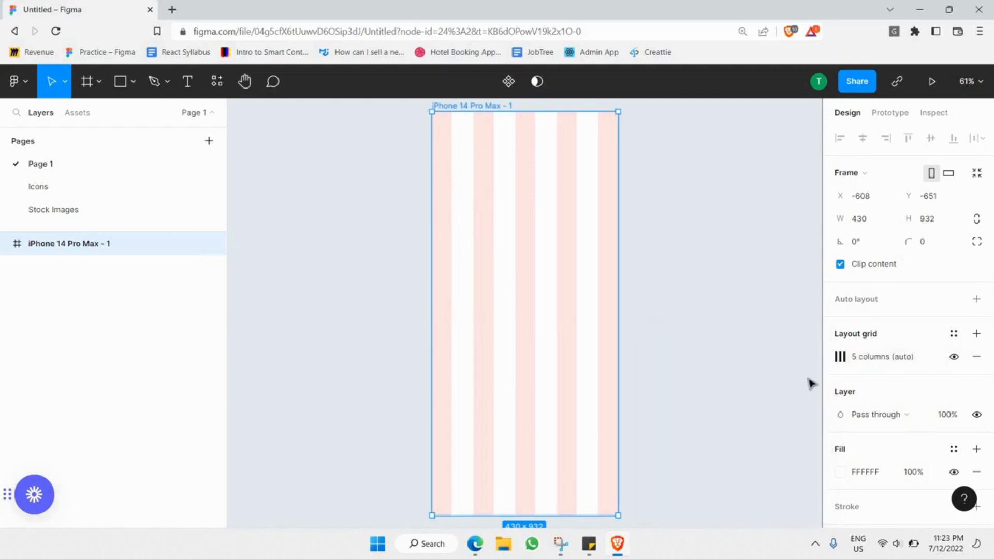
{"action": "left_click", "coordinate": [954, 357]}
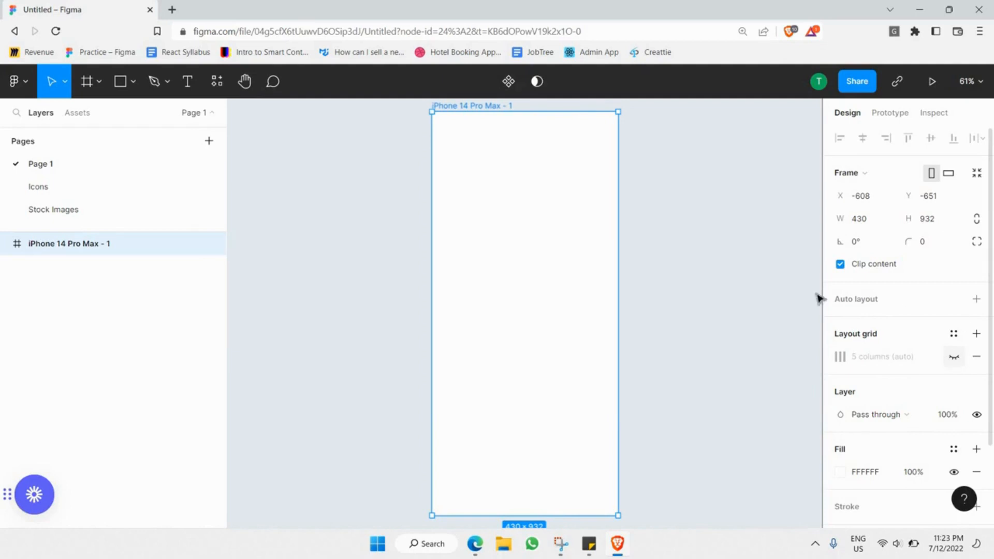
Draw a rectangle about 315 × 79 on the canvas beside the phone frame and give it a corner radius of 100.
{"action": "left_click", "coordinate": [121, 86]}
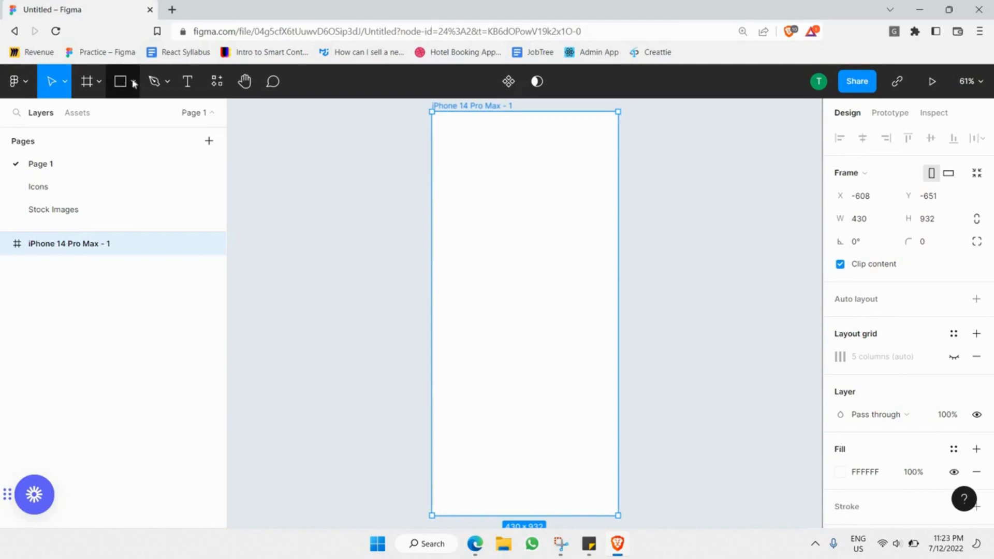
{"action": "left_click", "coordinate": [136, 87]}
{"action": "left_click", "coordinate": [123, 121]}
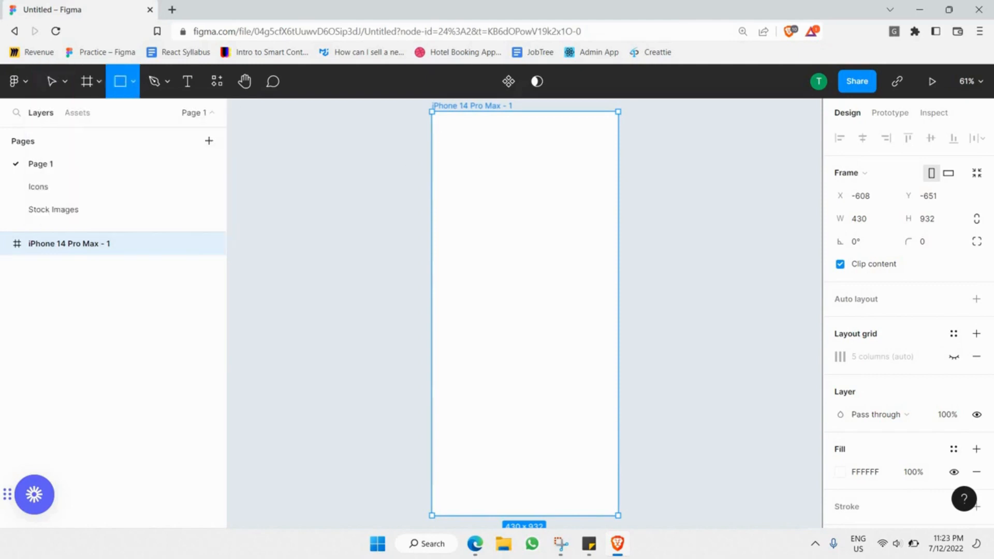
{"action": "left_click_drag", "start_coordinate": [413, 132], "coordinate": [326, 167]}
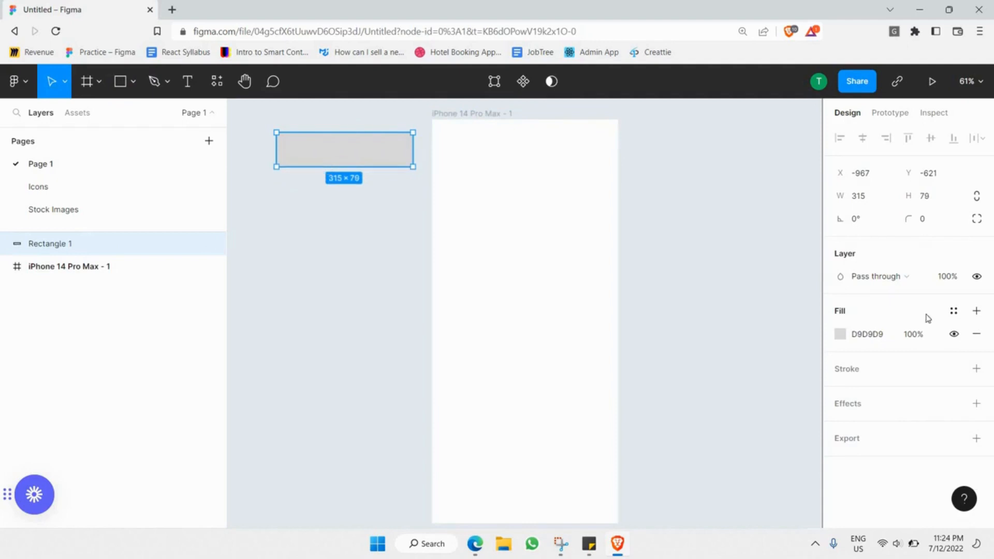
{"action": "left_click", "coordinate": [931, 226]}
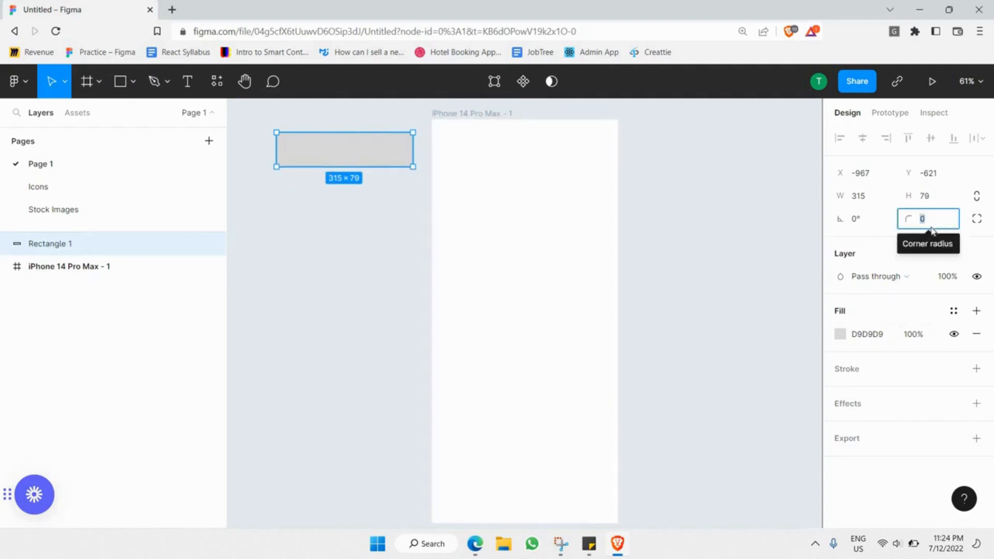
{"action": "type", "text": "100"}
{"action": "key", "text": "Return"}
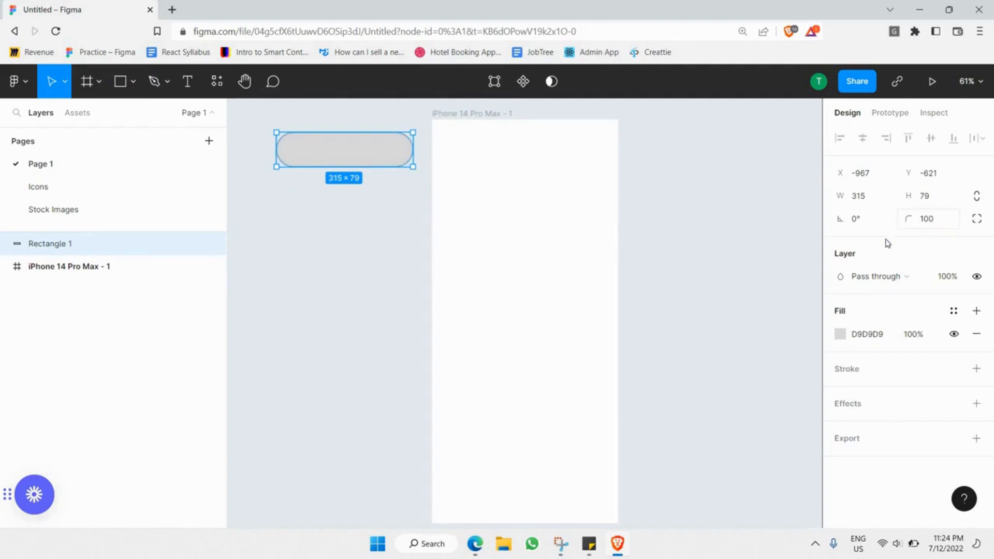
Change the rounded rectangle's fill colour to white, FFFFFF.
{"action": "left_click", "coordinate": [342, 204]}
{"action": "left_click", "coordinate": [343, 156]}
{"action": "left_click", "coordinate": [836, 336]}
{"action": "left_click_drag", "start_coordinate": [750, 284], "coordinate": [592, 25]}
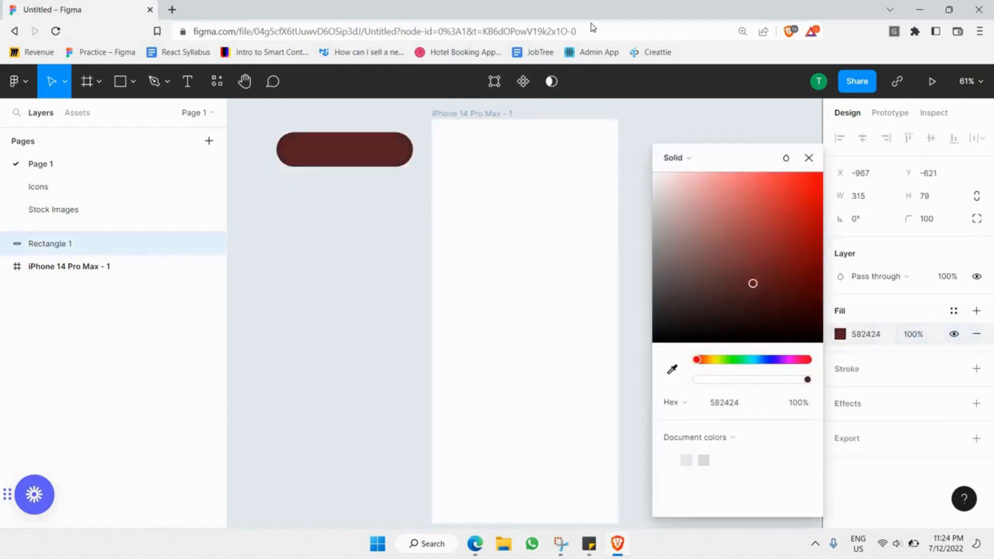
{"action": "key", "text": "Escape"}
Add a stroke to the rounded rectangle and set its thickness to 2.
{"action": "left_click", "coordinate": [976, 369]}
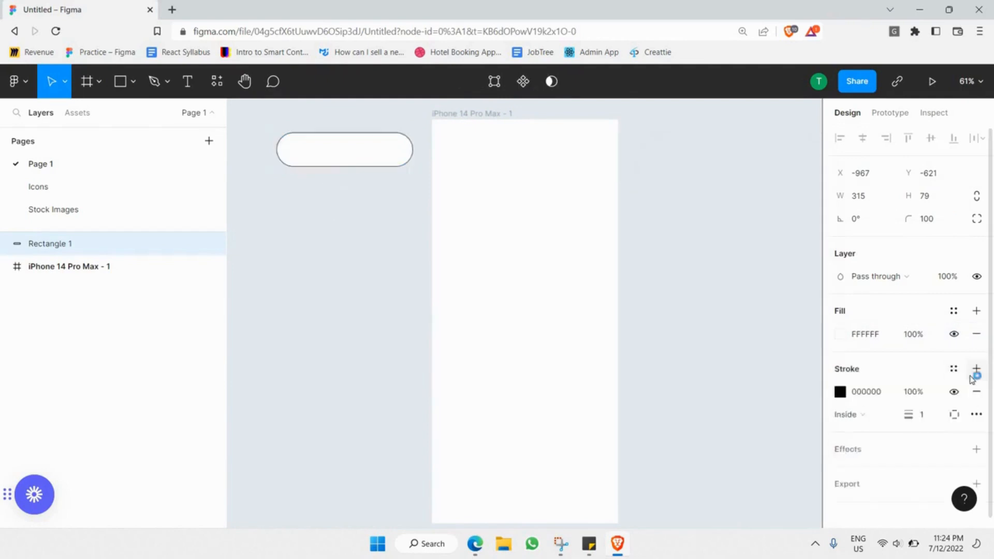
{"action": "left_click", "coordinate": [930, 420]}
{"action": "type", "text": "2"}
{"action": "key", "text": "Return"}
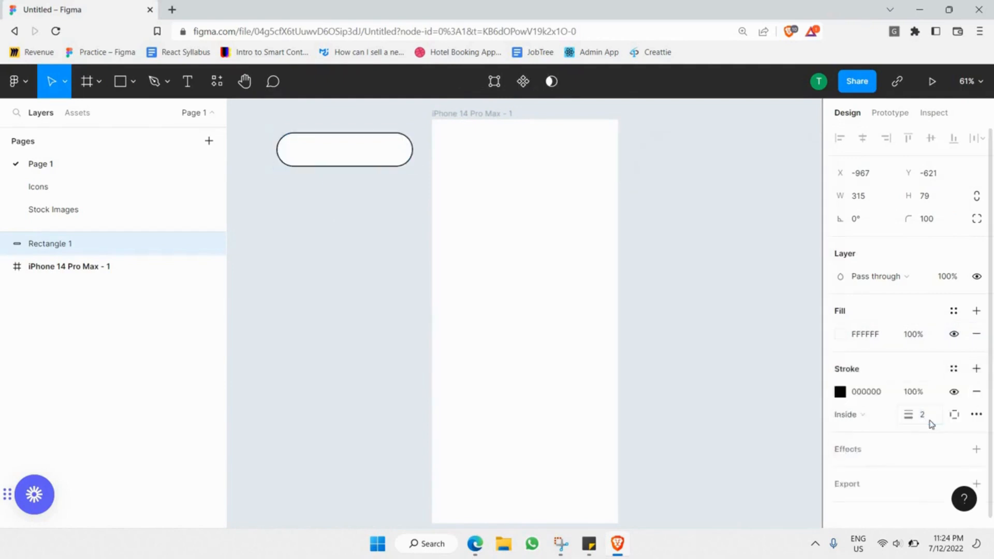
Change the rounded rectangle's stroke colour to light grey, D1D1D1.
{"action": "left_click", "coordinate": [840, 392]}
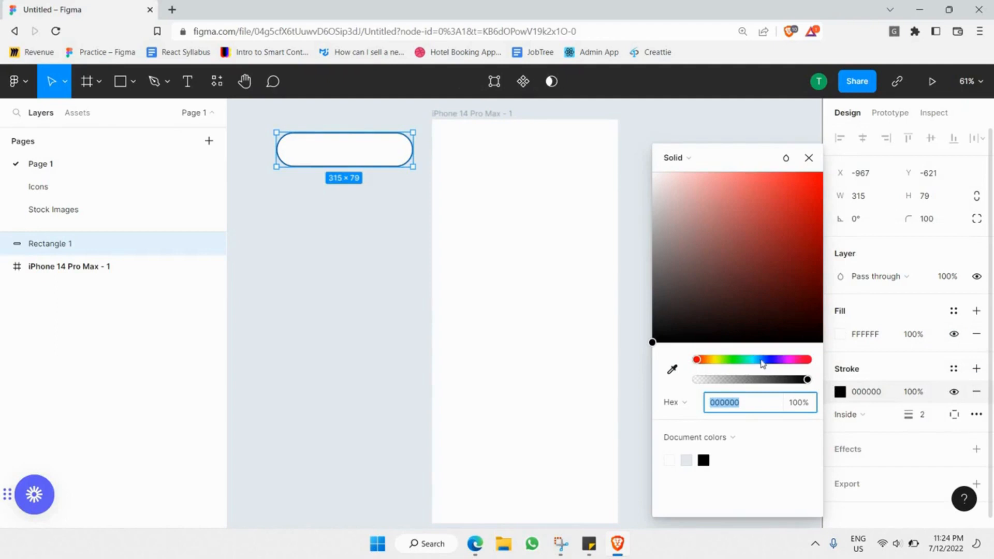
{"action": "type", "text": "DADADA"}
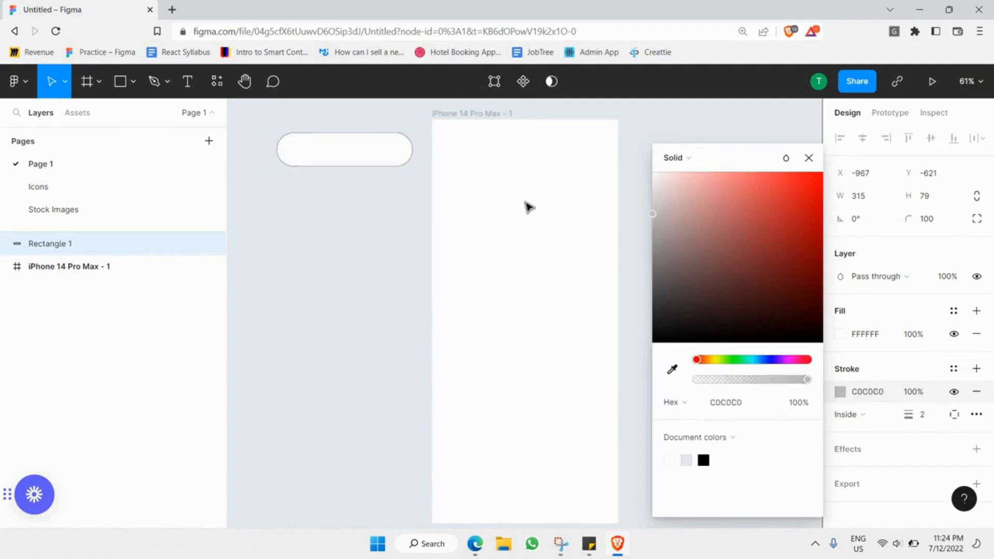
{"action": "key", "text": "Return"}
{"action": "mouse_move", "coordinate": [526, 202]}
{"action": "left_mouse_down"}
{"action": "mouse_move", "coordinate": [514, 189]}
{"action": "mouse_move", "coordinate": [508, 209]}
{"action": "left_mouse_up"}
{"action": "key", "text": "Escape"}
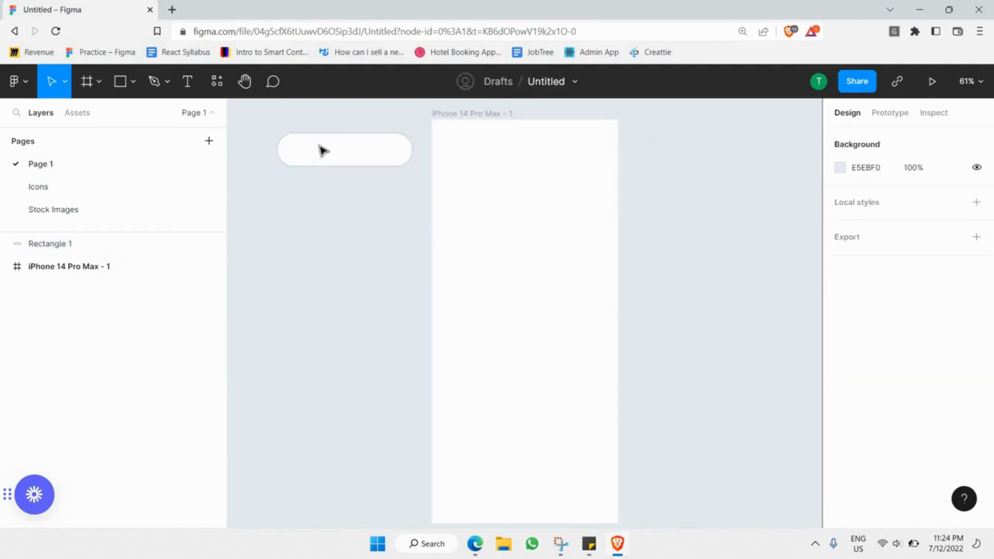
Move the rounded rectangle into the upper part of the phone frame and shrink it to about 224 × 56.
{"action": "left_click_drag", "start_coordinate": [346, 166], "coordinate": [484, 153]}
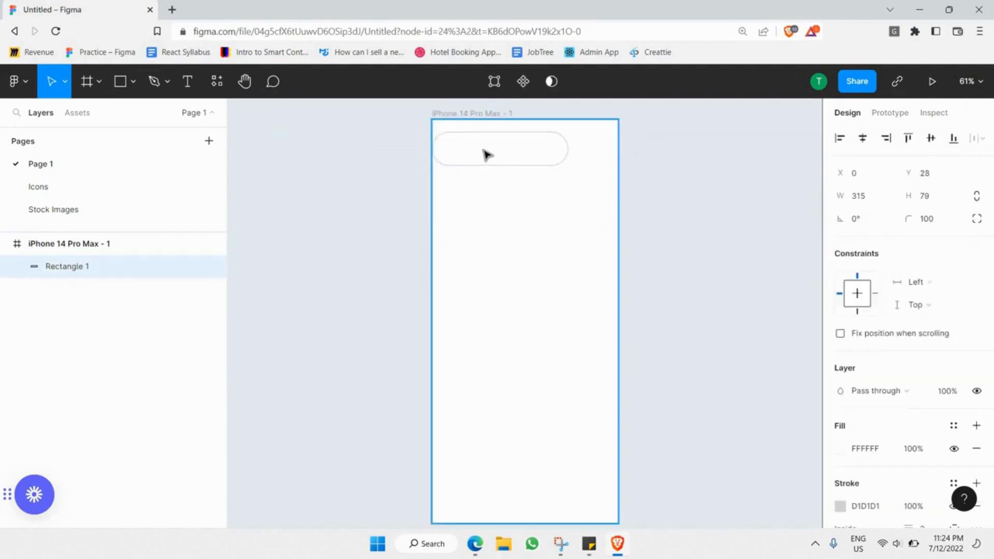
{"action": "left_click_drag", "start_coordinate": [551, 165], "coordinate": [537, 161]}
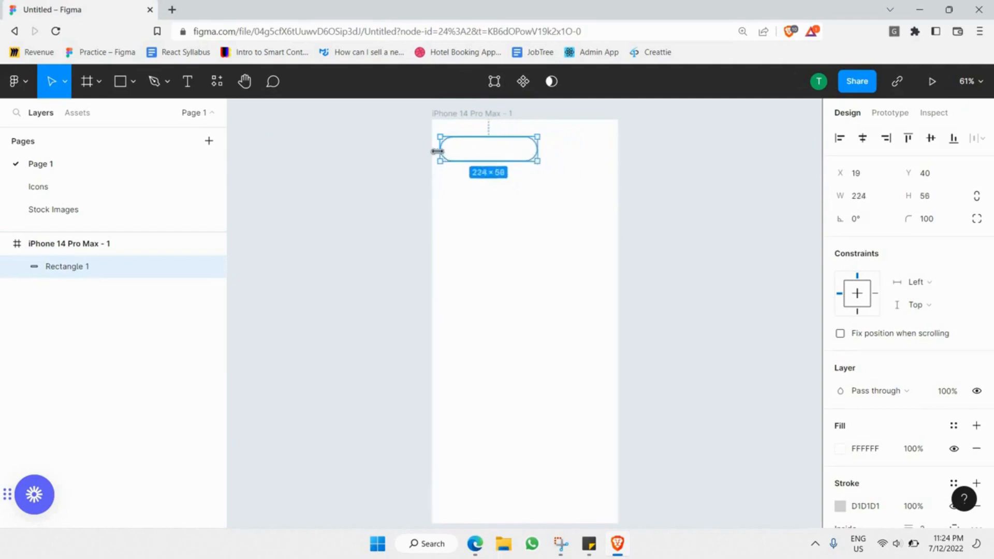
{"action": "left_click", "coordinate": [406, 160]}
Change the rounded rectangle's stroke colour to black, 000000, at 10% opacity.
{"action": "scroll", "coordinate": [517, 124], "scroll_direction": "up", "scroll_amount": 5}
{"action": "left_click", "coordinate": [472, 174]}
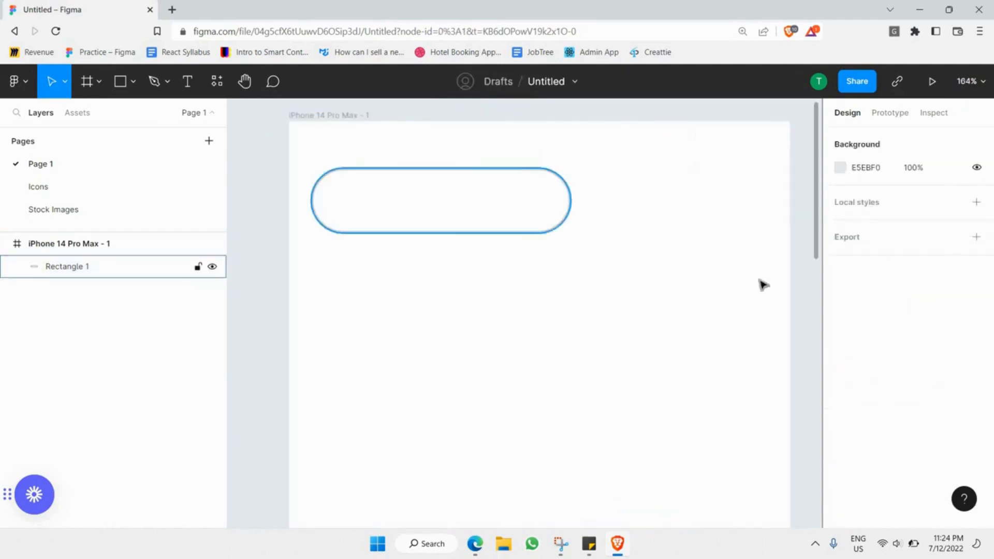
{"action": "scroll", "coordinate": [896, 367], "scroll_direction": "down", "scroll_amount": 3}
{"action": "left_click", "coordinate": [840, 382]}
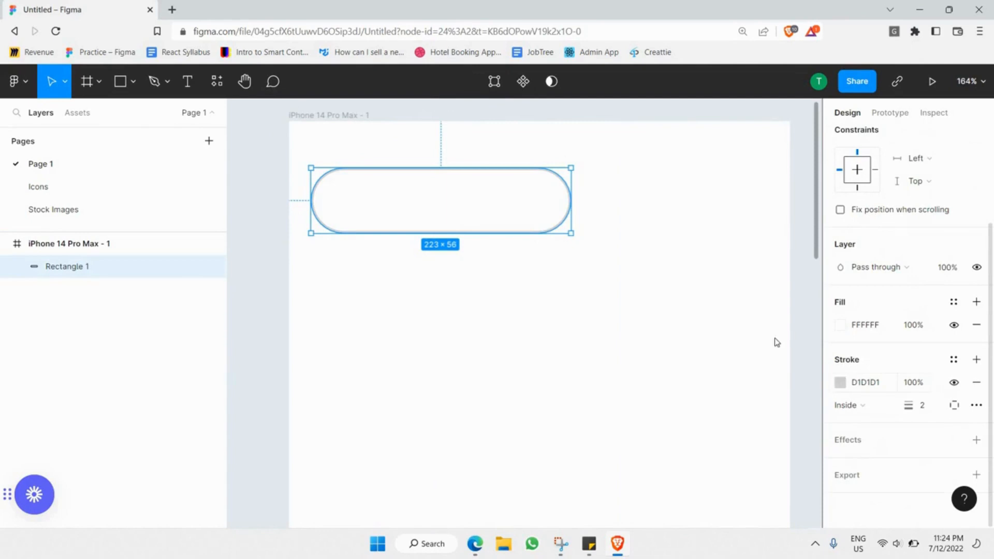
{"action": "mouse_move", "coordinate": [698, 268]}
{"action": "left_mouse_down"}
{"action": "mouse_move", "coordinate": [626, 337]}
{"action": "mouse_move", "coordinate": [583, 337]}
{"action": "mouse_move", "coordinate": [653, 342]}
{"action": "left_mouse_up"}
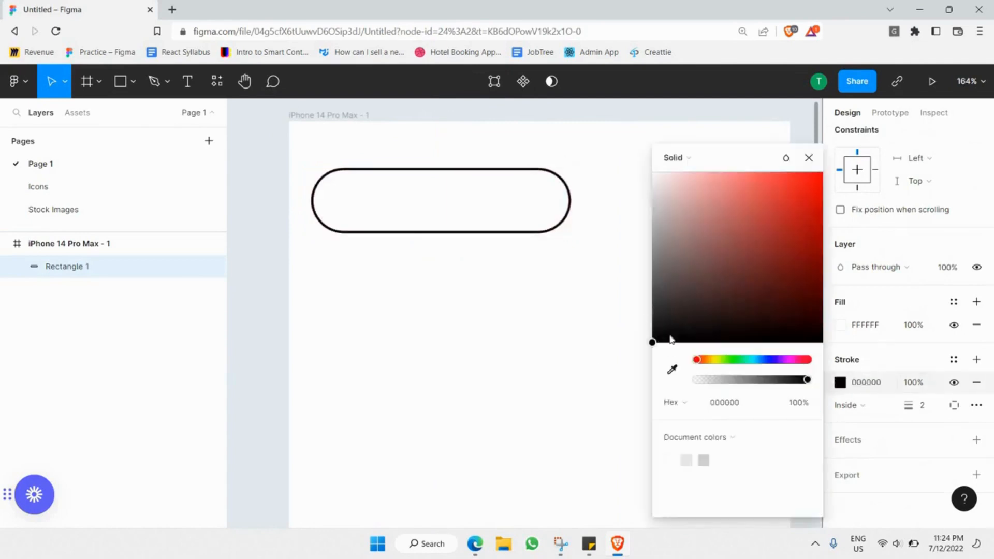
{"action": "left_click", "coordinate": [800, 403]}
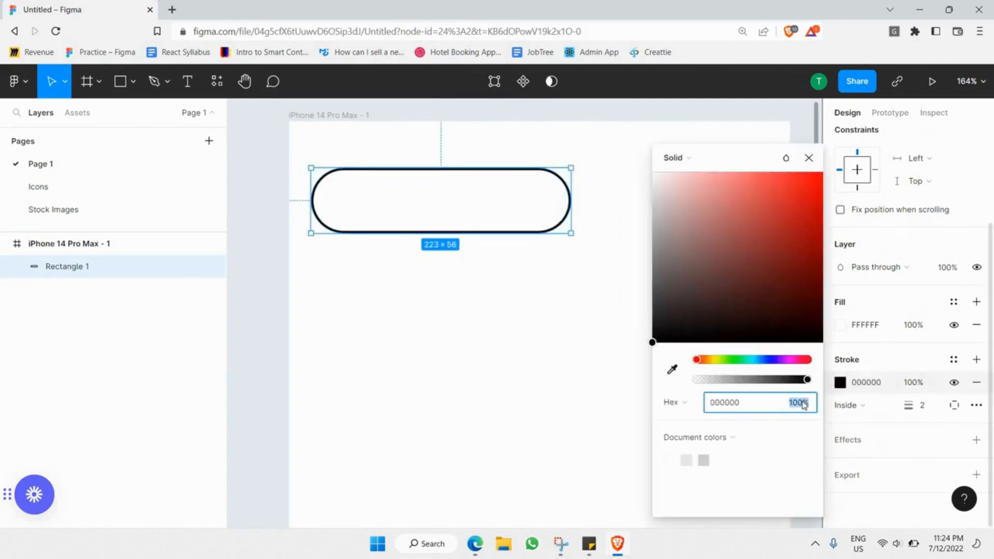
{"action": "type", "text": "10"}
{"action": "key", "text": "Return"}
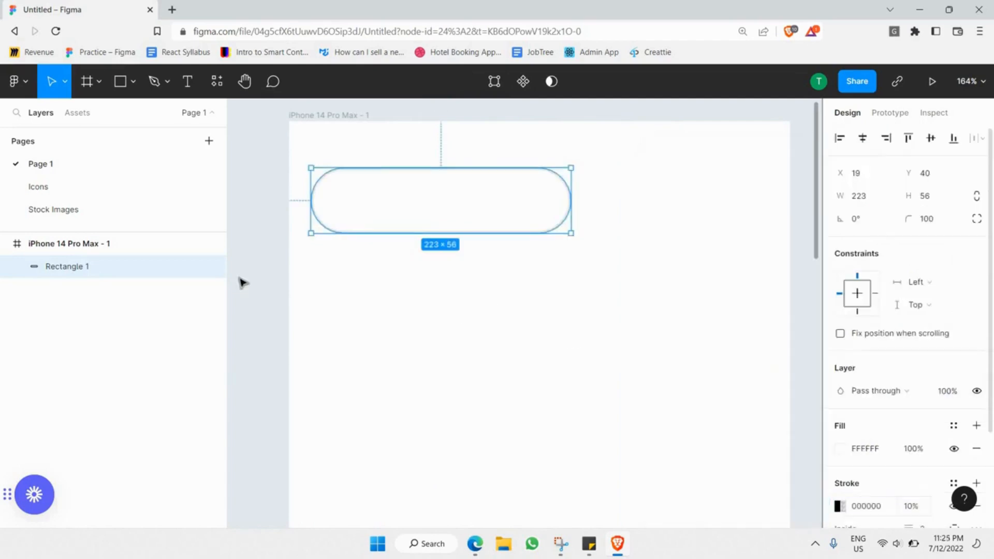
{"action": "left_click", "coordinate": [243, 282]}
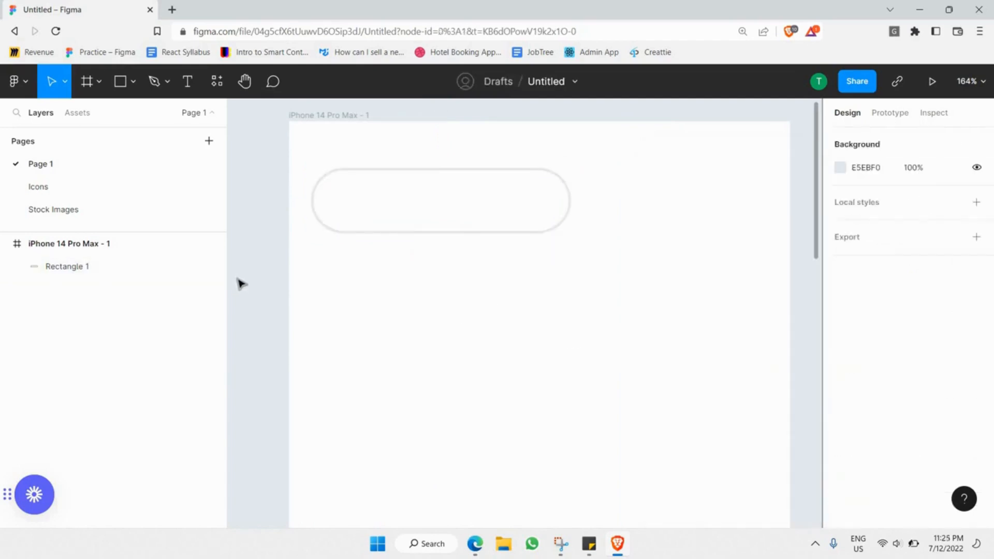
Copy the location pin icon from the Icons page and paste it inside the rounded rectangle on Page 1.
{"action": "left_click", "coordinate": [38, 187]}
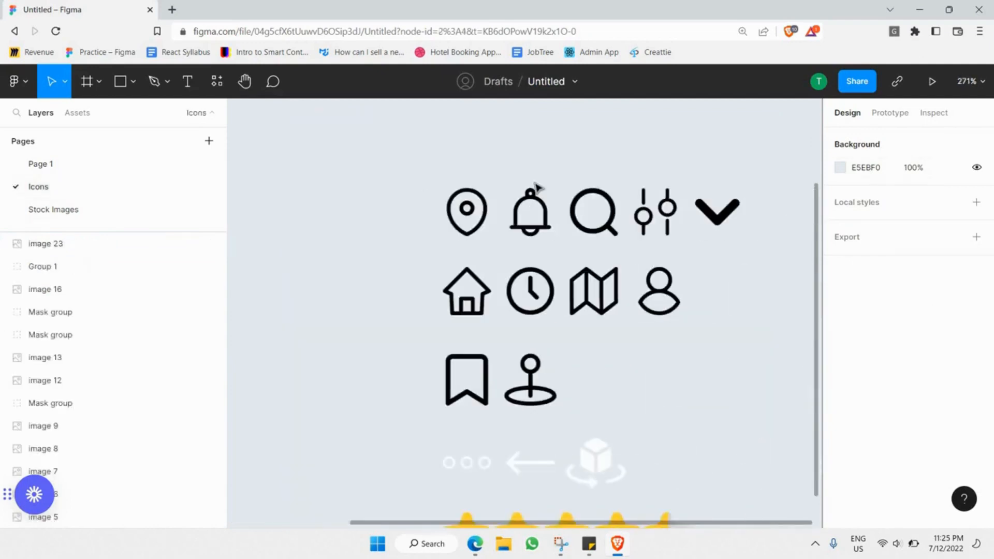
{"action": "scroll", "coordinate": [439, 232], "scroll_direction": "up", "scroll_amount": 3}
{"action": "left_click", "coordinate": [440, 233]}
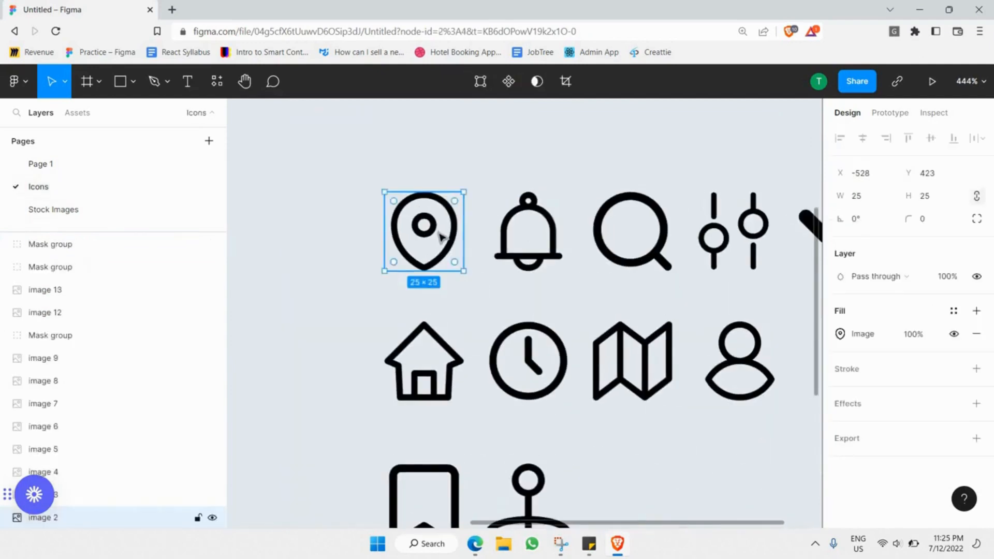
{"action": "left_click", "coordinate": [88, 167]}
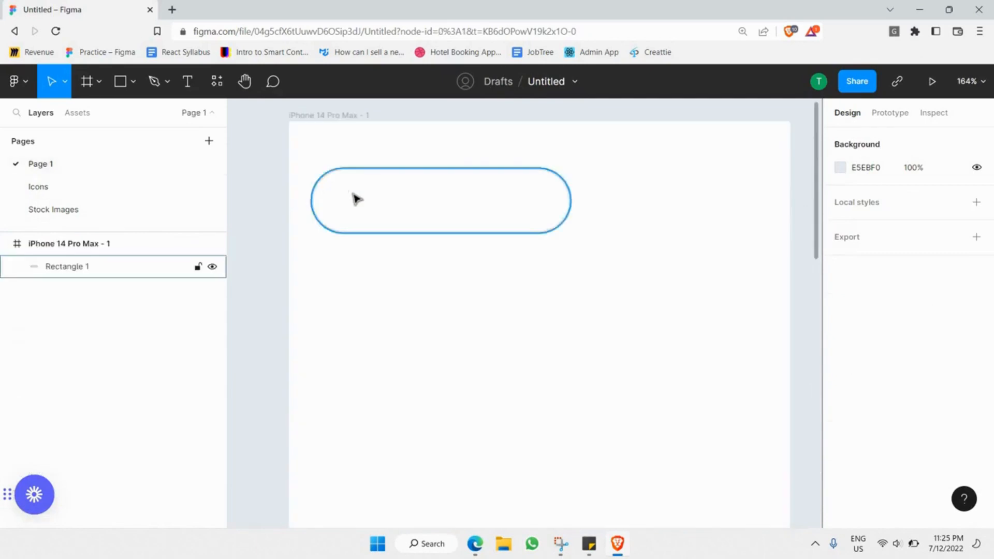
{"action": "scroll", "coordinate": [354, 196], "scroll_direction": "up", "scroll_amount": 2}
{"action": "left_click", "coordinate": [349, 194]}
{"action": "key", "text": "ctrl+v"}
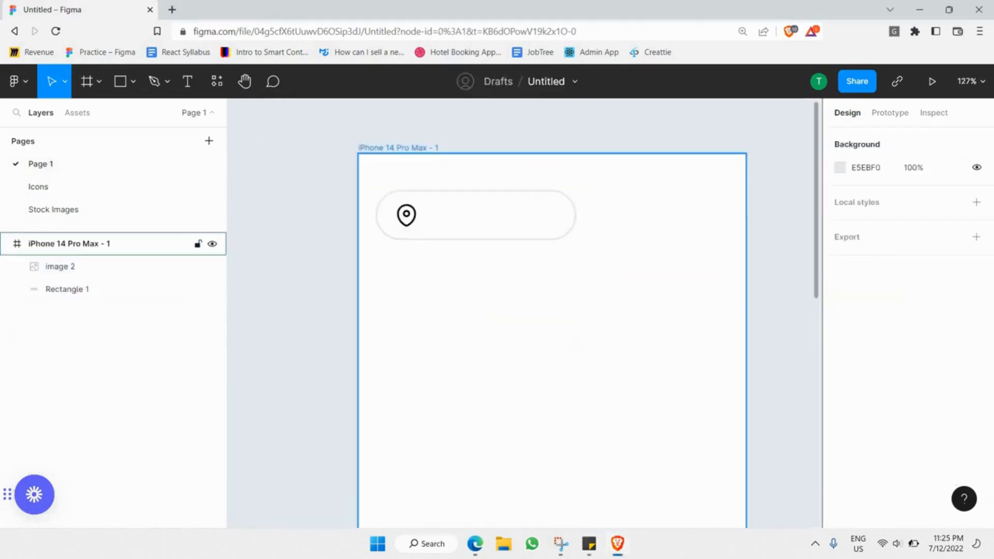
Move the pin icon and rounded rectangle onto the canvas above the phone frame, and place the pin below the rectangle.
{"action": "scroll", "coordinate": [422, 171], "scroll_direction": "up", "scroll_amount": 3}
{"action": "scroll", "coordinate": [422, 171], "scroll_direction": "left", "scroll_amount": 1}
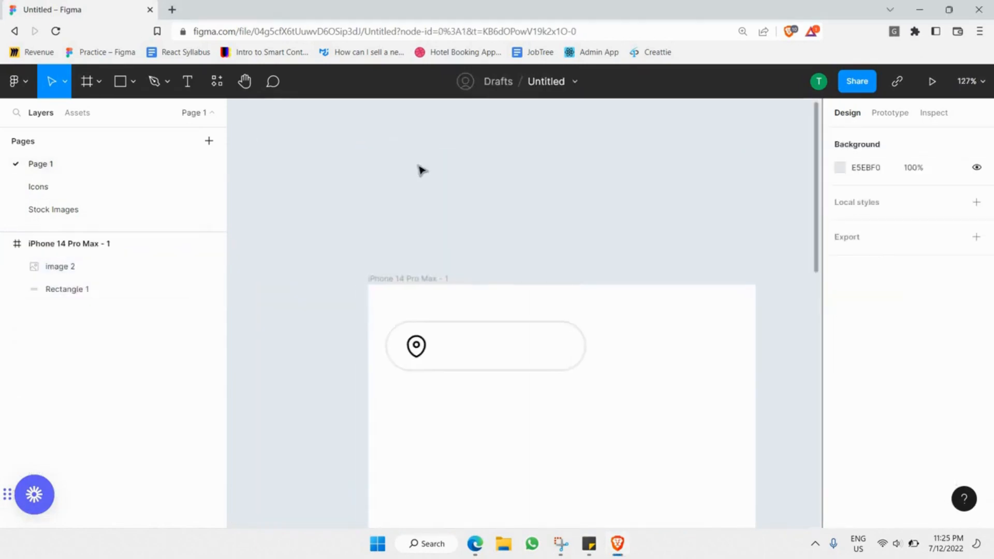
{"action": "scroll", "coordinate": [422, 171], "scroll_direction": "left", "scroll_amount": 1}
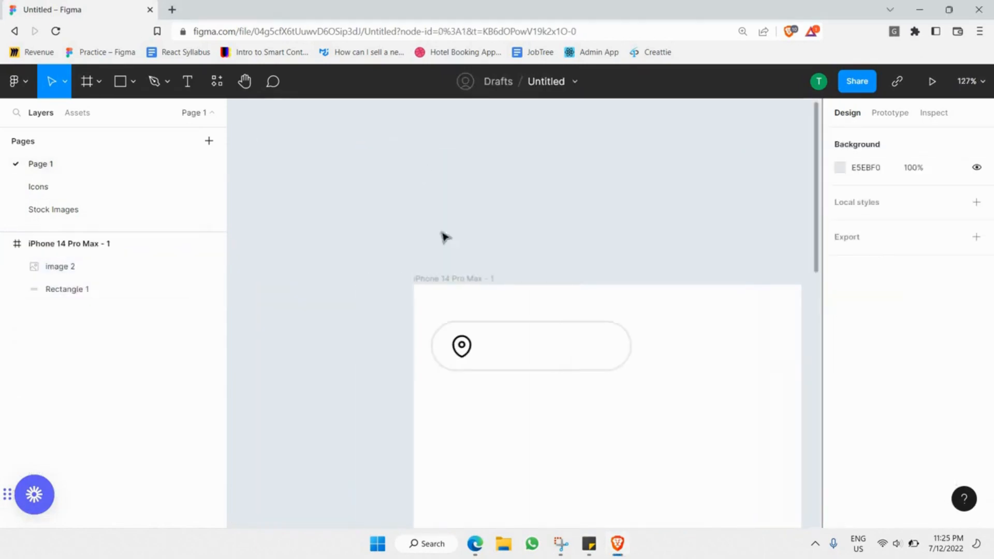
{"action": "left_click", "coordinate": [464, 350]}
{"action": "left_click", "coordinate": [528, 357], "text": "shift"}
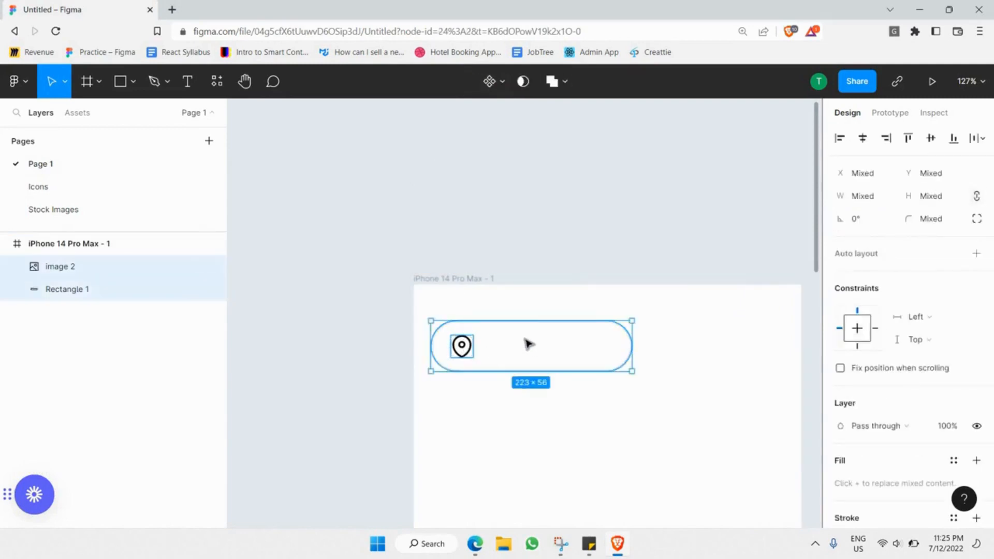
{"action": "left_click_drag", "start_coordinate": [516, 340], "coordinate": [507, 188]}
{"action": "scroll", "coordinate": [506, 188], "scroll_direction": "up", "scroll_amount": 5}
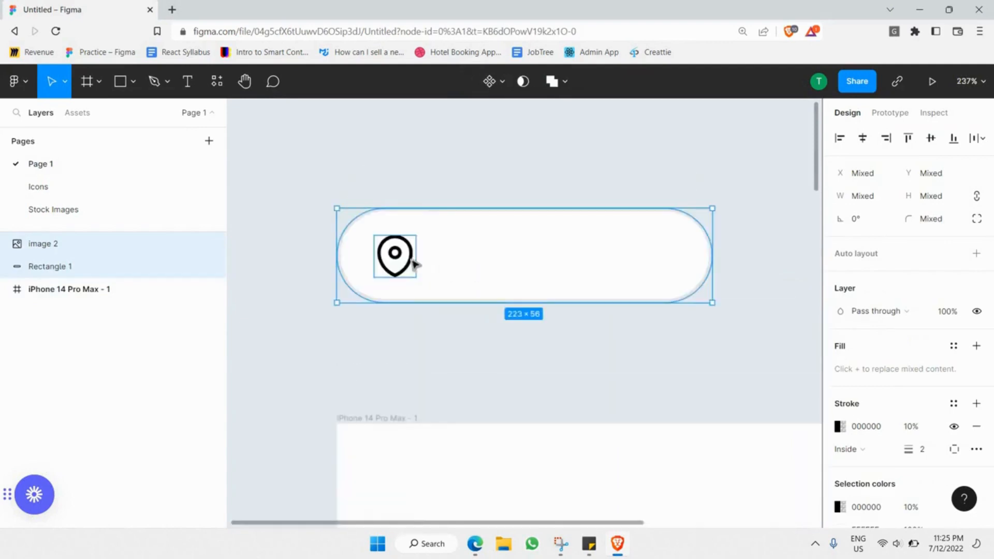
{"action": "left_click_drag", "start_coordinate": [430, 261], "coordinate": [392, 344]}
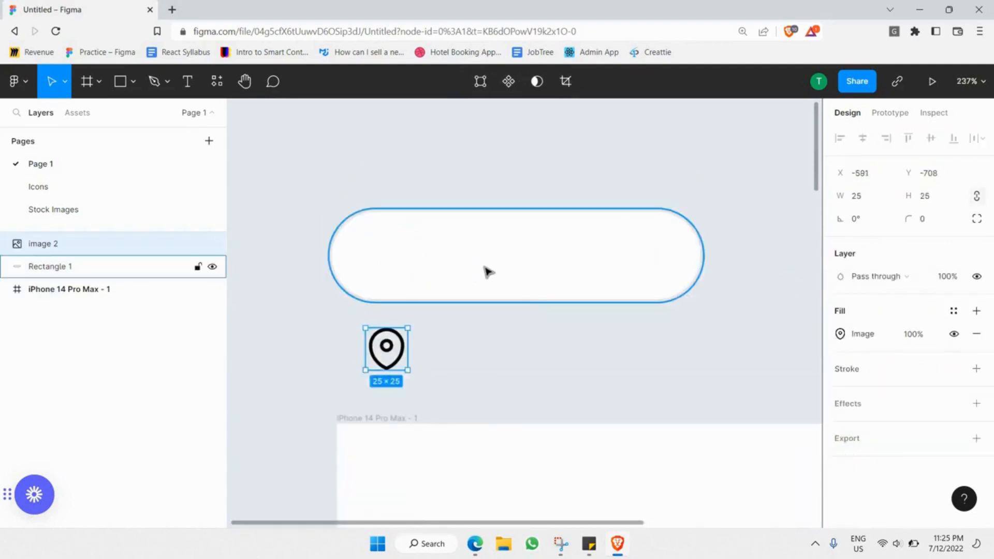
Wrap the rounded rectangle in its own frame and add auto layout to that frame.
{"action": "left_click", "coordinate": [473, 255]}
{"action": "right_click", "coordinate": [468, 259]}
{"action": "left_click", "coordinate": [478, 285]}
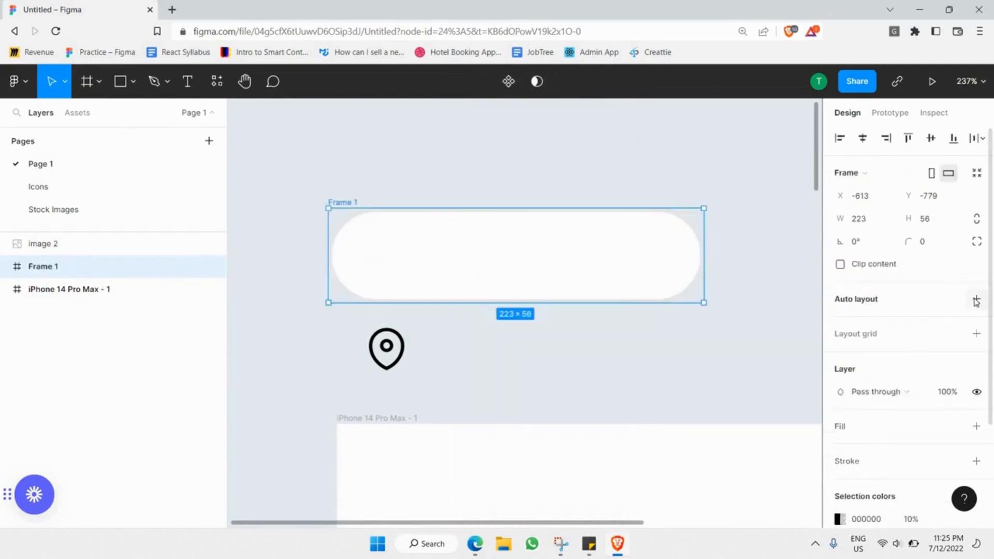
{"action": "left_click", "coordinate": [977, 301]}
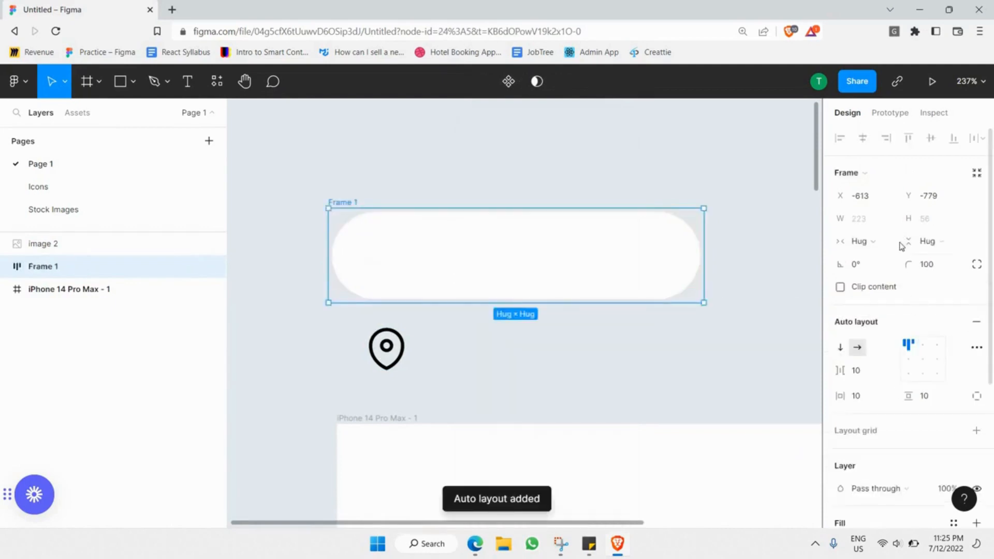
Move the location pin icon into the rounded auto layout frame.
{"action": "left_click_drag", "start_coordinate": [396, 334], "coordinate": [398, 261]}
{"action": "left_click", "coordinate": [470, 306]}
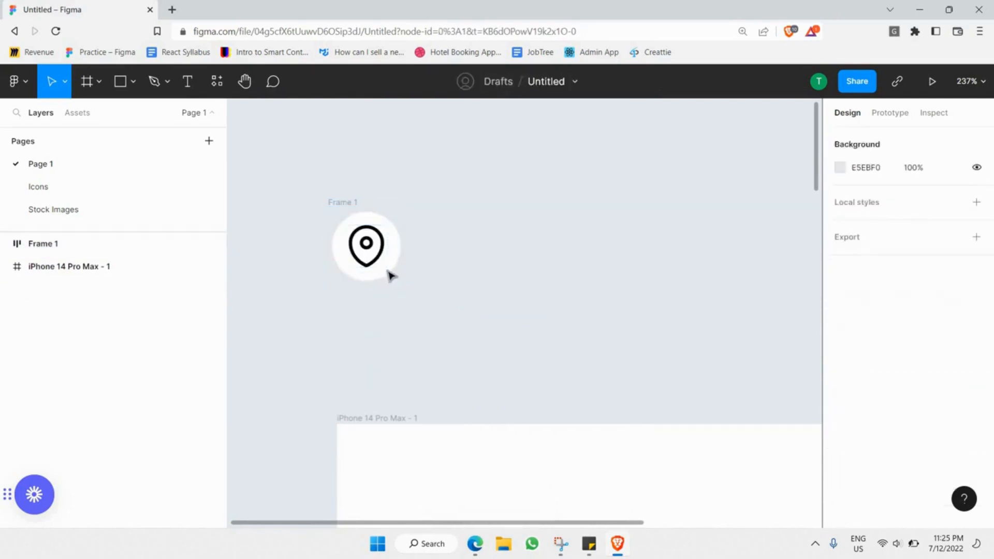
{"action": "left_click", "coordinate": [396, 251]}
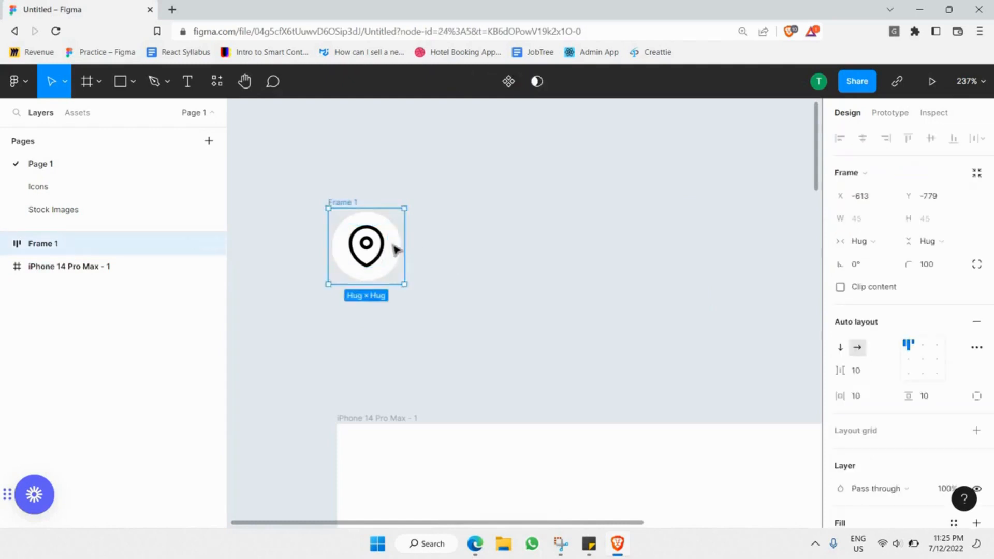
{"action": "key", "text": "Escape"}
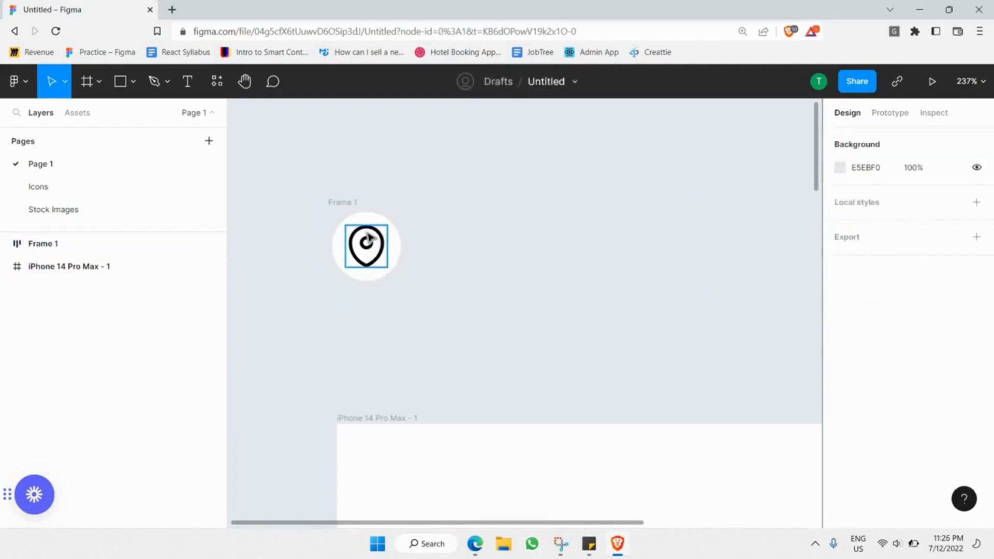
{"action": "left_click", "coordinate": [383, 259]}
{"action": "left_click", "coordinate": [362, 328]}
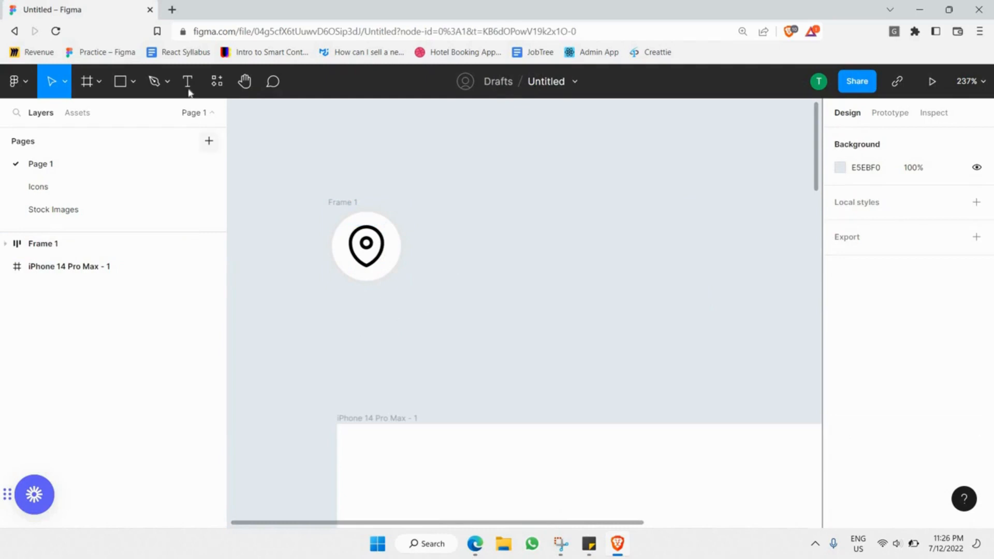
Add a text box about 148 × 20 below the pin's frame and enter the sample street address.
{"action": "left_click", "coordinate": [189, 91]}
{"action": "left_click_drag", "start_coordinate": [337, 312], "coordinate": [589, 348]}
{"action": "type", "text": "211B Baker Street"}
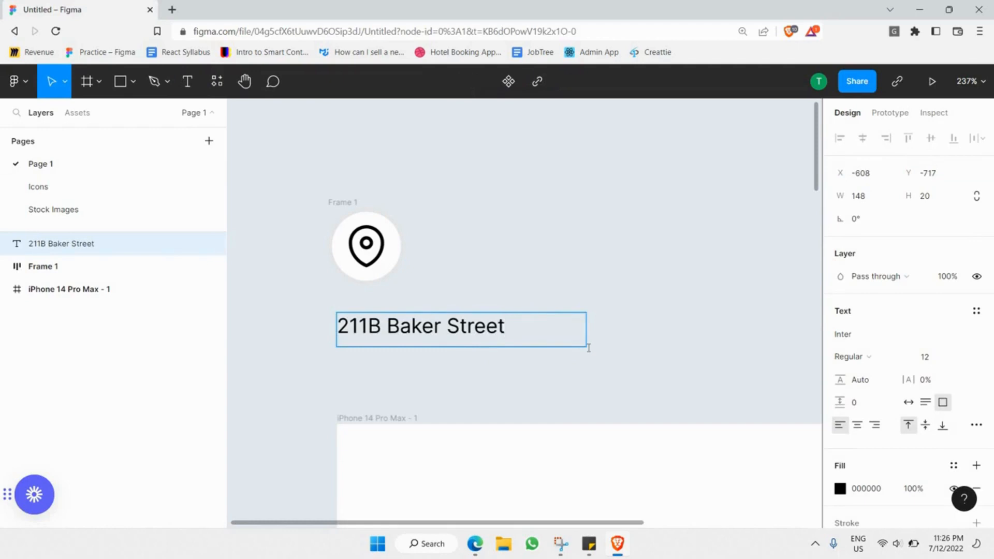
Set the address text's font to Urbanist with the ExtraBold weight.
{"action": "key", "text": "ctrl+a"}
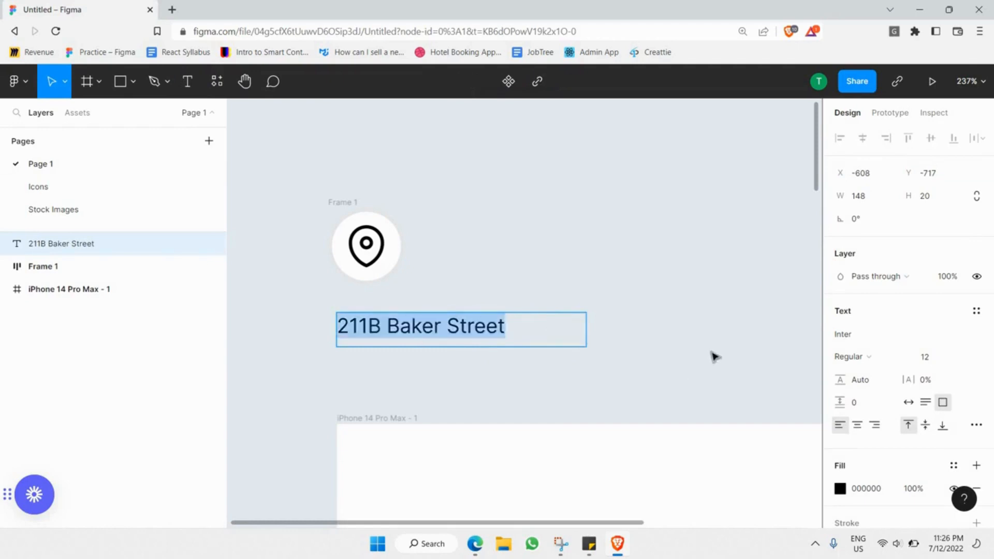
{"action": "left_click", "coordinate": [875, 337]}
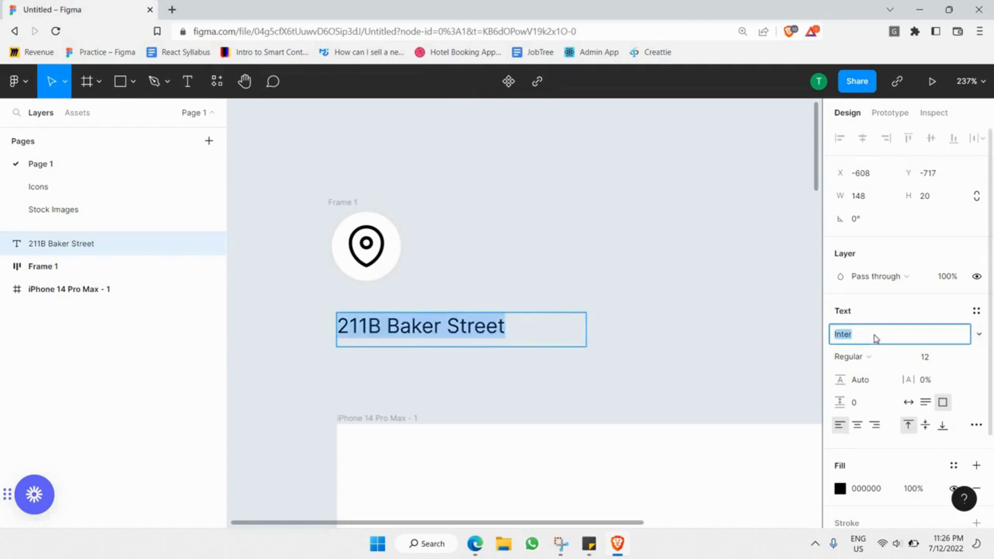
{"action": "key", "text": "Return"}
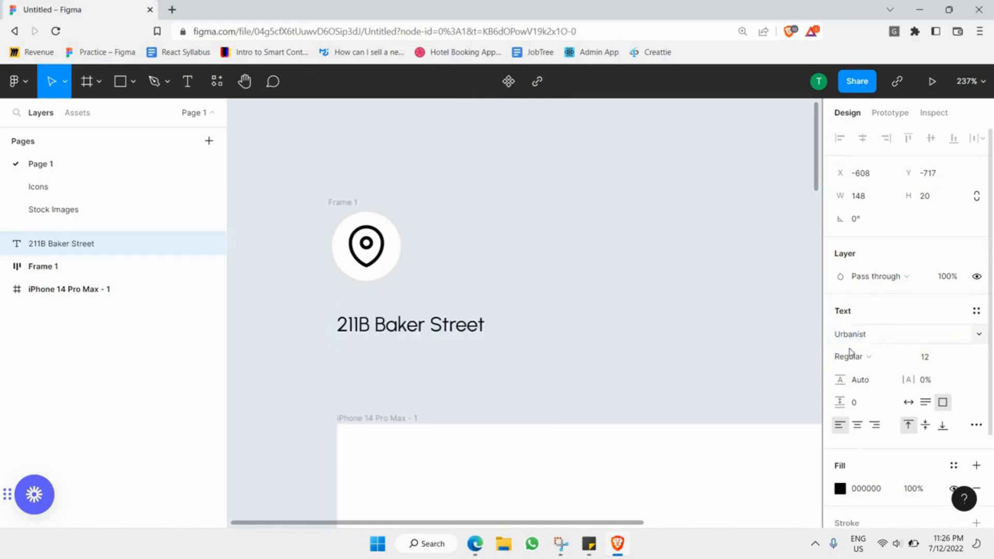
{"action": "left_click", "coordinate": [863, 356]}
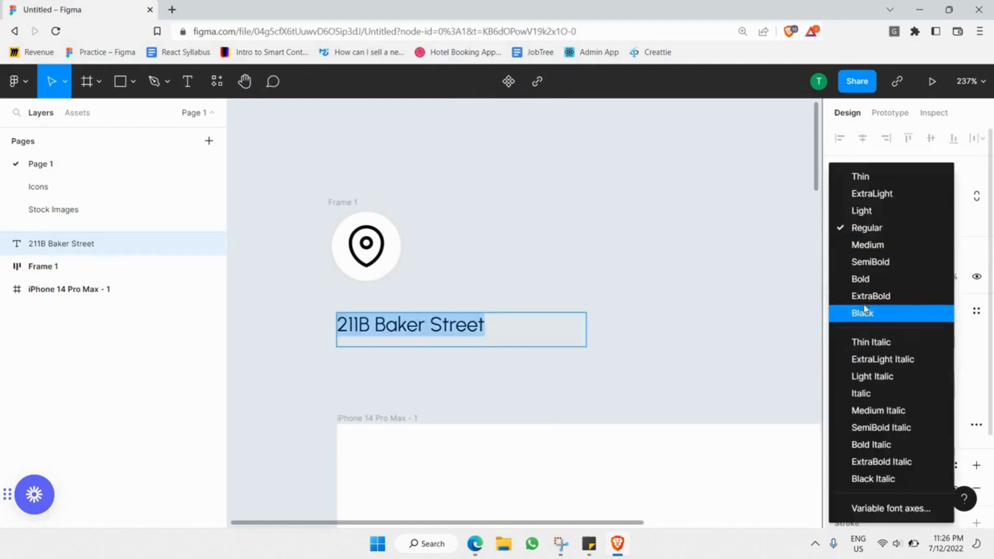
{"action": "left_click", "coordinate": [870, 304]}
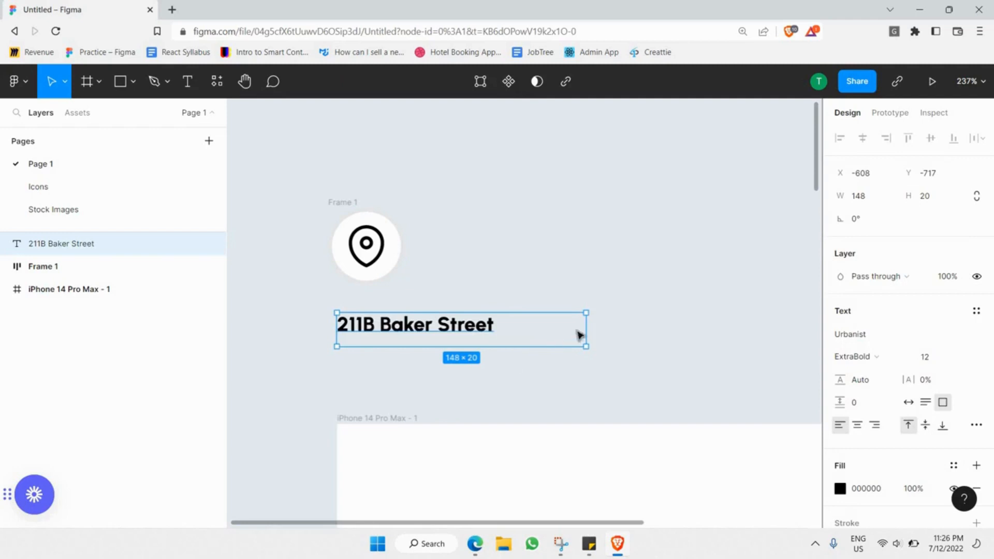
Shrink the address text box to about 98 × 16 so it fits closely around the text.
{"action": "double_click", "coordinate": [509, 328]}
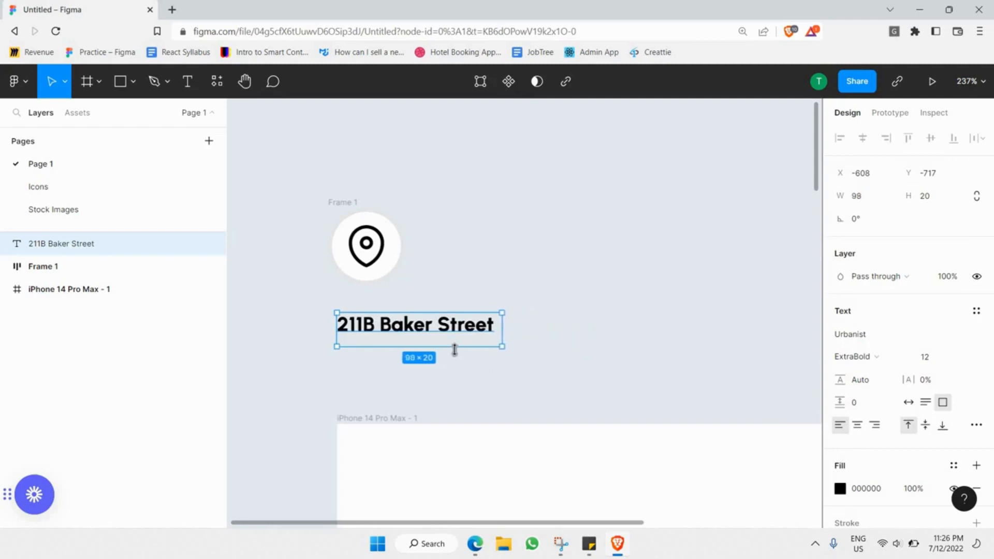
{"action": "double_click", "coordinate": [458, 341]}
{"action": "left_click", "coordinate": [462, 377]}
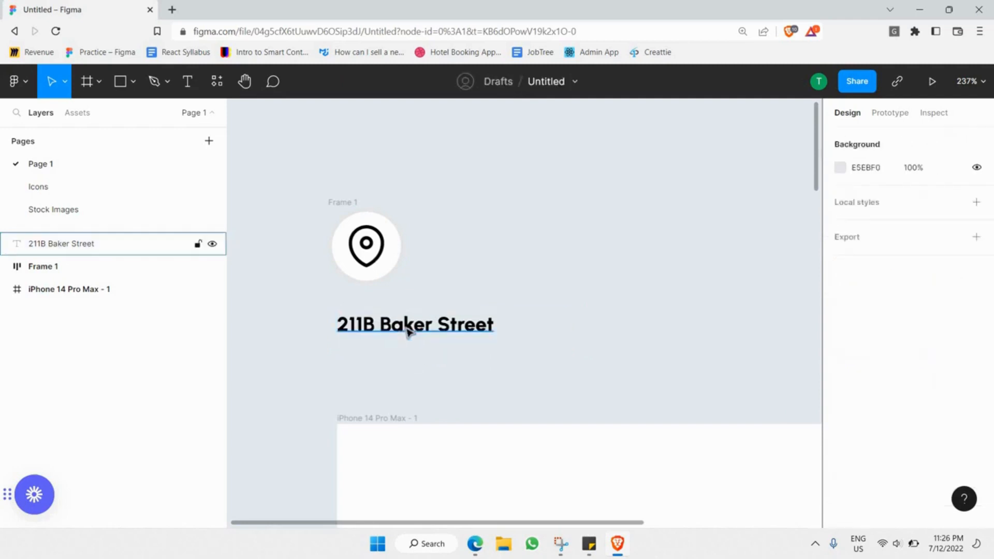
Move the address text into the auto layout frame, after the location pin icon.
{"action": "left_click", "coordinate": [408, 328]}
{"action": "left_click_drag", "start_coordinate": [409, 325], "coordinate": [384, 255]}
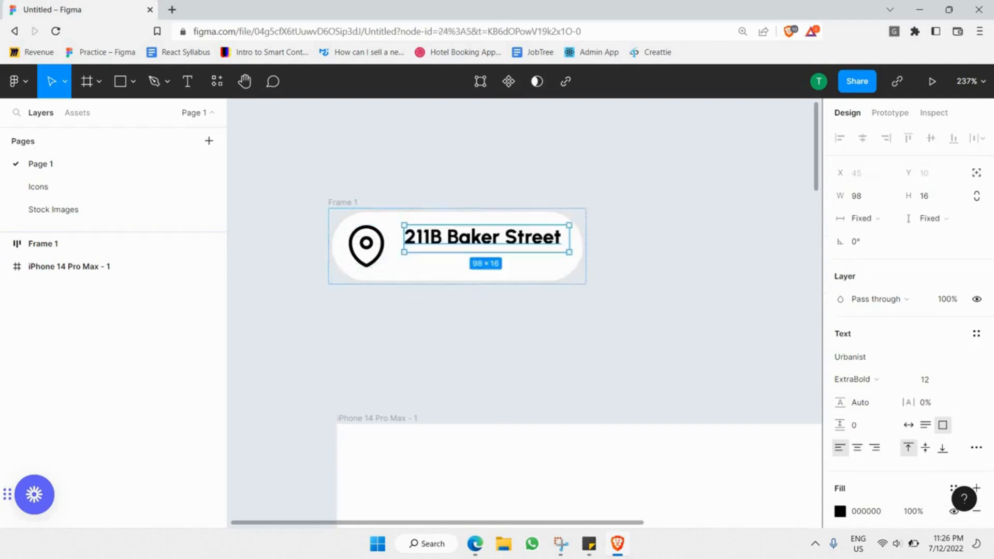
{"action": "key", "text": "Escape"}
Align the auto layout frame's pin icon and address text to the centre.
{"action": "left_click", "coordinate": [366, 244]}
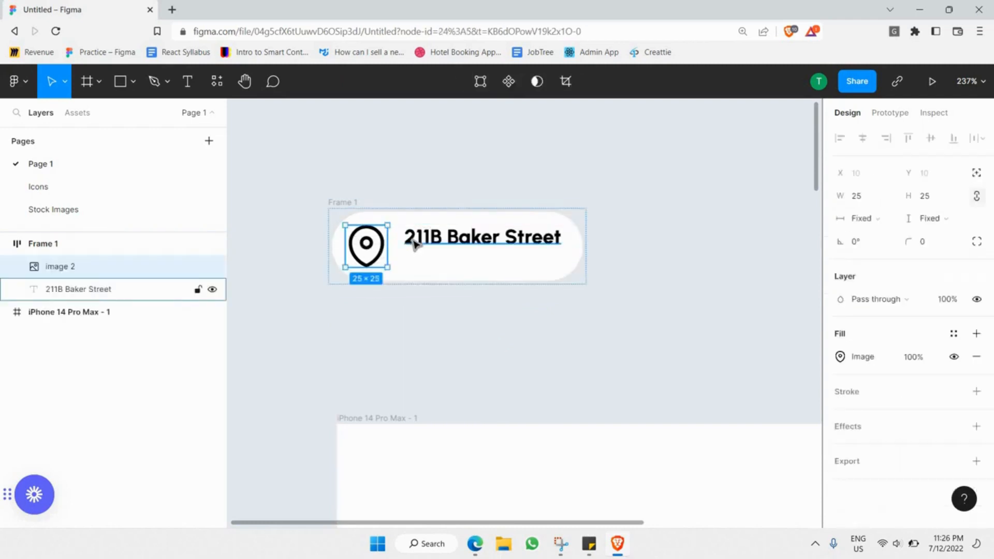
{"action": "key", "text": "Escape"}
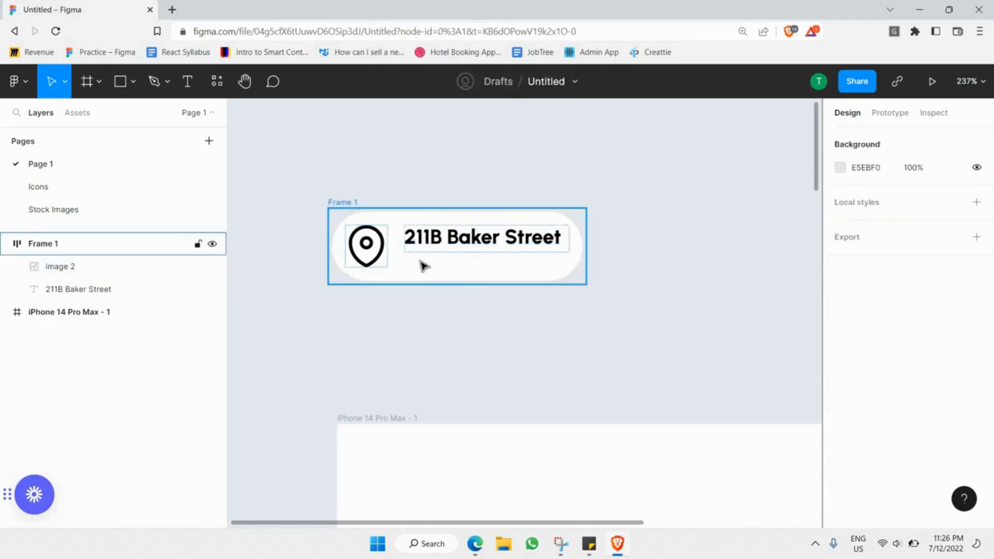
{"action": "left_click", "coordinate": [423, 261]}
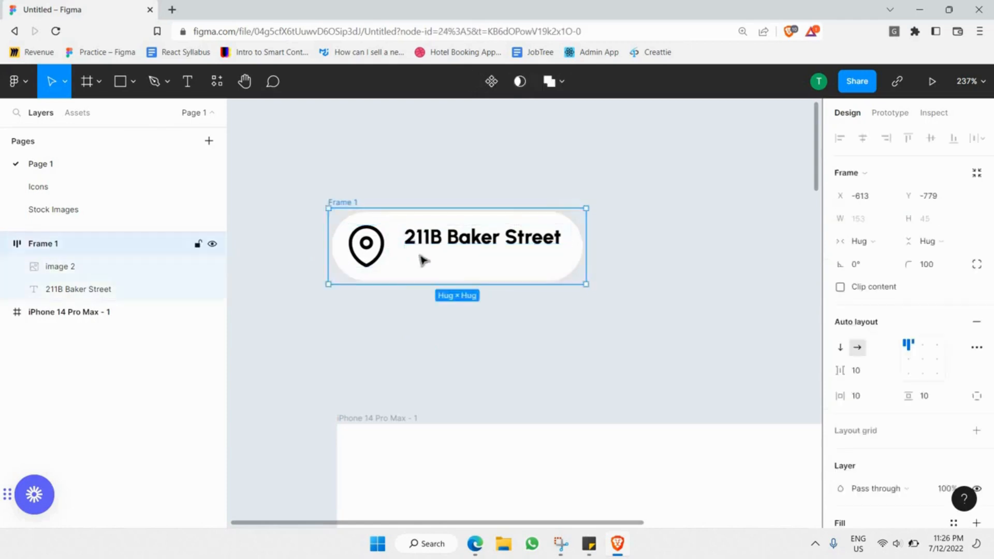
{"action": "left_click", "coordinate": [923, 361]}
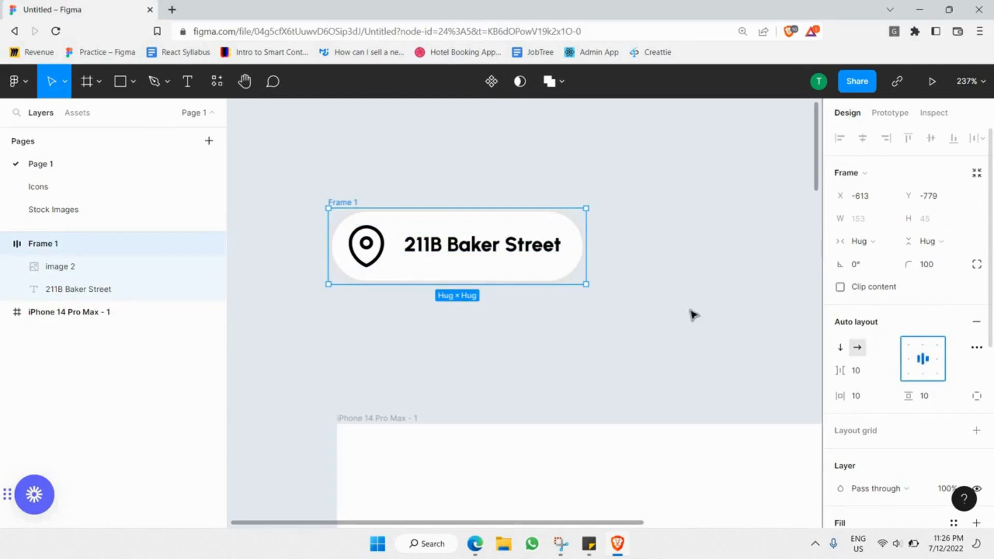
{"action": "left_click", "coordinate": [514, 328]}
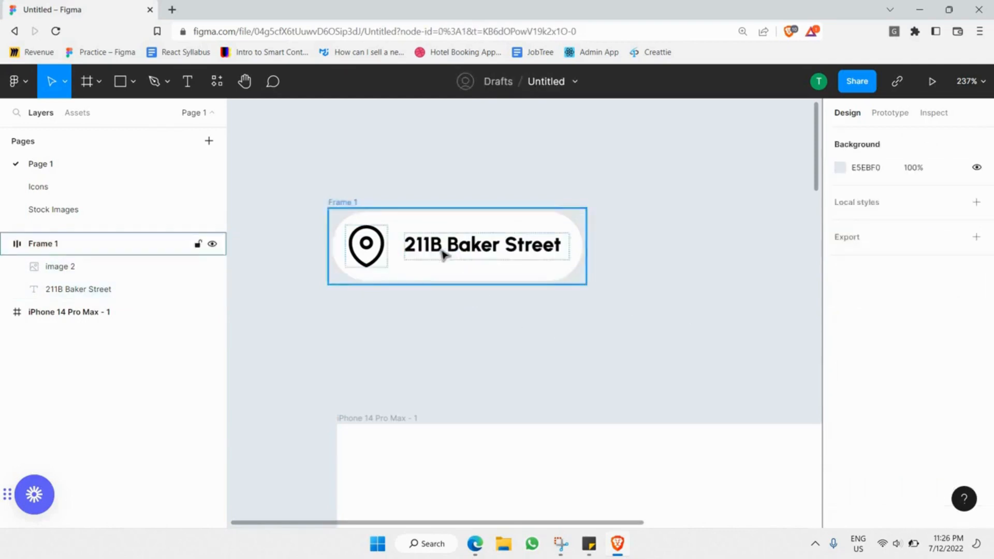
Set the location frame's horizontal padding to 25.
{"action": "left_click", "coordinate": [334, 251]}
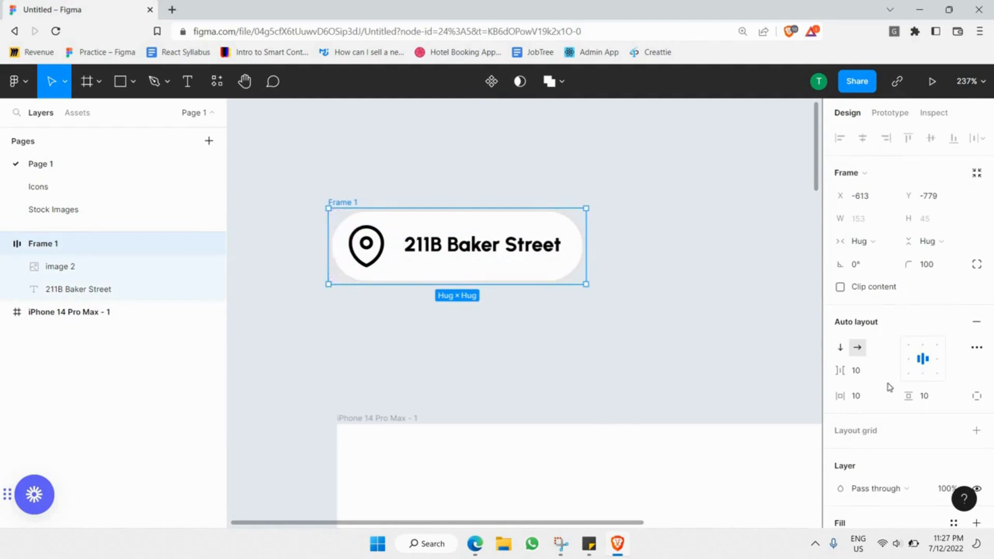
{"action": "left_click", "coordinate": [868, 397]}
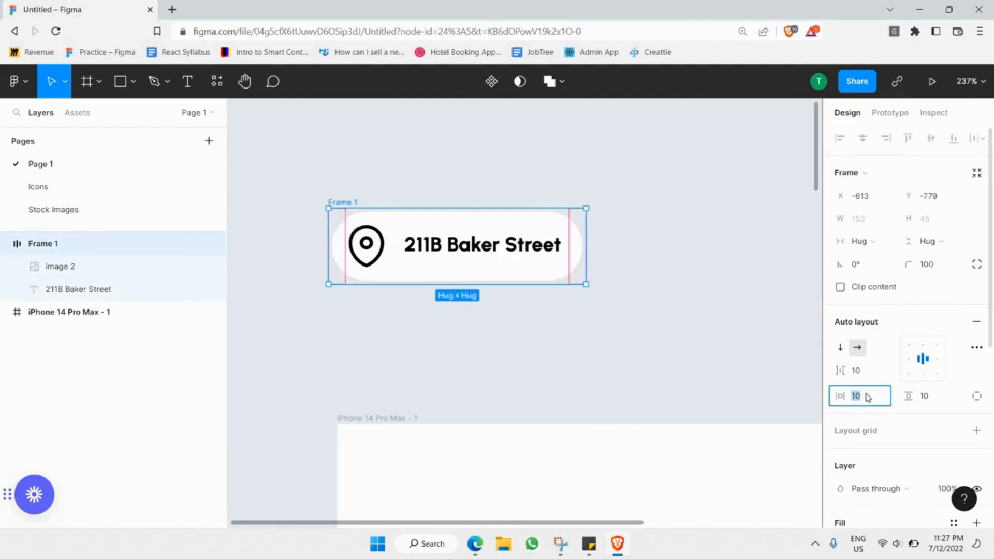
{"action": "key", "text": "Return"}
{"action": "left_click", "coordinate": [707, 334]}
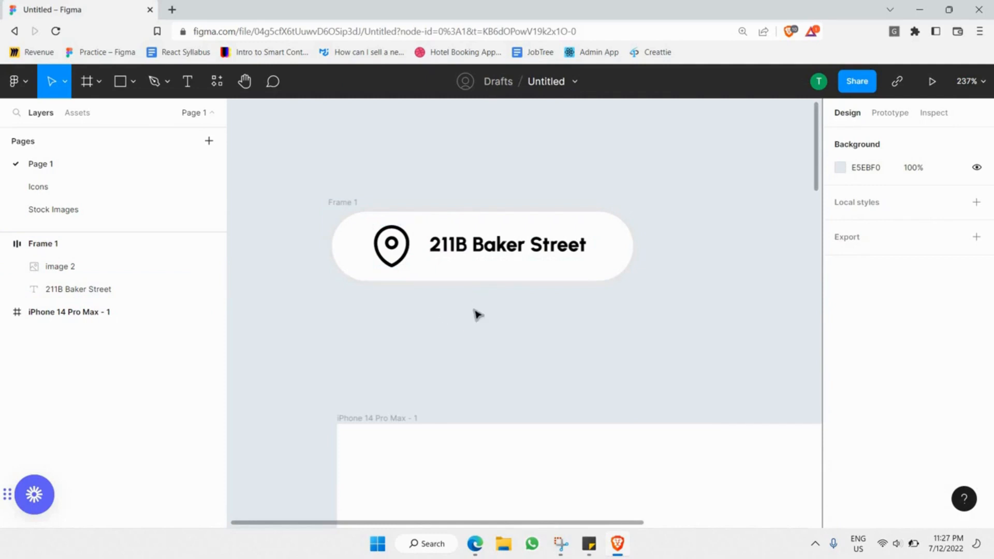
Copy the down chevron from the Icons page and paste it into the location frame after the address text.
{"action": "left_click", "coordinate": [126, 190]}
{"action": "left_click", "coordinate": [562, 223]}
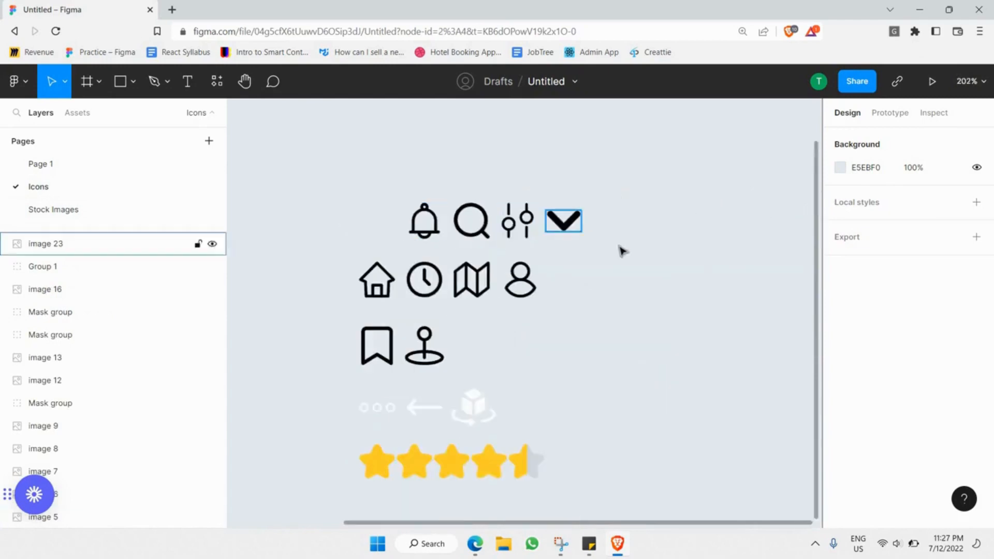
{"action": "scroll", "coordinate": [622, 251], "scroll_direction": "up", "scroll_amount": 3}
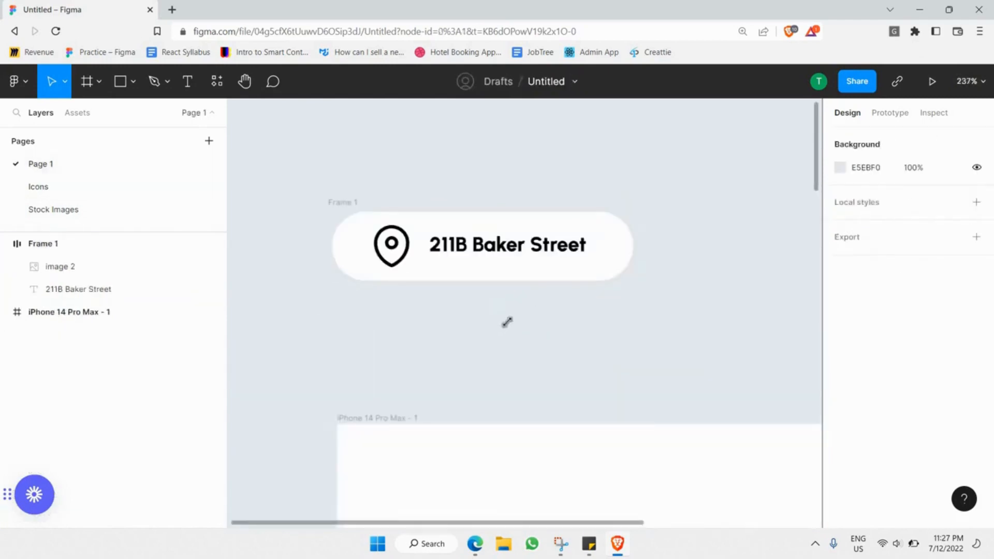
{"action": "key", "text": "ctrl+v"}
{"action": "left_click_drag", "start_coordinate": [529, 317], "coordinate": [598, 248]}
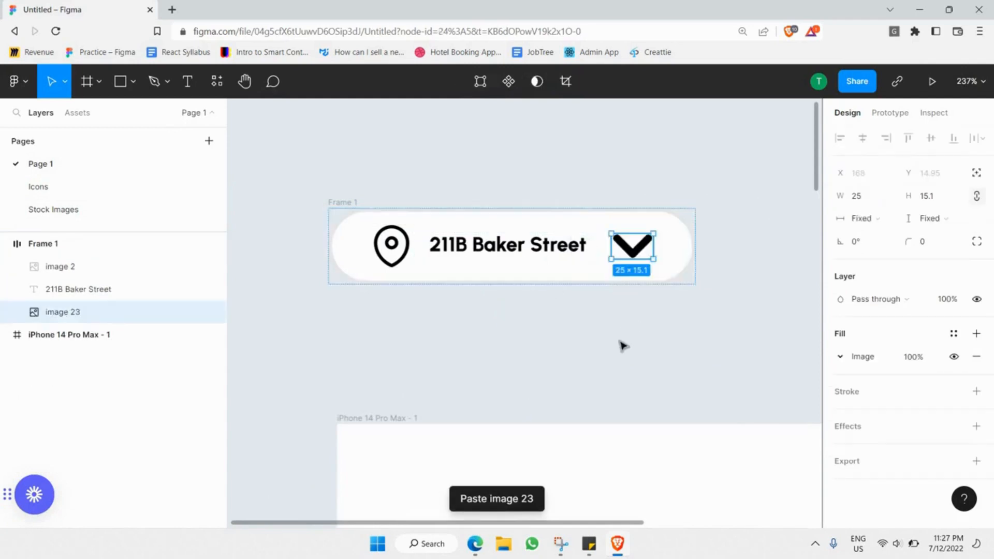
Shrink the chevron icon in the location frame to about 15 × 10.
{"action": "left_click", "coordinate": [621, 345]}
{"action": "scroll", "coordinate": [502, 295], "scroll_direction": "down", "scroll_amount": 4}
{"action": "scroll", "coordinate": [514, 262], "scroll_direction": "up", "scroll_amount": 2}
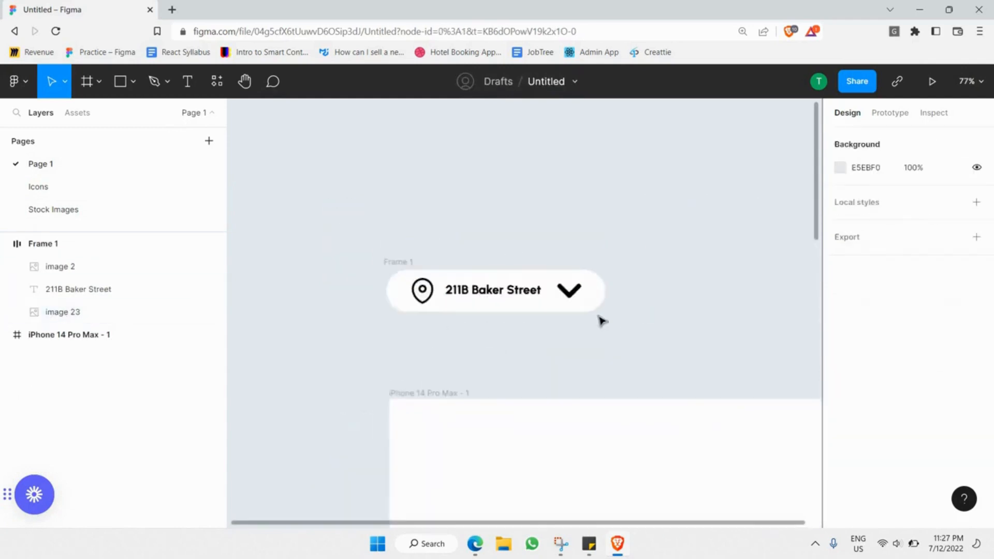
{"action": "scroll", "coordinate": [602, 321], "scroll_direction": "up", "scroll_amount": 4}
{"action": "left_click", "coordinate": [603, 319]}
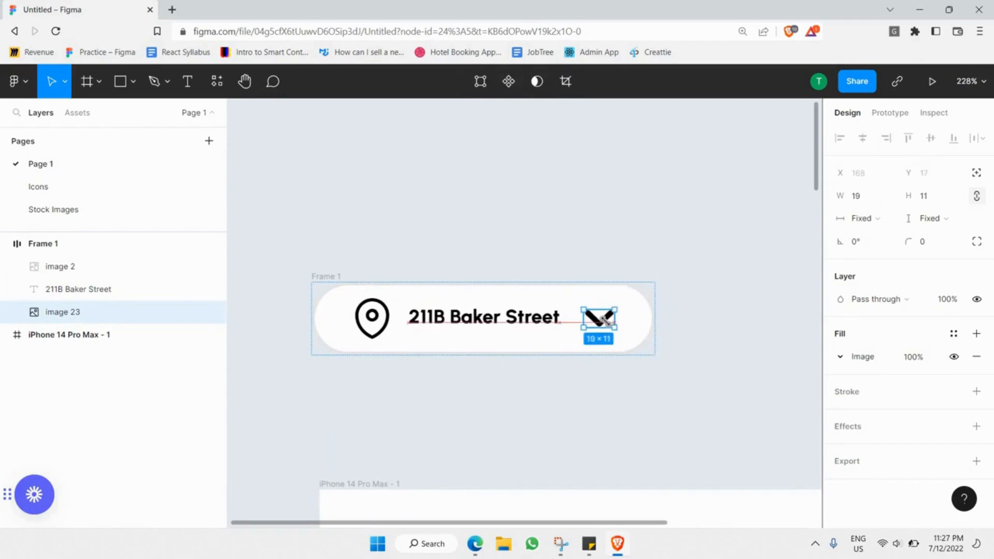
{"action": "left_click_drag", "start_coordinate": [606, 321], "coordinate": [604, 320]}
{"action": "left_click", "coordinate": [320, 297]}
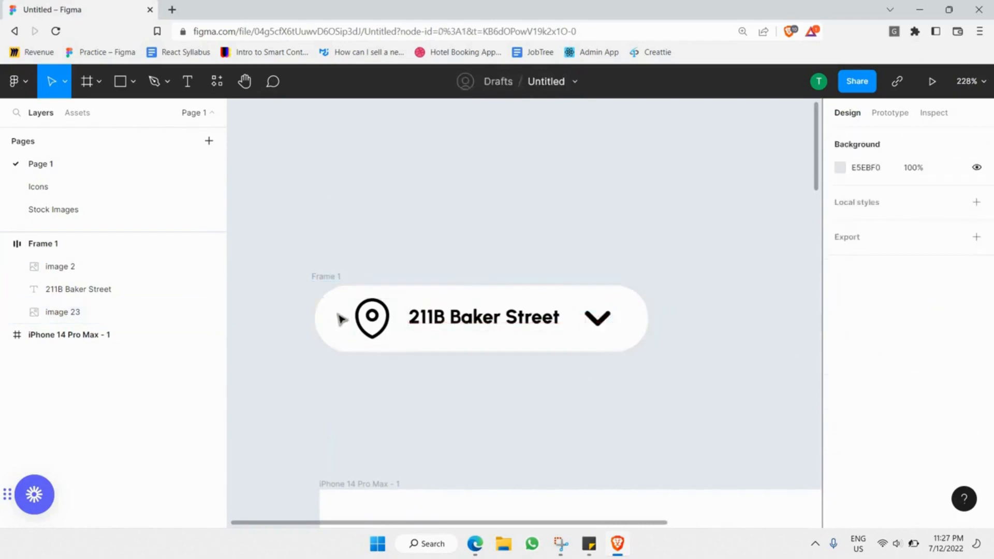
Reduce the location frame's horizontal padding to 15.
{"action": "left_click", "coordinate": [339, 312]}
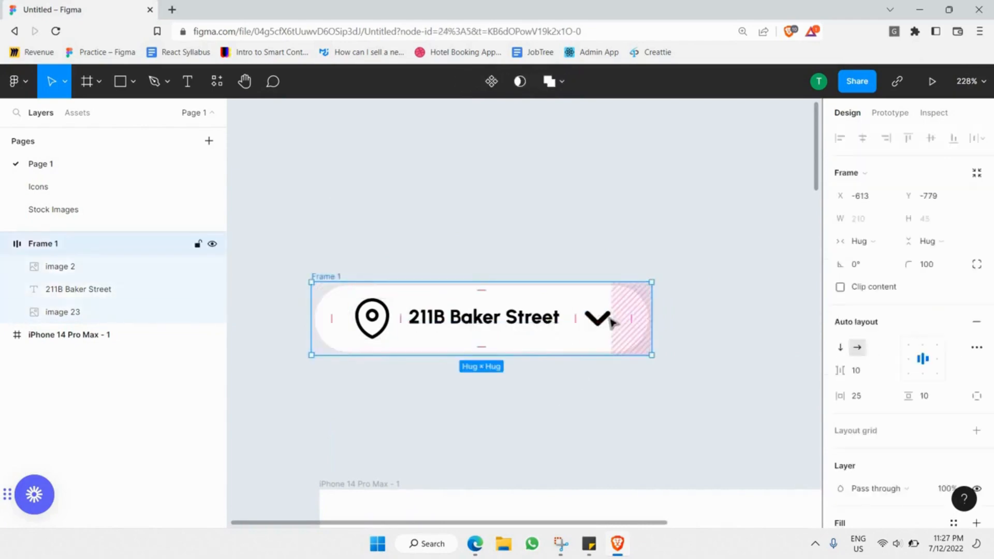
{"action": "left_click", "coordinate": [861, 403]}
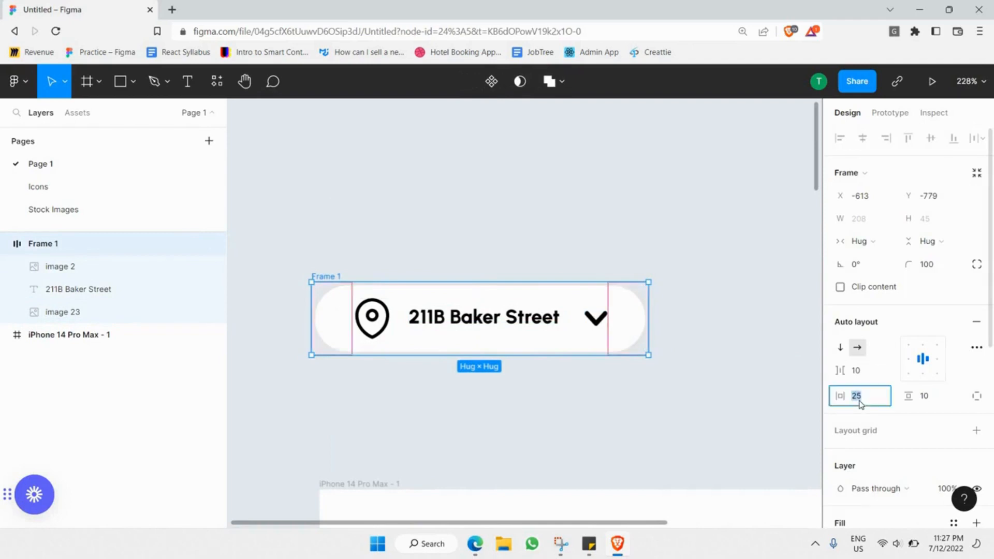
{"action": "type", "text": "15"}
{"action": "key", "text": "Return"}
{"action": "left_click", "coordinate": [584, 401]}
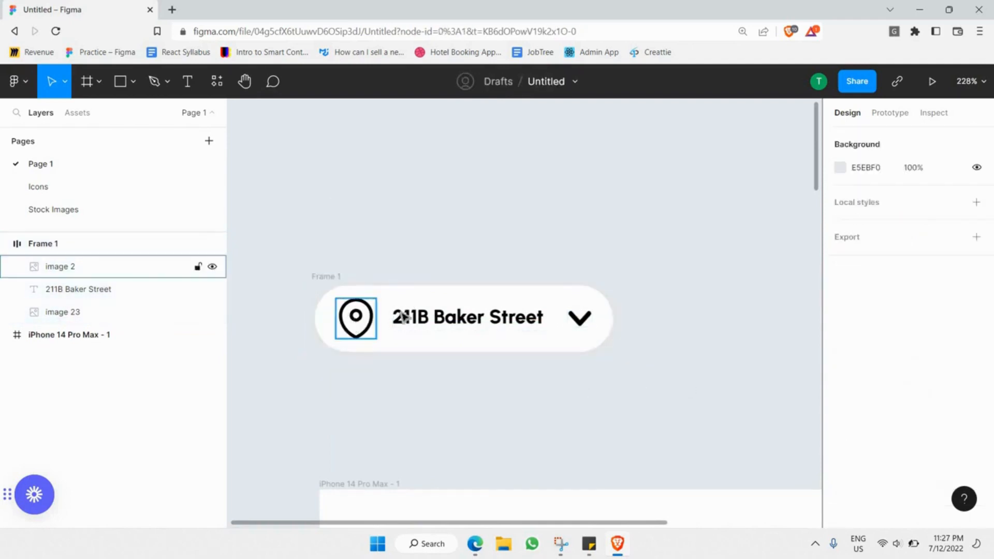
{"action": "left_click", "coordinate": [356, 318]}
{"action": "left_click", "coordinate": [468, 317], "text": "shift"}
{"action": "left_click", "coordinate": [579, 318], "text": "shift"}
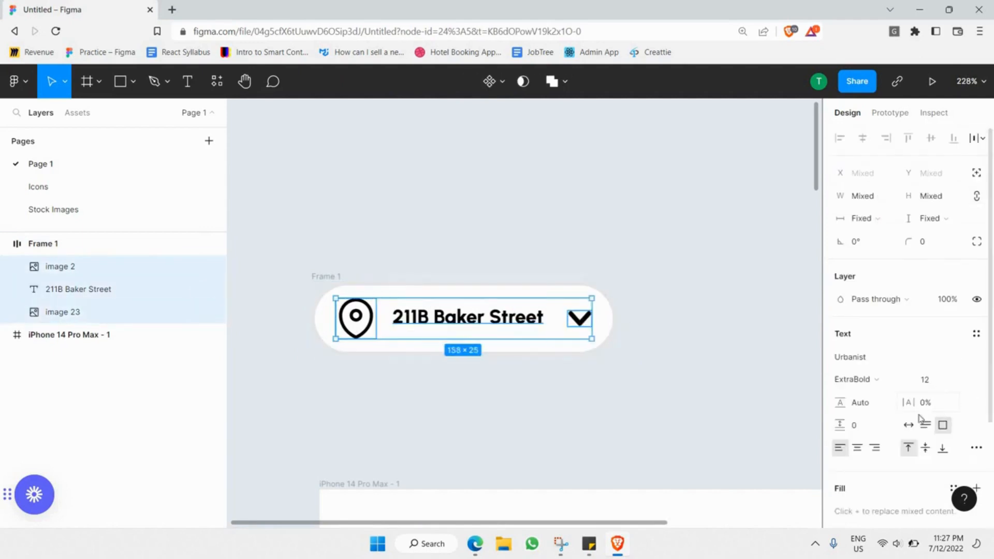
{"action": "scroll", "coordinate": [880, 347], "scroll_direction": "down", "scroll_amount": 3}
{"action": "scroll", "coordinate": [421, 366], "scroll_direction": "up", "scroll_amount": 1}
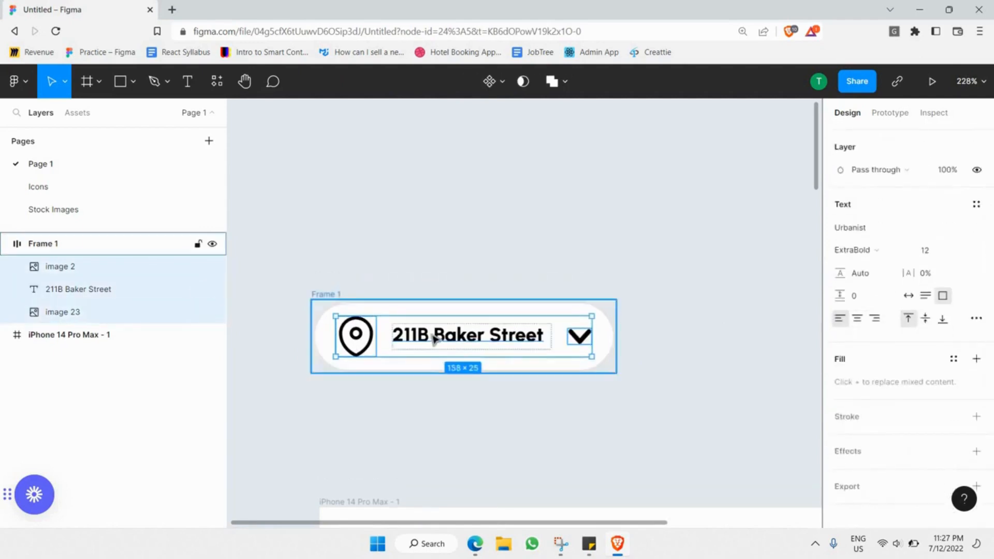
Set the location pin icon's fill opacity to 50%.
{"action": "left_click", "coordinate": [356, 349]}
{"action": "left_click", "coordinate": [579, 336], "text": "shift"}
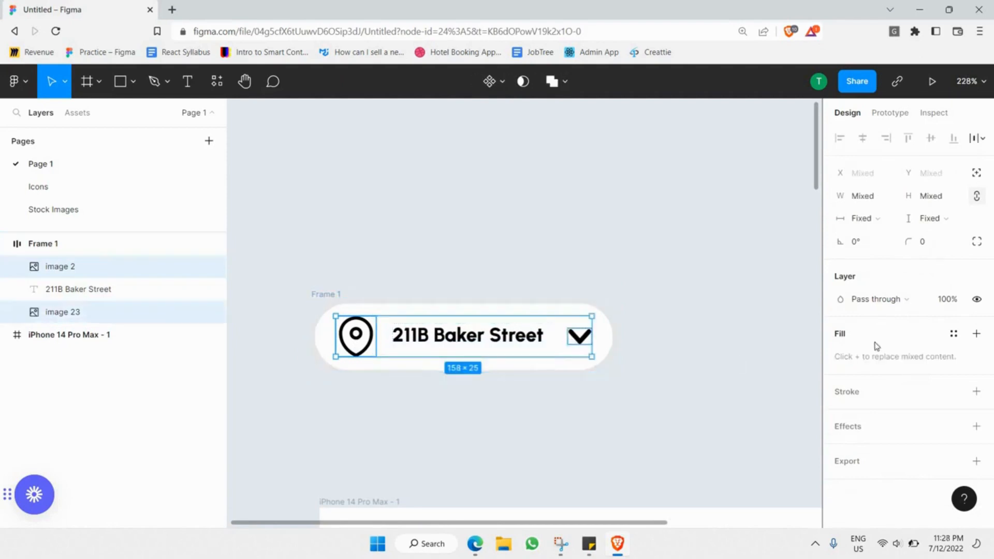
{"action": "left_click", "coordinate": [906, 357]}
{"action": "type", "text": "50"}
{"action": "key", "text": "Return"}
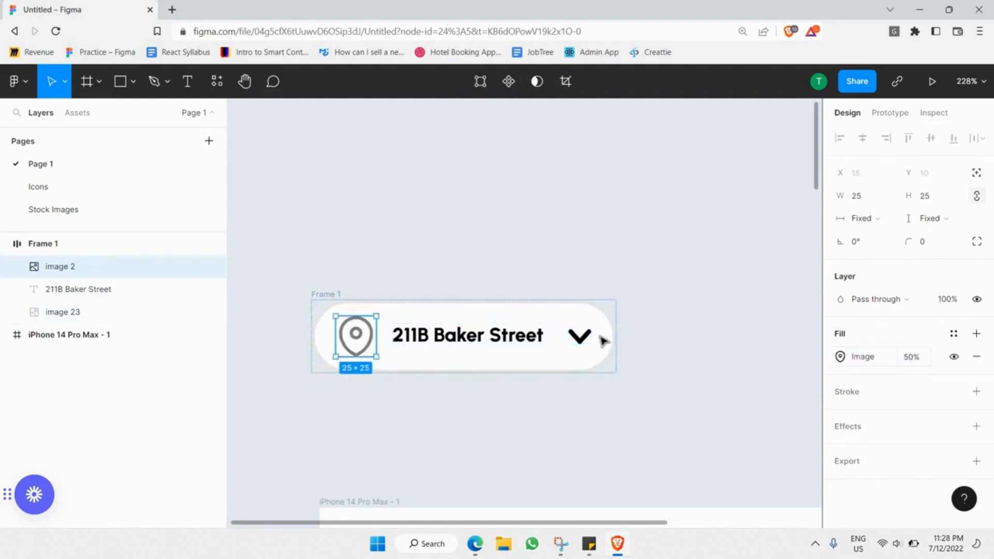
Set the fill opacity of the chevron icon and the address text to 50% each.
{"action": "left_click", "coordinate": [580, 337]}
{"action": "left_click", "coordinate": [916, 360]}
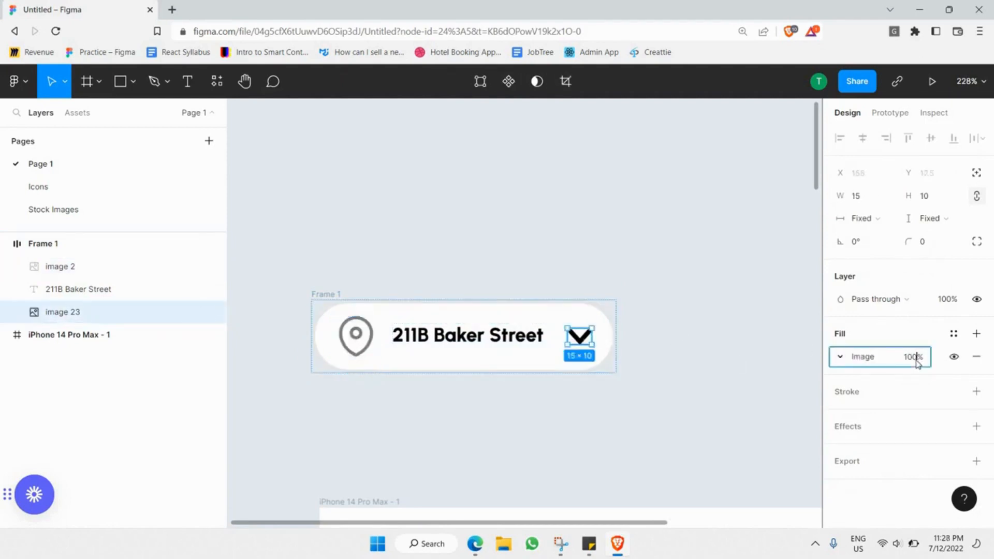
{"action": "type", "text": "50"}
{"action": "key", "text": "Return"}
{"action": "left_click", "coordinate": [464, 338]}
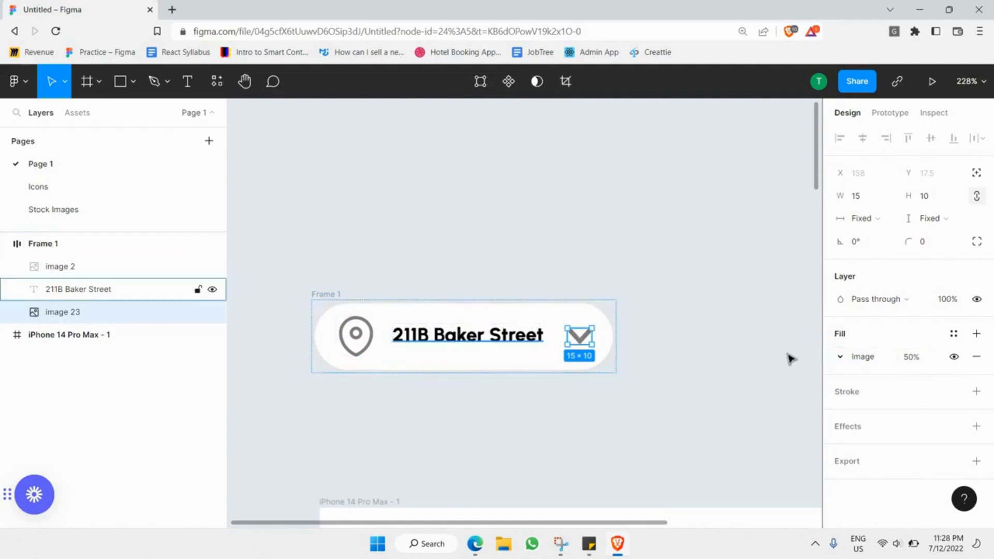
{"action": "left_click", "coordinate": [666, 248]}
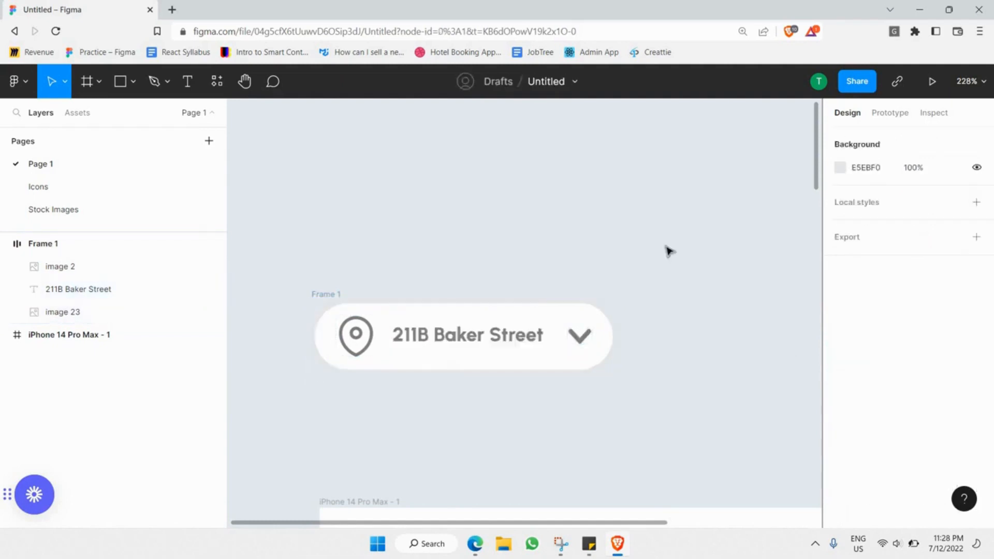
Move the location box into the upper part of the iPhone 14 Pro Max frame, at about X 56, Y 50.
{"action": "scroll", "coordinate": [666, 249], "scroll_direction": "down", "scroll_amount": 3}
{"action": "scroll", "coordinate": [419, 277], "scroll_direction": "right", "scroll_amount": 2}
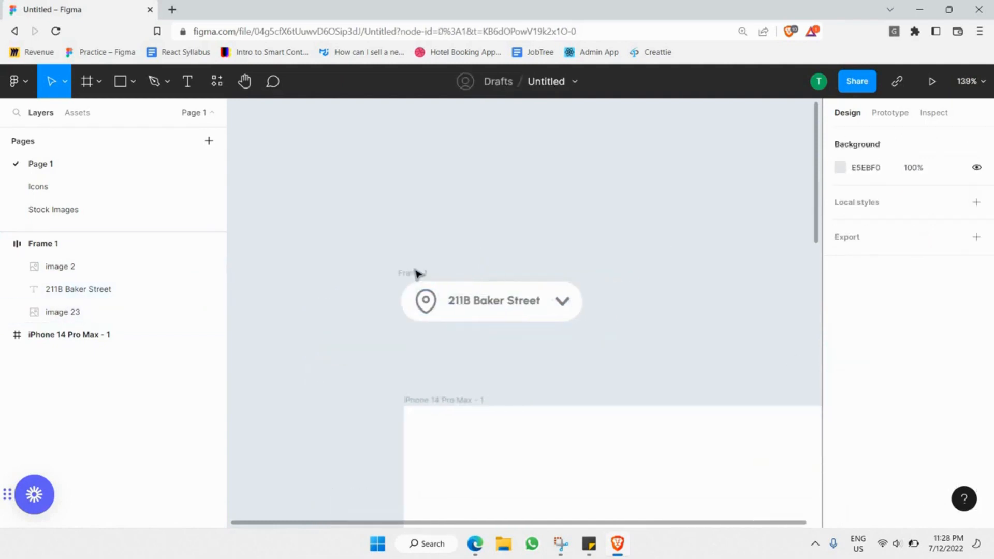
{"action": "left_click_drag", "start_coordinate": [414, 270], "coordinate": [477, 450]}
{"action": "scroll", "coordinate": [490, 368], "scroll_direction": "down", "scroll_amount": 5}
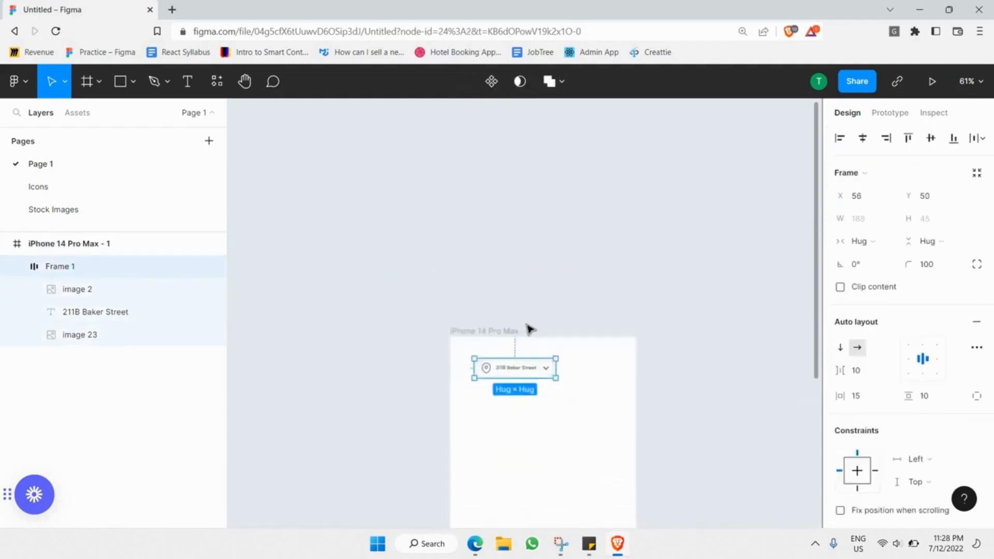
{"action": "scroll", "coordinate": [524, 417], "scroll_direction": "up", "scroll_amount": 4}
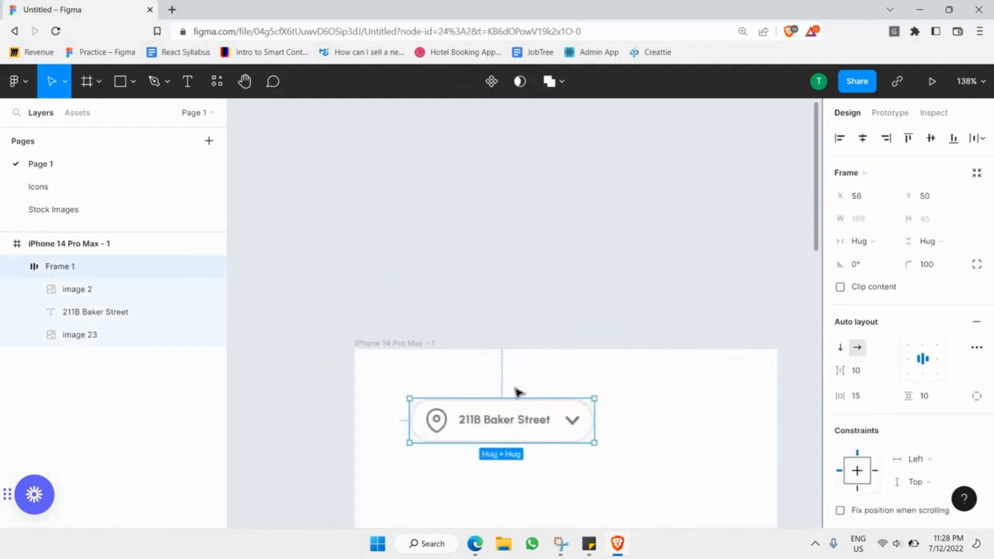
Show the phone frame's five-column layout grid and reposition the location box over the first column at X 29, Y 45.
{"action": "left_click", "coordinate": [394, 343]}
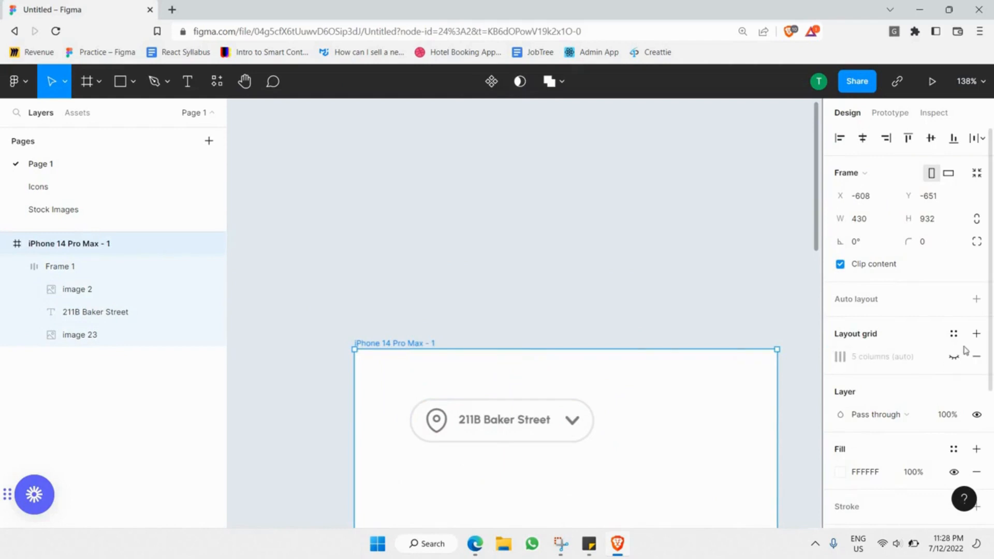
{"action": "left_click", "coordinate": [955, 357]}
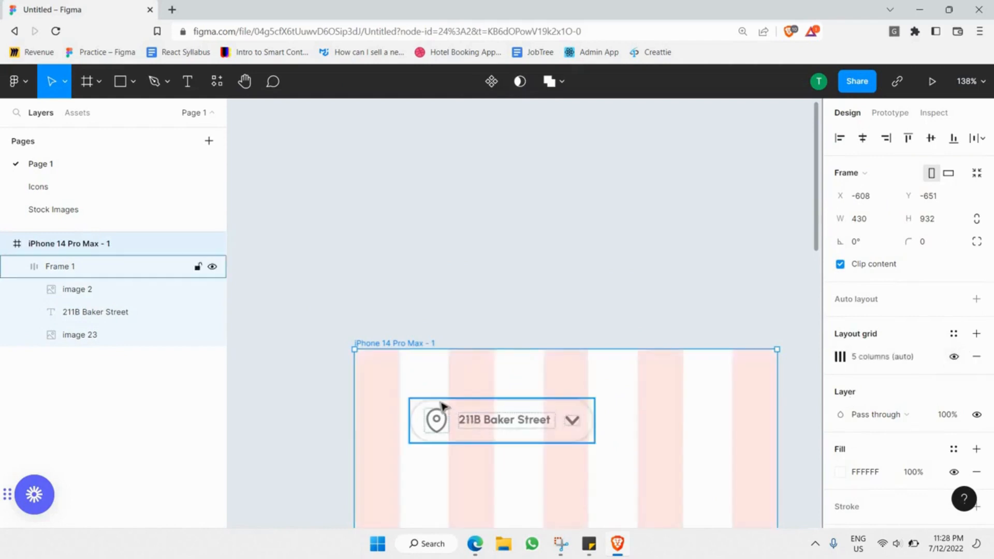
{"action": "left_click_drag", "start_coordinate": [442, 409], "coordinate": [437, 404]}
{"action": "left_click_drag", "start_coordinate": [442, 433], "coordinate": [421, 449]}
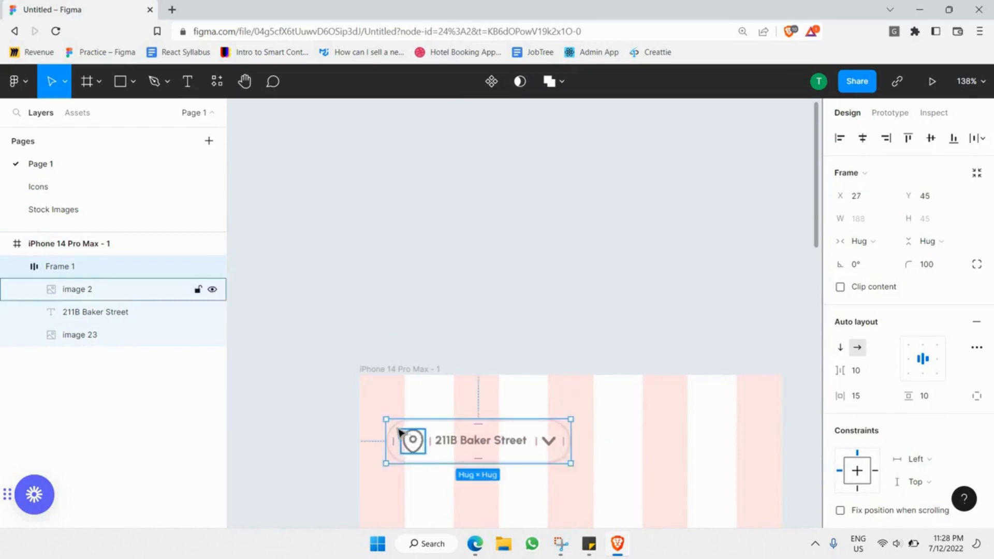
{"action": "scroll", "coordinate": [409, 446], "scroll_direction": "up", "scroll_amount": 10}
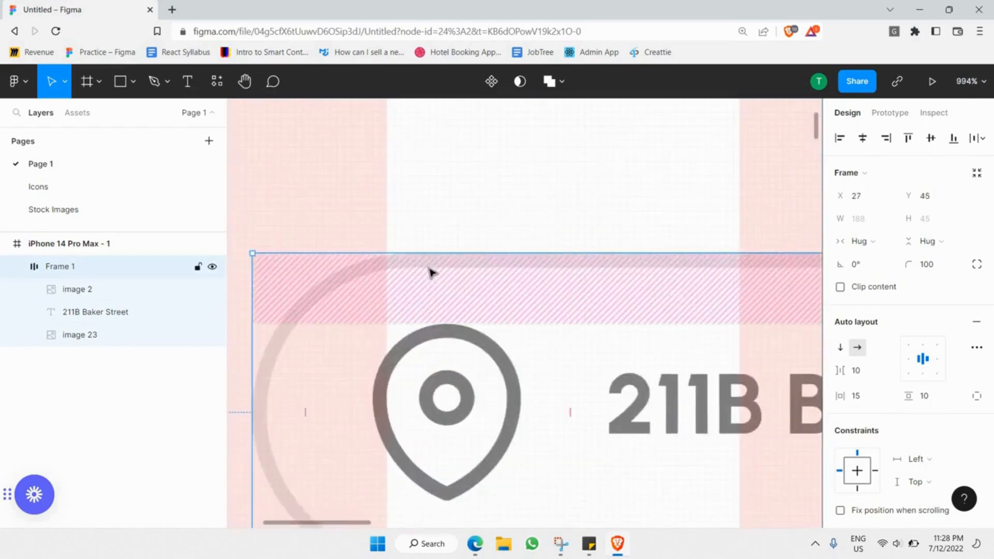
{"action": "key", "text": "Right"}
{"action": "key", "text": "Right"}
{"action": "scroll", "coordinate": [262, 304], "scroll_direction": "down", "scroll_amount": 5}
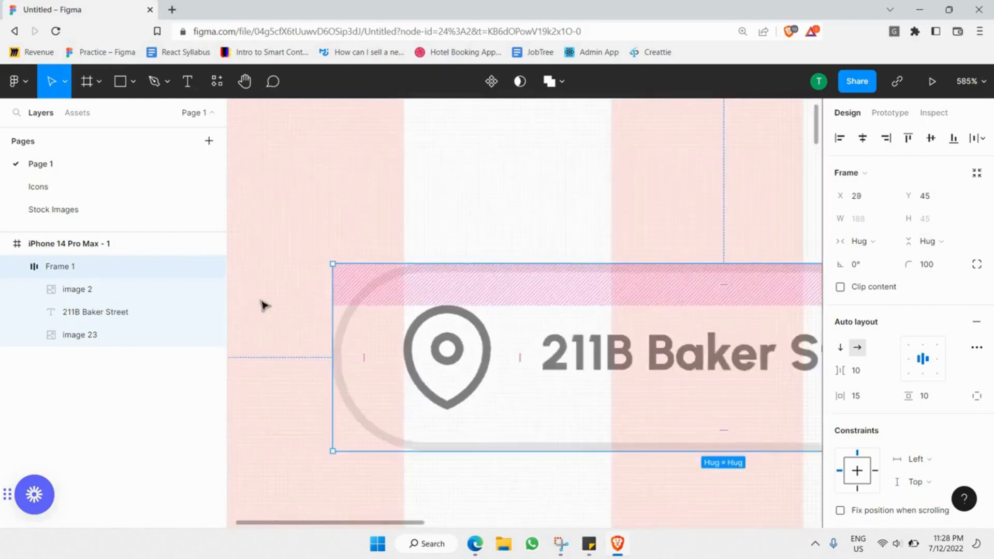
{"action": "left_click", "coordinate": [241, 302]}
{"action": "scroll", "coordinate": [242, 303], "scroll_direction": "down", "scroll_amount": 5}
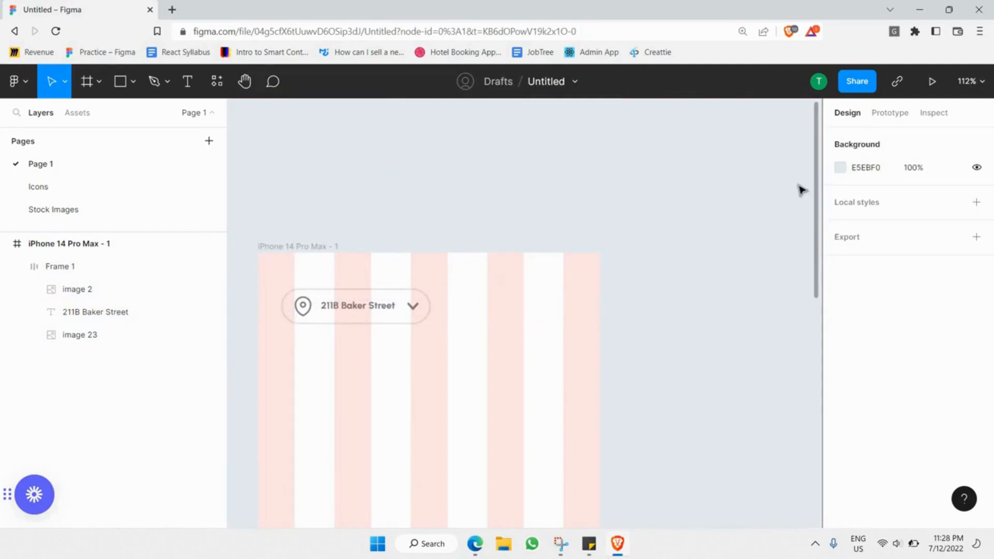
Copy the bell icon from the Icons page and place it on Page 1 above the phone frame.
{"action": "left_click", "coordinate": [38, 187]}
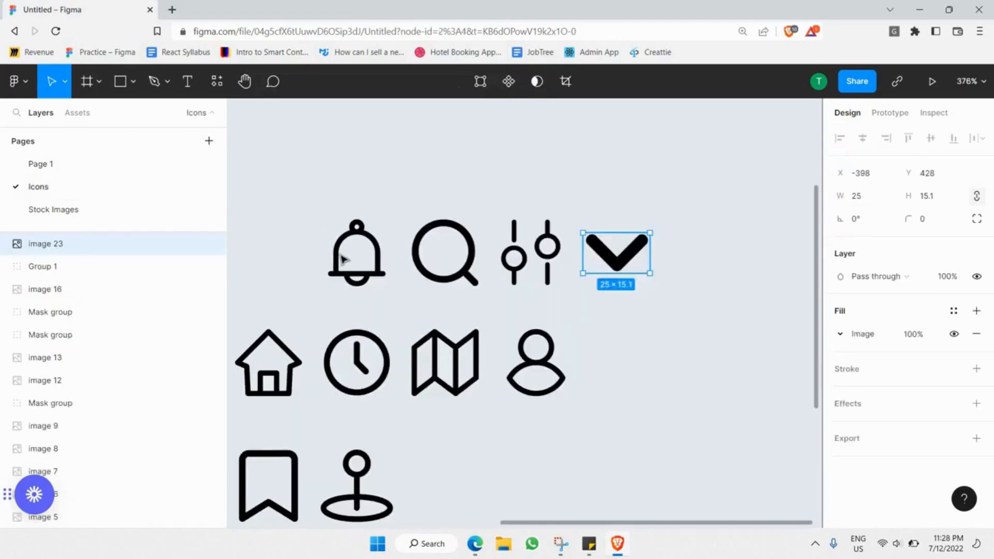
{"action": "left_click", "coordinate": [343, 259]}
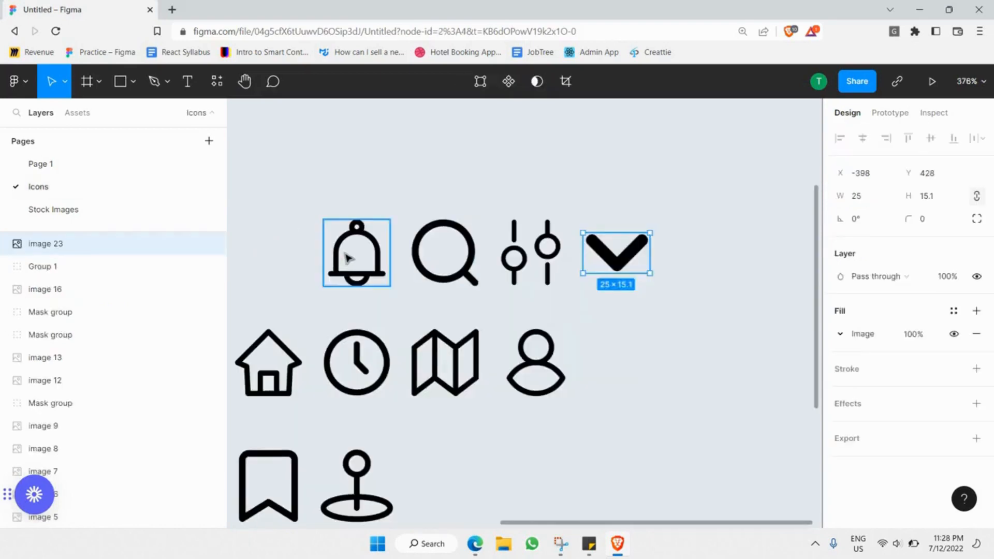
{"action": "left_click", "coordinate": [85, 163]}
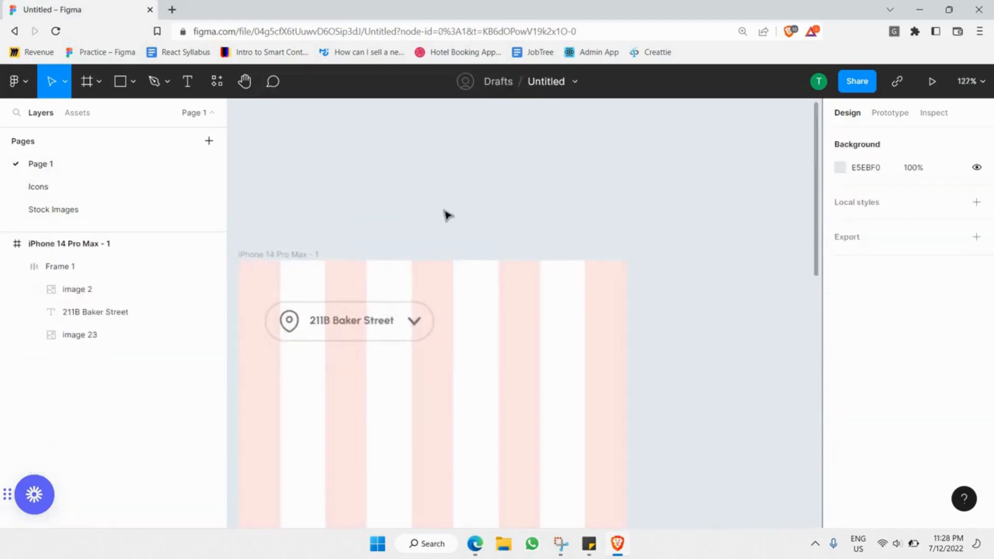
{"action": "key", "text": "ctrl+v"}
{"action": "left_click_drag", "start_coordinate": [524, 314], "coordinate": [337, 185]}
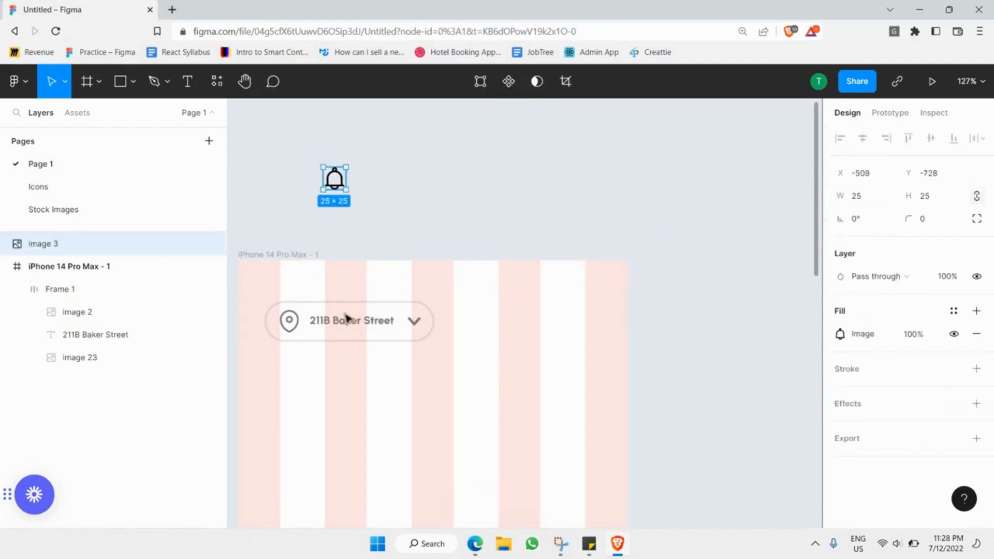
{"action": "key", "text": "Escape"}
{"action": "key", "text": "ctrl+v"}
{"action": "left_click_drag", "start_coordinate": [346, 320], "coordinate": [404, 266]}
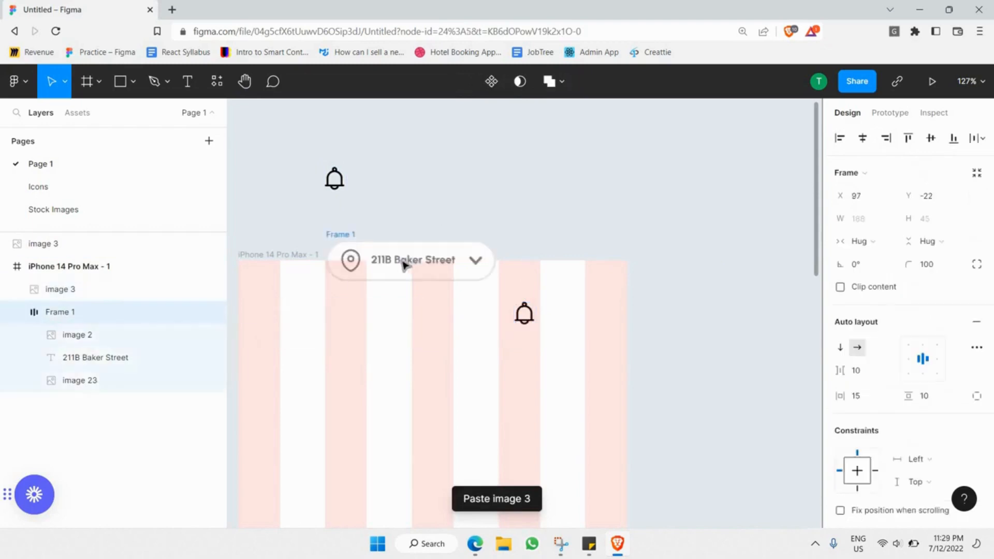
{"action": "key", "text": "ctrl+z"}
Duplicate the location box and place the copy above the phone frame, beside the bell icon.
{"action": "key", "text": "ctrl+v"}
{"action": "left_click_drag", "start_coordinate": [369, 320], "coordinate": [467, 210]}
{"action": "scroll", "coordinate": [442, 185], "scroll_direction": "up", "scroll_amount": 3}
Delete the address text and the chevron icon from the duplicated box, leaving only the pin icon.
{"action": "left_click", "coordinate": [466, 203]}
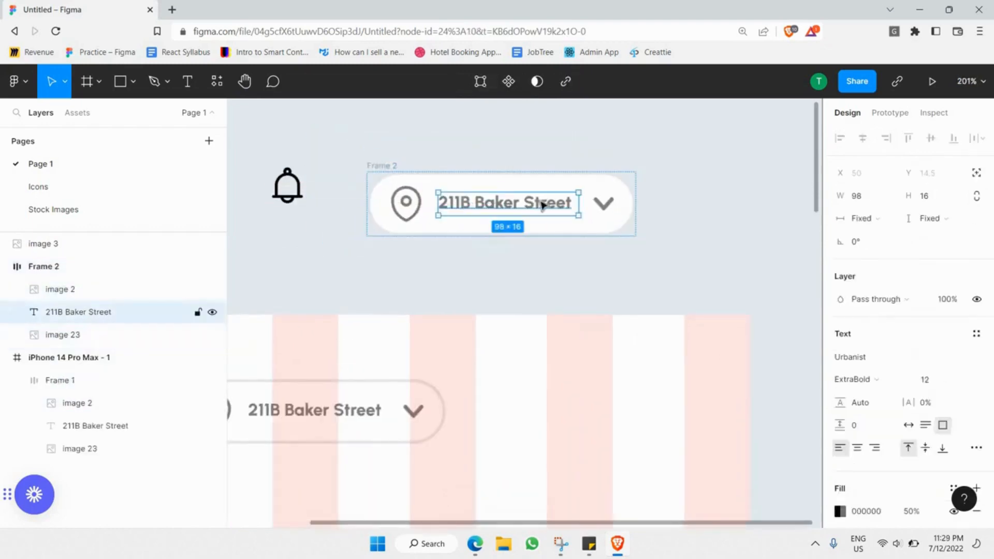
{"action": "key", "text": "Delete"}
{"action": "left_click", "coordinate": [448, 206]}
{"action": "key", "text": "Delete"}
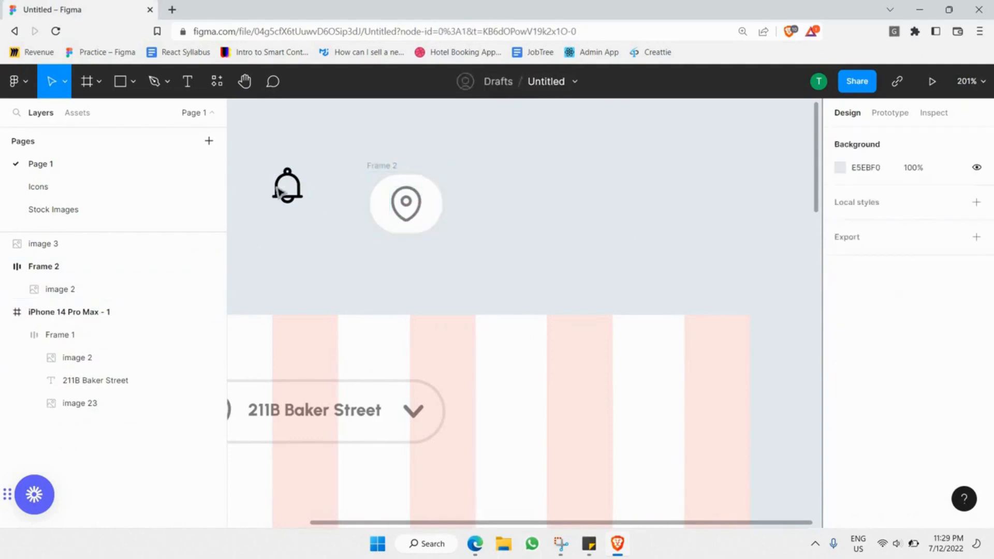
Move the bell icon into the duplicated box above the phone frame and delete the box's pin icon.
{"action": "left_click_drag", "start_coordinate": [284, 191], "coordinate": [406, 207]}
{"action": "left_click", "coordinate": [456, 203]}
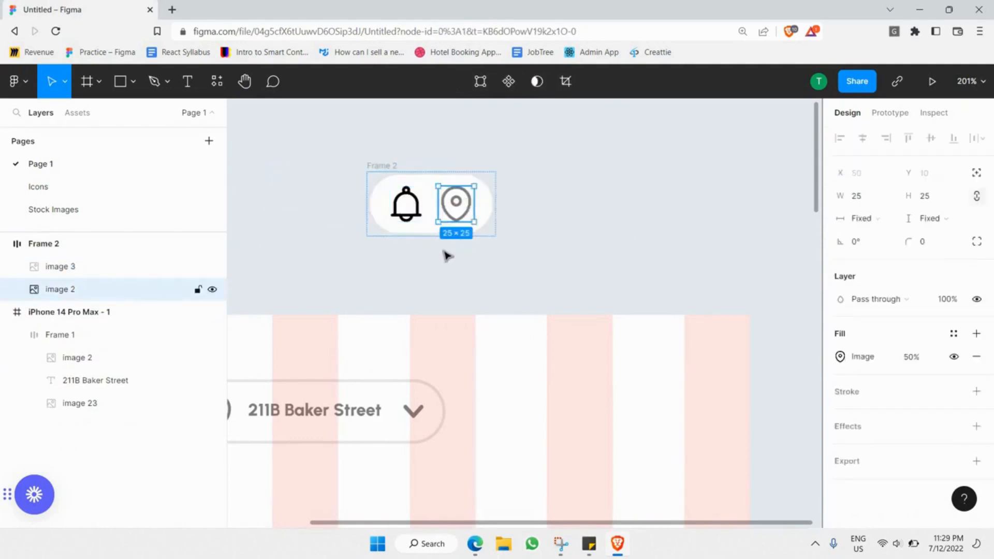
{"action": "key", "text": "Delete"}
Set the horizontal padding of the bell button's auto layout frame to 10.
{"action": "left_click", "coordinate": [435, 208]}
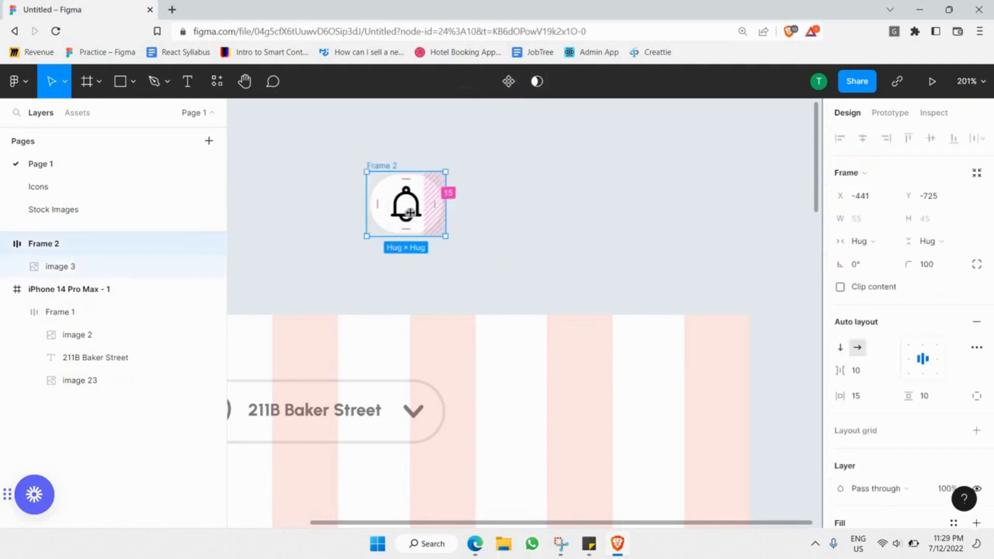
{"action": "left_click", "coordinate": [855, 394]}
{"action": "type", "text": "10"}
{"action": "key", "text": "Return"}
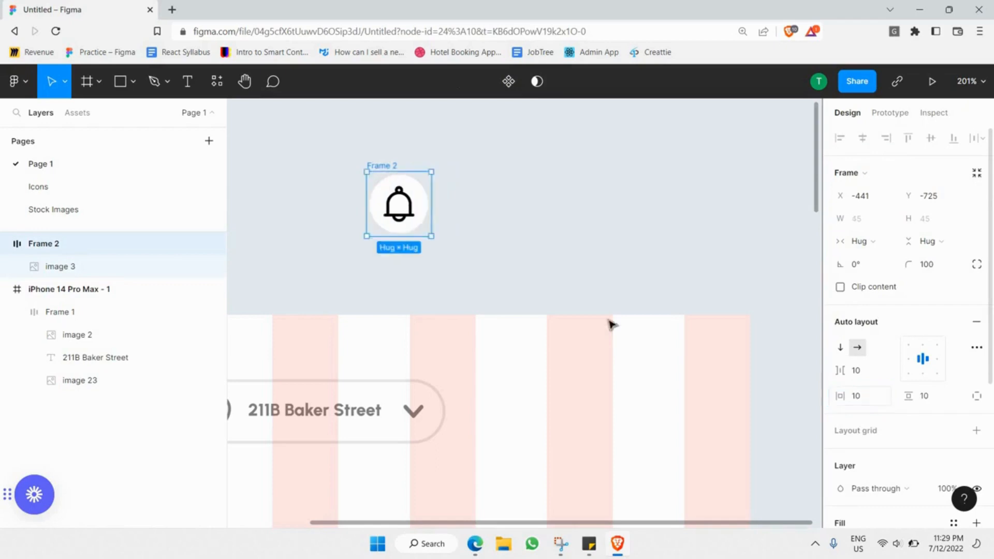
Shrink the bell icon to 16 × 16 and set its image fill opacity to 50%.
{"action": "left_click", "coordinate": [407, 214]}
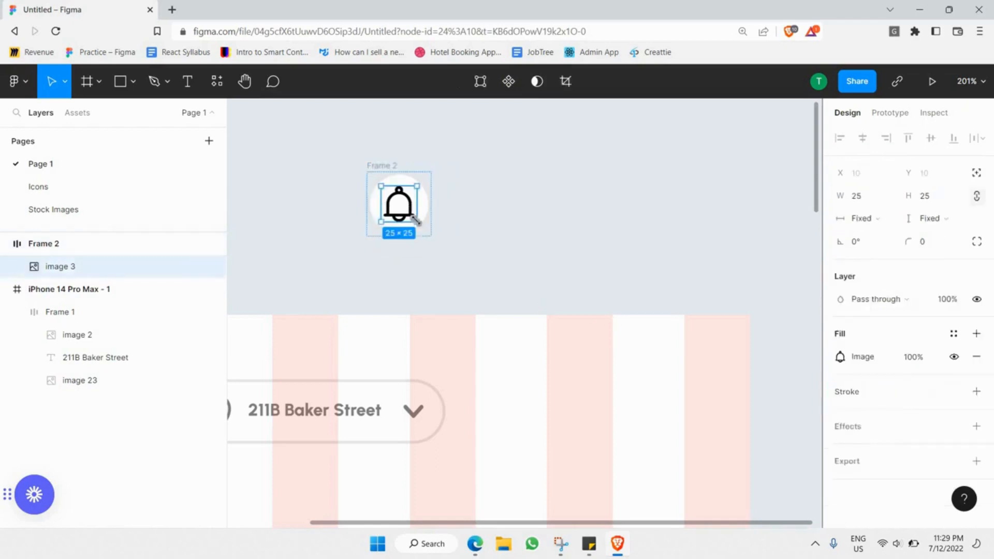
{"action": "left_click_drag", "start_coordinate": [409, 214], "coordinate": [405, 210]}
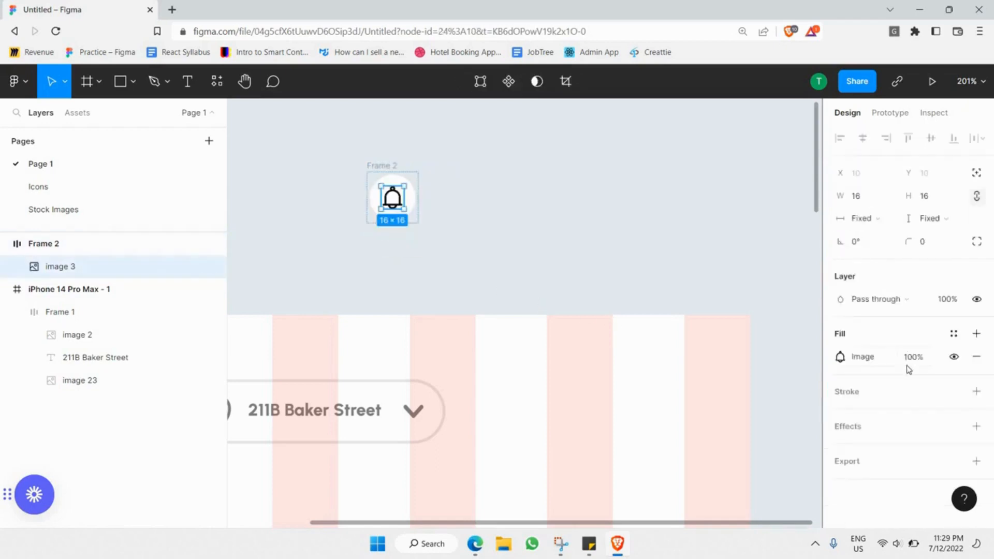
{"action": "left_click", "coordinate": [912, 358]}
{"action": "key", "text": "Return"}
{"action": "left_click", "coordinate": [573, 181]}
{"action": "left_click", "coordinate": [396, 195]}
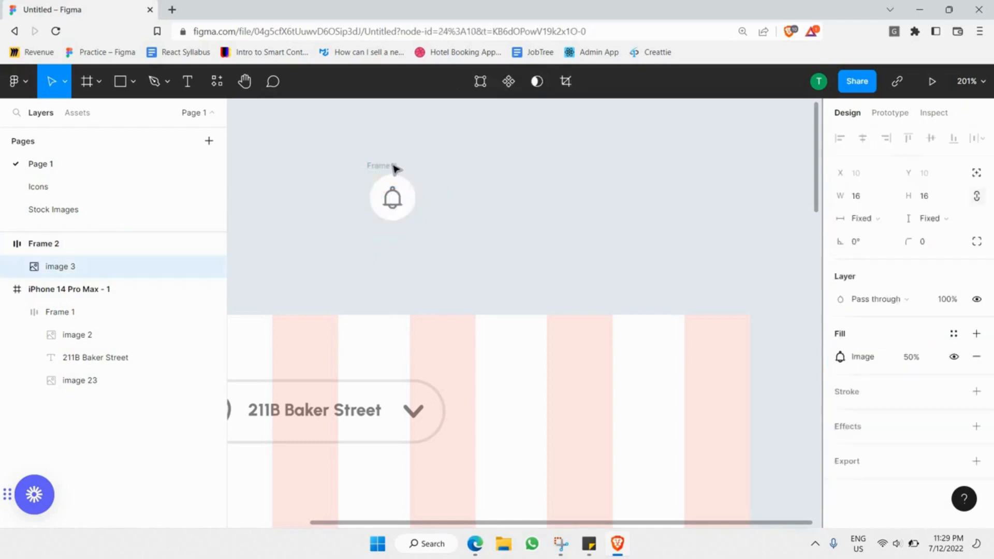
Place the bell button in the phone frame's header at X 355, Y 45 and hide the frame's layout grid.
{"action": "left_click_drag", "start_coordinate": [402, 181], "coordinate": [657, 351]}
{"action": "scroll", "coordinate": [655, 351], "scroll_direction": "down", "scroll_amount": 3}
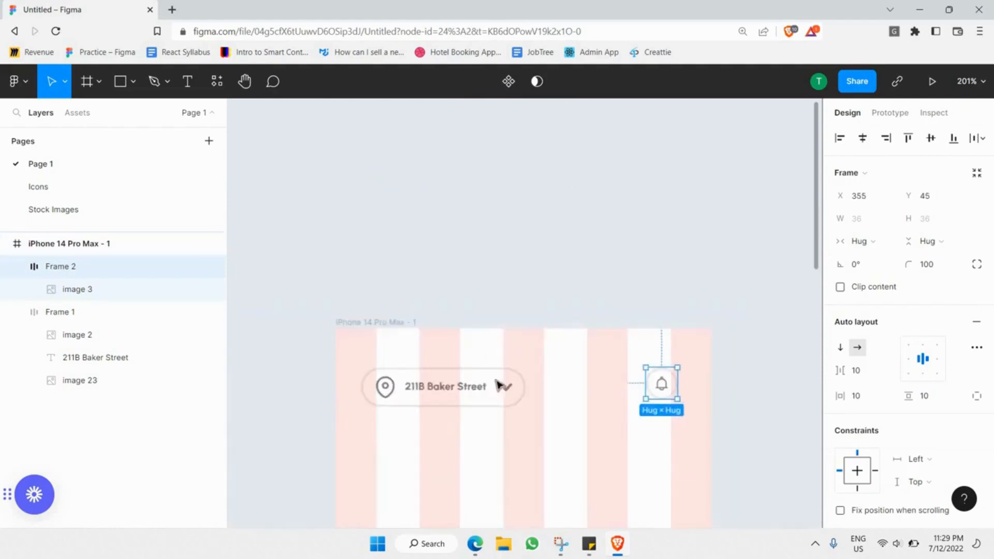
{"action": "left_click", "coordinate": [401, 324]}
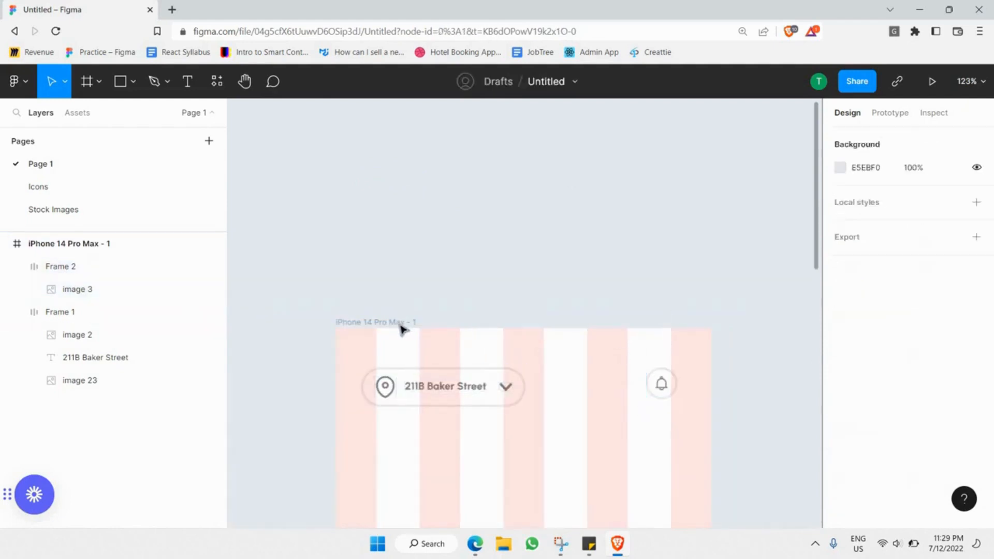
{"action": "left_click", "coordinate": [401, 324]}
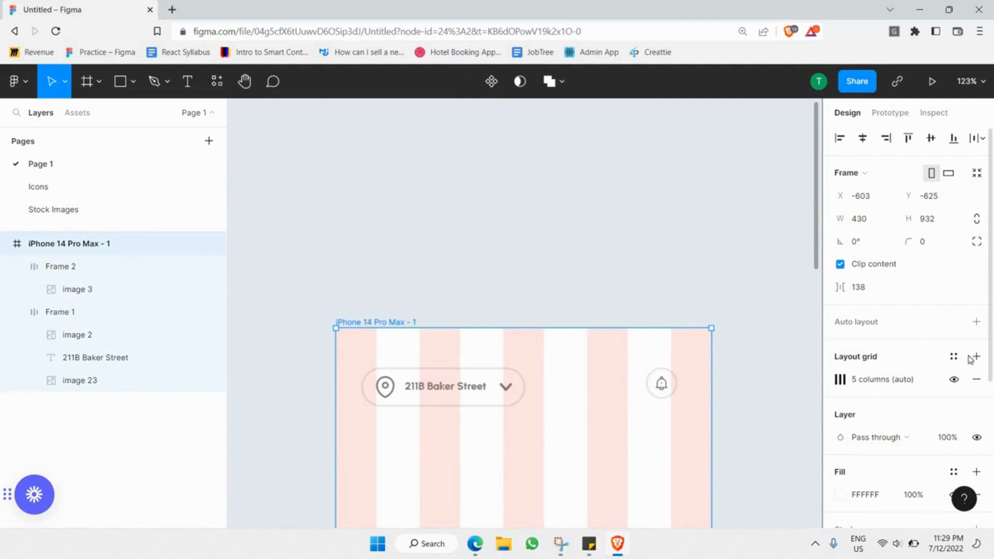
{"action": "left_click", "coordinate": [956, 380]}
Group the location box and bell button into a horizontal auto layout frame with centred items.
{"action": "left_click", "coordinate": [485, 395]}
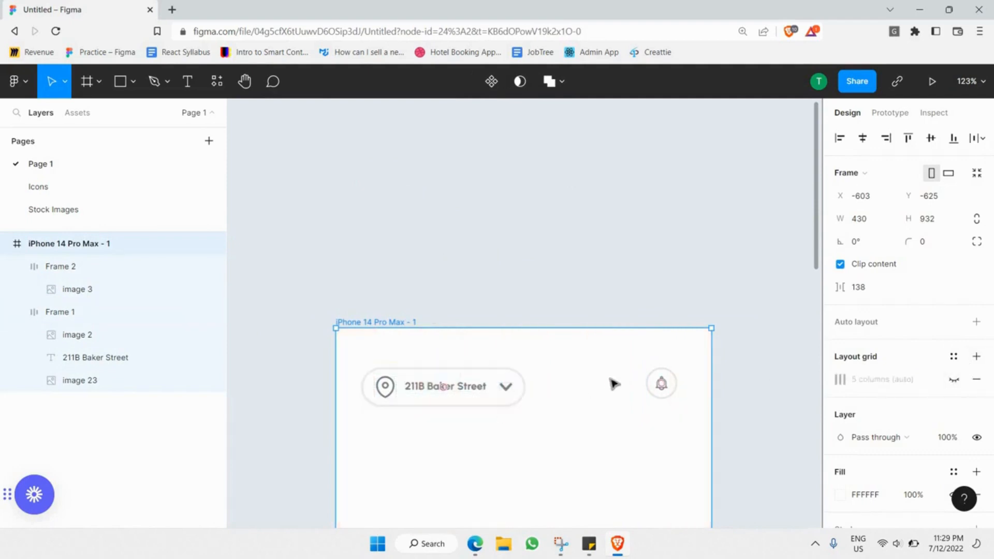
{"action": "left_click", "coordinate": [657, 392], "text": "shift"}
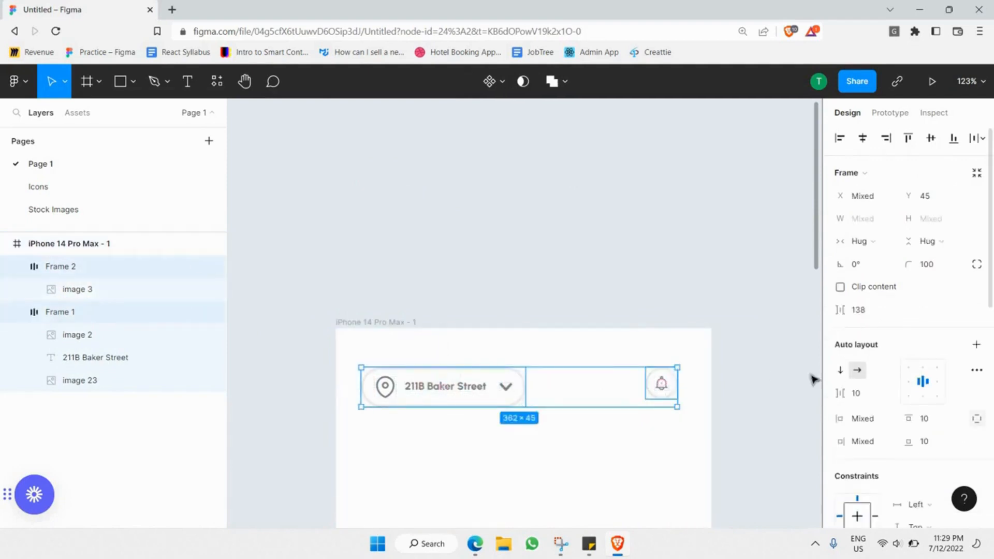
{"action": "scroll", "coordinate": [555, 370], "scroll_direction": "down", "scroll_amount": 1}
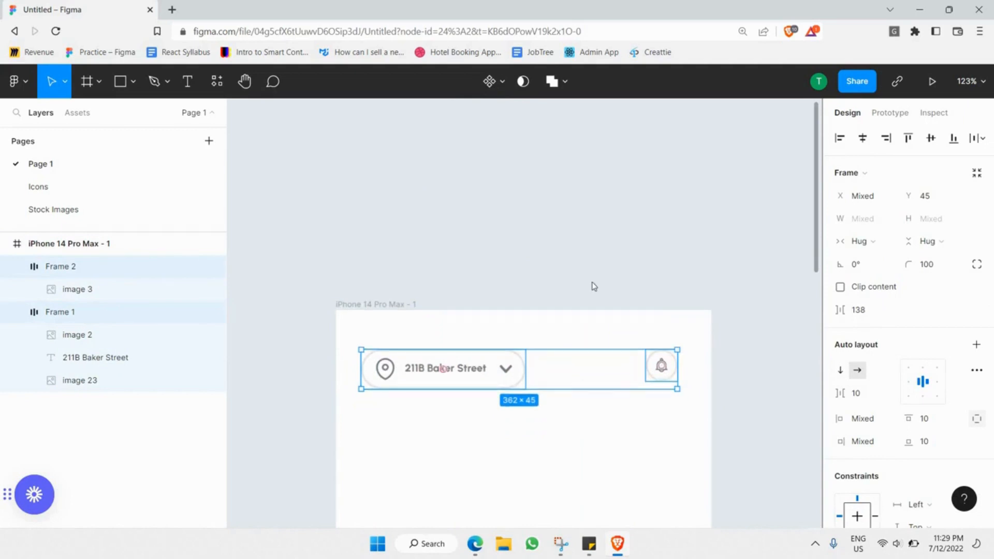
{"action": "right_click", "coordinate": [547, 369]}
{"action": "key", "text": "ctrl+g"}
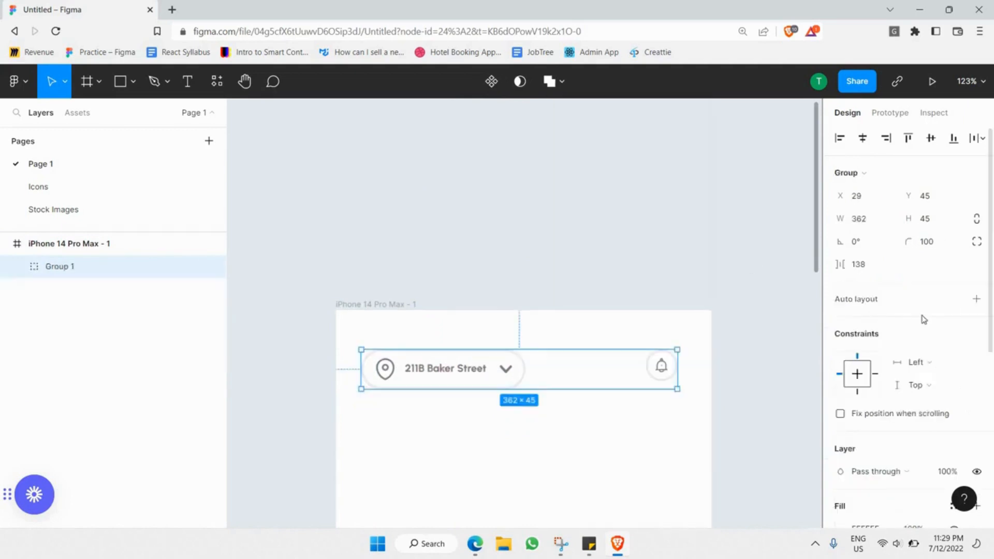
{"action": "key", "text": "shift+a"}
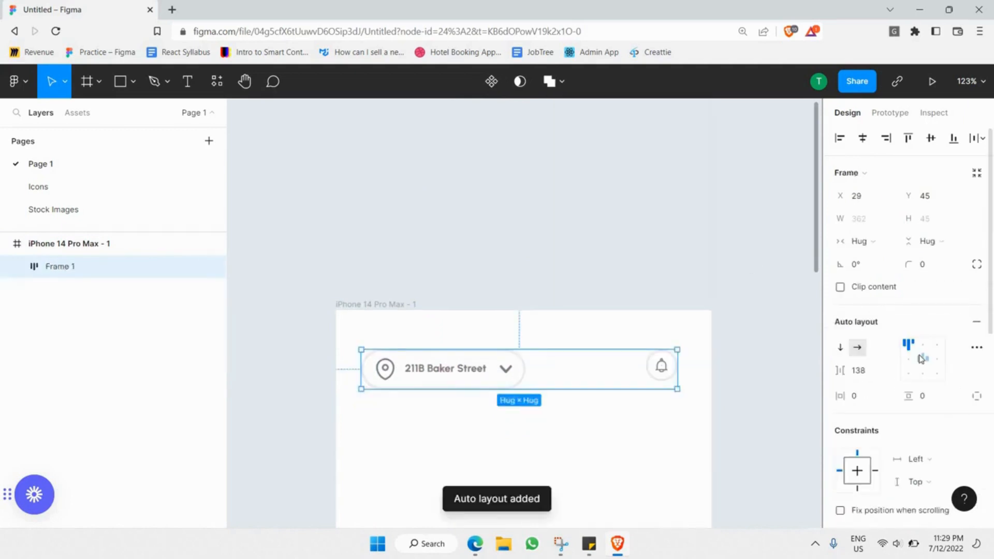
{"action": "left_click", "coordinate": [922, 359]}
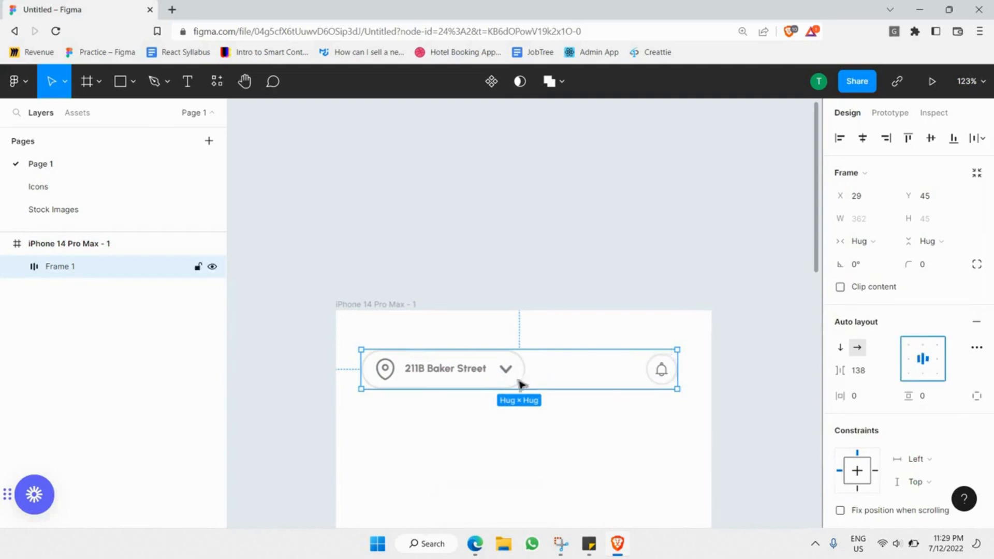
Show the phone frame's layout grid and widen the header's auto layout frame to 373.
{"action": "left_click", "coordinate": [402, 306]}
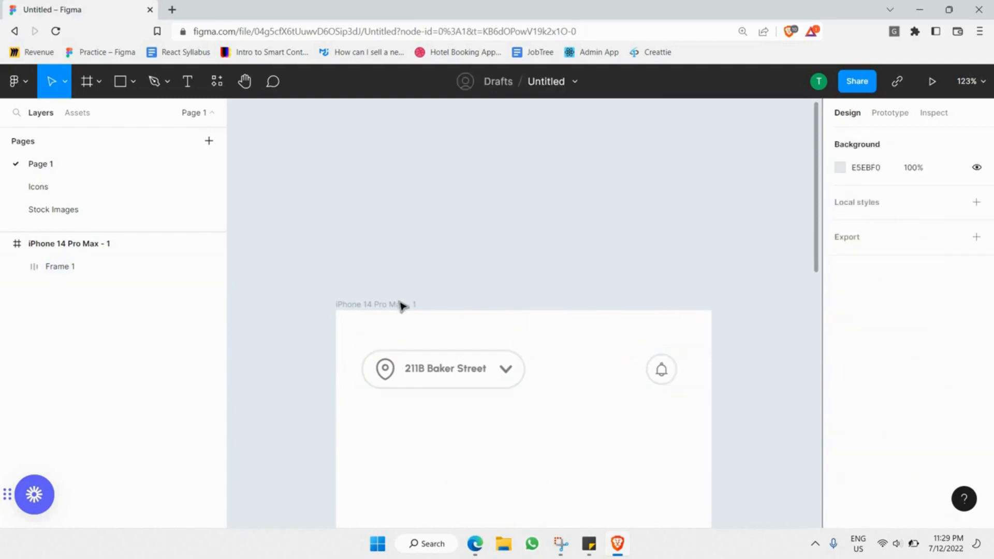
{"action": "left_click", "coordinate": [403, 305]}
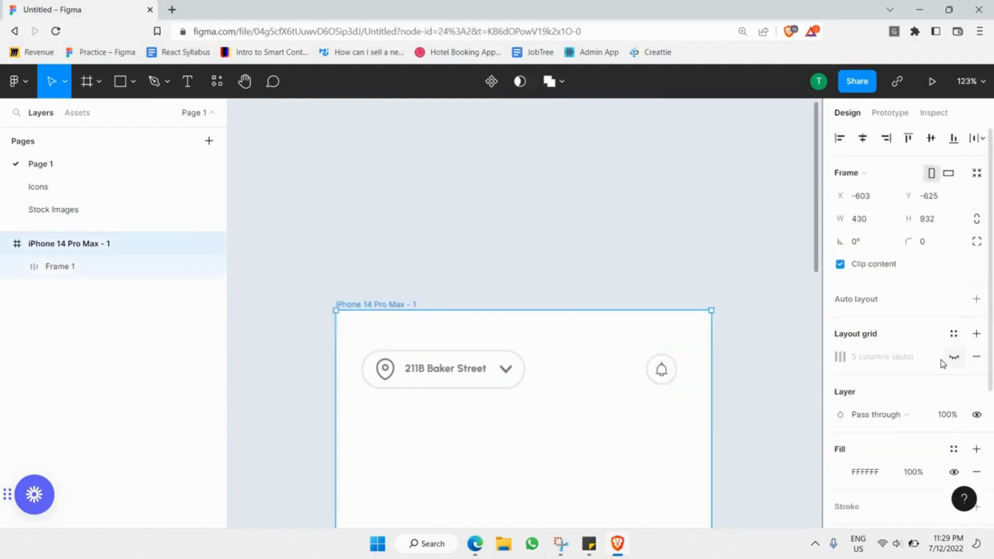
{"action": "left_click", "coordinate": [955, 356]}
{"action": "scroll", "coordinate": [731, 355], "scroll_direction": "up", "scroll_amount": 10}
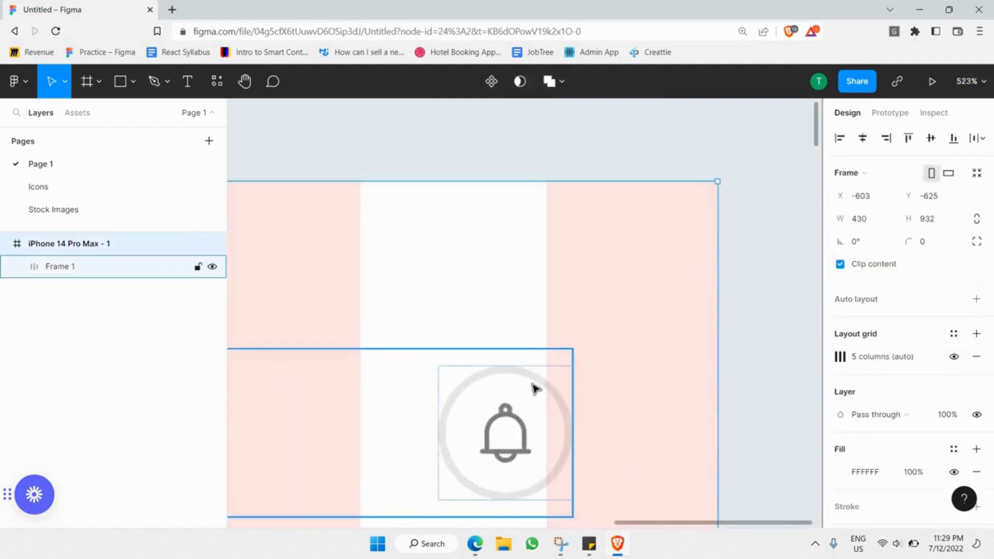
{"action": "left_click", "coordinate": [553, 420]}
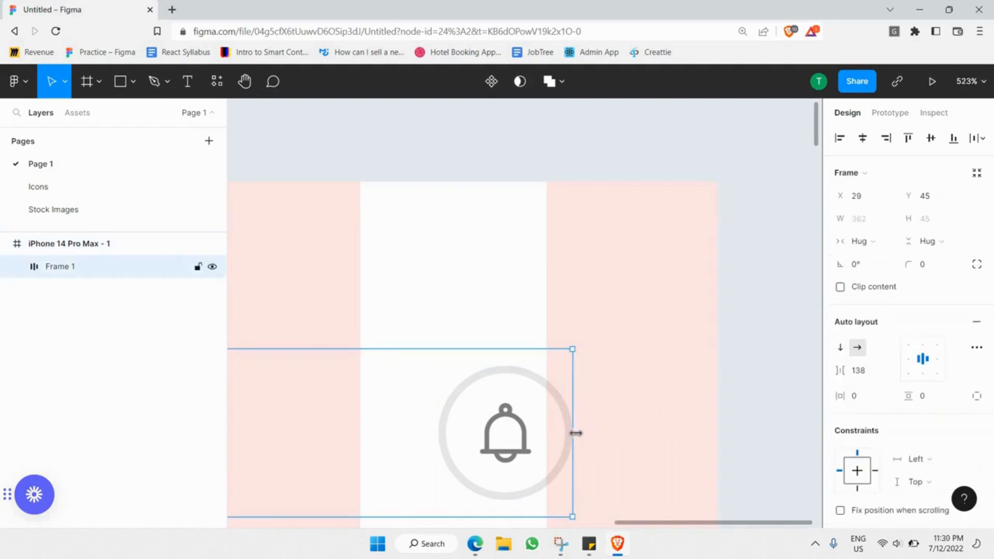
{"action": "left_click_drag", "start_coordinate": [577, 435], "coordinate": [614, 444]}
{"action": "left_click", "coordinate": [762, 399]}
{"action": "scroll", "coordinate": [749, 396], "scroll_direction": "down", "scroll_amount": 8}
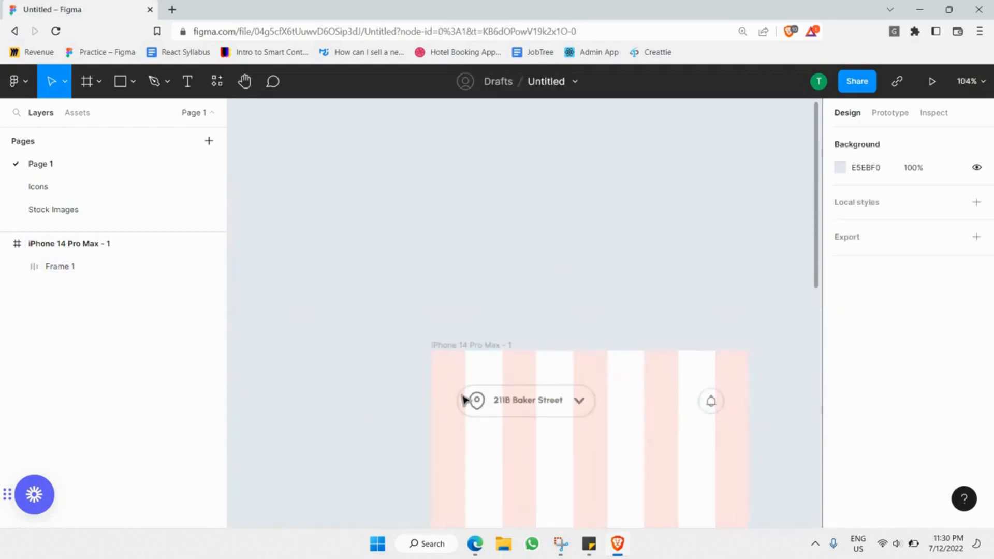
Set the location box's spacing mode to Space between and extend its left edge to the header frame's edge, making it 199 wide.
{"action": "left_click", "coordinate": [464, 400]}
{"action": "scroll", "coordinate": [468, 397], "scroll_direction": "up", "scroll_amount": 7}
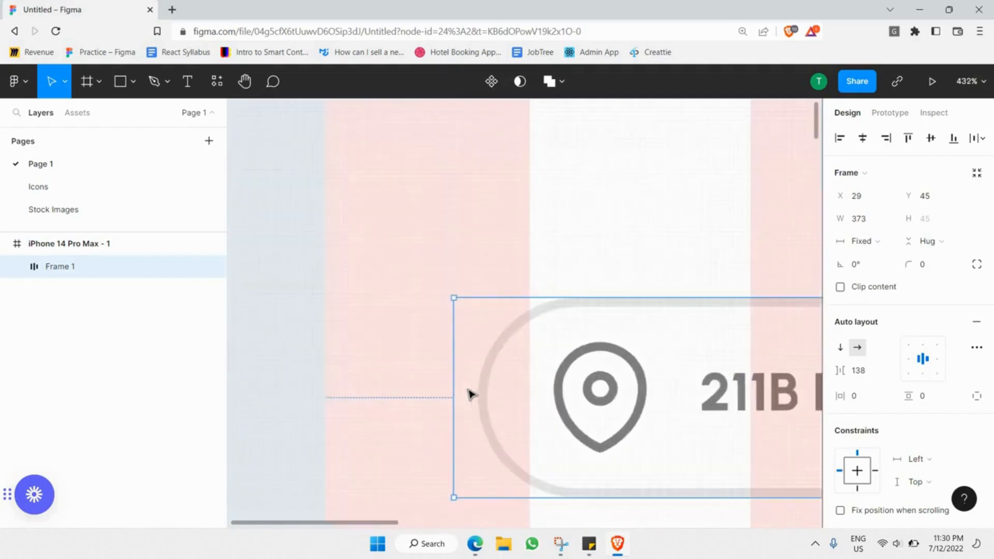
{"action": "left_click", "coordinate": [474, 398]}
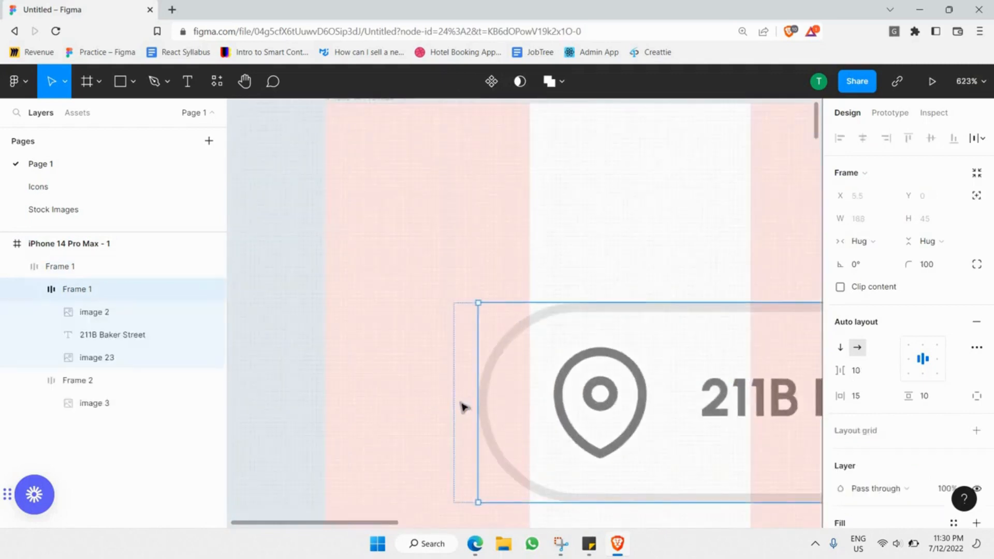
{"action": "left_click", "coordinate": [978, 347]}
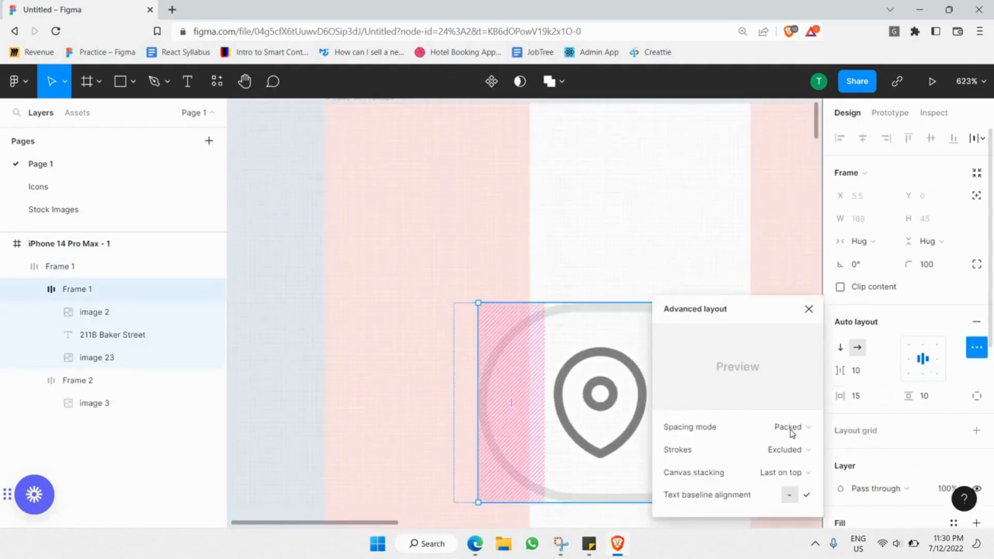
{"action": "left_click", "coordinate": [776, 427]}
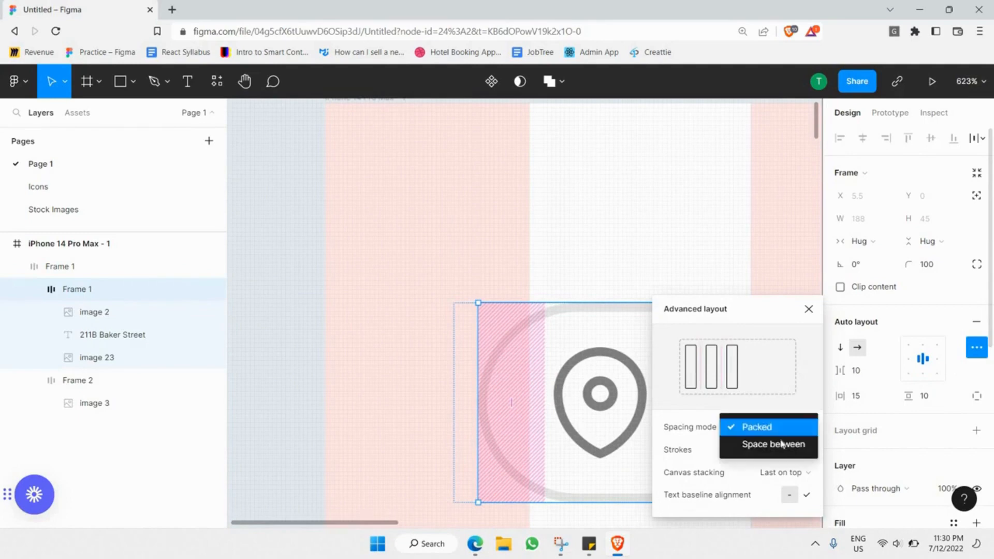
{"action": "left_click", "coordinate": [774, 445]}
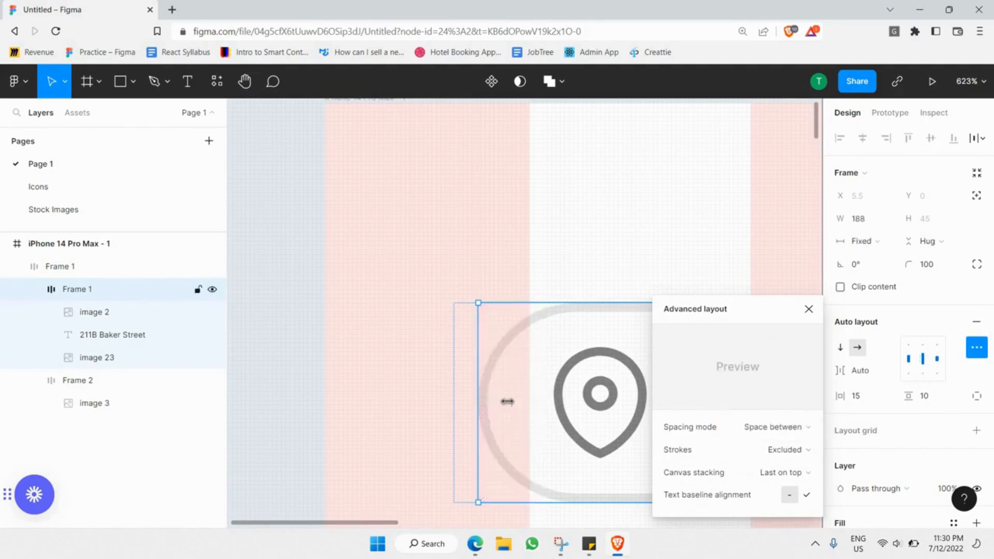
{"action": "left_click_drag", "start_coordinate": [458, 421], "coordinate": [360, 401]}
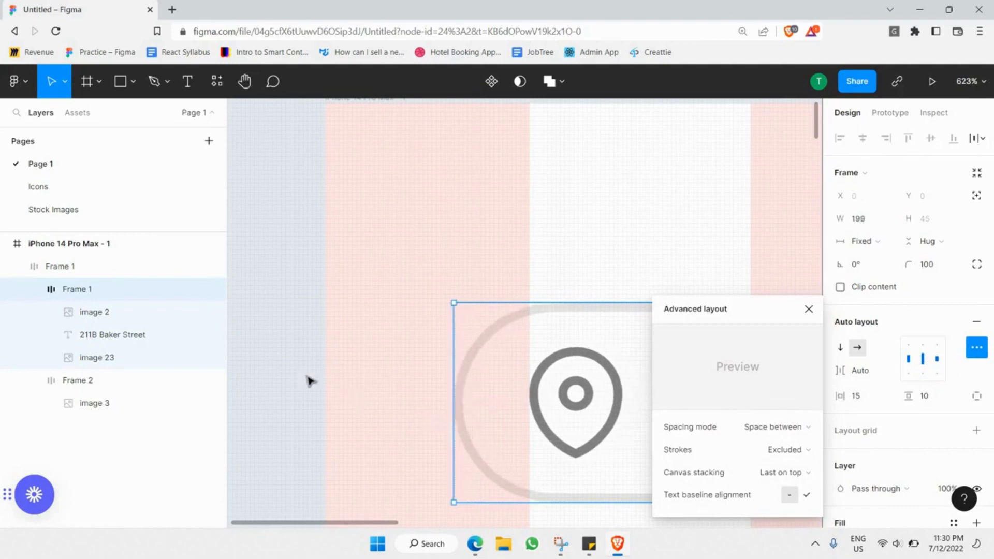
{"action": "left_click", "coordinate": [350, 368]}
Hide the phone frame's five-column layout grid.
{"action": "scroll", "coordinate": [623, 381], "scroll_direction": "down", "scroll_amount": 5}
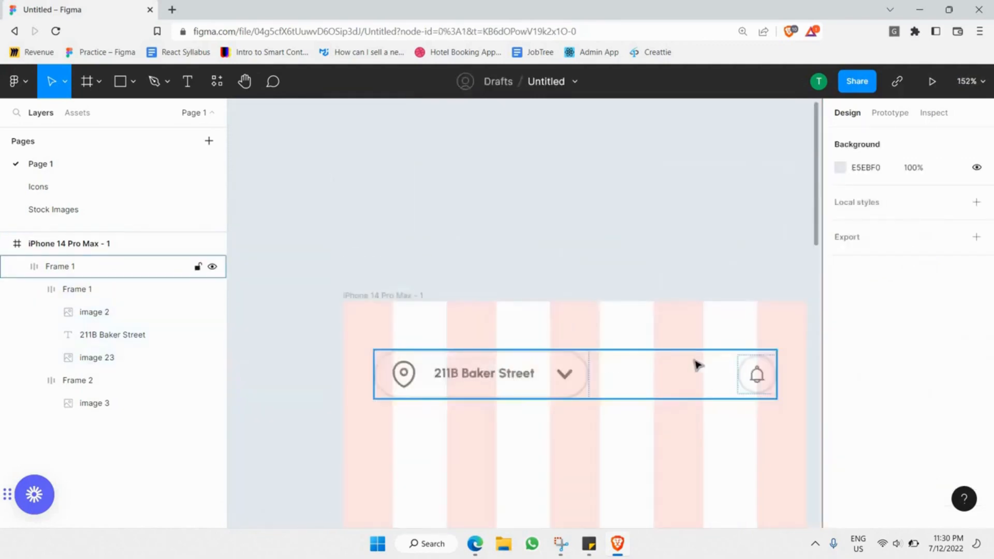
{"action": "key", "text": "ctrl+a"}
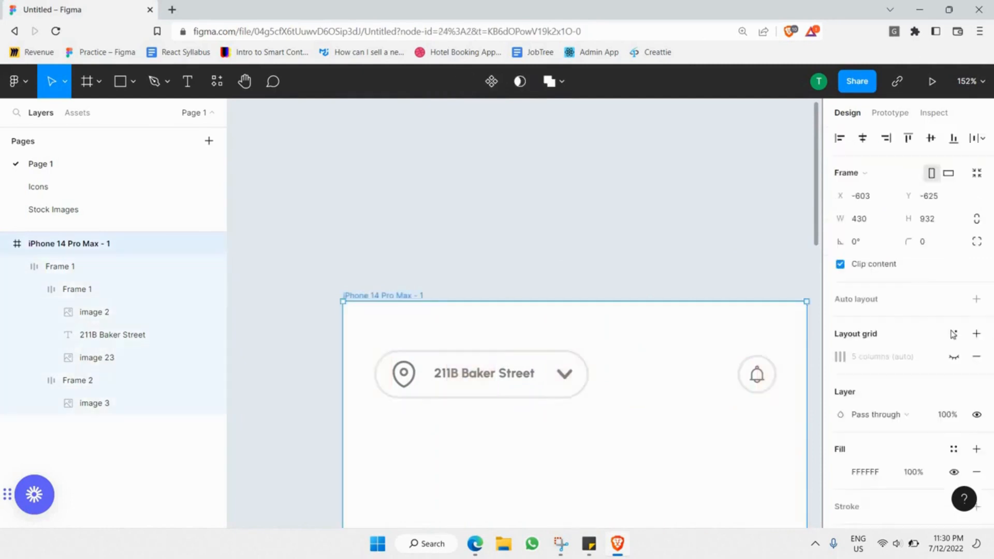
{"action": "left_click", "coordinate": [954, 356]}
{"action": "scroll", "coordinate": [642, 282], "scroll_direction": "down", "scroll_amount": 3}
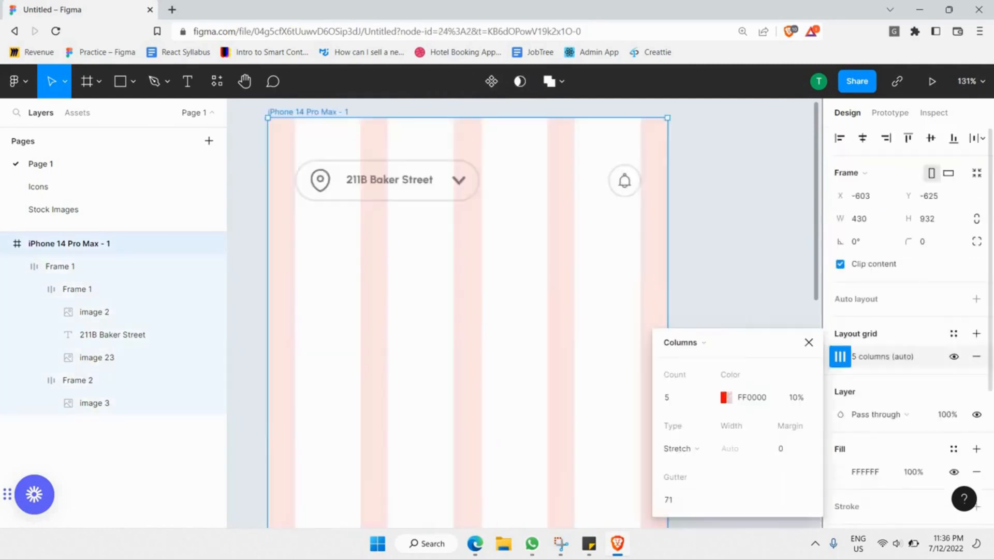
{"action": "left_click", "coordinate": [954, 357]}
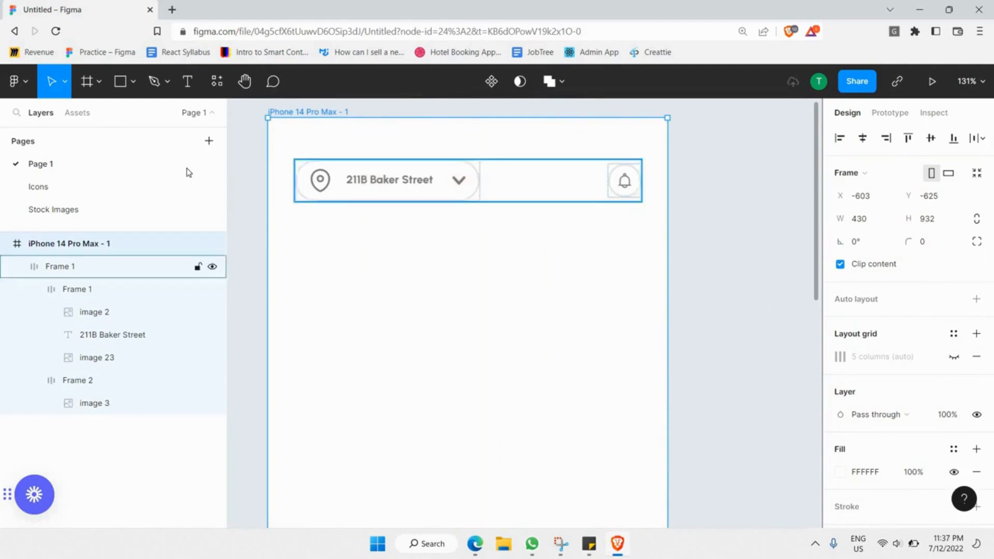
Add a 373 × 74 text box at X 29, Y 116 below the header with the two-line text "Discover your perfect place to stay".
{"action": "left_click", "coordinate": [188, 83]}
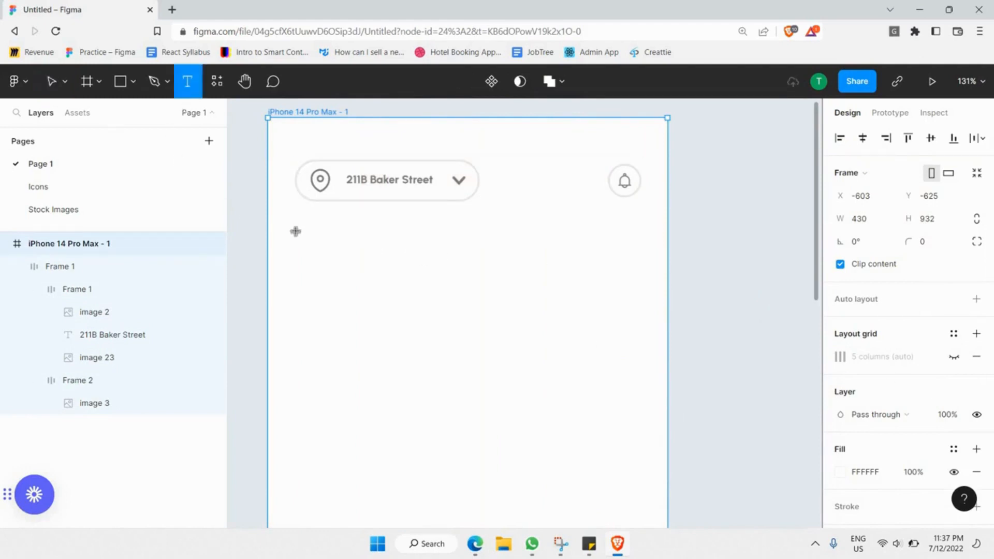
{"action": "left_click_drag", "start_coordinate": [295, 226], "coordinate": [641, 295]}
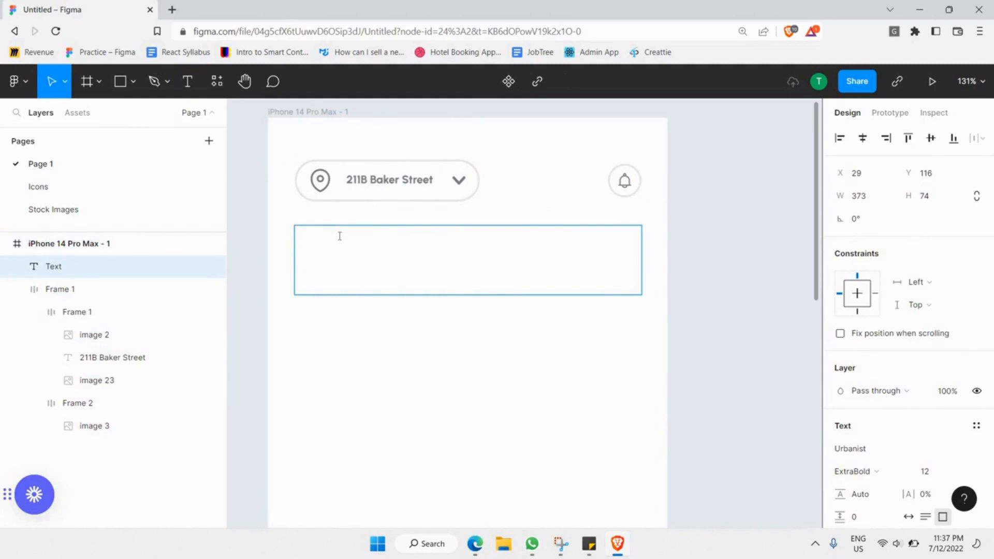
{"action": "type", "text": "Discover your perfect place to stay"}
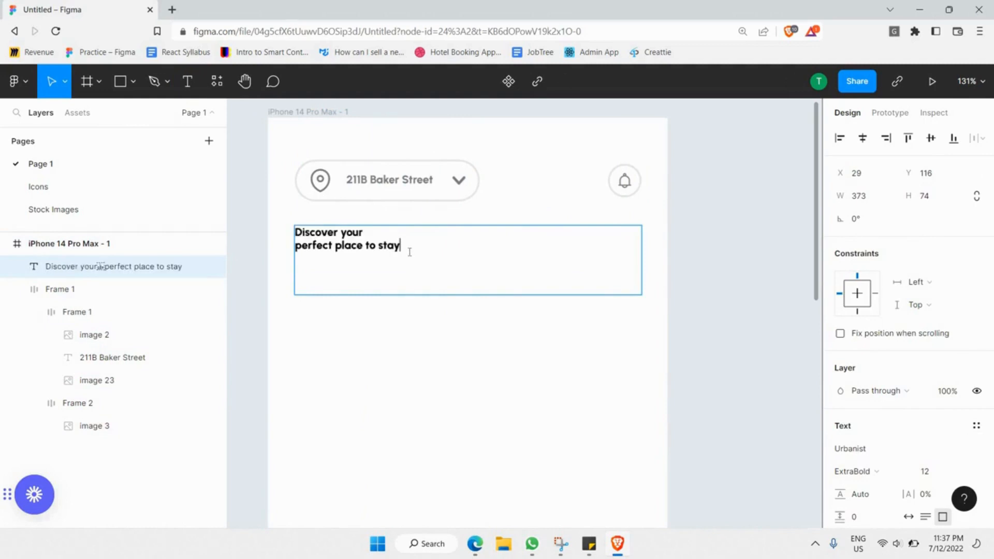
Set the font size of the whole "Discover your perfect place to stay" headline to 24.
{"action": "key", "text": "ctrl+shift+Left"}
{"action": "key", "text": "ctrl+shift+Left"}
{"action": "key", "text": "ctrl+shift+Left"}
{"action": "key", "text": "ctrl+shift+Left"}
{"action": "key", "text": "ctrl+shift+Left"}
{"action": "key", "text": "ctrl+shift+Left"}
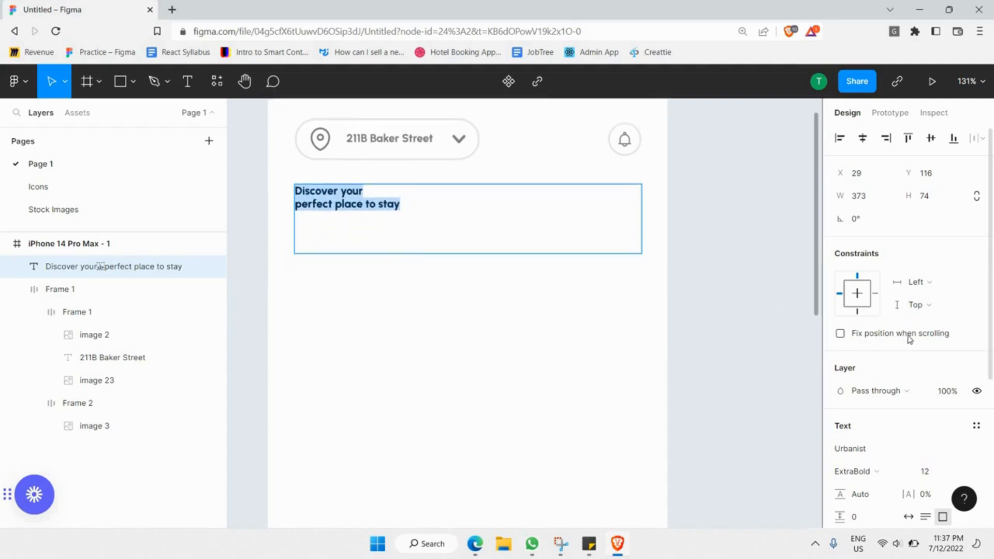
{"action": "scroll", "coordinate": [888, 350], "scroll_direction": "down", "scroll_amount": 5}
{"action": "left_click", "coordinate": [960, 241]}
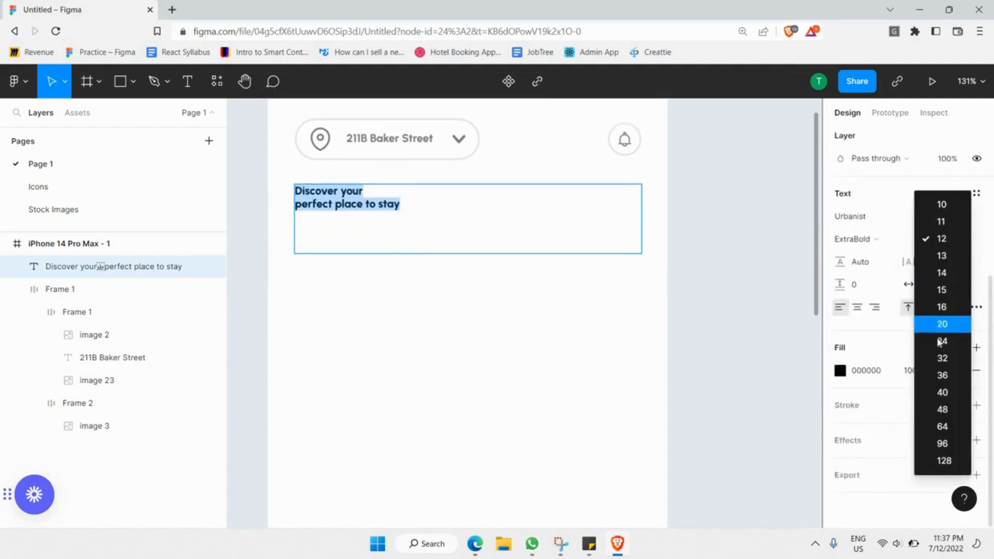
{"action": "left_click", "coordinate": [935, 334]}
Set the headline's first line "Discover your" to Medium weight with a 50% fill opacity.
{"action": "key", "text": "Left"}
{"action": "key", "text": "ctrl+shift+Right"}
{"action": "key", "text": "ctrl+shift+Right"}
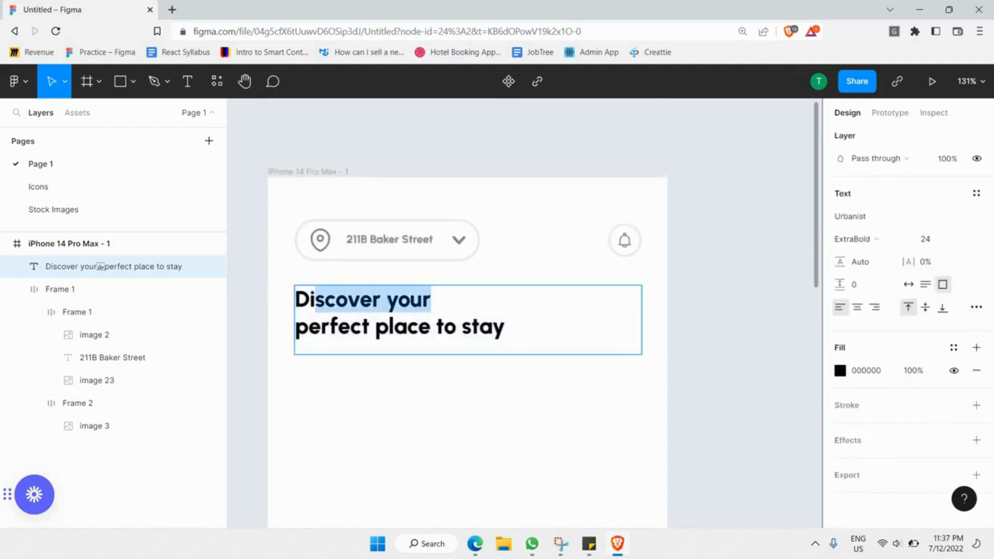
{"action": "scroll", "coordinate": [865, 303], "scroll_direction": "up", "scroll_amount": 3}
{"action": "left_click", "coordinate": [844, 369]}
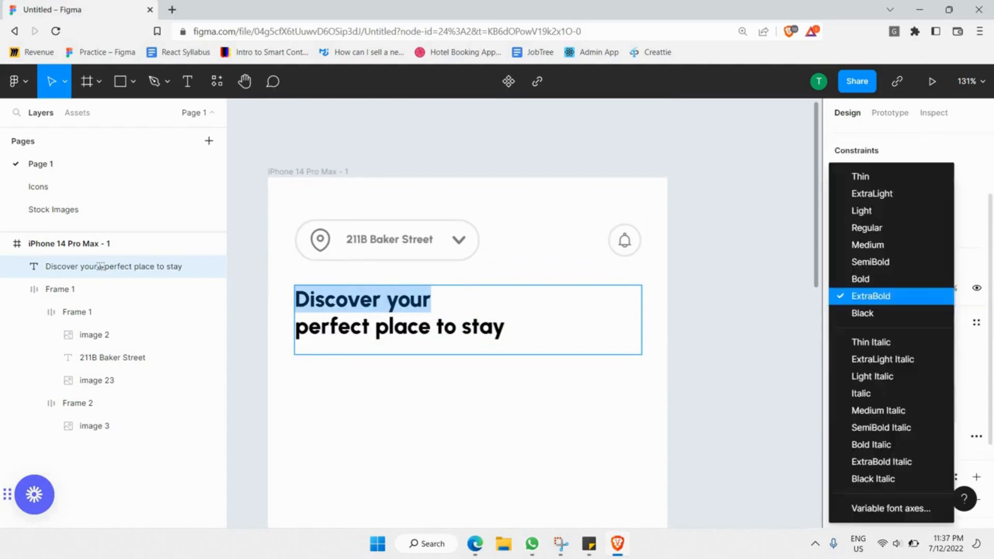
{"action": "left_click", "coordinate": [888, 247]}
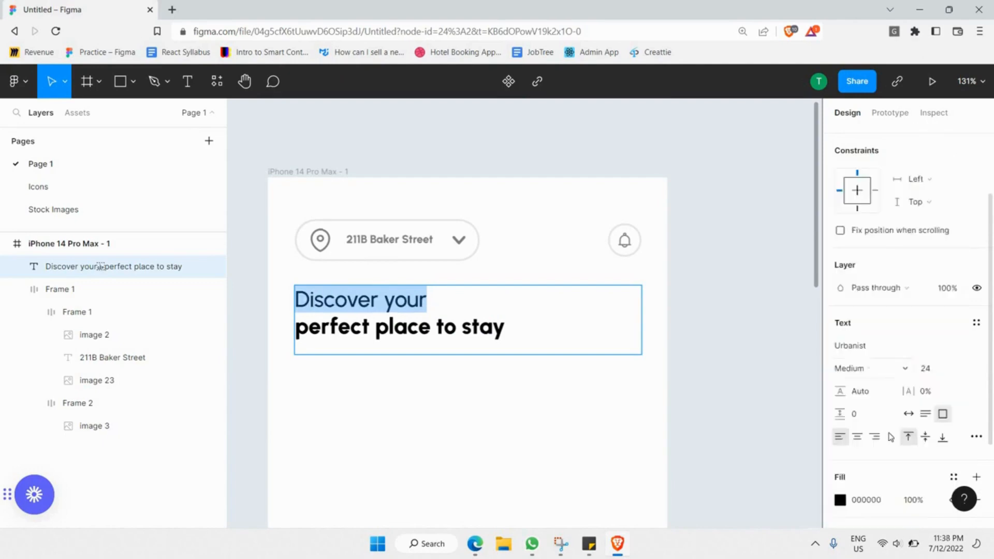
{"action": "left_click", "coordinate": [916, 436]}
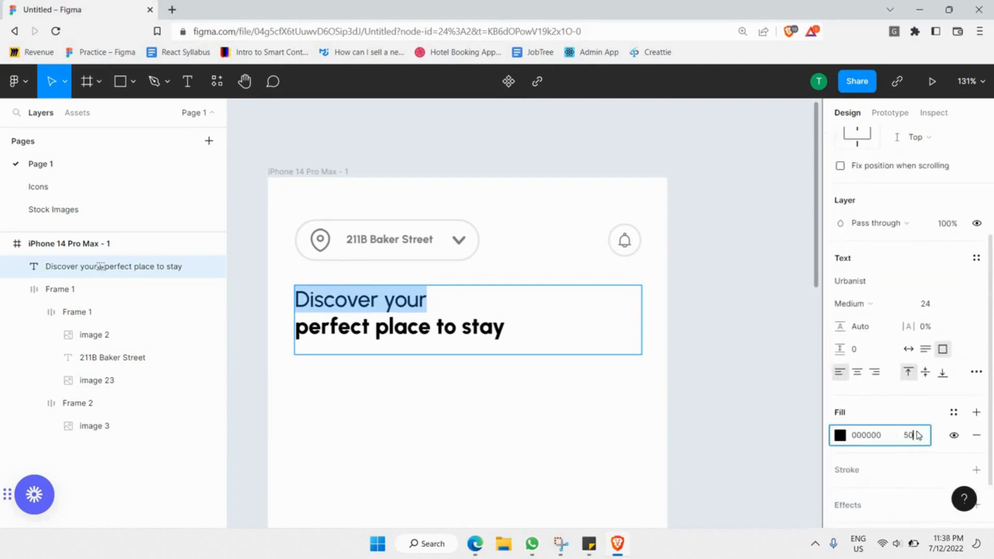
{"action": "type", "text": "50"}
{"action": "key", "text": "Return"}
{"action": "key", "text": "Escape"}
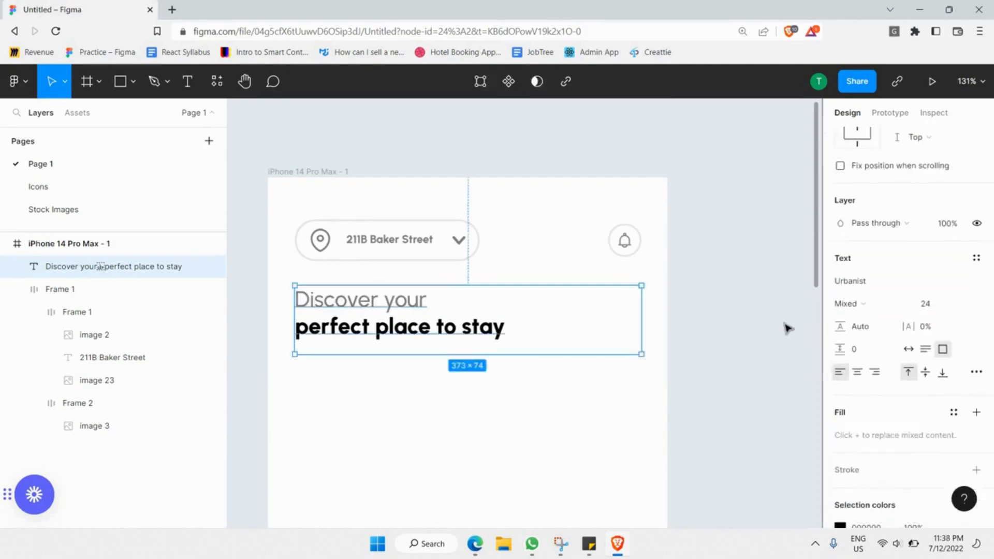
{"action": "left_click", "coordinate": [757, 302]}
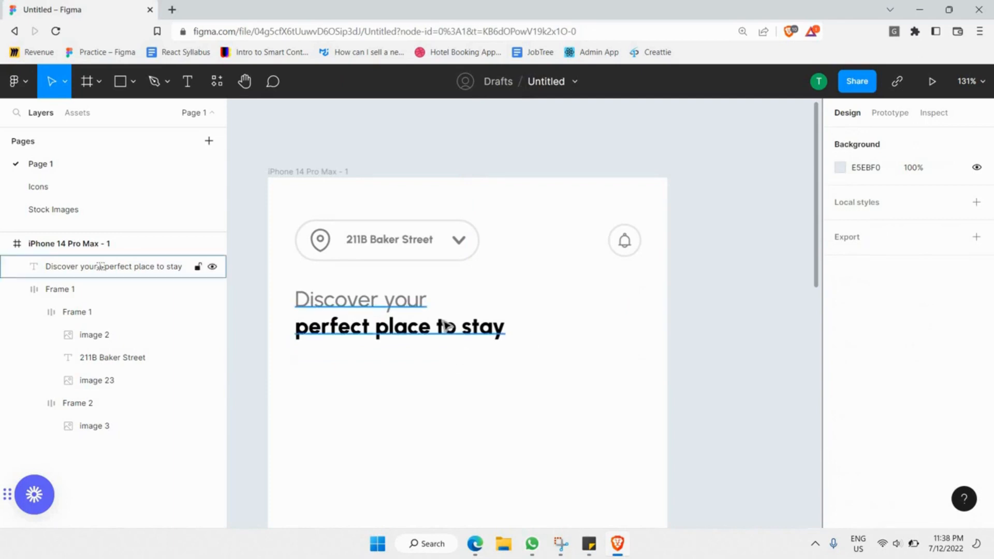
Show the phone frame's layout grid and draw a 373 × 63 rectangle below the headline at X 29, Y 218.
{"action": "left_click", "coordinate": [317, 171]}
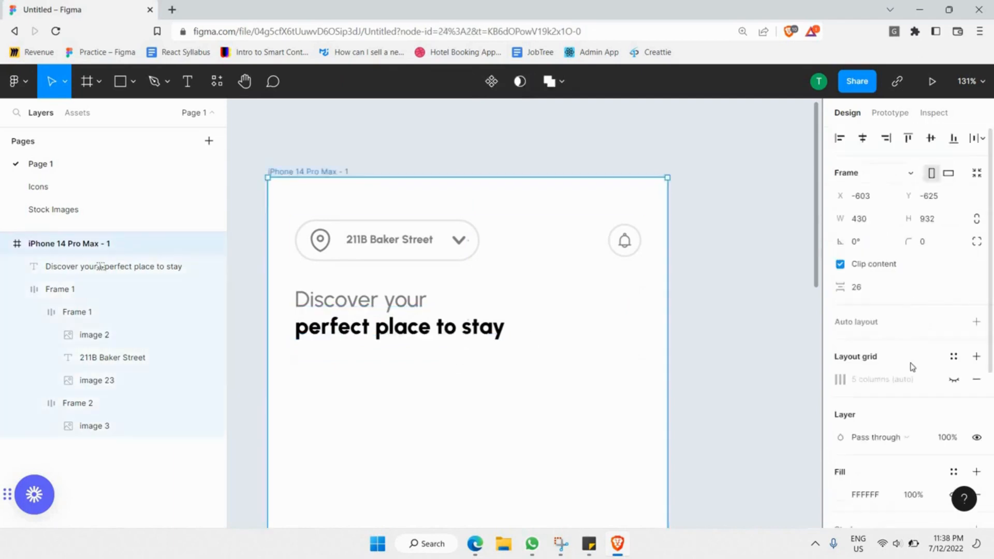
{"action": "left_click", "coordinate": [954, 380]}
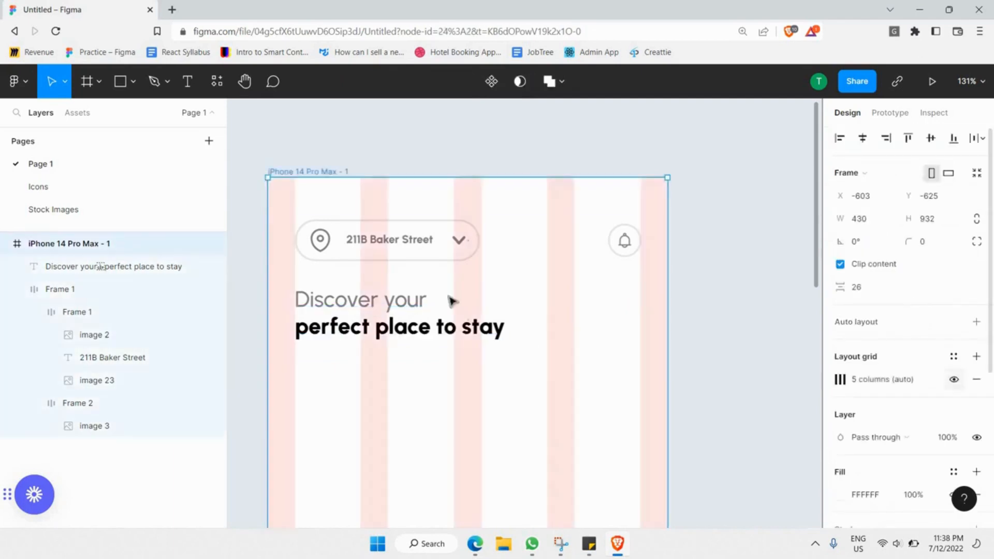
{"action": "left_click", "coordinate": [313, 299]}
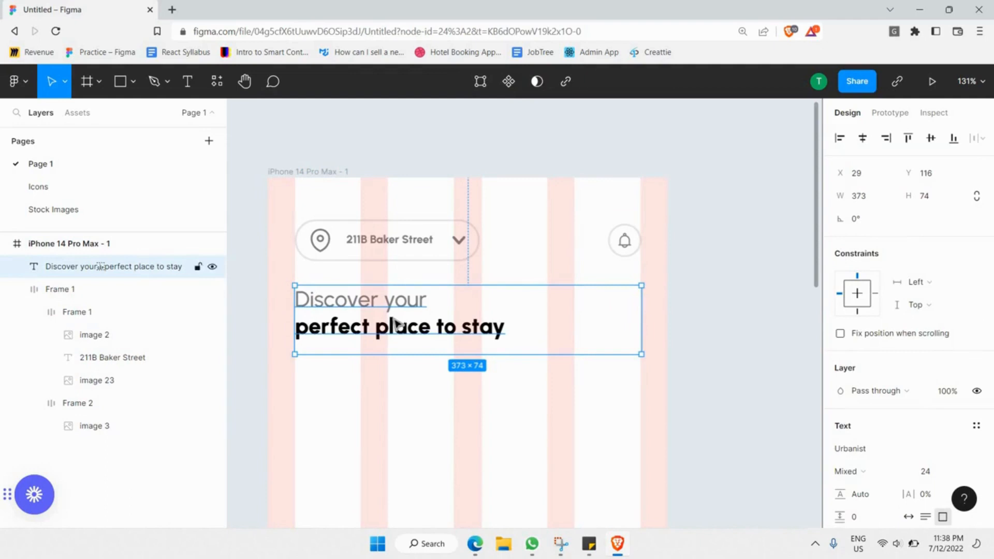
{"action": "scroll", "coordinate": [401, 311], "scroll_direction": "down", "scroll_amount": 3}
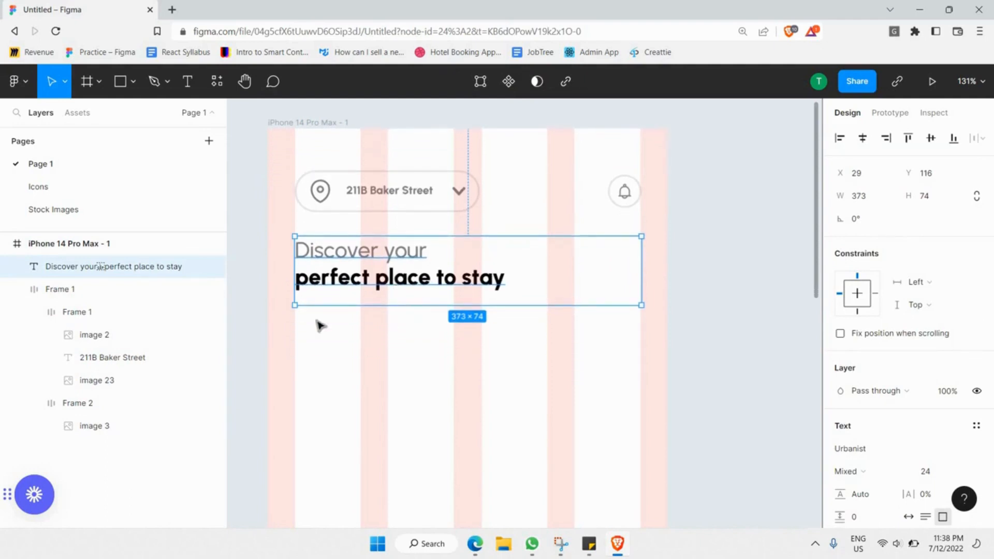
{"action": "left_click", "coordinate": [131, 87]}
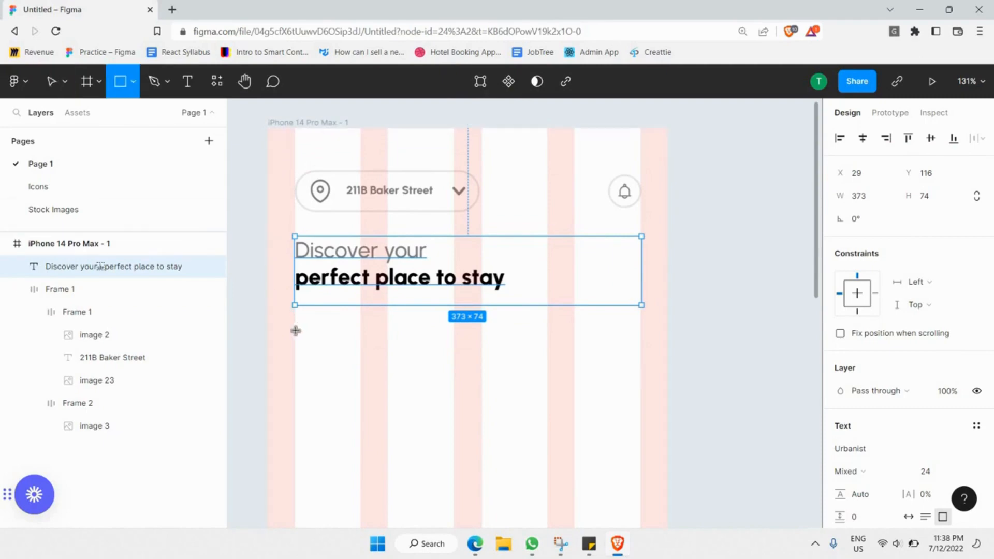
{"action": "mouse_move", "coordinate": [294, 331]}
{"action": "left_mouse_down"}
{"action": "mouse_move", "coordinate": [579, 391]}
{"action": "mouse_move", "coordinate": [641, 380]}
{"action": "mouse_move", "coordinate": [644, 391]}
{"action": "left_mouse_up"}
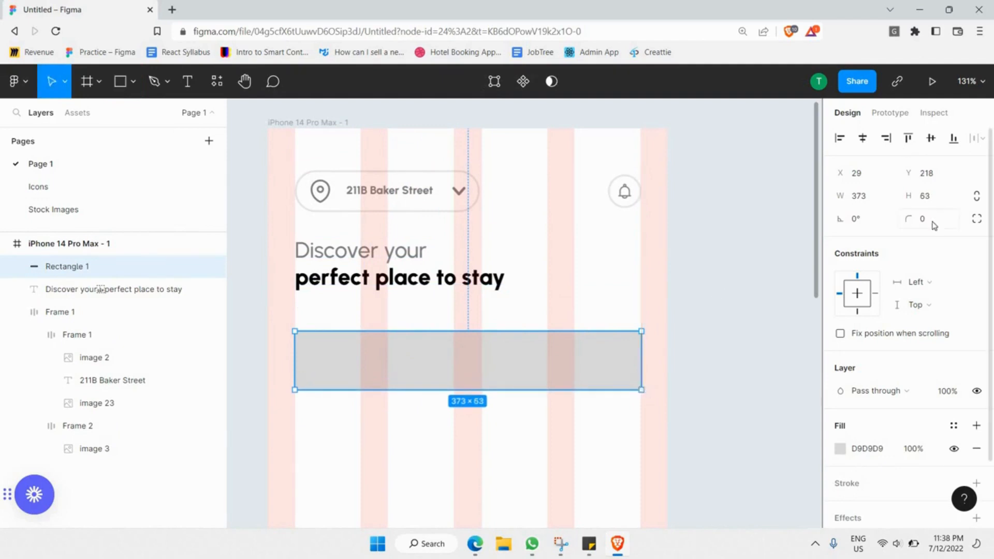
Set the rectangle's corner radius to 50 and move it out of the phone frame onto the canvas above.
{"action": "left_click", "coordinate": [933, 224]}
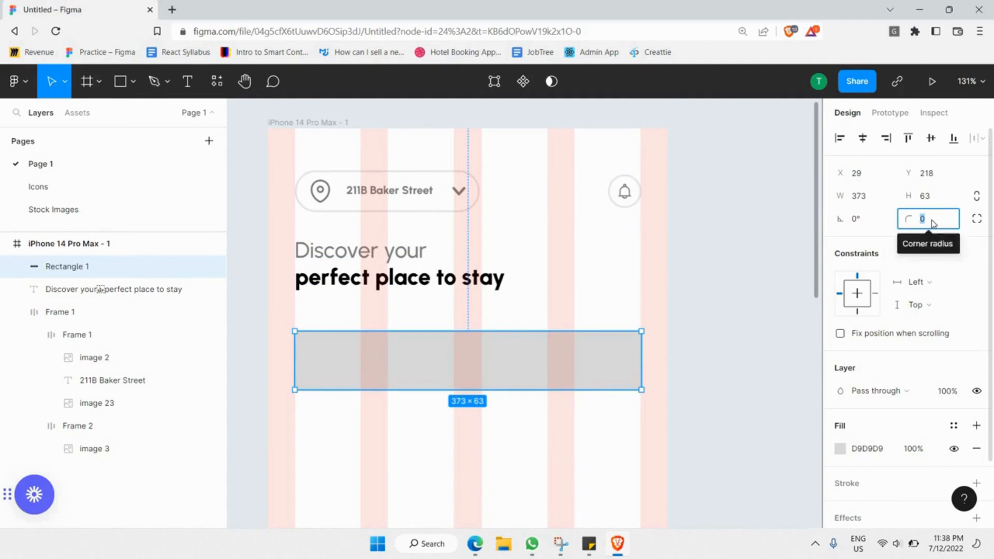
{"action": "type", "text": "50"}
{"action": "key", "text": "Return"}
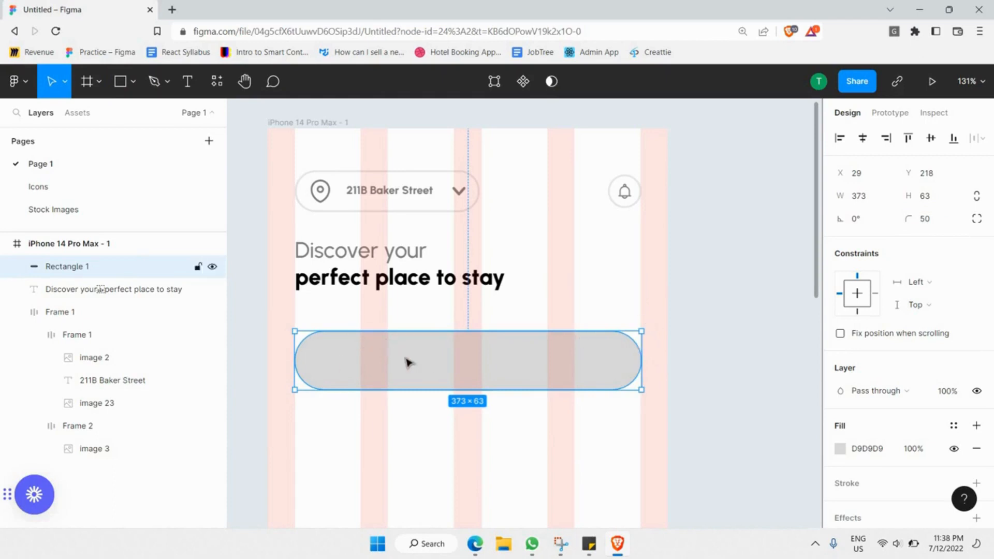
{"action": "left_click_drag", "start_coordinate": [402, 324], "coordinate": [395, 288]}
{"action": "scroll", "coordinate": [396, 290], "scroll_direction": "up", "scroll_amount": 7}
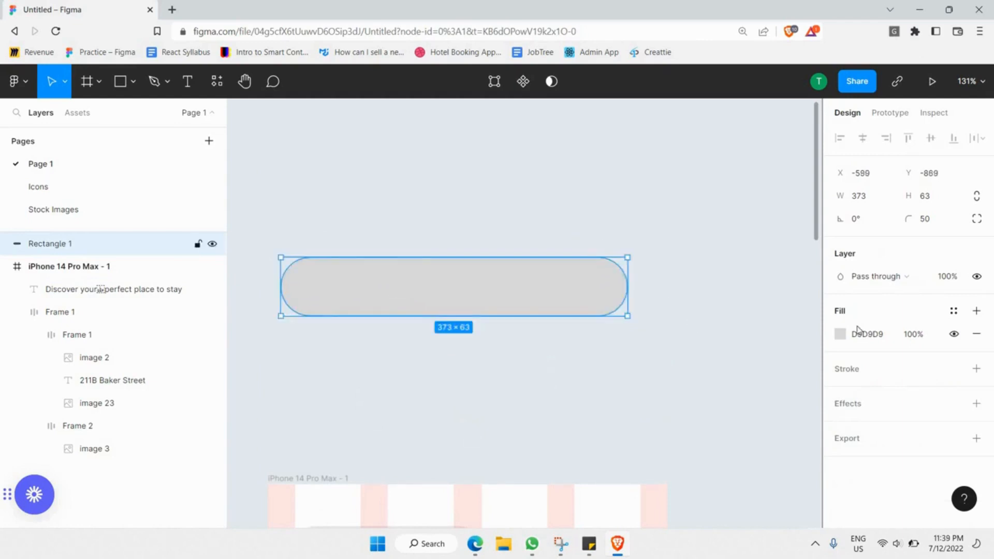
Change the rounded rectangle's fill to ECECEC and the canvas background to B4B4B4.
{"action": "left_click", "coordinate": [840, 335]}
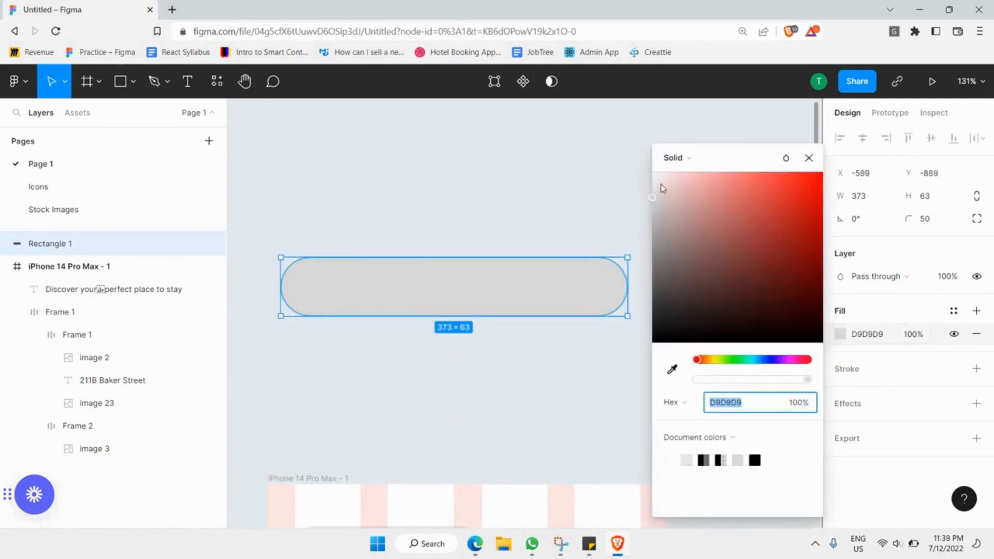
{"action": "left_click_drag", "start_coordinate": [662, 185], "coordinate": [594, 223]}
{"action": "left_click", "coordinate": [613, 187]}
{"action": "left_click", "coordinate": [840, 168]}
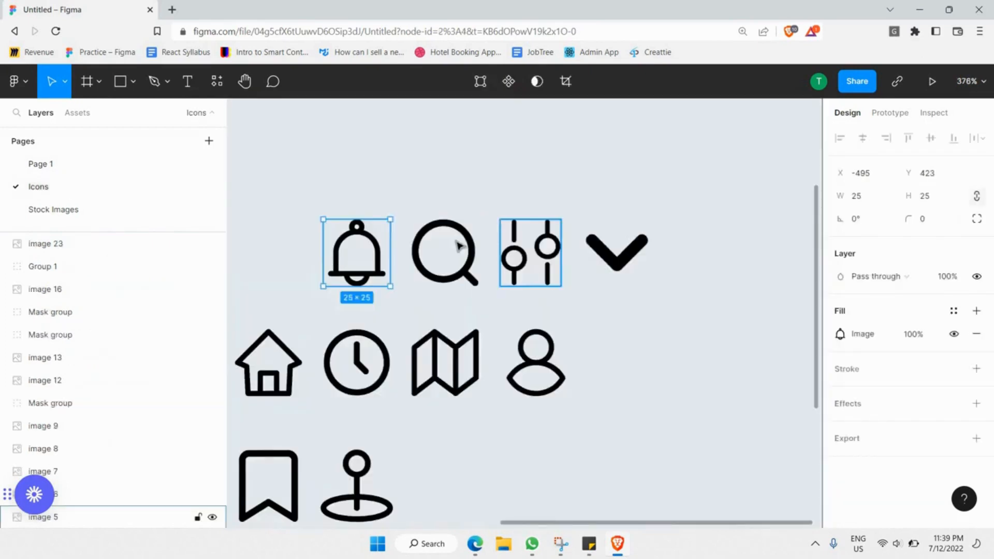
Copy the search icon from the Icons page to Page 1 and place it at the left end of the rounded rectangle.
{"action": "left_click", "coordinate": [458, 246]}
{"action": "key", "text": "Delete"}
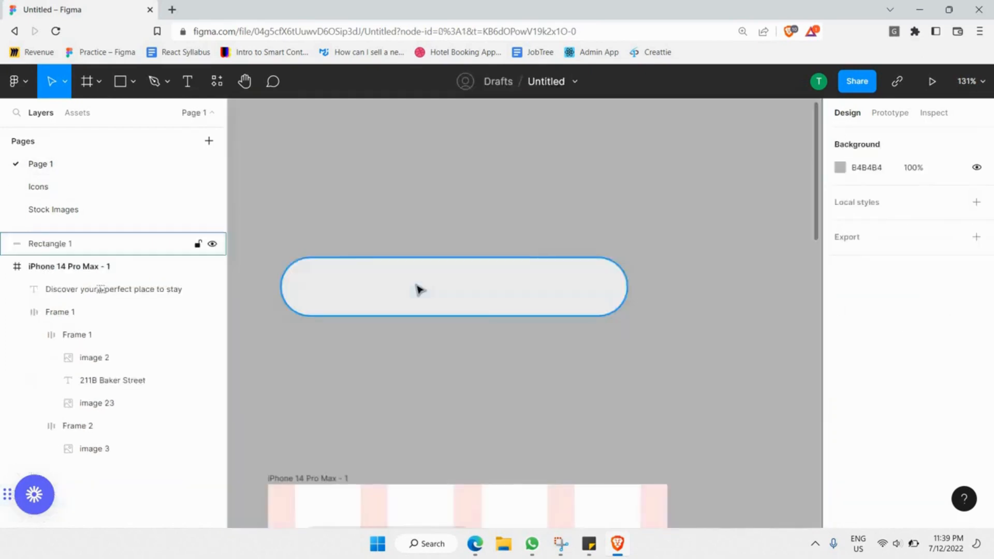
{"action": "left_click", "coordinate": [417, 288]}
{"action": "key", "text": "ctrl+v"}
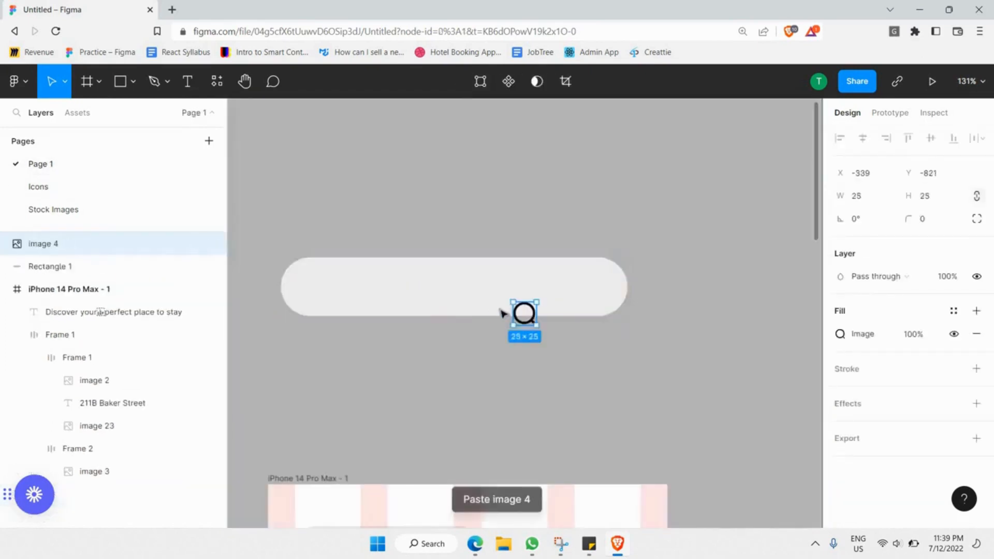
{"action": "left_click_drag", "start_coordinate": [517, 314], "coordinate": [315, 292]}
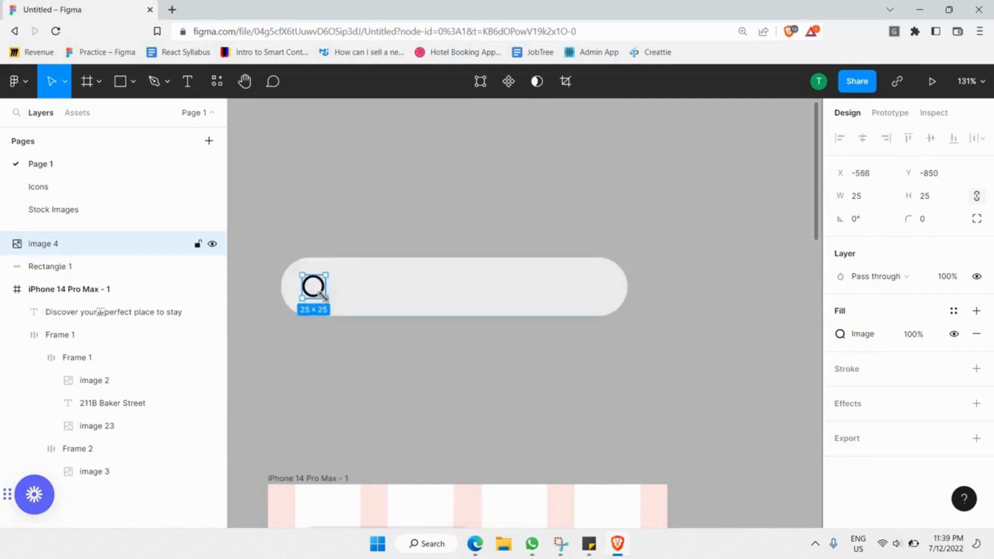
Turn the rounded rectangle into an auto layout frame and put the search icon inside it at 20 × 20.
{"action": "left_click", "coordinate": [414, 286]}
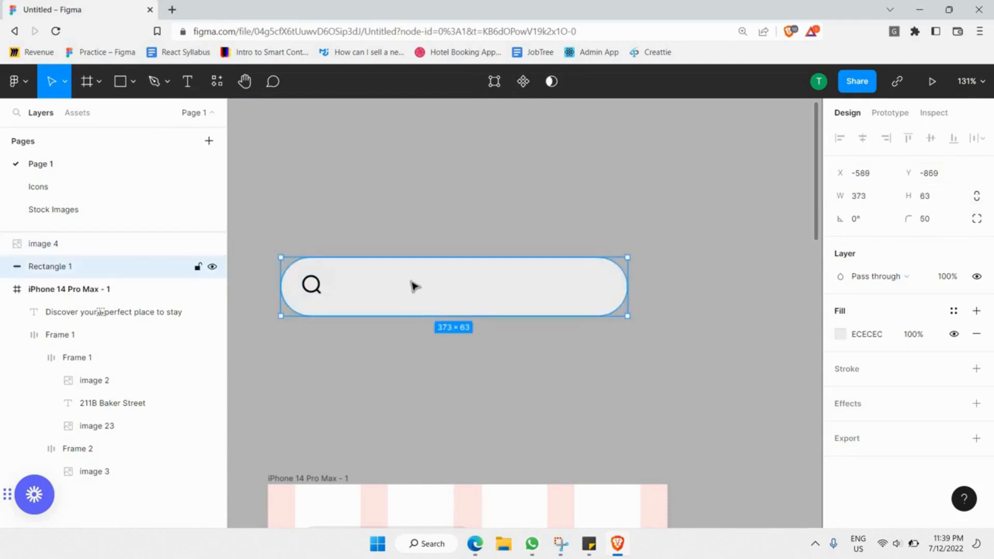
{"action": "right_click", "coordinate": [421, 293]}
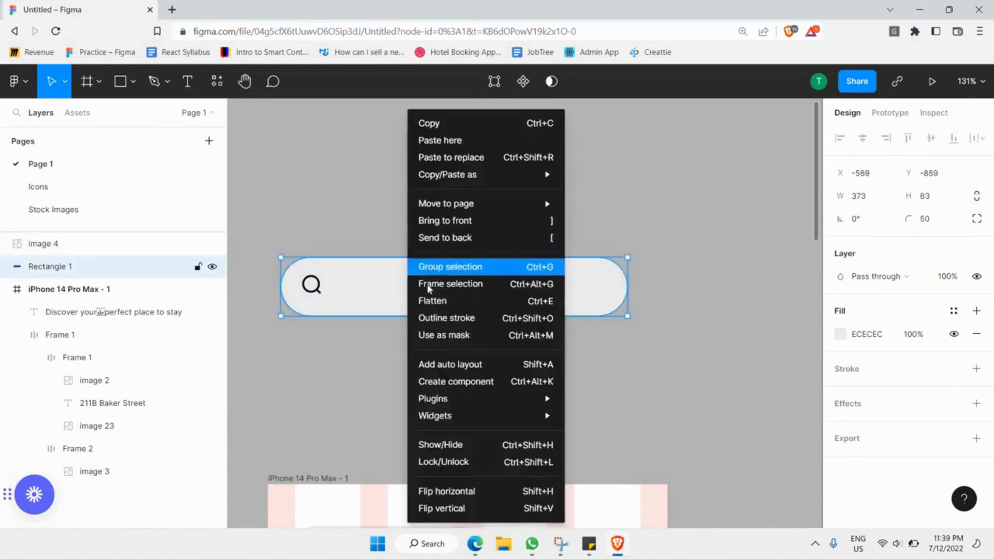
{"action": "left_click", "coordinate": [473, 284]}
{"action": "left_click", "coordinate": [855, 300]}
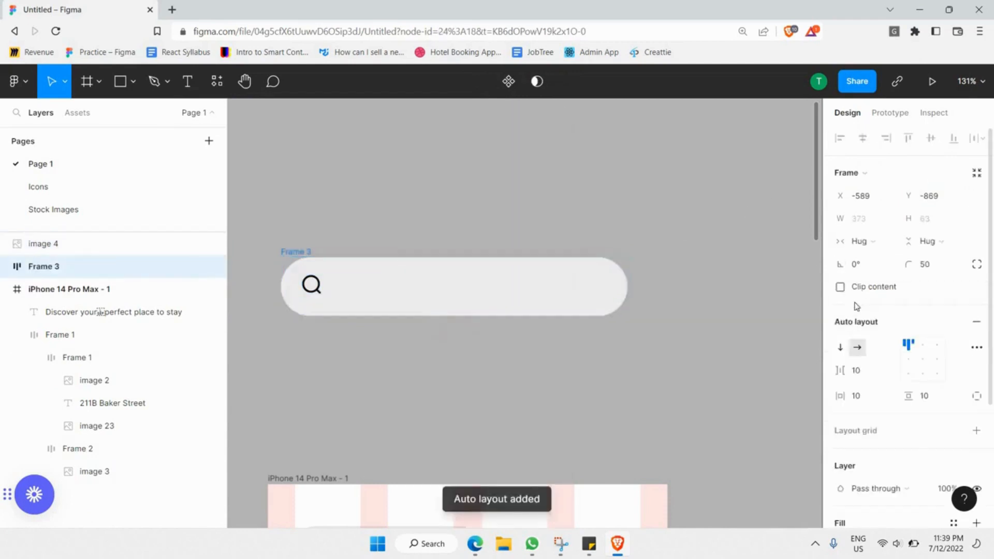
{"action": "left_click_drag", "start_coordinate": [313, 290], "coordinate": [357, 263]}
{"action": "left_click", "coordinate": [312, 285]}
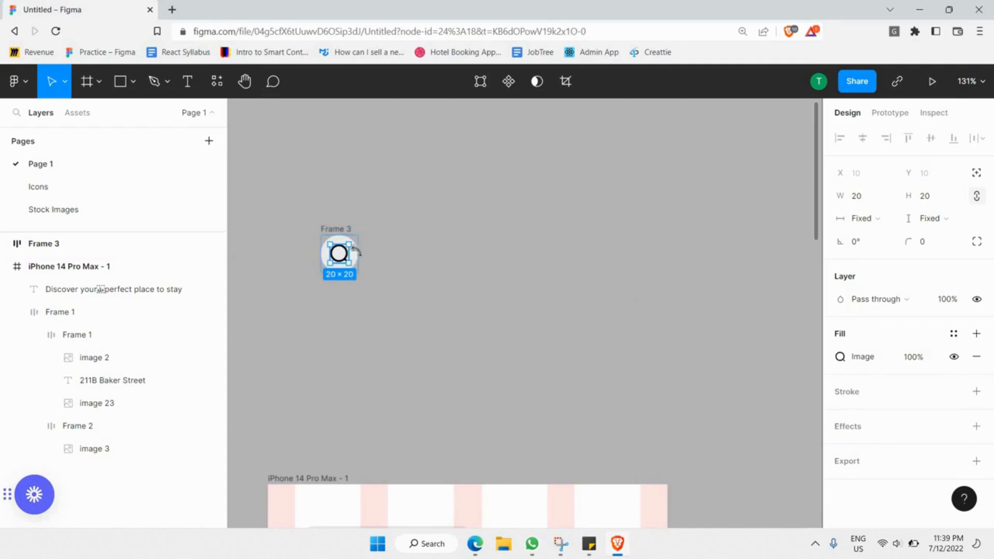
Stretch the search frame's right padding to 215, set its vertical padding to 15, and increase its horizontal padding.
{"action": "left_click", "coordinate": [358, 254]}
{"action": "left_click_drag", "start_coordinate": [359, 254], "coordinate": [550, 250]}
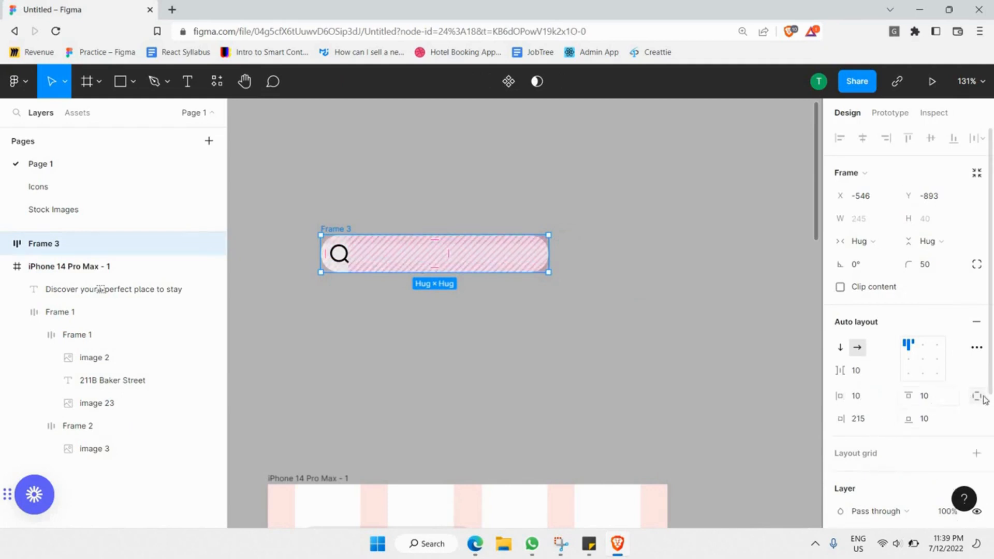
{"action": "left_click", "coordinate": [932, 410]}
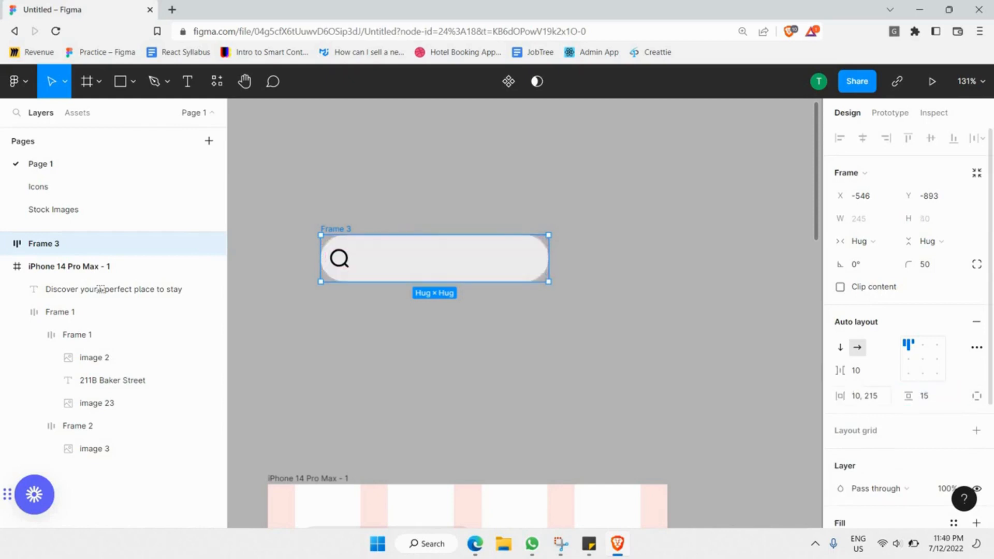
{"action": "left_click_drag", "start_coordinate": [840, 400], "coordinate": [858, 398]}
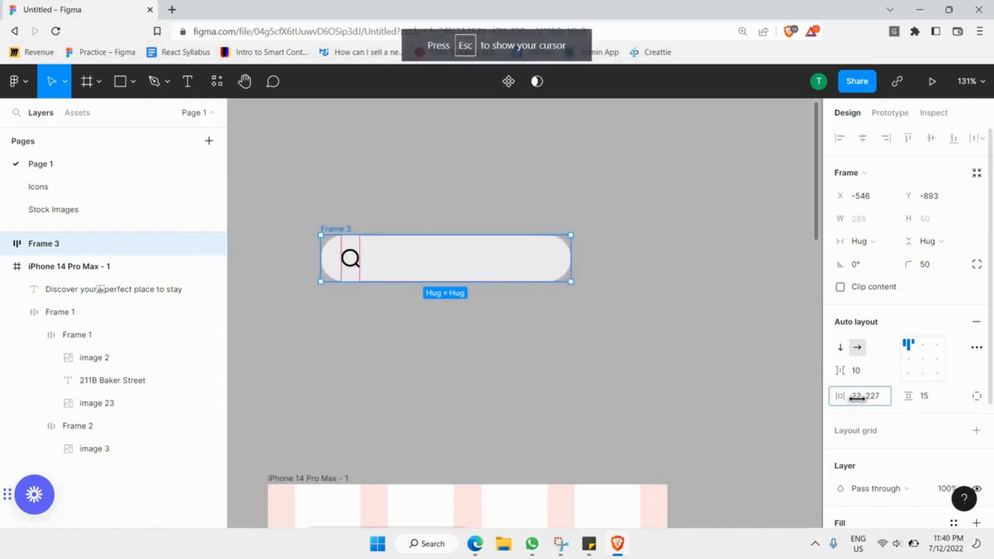
{"action": "key", "text": "Escape"}
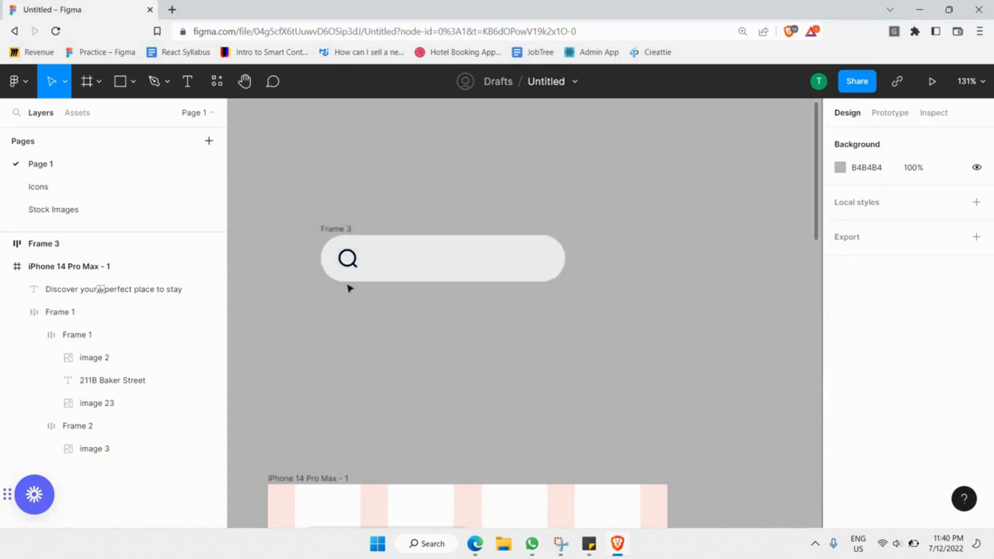
Add a text box about 171 × 29 below the search frame with the text "Search hotel".
{"action": "left_click", "coordinate": [189, 89]}
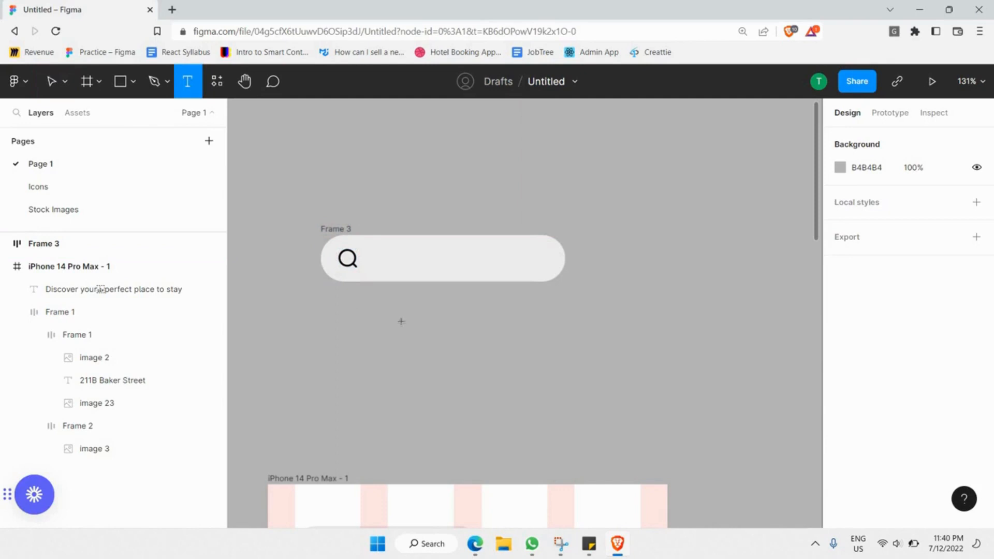
{"action": "left_click_drag", "start_coordinate": [497, 345], "coordinate": [348, 315]}
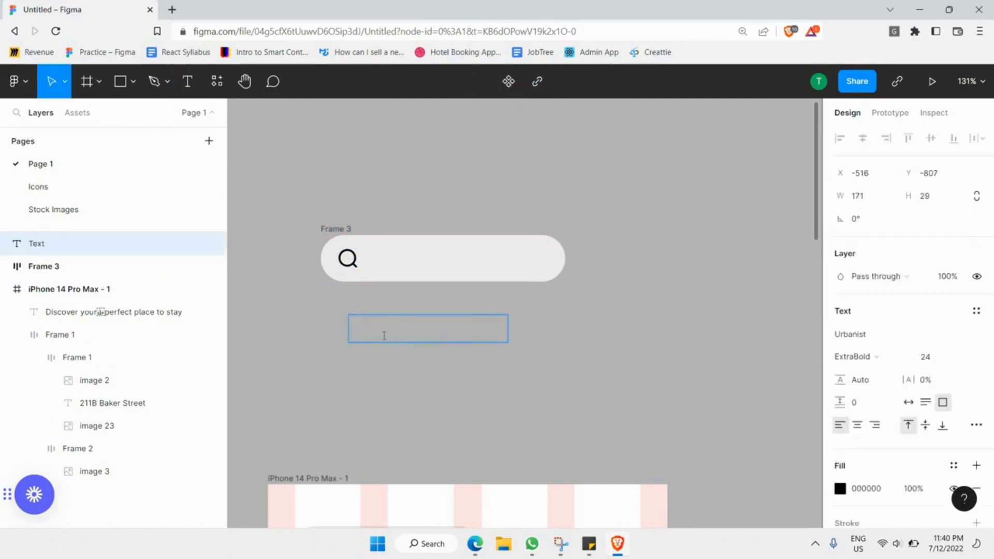
{"action": "type", "text": "Search hotel"}
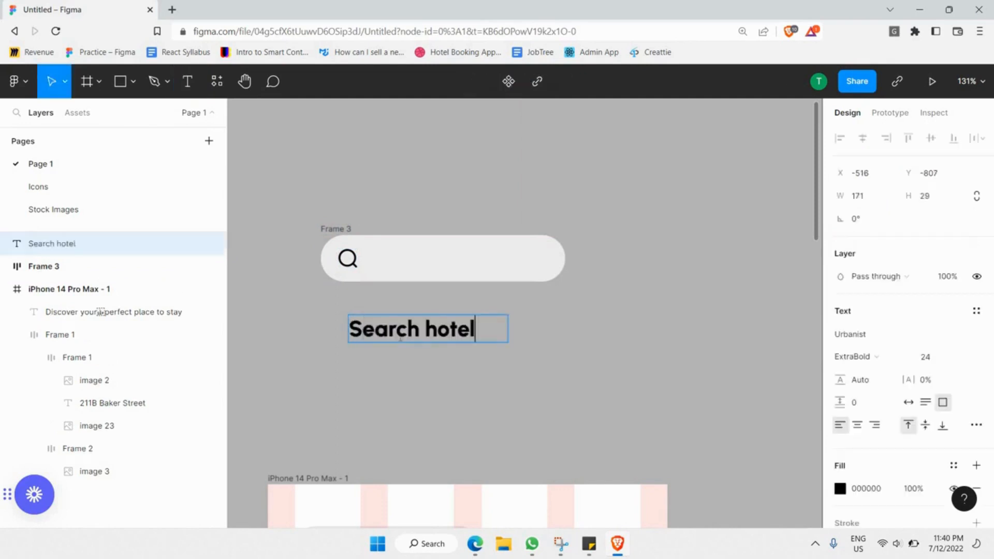
Style the "Search hotel" text as Urbanist Medium, size 16, with its black fill at 50% opacity.
{"action": "key", "text": "ctrl+a"}
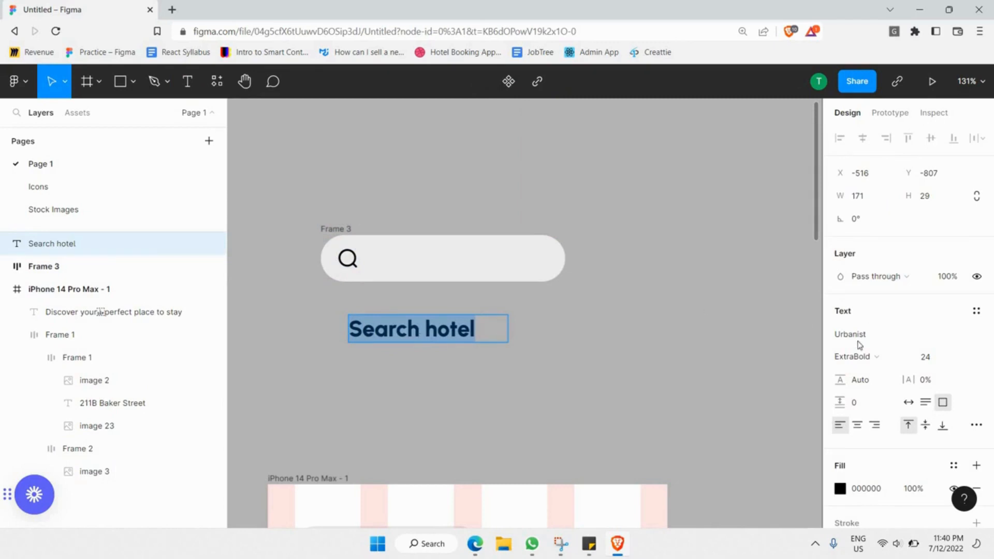
{"action": "scroll", "coordinate": [859, 345], "scroll_direction": "down", "scroll_amount": 3}
{"action": "left_click", "coordinate": [862, 239]}
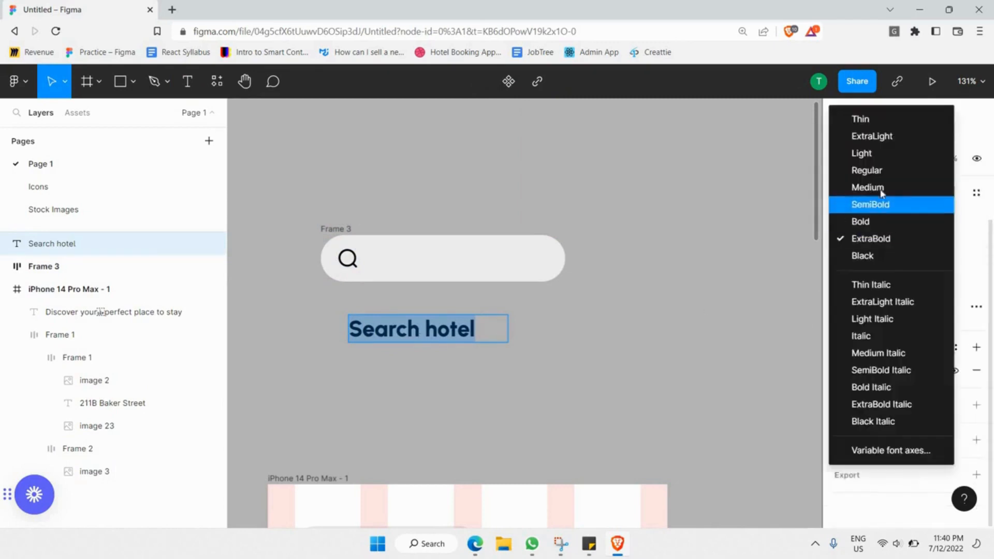
{"action": "left_click", "coordinate": [875, 188]}
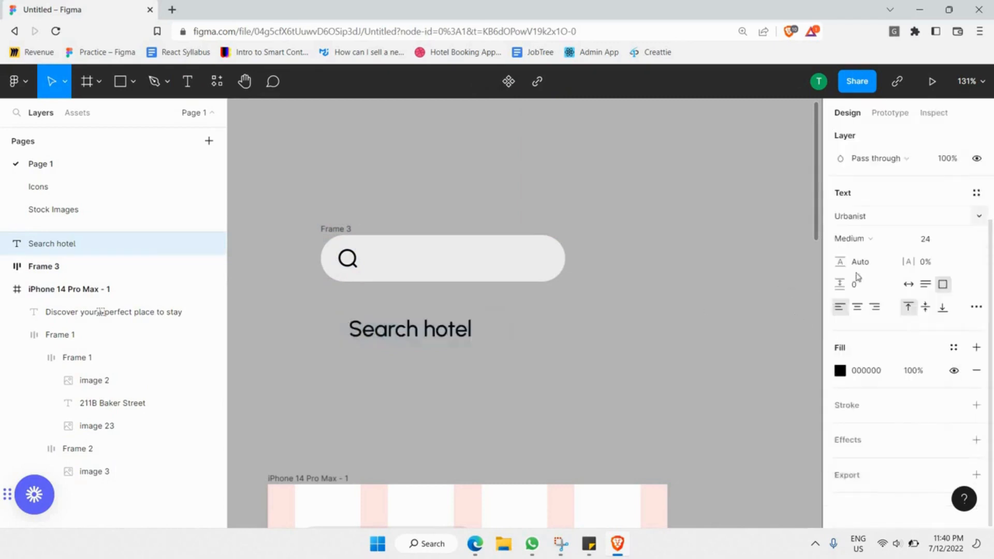
{"action": "left_click", "coordinate": [962, 240]}
{"action": "left_click", "coordinate": [958, 218]}
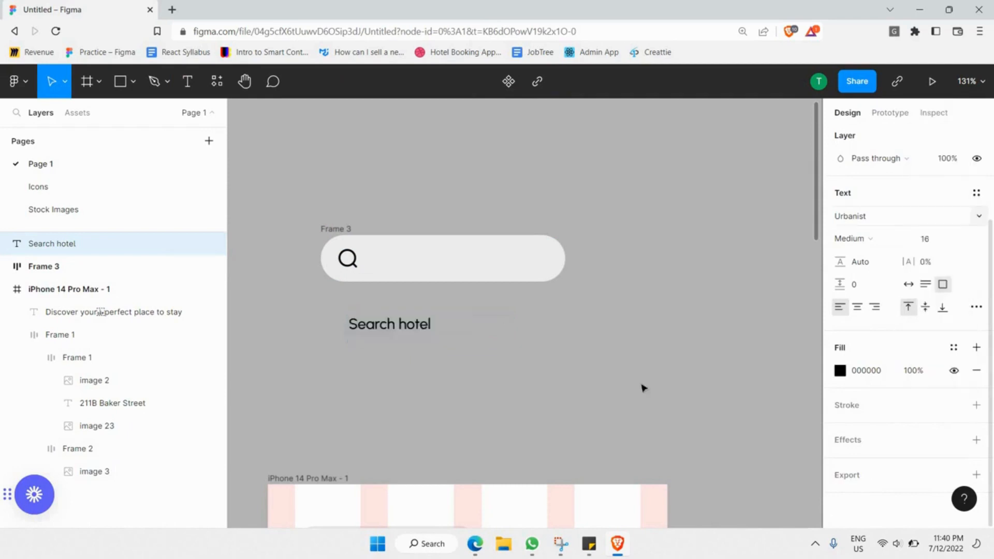
{"action": "left_click", "coordinate": [909, 371]}
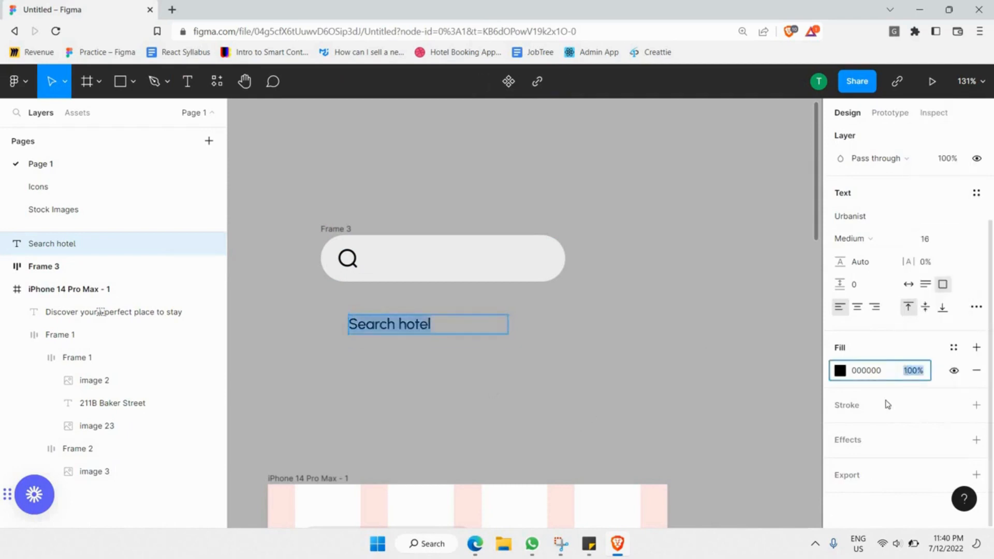
{"action": "key", "text": "Return"}
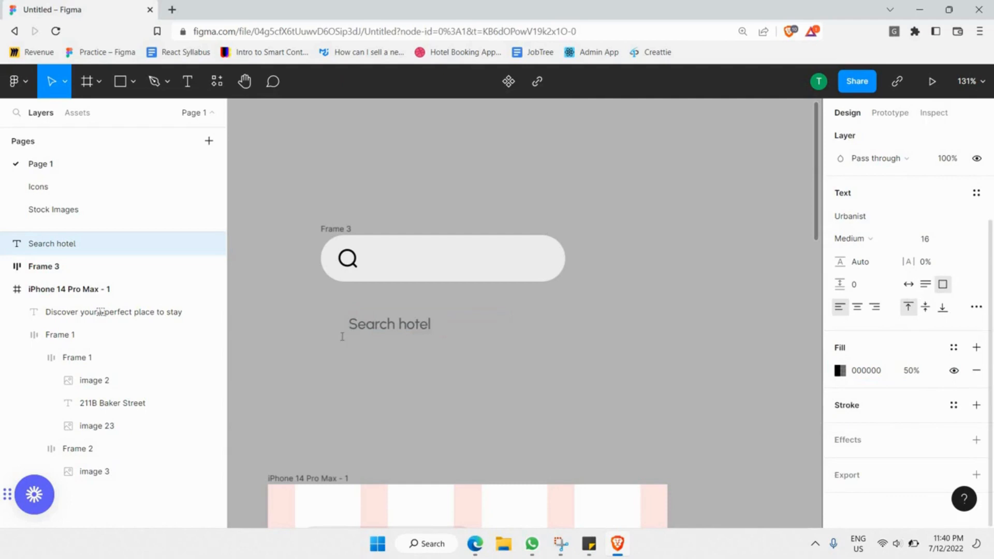
Move the "Search hotel" text into the search frame, directly after the search icon.
{"action": "left_click", "coordinate": [373, 333]}
{"action": "left_click_drag", "start_coordinate": [371, 340], "coordinate": [384, 324]}
{"action": "left_click", "coordinate": [383, 325]}
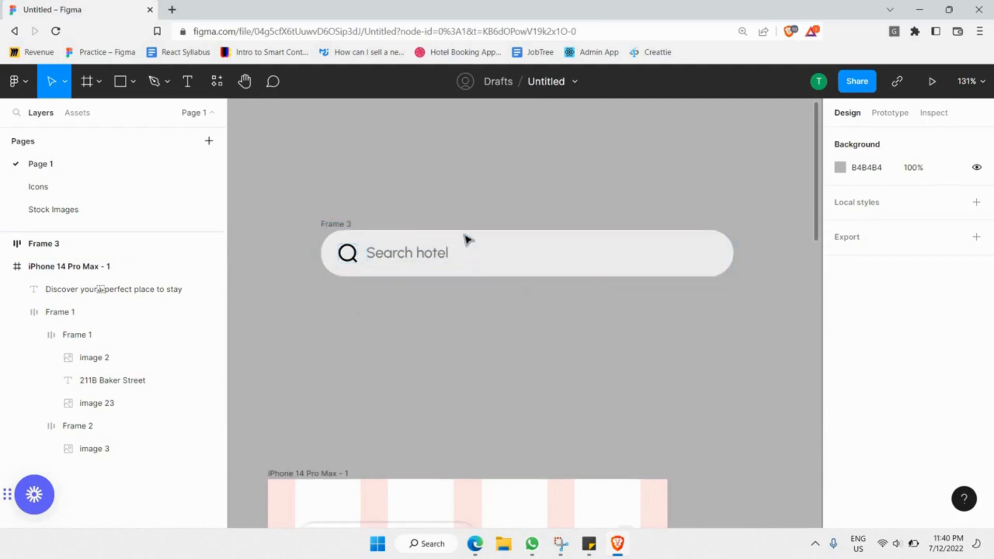
Narrow the search frame to 372 wide and place it under the headline in the iPhone frame, aligned to the grid margins.
{"action": "scroll", "coordinate": [459, 243], "scroll_direction": "down", "scroll_amount": 3}
{"action": "scroll", "coordinate": [518, 155], "scroll_direction": "down", "scroll_amount": 3}
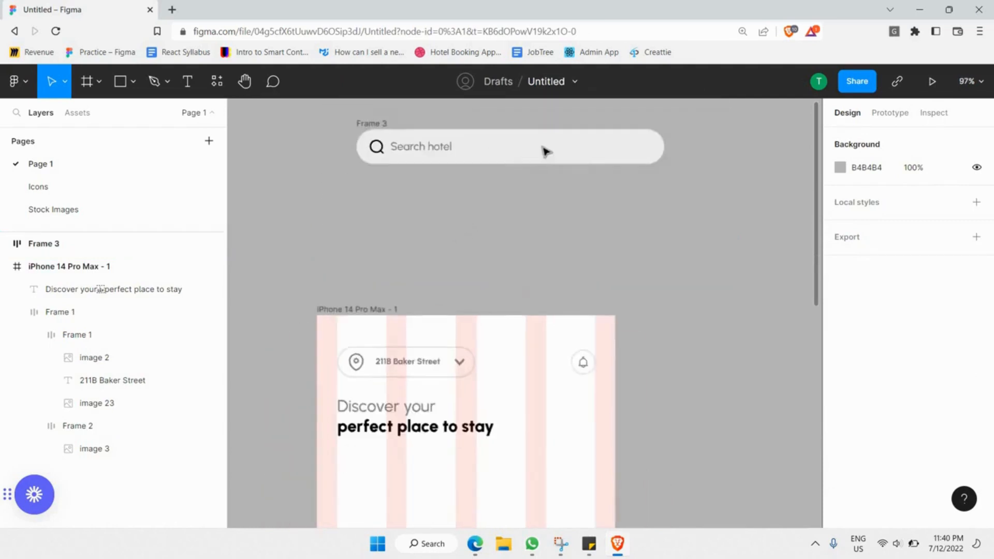
{"action": "left_click", "coordinate": [639, 136]}
{"action": "left_click_drag", "start_coordinate": [665, 148], "coordinate": [594, 150]}
{"action": "mouse_move", "coordinate": [569, 148]}
{"action": "left_mouse_down"}
{"action": "mouse_move", "coordinate": [529, 329]}
{"action": "mouse_move", "coordinate": [547, 456]}
{"action": "mouse_move", "coordinate": [595, 464]}
{"action": "left_mouse_up"}
{"action": "left_click", "coordinate": [481, 469]}
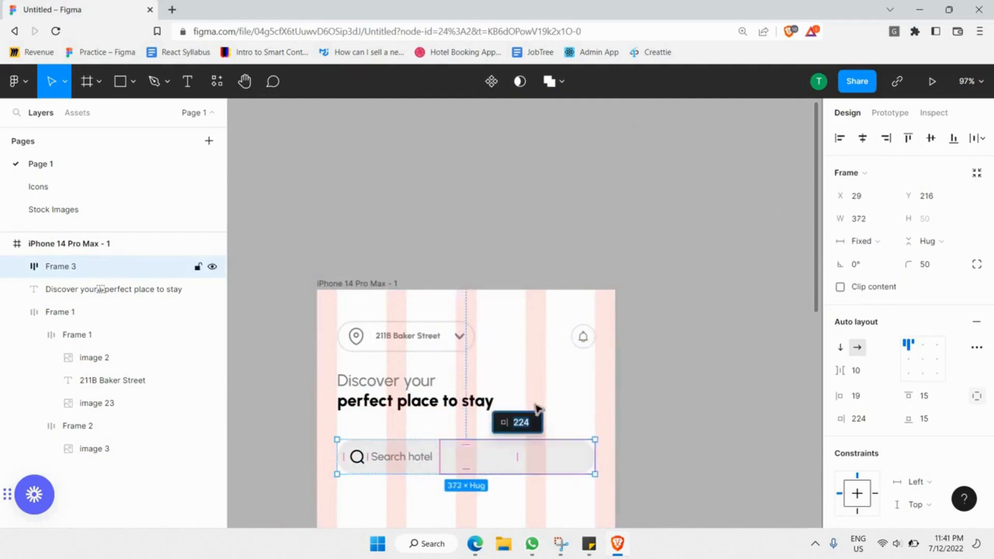
{"action": "key", "text": "Escape"}
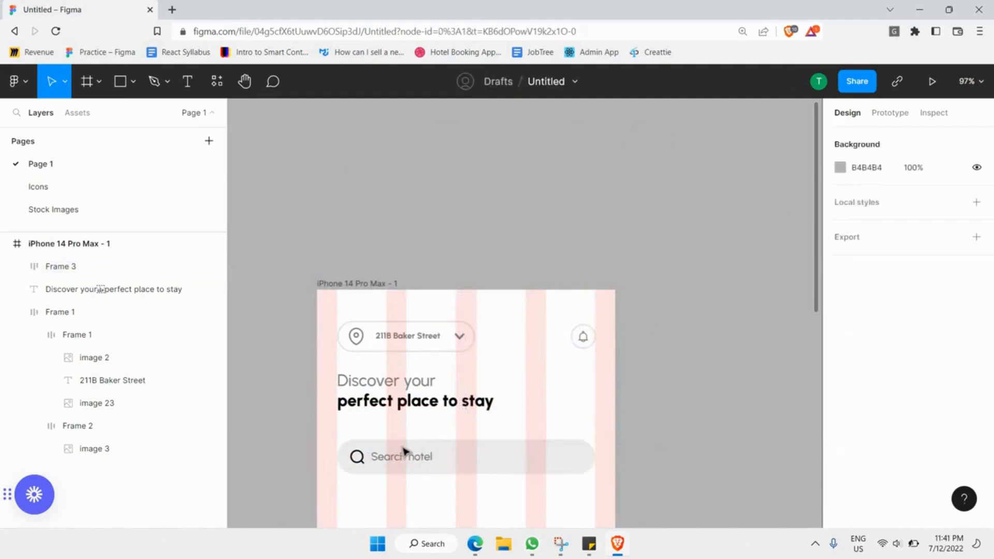
Move the search frame back out of the iPhone frame onto the empty canvas above it.
{"action": "left_click", "coordinate": [402, 454]}
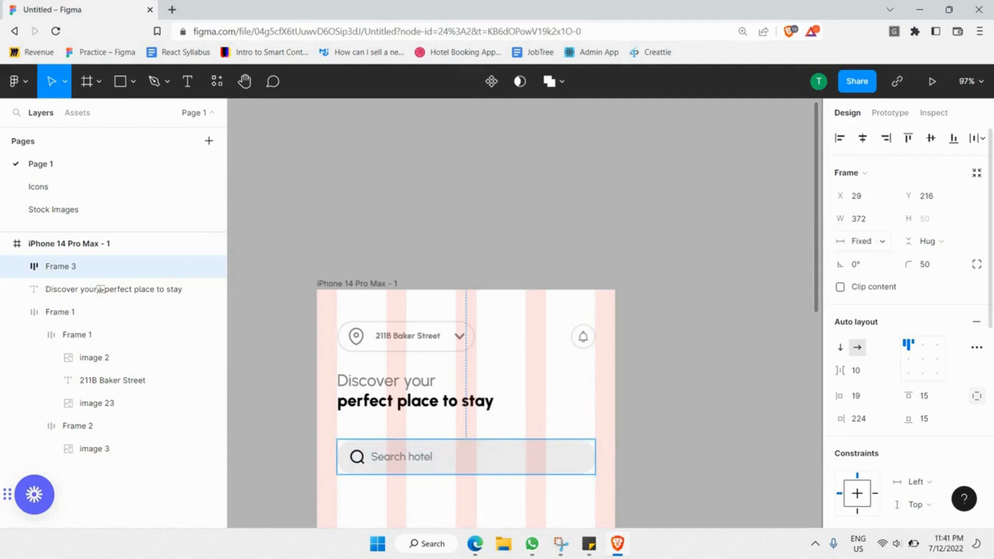
{"action": "left_click_drag", "start_coordinate": [505, 458], "coordinate": [497, 224]}
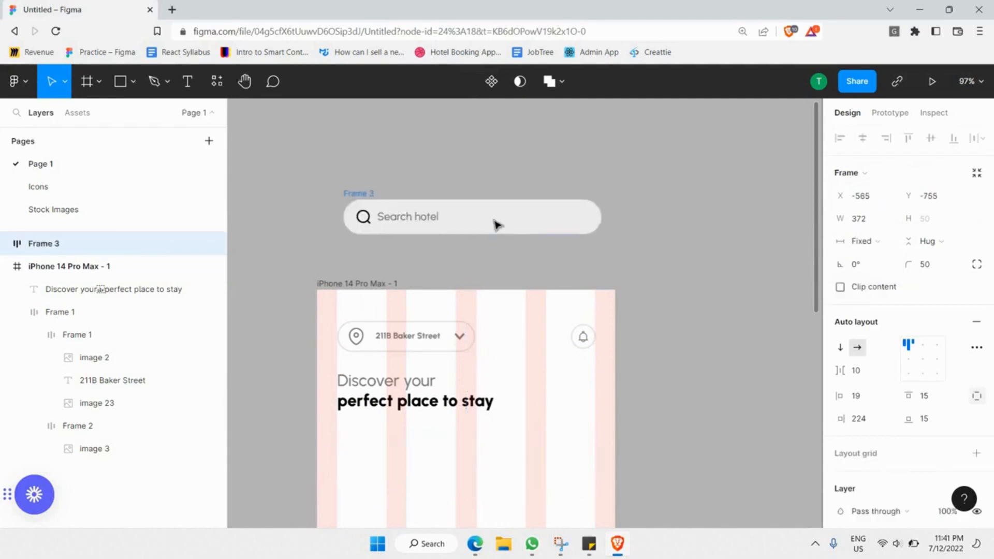
{"action": "scroll", "coordinate": [498, 224], "scroll_direction": "up", "scroll_amount": 3}
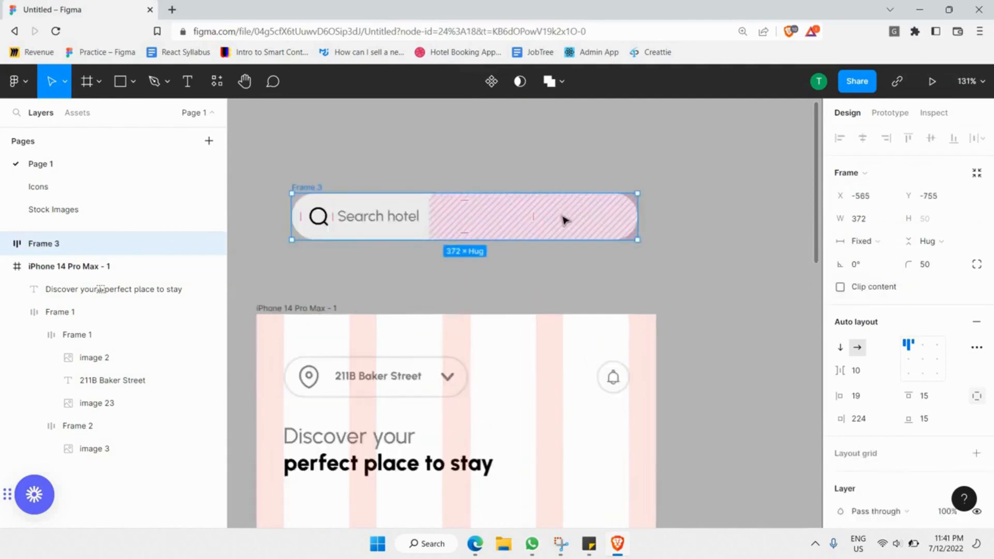
Group the search icon with the "Search hotel" text, add auto layout to the group, and widen the gap between them.
{"action": "left_click", "coordinate": [362, 221]}
{"action": "scroll", "coordinate": [363, 221], "scroll_direction": "up", "scroll_amount": 4}
{"action": "left_click", "coordinate": [324, 221]}
{"action": "left_click", "coordinate": [366, 228], "text": "shift"}
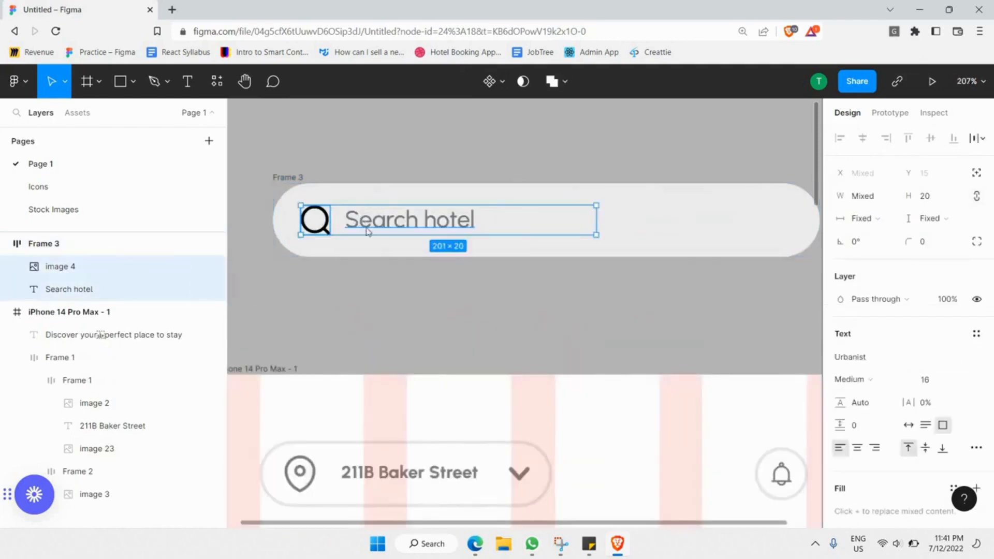
{"action": "right_click", "coordinate": [367, 230]}
{"action": "left_click", "coordinate": [388, 265]}
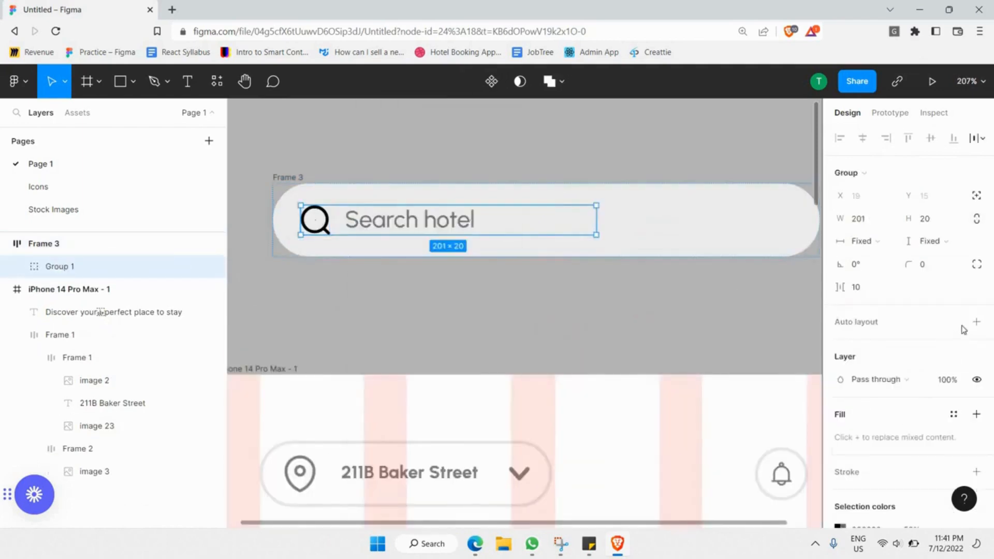
{"action": "key", "text": "shift+a"}
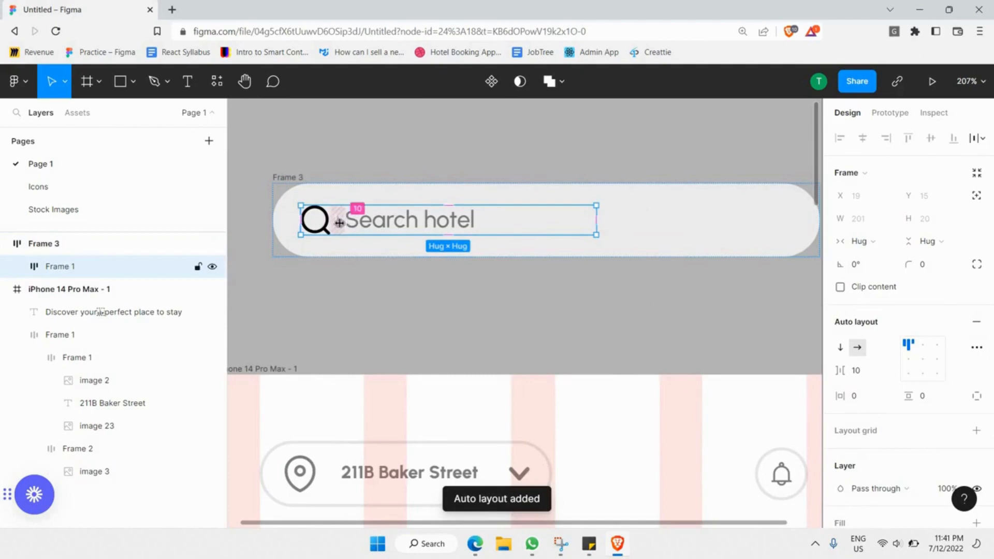
{"action": "left_click", "coordinate": [366, 273]}
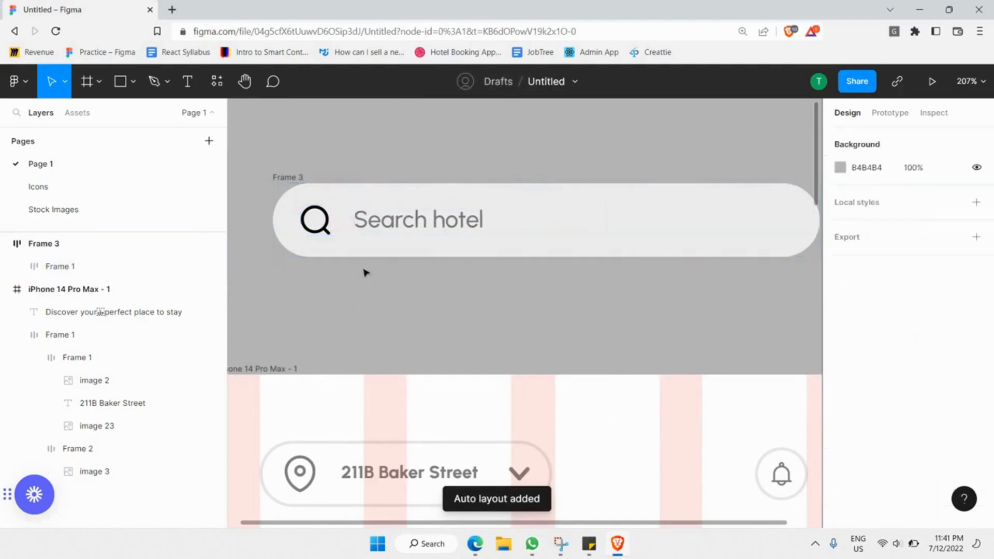
{"action": "scroll", "coordinate": [365, 272], "scroll_direction": "down", "scroll_amount": 5}
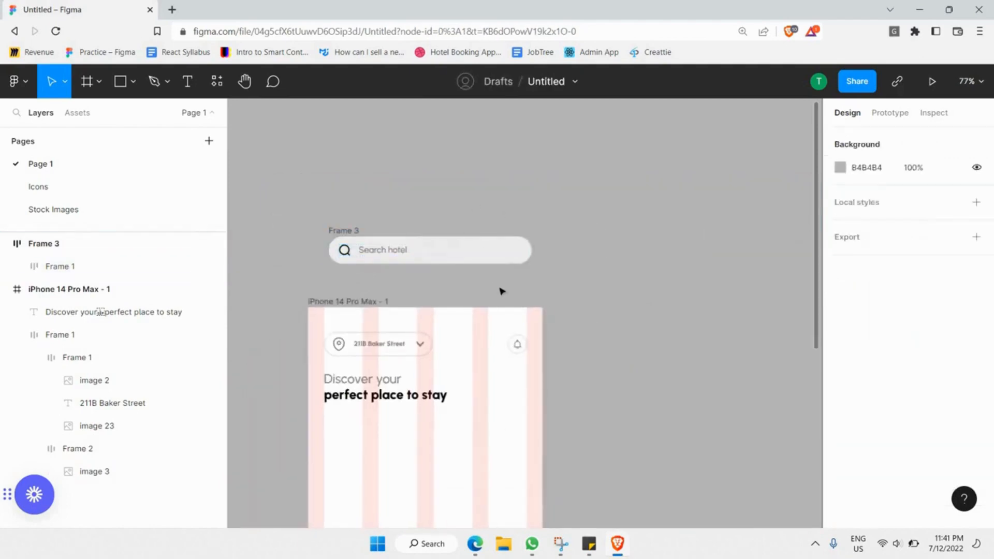
Draw a circle about 36 × 36 over the right end of the search bar with a white FFFFFF fill.
{"action": "scroll", "coordinate": [425, 197], "scroll_direction": "up", "scroll_amount": 4}
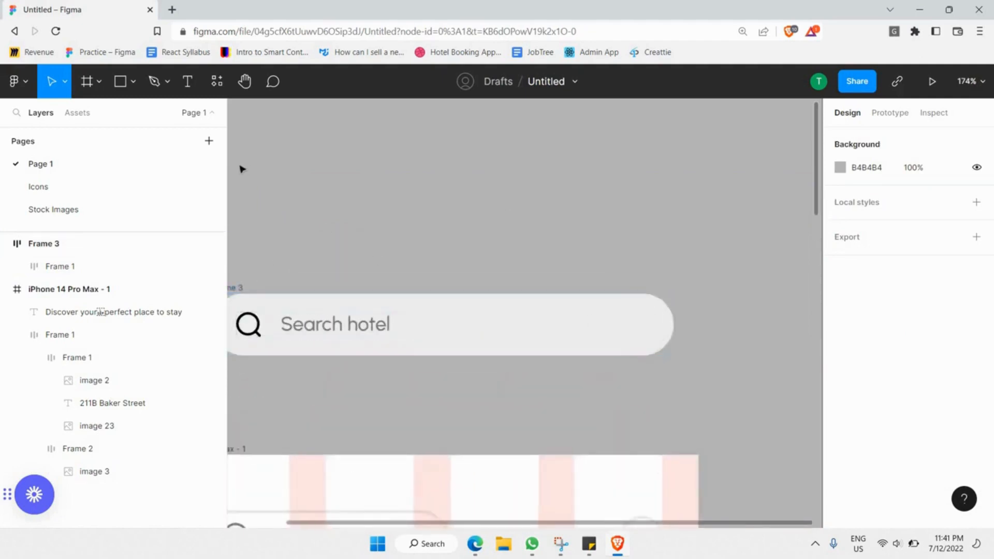
{"action": "key", "text": "r"}
{"action": "left_click", "coordinate": [134, 85]}
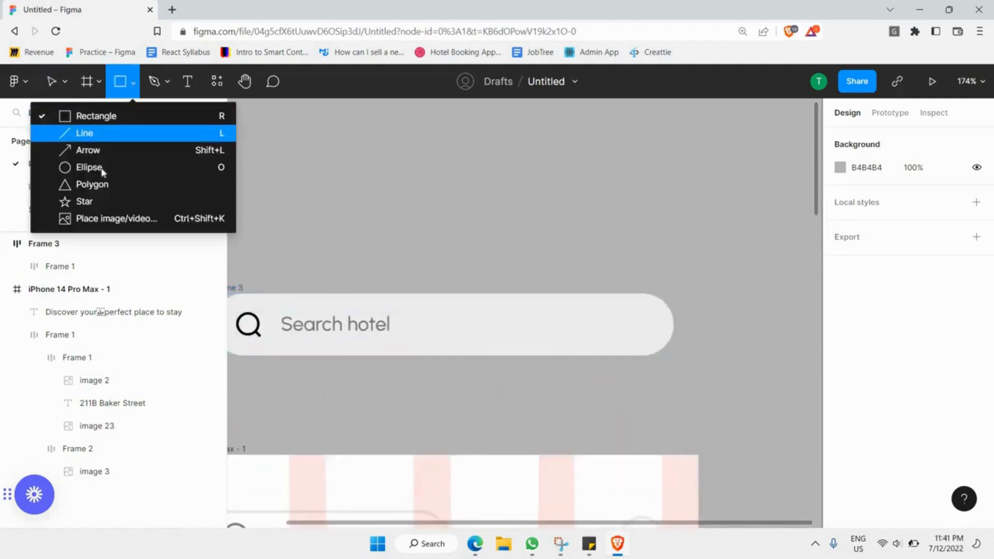
{"action": "left_click", "coordinate": [103, 165]}
{"action": "mouse_move", "coordinate": [485, 383]}
{"action": "left_mouse_down"}
{"action": "mouse_move", "coordinate": [529, 428]}
{"action": "mouse_move", "coordinate": [623, 331]}
{"action": "left_mouse_up"}
{"action": "left_click", "coordinate": [840, 334]}
{"action": "type", "text": "B17070"}
{"action": "key", "text": "Return"}
{"action": "key", "text": "ctrl+z"}
{"action": "left_click", "coordinate": [590, 364]}
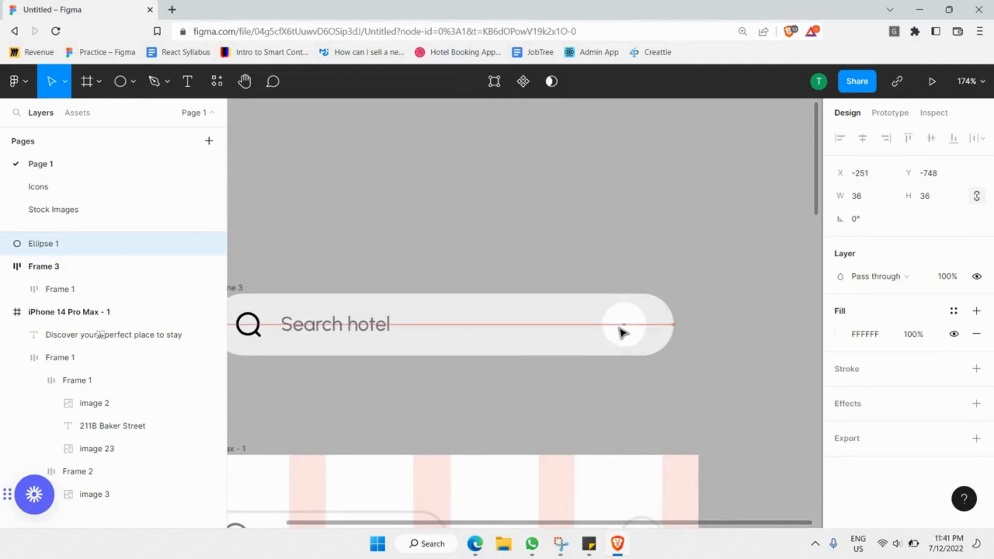
Cut the white circle and paste it inside the search frame as part of its auto layout.
{"action": "key", "text": "ctrl+x"}
{"action": "left_click", "coordinate": [486, 355]}
{"action": "key", "text": "ctrl+v"}
{"action": "scroll", "coordinate": [466, 326], "scroll_direction": "left", "scroll_amount": 2}
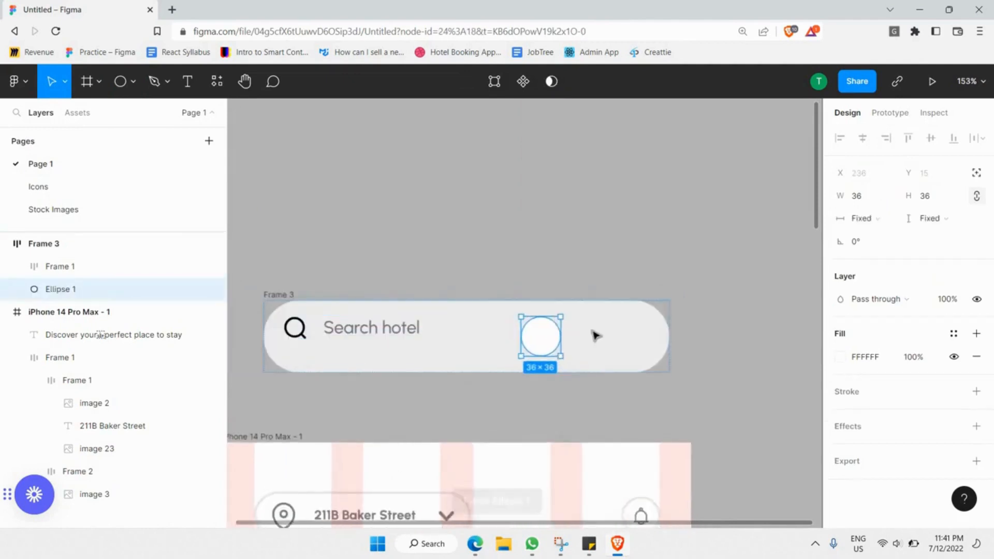
Switch the search frame's vertical resizing to Fixed and reduce its height to 51.
{"action": "left_click", "coordinate": [591, 337]}
{"action": "left_click", "coordinate": [632, 330]}
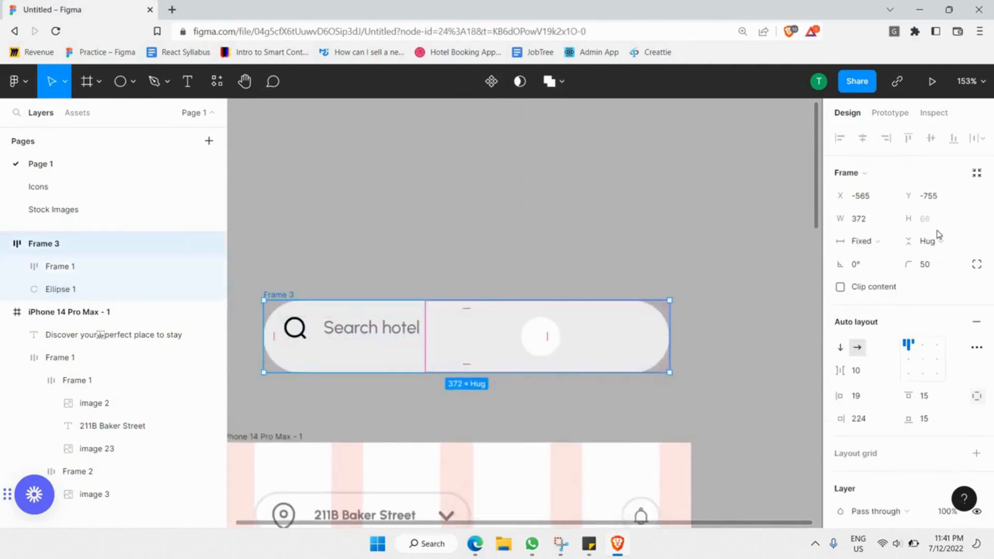
{"action": "left_click", "coordinate": [943, 239]}
{"action": "left_click", "coordinate": [910, 224]}
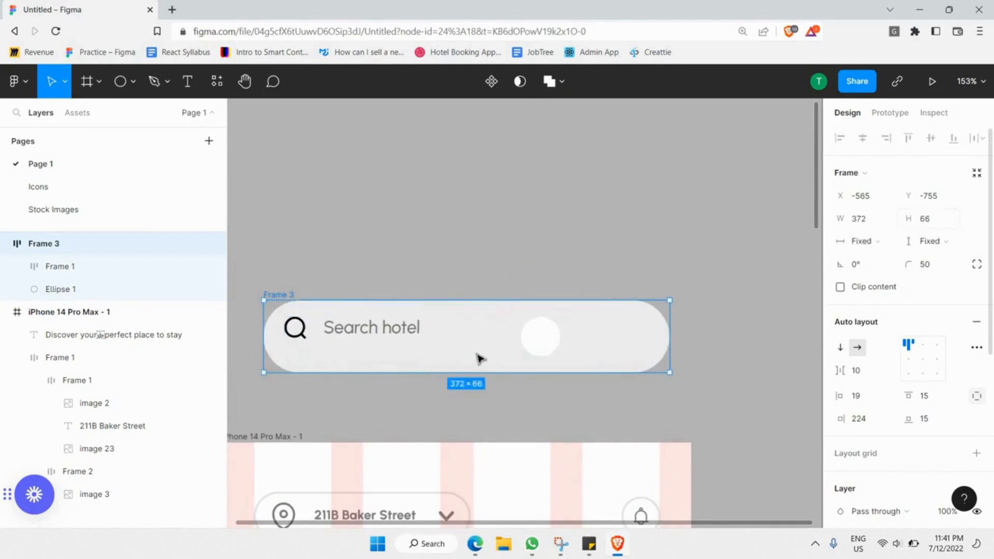
{"action": "left_click_drag", "start_coordinate": [450, 366], "coordinate": [466, 356]}
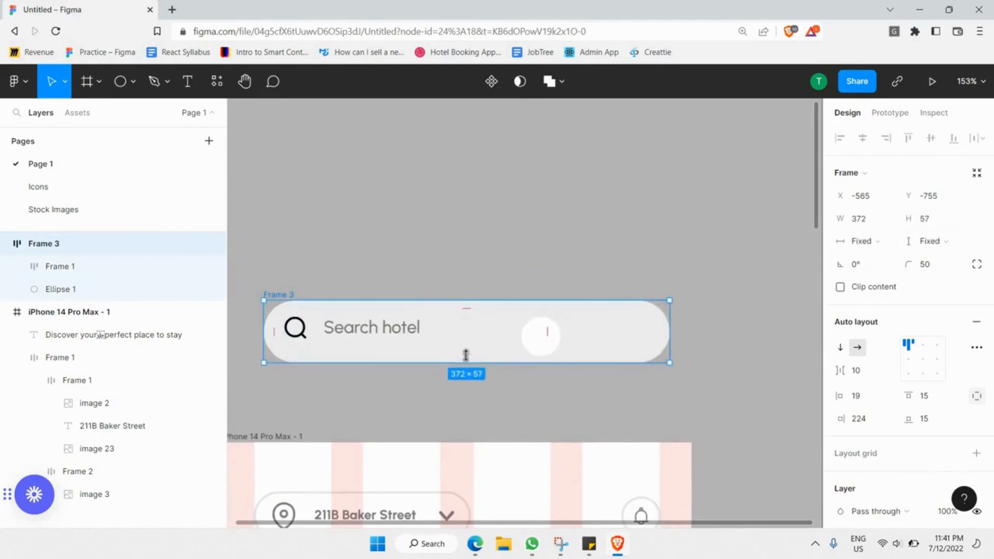
Cut and re-paste the circle within the search frame, and set the frame's auto layout alignment to center.
{"action": "left_click", "coordinate": [544, 346]}
{"action": "key", "text": "ctrl+x"}
{"action": "key", "text": "ctrl+v"}
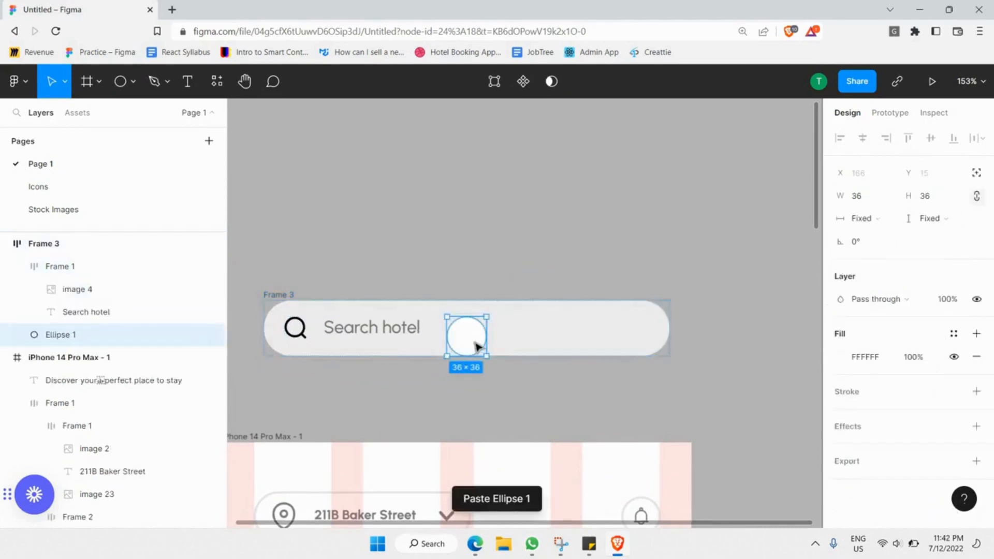
{"action": "left_click", "coordinate": [661, 328]}
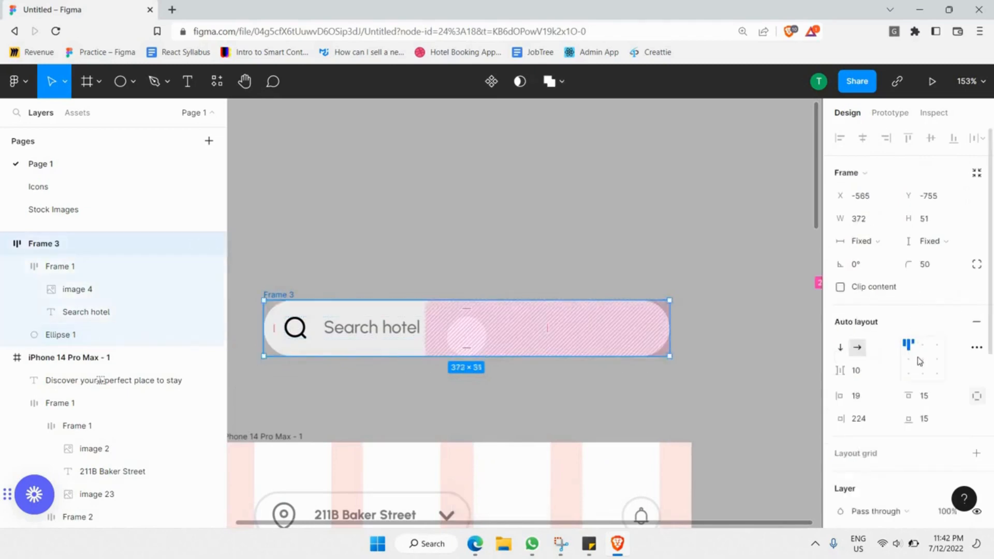
{"action": "left_click", "coordinate": [921, 359]}
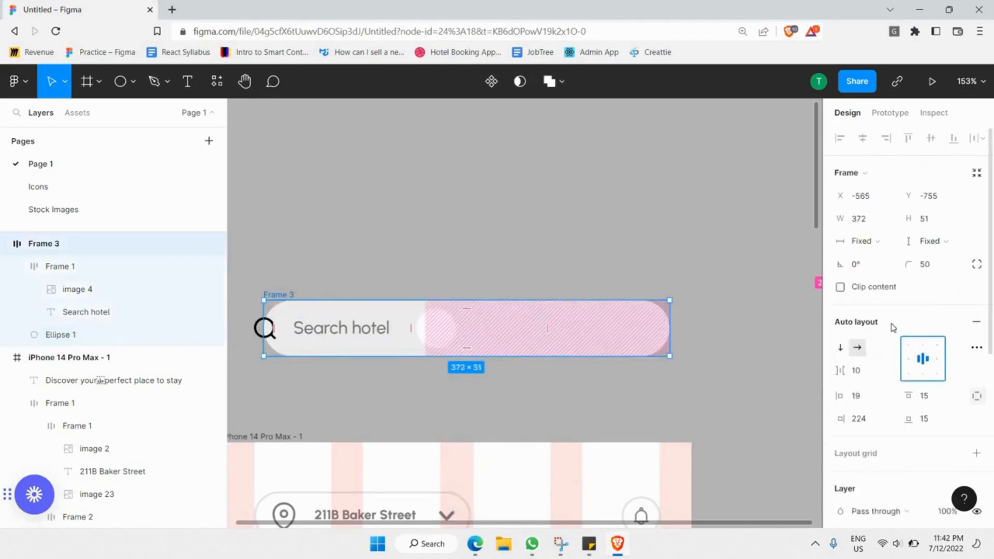
Set the search frame's auto layout spacing mode to Space between.
{"action": "key", "text": "Escape"}
{"action": "left_click", "coordinate": [436, 332]}
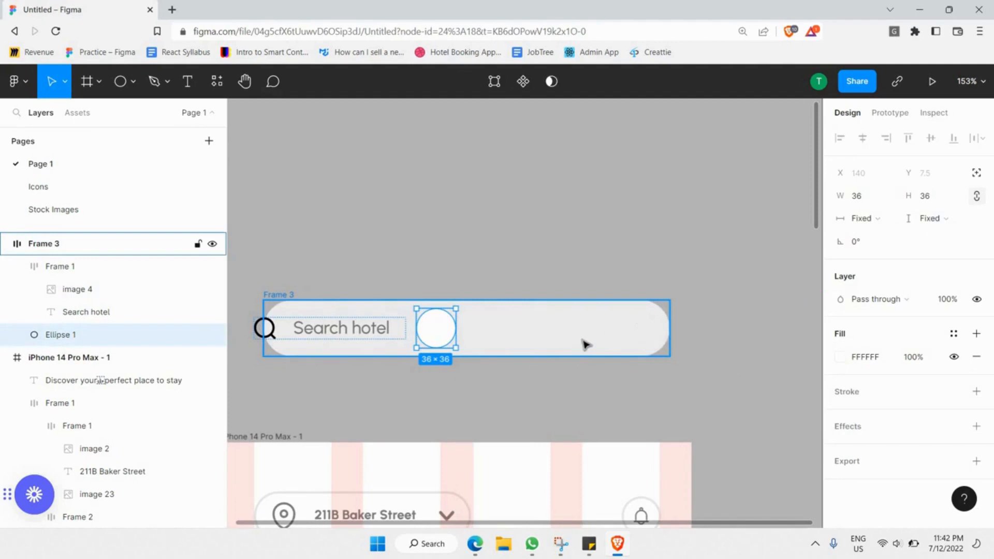
{"action": "key", "text": "Escape"}
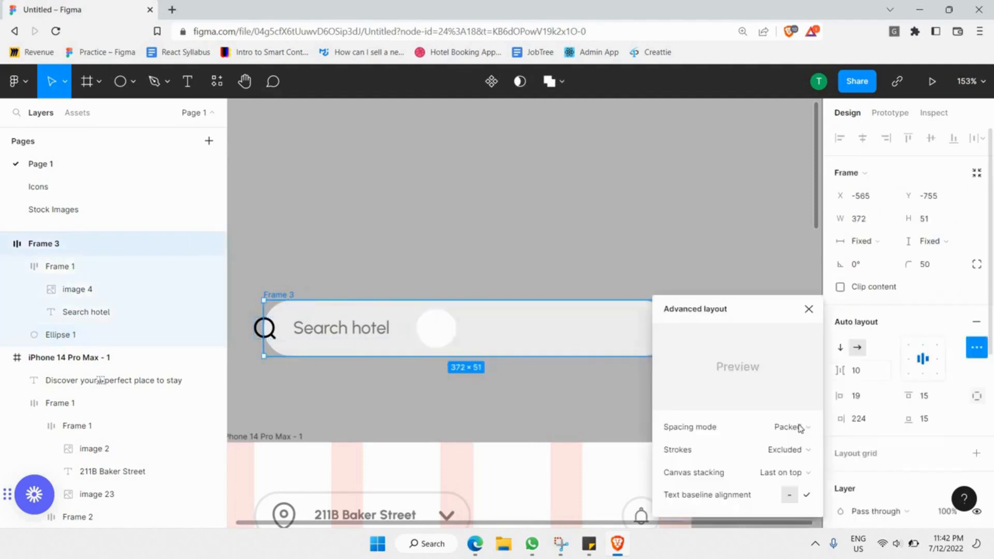
{"action": "left_click", "coordinate": [800, 427]}
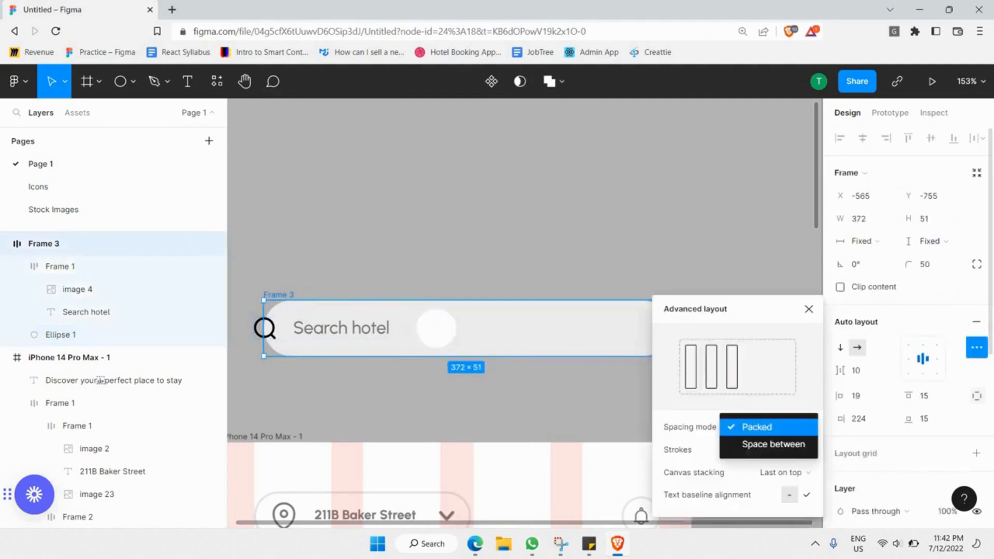
{"action": "left_click", "coordinate": [772, 442]}
{"action": "left_click", "coordinate": [809, 309]}
Set the search frame's right padding to 19 so the white circle sits near its right end.
{"action": "left_click", "coordinate": [390, 318]}
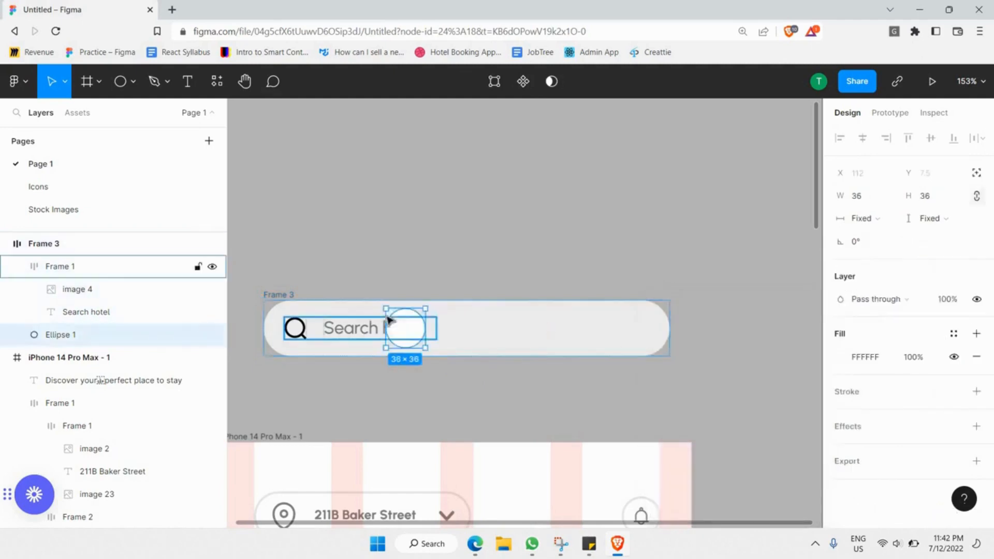
{"action": "left_click", "coordinate": [409, 318]}
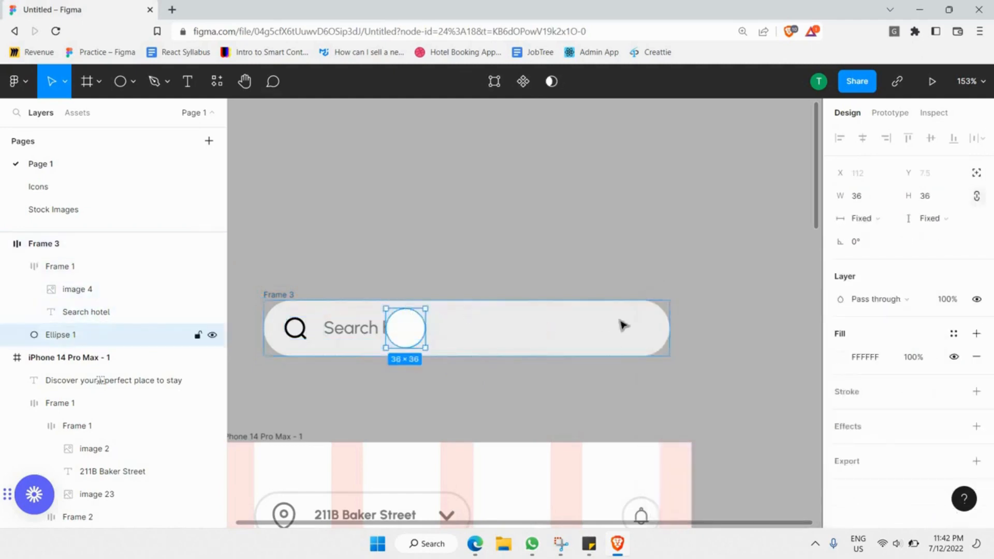
{"action": "left_click_drag", "start_coordinate": [624, 326], "coordinate": [424, 317]}
{"action": "left_click", "coordinate": [456, 322]}
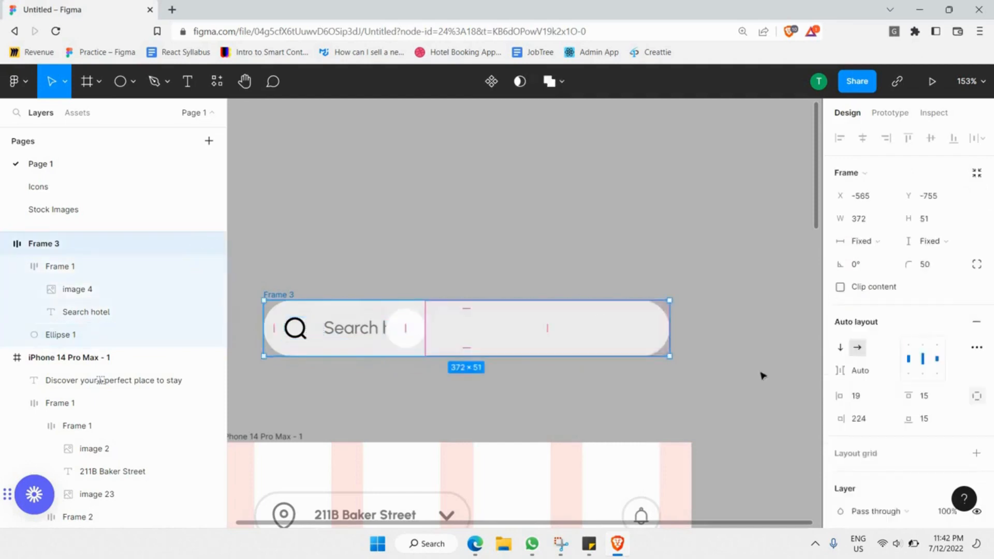
{"action": "left_click", "coordinate": [864, 419]}
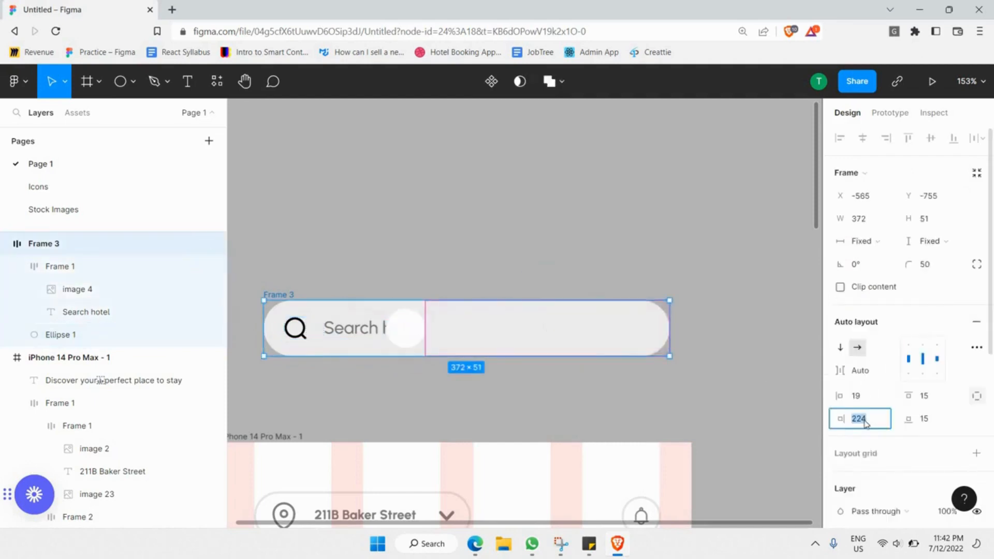
{"action": "type", "text": "19"}
{"action": "key", "text": "Return"}
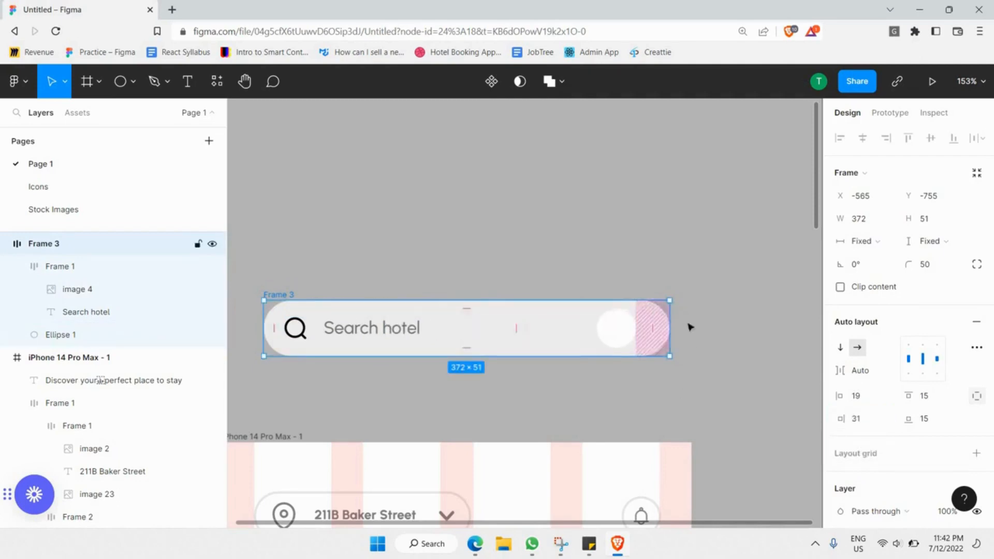
Narrow the search frame to 273 wide and move it into the iPhone 14 Pro Max frame below the headline.
{"action": "left_click_drag", "start_coordinate": [669, 329], "coordinate": [562, 332]}
{"action": "scroll", "coordinate": [597, 326], "scroll_direction": "down", "scroll_amount": 3}
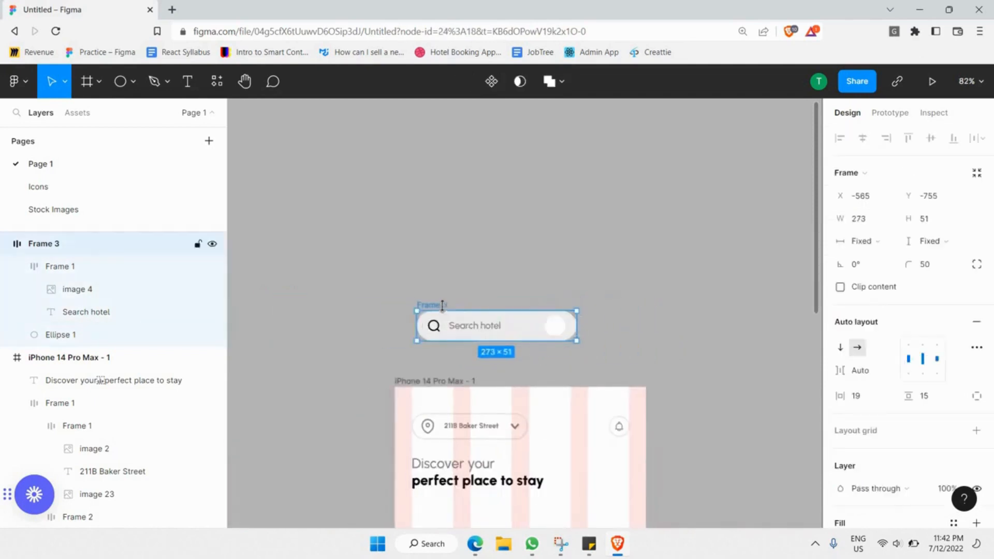
{"action": "left_click_drag", "start_coordinate": [442, 308], "coordinate": [427, 374]}
{"action": "scroll", "coordinate": [441, 373], "scroll_direction": "down", "scroll_amount": 5}
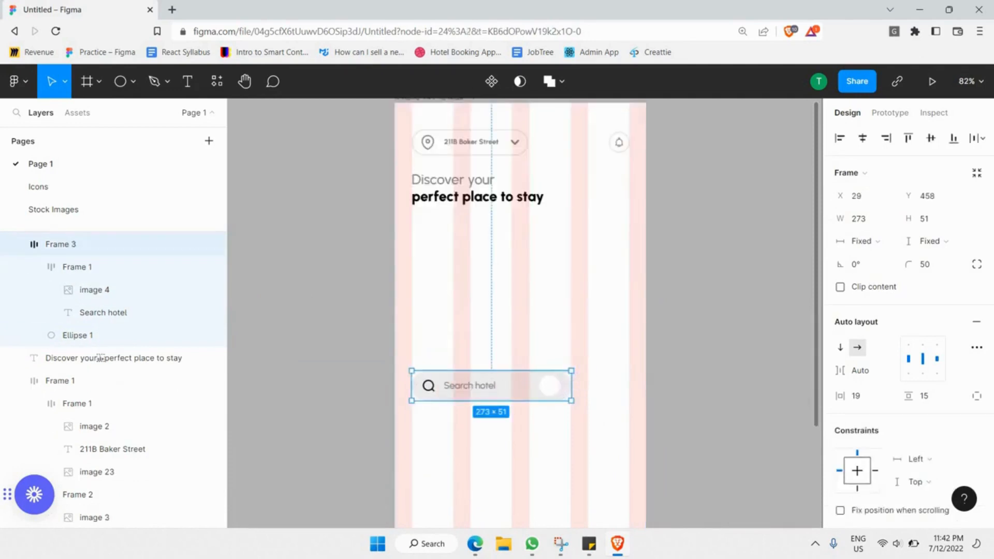
Widen the search frame to the phone layout's right grid margin.
{"action": "left_click_drag", "start_coordinate": [572, 387], "coordinate": [630, 395]}
{"action": "left_click", "coordinate": [694, 391]}
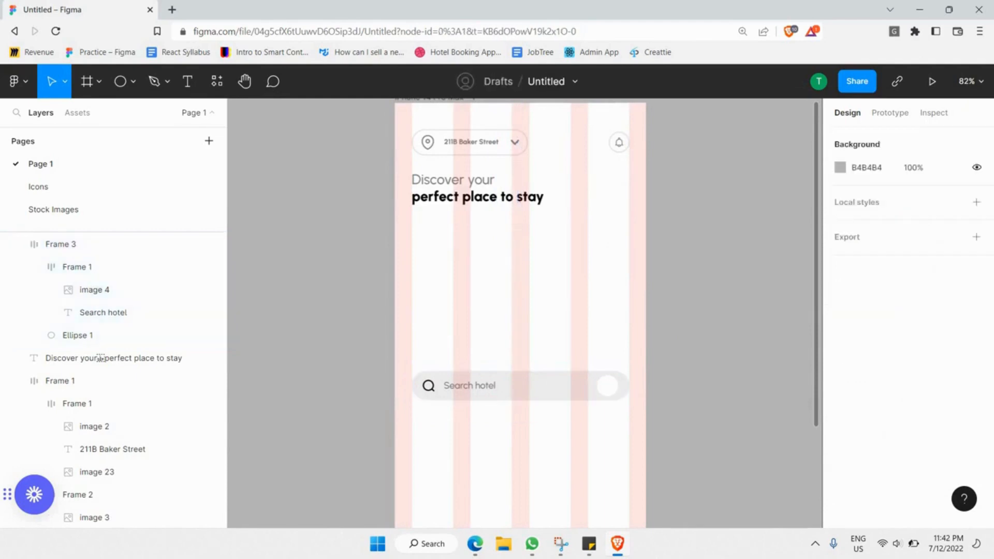
{"action": "left_click", "coordinate": [523, 383]}
{"action": "key", "text": "shift+2"}
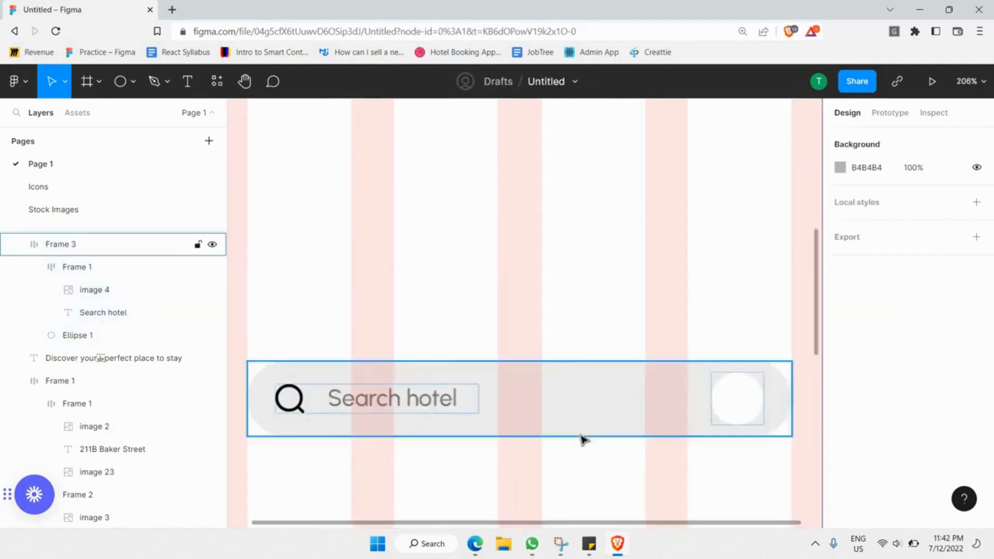
Shift the iPhone 14 Pro Max frame on the canvas, and undo this along with the search frame's recent placement and resizing.
{"action": "left_click", "coordinate": [582, 313]}
{"action": "scroll", "coordinate": [583, 310], "scroll_direction": "down", "scroll_amount": 5, "text": "ctrl"}
{"action": "scroll", "coordinate": [584, 311], "scroll_direction": "down", "scroll_amount": 5, "text": "ctrl"}
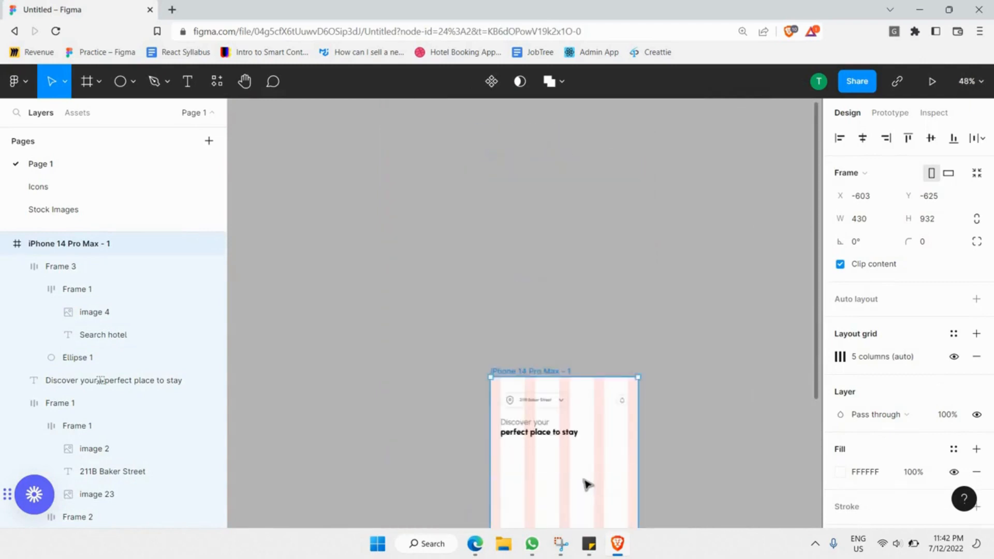
{"action": "scroll", "coordinate": [588, 482], "scroll_direction": "down", "scroll_amount": 2}
{"action": "left_click_drag", "start_coordinate": [587, 424], "coordinate": [579, 395]}
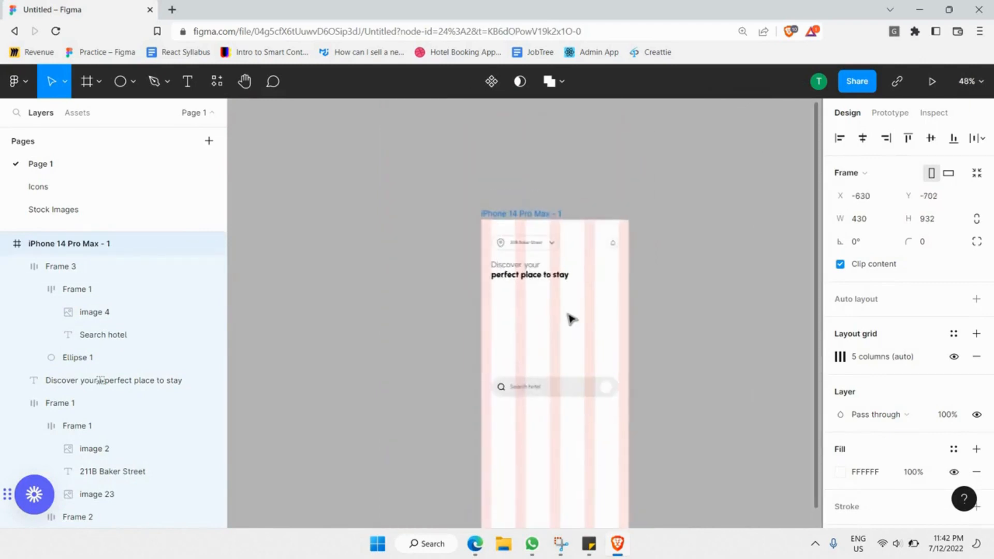
{"action": "key", "text": "ctrl+z"}
{"action": "key", "text": "ctrl+z"}
Add a drop shadow with a Y offset of 2 and a blur of 15 to the white circle.
{"action": "scroll", "coordinate": [608, 150], "scroll_direction": "up", "scroll_amount": 8, "text": "ctrl"}
{"action": "left_click", "coordinate": [603, 199]}
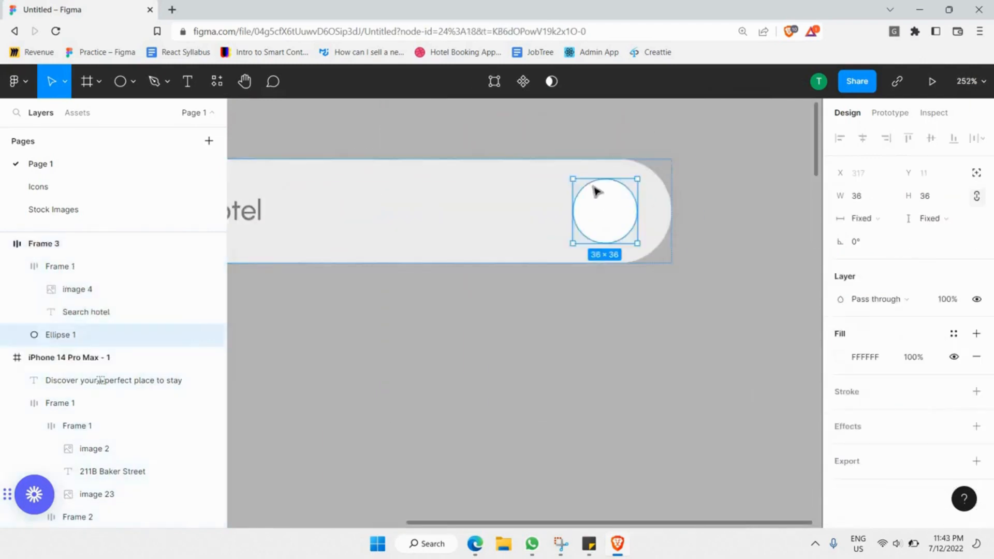
{"action": "scroll", "coordinate": [751, 290], "scroll_direction": "up", "scroll_amount": 3}
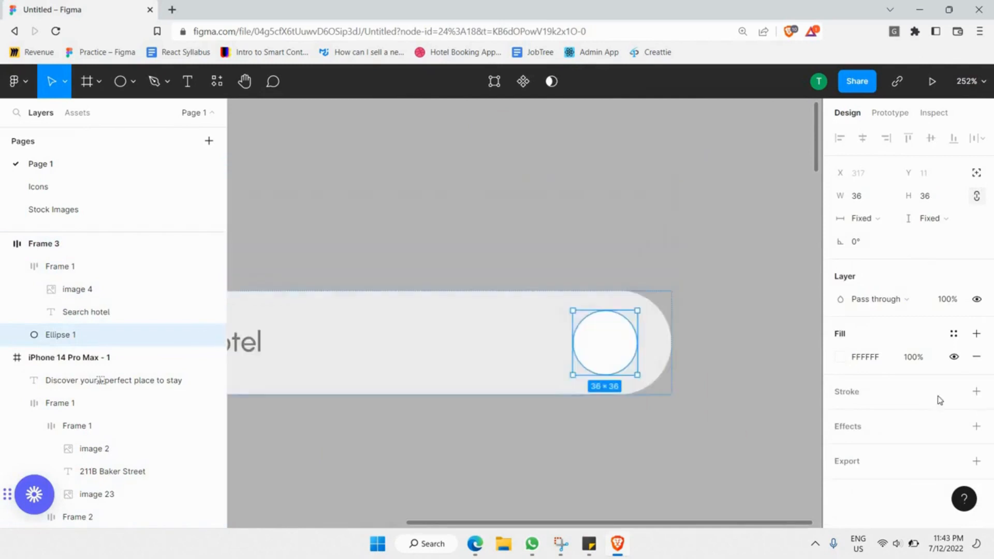
{"action": "left_click", "coordinate": [864, 433]}
{"action": "left_click", "coordinate": [840, 449]}
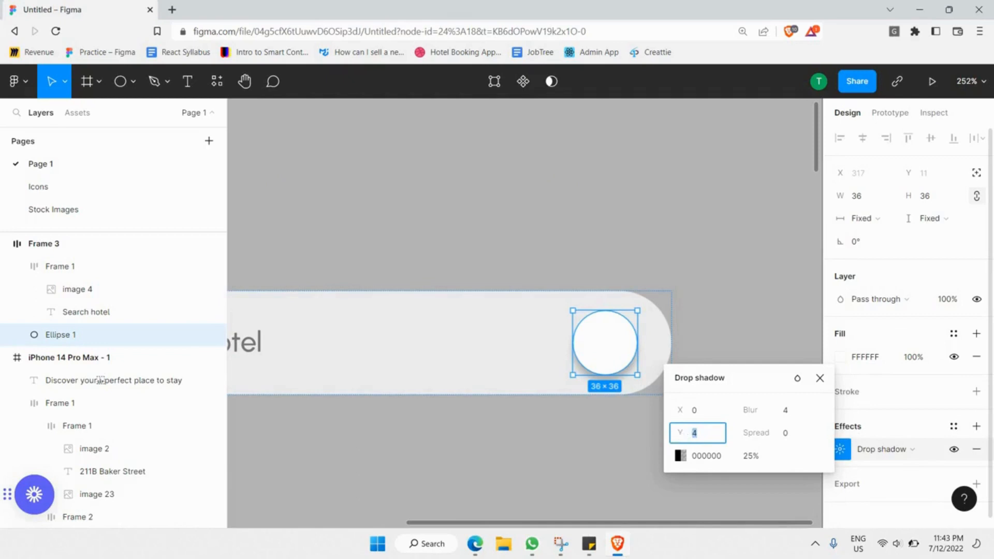
{"action": "left_click_drag", "start_coordinate": [679, 433], "coordinate": [682, 434]}
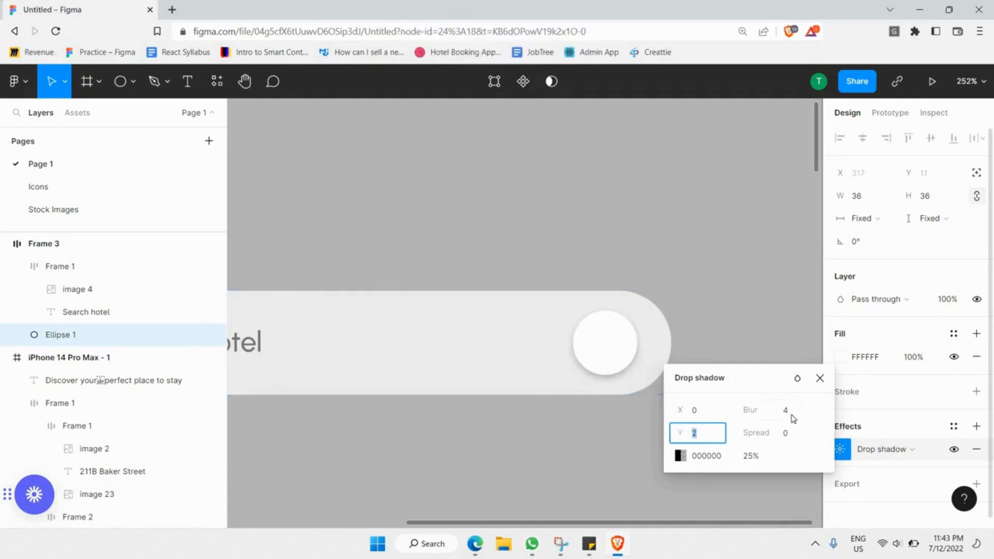
{"action": "left_click", "coordinate": [793, 419]}
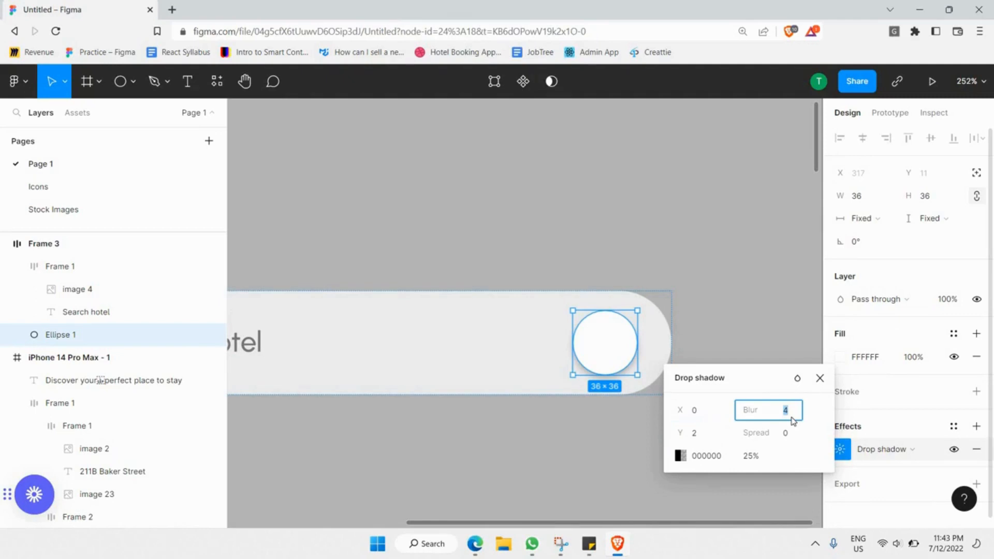
{"action": "key", "text": "Return"}
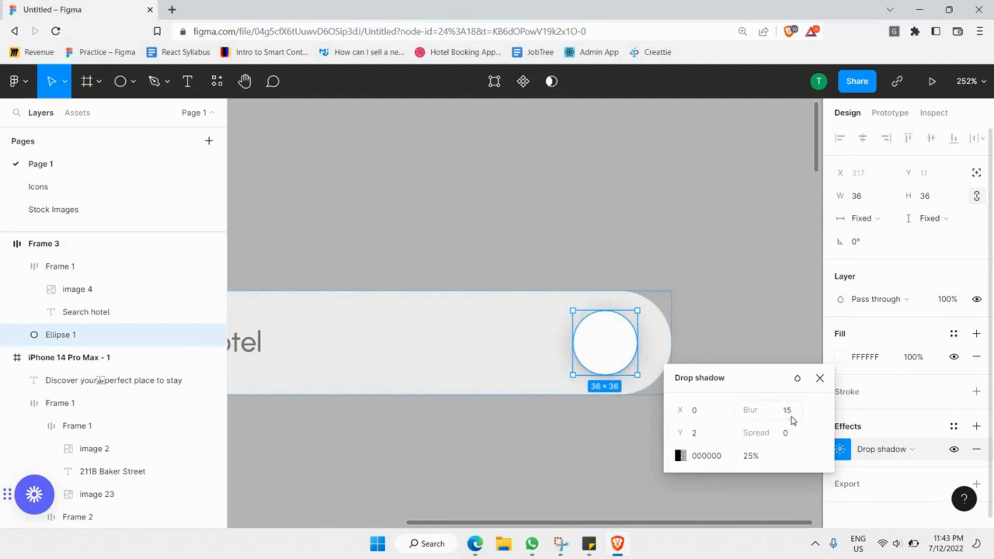
Set the opacity of the circle's drop shadow to 5%.
{"action": "left_click", "coordinate": [754, 460]}
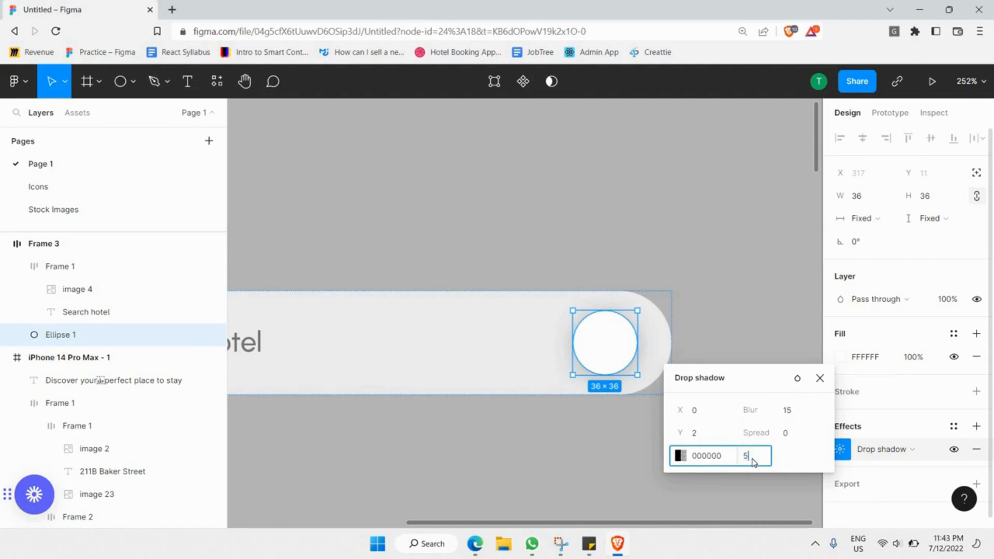
{"action": "type", "text": "5"}
{"action": "key", "text": "Return"}
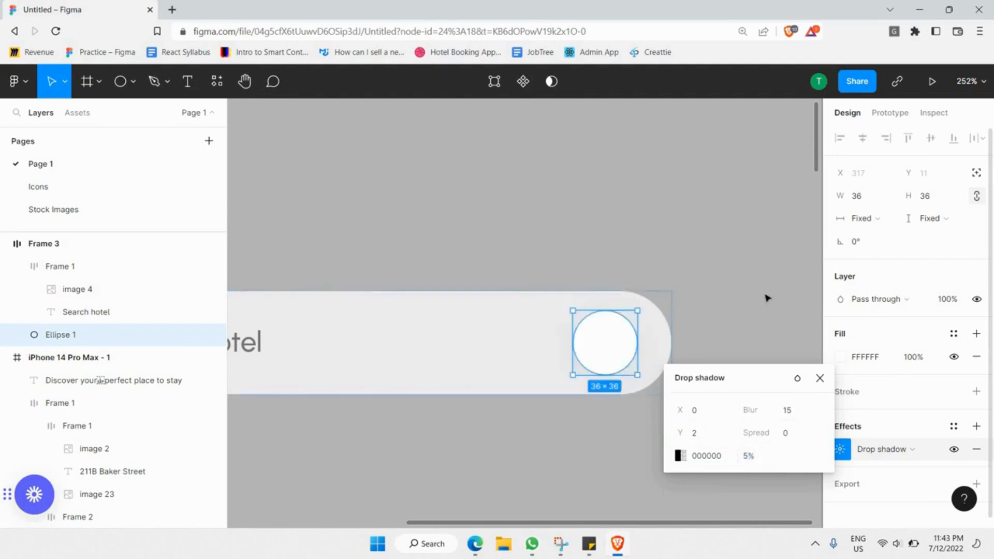
{"action": "left_click", "coordinate": [767, 303]}
{"action": "scroll", "coordinate": [767, 302], "scroll_direction": "down", "scroll_amount": 5}
{"action": "scroll", "coordinate": [754, 302], "scroll_direction": "up", "scroll_amount": 8}
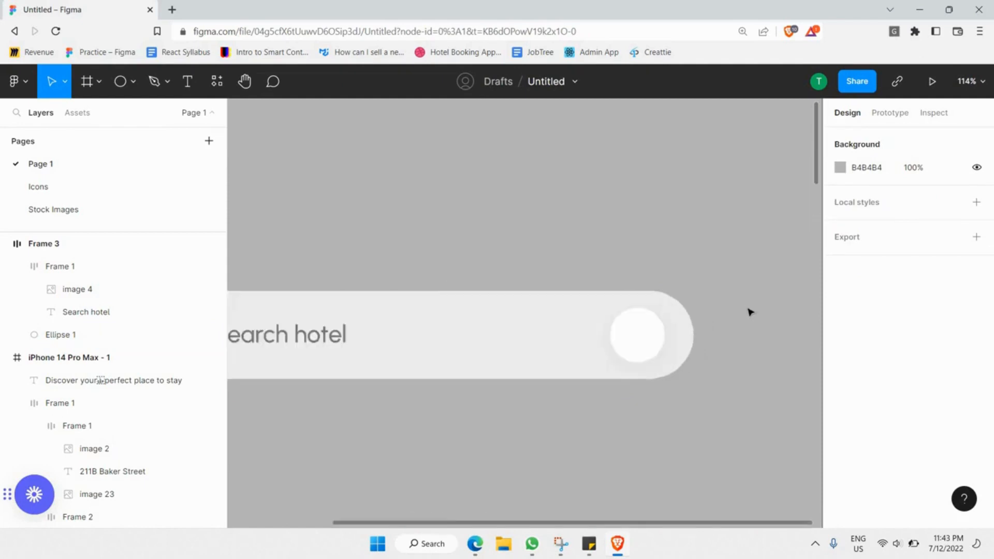
Cut the filter sliders icon from the Icons page and paste it onto the white circle on Page 1, grouping the two.
{"action": "left_click", "coordinate": [93, 335]}
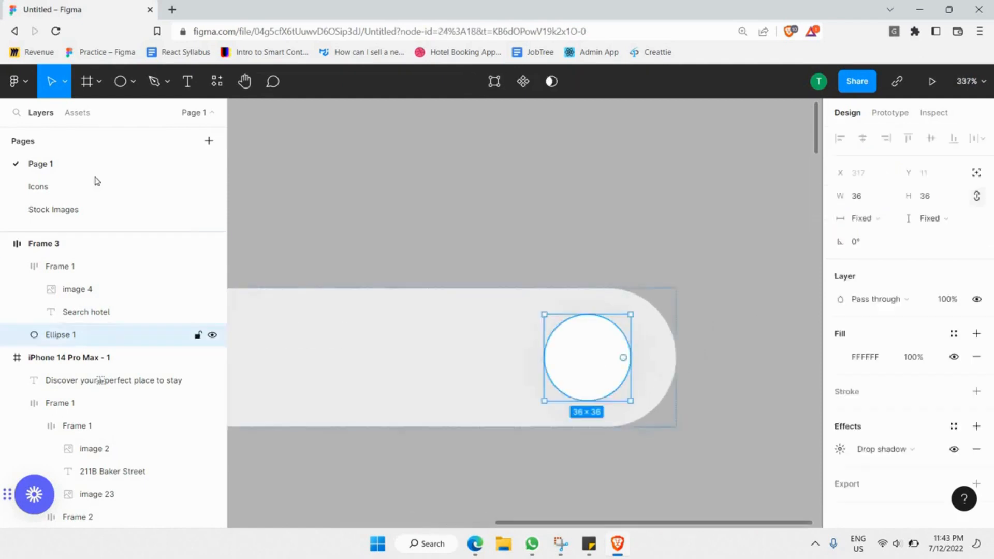
{"action": "left_click", "coordinate": [67, 188]}
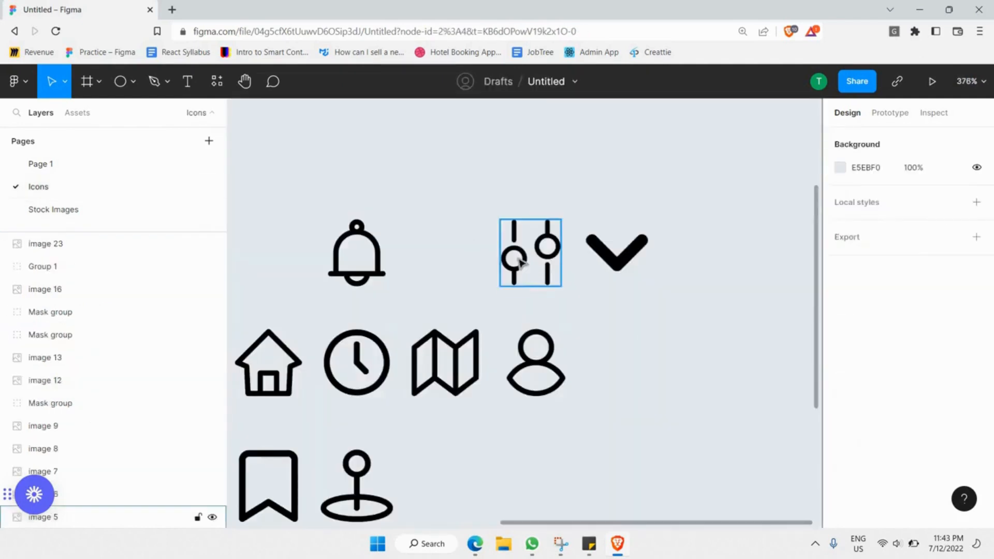
{"action": "left_click_drag", "start_coordinate": [533, 260], "coordinate": [519, 260]}
{"action": "key", "text": "ctrl+x"}
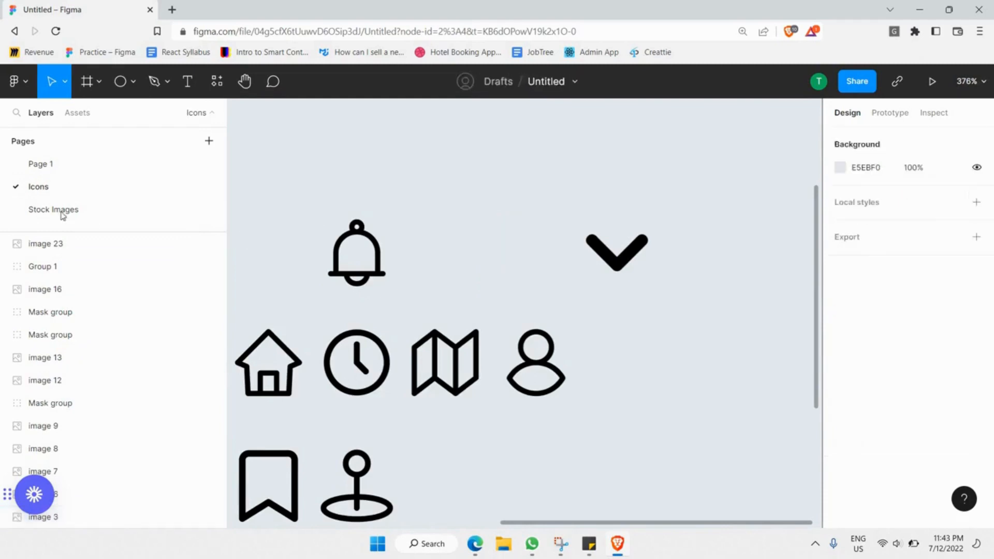
{"action": "left_click", "coordinate": [38, 164]}
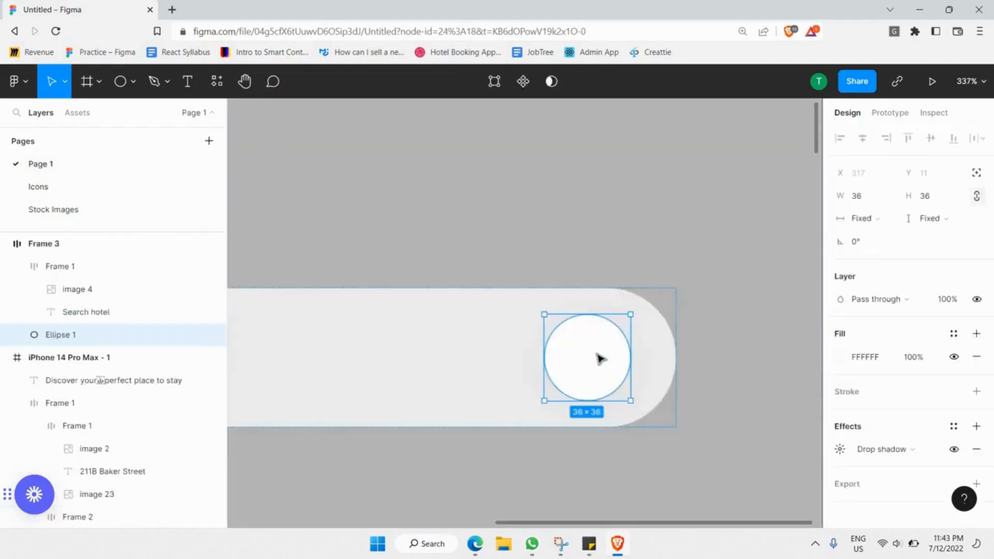
{"action": "key", "text": "Escape"}
{"action": "left_click", "coordinate": [597, 355]}
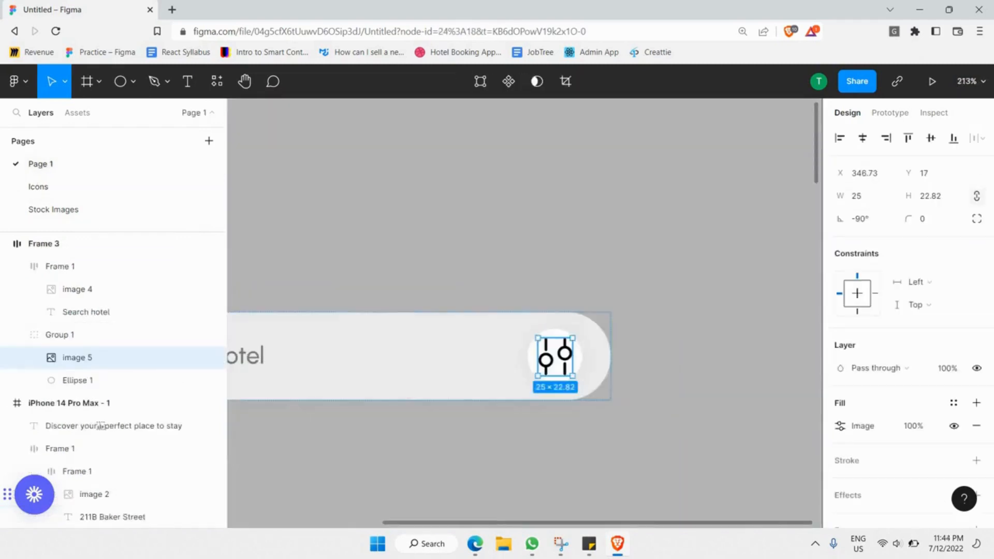
Scale the sliders icon down to about 15 × 14 inside the white circle.
{"action": "left_click_drag", "start_coordinate": [572, 375], "coordinate": [557, 358]}
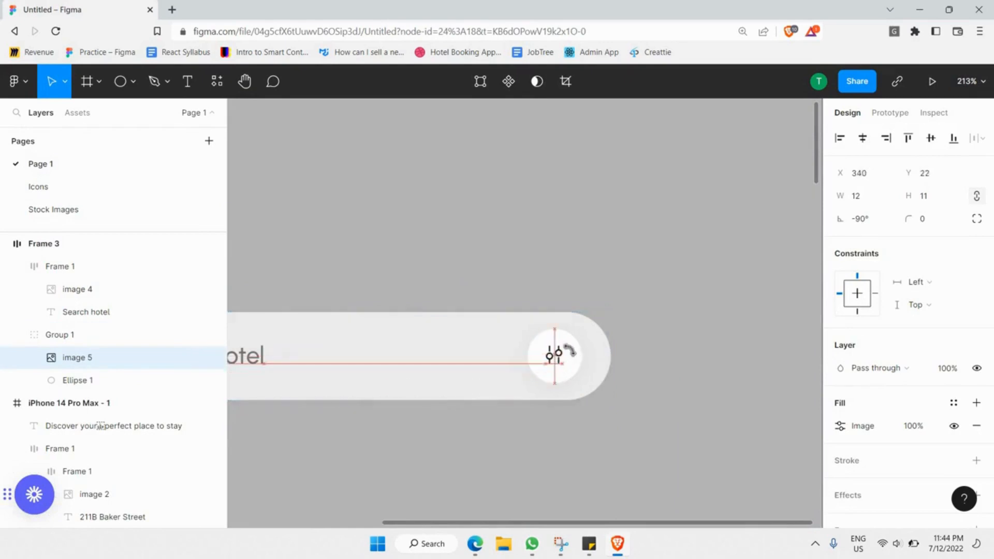
{"action": "left_click", "coordinate": [666, 361]}
{"action": "scroll", "coordinate": [551, 354], "scroll_direction": "up", "scroll_amount": 3}
{"action": "left_click", "coordinate": [612, 363]}
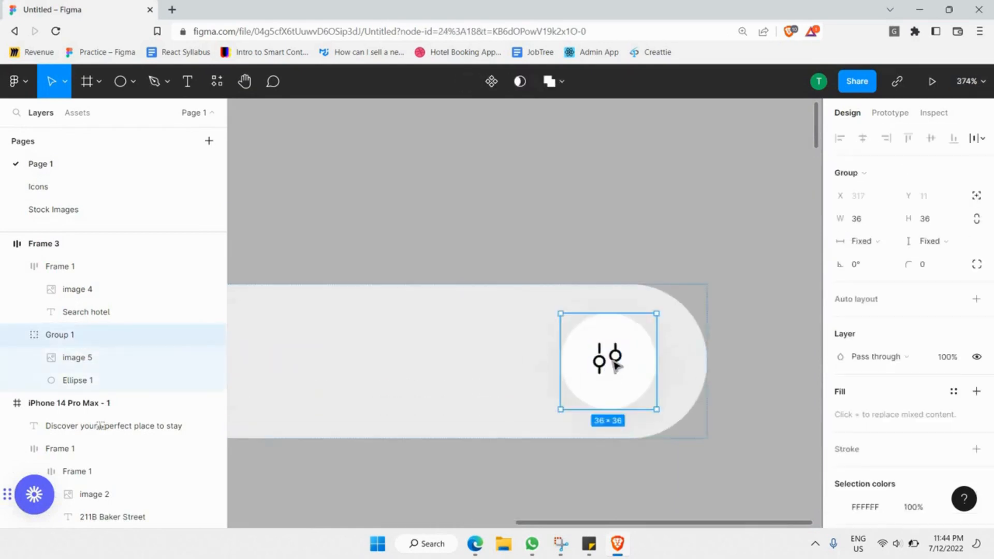
{"action": "double_click", "coordinate": [617, 365]}
{"action": "left_click_drag", "start_coordinate": [625, 384], "coordinate": [629, 378]}
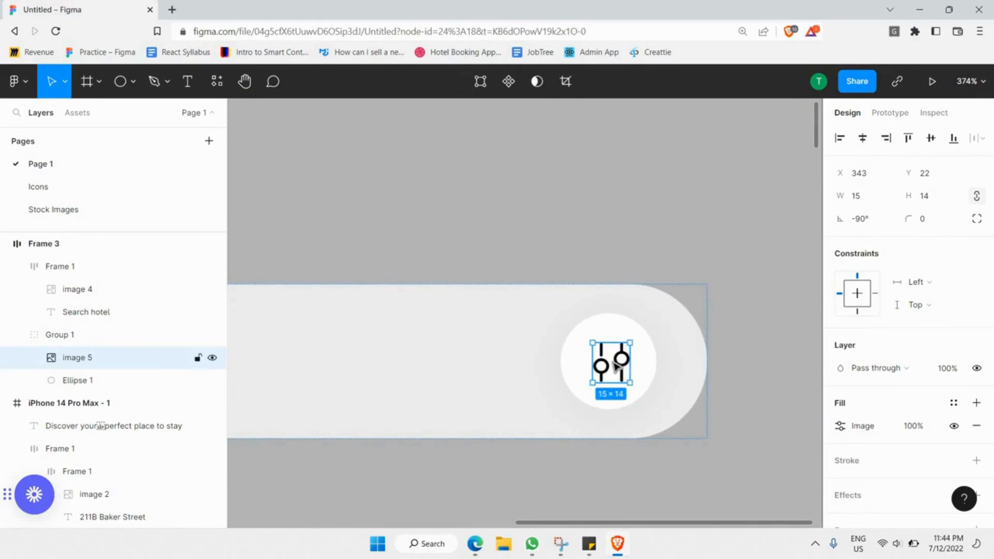
{"action": "left_click", "coordinate": [737, 366]}
Move the search frame into the iPhone 14 Pro Max frame below the headline at Y 203 and center it horizontally.
{"action": "scroll", "coordinate": [736, 366], "scroll_direction": "down", "scroll_amount": 5}
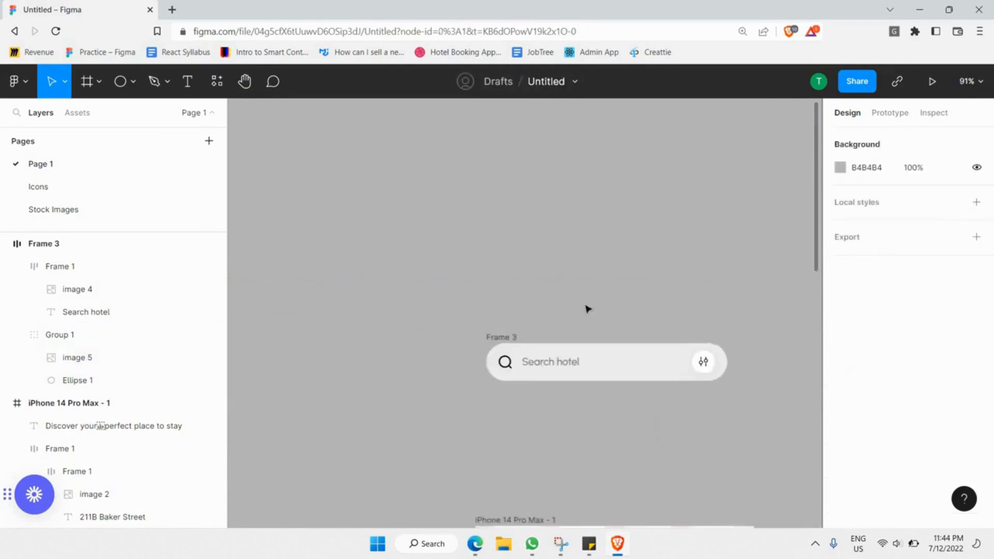
{"action": "left_click_drag", "start_coordinate": [628, 359], "coordinate": [645, 228]}
{"action": "scroll", "coordinate": [628, 284], "scroll_direction": "down", "scroll_amount": 3}
{"action": "scroll", "coordinate": [746, 241], "scroll_direction": "up", "scroll_amount": 3}
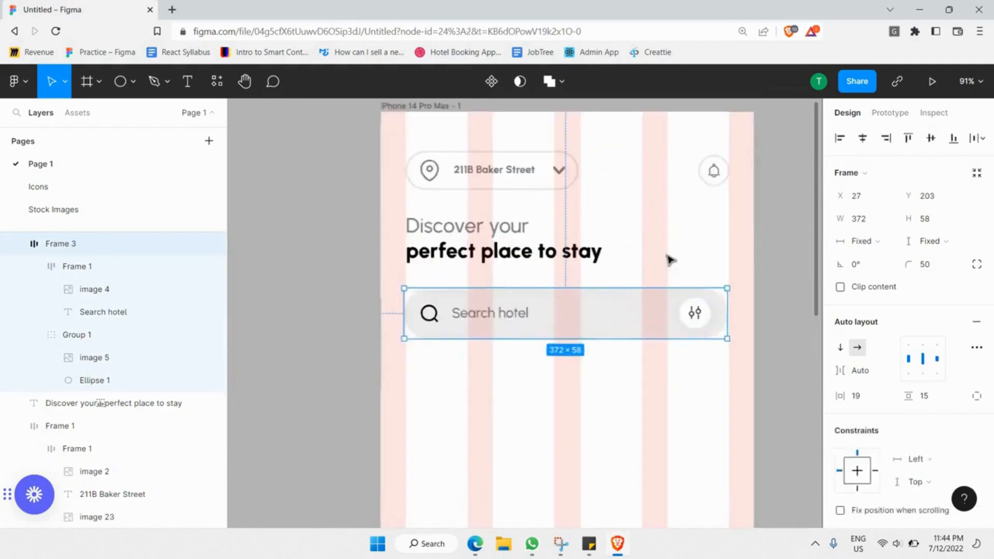
{"action": "left_click", "coordinate": [864, 140]}
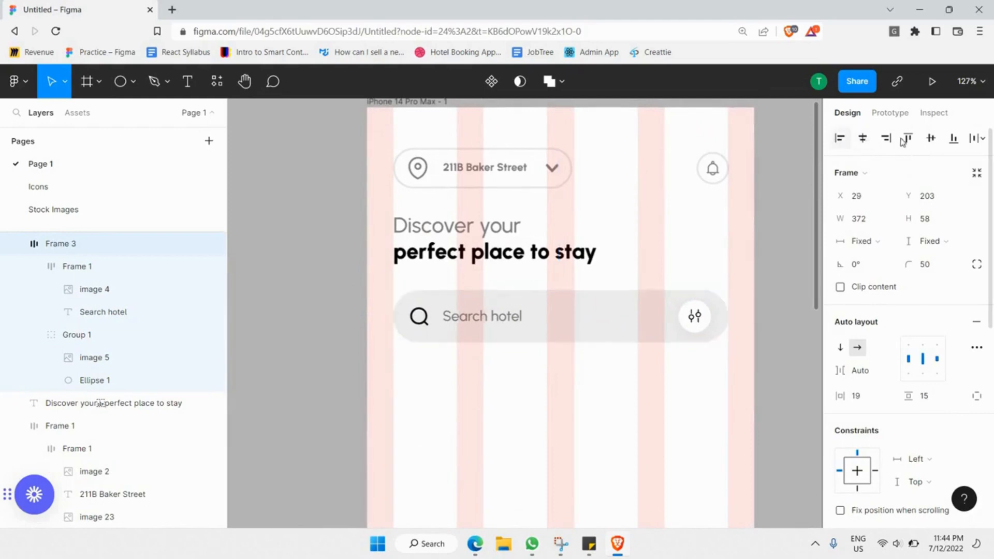
{"action": "left_click", "coordinate": [775, 230]}
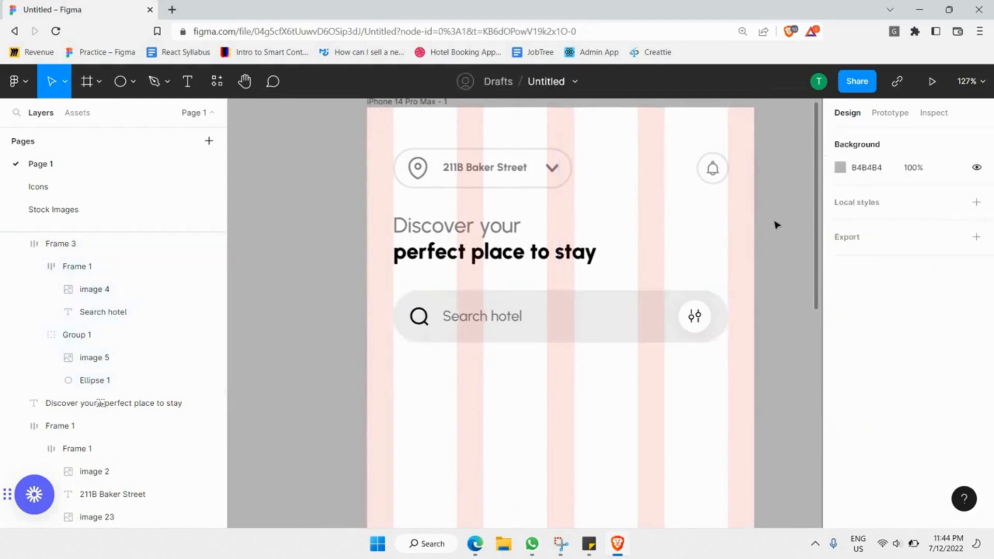
{"action": "scroll", "coordinate": [775, 230], "scroll_direction": "down", "scroll_amount": 5}
{"action": "scroll", "coordinate": [706, 193], "scroll_direction": "down", "scroll_amount": 2}
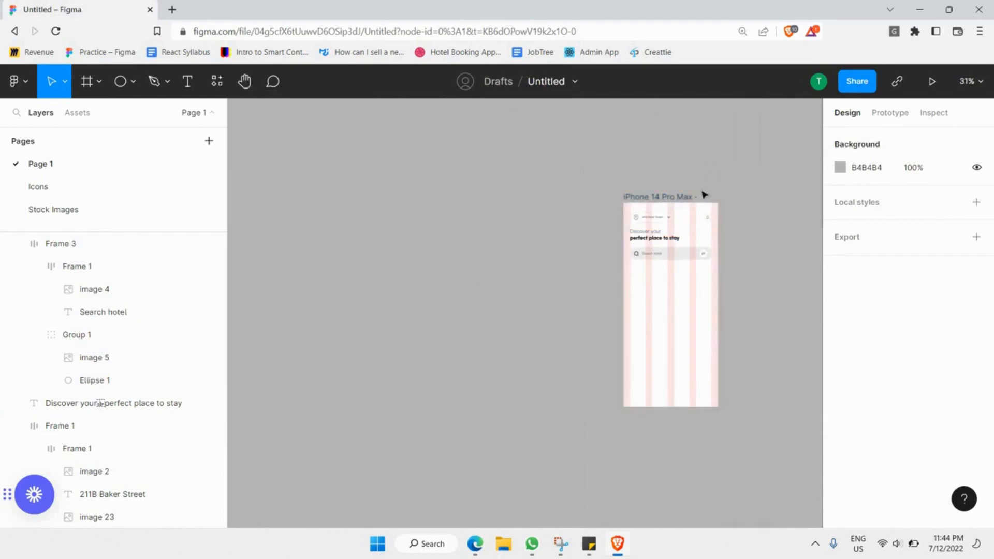
{"action": "scroll", "coordinate": [692, 288], "scroll_direction": "up", "scroll_amount": 6}
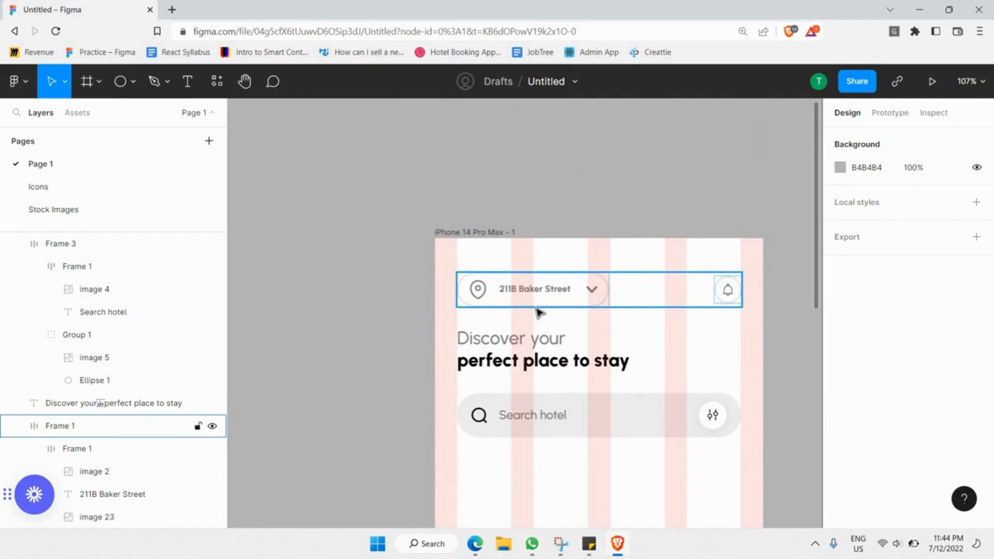
{"action": "scroll", "coordinate": [408, 243], "scroll_direction": "down", "scroll_amount": 3}
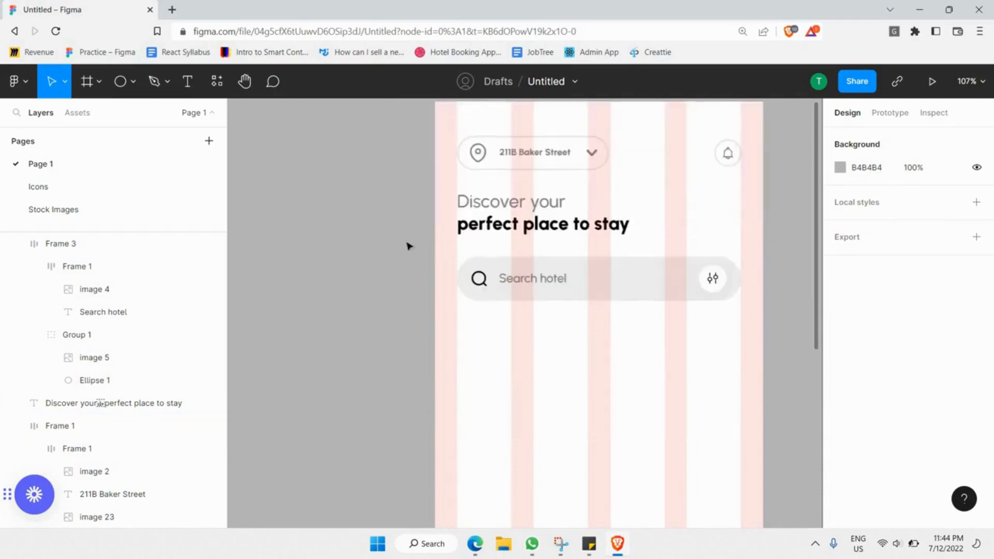
Draw a new frame about 272 × 202 below the search bar, starting on the left layout margin at Y 304.
{"action": "scroll", "coordinate": [408, 243], "scroll_direction": "down", "scroll_amount": 3}
{"action": "scroll", "coordinate": [414, 241], "scroll_direction": "up", "scroll_amount": 3}
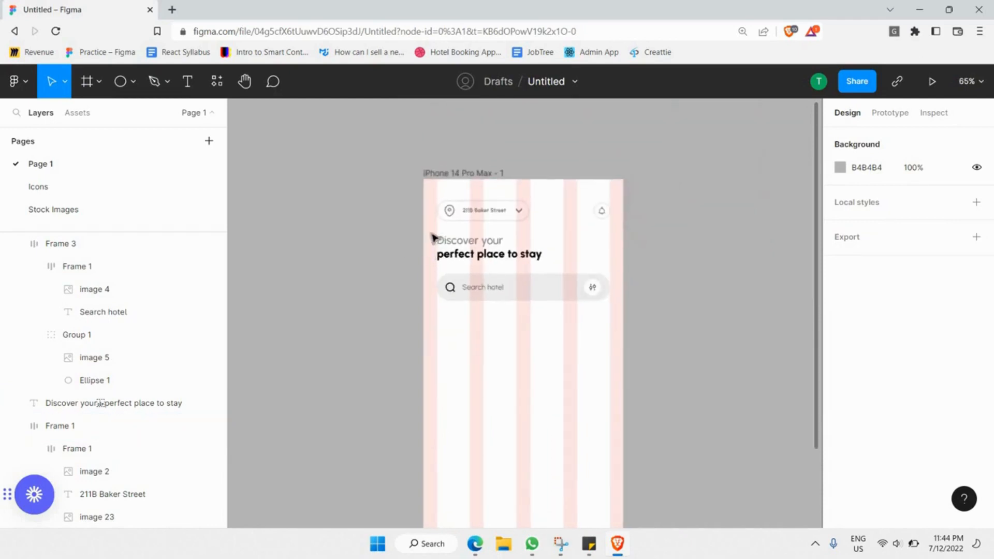
{"action": "left_click", "coordinate": [100, 83]}
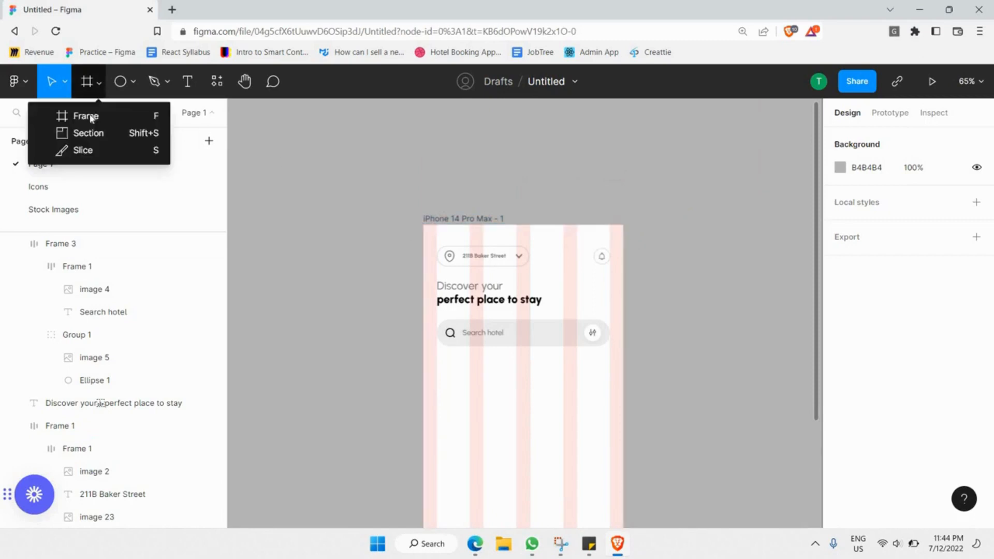
{"action": "scroll", "coordinate": [434, 228], "scroll_direction": "down", "scroll_amount": 5}
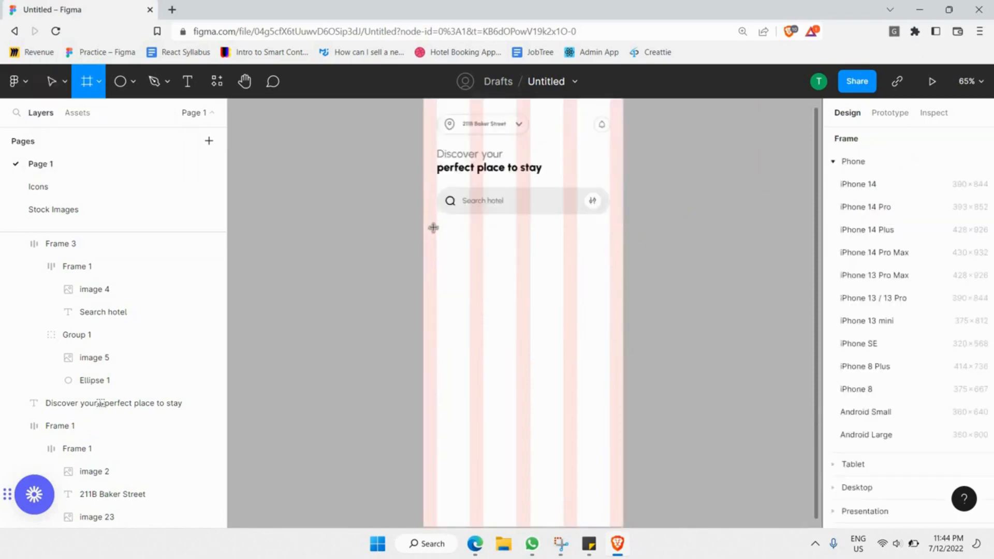
{"action": "left_click_drag", "start_coordinate": [436, 234], "coordinate": [562, 328]}
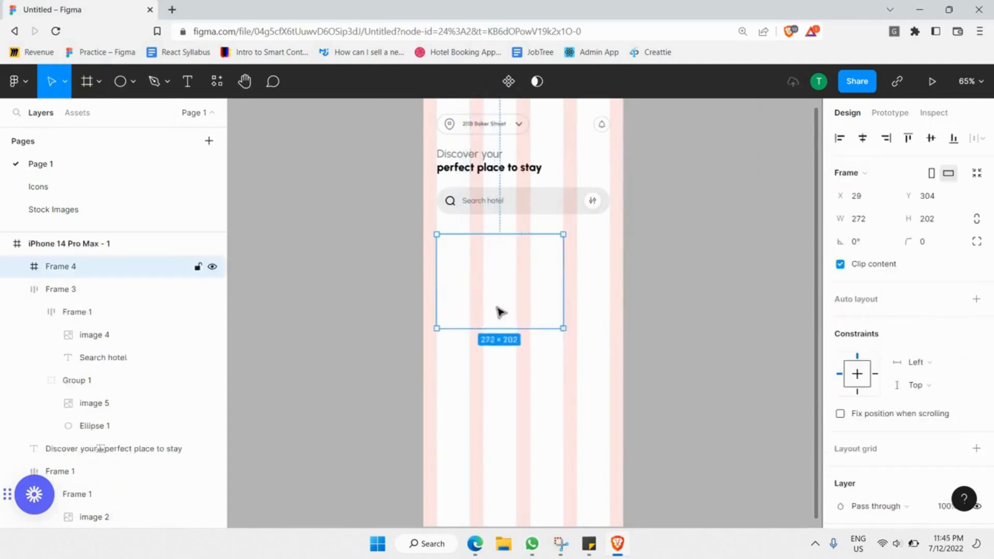
Reduce the new frame's height to about 152 and set its corner radius to 10.
{"action": "scroll", "coordinate": [504, 342], "scroll_direction": "up", "scroll_amount": 2}
{"action": "left_click_drag", "start_coordinate": [510, 368], "coordinate": [510, 366]}
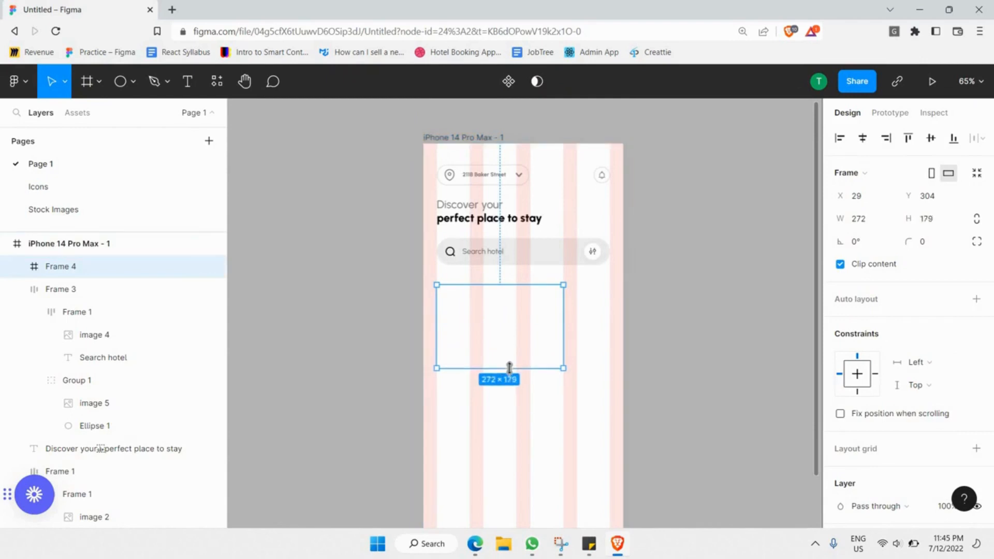
{"action": "scroll", "coordinate": [524, 315], "scroll_direction": "up", "scroll_amount": 3}
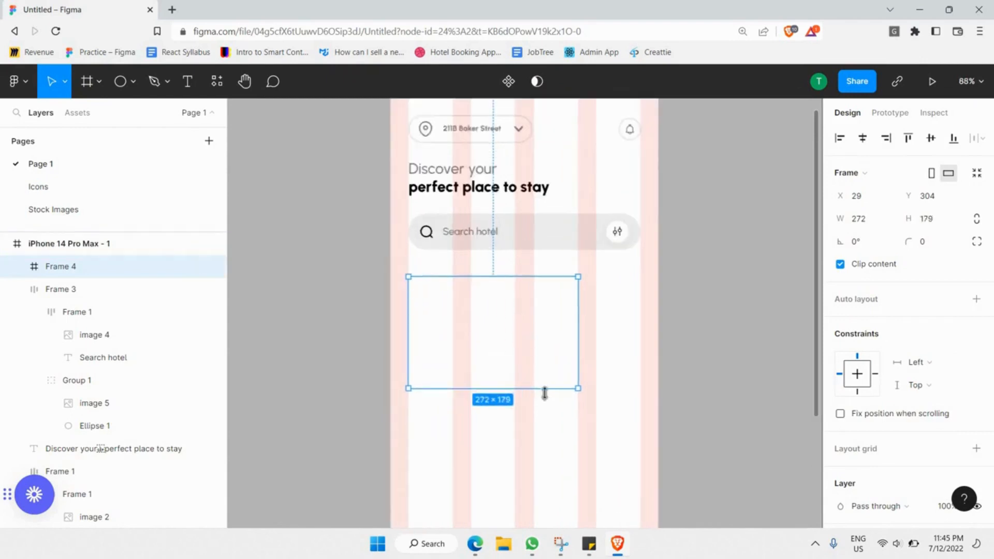
{"action": "left_click_drag", "start_coordinate": [546, 382], "coordinate": [539, 376]}
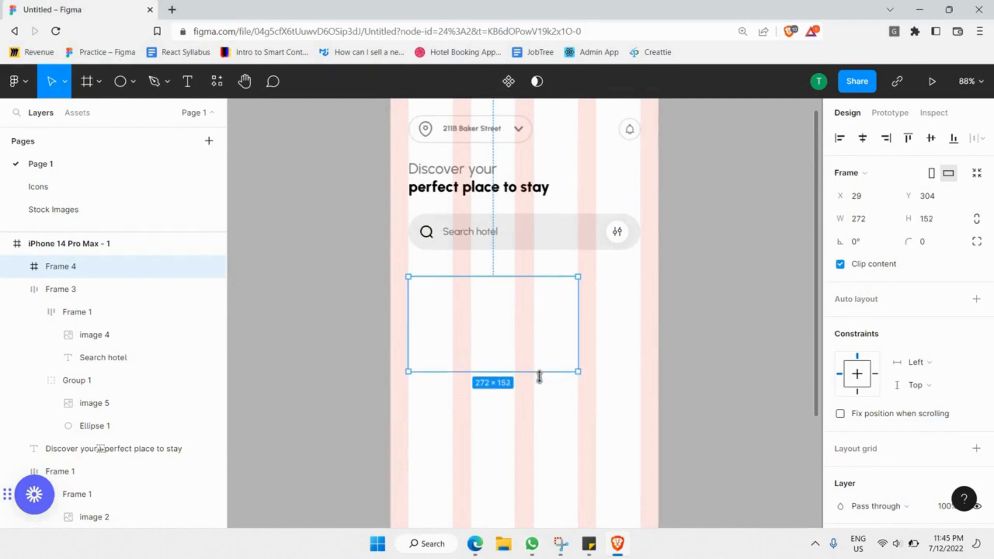
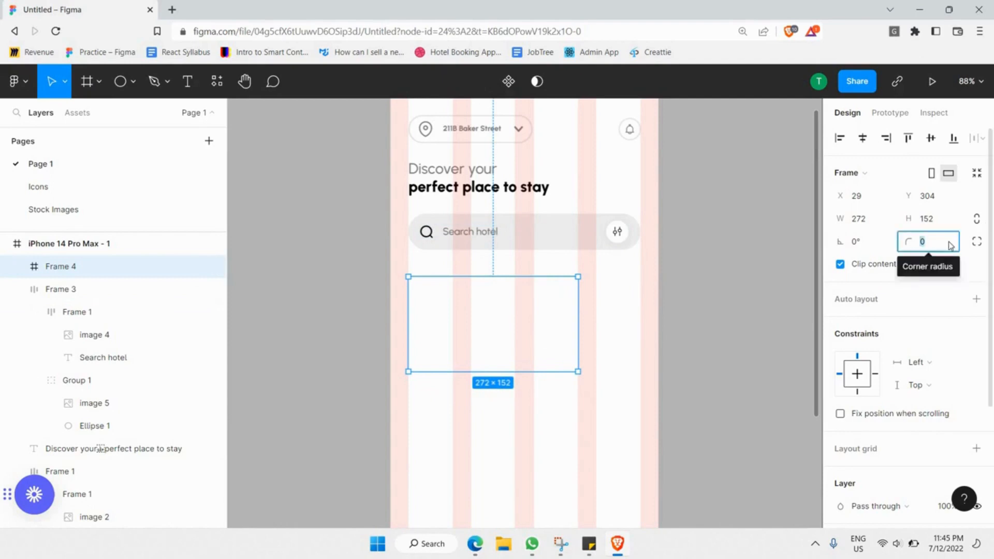
{"action": "type", "text": "10"}
{"action": "key", "text": "Return"}
{"action": "left_click", "coordinate": [744, 274]}
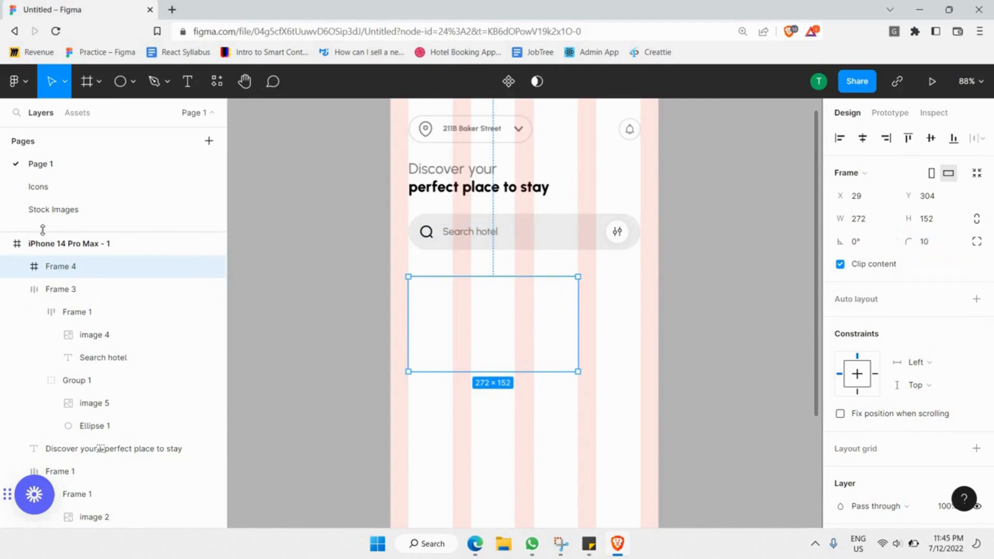
Copy the night-time hotel exterior image from the Stock Images page and paste it into the new frame on Page 1.
{"action": "left_click", "coordinate": [39, 210]}
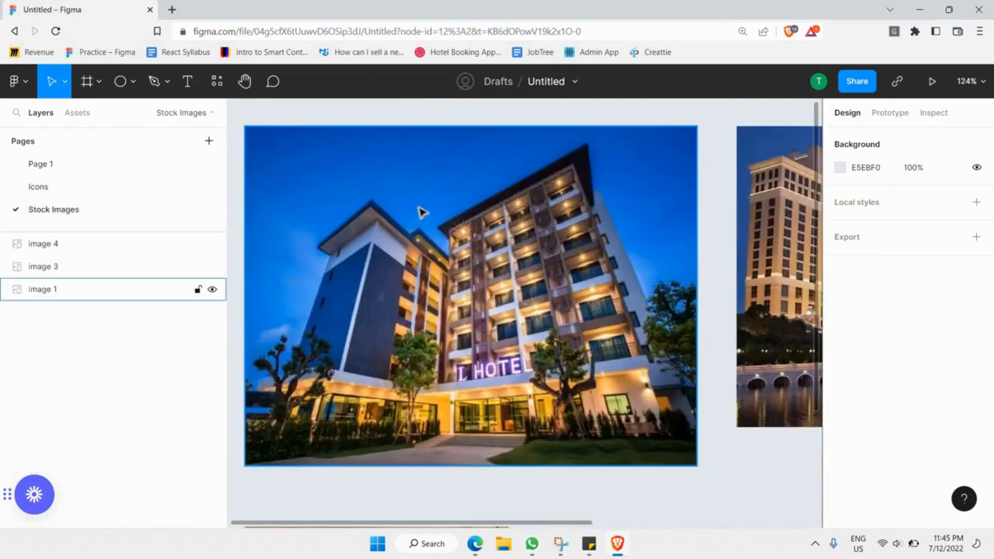
{"action": "scroll", "coordinate": [419, 214], "scroll_direction": "down", "scroll_amount": 4}
{"action": "scroll", "coordinate": [419, 213], "scroll_direction": "up", "scroll_amount": 2}
{"action": "left_click", "coordinate": [448, 259]}
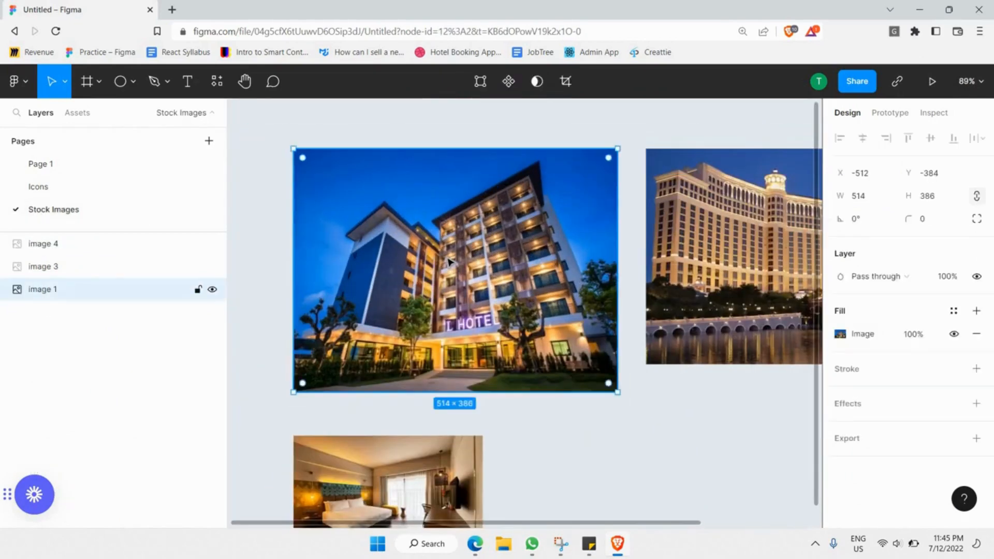
{"action": "left_click", "coordinate": [40, 164]}
{"action": "left_click", "coordinate": [448, 315]}
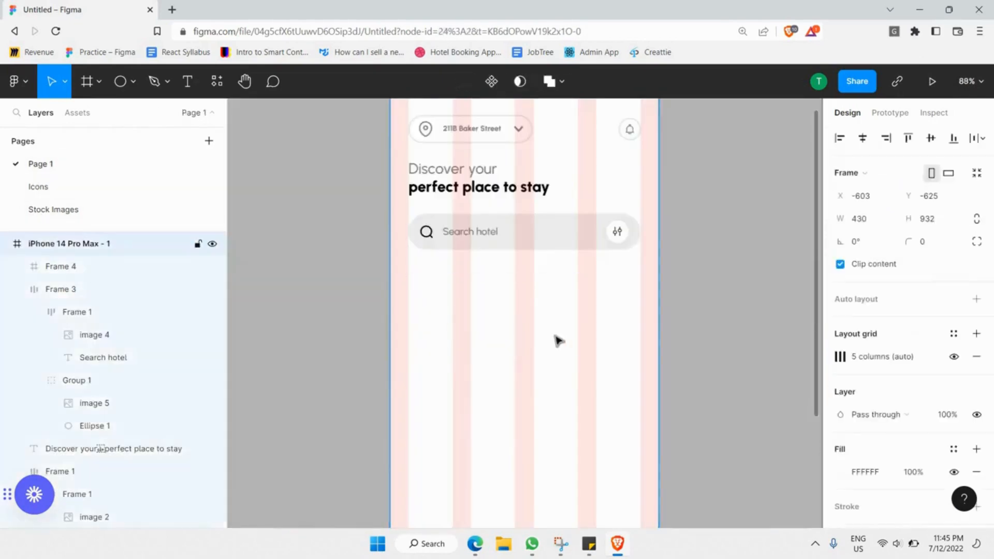
{"action": "left_click", "coordinate": [558, 341]}
{"action": "key", "text": "ctrl+v"}
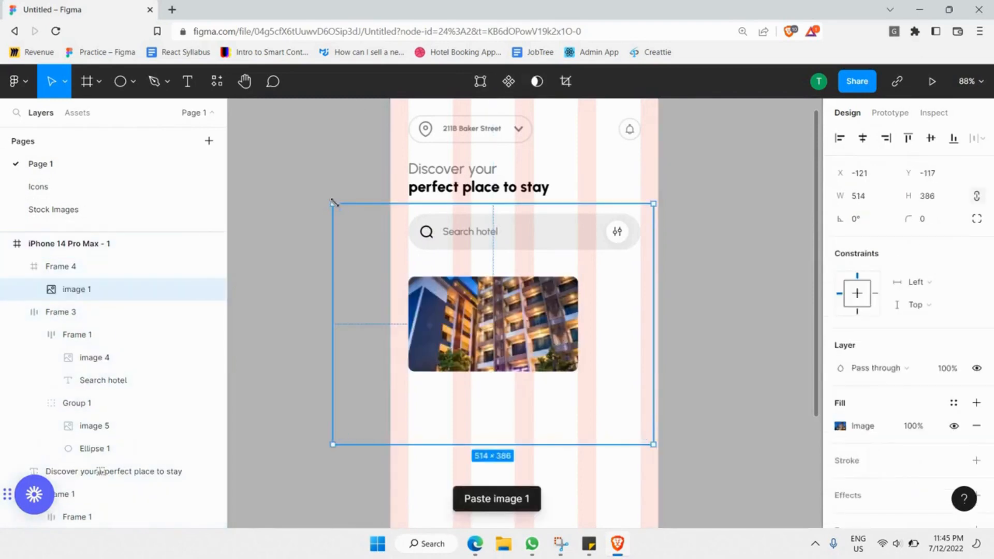
Scale the hotel image down proportionally to about 272 × 204 so it matches the frame's width.
{"action": "left_click_drag", "start_coordinate": [358, 220], "coordinate": [435, 276]}
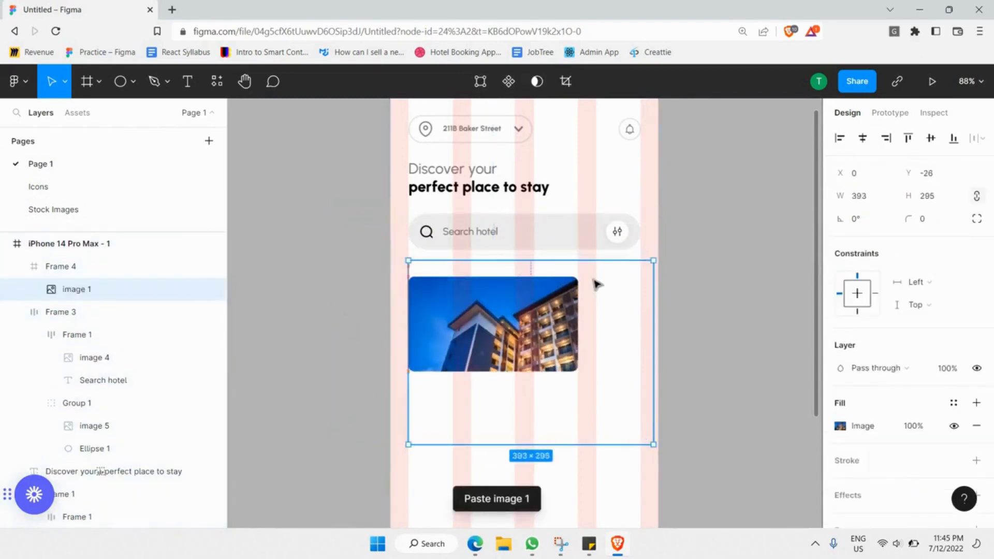
{"action": "left_click_drag", "start_coordinate": [654, 261], "coordinate": [627, 280]}
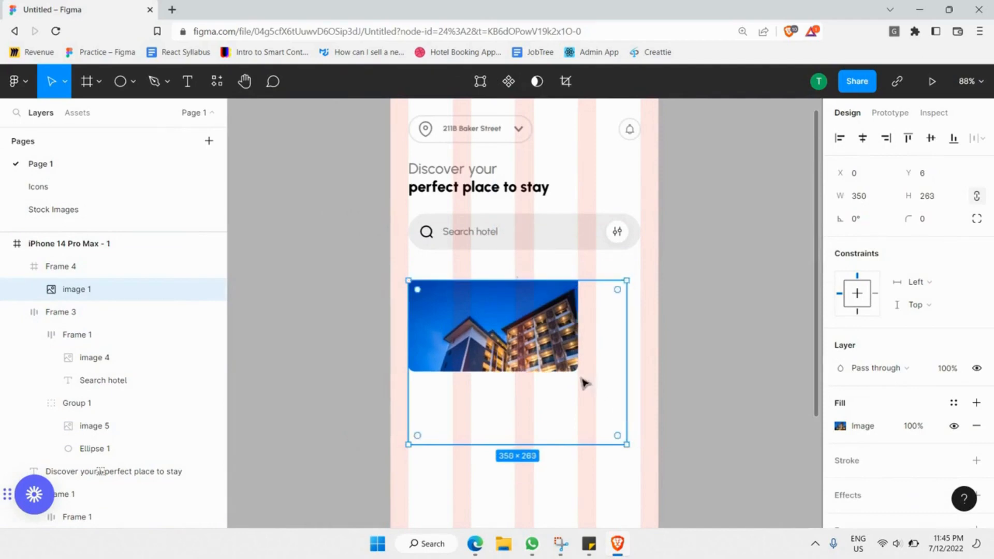
{"action": "mouse_move", "coordinate": [572, 369]}
{"action": "left_mouse_down"}
{"action": "mouse_move", "coordinate": [562, 377]}
{"action": "mouse_move", "coordinate": [559, 359]}
{"action": "left_mouse_up"}
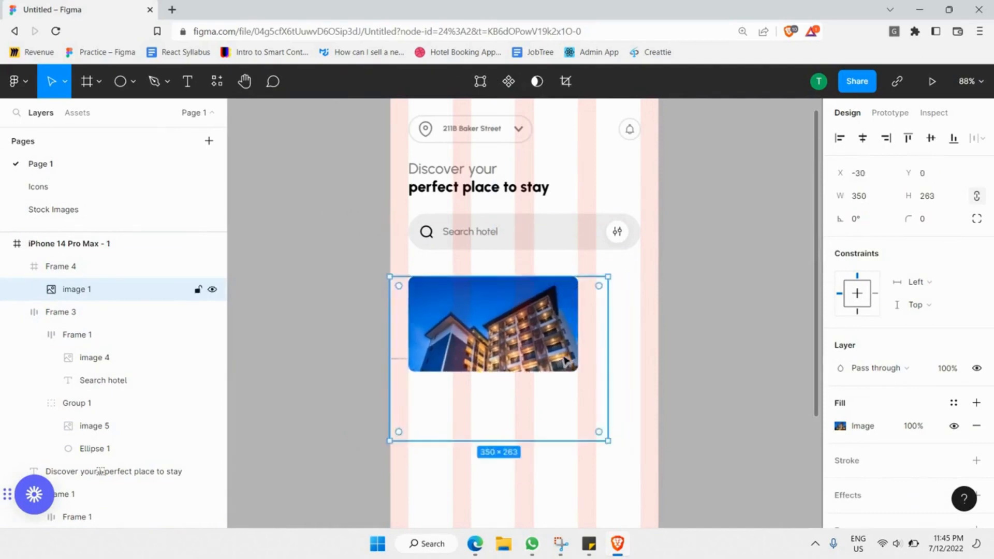
{"action": "key", "text": "Up"}
{"action": "key", "text": "Up"}
{"action": "key", "text": "Up"}
{"action": "key", "text": "Up"}
{"action": "key", "text": "Up"}
{"action": "left_click_drag", "start_coordinate": [603, 274], "coordinate": [594, 278]}
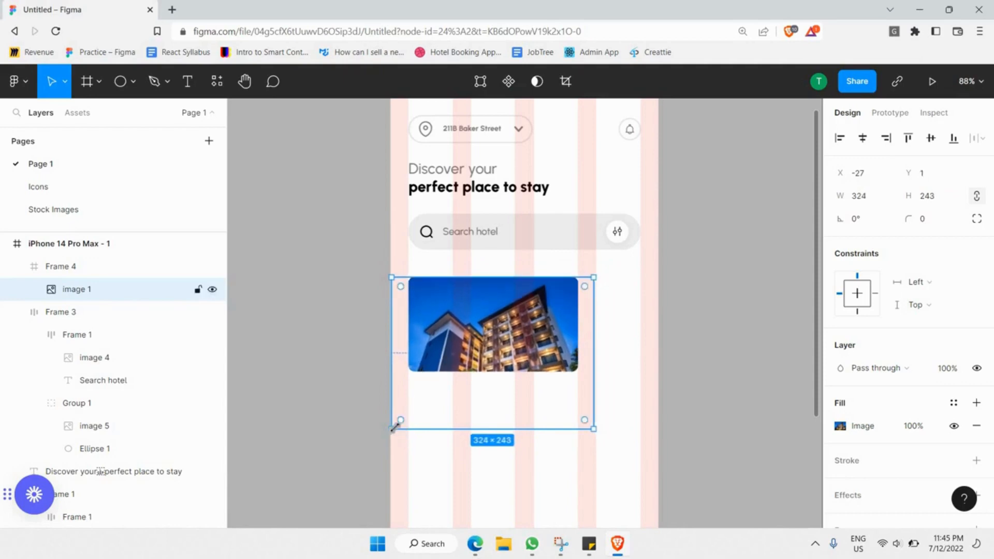
{"action": "left_click_drag", "start_coordinate": [394, 427], "coordinate": [409, 417]}
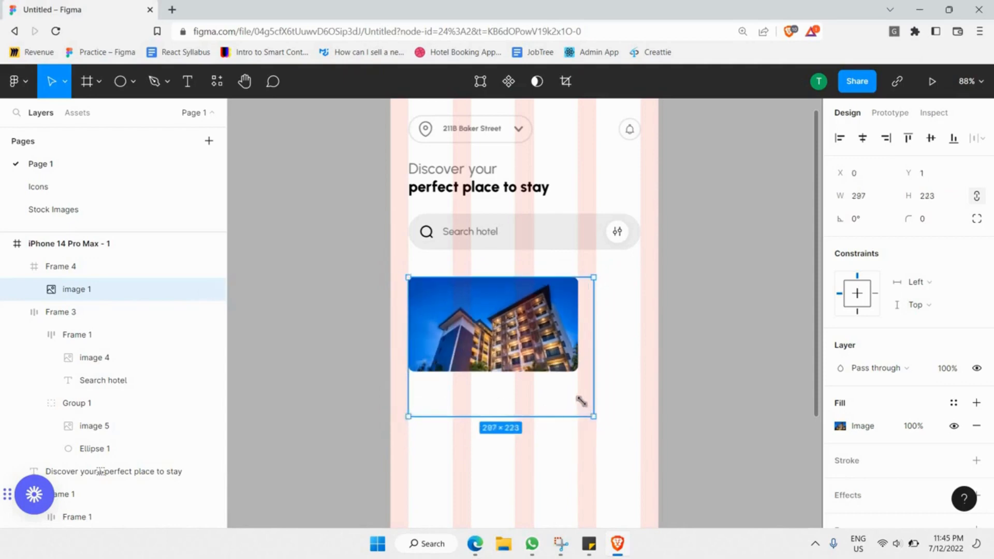
{"action": "left_click_drag", "start_coordinate": [594, 416], "coordinate": [579, 405]}
Nudge the hotel image down within its frame to Y -13.
{"action": "left_click", "coordinate": [518, 255]}
{"action": "scroll", "coordinate": [519, 256], "scroll_direction": "up", "scroll_amount": 4}
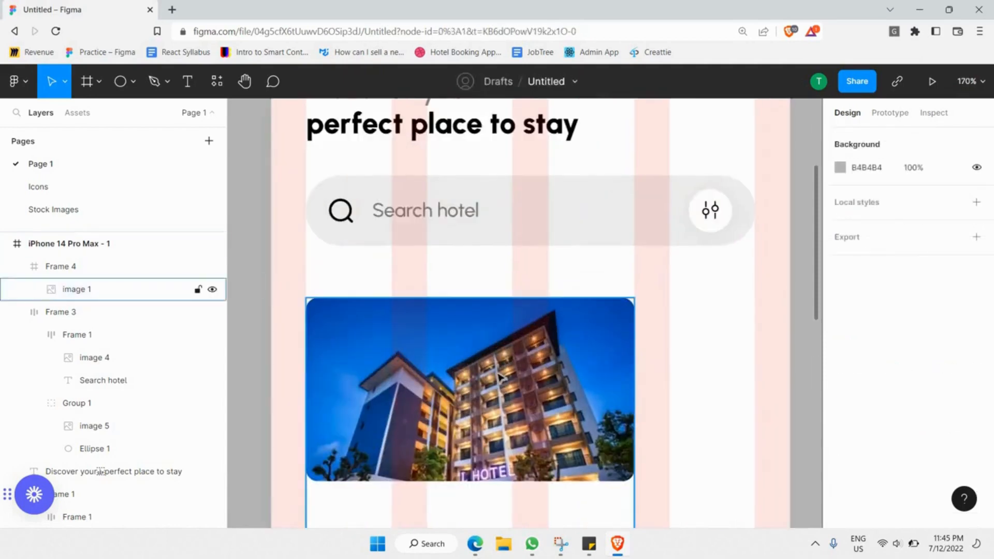
{"action": "left_click", "coordinate": [500, 377]}
{"action": "double_click", "coordinate": [499, 377]}
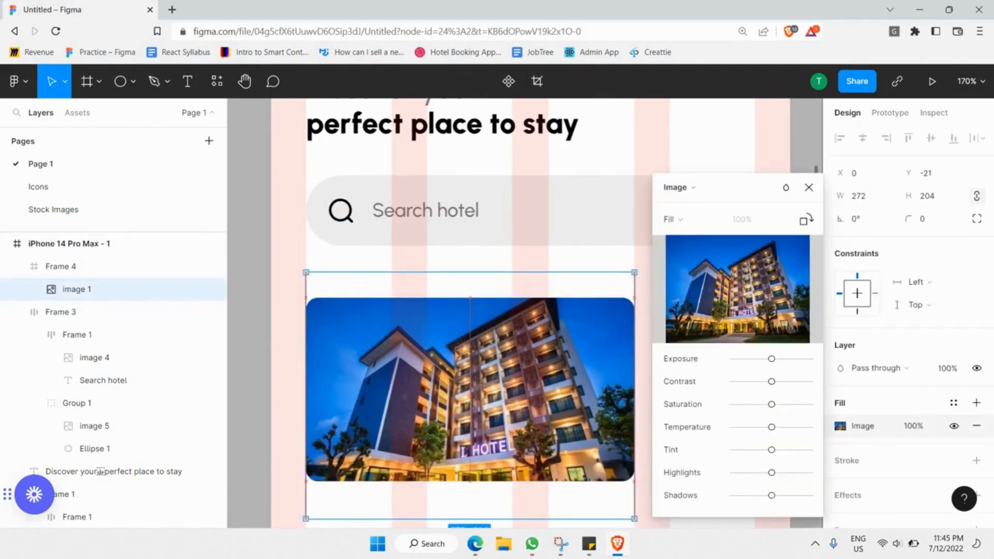
{"action": "key", "text": "Down"}
{"action": "key", "text": "Down"}
{"action": "key", "text": "Down"}
{"action": "key", "text": "Down"}
{"action": "key", "text": "Down"}
{"action": "key", "text": "Down"}
{"action": "key", "text": "Down"}
{"action": "key", "text": "Down"}
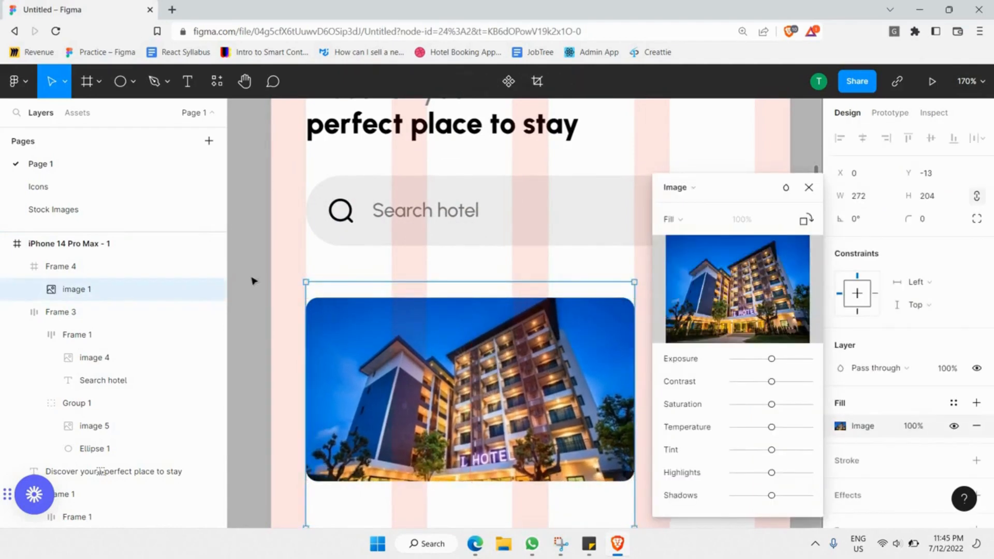
{"action": "key", "text": "Escape"}
Draw a rectangle about 272 × 110 over the lower part of the hotel image inside its frame.
{"action": "scroll", "coordinate": [253, 283], "scroll_direction": "down", "scroll_amount": 5}
{"action": "scroll", "coordinate": [380, 293], "scroll_direction": "up", "scroll_amount": 3}
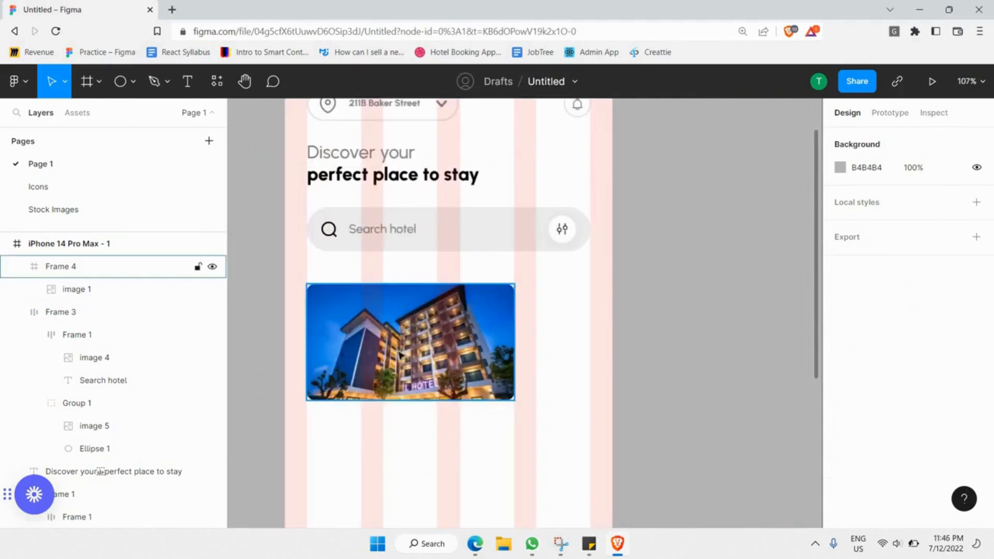
{"action": "scroll", "coordinate": [406, 297], "scroll_direction": "up", "scroll_amount": 3}
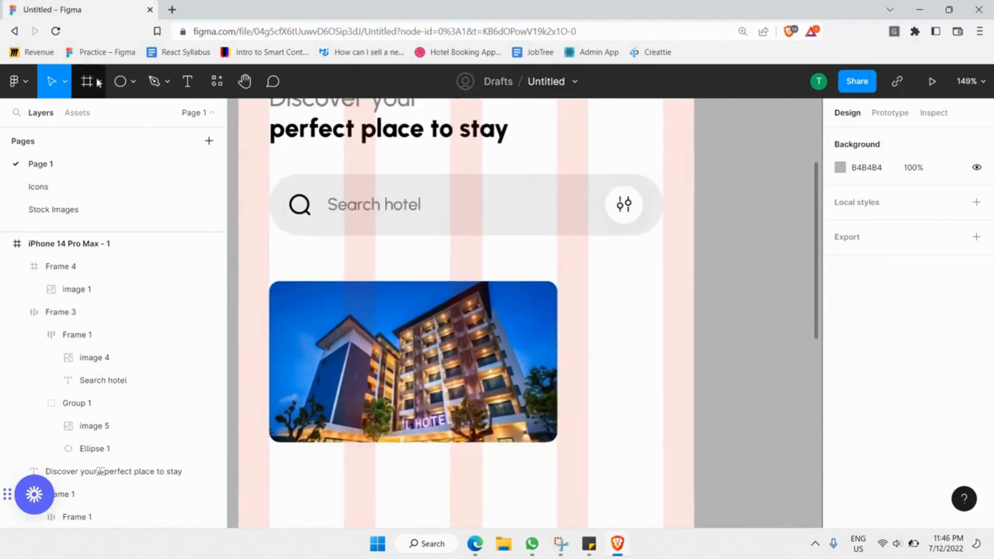
{"action": "left_click", "coordinate": [97, 82]}
{"action": "left_click", "coordinate": [133, 81]}
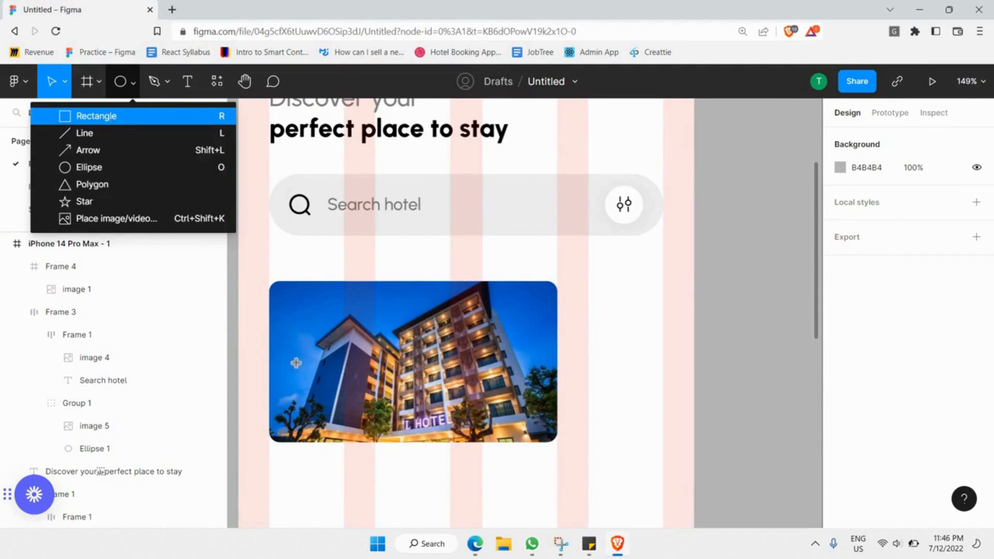
{"action": "key", "text": "r"}
{"action": "scroll", "coordinate": [270, 346], "scroll_direction": "down", "scroll_amount": 2}
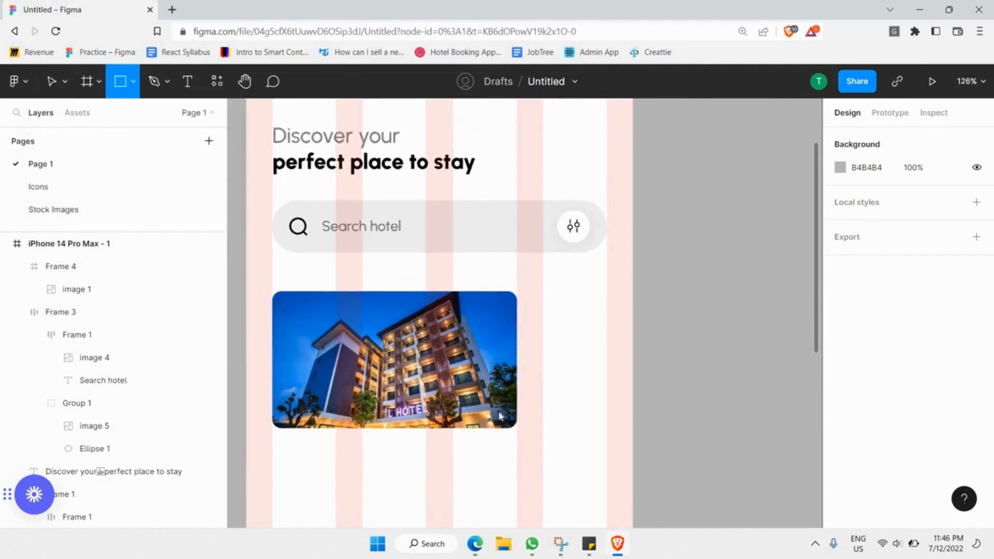
{"action": "mouse_move", "coordinate": [273, 343]}
{"action": "left_mouse_down"}
{"action": "mouse_move", "coordinate": [516, 426]}
{"action": "mouse_move", "coordinate": [517, 443]}
{"action": "left_mouse_up"}
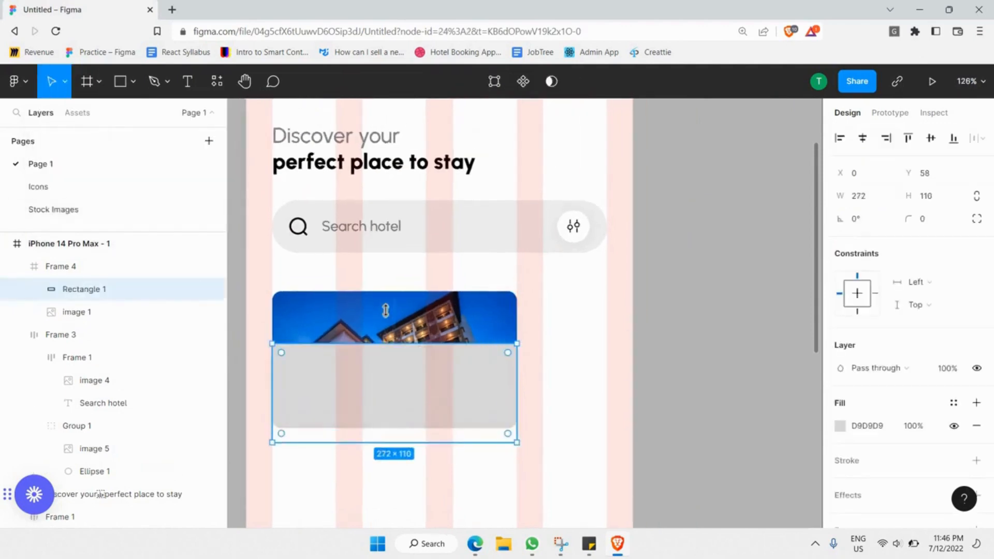
Stretch the rectangle to about 284 × 181 so it covers the whole hotel image and extends past its edges.
{"action": "left_click_drag", "start_coordinate": [385, 310], "coordinate": [386, 280]}
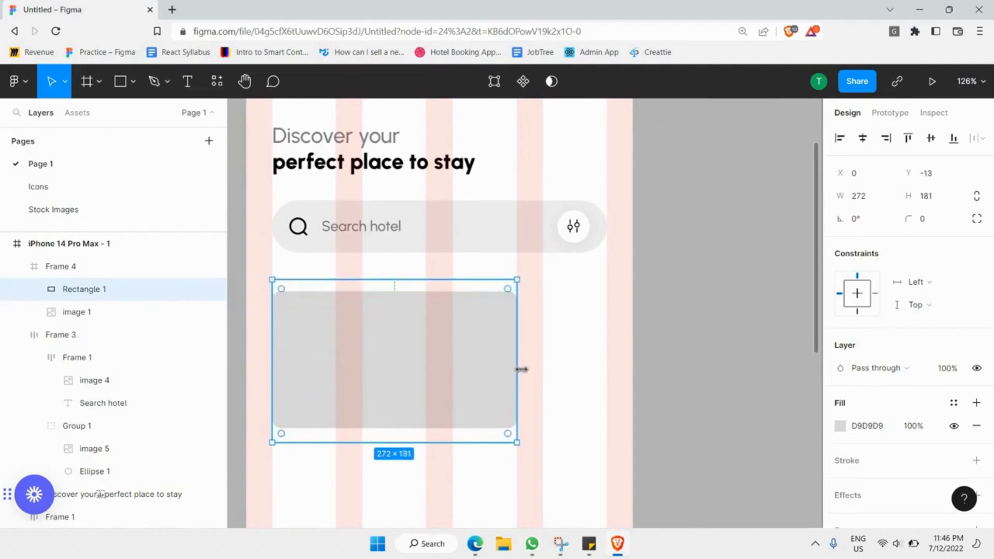
{"action": "left_click_drag", "start_coordinate": [521, 369], "coordinate": [525, 369]}
{"action": "left_click_drag", "start_coordinate": [262, 361], "coordinate": [255, 361]}
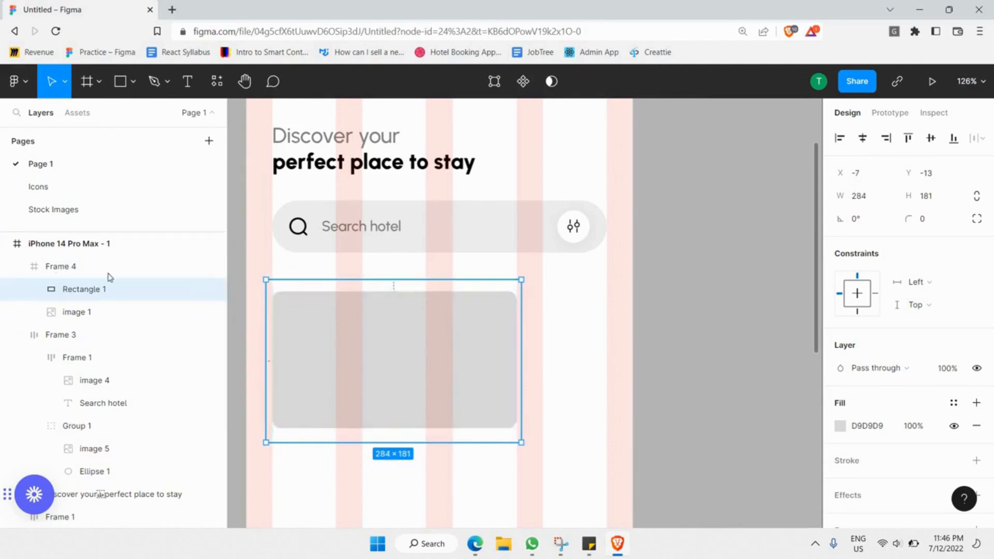
Change the rectangle's fill to a linear gradient and set its opaque stop to black (000000).
{"action": "left_click", "coordinate": [840, 426]}
{"action": "left_click", "coordinate": [676, 158]}
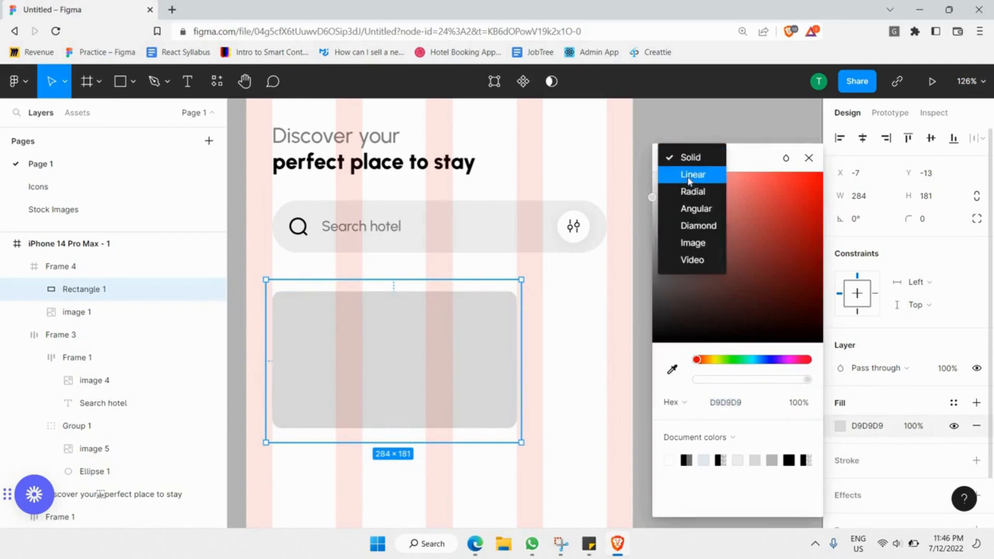
{"action": "left_click", "coordinate": [681, 170]}
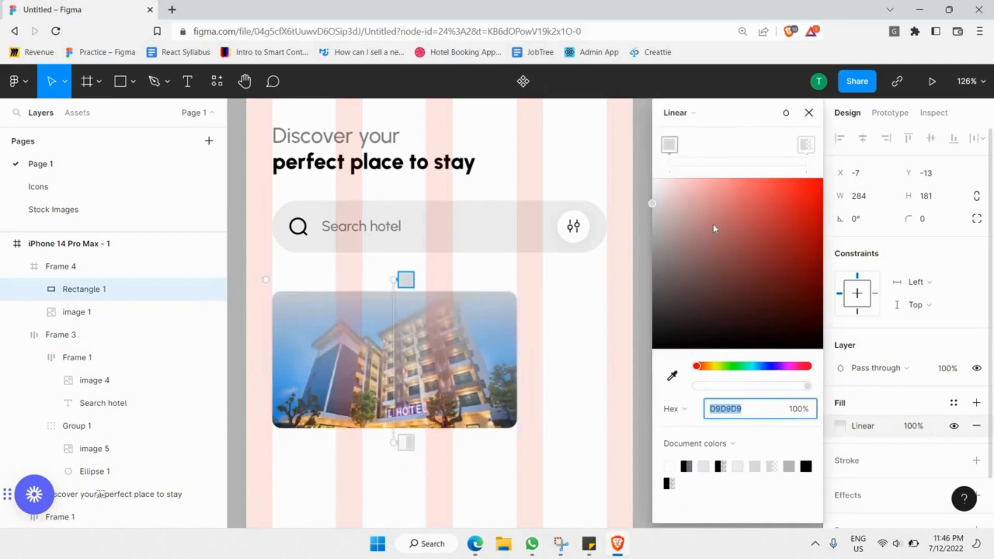
{"action": "left_click", "coordinate": [671, 147]}
{"action": "left_click_drag", "start_coordinate": [655, 346], "coordinate": [527, 381]}
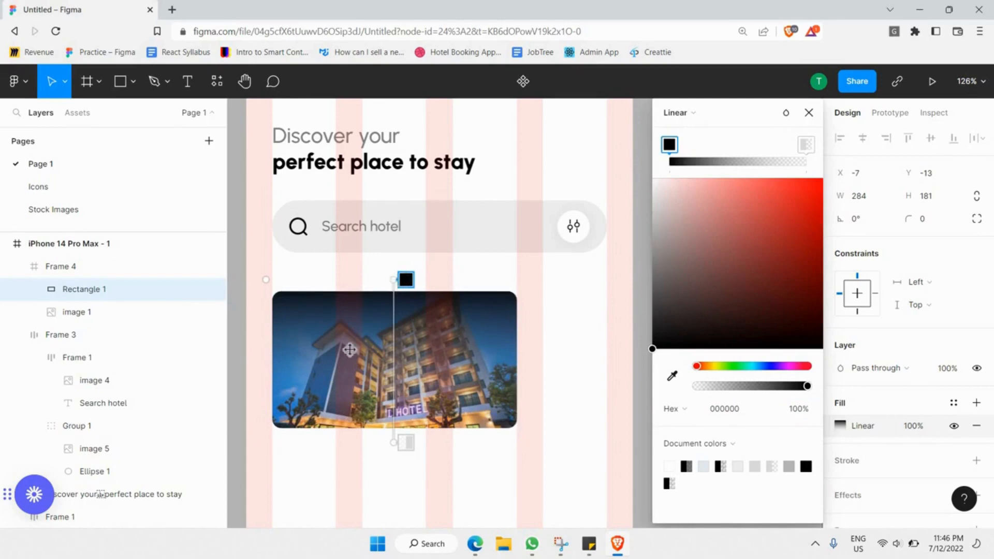
Reverse the gradient so black lies at the image's lower edge, and set the transparent stop's color to white (FFFFFF).
{"action": "left_click_drag", "start_coordinate": [393, 280], "coordinate": [361, 442]}
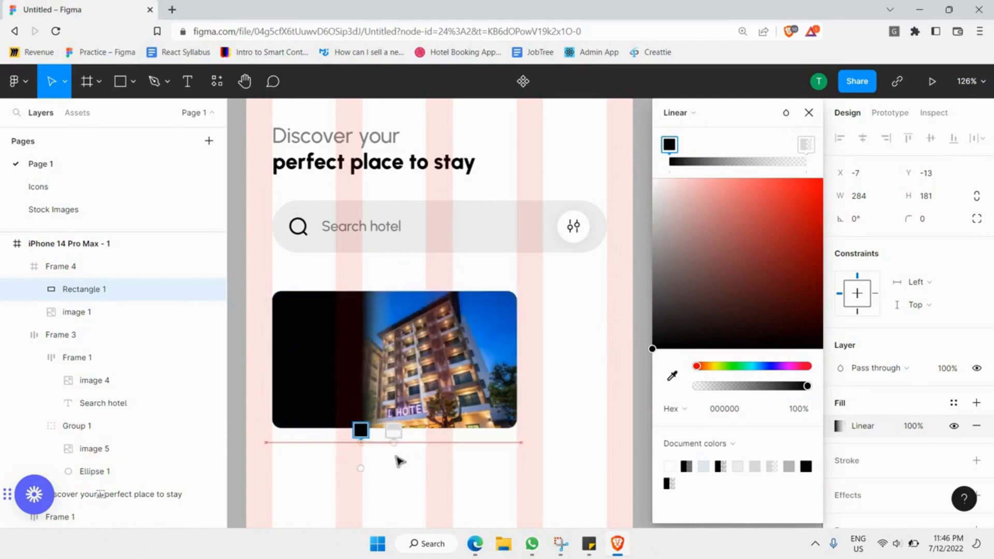
{"action": "left_click_drag", "start_coordinate": [391, 307], "coordinate": [372, 280]}
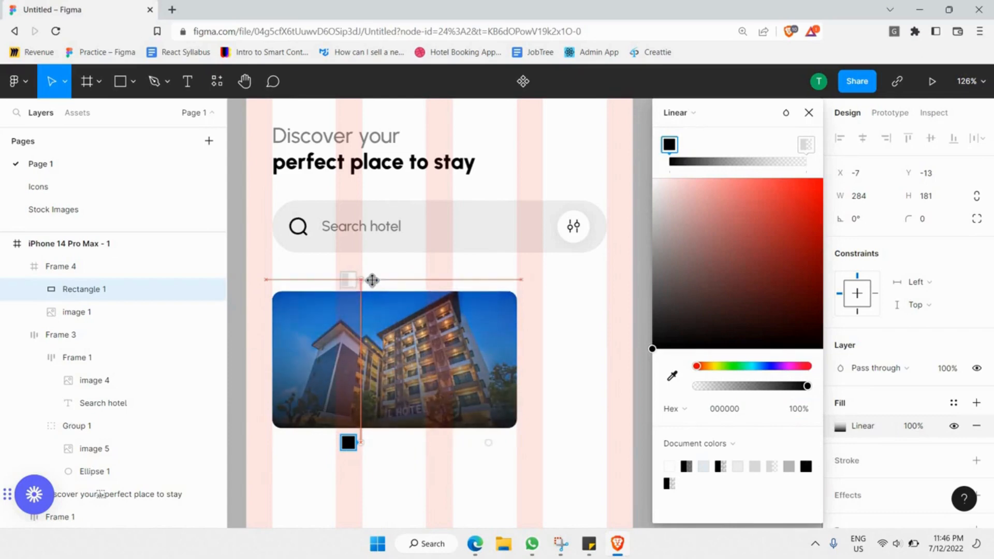
{"action": "left_click", "coordinate": [352, 280]}
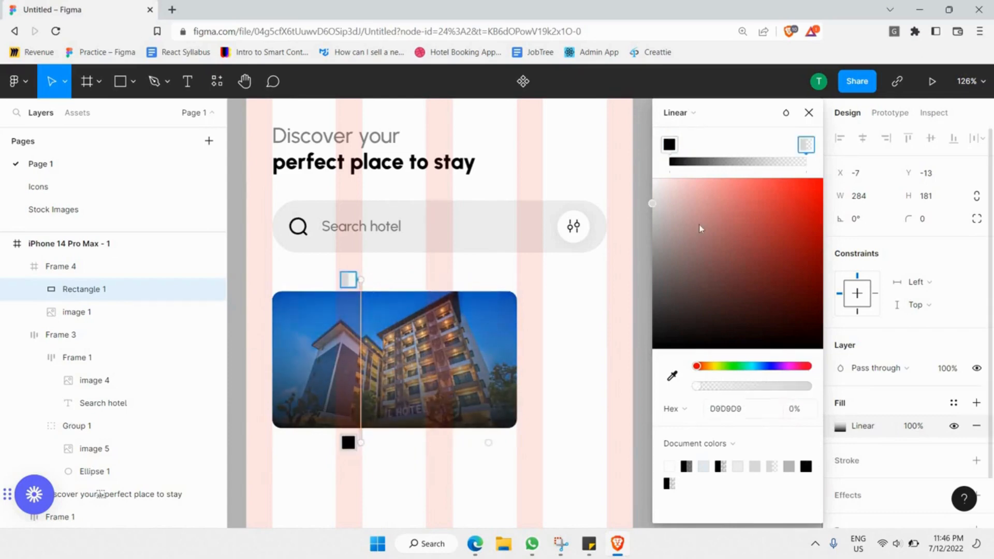
{"action": "left_click_drag", "start_coordinate": [563, 59], "coordinate": [548, 62]}
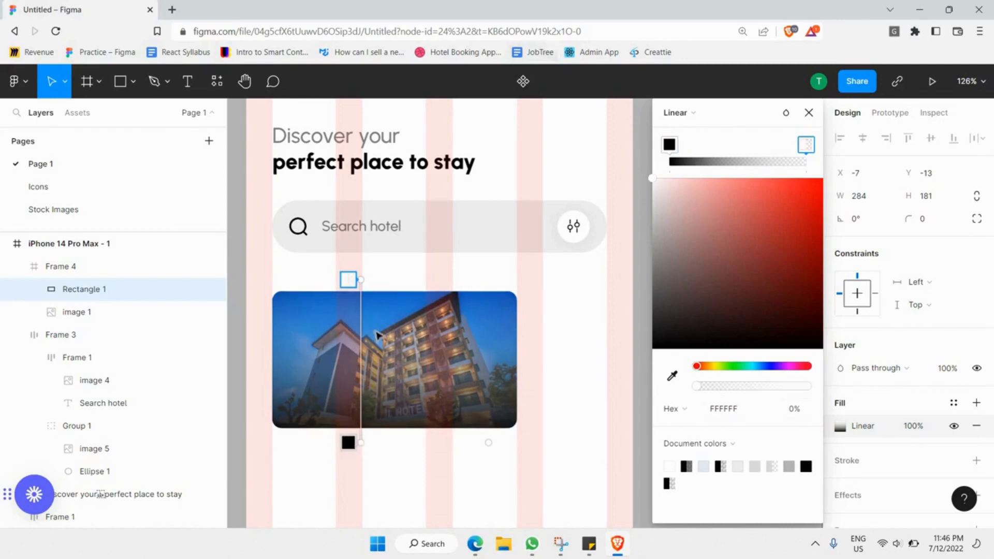
Reposition the overlay gradient's ends and stops so it fades from the image's upper part to black just below its lower edge.
{"action": "mouse_move", "coordinate": [361, 313]}
{"action": "left_mouse_down"}
{"action": "mouse_move", "coordinate": [354, 461]}
{"action": "mouse_move", "coordinate": [371, 422]}
{"action": "mouse_move", "coordinate": [378, 460]}
{"action": "mouse_move", "coordinate": [363, 439]}
{"action": "left_mouse_up"}
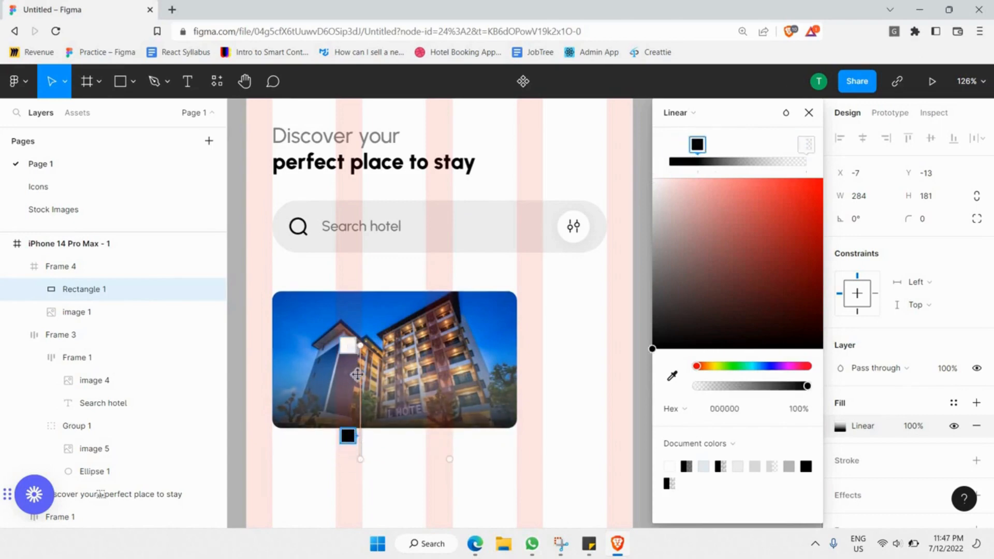
{"action": "left_click_drag", "start_coordinate": [348, 345], "coordinate": [348, 381]}
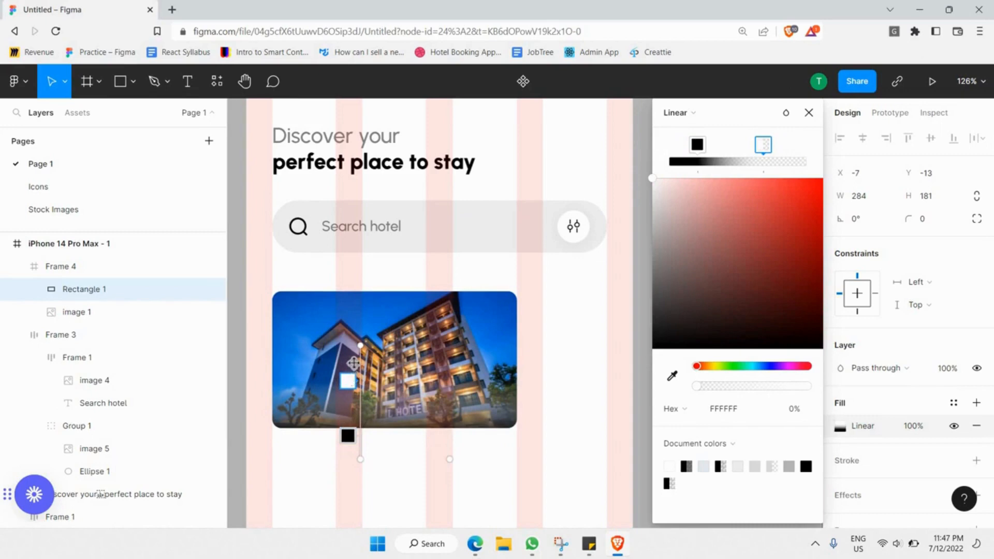
{"action": "left_click_drag", "start_coordinate": [353, 381], "coordinate": [353, 364]}
{"action": "left_click_drag", "start_coordinate": [348, 436], "coordinate": [340, 456]}
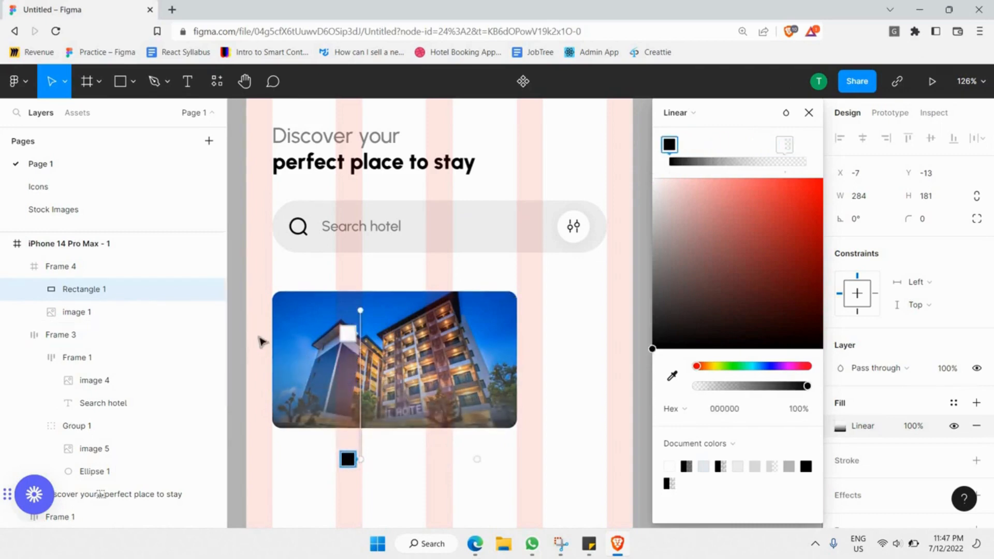
{"action": "key", "text": "Escape"}
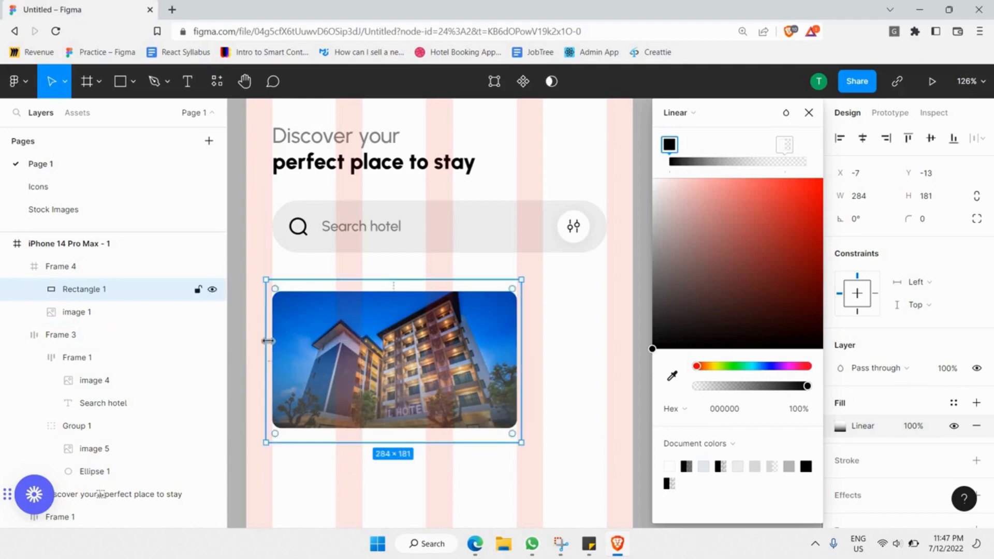
{"action": "left_click", "coordinate": [187, 82]}
{"action": "left_click_drag", "start_coordinate": [320, 289], "coordinate": [405, 414]}
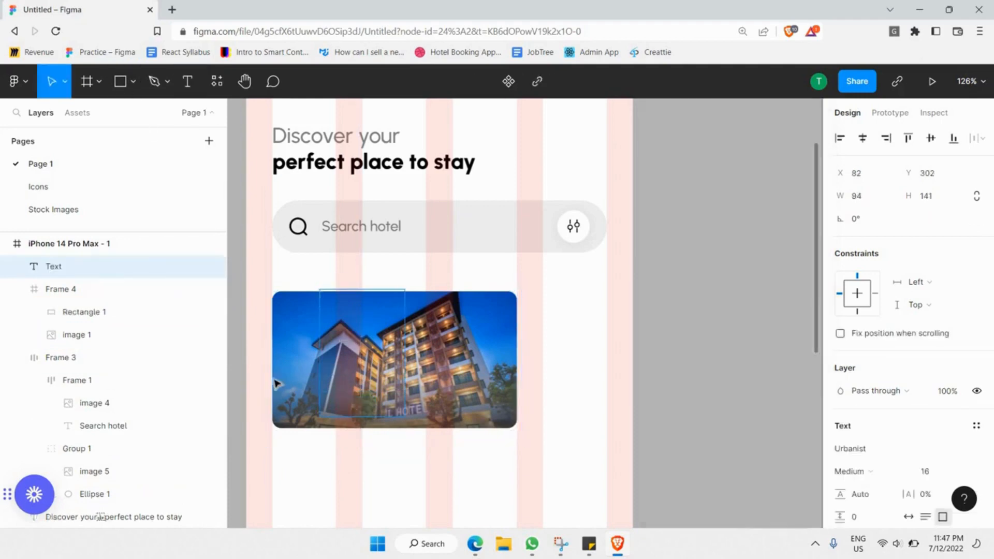
{"action": "key", "text": "ctrl+z"}
Add a text box about 189 × 36 over the lower part of the hotel image, reading "Swiss Hotel".
{"action": "key", "text": "t"}
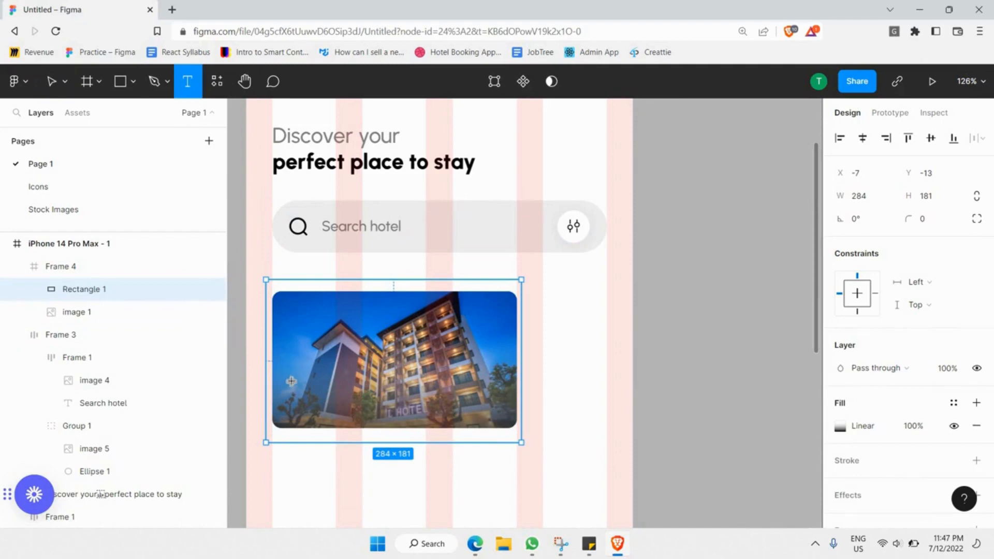
{"action": "left_click_drag", "start_coordinate": [288, 381], "coordinate": [458, 413]}
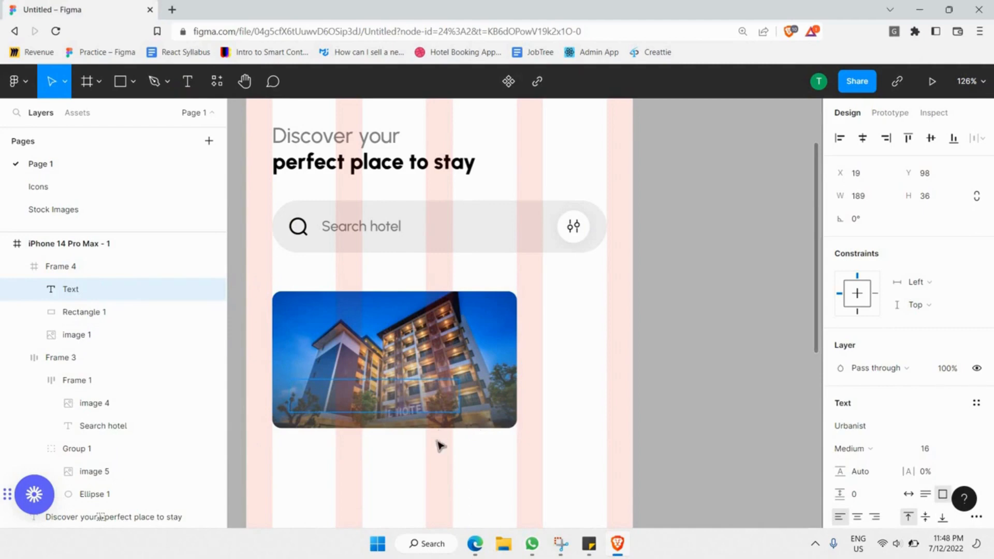
{"action": "type", "text": "Swiss Hotel"}
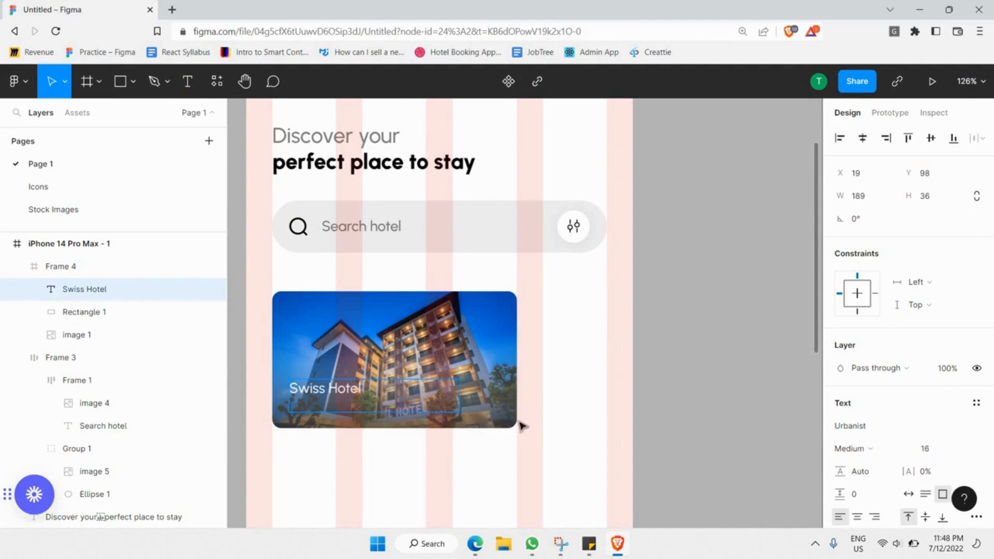
{"action": "scroll", "coordinate": [312, 384], "scroll_direction": "up", "scroll_amount": 5}
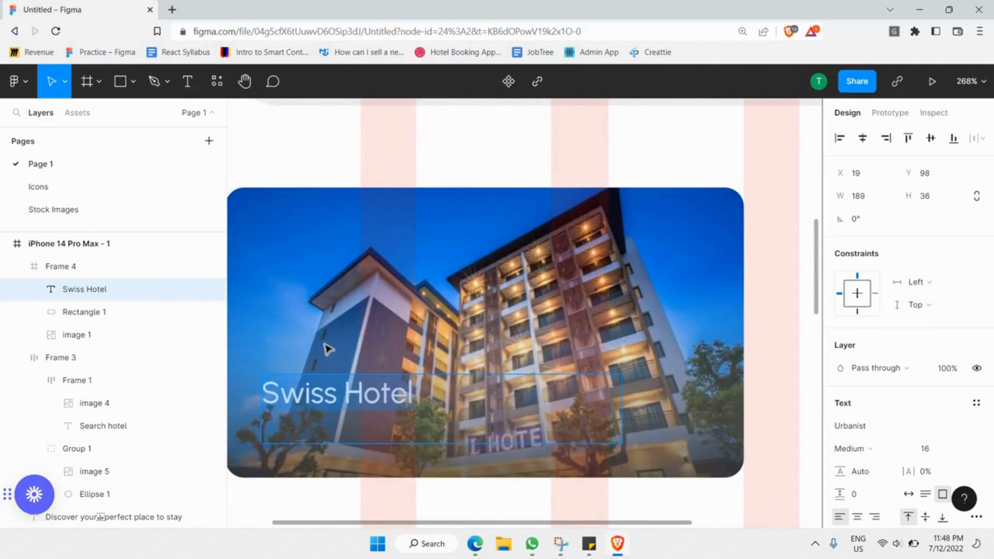
{"action": "scroll", "coordinate": [328, 348], "scroll_direction": "down", "scroll_amount": 3}
{"action": "scroll", "coordinate": [321, 350], "scroll_direction": "left", "scroll_amount": 2}
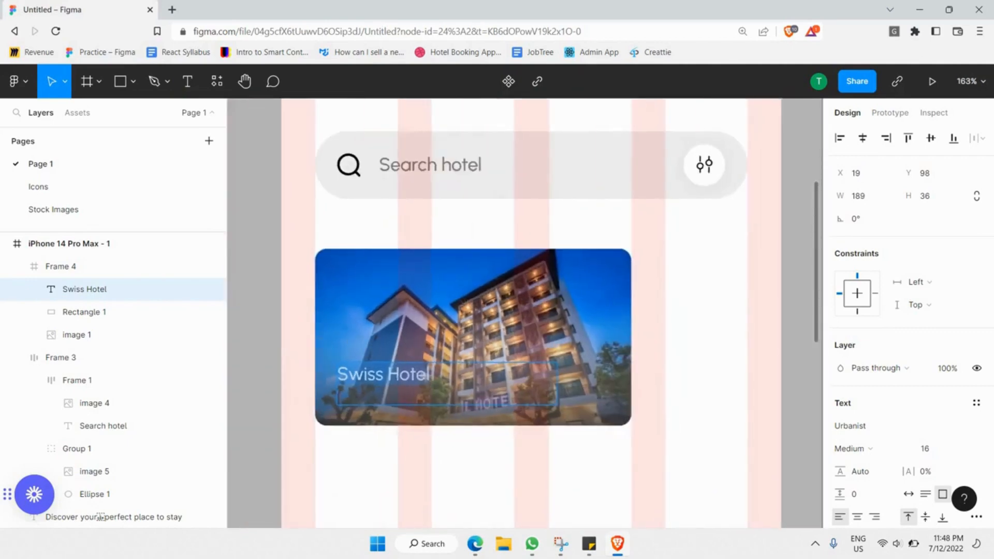
{"action": "scroll", "coordinate": [320, 338], "scroll_direction": "up", "scroll_amount": 2}
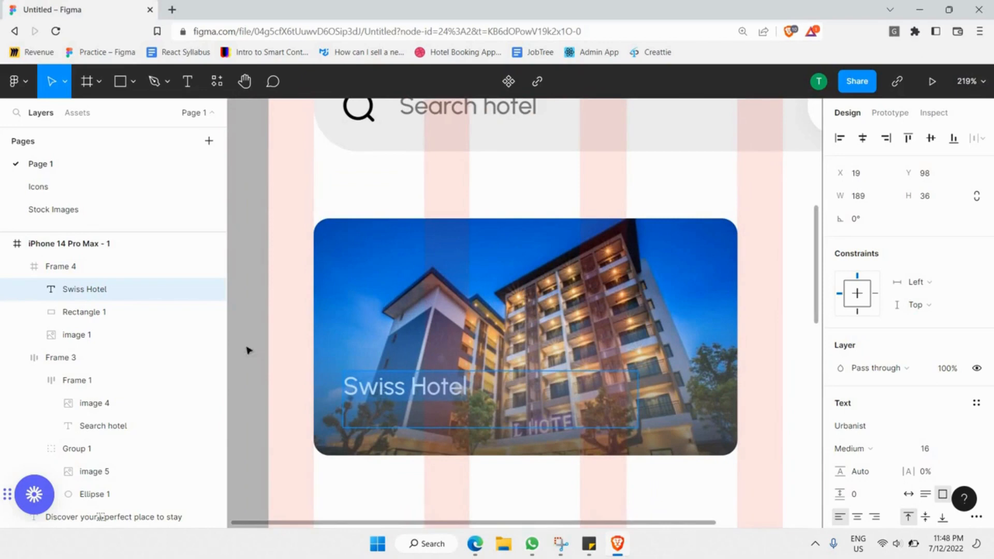
{"action": "key", "text": "Escape"}
Shorten the overlay rectangle's linear gradient so its black end sits closer to the image's lower edge.
{"action": "left_click", "coordinate": [134, 314]}
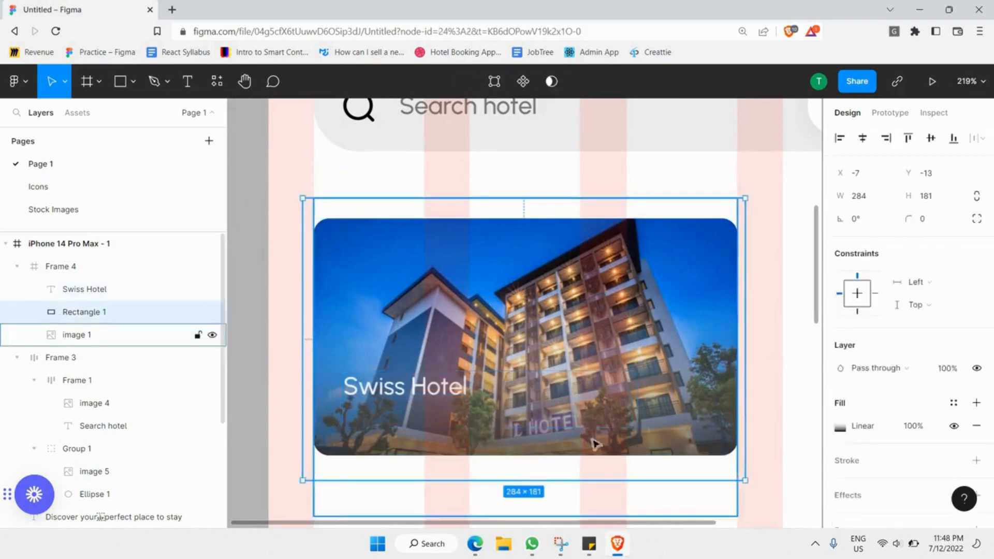
{"action": "left_click", "coordinate": [840, 426]}
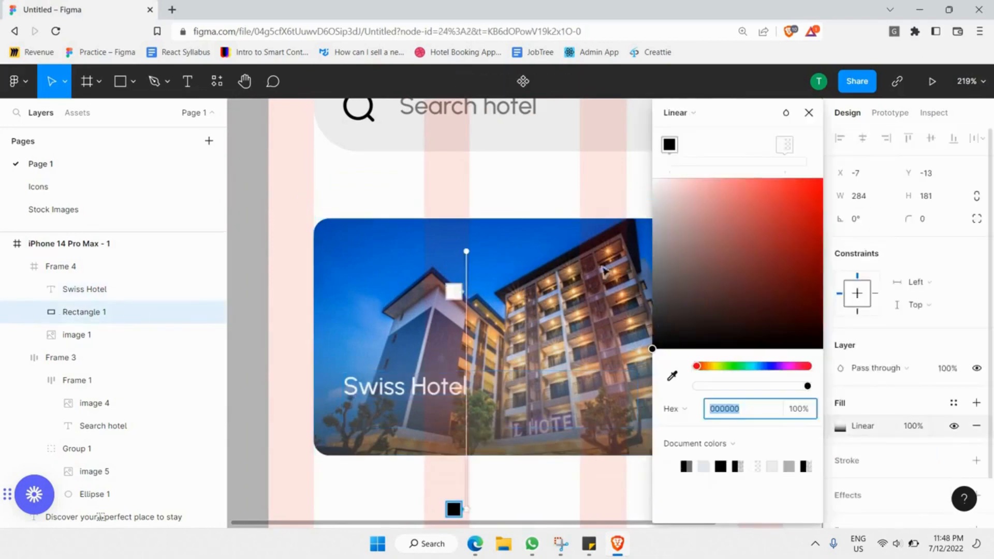
{"action": "left_click_drag", "start_coordinate": [466, 510], "coordinate": [466, 476]}
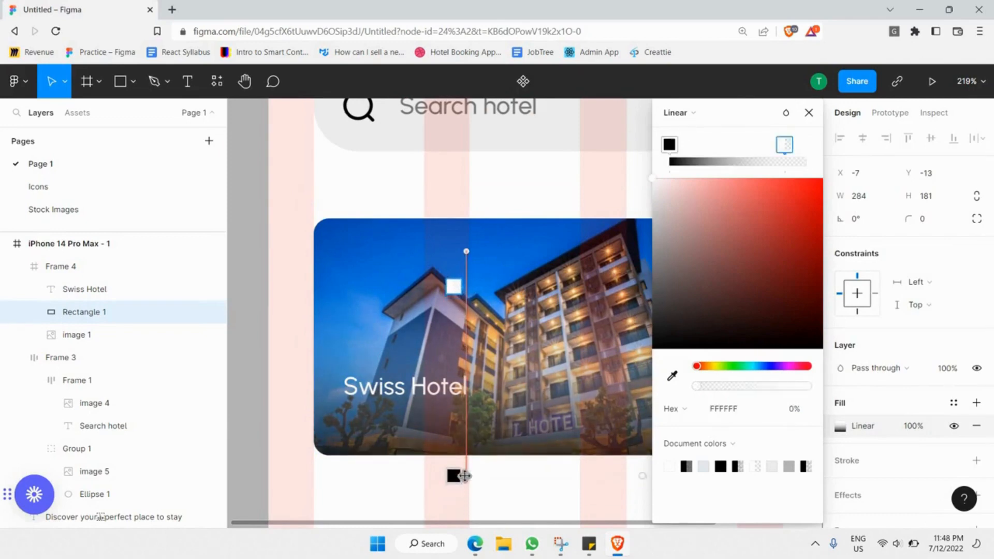
{"action": "left_click", "coordinate": [238, 365]}
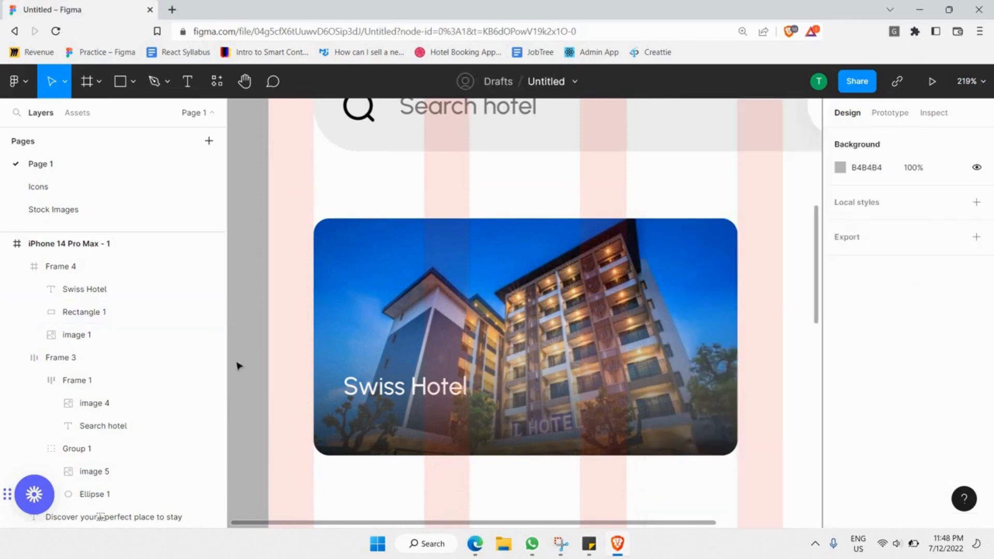
Reduce the "Swiss Hotel" text box to 18 high and place a duplicate of it directly beneath.
{"action": "left_click", "coordinate": [425, 394], "text": "ctrl"}
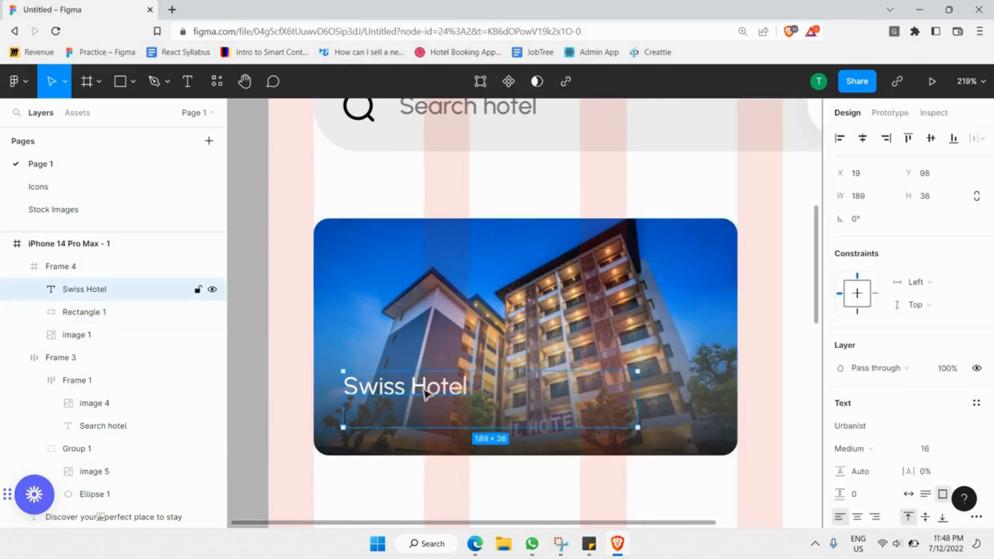
{"action": "double_click", "coordinate": [425, 388]}
{"action": "key", "text": "Escape"}
{"action": "mouse_move", "coordinate": [457, 427]}
{"action": "left_mouse_down"}
{"action": "mouse_move", "coordinate": [456, 404]}
{"action": "mouse_move", "coordinate": [457, 427]}
{"action": "mouse_move", "coordinate": [447, 424]}
{"action": "left_mouse_up"}
{"action": "key", "text": "ctrl+v"}
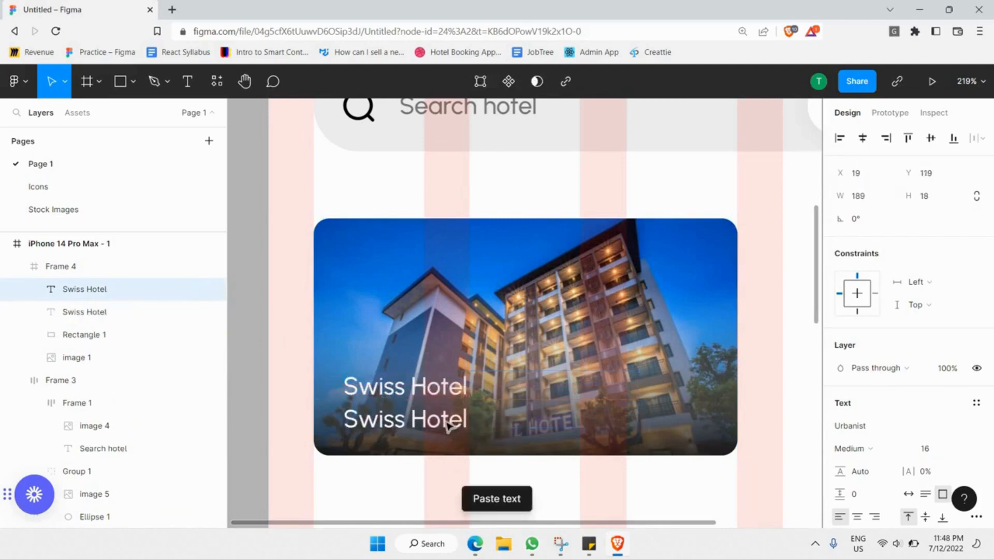
Change the lower text copy to "$300.00" and narrow its text box to 80 wide.
{"action": "double_click", "coordinate": [448, 425]}
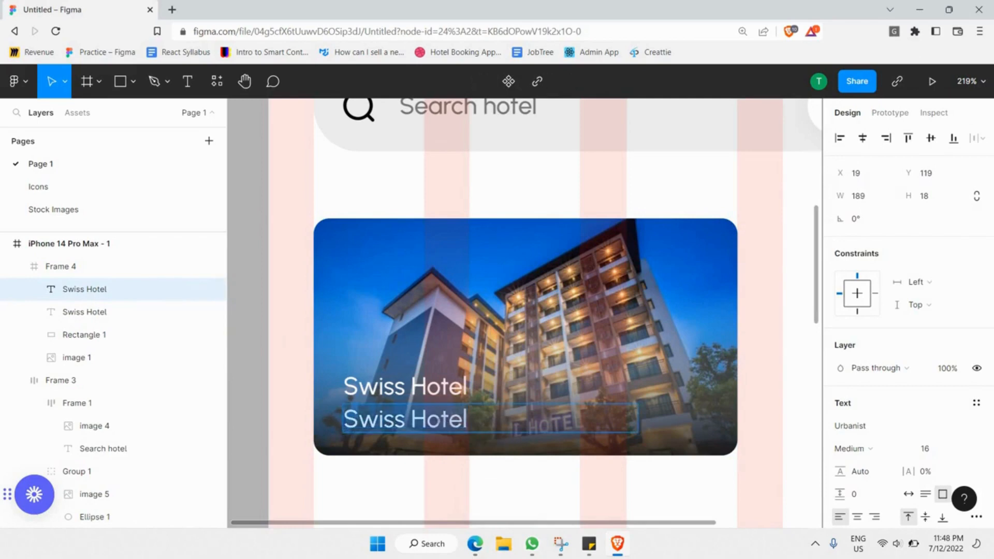
{"action": "type", "text": "$300.00"}
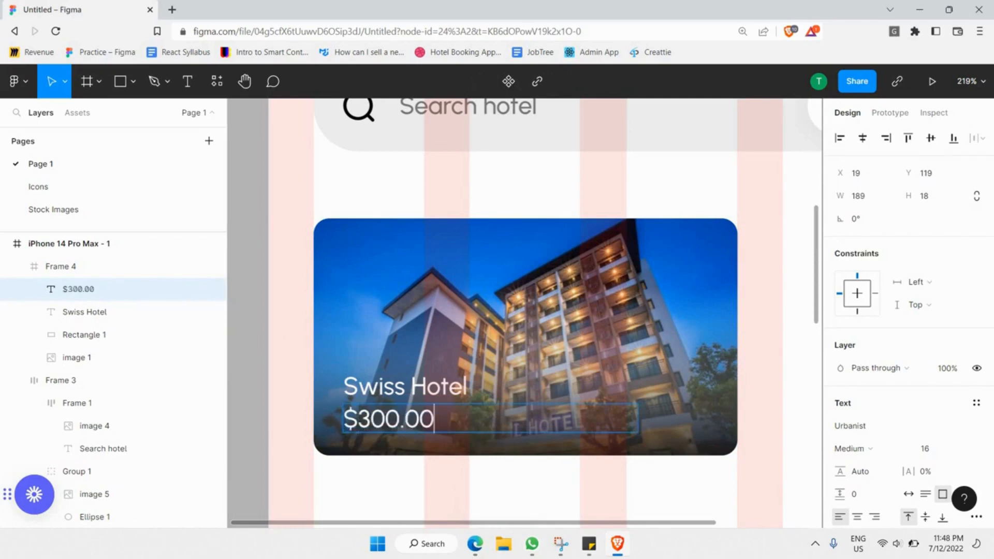
{"action": "double_click", "coordinate": [249, 360]}
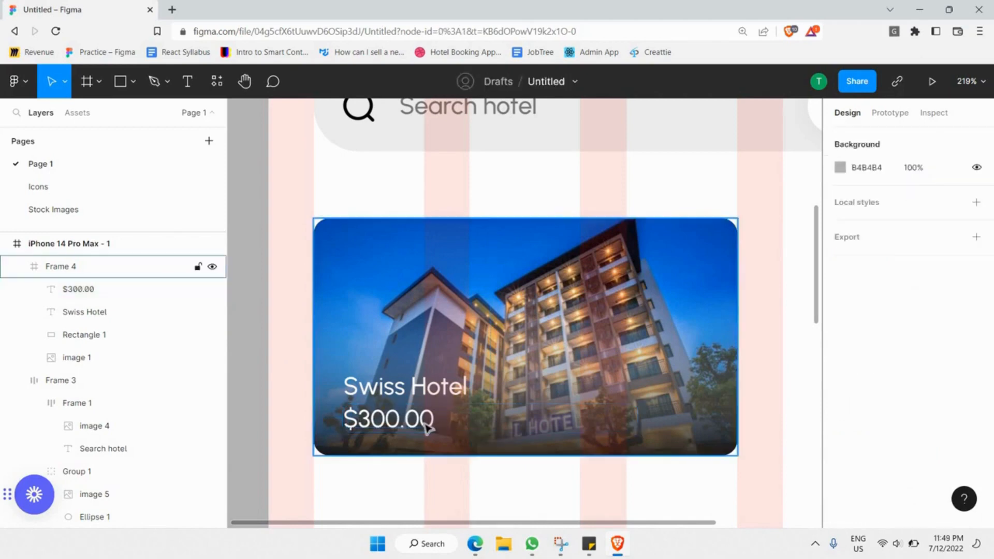
{"action": "double_click", "coordinate": [429, 426]}
{"action": "left_click_drag", "start_coordinate": [639, 420], "coordinate": [468, 420]}
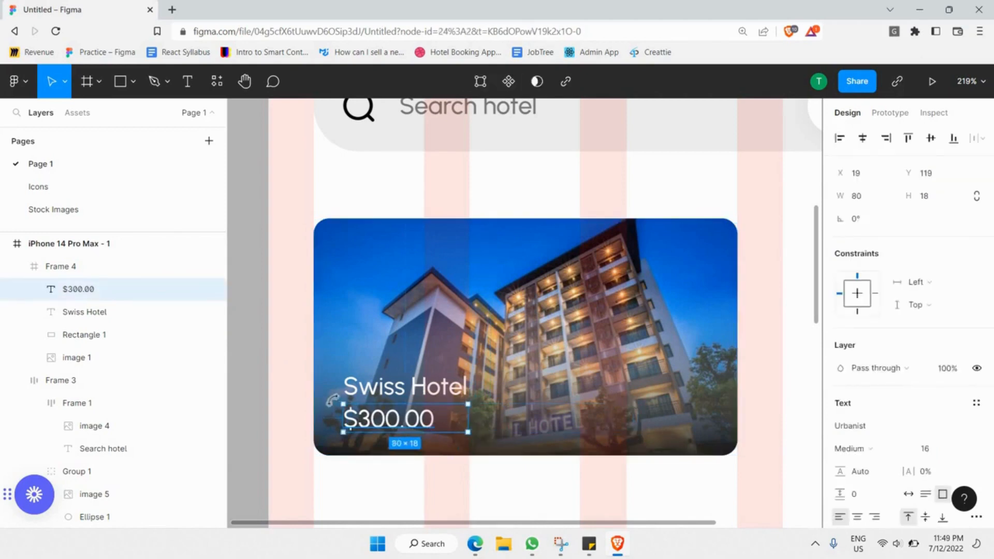
Copy a single yellow star from the star group on the Icons page and paste it into the hotel card on Page 1.
{"action": "left_click", "coordinate": [120, 195]}
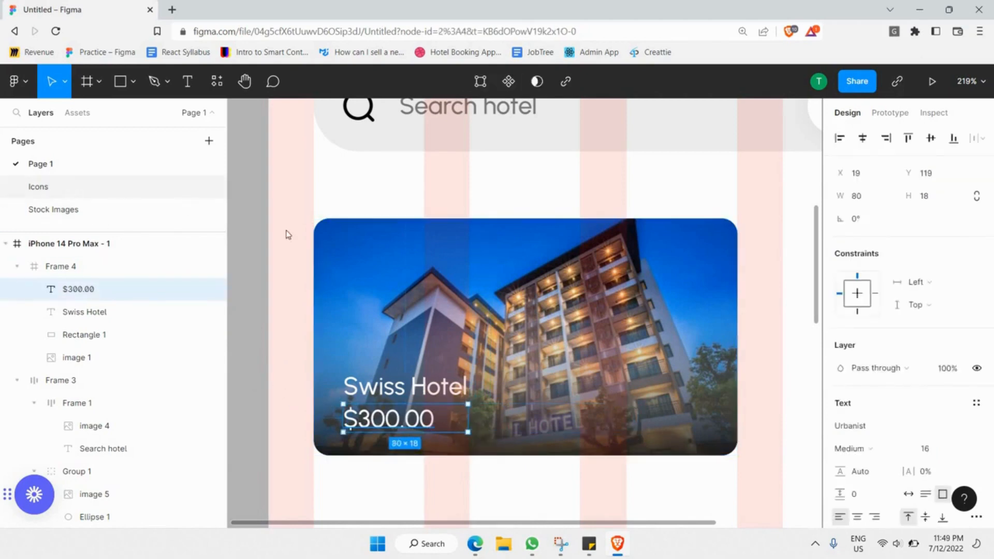
{"action": "scroll", "coordinate": [368, 243], "scroll_direction": "down", "scroll_amount": 6}
{"action": "scroll", "coordinate": [378, 171], "scroll_direction": "up", "scroll_amount": 5}
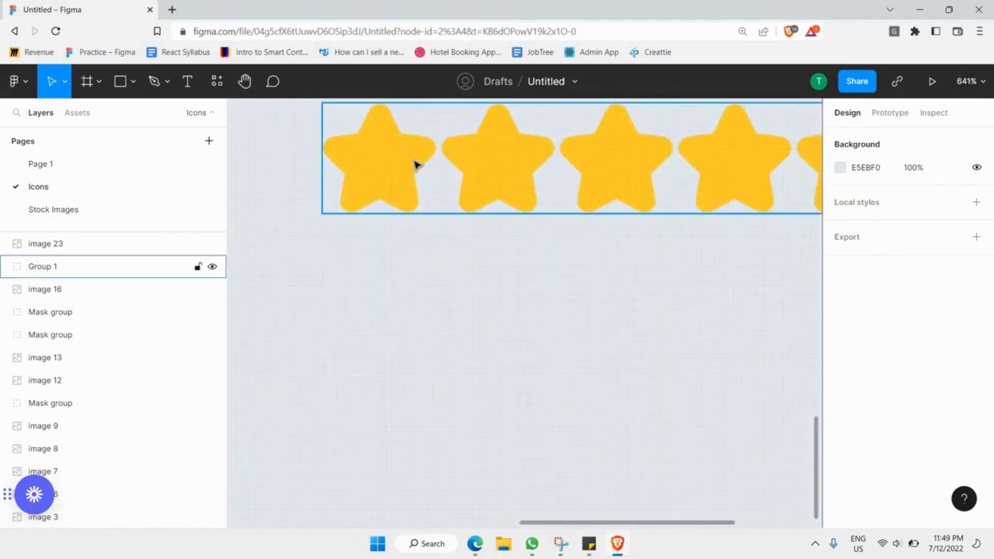
{"action": "scroll", "coordinate": [414, 165], "scroll_direction": "up", "scroll_amount": 1}
{"action": "double_click", "coordinate": [414, 171]}
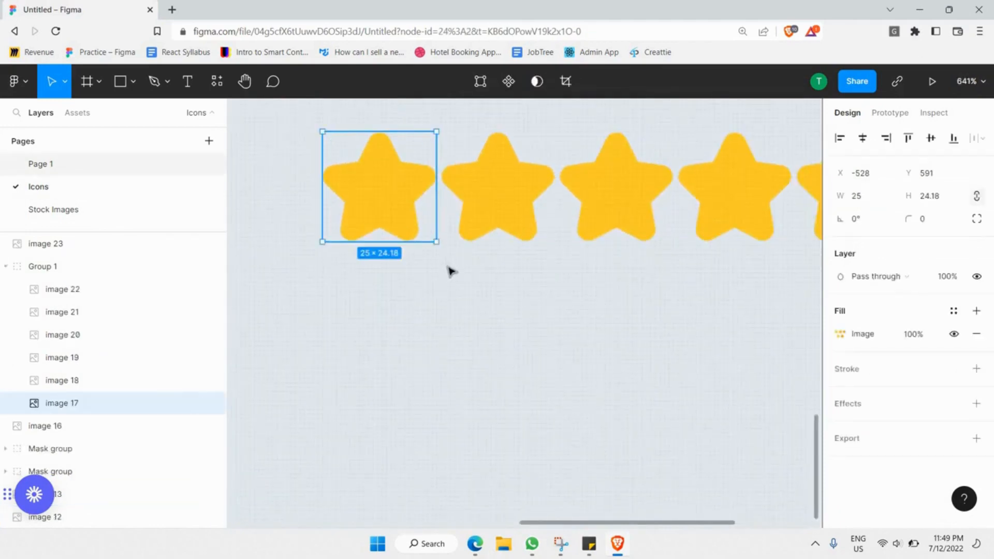
{"action": "key", "text": "ctrl+c"}
{"action": "key", "text": "Page_Up"}
{"action": "key", "text": "ctrl+v"}
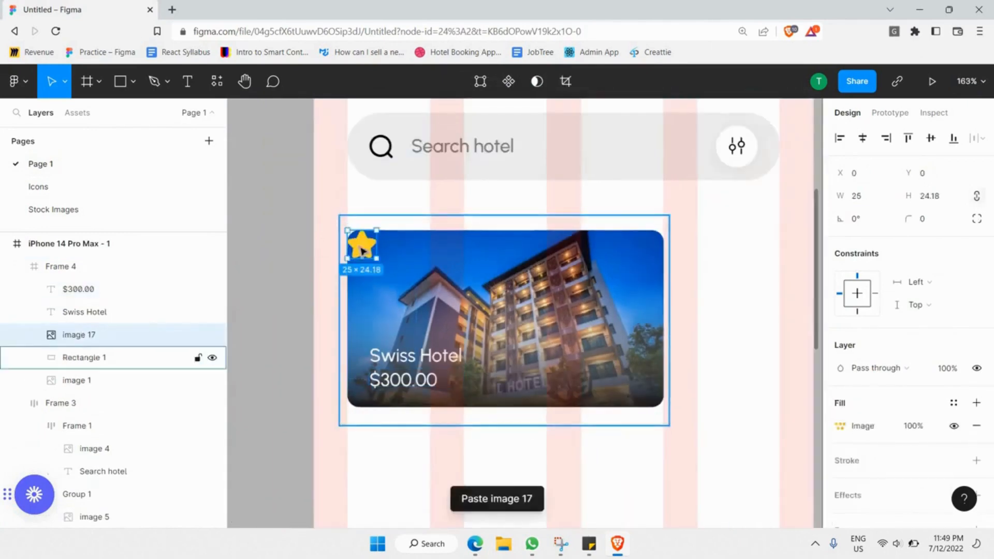
Shrink the star to 10 × 9 and place it in the card's lower-right area, level with the price.
{"action": "left_click_drag", "start_coordinate": [350, 233], "coordinate": [364, 247]}
{"action": "left_click_drag", "start_coordinate": [626, 382], "coordinate": [611, 382]}
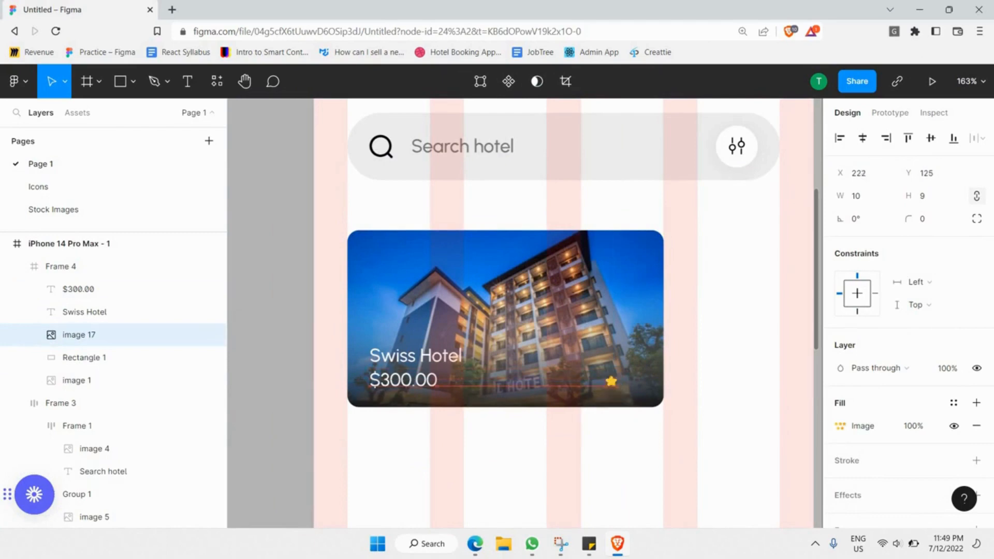
{"action": "scroll", "coordinate": [612, 382], "scroll_direction": "up", "scroll_amount": 2}
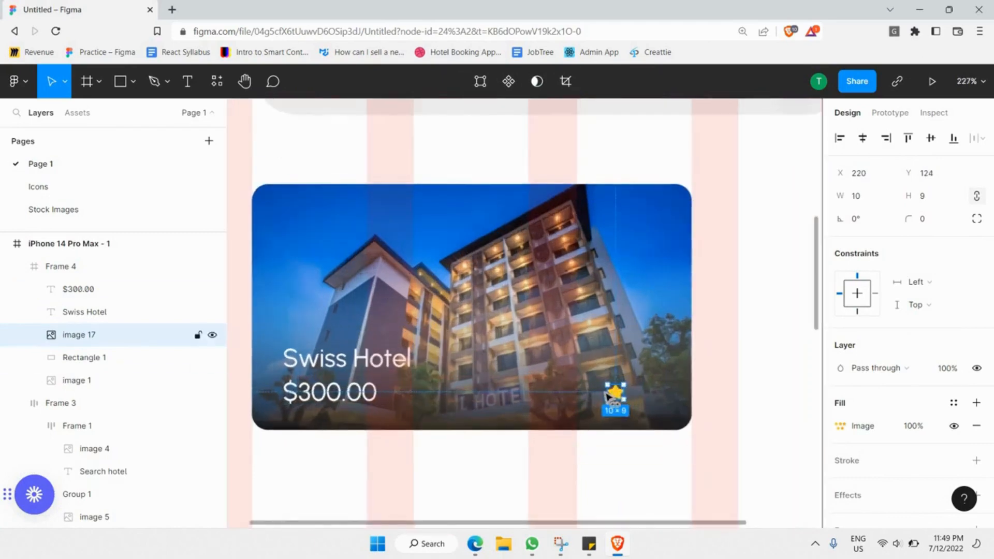
{"action": "key", "text": "Left"}
{"action": "key", "text": "Left"}
{"action": "key", "text": "Left"}
{"action": "key", "text": "Left"}
Duplicate the price text into the card's lower-right corner over the star and change the copy to "4.8".
{"action": "left_click", "coordinate": [339, 393]}
{"action": "key", "text": "ctrl+v"}
{"action": "left_click_drag", "start_coordinate": [551, 407], "coordinate": [615, 402]}
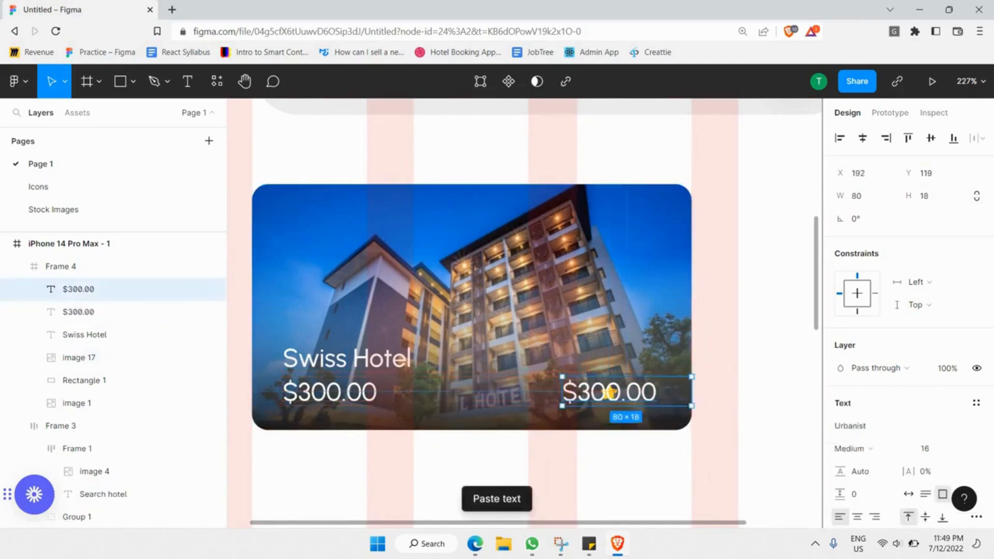
{"action": "key", "text": "Return"}
{"action": "type", "text": "4."}
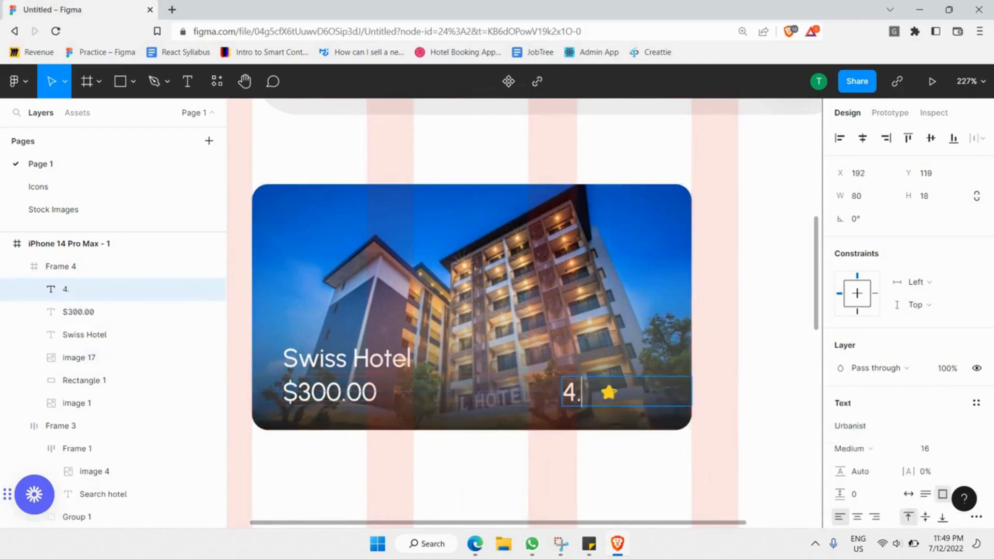
{"action": "type", "text": "8"}
{"action": "key", "text": "Escape"}
Right-align the "4.8" text, narrow its box to about 27 × 18 and inset it from the card's right edge.
{"action": "left_click", "coordinate": [574, 397]}
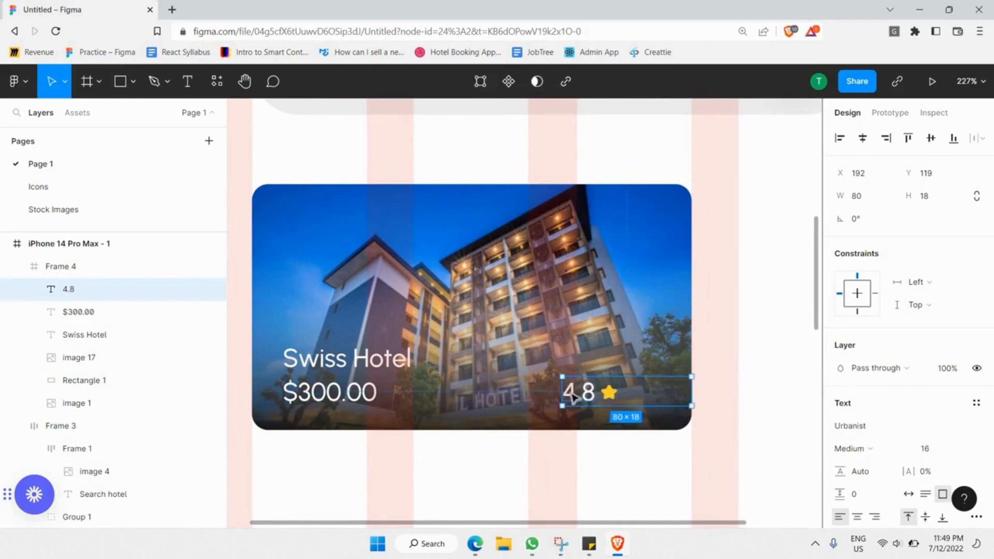
{"action": "scroll", "coordinate": [875, 388], "scroll_direction": "down", "scroll_amount": 3}
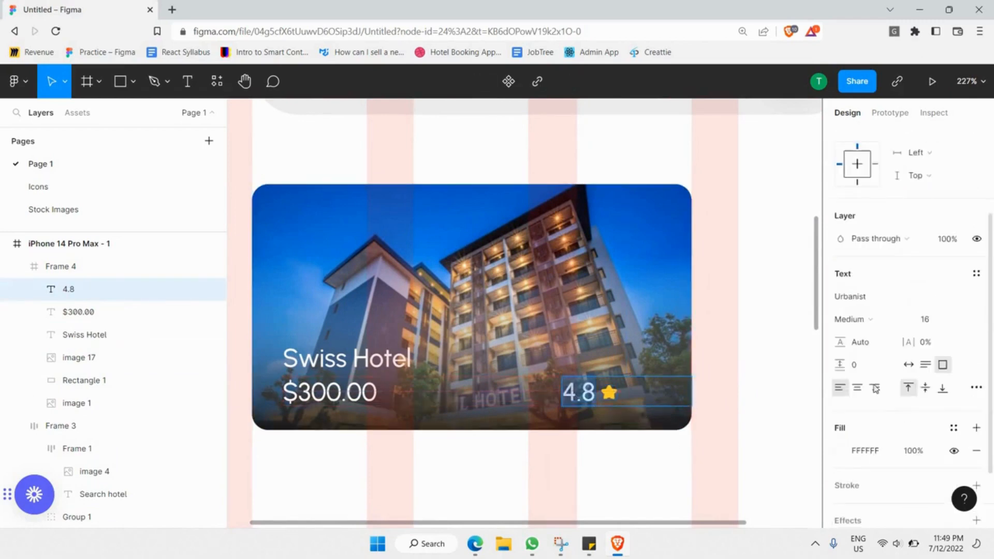
{"action": "left_click", "coordinate": [874, 387]}
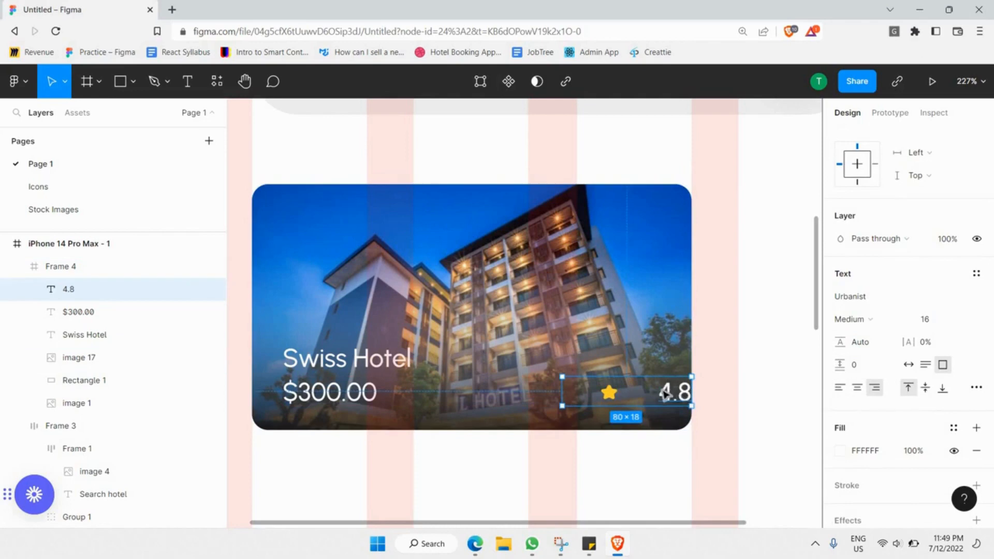
{"action": "scroll", "coordinate": [663, 395], "scroll_direction": "up", "scroll_amount": 3}
{"action": "left_click_drag", "start_coordinate": [486, 401], "coordinate": [622, 411]}
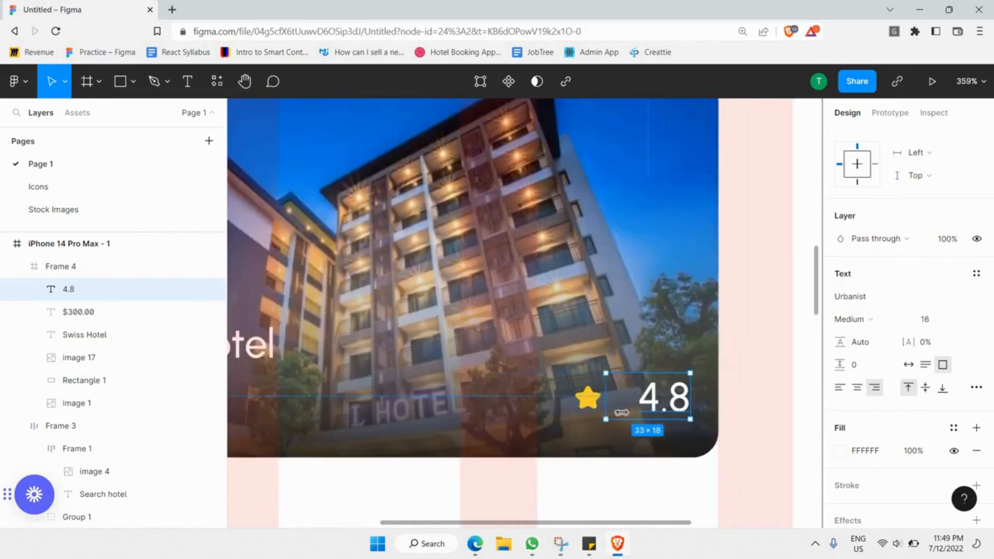
{"action": "scroll", "coordinate": [641, 377], "scroll_direction": "up", "scroll_amount": 1}
{"action": "scroll", "coordinate": [640, 393], "scroll_direction": "down", "scroll_amount": 3}
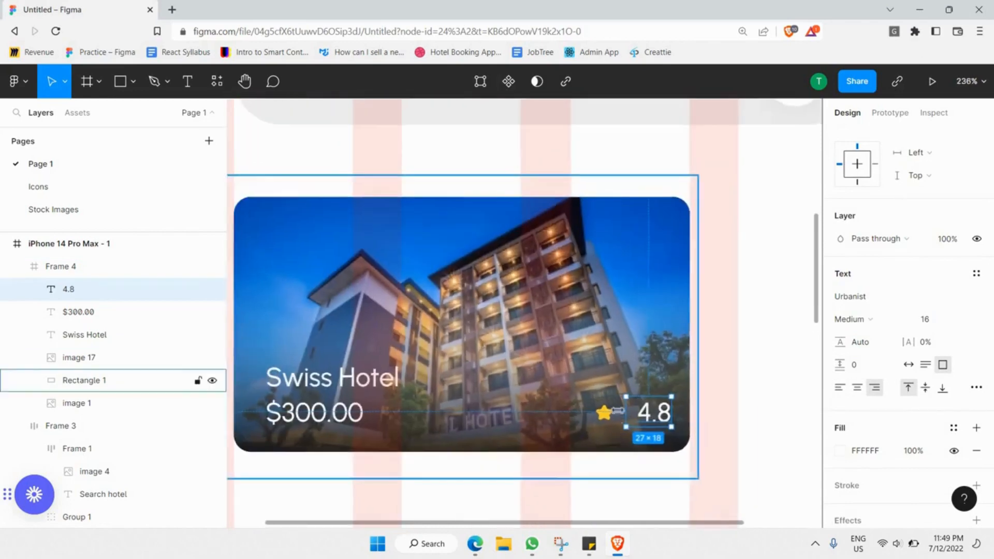
Combine the star and the "4.8" text into a group with horizontal auto layout and centred alignment.
{"action": "scroll", "coordinate": [643, 407], "scroll_direction": "up", "scroll_amount": 3}
{"action": "mouse_move", "coordinate": [622, 420]}
{"action": "left_mouse_down"}
{"action": "mouse_move", "coordinate": [630, 420]}
{"action": "mouse_move", "coordinate": [593, 425]}
{"action": "mouse_move", "coordinate": [625, 425]}
{"action": "left_mouse_up"}
{"action": "left_click", "coordinate": [688, 421], "text": "shift"}
{"action": "scroll", "coordinate": [688, 421], "scroll_direction": "up", "scroll_amount": 3}
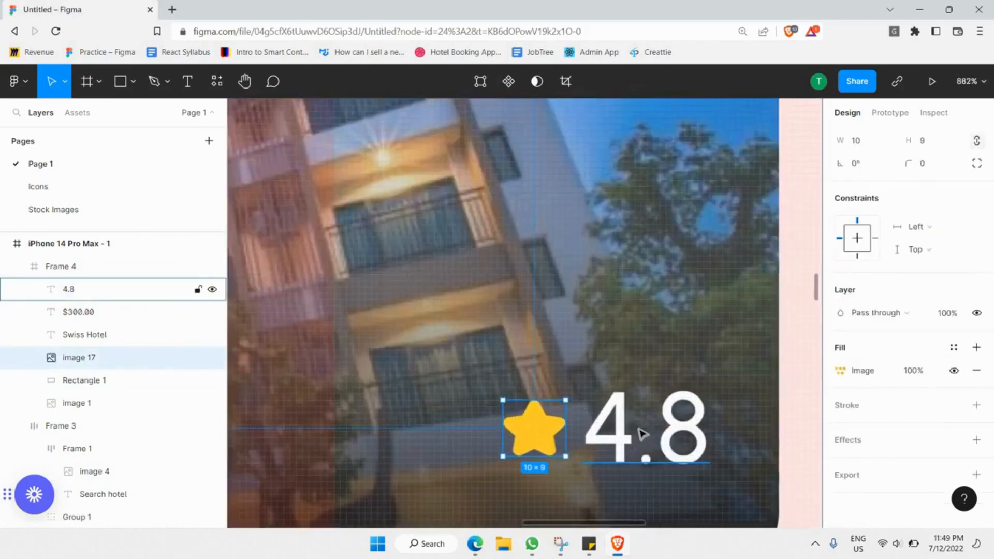
{"action": "scroll", "coordinate": [937, 198], "scroll_direction": "down", "scroll_amount": 2}
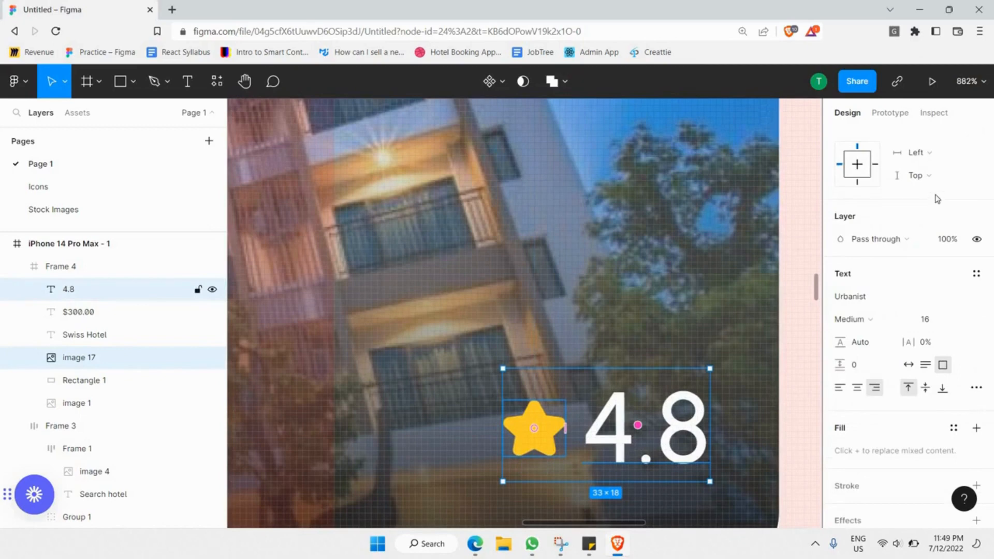
{"action": "right_click", "coordinate": [637, 370]}
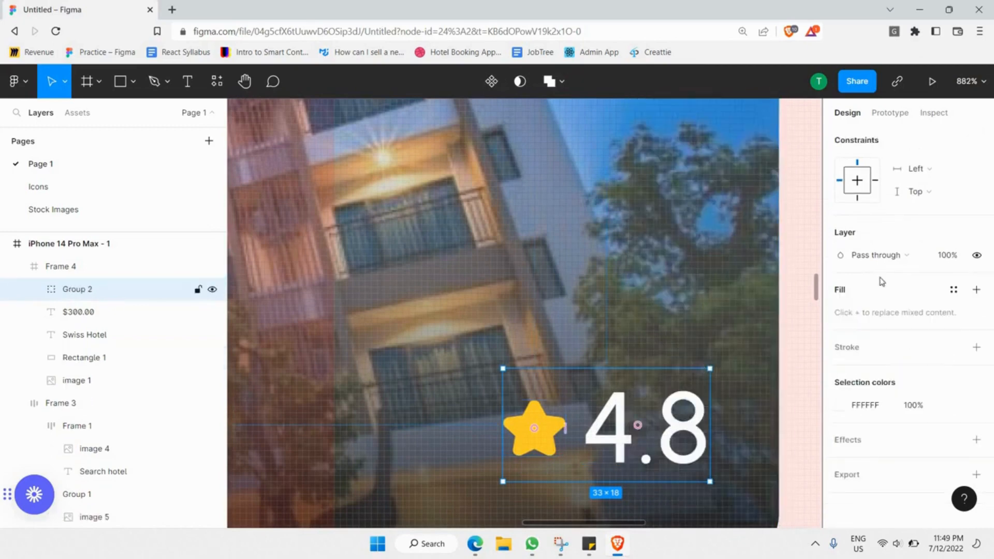
{"action": "key", "text": "ctrl+g"}
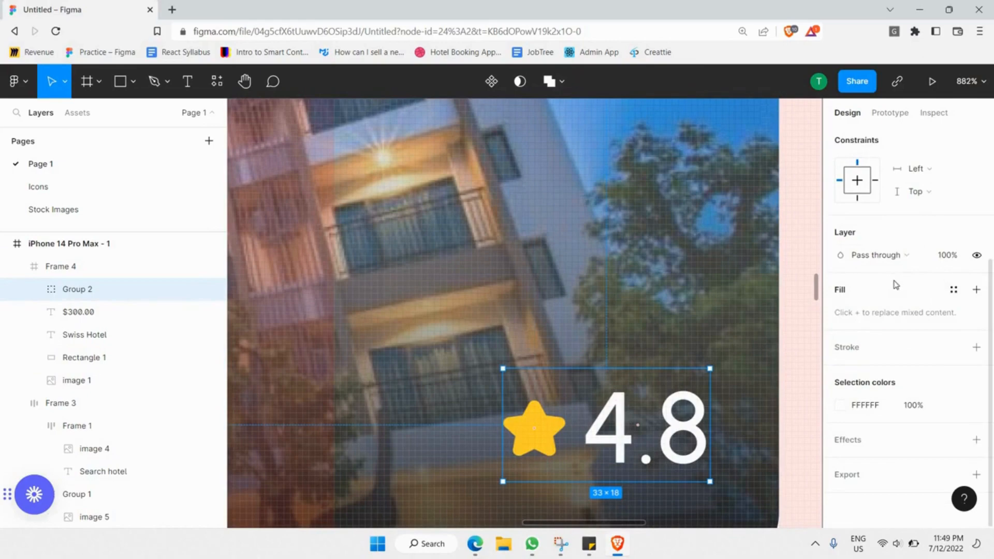
{"action": "key", "text": "shift+a"}
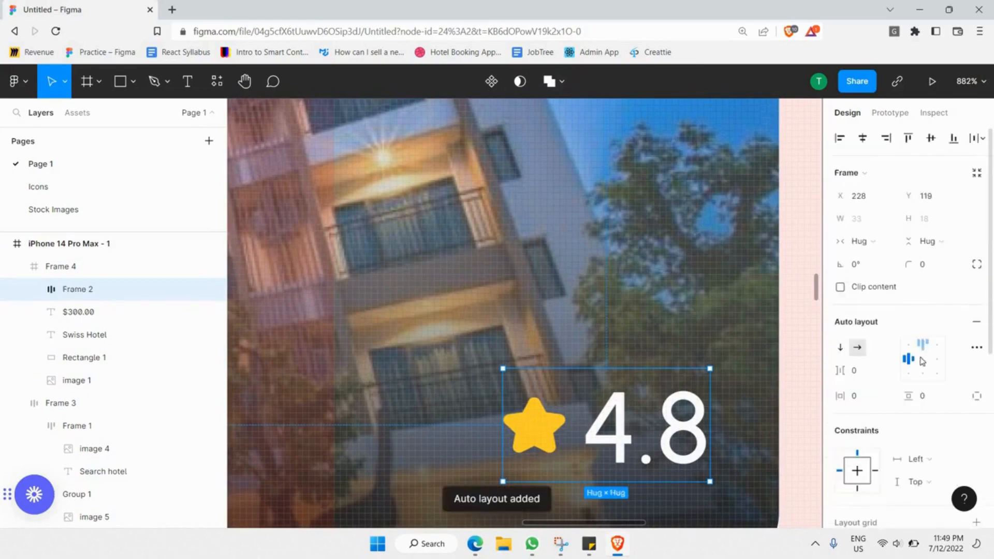
{"action": "left_click", "coordinate": [922, 360]}
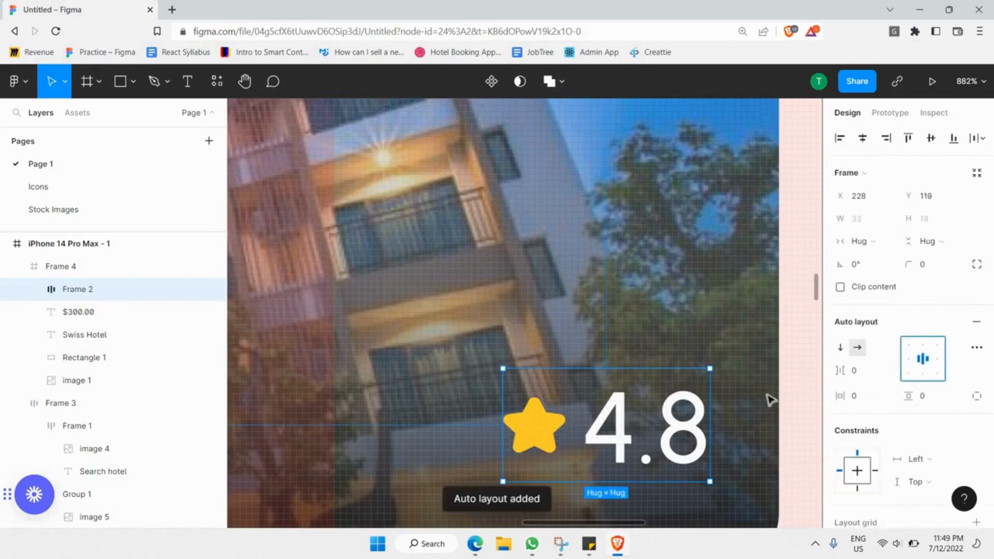
Group the "Swiss Hotel" and "$300.00" texts in the hotel card.
{"action": "scroll", "coordinate": [769, 388], "scroll_direction": "down", "scroll_amount": 6}
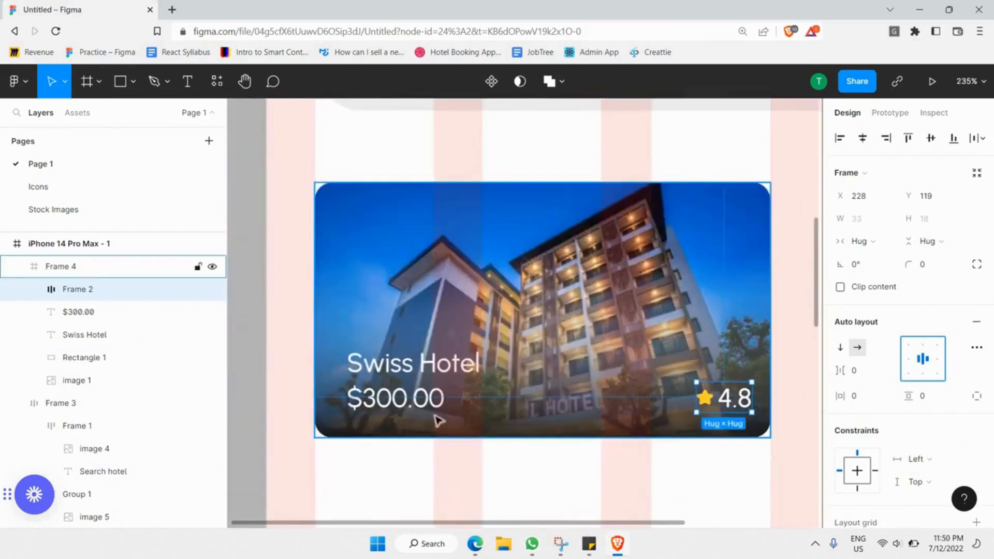
{"action": "scroll", "coordinate": [437, 417], "scroll_direction": "up", "scroll_amount": 1}
{"action": "left_click", "coordinate": [395, 392]}
{"action": "left_click", "coordinate": [397, 389]}
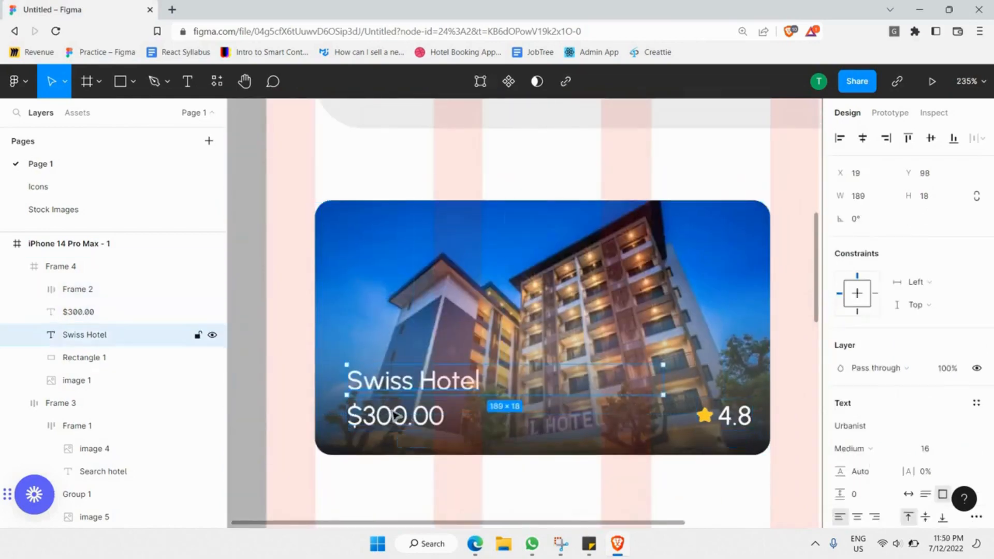
{"action": "left_click", "coordinate": [414, 417], "text": "shift"}
{"action": "right_click", "coordinate": [418, 417]}
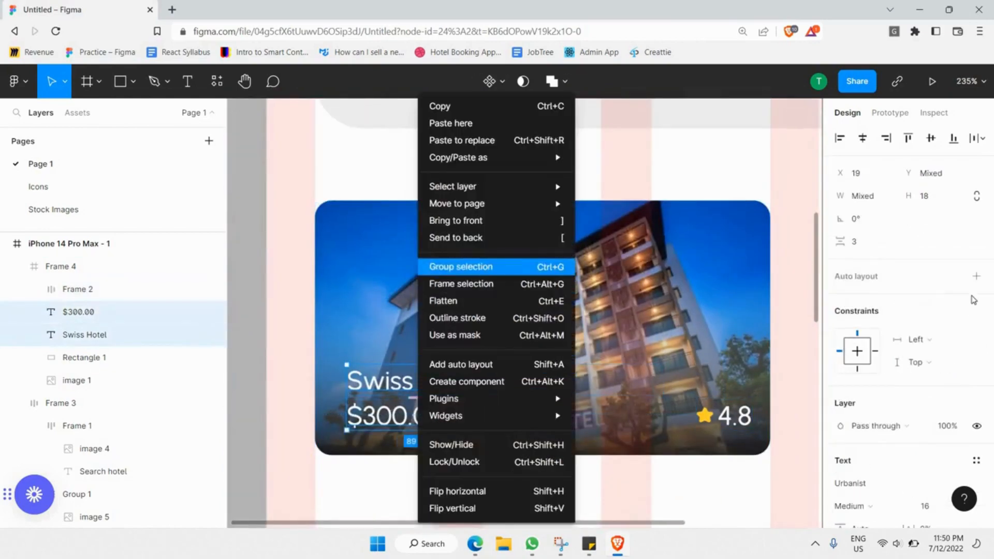
{"action": "left_click", "coordinate": [460, 266]}
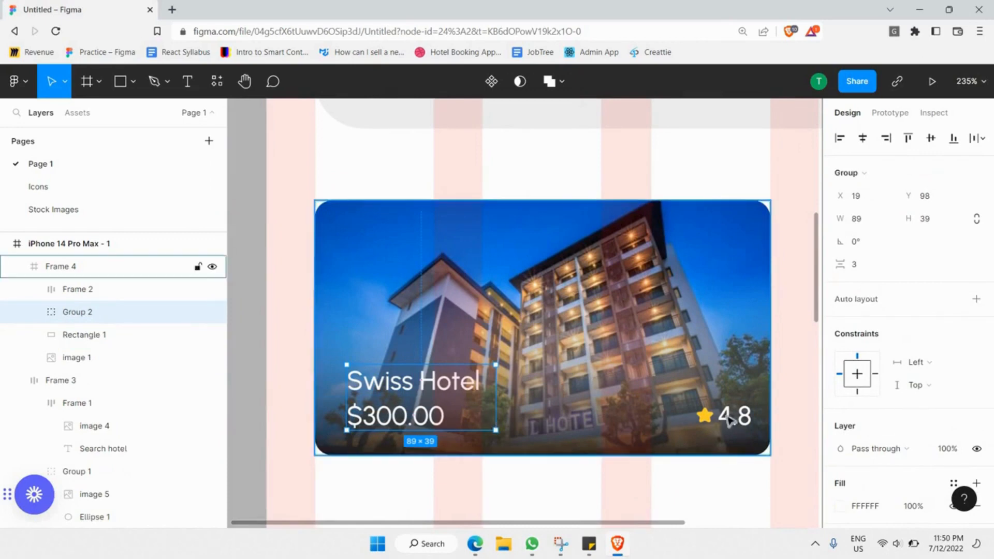
Combine the name-and-price group and the star rating into one horizontal auto layout and shift it to X 14 in the card.
{"action": "left_click", "coordinate": [539, 406], "text": "shift"}
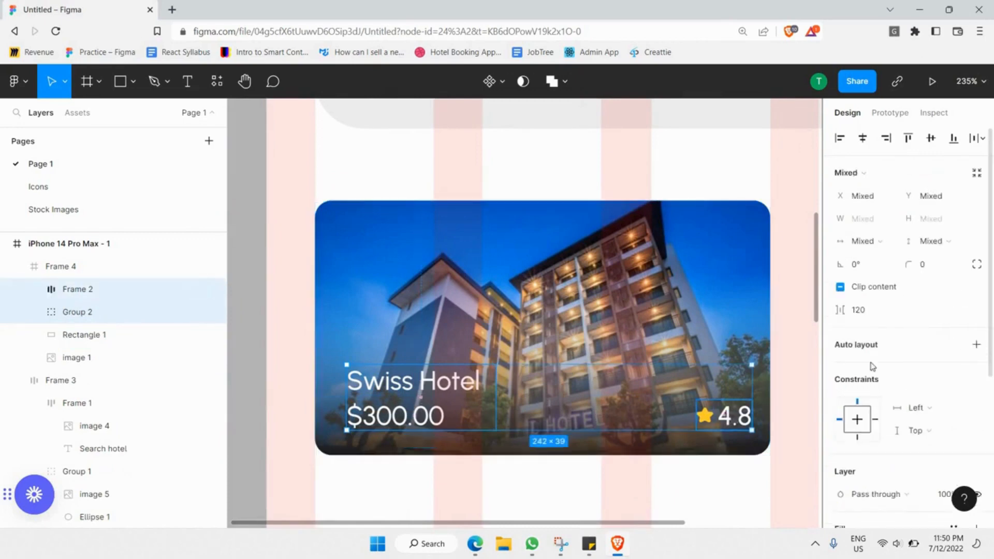
{"action": "right_click", "coordinate": [679, 389]}
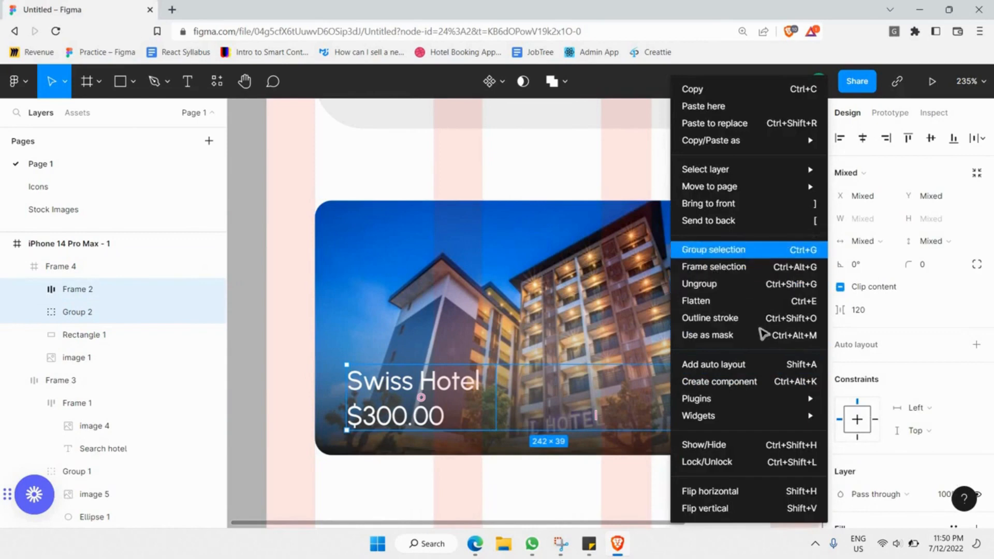
{"action": "left_click", "coordinate": [704, 250]}
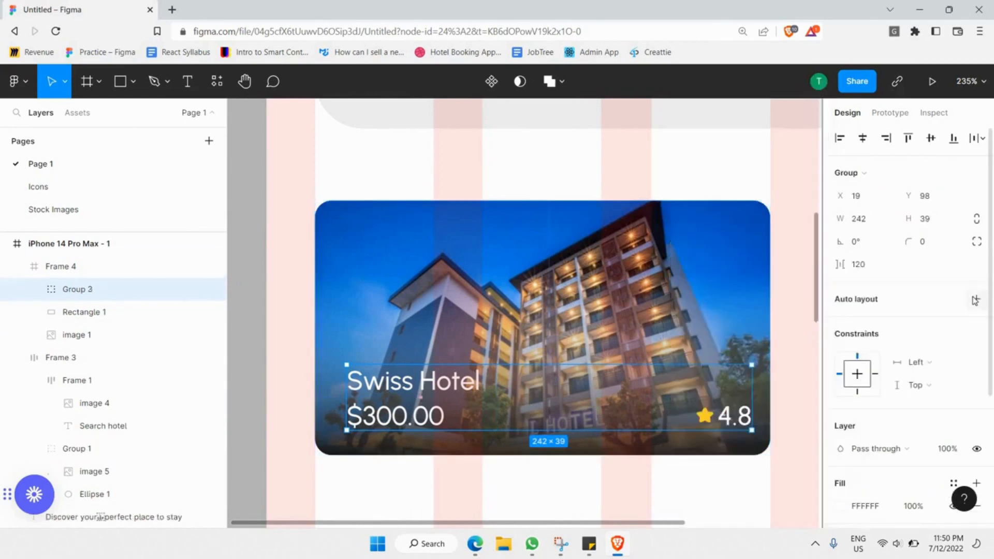
{"action": "key", "text": "shift+a"}
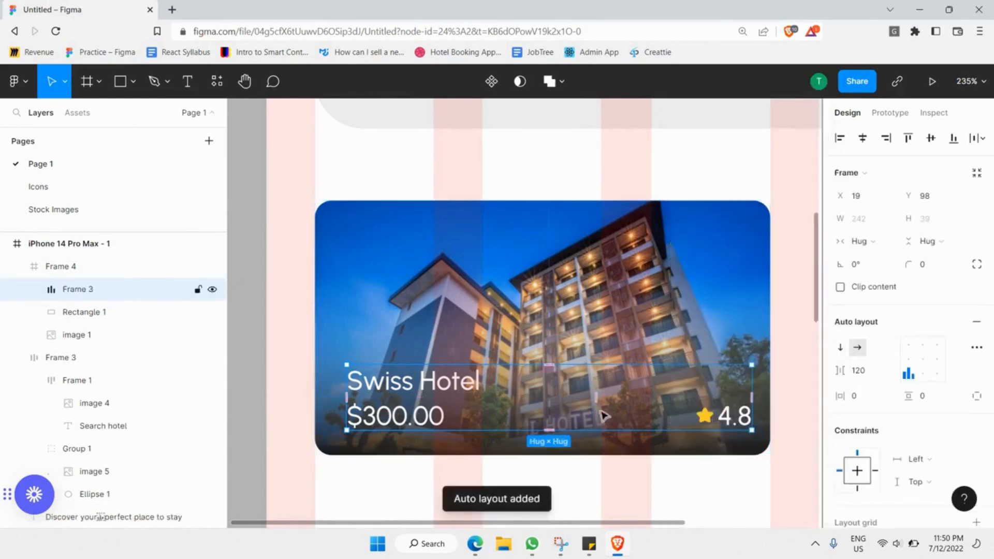
{"action": "left_click_drag", "start_coordinate": [604, 396], "coordinate": [595, 417]}
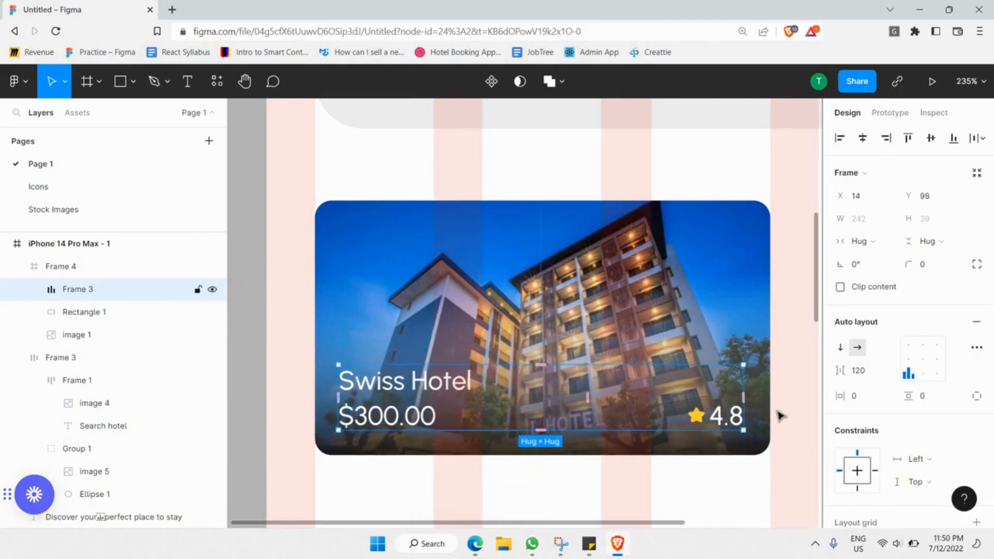
Move the whole hotel card down to Y 314 beneath the search bar.
{"action": "left_click", "coordinate": [264, 353]}
{"action": "scroll", "coordinate": [261, 356], "scroll_direction": "down", "scroll_amount": 5}
{"action": "scroll", "coordinate": [412, 369], "scroll_direction": "up", "scroll_amount": 5}
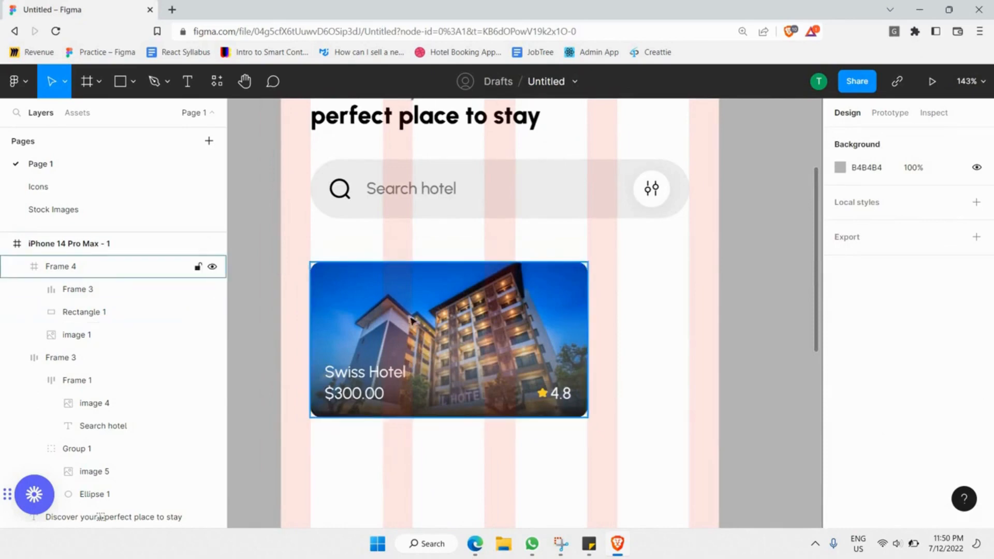
{"action": "left_click", "coordinate": [168, 266]}
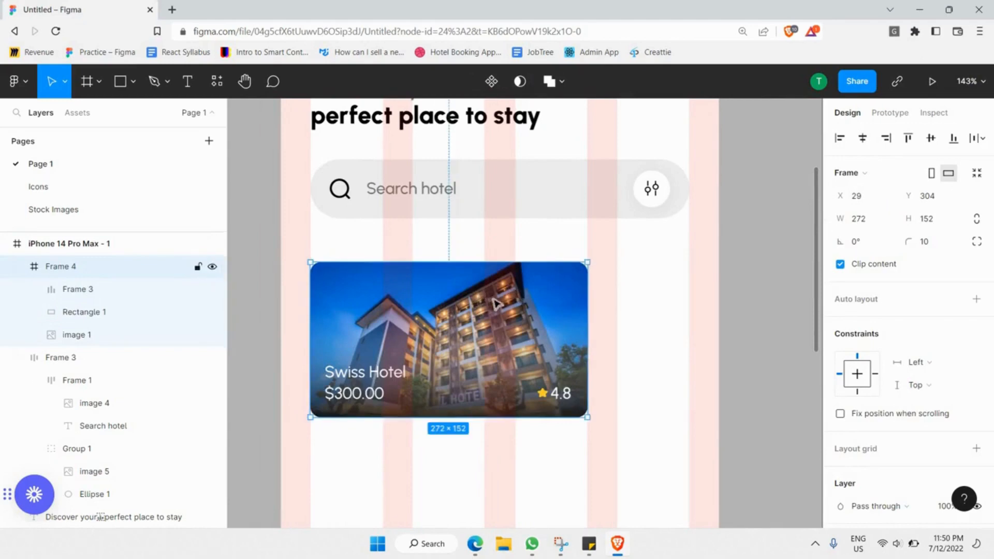
{"action": "mouse_move", "coordinate": [467, 282]}
{"action": "left_mouse_down"}
{"action": "mouse_move", "coordinate": [482, 288]}
{"action": "mouse_move", "coordinate": [468, 292]}
{"action": "left_mouse_up"}
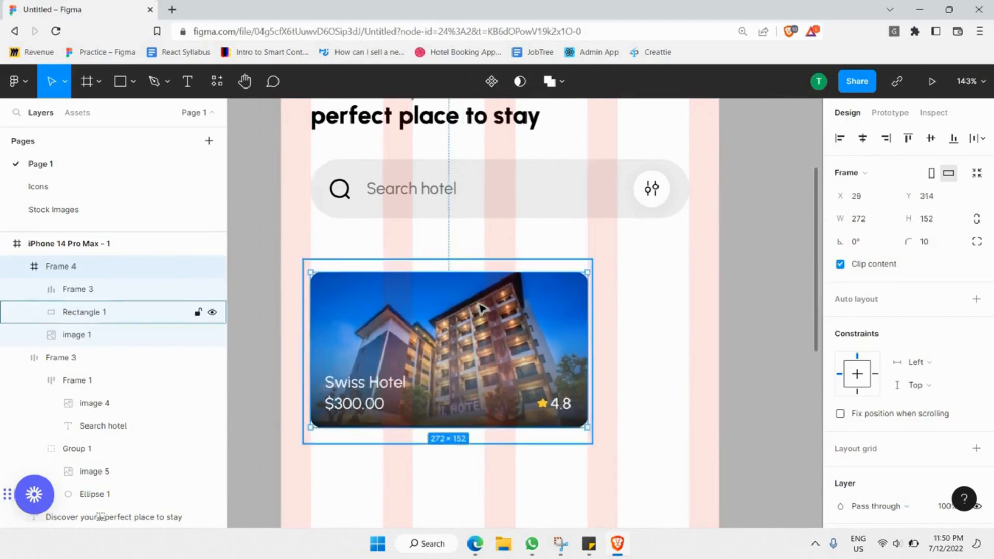
Duplicate the hotel card and place the copy on the empty canvas beside the phone frame, at about X -76, Y -320.
{"action": "key", "text": "ctrl+v"}
{"action": "left_click_drag", "start_coordinate": [511, 313], "coordinate": [771, 383]}
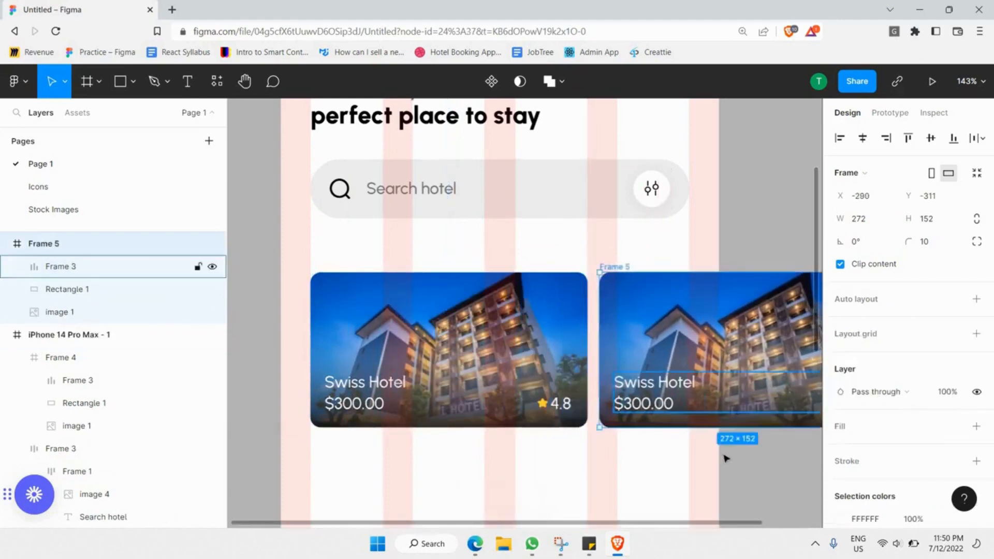
{"action": "scroll", "coordinate": [720, 446], "scroll_direction": "down", "scroll_amount": 5}
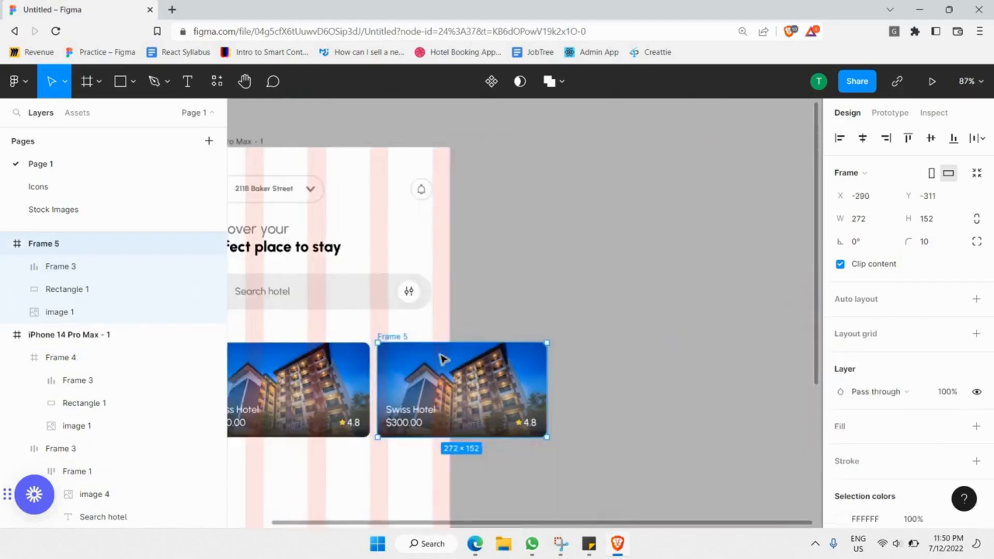
{"action": "left_click_drag", "start_coordinate": [443, 359], "coordinate": [575, 353]}
{"action": "scroll", "coordinate": [609, 345], "scroll_direction": "up", "scroll_amount": 5}
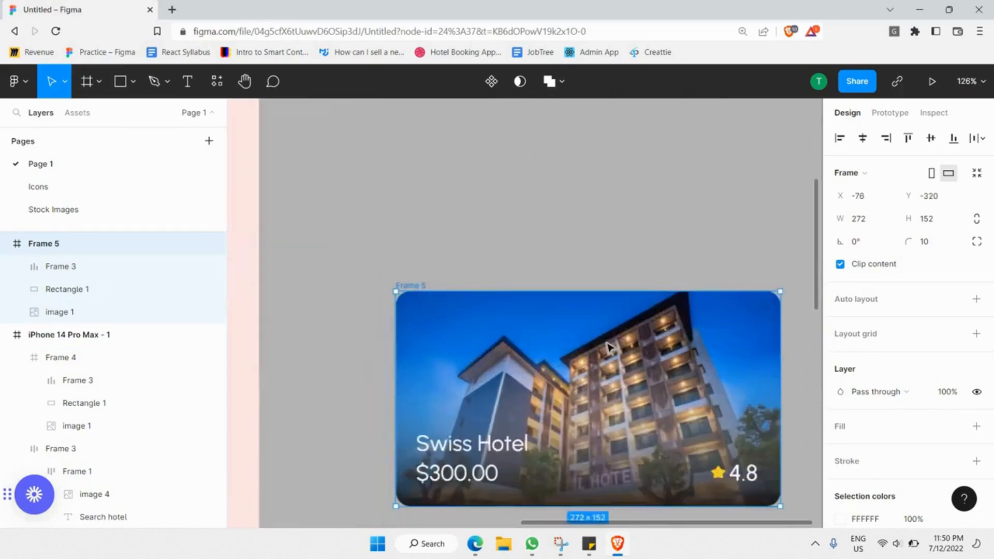
Copy the photo of the large curved hotel by the water from the Stock Images page and paste it onto Page 1.
{"action": "scroll", "coordinate": [608, 346], "scroll_direction": "down", "scroll_amount": 3}
{"action": "scroll", "coordinate": [538, 311], "scroll_direction": "right", "scroll_amount": 2}
{"action": "left_click", "coordinate": [36, 208]}
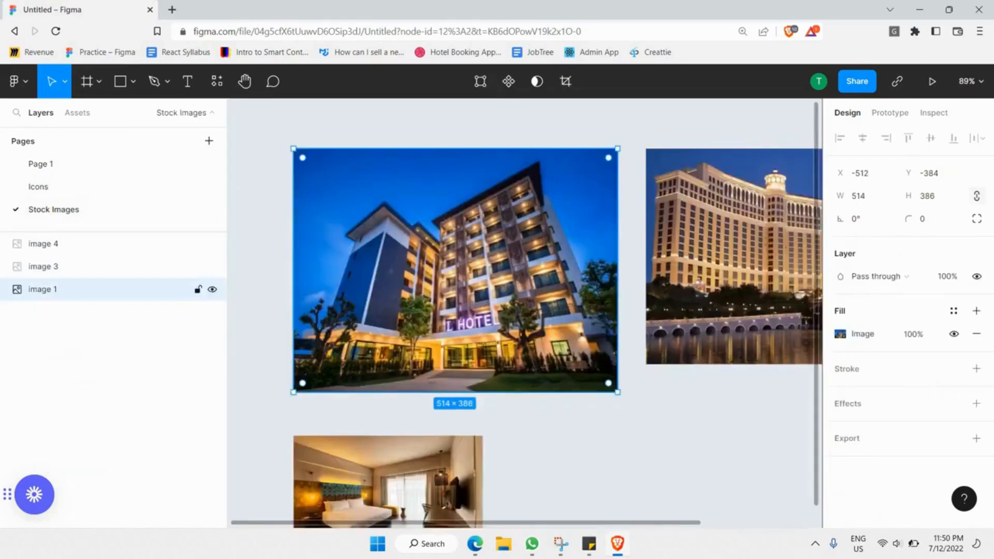
{"action": "scroll", "coordinate": [569, 253], "scroll_direction": "right", "scroll_amount": 4}
{"action": "scroll", "coordinate": [570, 254], "scroll_direction": "up", "scroll_amount": 2}
{"action": "left_click", "coordinate": [569, 254]}
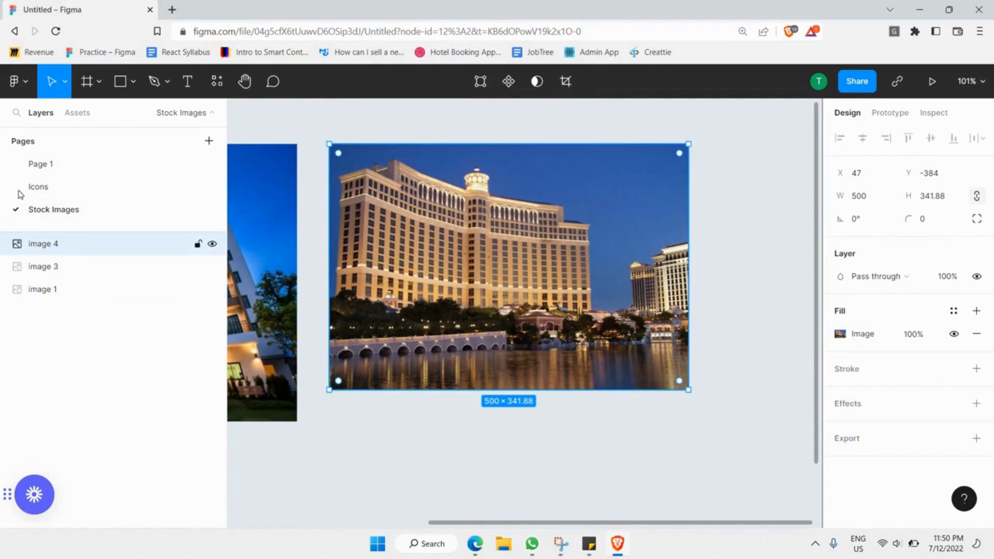
{"action": "left_click", "coordinate": [46, 169]}
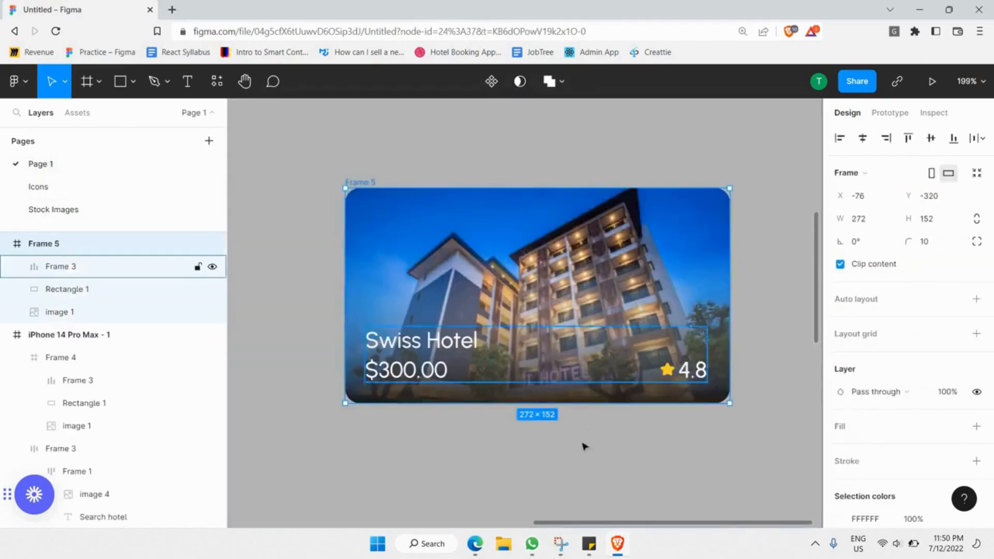
{"action": "left_click", "coordinate": [581, 439]}
{"action": "key", "text": "ctrl+v"}
{"action": "scroll", "coordinate": [574, 437], "scroll_direction": "down", "scroll_amount": 3}
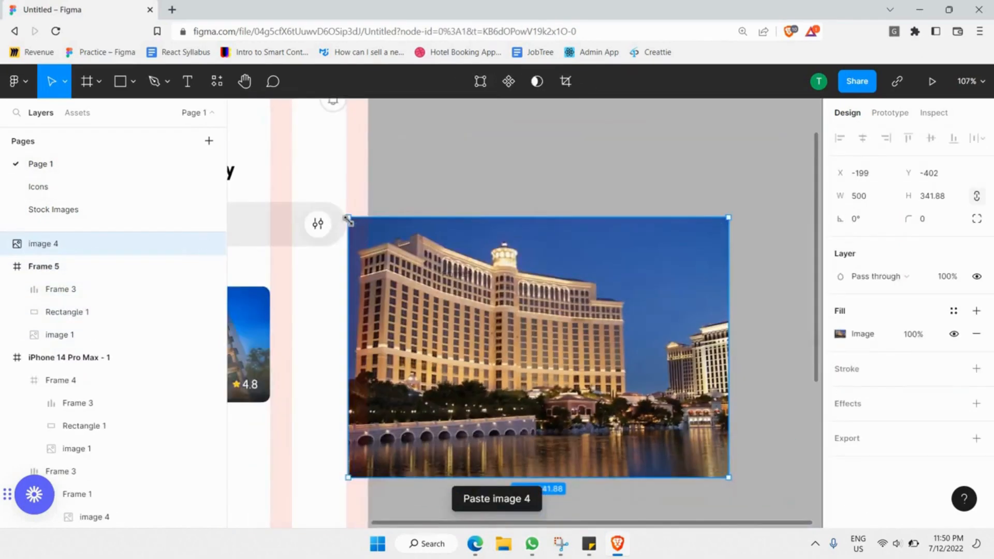
Shrink the pasted hotel photo to 205 × 140 and cut it from the canvas.
{"action": "left_click_drag", "start_coordinate": [348, 217], "coordinate": [572, 370]}
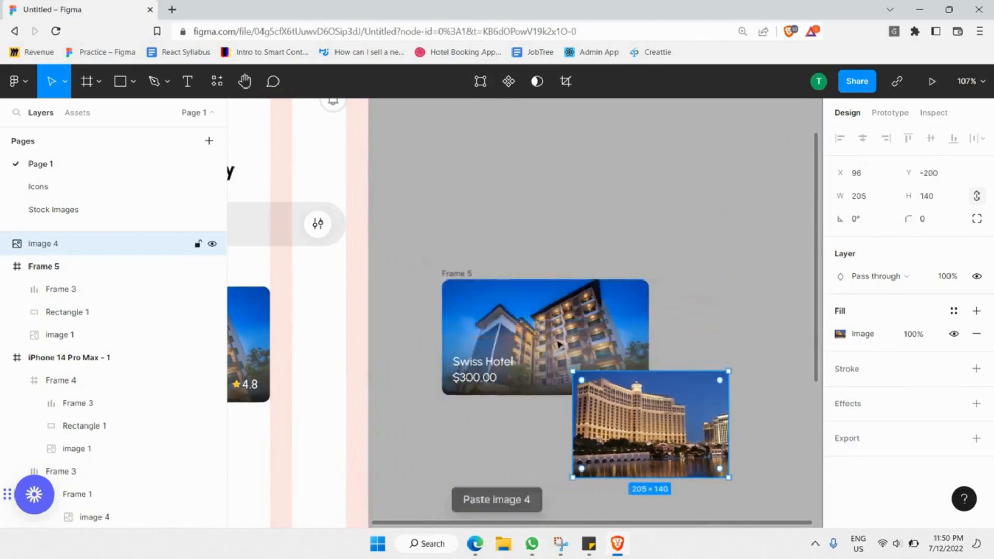
{"action": "left_click_drag", "start_coordinate": [621, 396], "coordinate": [489, 305]}
{"action": "key", "text": "Delete"}
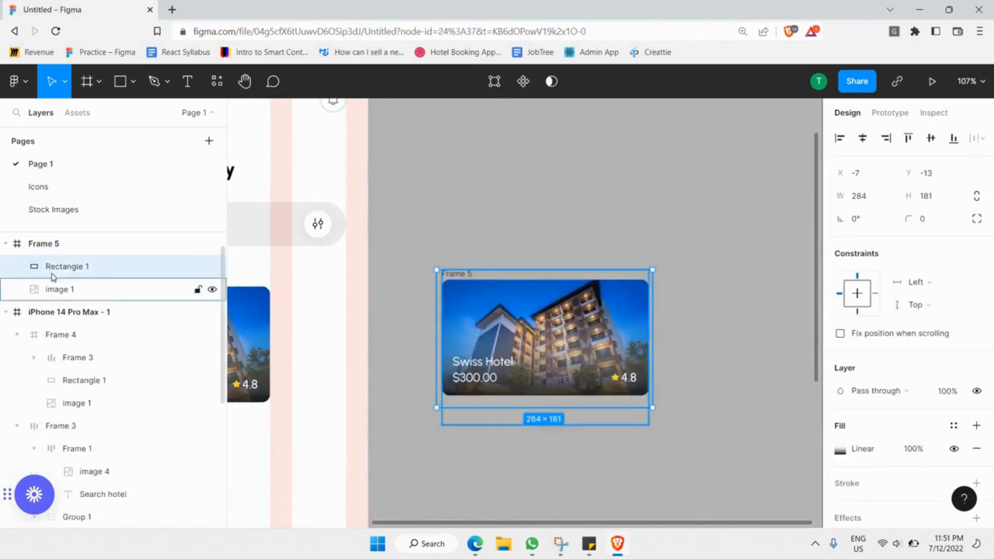
Replace the old picture in the duplicated card with the cut photo, scaled to about 277 × 189 beneath the gradient rectangle.
{"action": "left_click", "coordinate": [70, 317]}
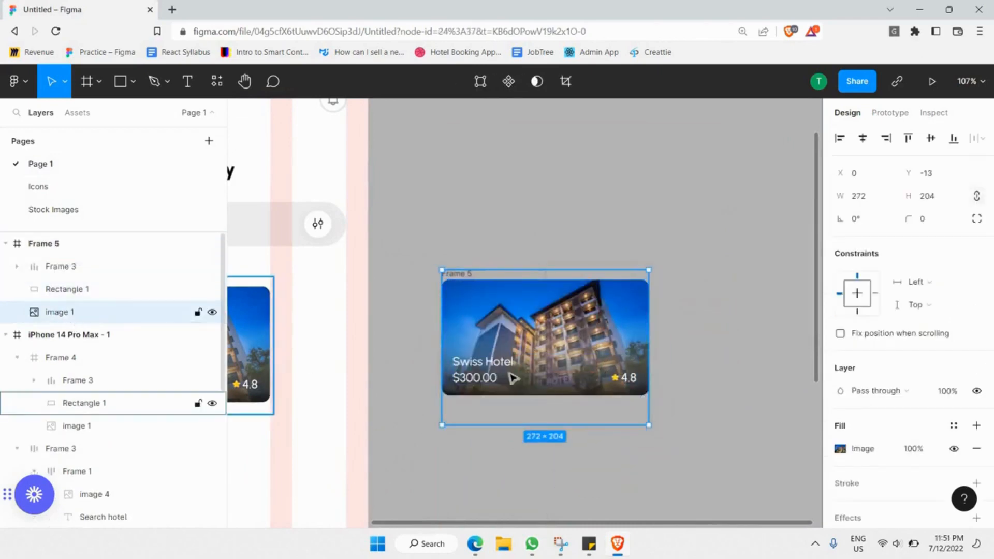
{"action": "key", "text": "ctrl+v"}
{"action": "left_click_drag", "start_coordinate": [617, 412], "coordinate": [653, 421]}
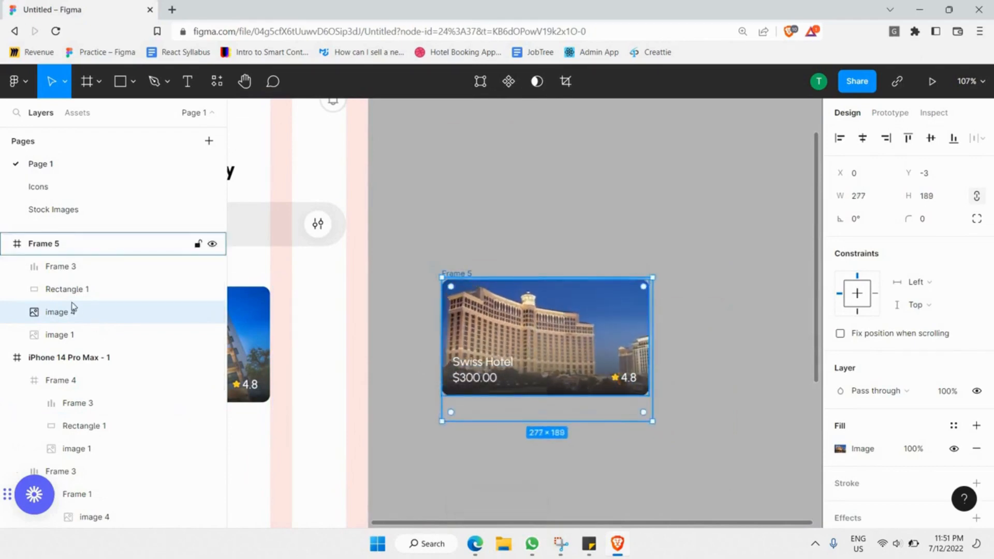
{"action": "left_click", "coordinate": [85, 338]}
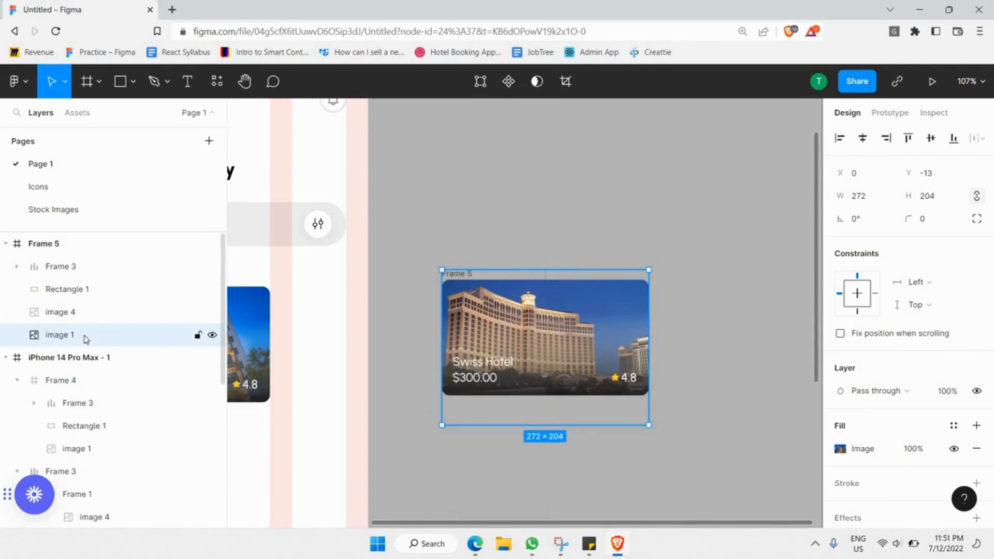
{"action": "key", "text": "Delete"}
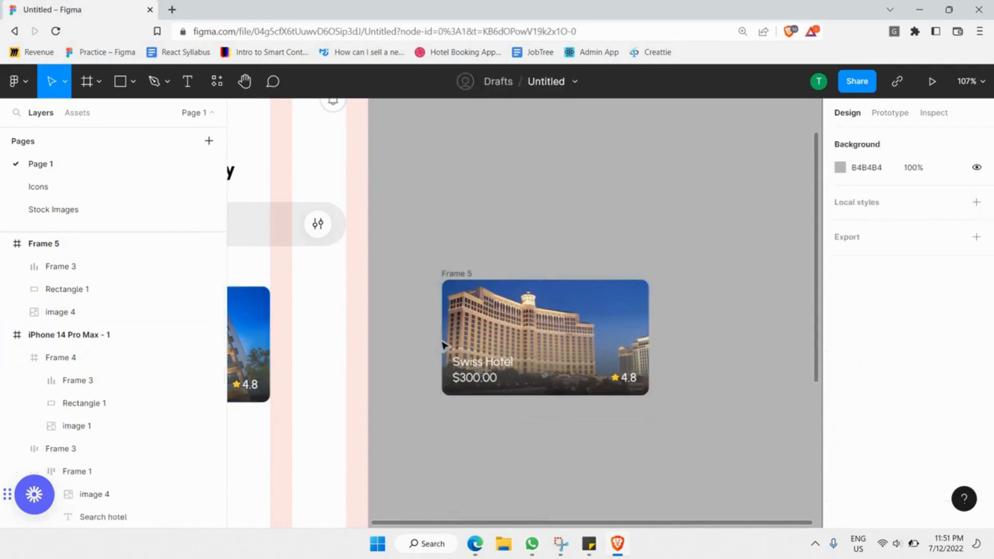
Change the hotel name on the duplicated card to "French Hotel".
{"action": "scroll", "coordinate": [444, 345], "scroll_direction": "up", "scroll_amount": 3}
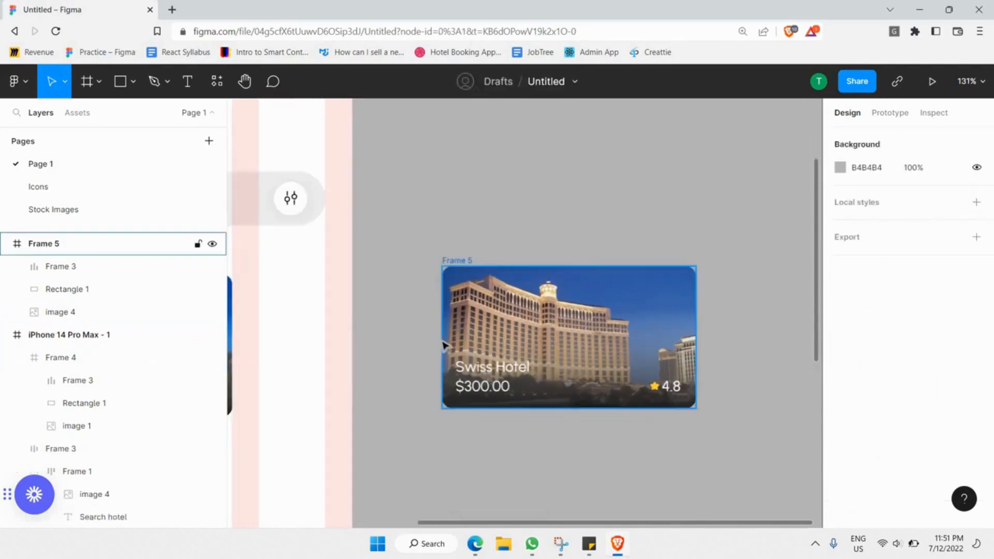
{"action": "double_click", "coordinate": [471, 367]}
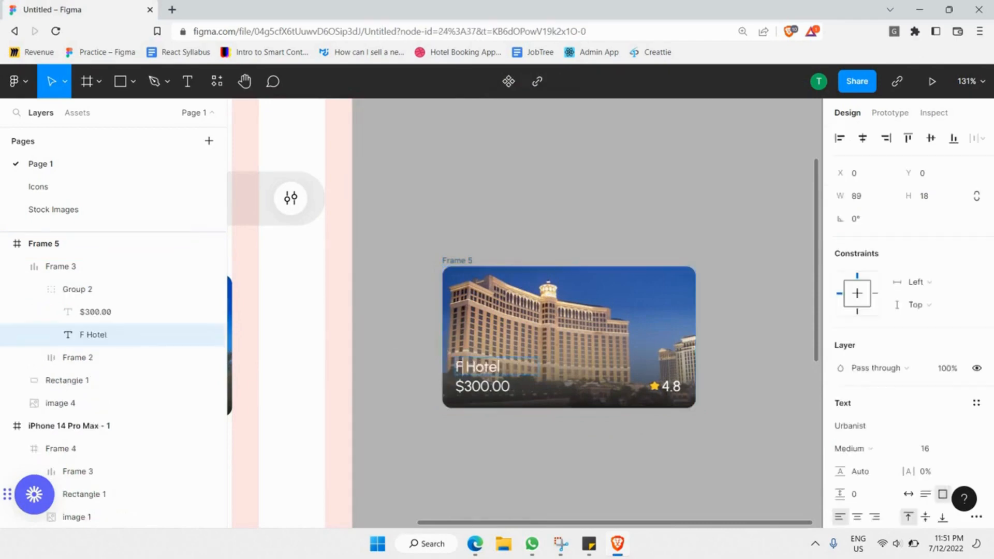
{"action": "type", "text": "Frena"}
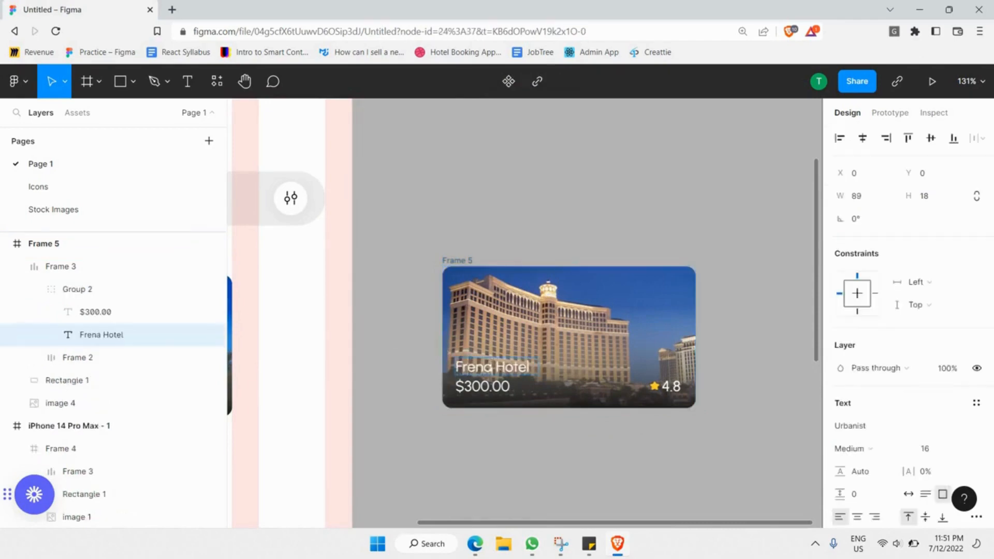
{"action": "type", "text": "ch"}
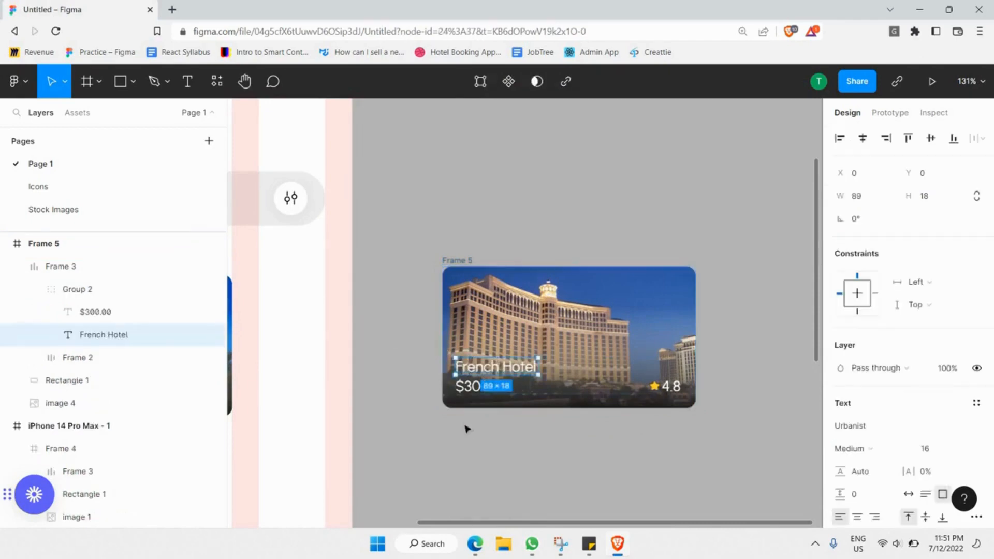
Place the French Hotel card inside the phone frame beside the Swiss Hotel card, at X 316, Y 314.
{"action": "left_click", "coordinate": [466, 429]}
{"action": "scroll", "coordinate": [466, 429], "scroll_direction": "down", "scroll_amount": 5}
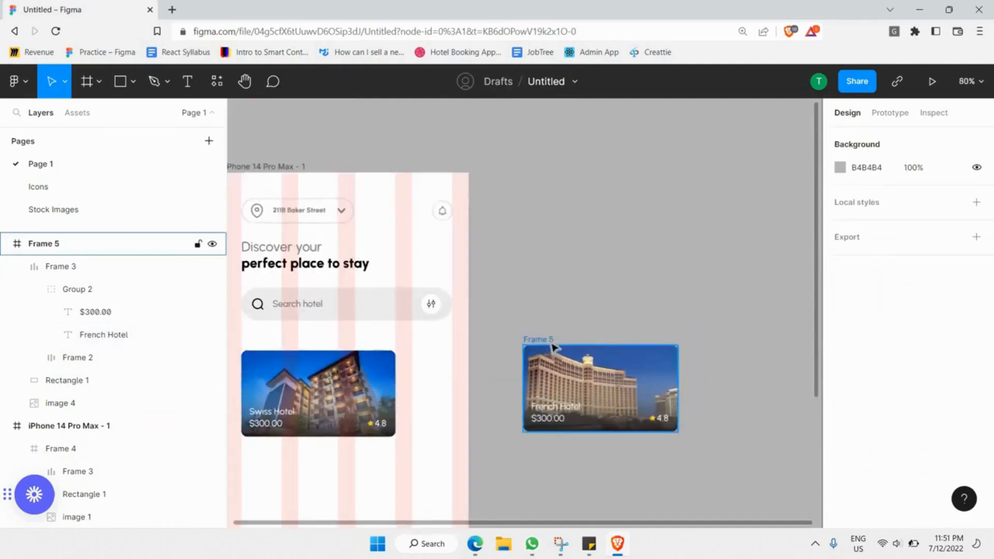
{"action": "left_click_drag", "start_coordinate": [549, 339], "coordinate": [428, 346]}
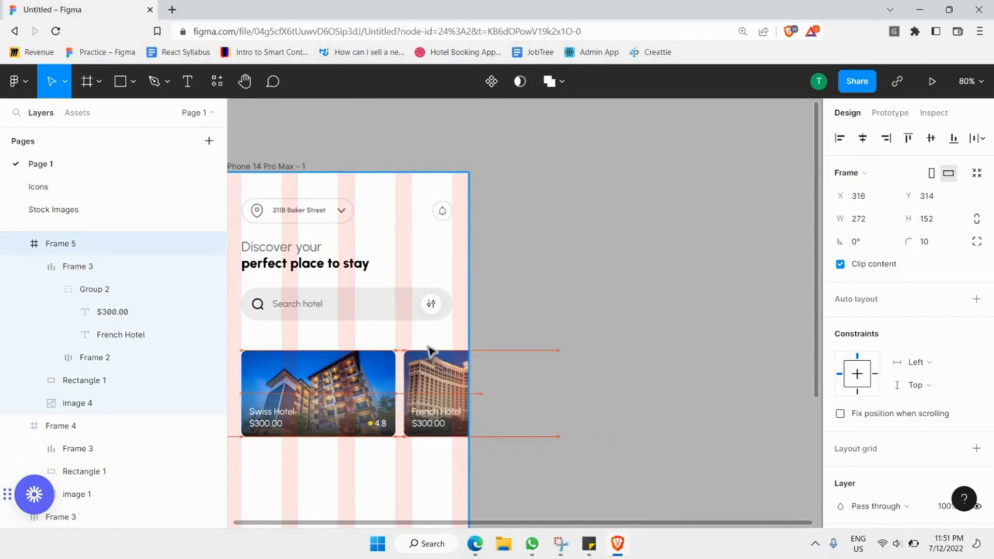
{"action": "left_click", "coordinate": [548, 290]}
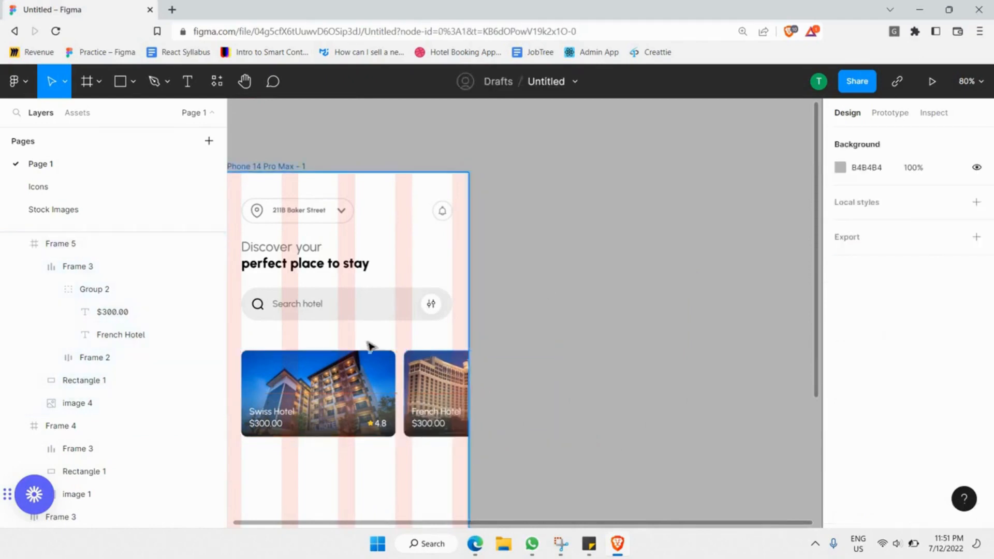
Inspect the gradient rectangle overlaying the Swiss Hotel card's photo.
{"action": "scroll", "coordinate": [466, 362], "scroll_direction": "left", "scroll_amount": 5}
{"action": "scroll", "coordinate": [584, 382], "scroll_direction": "up", "scroll_amount": 5}
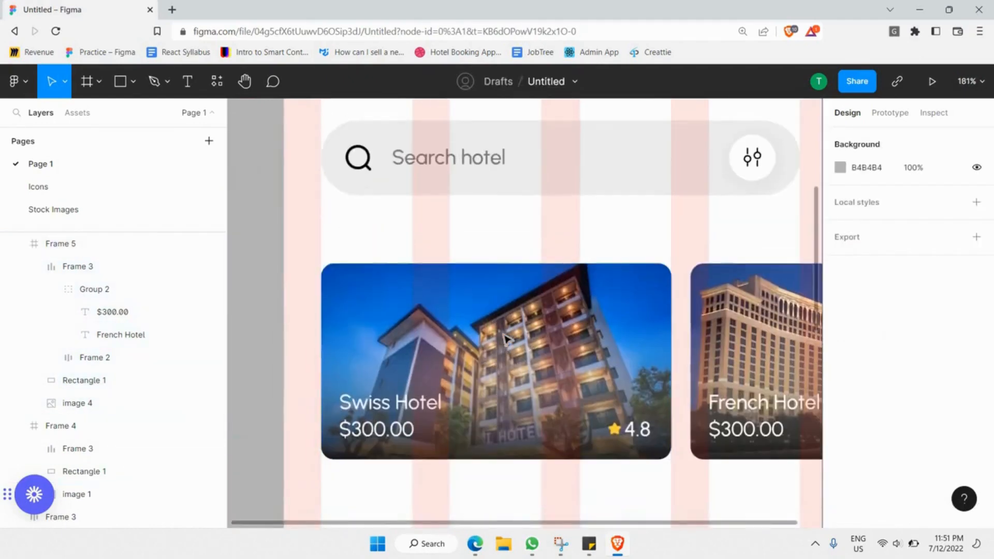
{"action": "left_click", "coordinate": [505, 339]}
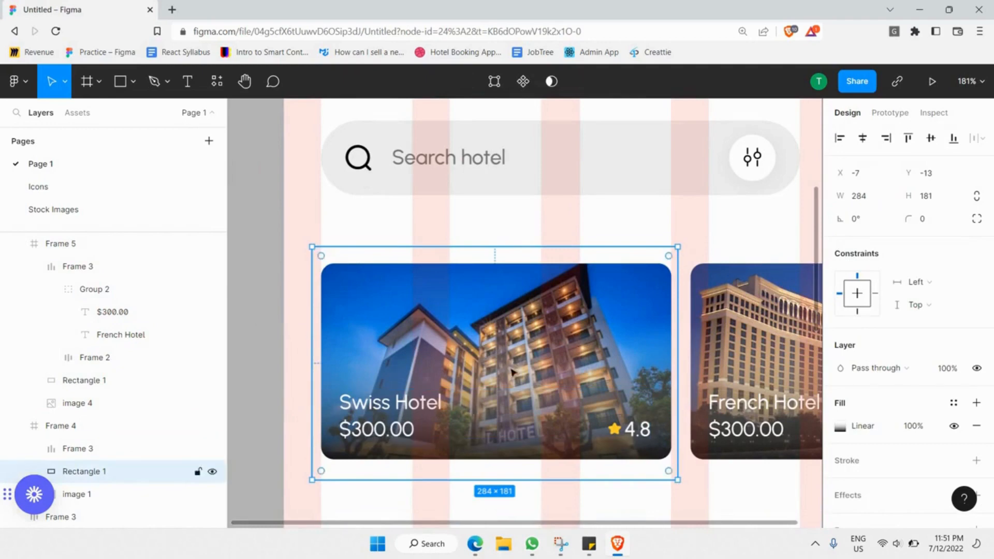
{"action": "left_click", "coordinate": [852, 432]}
{"action": "key", "text": "Escape"}
{"action": "key", "text": "Escape"}
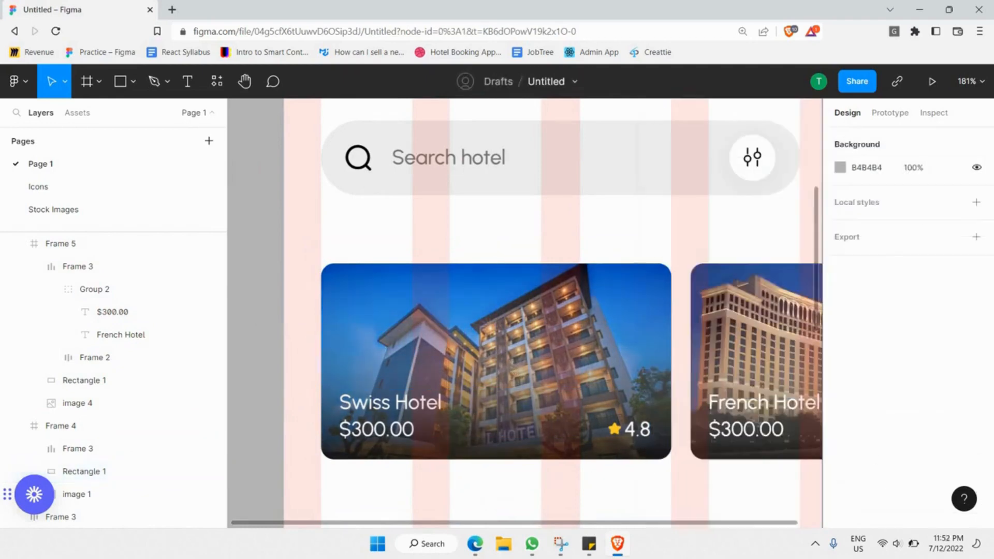
Draw a square frame about 101 × 101 below the Swiss Hotel card, aligned with the card's left edge.
{"action": "scroll", "coordinate": [339, 266], "scroll_direction": "down", "scroll_amount": 2}
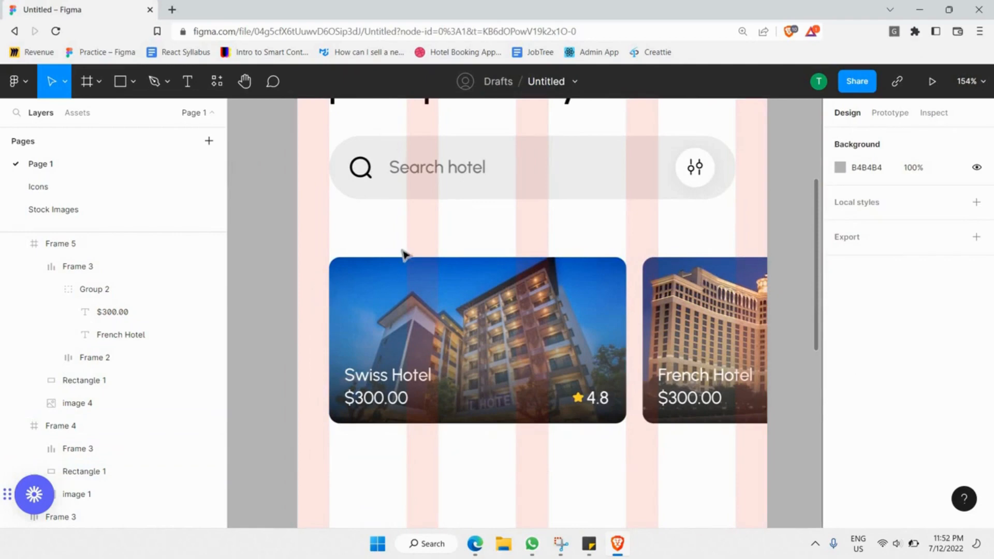
{"action": "scroll", "coordinate": [417, 290], "scroll_direction": "down", "scroll_amount": 4}
{"action": "scroll", "coordinate": [419, 309], "scroll_direction": "down", "scroll_amount": 3}
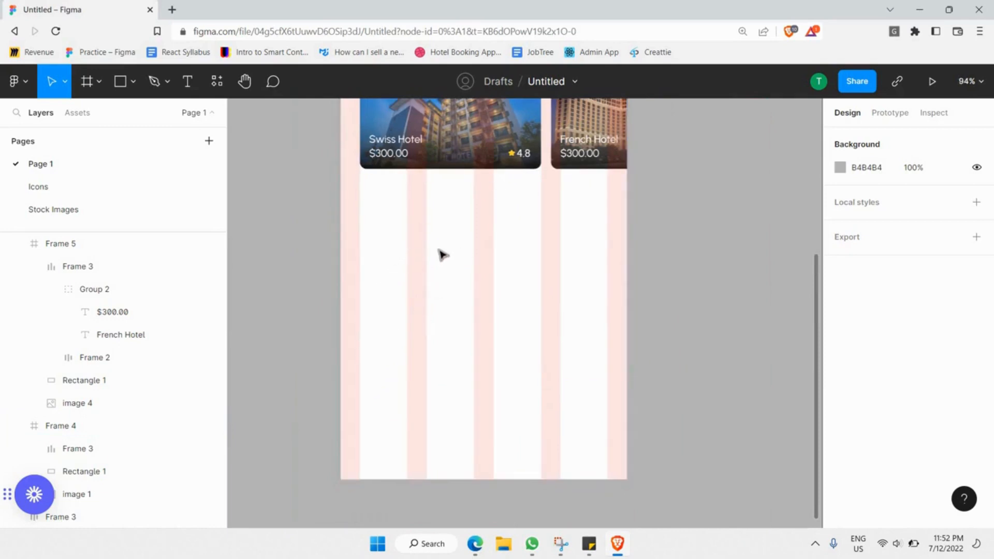
{"action": "scroll", "coordinate": [429, 240], "scroll_direction": "right", "scroll_amount": 4}
{"action": "scroll", "coordinate": [425, 238], "scroll_direction": "down", "scroll_amount": 3}
{"action": "scroll", "coordinate": [412, 230], "scroll_direction": "left", "scroll_amount": 4}
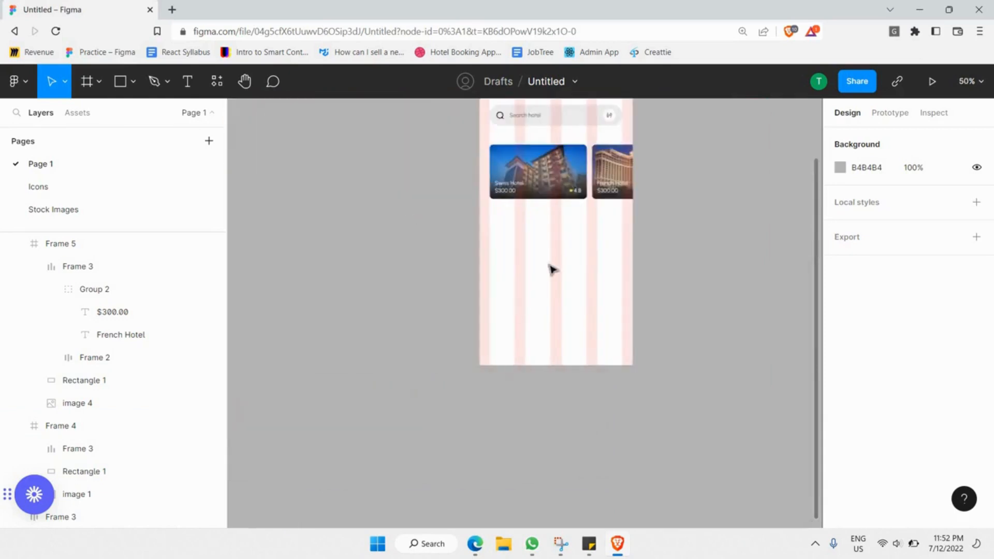
{"action": "scroll", "coordinate": [558, 239], "scroll_direction": "up", "scroll_amount": 1}
{"action": "scroll", "coordinate": [546, 223], "scroll_direction": "up", "scroll_amount": 3}
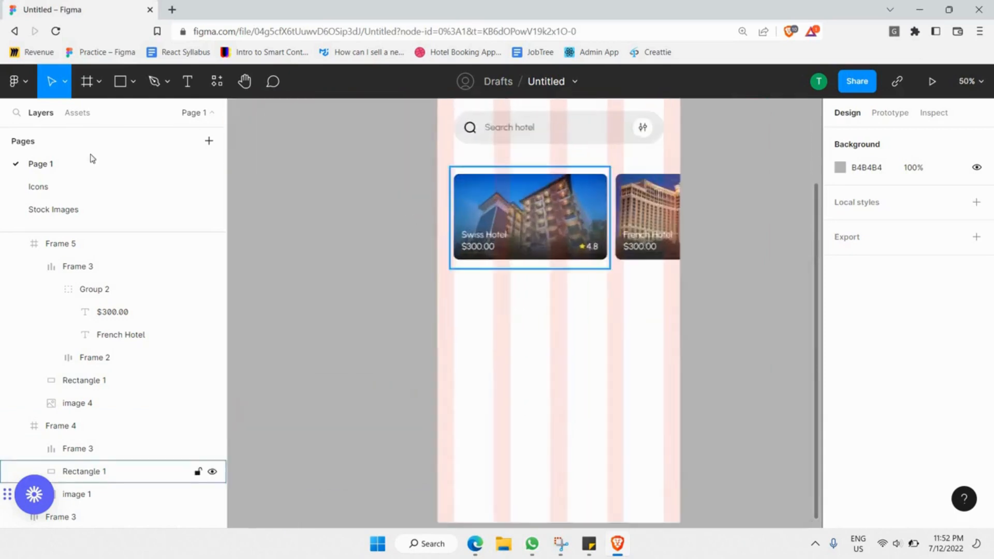
{"action": "scroll", "coordinate": [595, 334], "scroll_direction": "up", "scroll_amount": 2}
{"action": "left_click", "coordinate": [99, 81]}
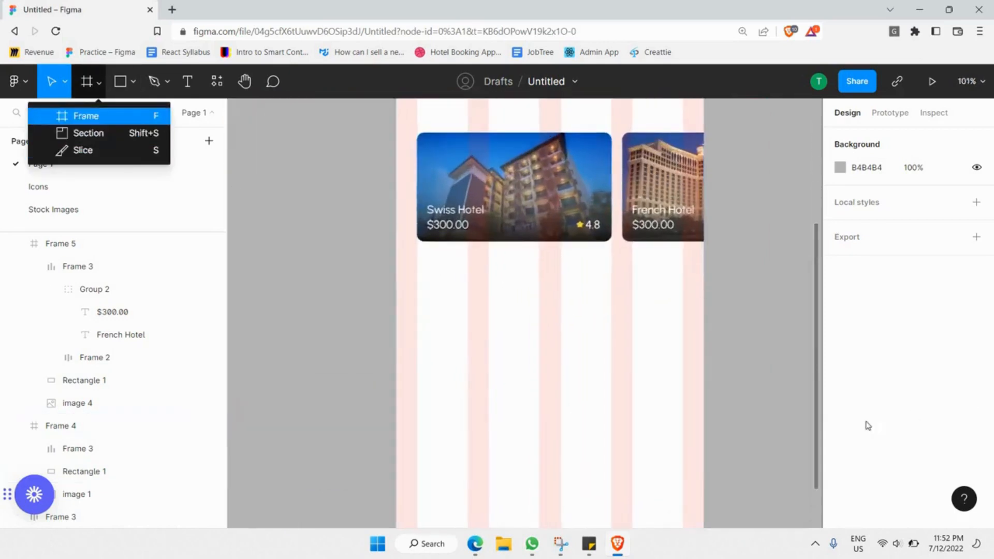
{"action": "left_click", "coordinate": [85, 113]}
{"action": "scroll", "coordinate": [893, 223], "scroll_direction": "down", "scroll_amount": 3}
{"action": "scroll", "coordinate": [893, 222], "scroll_direction": "up", "scroll_amount": 3}
{"action": "scroll", "coordinate": [423, 320], "scroll_direction": "up", "scroll_amount": 1}
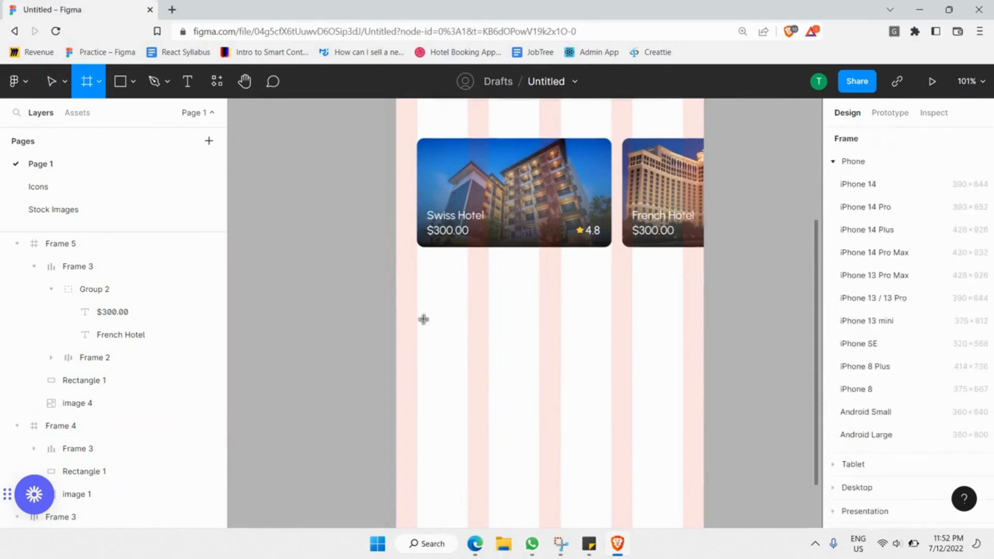
{"action": "left_click_drag", "start_coordinate": [417, 314], "coordinate": [488, 386]}
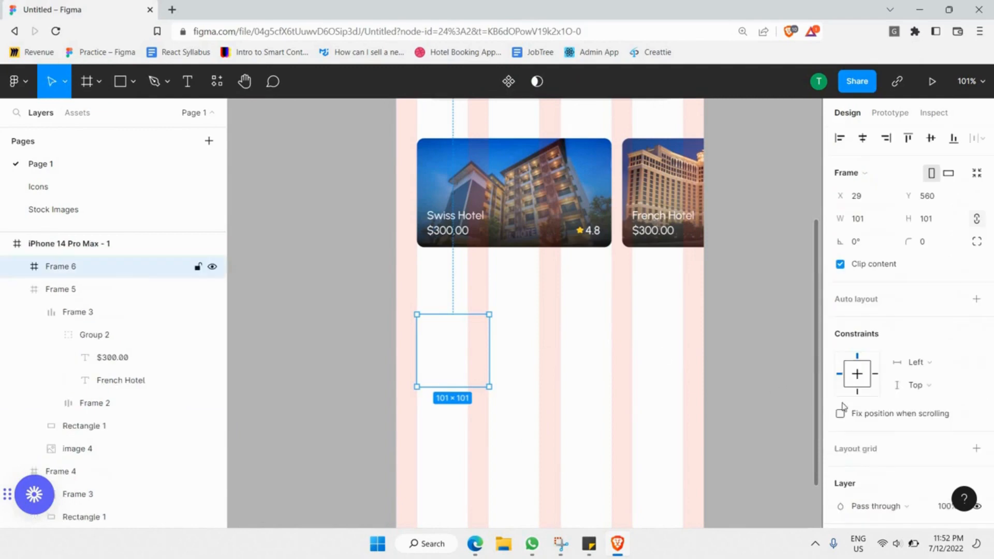
Give the new square frame a solid near-black fill.
{"action": "scroll", "coordinate": [850, 441], "scroll_direction": "down", "scroll_amount": 3}
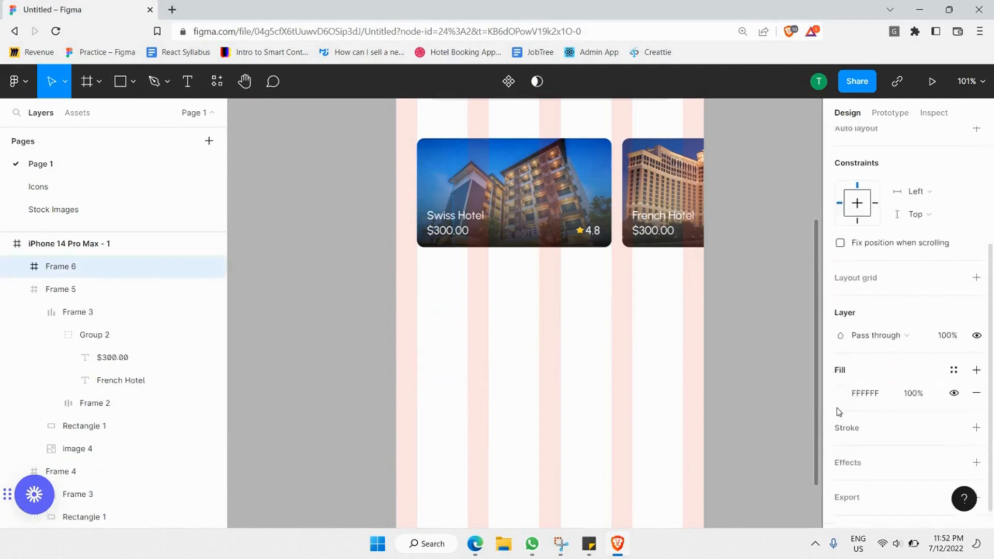
{"action": "left_click", "coordinate": [840, 393]}
{"action": "type", "text": "242424"}
{"action": "key", "text": "Return"}
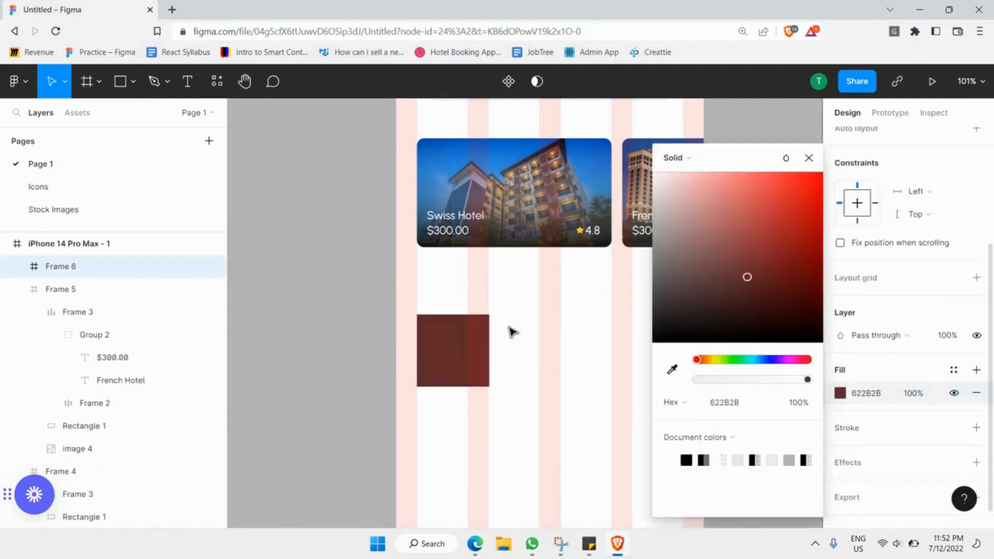
{"action": "left_click", "coordinate": [314, 312]}
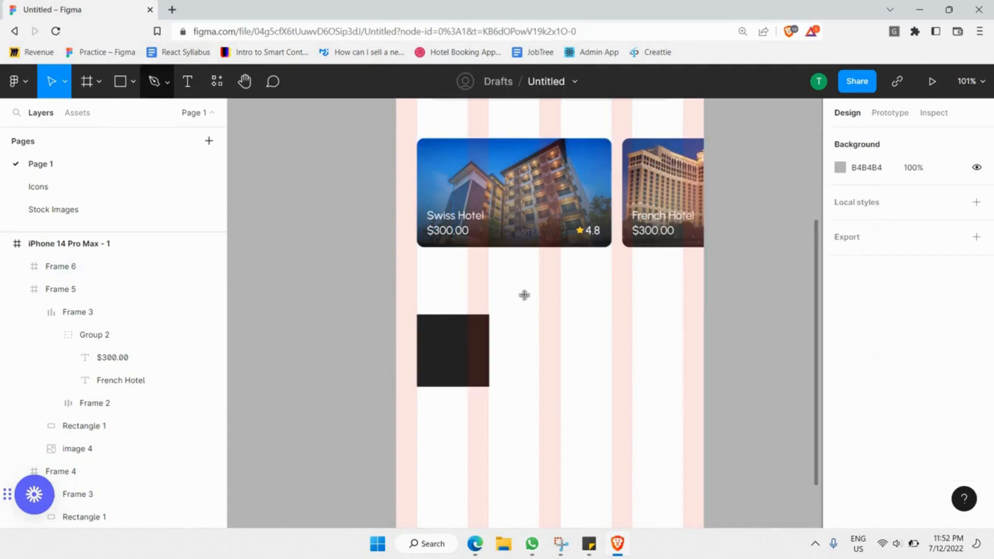
Add a text box about 157 × 35 to the right of the dark square, reading "Shangrilla Hotel".
{"action": "key", "text": "t"}
{"action": "scroll", "coordinate": [523, 335], "scroll_direction": "up", "scroll_amount": 3}
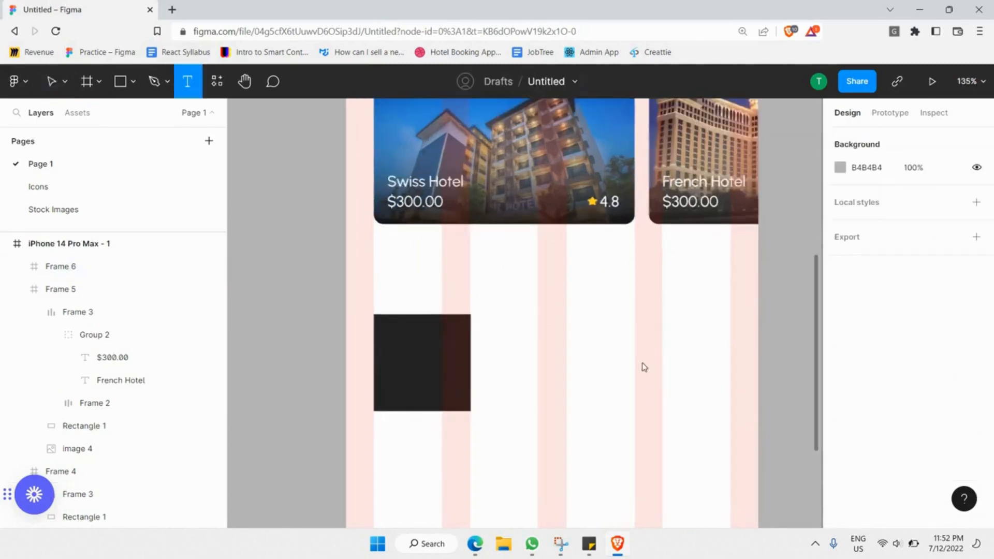
{"action": "left_click_drag", "start_coordinate": [483, 328], "coordinate": [635, 363]}
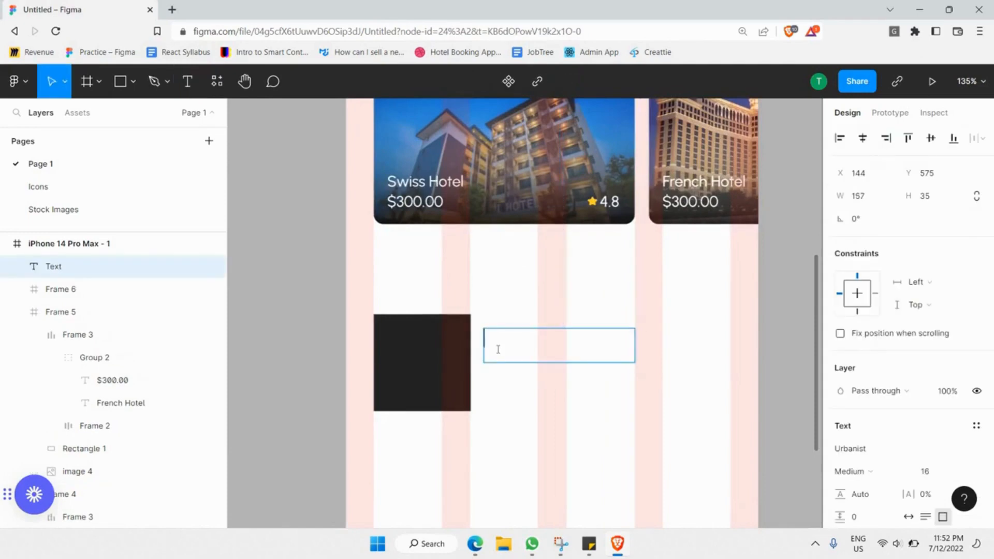
{"action": "type", "text": "Shangrilla Hotel"}
Set the "Shangrilla Hotel" text to the ExtraBold weight.
{"action": "key", "text": "ctrl+a"}
{"action": "key", "text": "ctrl+c"}
{"action": "scroll", "coordinate": [870, 394], "scroll_direction": "down", "scroll_amount": 2}
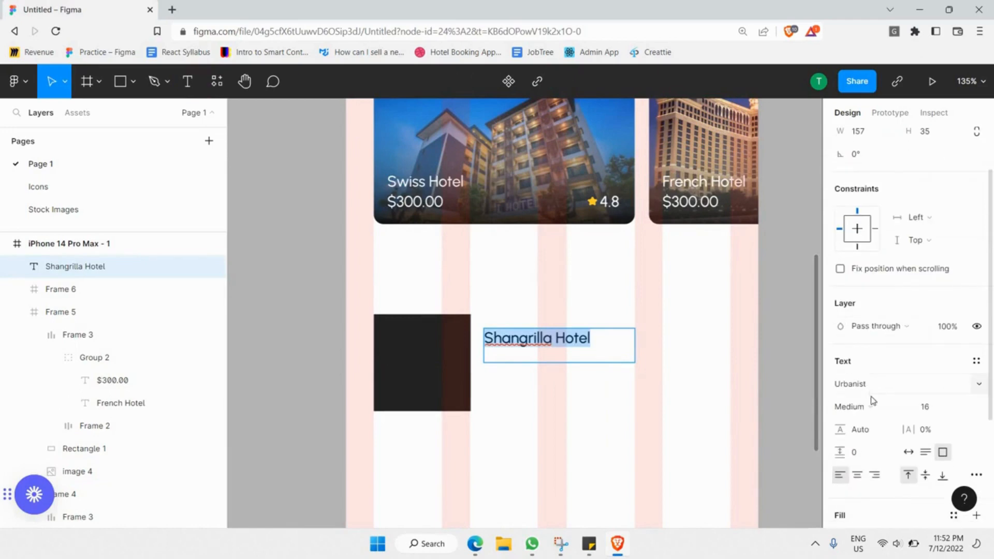
{"action": "left_click", "coordinate": [875, 407]}
{"action": "left_click", "coordinate": [889, 298]}
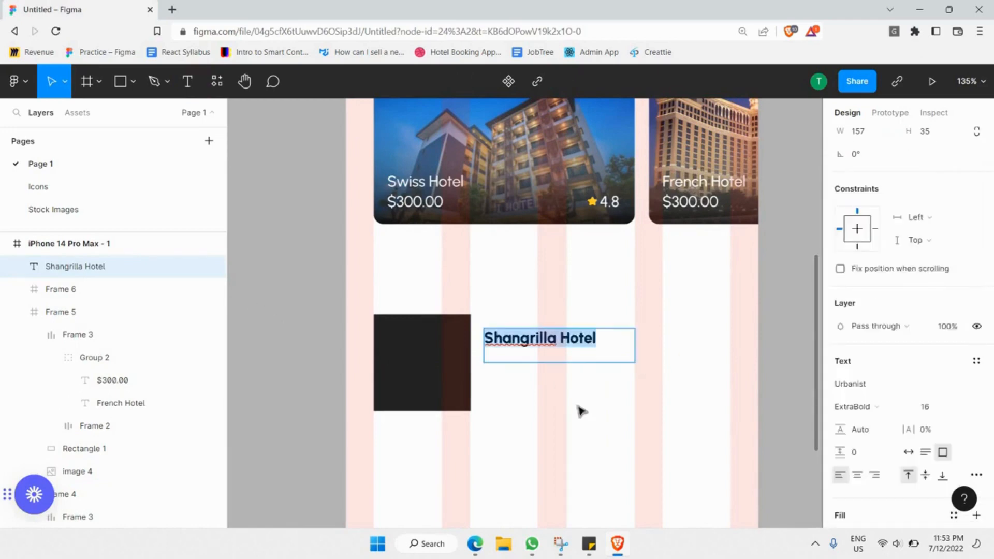
{"action": "key", "text": "Escape"}
Reduce the hotel name box to 157 × 19, duplicate it directly beneath, and replace the copy's text with the sample street address.
{"action": "left_click_drag", "start_coordinate": [570, 345], "coordinate": [571, 346]}
{"action": "key", "text": "ctrl+v"}
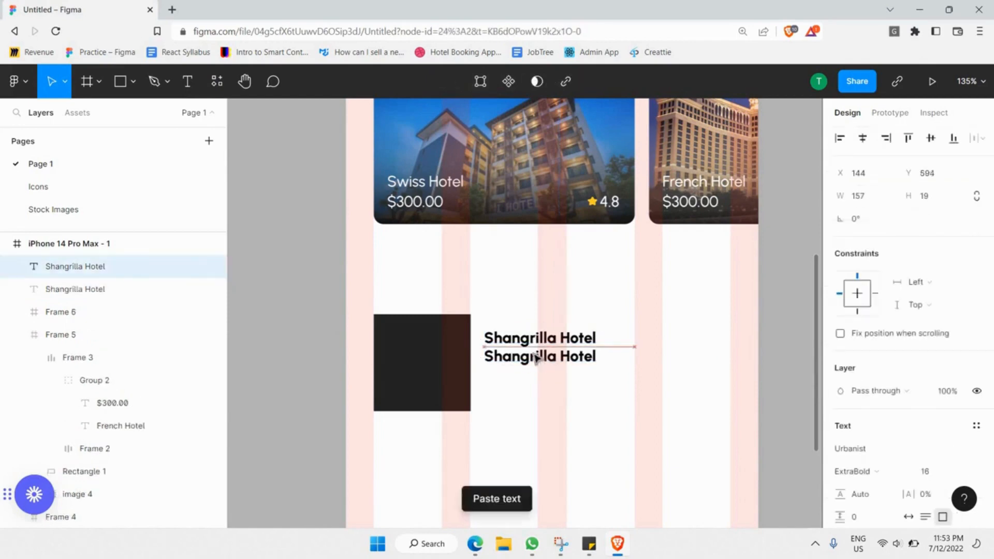
{"action": "double_click", "coordinate": [534, 354]}
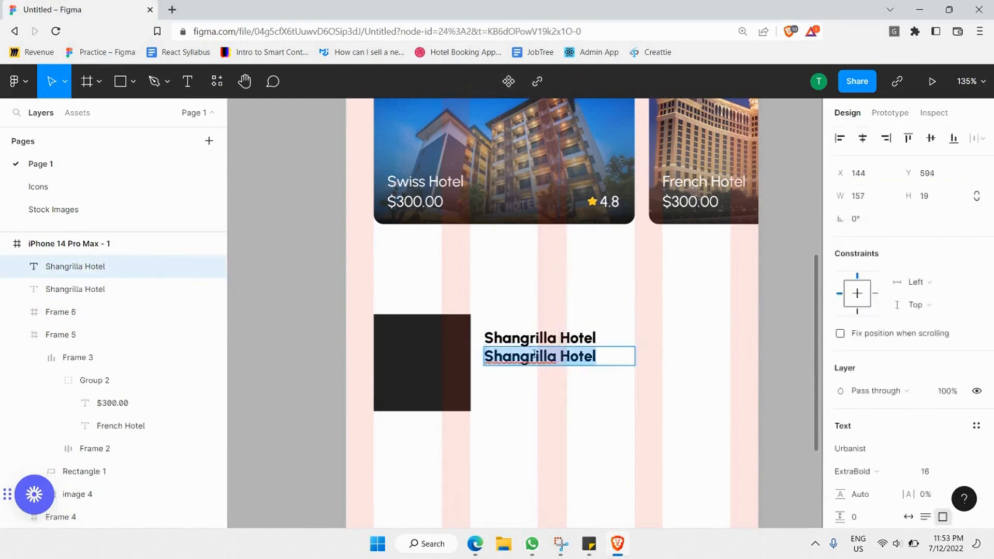
{"action": "type", "text": "211B Baker Street"}
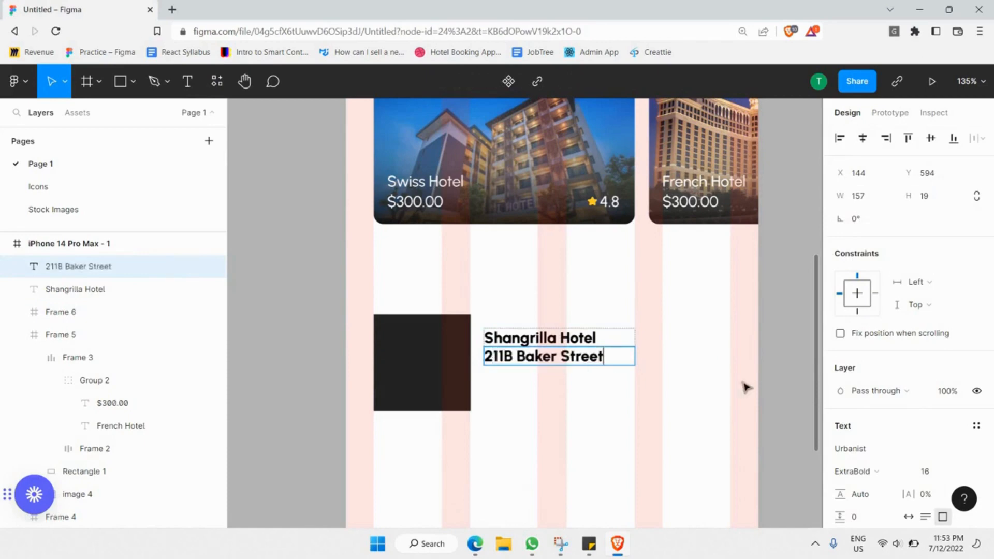
Set the street address line to Medium weight with 50% fill opacity.
{"action": "key", "text": "ctrl+a"}
{"action": "scroll", "coordinate": [859, 343], "scroll_direction": "down", "scroll_amount": 3}
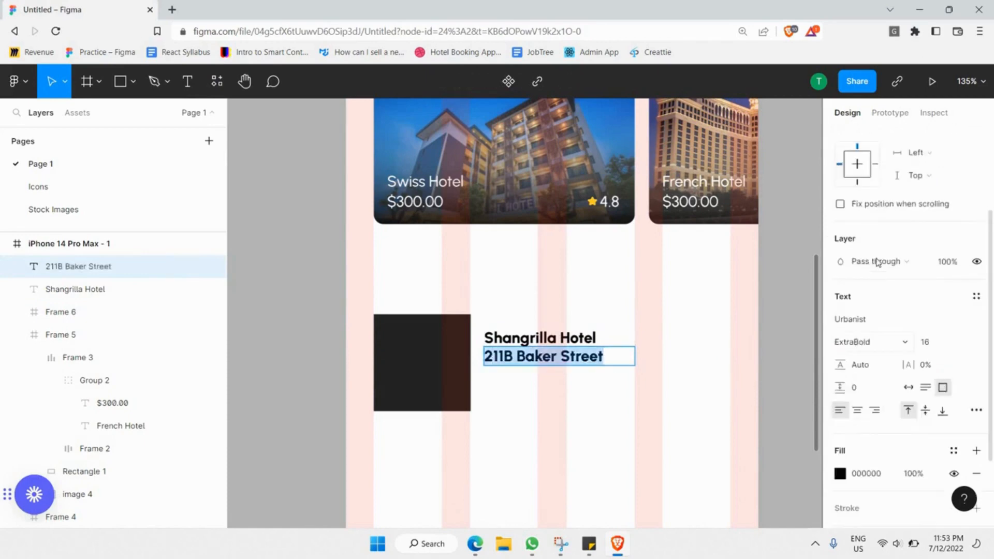
{"action": "left_click", "coordinate": [876, 342]}
{"action": "left_click", "coordinate": [880, 245]}
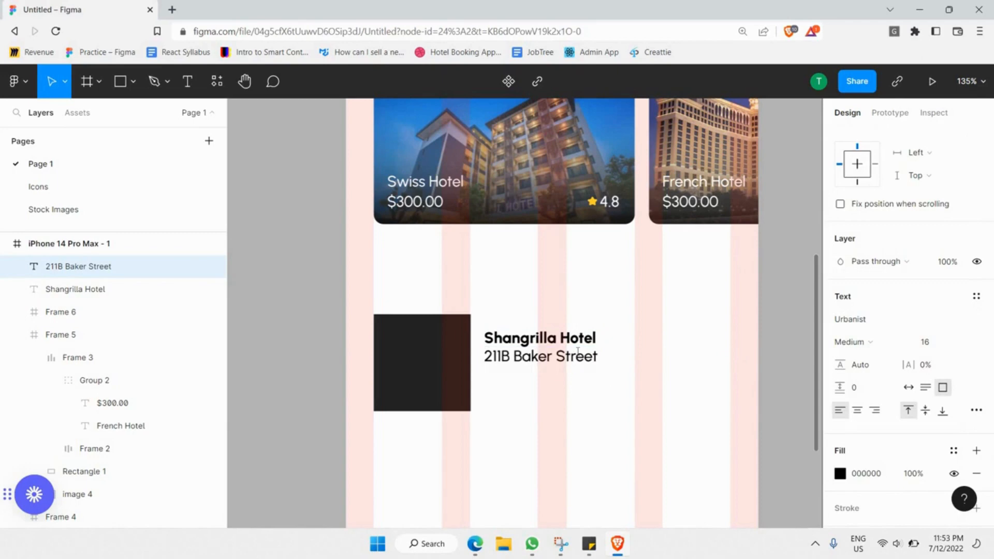
{"action": "scroll", "coordinate": [919, 425], "scroll_direction": "down", "scroll_amount": 2}
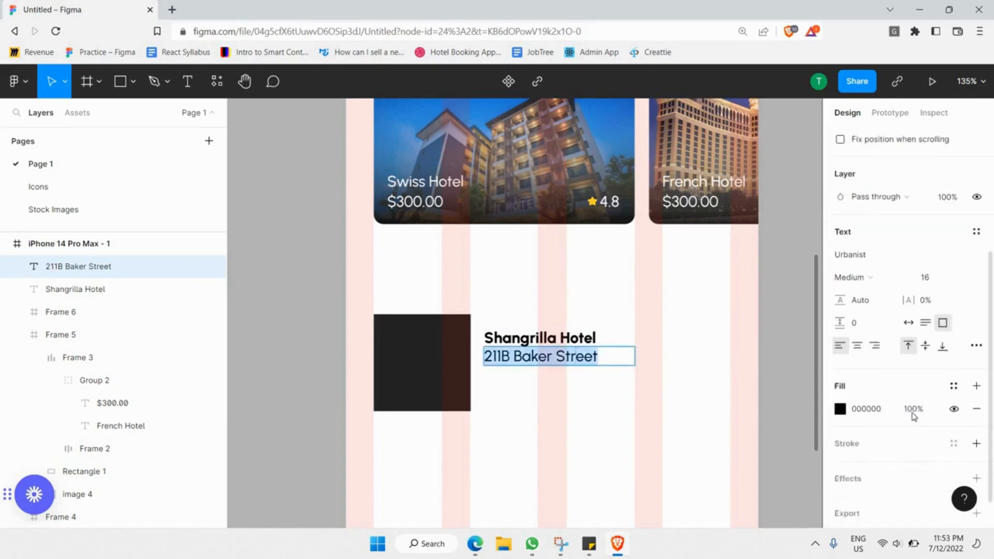
{"action": "left_click", "coordinate": [914, 409]}
{"action": "key", "text": "Return"}
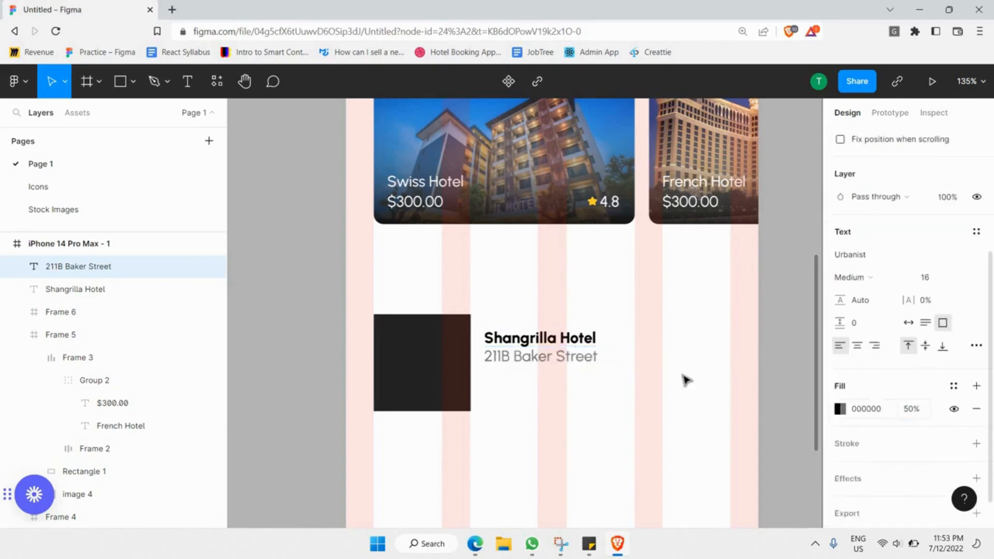
Narrow the street address text box to 145 × 19.
{"action": "key", "text": "Return"}
{"action": "key", "text": "ctrl+c"}
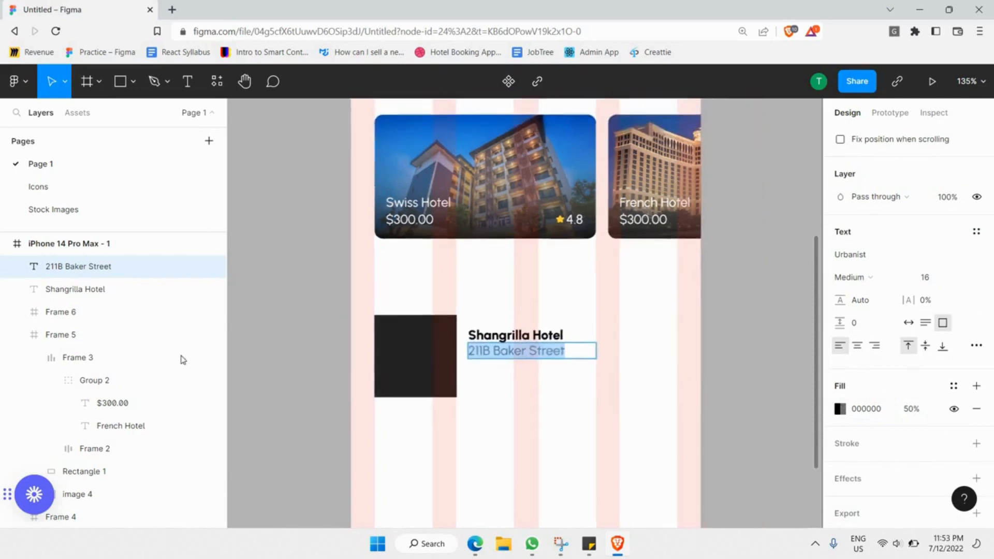
{"action": "scroll", "coordinate": [381, 321], "scroll_direction": "down", "scroll_amount": 2}
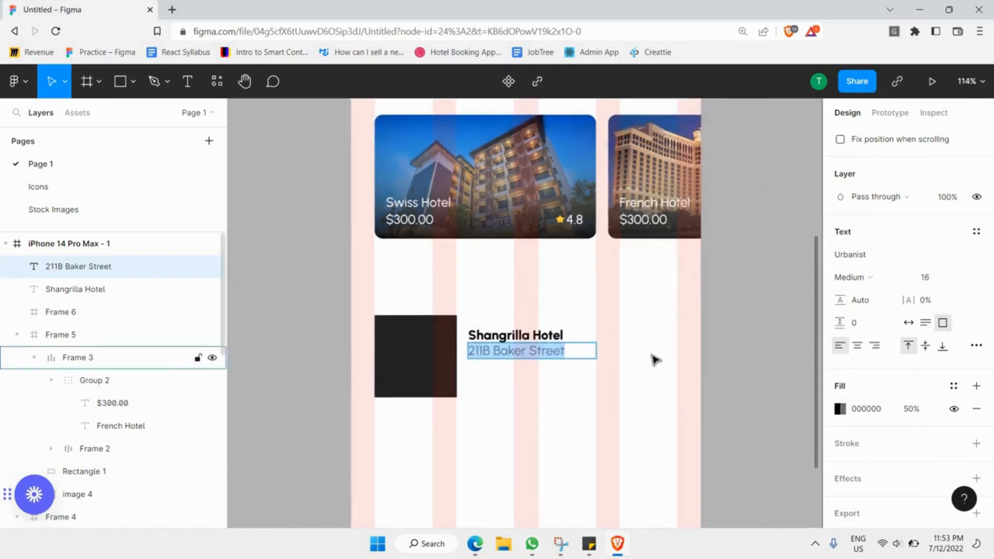
{"action": "scroll", "coordinate": [632, 366], "scroll_direction": "up", "scroll_amount": 3}
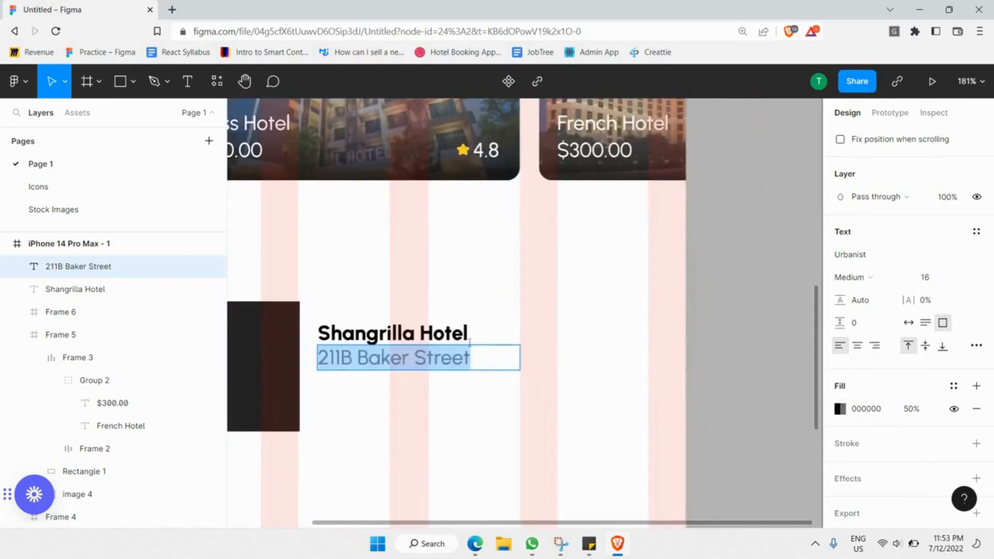
{"action": "key", "text": "Escape"}
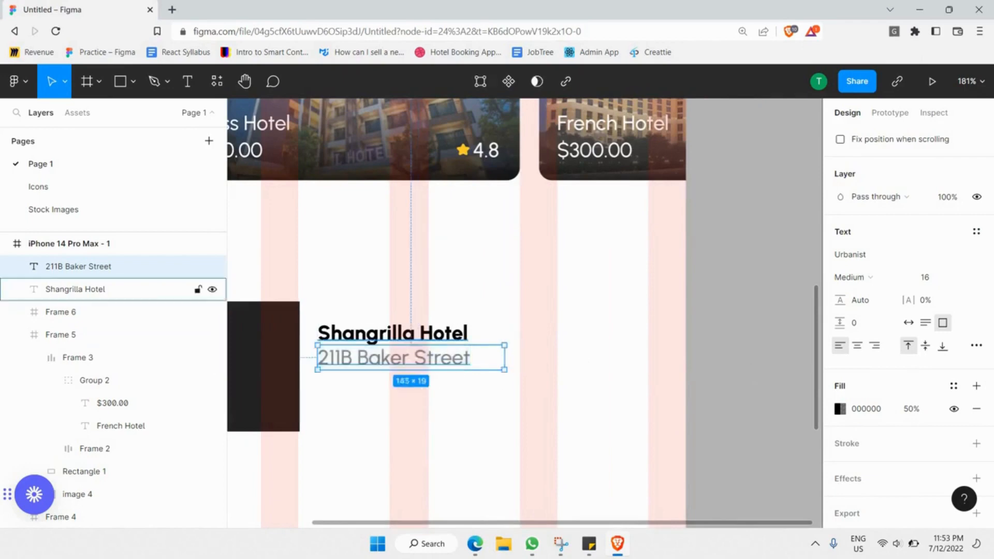
Duplicate the "Shangrilla Hotel" text and place the copy to its right on the same line.
{"action": "left_click", "coordinate": [75, 289]}
{"action": "key", "text": "ctrl+v"}
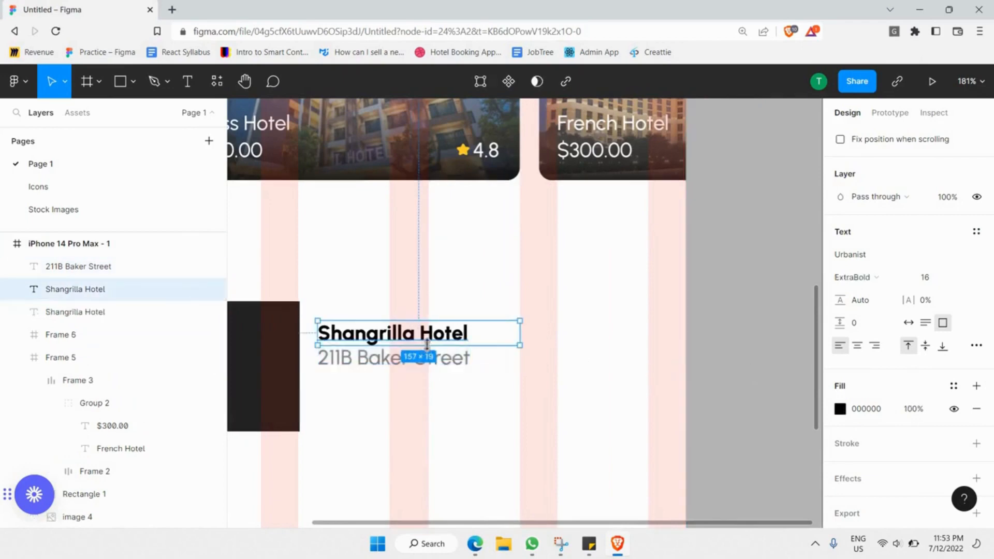
{"action": "left_click_drag", "start_coordinate": [426, 346], "coordinate": [595, 338]}
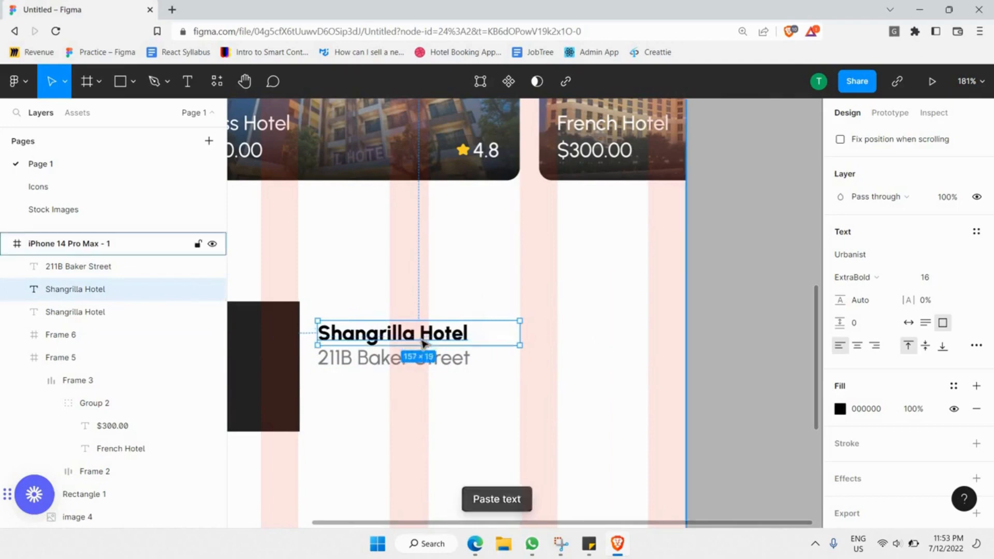
{"action": "left_click_drag", "start_coordinate": [426, 342], "coordinate": [603, 342]}
Right-align the copied hotel name and fit its box to 124 × 19 against the inner edge of the last grid column.
{"action": "double_click", "coordinate": [602, 339]}
{"action": "left_click", "coordinate": [874, 348]}
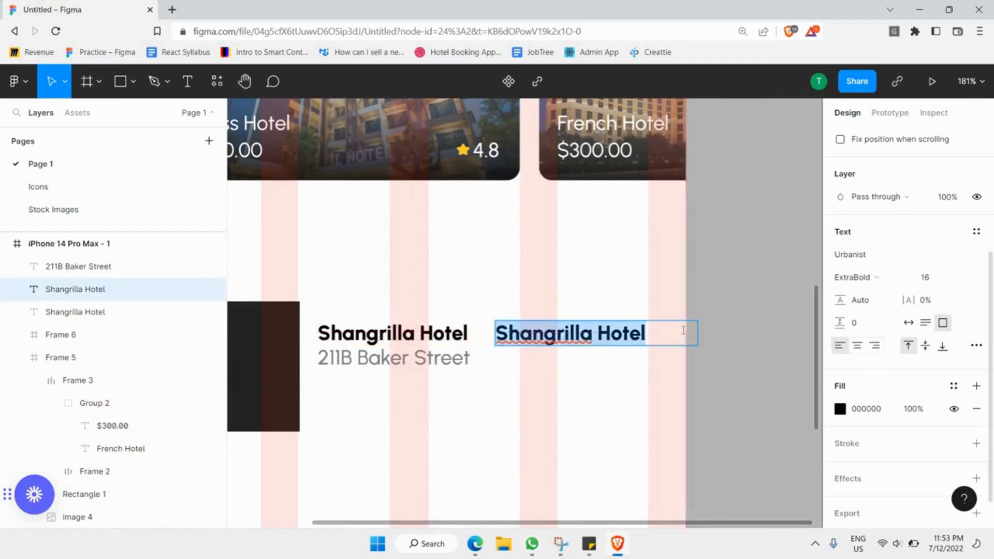
{"action": "left_click", "coordinate": [710, 337]}
{"action": "left_click", "coordinate": [628, 333]}
{"action": "left_click_drag", "start_coordinate": [591, 334], "coordinate": [543, 334]}
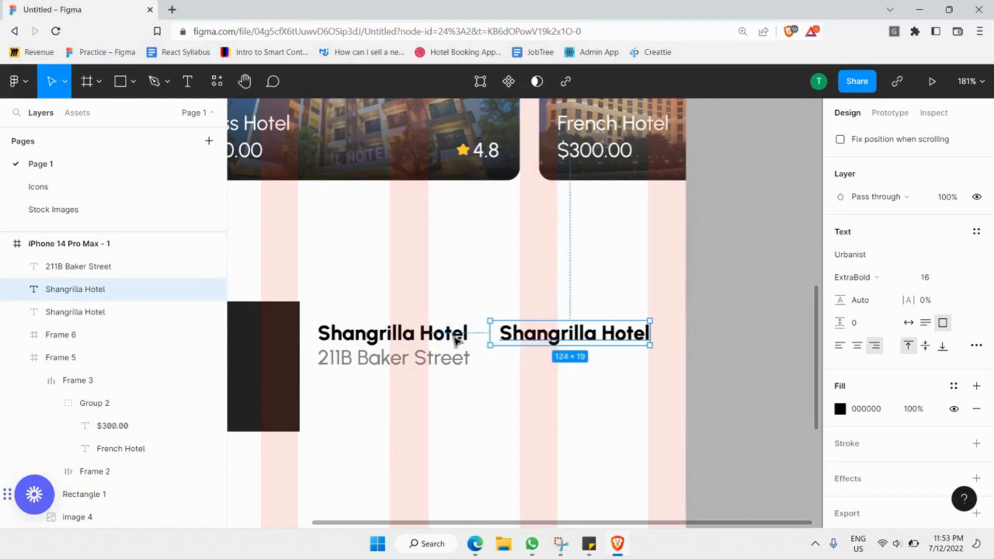
Replace the text of the copied "Shangrilla Hotel" line with the price "$300.00".
{"action": "left_click", "coordinate": [521, 331]}
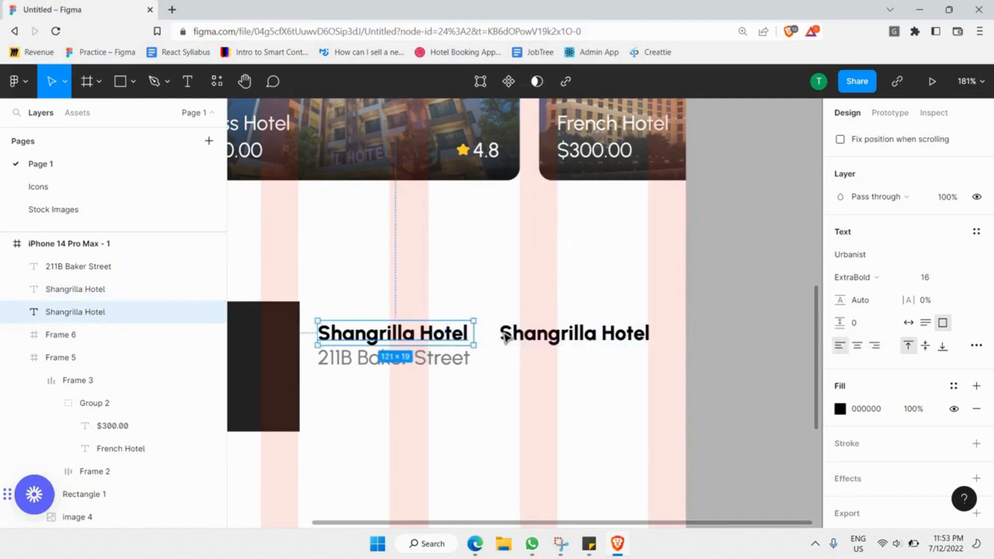
{"action": "double_click", "coordinate": [506, 333]}
{"action": "type", "text": "$"}
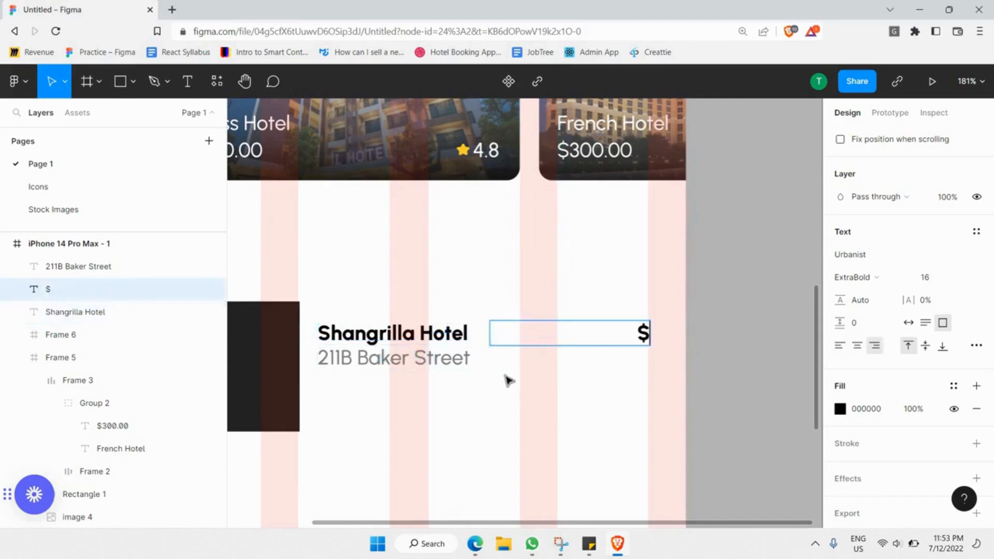
{"action": "type", "text": "300.00"}
Widen the street address text box under the hotel name to 157 × 19.
{"action": "left_click_drag", "start_coordinate": [490, 336], "coordinate": [520, 361]}
{"action": "left_click", "coordinate": [474, 354]}
{"action": "key", "text": "ctrl+z"}
{"action": "left_click", "coordinate": [490, 360]}
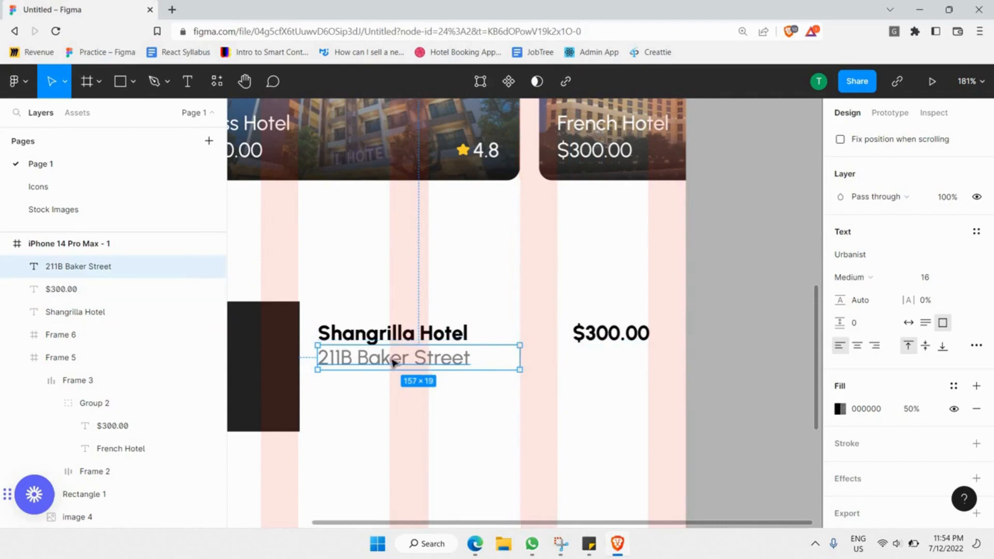
Duplicate the street address line below the price, right-align its text and line its box up with the last grid column's inner edge.
{"action": "key", "text": "ctrl+v"}
{"action": "left_click_drag", "start_coordinate": [403, 364], "coordinate": [573, 365]}
{"action": "key", "text": "Return"}
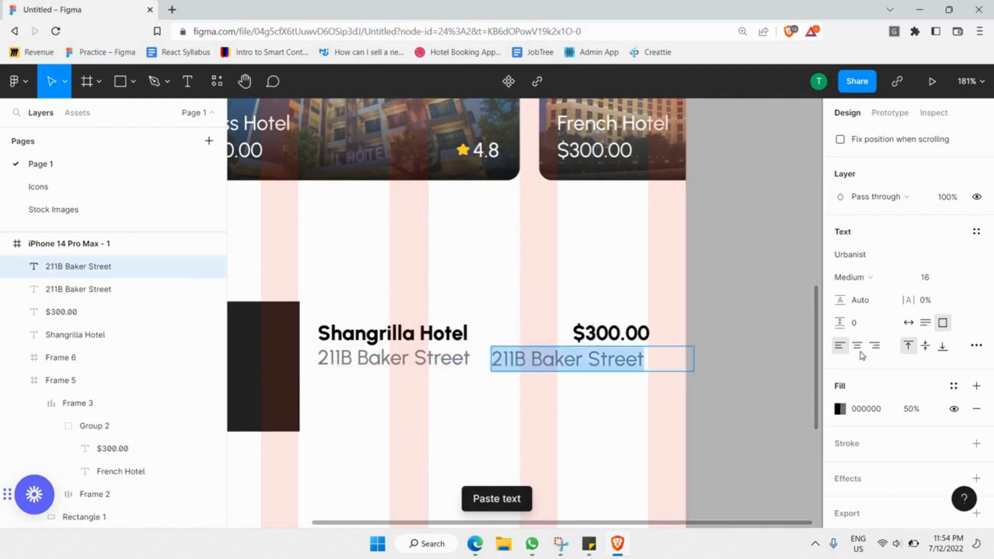
{"action": "left_click", "coordinate": [875, 346]}
{"action": "left_click", "coordinate": [642, 406]}
{"action": "left_click_drag", "start_coordinate": [645, 357], "coordinate": [603, 357]}
Replace the copied address text with the rating "4.8" and narrow its box to 23 × 19.
{"action": "double_click", "coordinate": [577, 362]}
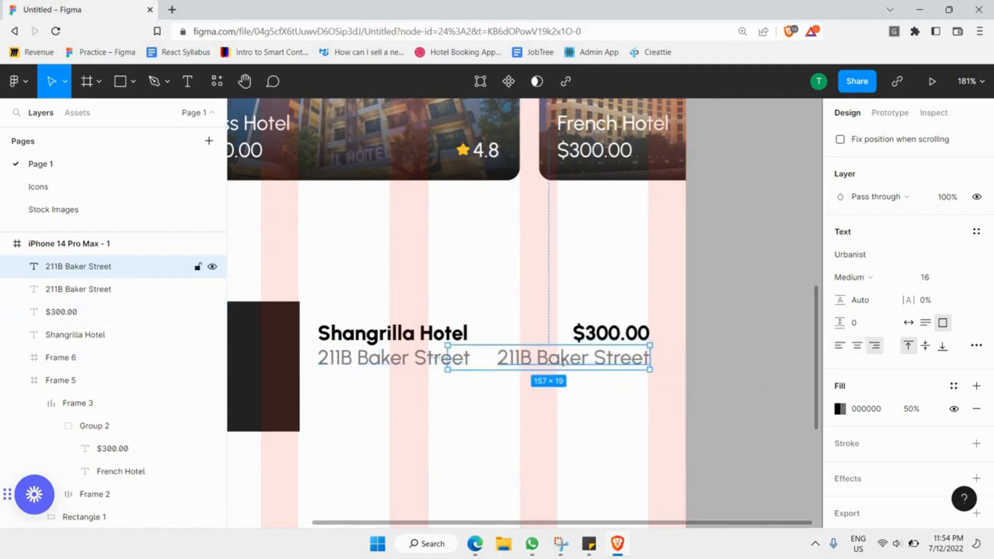
{"action": "type", "text": "4.8"}
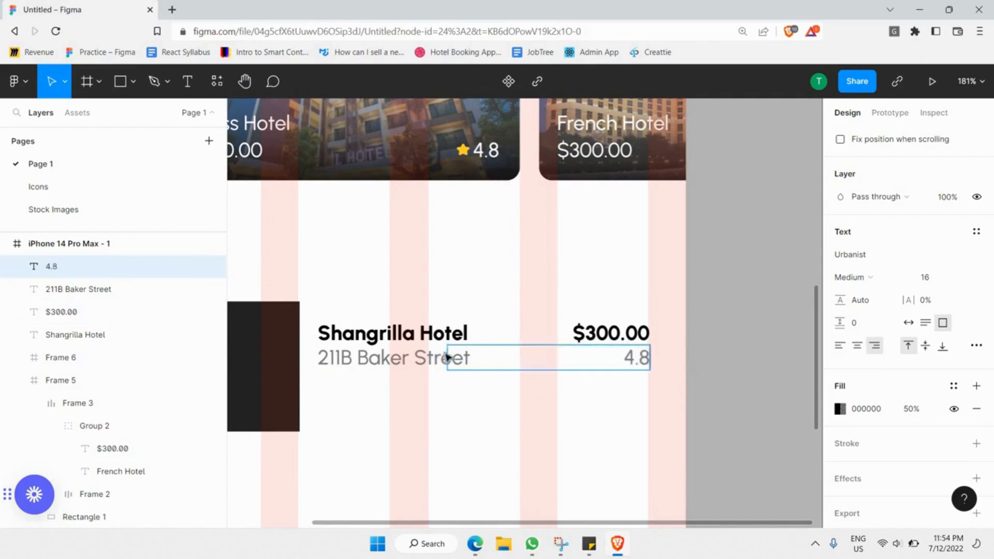
{"action": "key", "text": "Escape"}
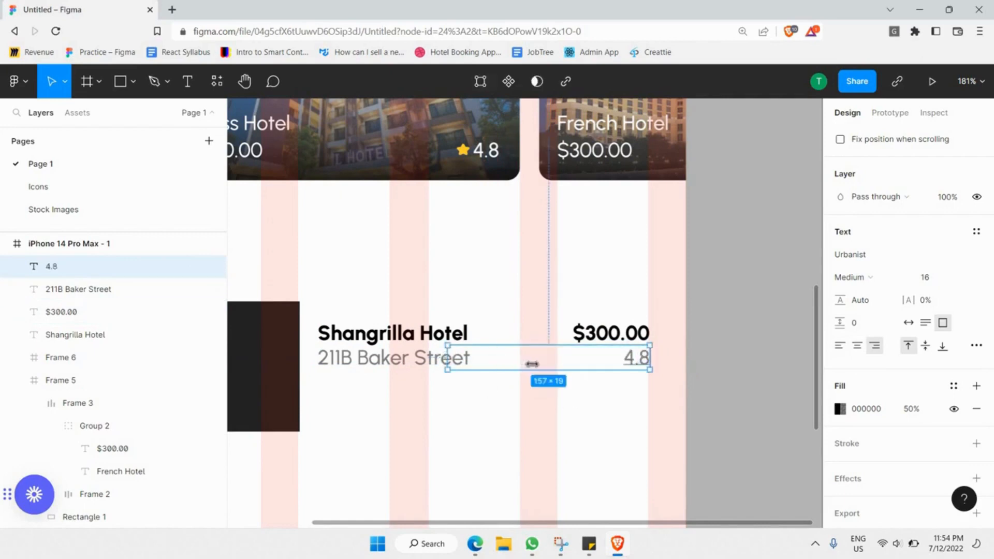
{"action": "left_click_drag", "start_coordinate": [532, 364], "coordinate": [621, 366]}
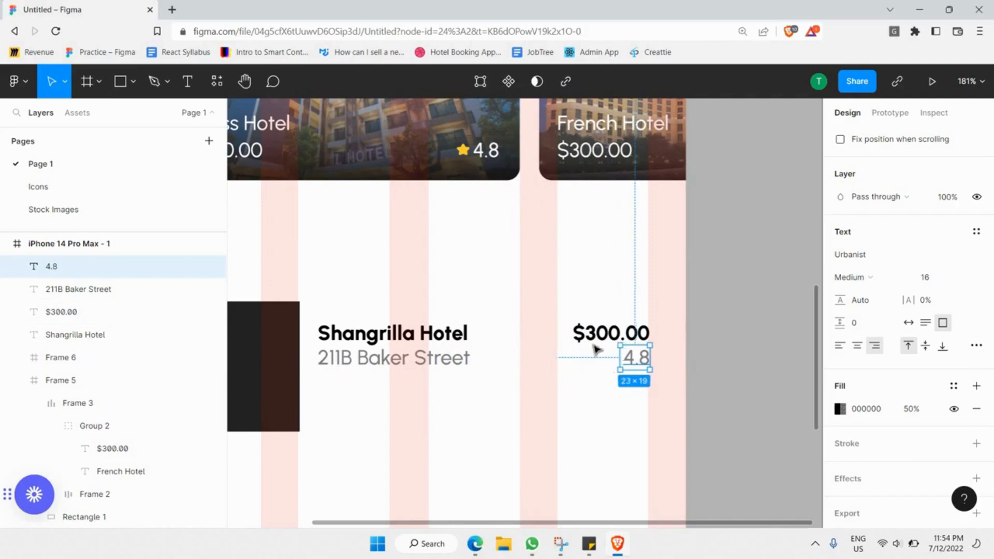
Copy the star image from the hotel card's rating and paste it into the phone frame near the list entry's price.
{"action": "scroll", "coordinate": [535, 237], "scroll_direction": "up", "scroll_amount": 1}
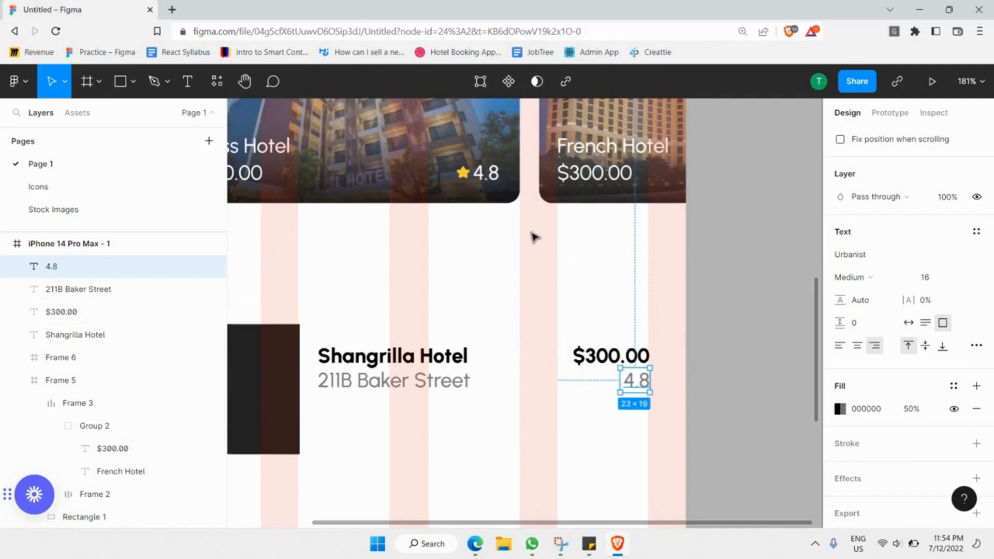
{"action": "left_click", "coordinate": [465, 173]}
{"action": "key", "text": "ctrl+c"}
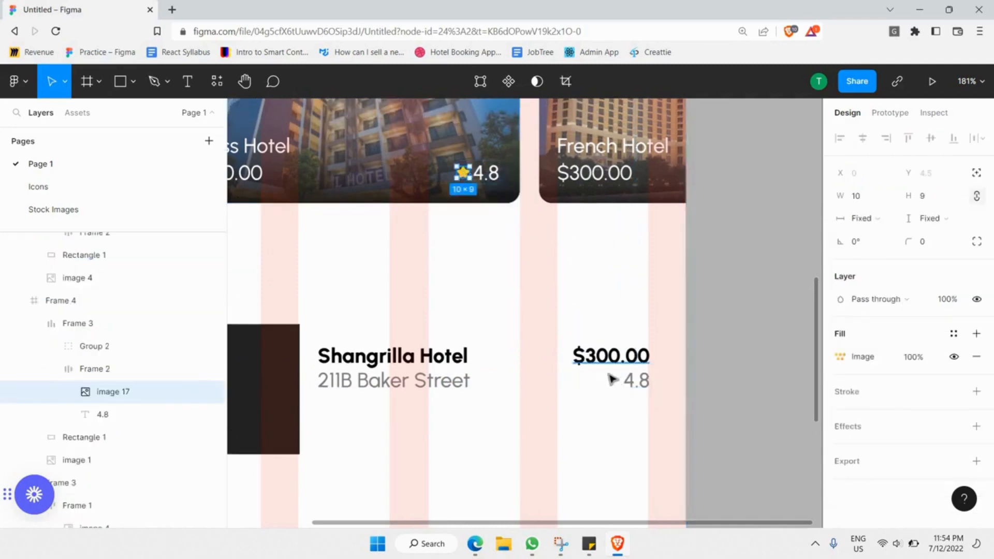
{"action": "scroll", "coordinate": [614, 378], "scroll_direction": "up", "scroll_amount": 3}
{"action": "left_click", "coordinate": [542, 311]}
{"action": "key", "text": "ctrl+v"}
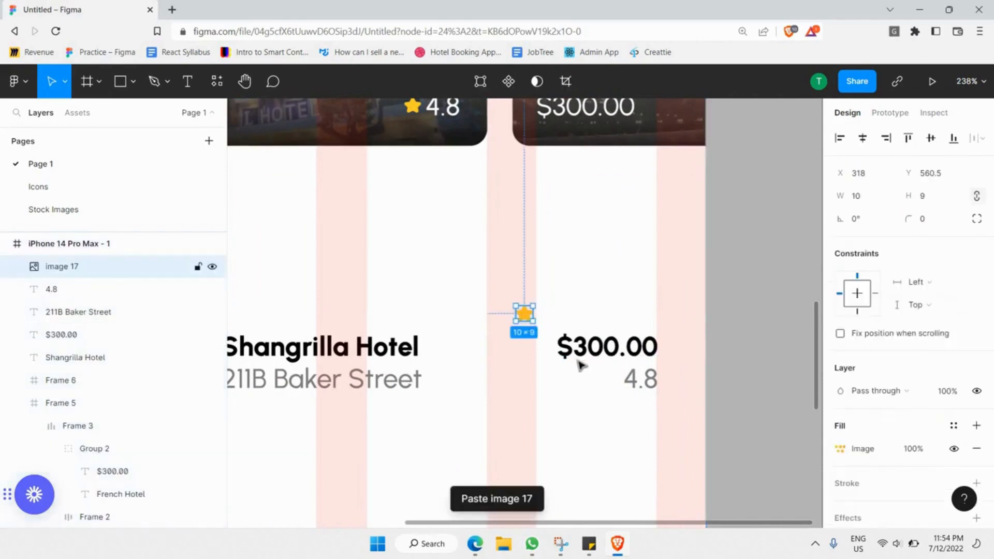
Place the star icon just before the 4.8 rating under the $300.00 price and group it with the rating text.
{"action": "left_click_drag", "start_coordinate": [524, 314], "coordinate": [609, 379]}
{"action": "scroll", "coordinate": [659, 378], "scroll_direction": "up", "scroll_amount": 3}
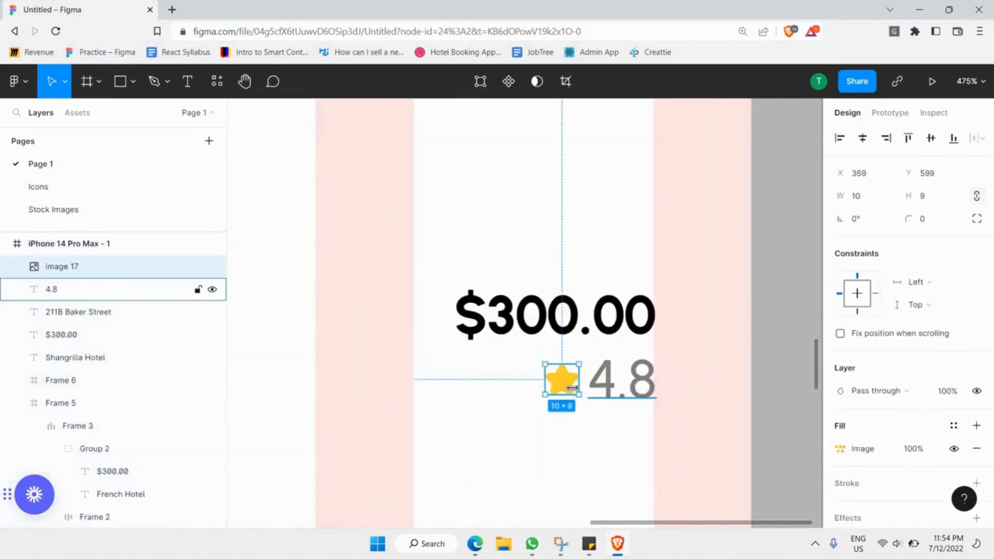
{"action": "left_click", "coordinate": [629, 384], "text": "shift"}
{"action": "right_click", "coordinate": [632, 347]}
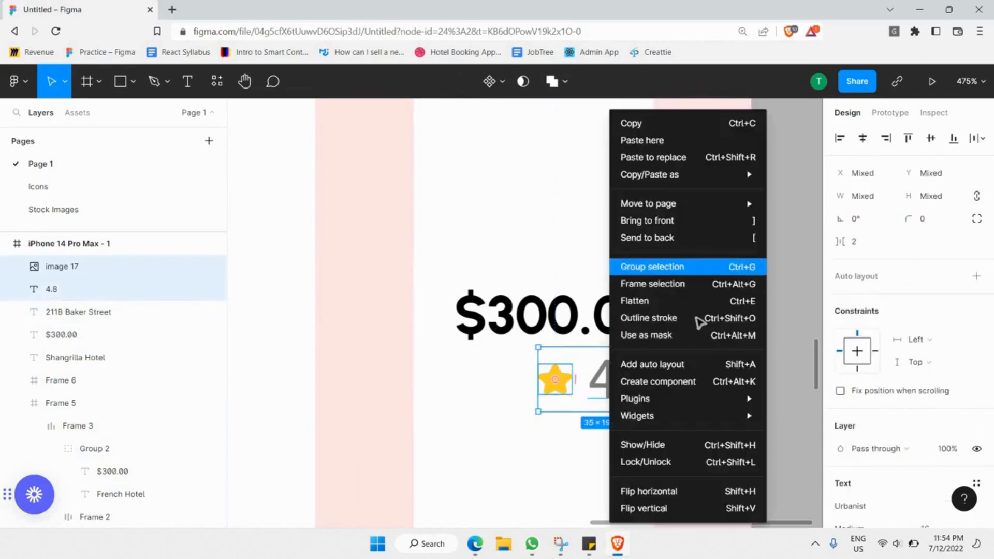
{"action": "left_click", "coordinate": [647, 266]}
Group the Shangrilla Hotel title with the grey address text beneath it.
{"action": "scroll", "coordinate": [533, 387], "scroll_direction": "up", "scroll_amount": 1}
{"action": "scroll", "coordinate": [532, 387], "scroll_direction": "up", "scroll_amount": 1}
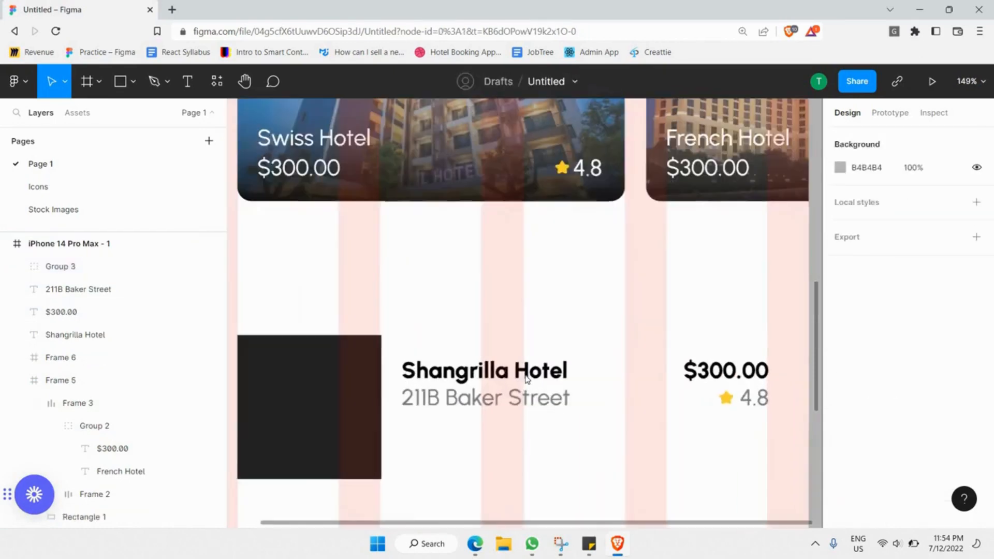
{"action": "left_click", "coordinate": [518, 378]}
{"action": "left_click", "coordinate": [520, 409], "text": "shift"}
{"action": "right_click", "coordinate": [522, 406]}
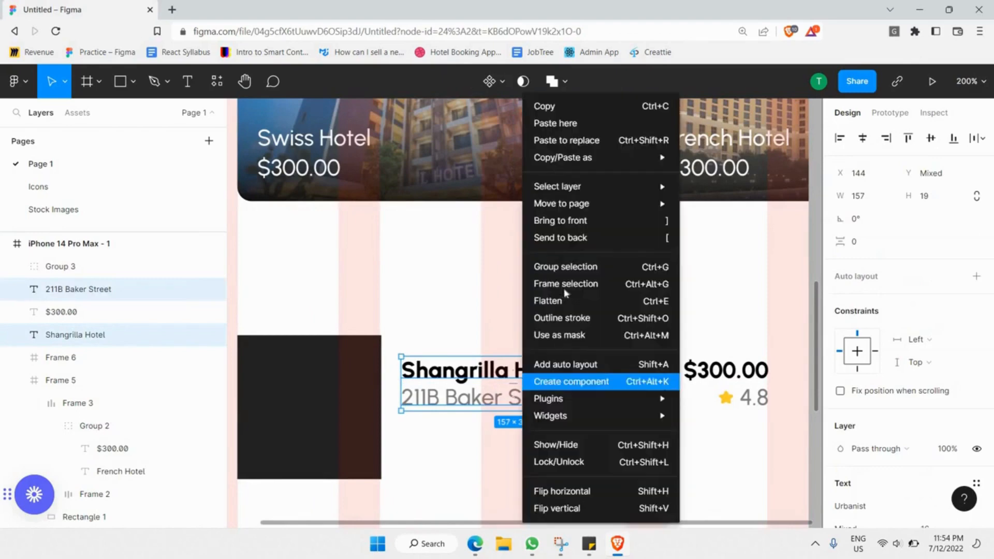
{"action": "key", "text": "ctrl+g"}
Group the $300.00 price text with the star rating below it.
{"action": "left_click", "coordinate": [736, 371]}
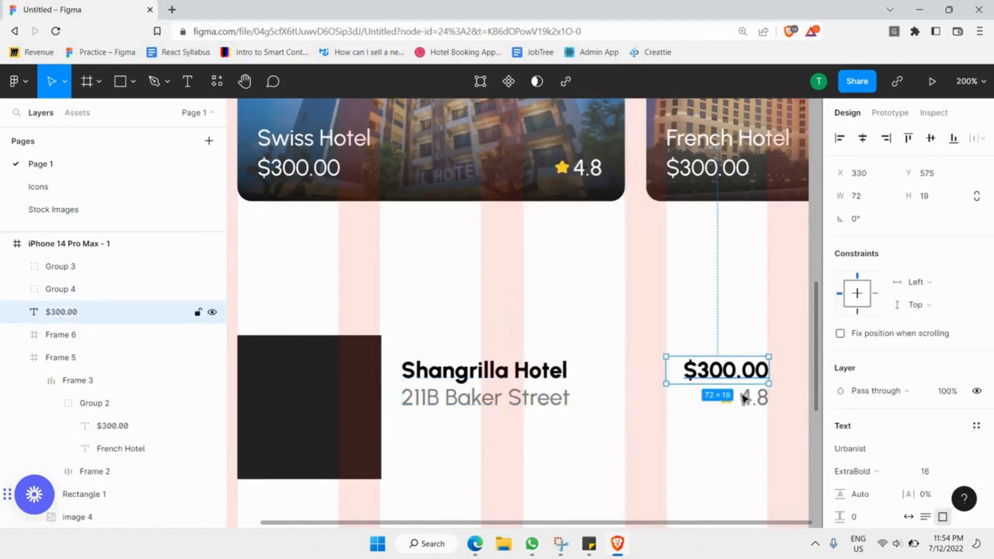
{"action": "left_click", "coordinate": [748, 398], "text": "shift"}
{"action": "right_click", "coordinate": [734, 393]}
{"action": "left_click", "coordinate": [777, 250]}
Combine the hotel title and address group with the price and rating group into one group.
{"action": "left_click", "coordinate": [543, 368], "text": "shift"}
{"action": "right_click", "coordinate": [697, 378]}
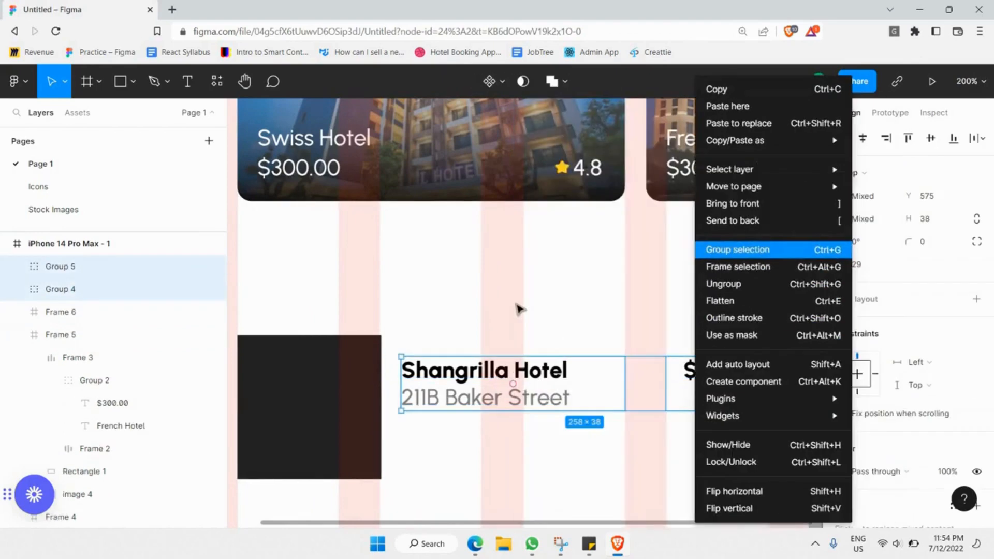
{"action": "left_click", "coordinate": [738, 250]}
Group the dark square frame with the hotel details and apply auto layout to the resulting card.
{"action": "scroll", "coordinate": [519, 309], "scroll_direction": "down", "scroll_amount": 3}
{"action": "scroll", "coordinate": [445, 321], "scroll_direction": "up", "scroll_amount": 2}
{"action": "left_click", "coordinate": [365, 383], "text": "shift"}
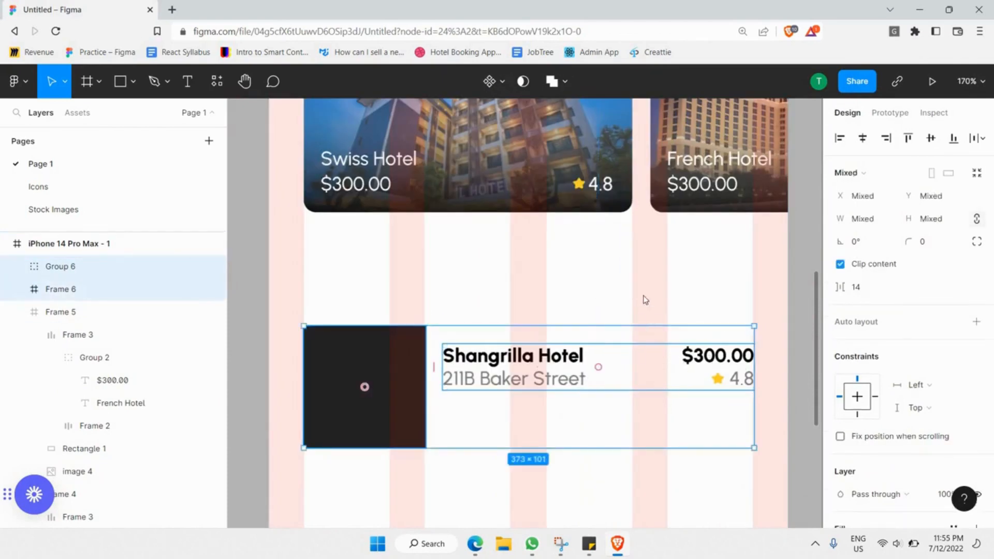
{"action": "right_click", "coordinate": [591, 363]}
{"action": "left_click", "coordinate": [642, 250]}
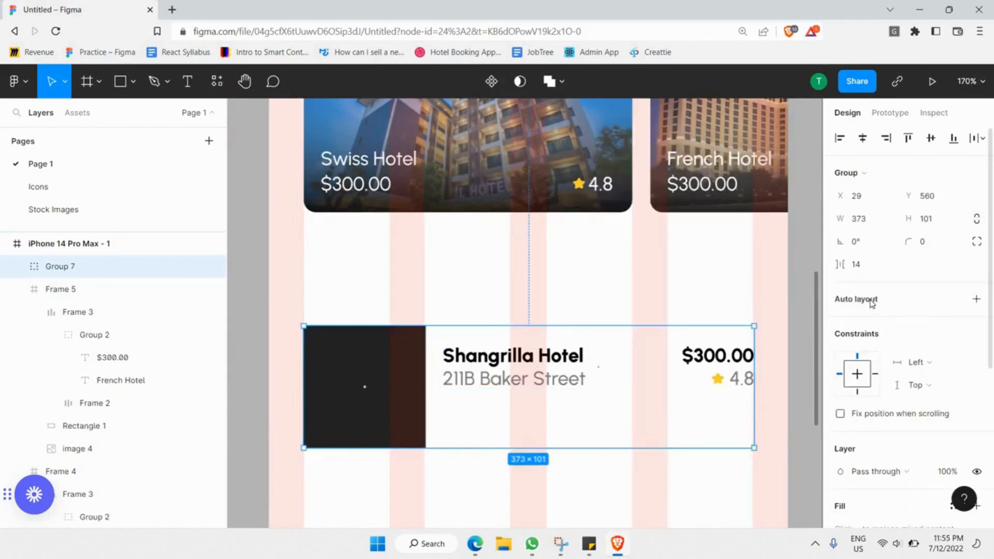
{"action": "left_click", "coordinate": [872, 303]}
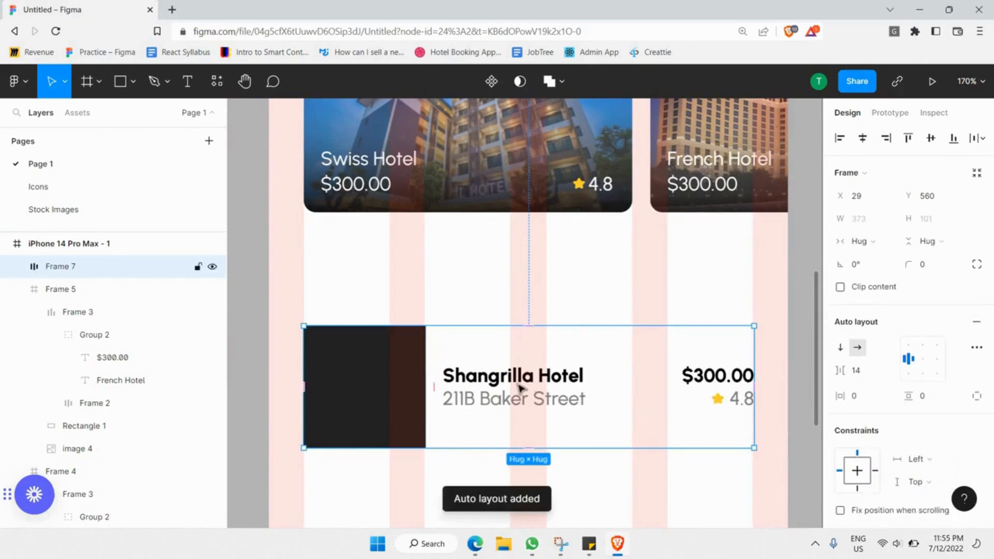
{"action": "left_click", "coordinate": [264, 320]}
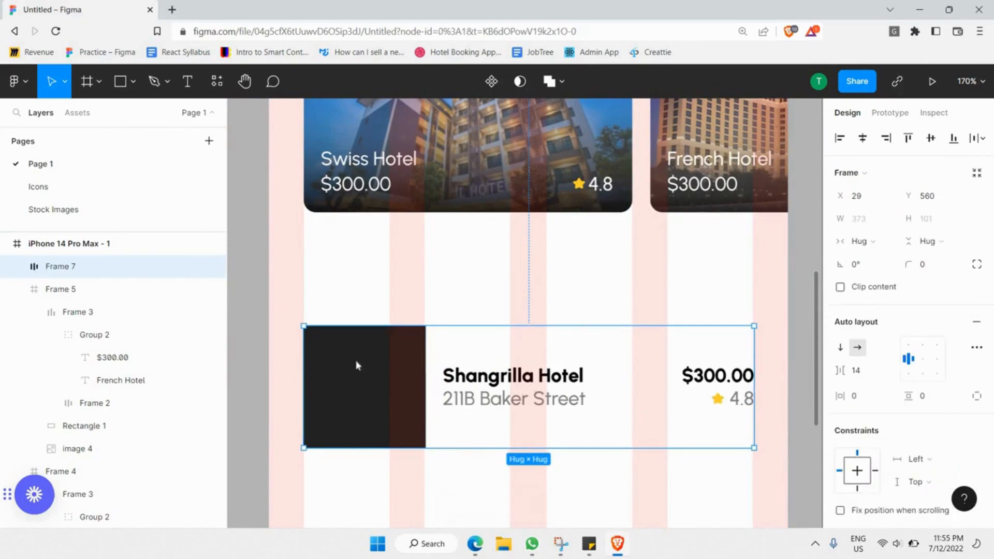
Set the corner radius of the card's dark square frame to 15.
{"action": "left_click", "coordinate": [370, 366]}
{"action": "left_click", "coordinate": [374, 370]}
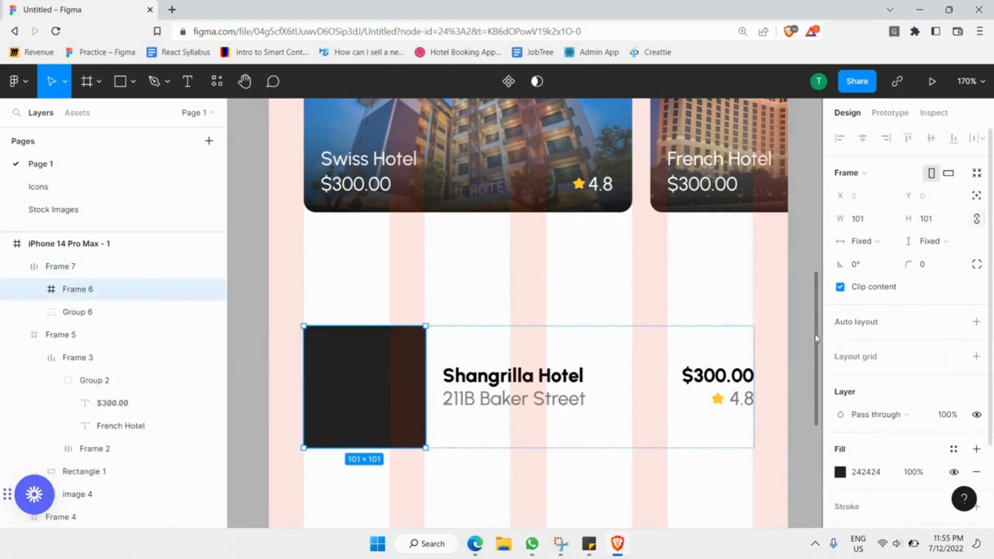
{"action": "left_click", "coordinate": [923, 265]}
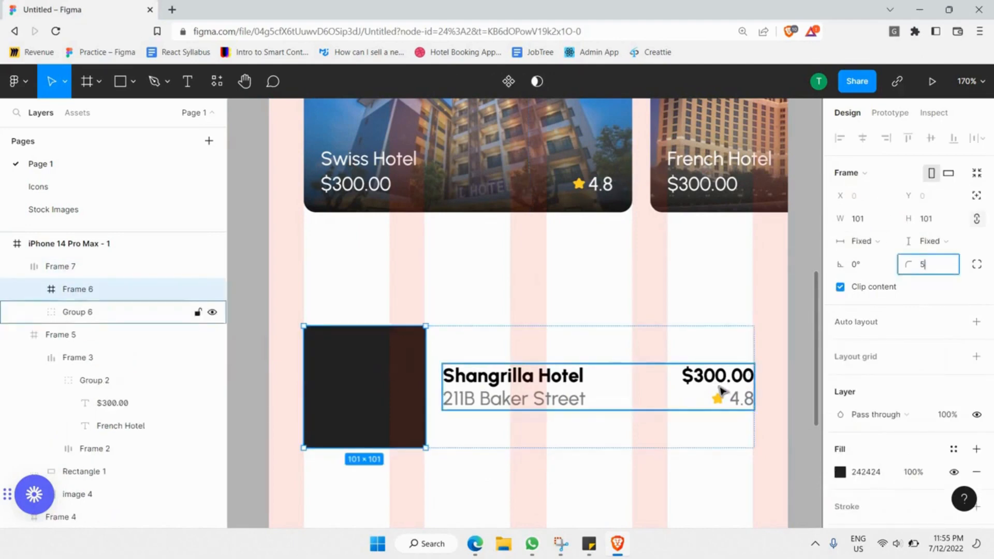
{"action": "type", "text": "5"}
{"action": "left_click", "coordinate": [930, 268]}
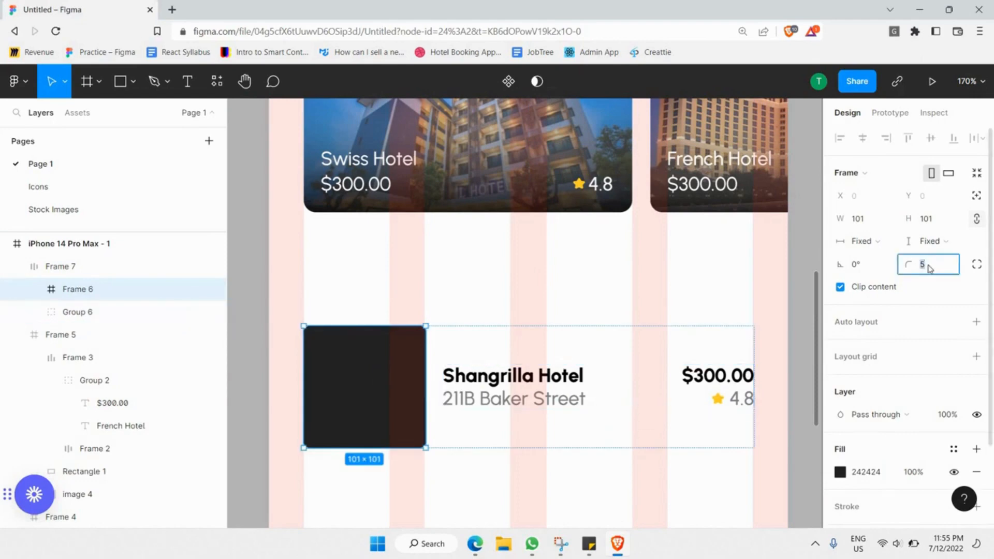
{"action": "key", "text": "Return"}
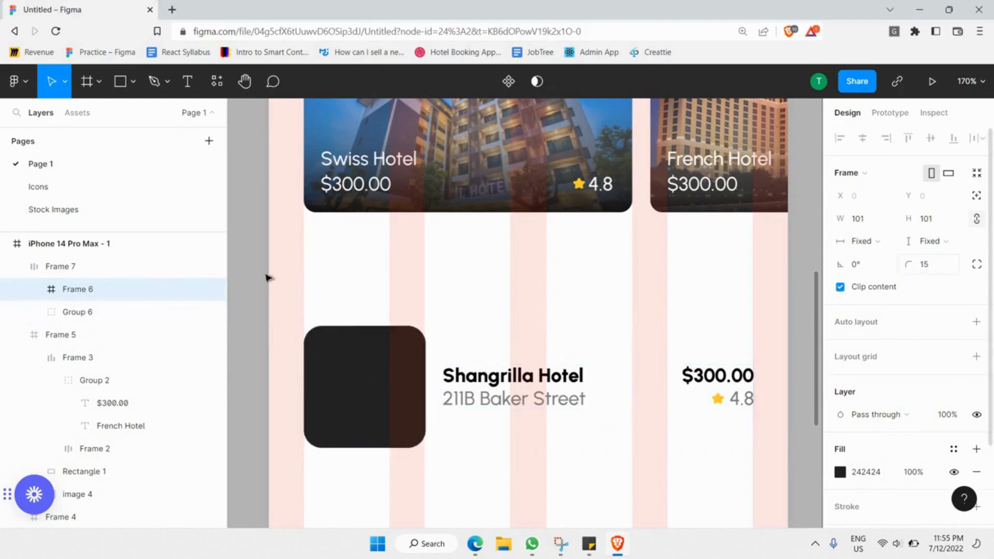
{"action": "left_click", "coordinate": [246, 280]}
Copy the blue-sky hotel building photo, image 1, from the Stock Images page and paste it into the card's rounded square on Page 1.
{"action": "scroll", "coordinate": [247, 275], "scroll_direction": "down", "scroll_amount": 3}
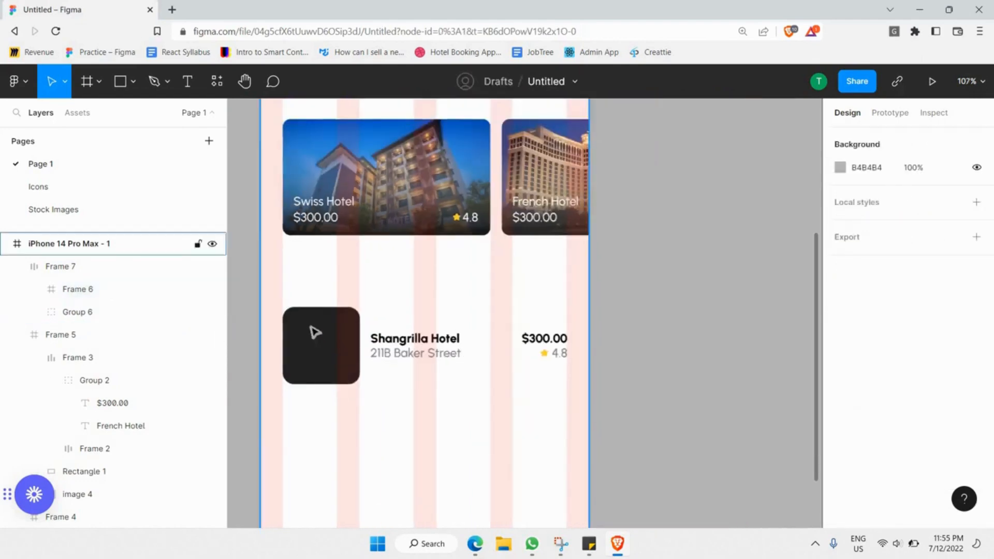
{"action": "scroll", "coordinate": [311, 290], "scroll_direction": "up", "scroll_amount": 2}
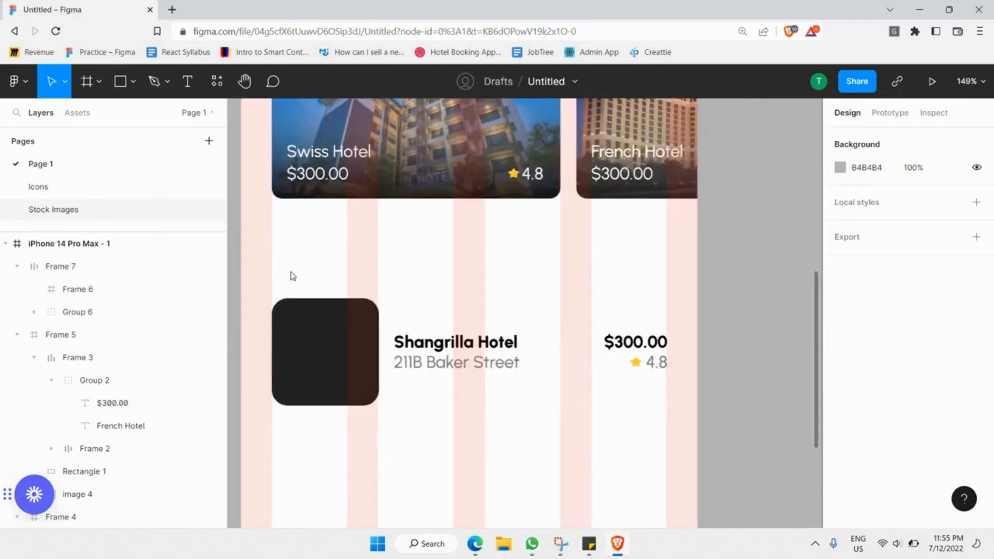
{"action": "left_click", "coordinate": [53, 209]}
{"action": "scroll", "coordinate": [725, 259], "scroll_direction": "down", "scroll_amount": 5}
{"action": "left_click", "coordinate": [468, 243]}
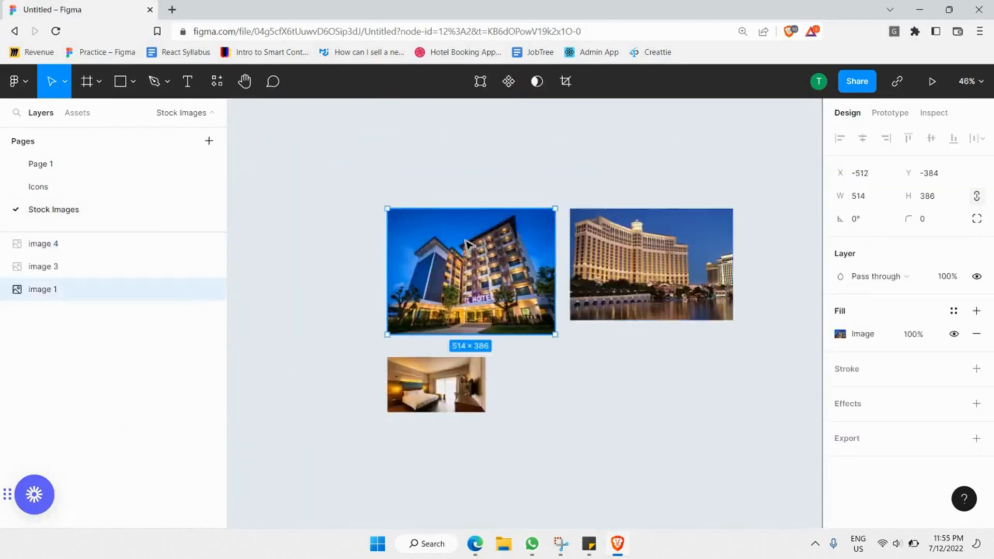
{"action": "left_click", "coordinate": [57, 163]}
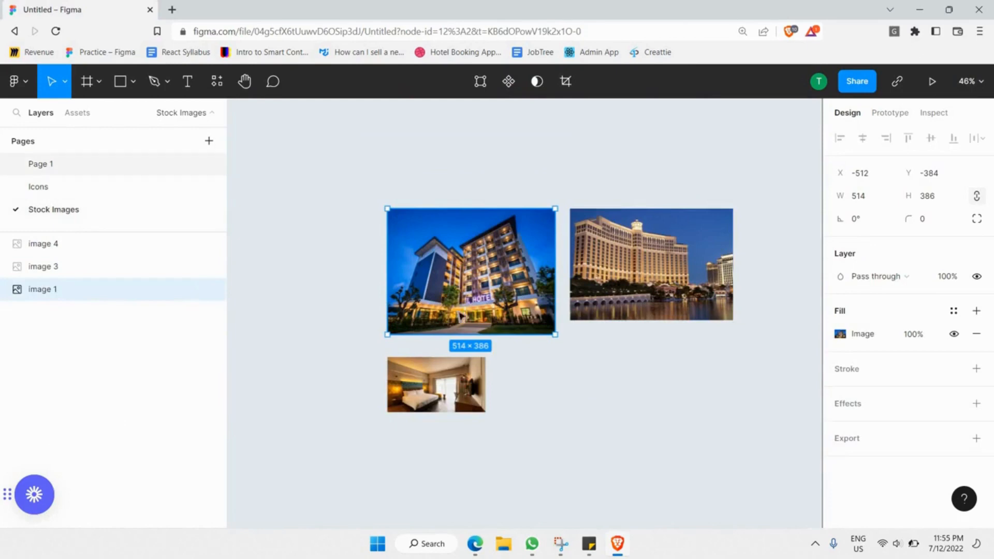
{"action": "left_click", "coordinate": [334, 349]}
{"action": "key", "text": "ctrl+v"}
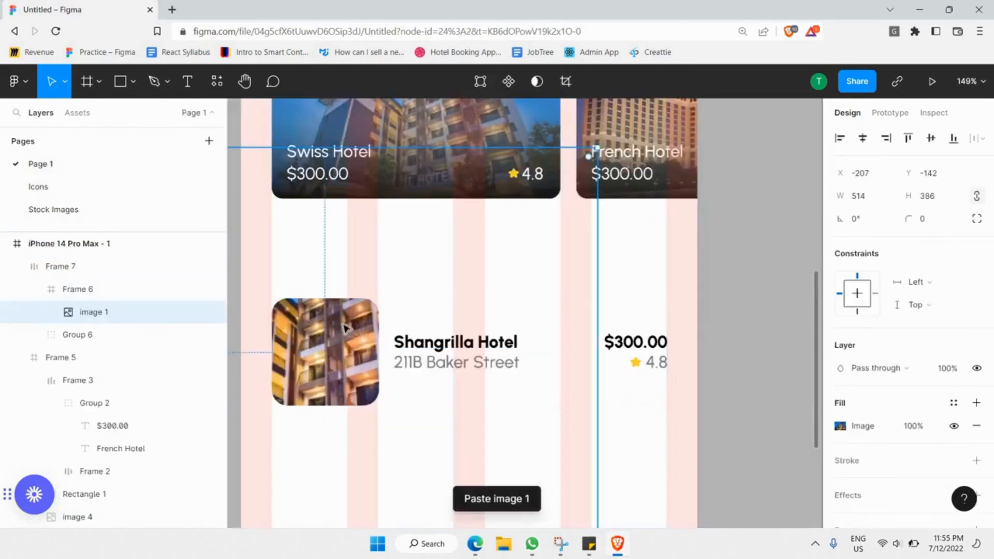
Scale the pasted hotel photo down so the whole building fits the card's rounded square frame.
{"action": "scroll", "coordinate": [337, 334], "scroll_direction": "down", "scroll_amount": 3}
{"action": "scroll", "coordinate": [313, 246], "scroll_direction": "left", "scroll_amount": 4}
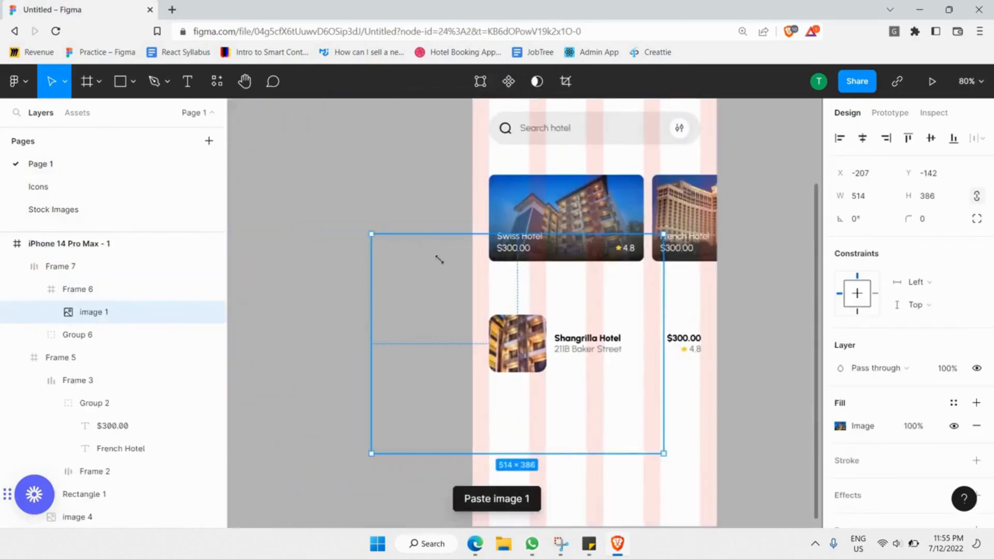
{"action": "left_click_drag", "start_coordinate": [371, 234], "coordinate": [513, 314]}
{"action": "key", "text": "Escape"}
{"action": "scroll", "coordinate": [537, 328], "scroll_direction": "up", "scroll_amount": 2}
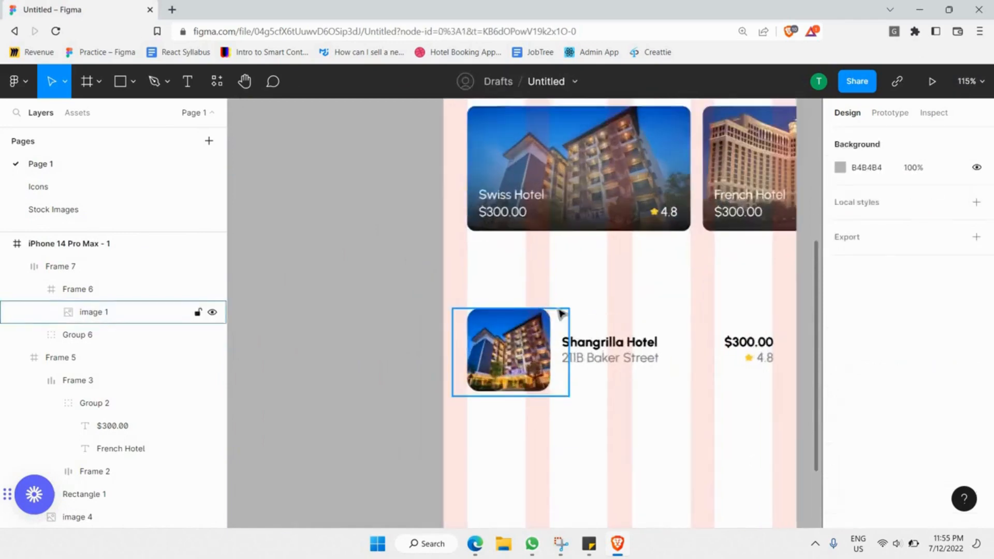
Move the Shangrilla Hotel card out of the phone frame onto the empty canvas and place a copy of it below.
{"action": "scroll", "coordinate": [630, 333], "scroll_direction": "down", "scroll_amount": 3}
{"action": "left_click", "coordinate": [647, 328]}
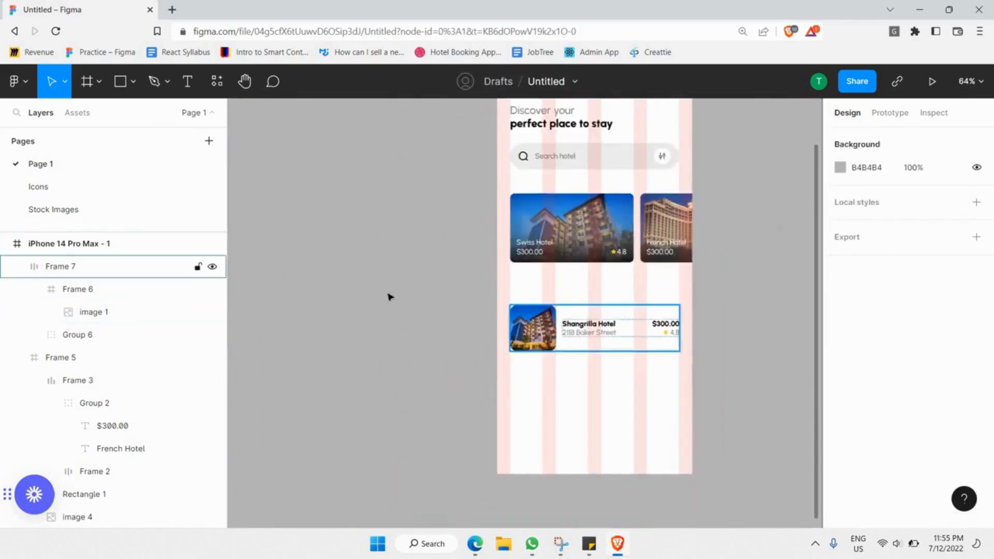
{"action": "left_click_drag", "start_coordinate": [642, 325], "coordinate": [429, 337]}
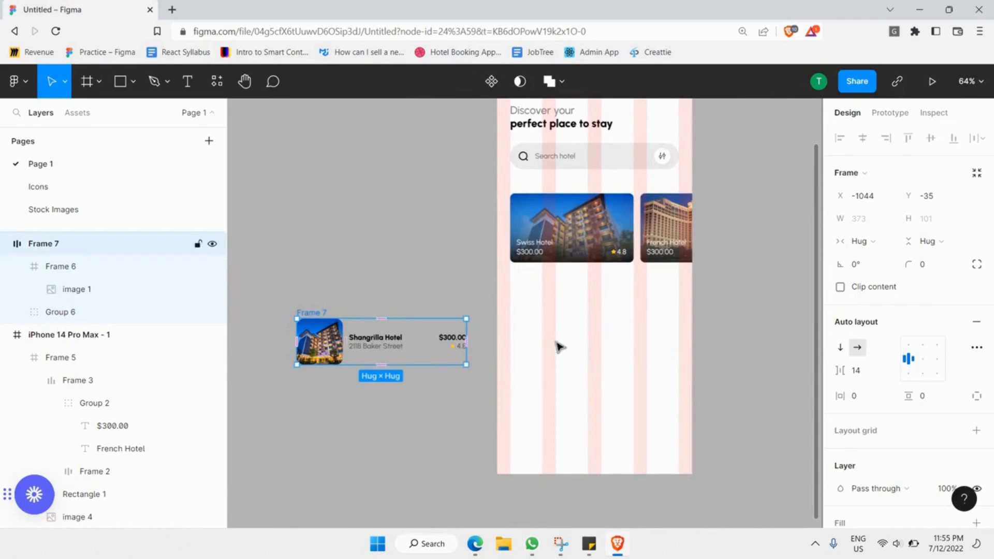
{"action": "left_click_drag", "start_coordinate": [559, 346], "coordinate": [394, 269]}
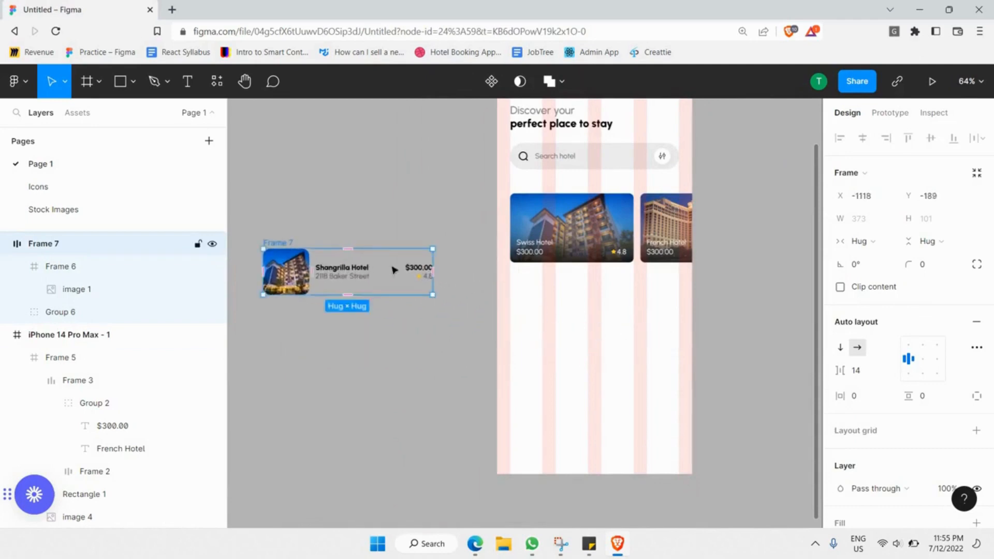
{"action": "key", "text": "ctrl+v"}
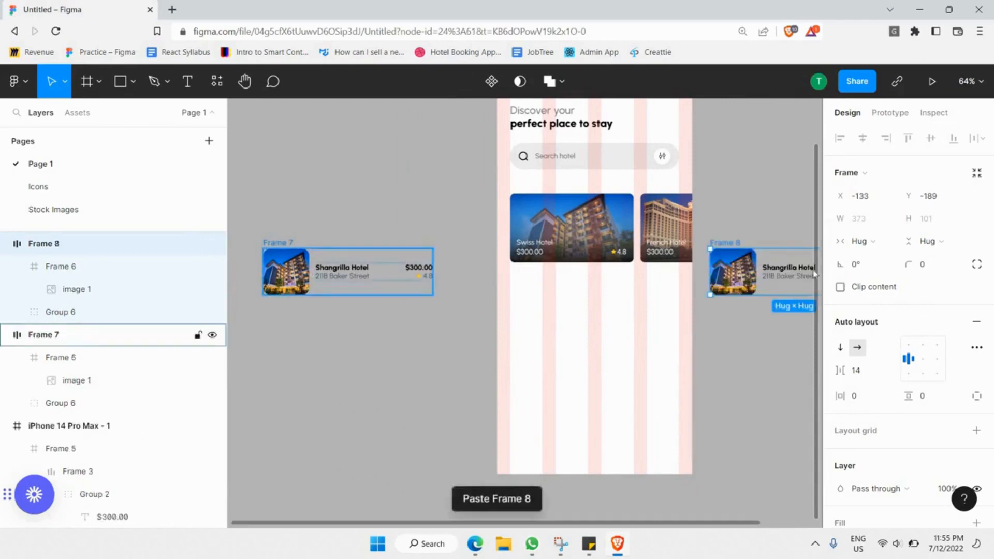
{"action": "left_click_drag", "start_coordinate": [790, 262], "coordinate": [326, 310]}
Group the two Shangrilla Hotel cards and apply auto layout to stack them vertically.
{"action": "scroll", "coordinate": [309, 305], "scroll_direction": "up", "scroll_amount": 5}
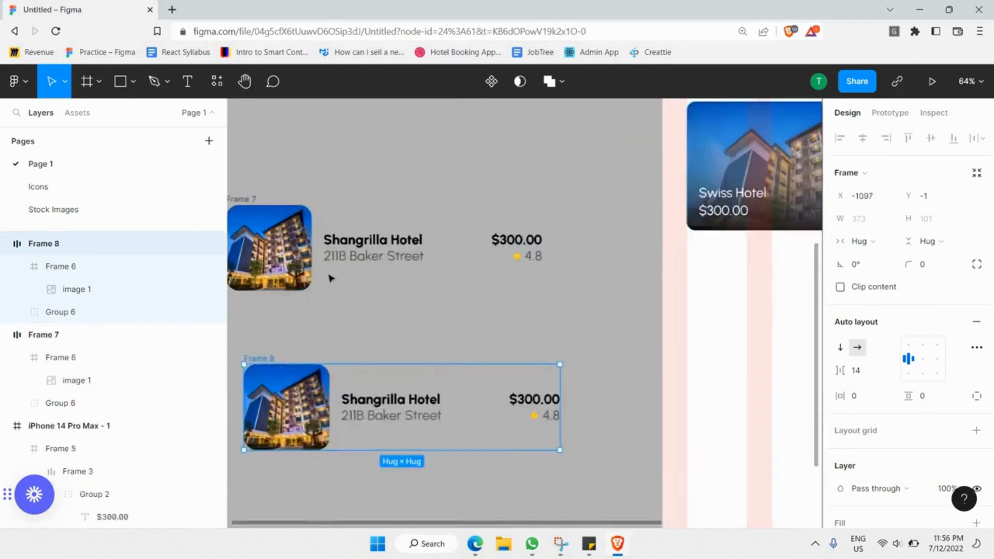
{"action": "left_click", "coordinate": [368, 253], "text": "shift"}
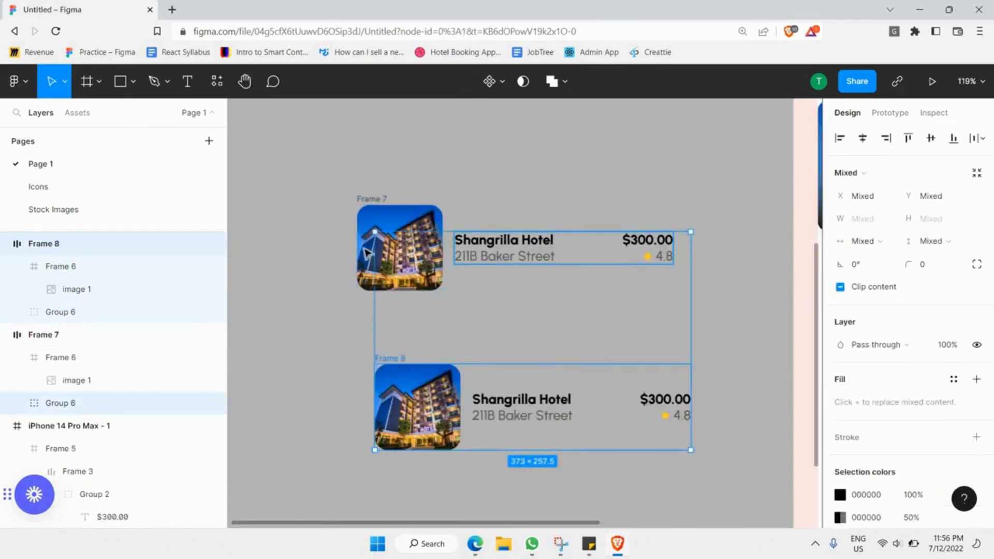
{"action": "left_click", "coordinate": [483, 362]}
{"action": "left_click", "coordinate": [428, 216]}
{"action": "left_click", "coordinate": [382, 201]}
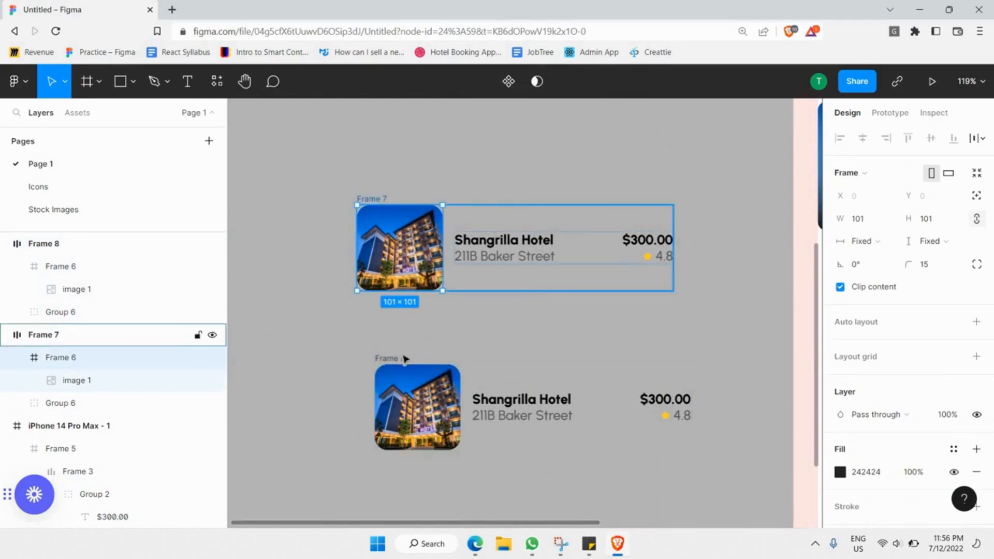
{"action": "left_click", "coordinate": [403, 358], "text": "shift"}
{"action": "right_click", "coordinate": [503, 318]}
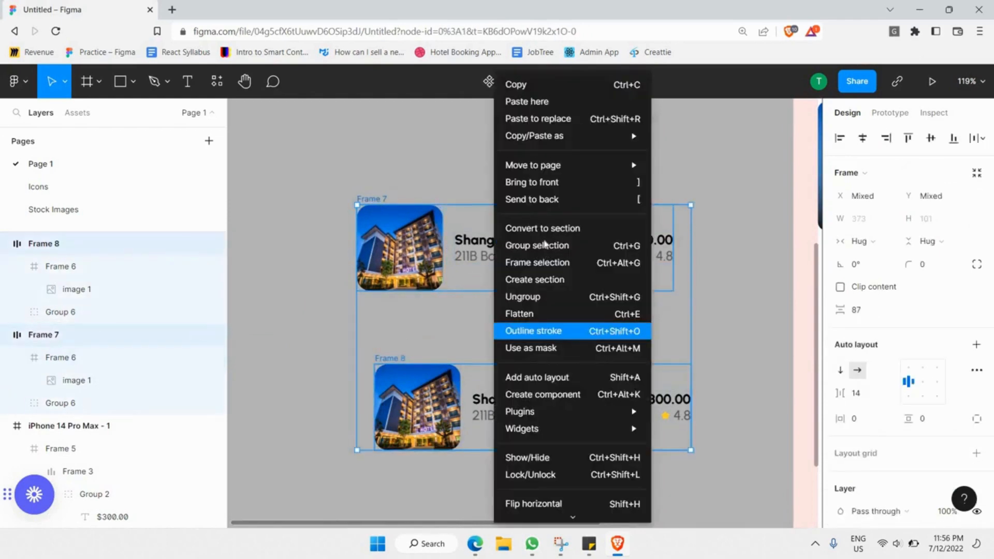
{"action": "left_click", "coordinate": [546, 245]}
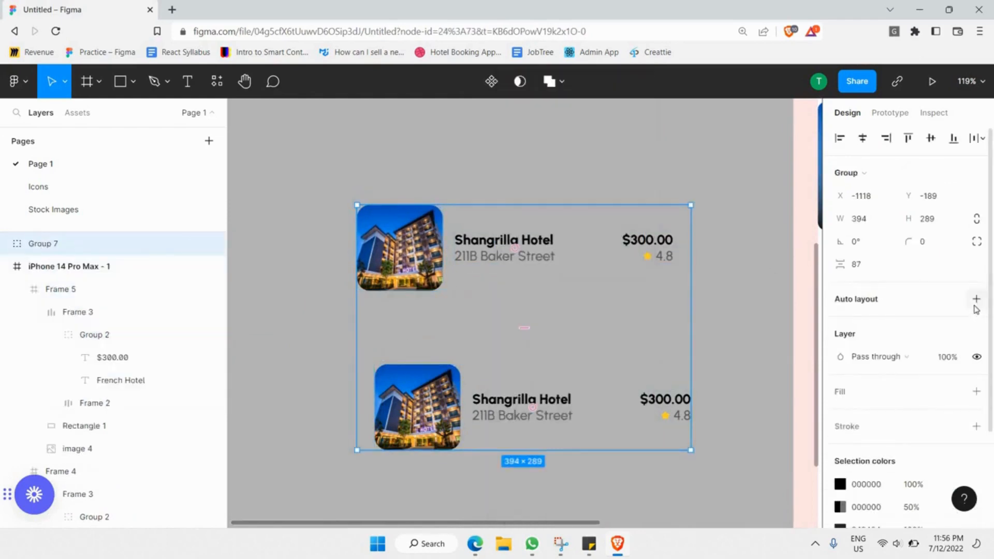
{"action": "left_click", "coordinate": [976, 300]}
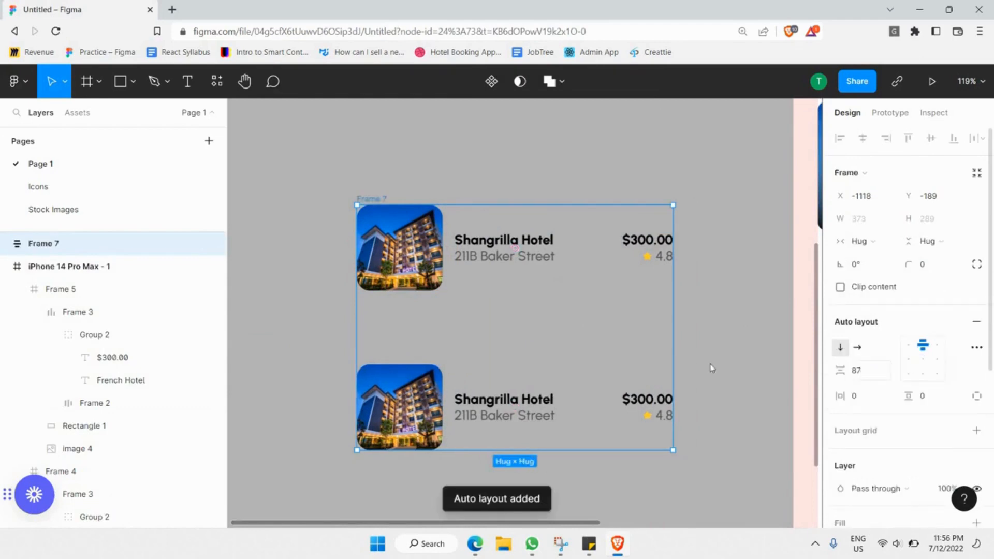
Reduce the vertical gap between the two stacked hotel cards to 20.
{"action": "left_click_drag", "start_coordinate": [514, 329], "coordinate": [522, 298]}
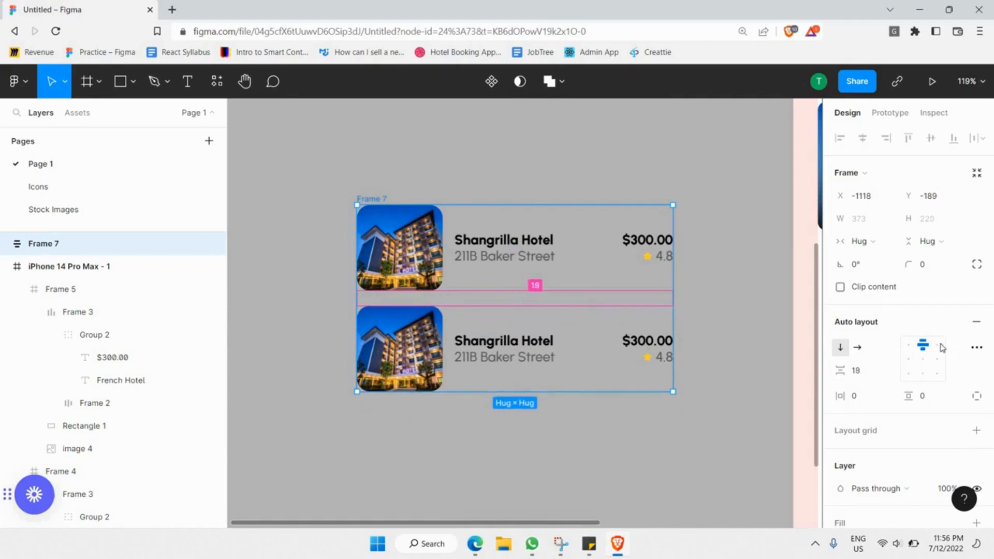
{"action": "left_click", "coordinate": [875, 376]}
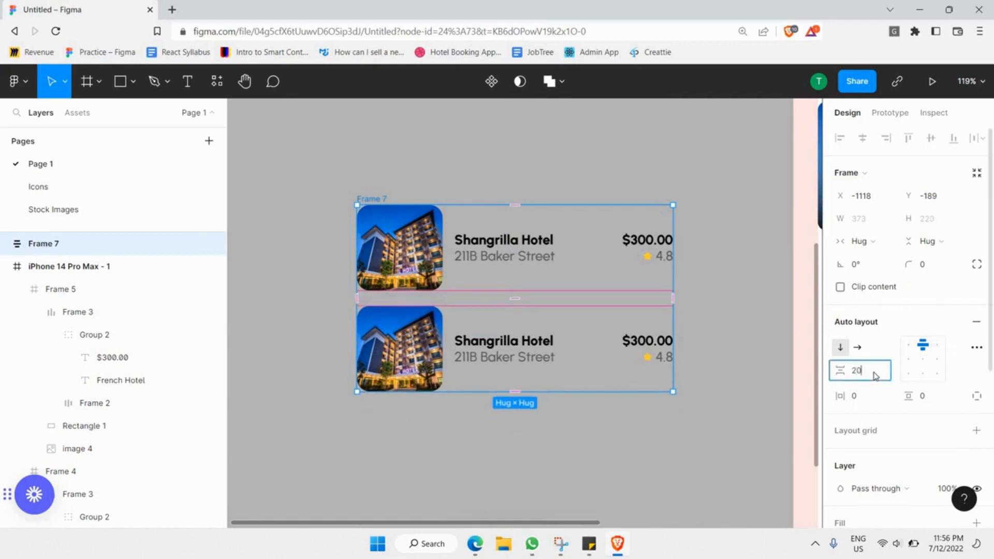
{"action": "type", "text": "20"}
{"action": "key", "text": "Return"}
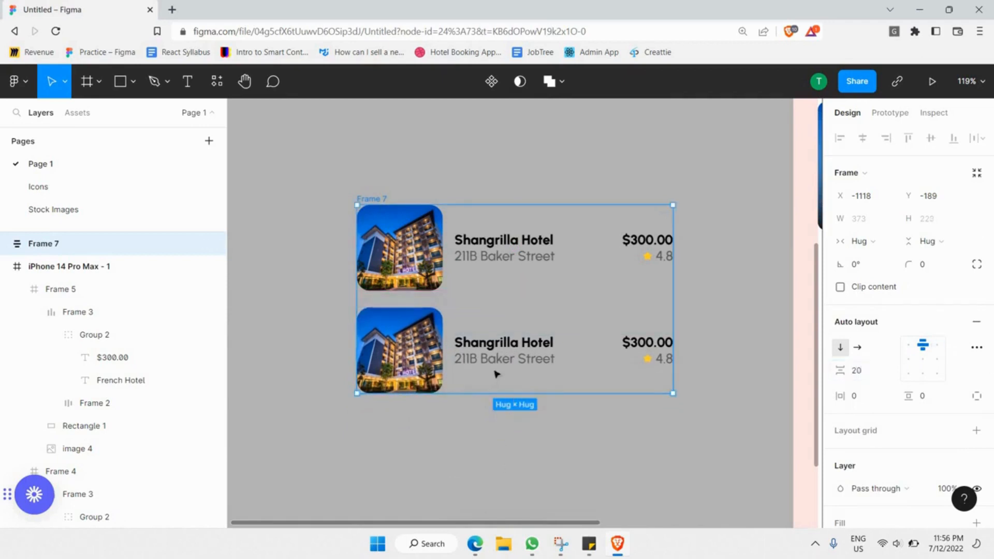
{"action": "key", "text": "Escape"}
Add a third Shangrilla Hotel card to the vertical list by pasting a copy of the second card.
{"action": "scroll", "coordinate": [496, 374], "scroll_direction": "down", "scroll_amount": 5}
{"action": "left_click", "coordinate": [496, 373]}
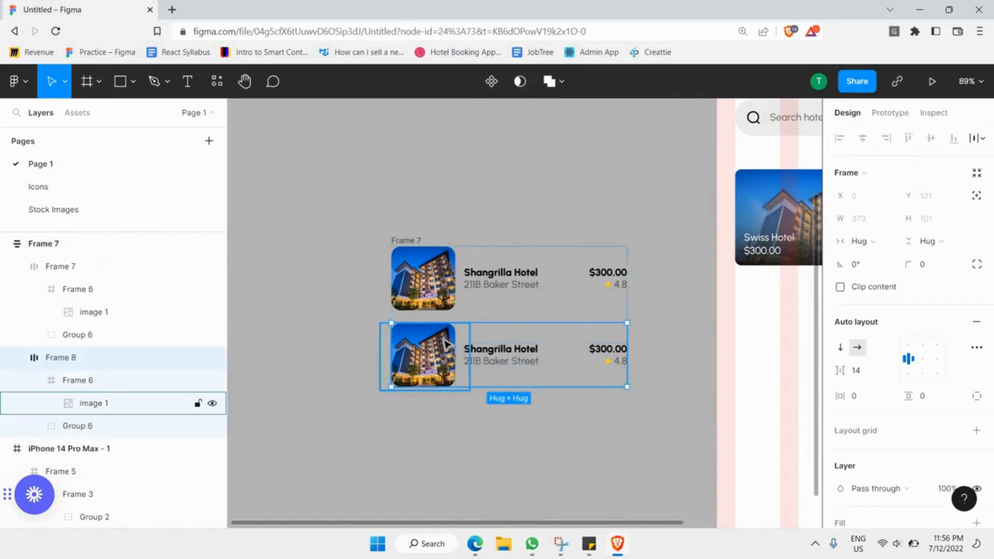
{"action": "left_click", "coordinate": [524, 321]}
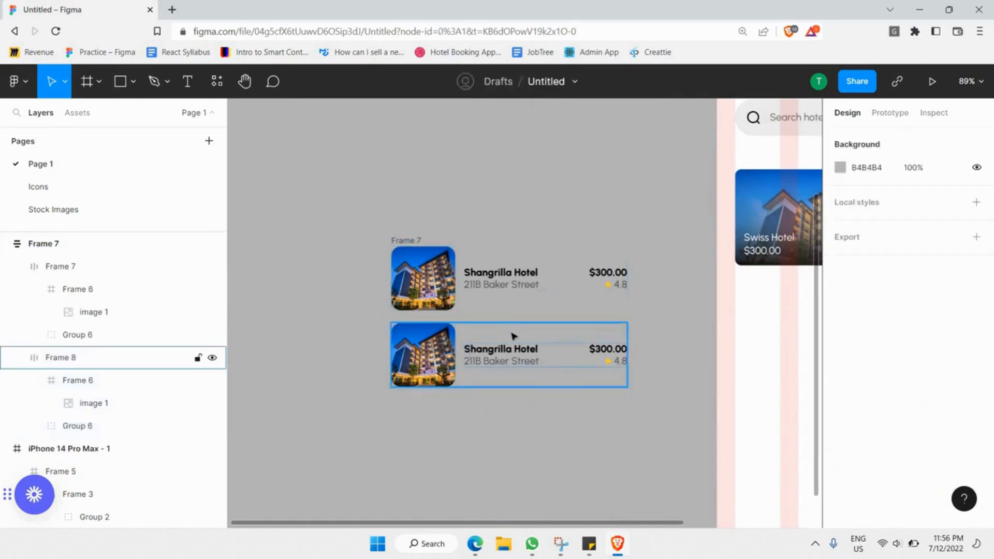
{"action": "left_click", "coordinate": [513, 337]}
{"action": "key", "text": "ctrl+v"}
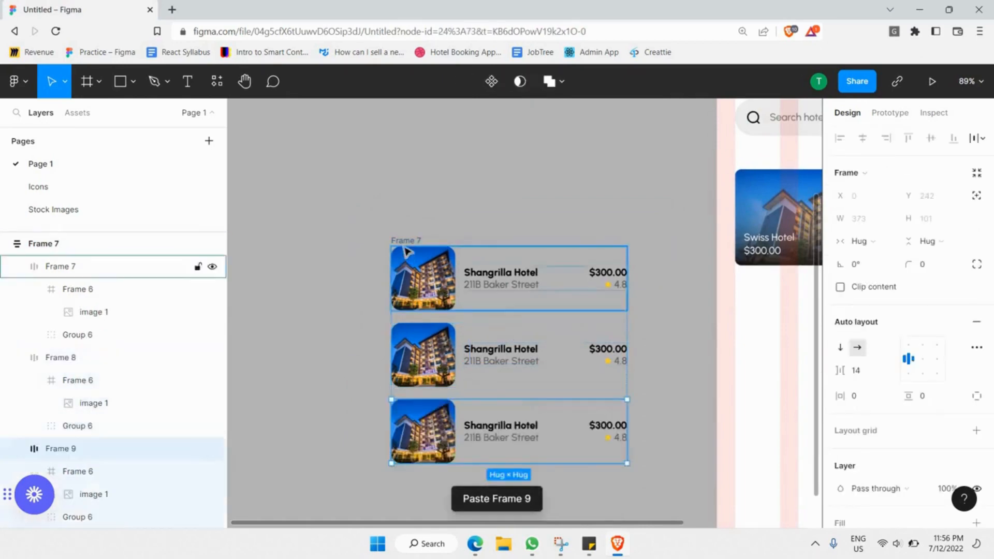
Move the three-card hotel list into the phone frame below the featured hotels and center it horizontally.
{"action": "scroll", "coordinate": [387, 274], "scroll_direction": "down", "scroll_amount": 5}
{"action": "left_click_drag", "start_coordinate": [427, 264], "coordinate": [569, 287]}
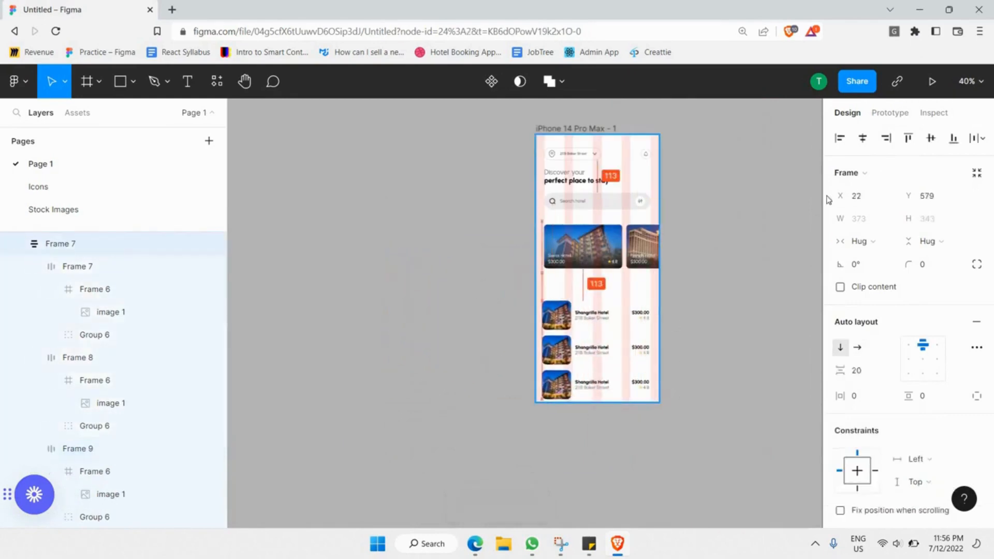
{"action": "left_click", "coordinate": [863, 138]}
{"action": "scroll", "coordinate": [697, 284], "scroll_direction": "up", "scroll_amount": 5}
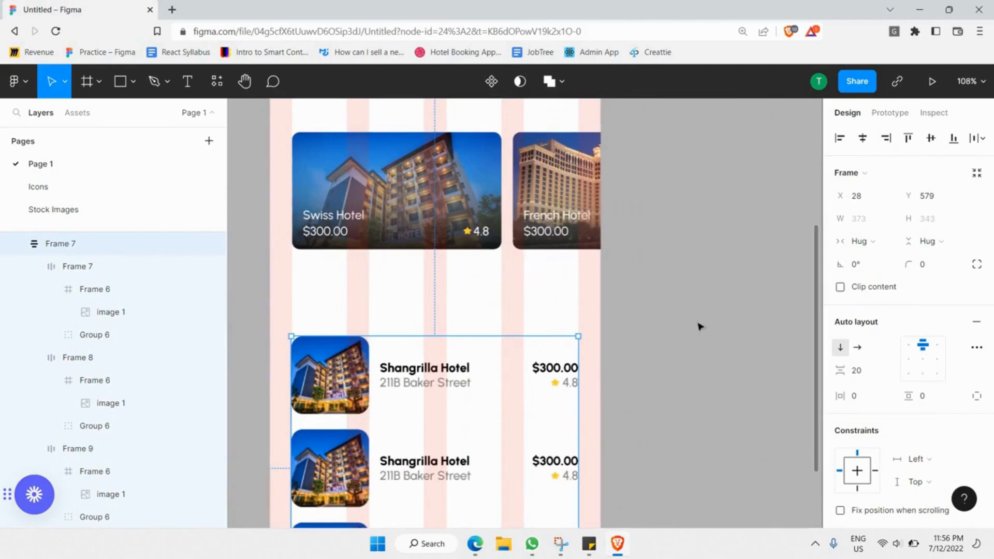
{"action": "scroll", "coordinate": [469, 320], "scroll_direction": "down", "scroll_amount": 5}
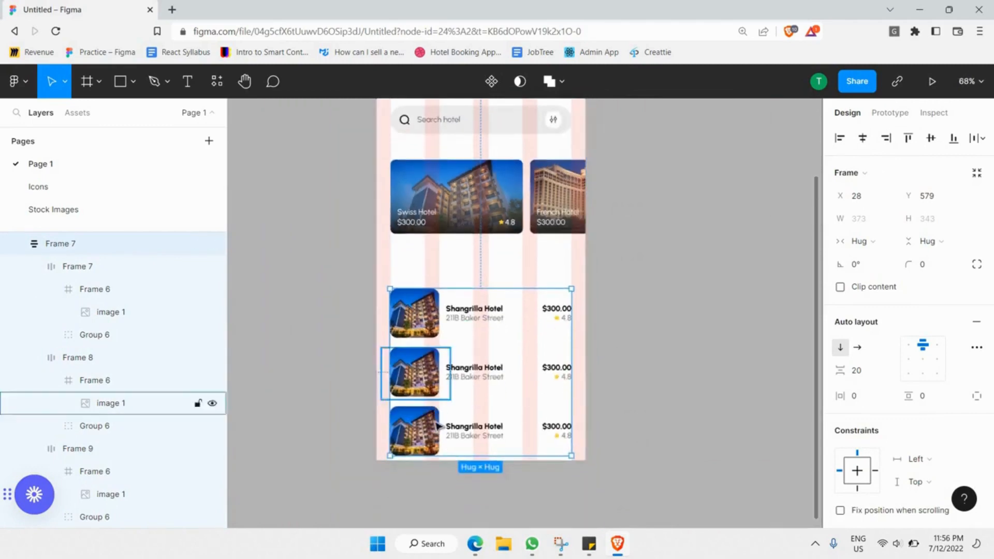
{"action": "scroll", "coordinate": [437, 426], "scroll_direction": "down", "scroll_amount": 1}
{"action": "scroll", "coordinate": [437, 426], "scroll_direction": "up", "scroll_amount": 5}
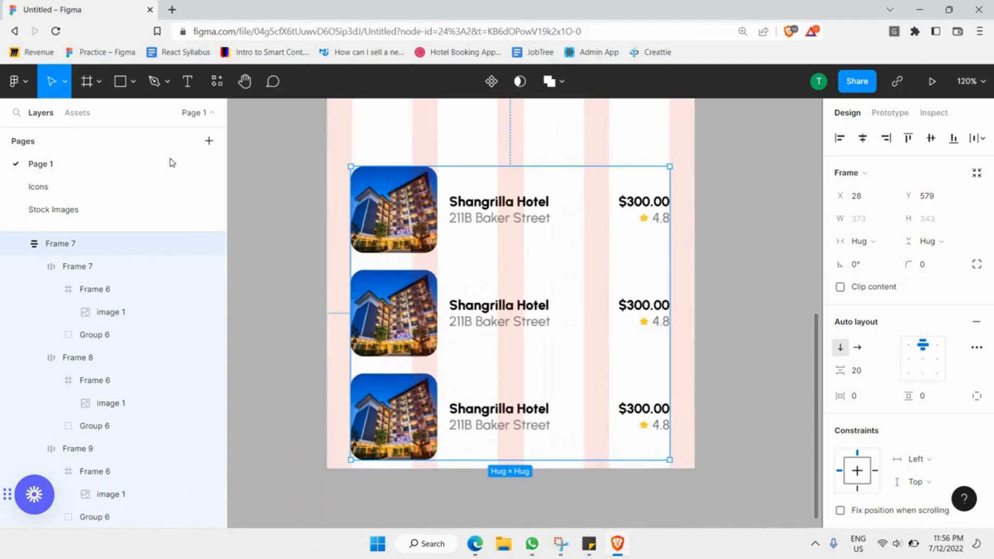
Draw a white frame of about 466 × 119 across the lower end of the phone screen.
{"action": "left_click", "coordinate": [123, 83]}
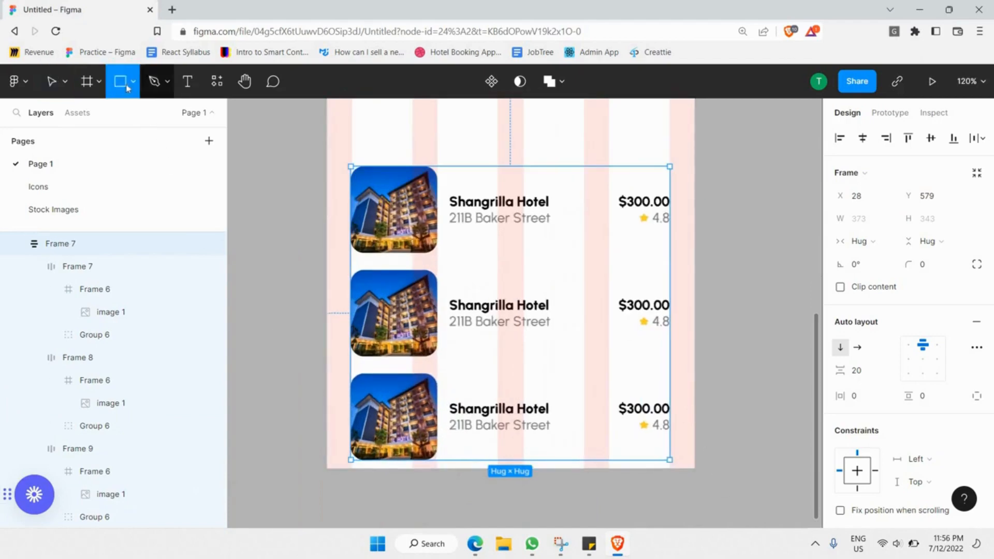
{"action": "left_click", "coordinate": [96, 82]}
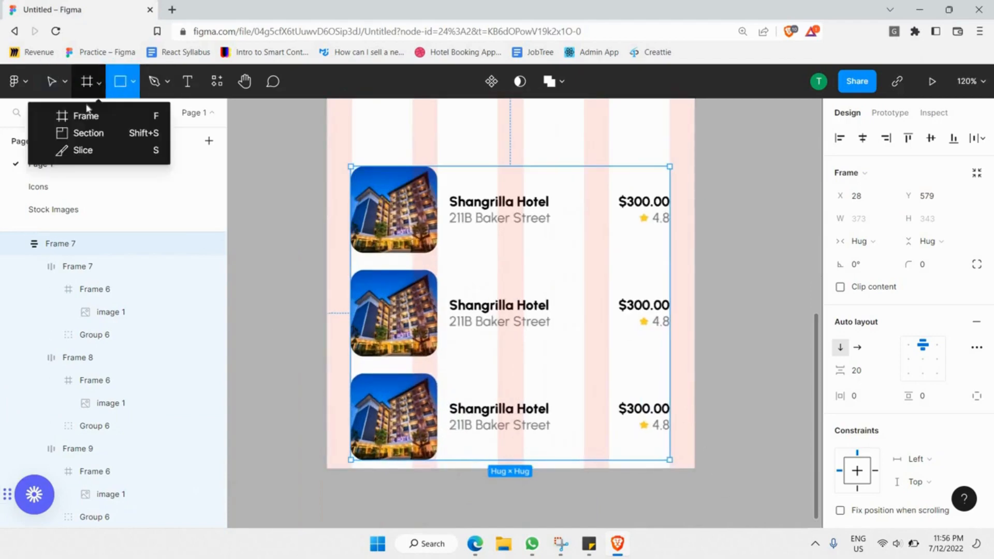
{"action": "key", "text": "f"}
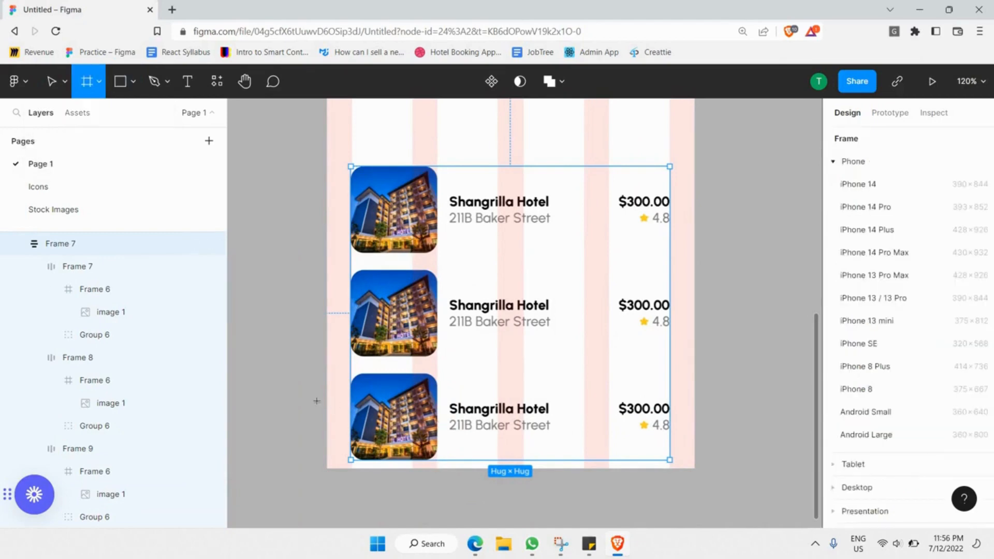
{"action": "left_click_drag", "start_coordinate": [301, 382], "coordinate": [700, 484]}
{"action": "scroll", "coordinate": [458, 381], "scroll_direction": "down", "scroll_amount": 5}
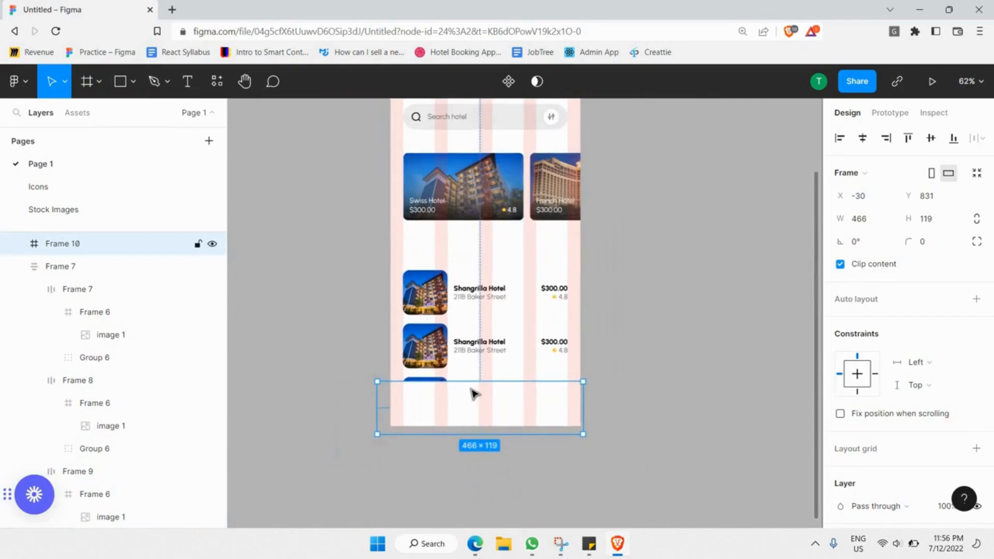
Move the new white frame out of the phone onto the empty canvas beside it.
{"action": "left_click_drag", "start_coordinate": [478, 388], "coordinate": [325, 392]}
{"action": "scroll", "coordinate": [801, 419], "scroll_direction": "left", "scroll_amount": 10}
{"action": "scroll", "coordinate": [748, 402], "scroll_direction": "right", "scroll_amount": 3}
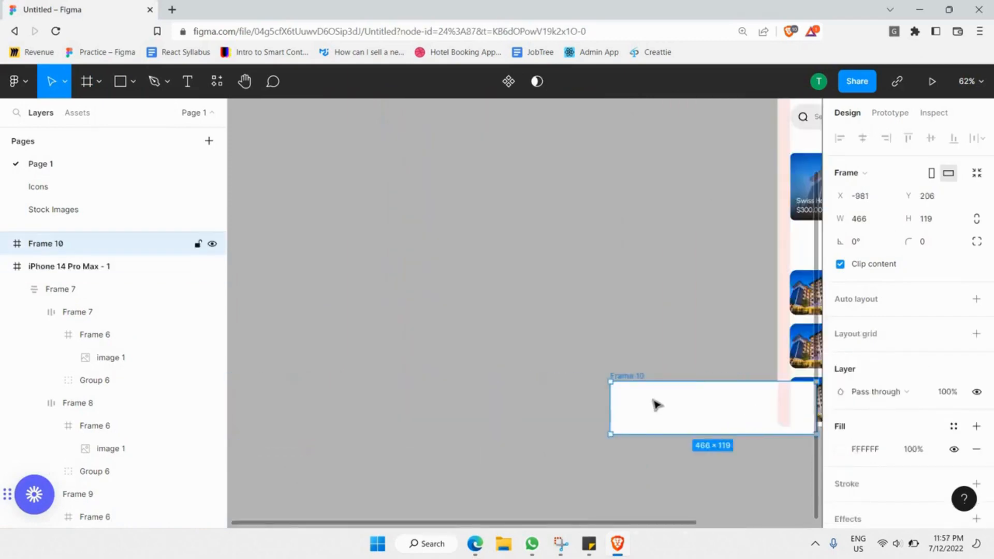
{"action": "left_click_drag", "start_coordinate": [652, 400], "coordinate": [548, 383]}
{"action": "scroll", "coordinate": [613, 375], "scroll_direction": "up", "scroll_amount": 3}
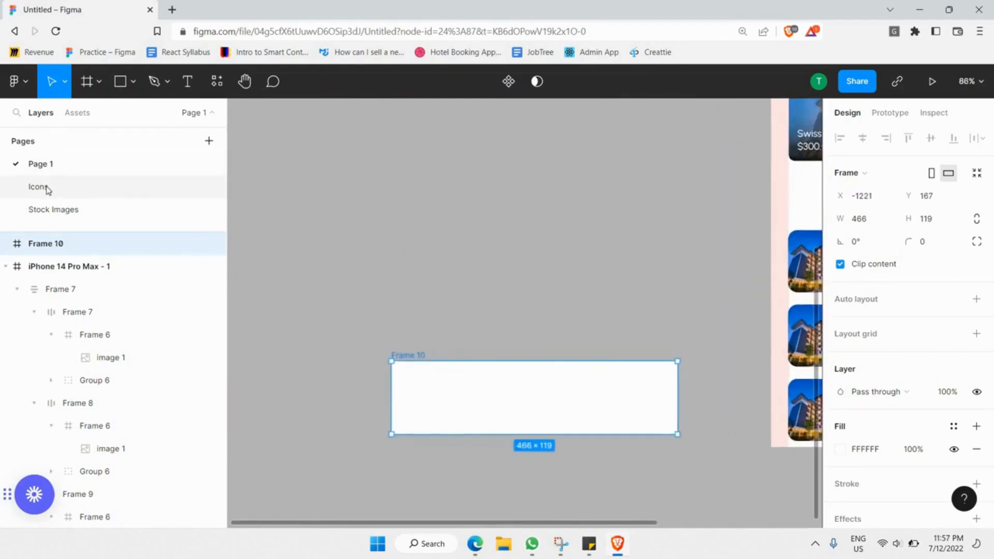
Copy the home, clock, map and profile icons from the Icons page and paste them into the white frame.
{"action": "left_click", "coordinate": [62, 190]}
{"action": "scroll", "coordinate": [561, 233], "scroll_direction": "down", "scroll_amount": 5}
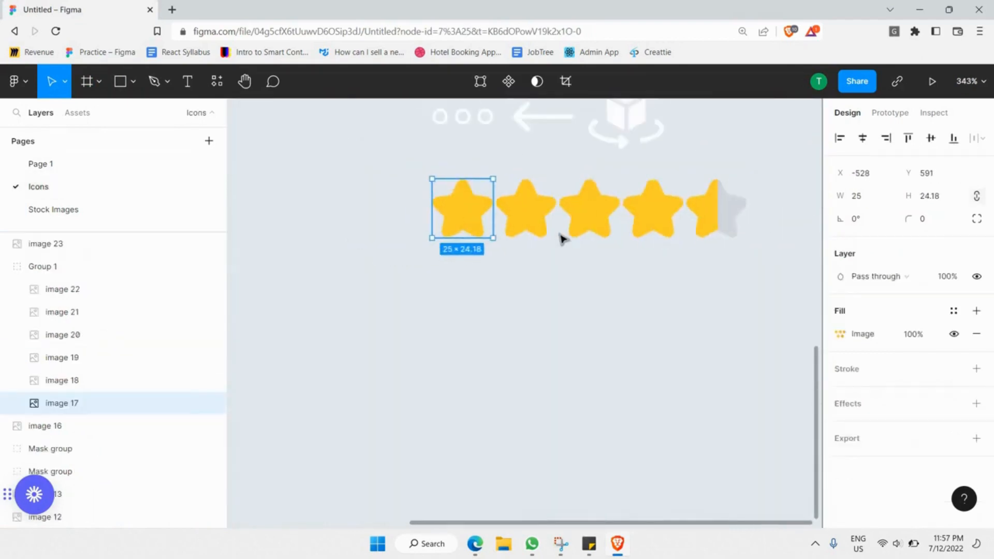
{"action": "scroll", "coordinate": [650, 267], "scroll_direction": "up", "scroll_amount": 3}
{"action": "scroll", "coordinate": [648, 268], "scroll_direction": "up", "scroll_amount": 3}
{"action": "left_click_drag", "start_coordinate": [638, 273], "coordinate": [418, 269]}
{"action": "left_click", "coordinate": [133, 171]}
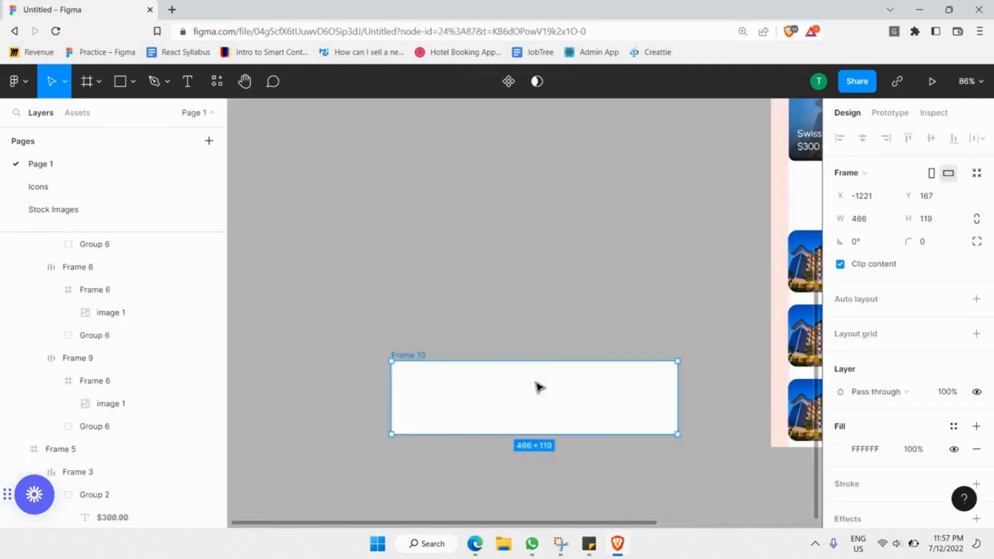
{"action": "key", "text": "ctrl+v"}
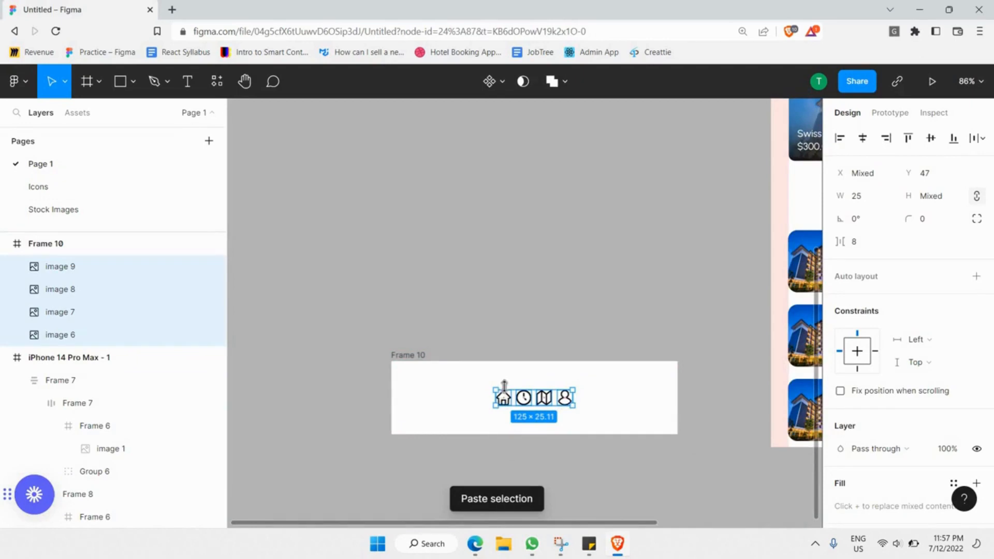
Set the width of the four pasted icons to 50 with their proportions locked.
{"action": "scroll", "coordinate": [501, 384], "scroll_direction": "right", "scroll_amount": 5}
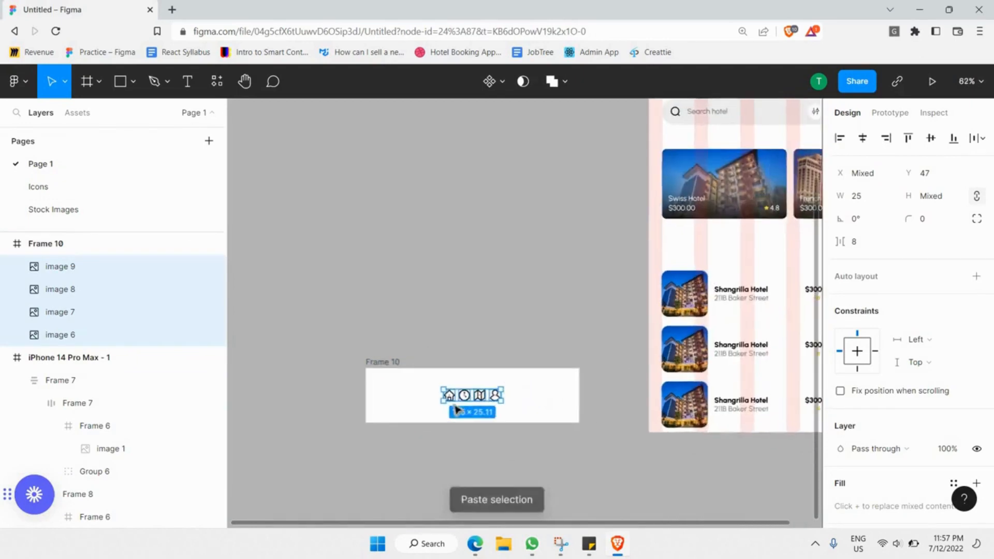
{"action": "scroll", "coordinate": [385, 384], "scroll_direction": "left", "scroll_amount": 1}
{"action": "scroll", "coordinate": [389, 379], "scroll_direction": "up", "scroll_amount": 3}
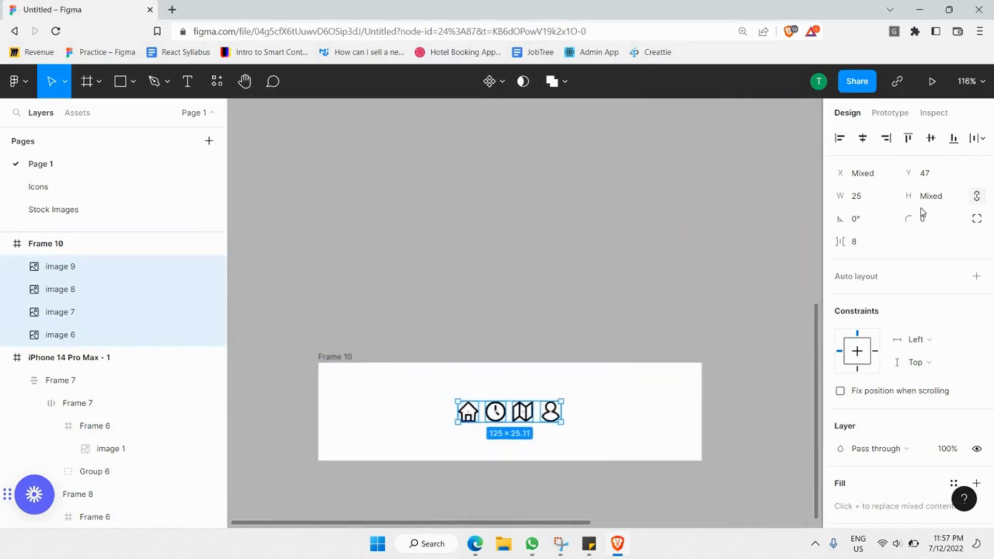
{"action": "left_click", "coordinate": [870, 202]}
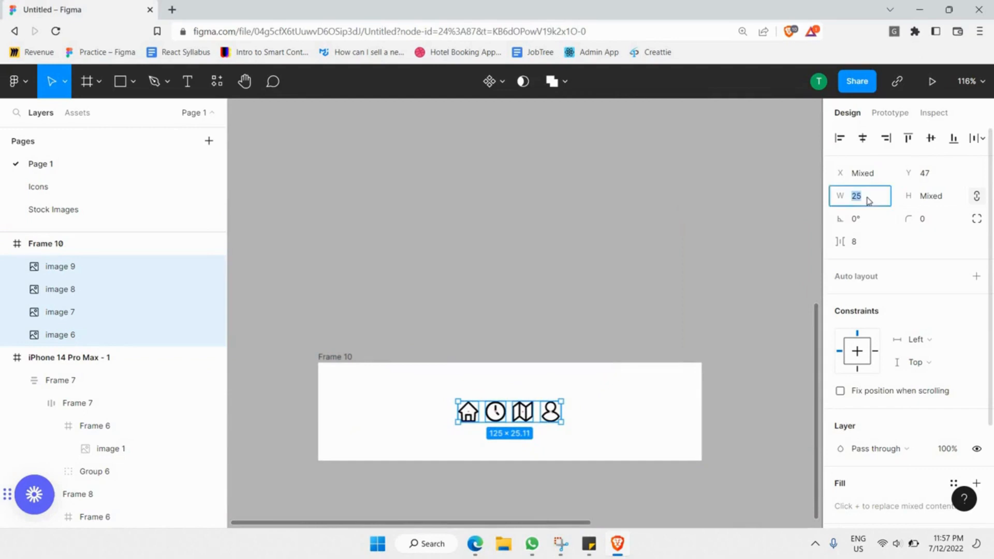
{"action": "type", "text": "50"}
{"action": "key", "text": "Return"}
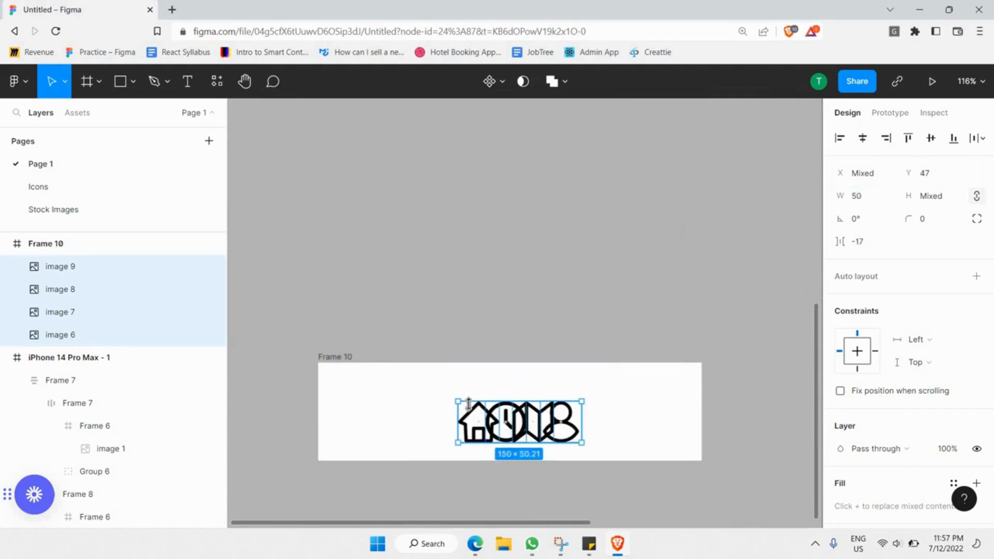
Set the spacing between the four icons to 25 and move the row to the middle of the white frame.
{"action": "left_click", "coordinate": [870, 240]}
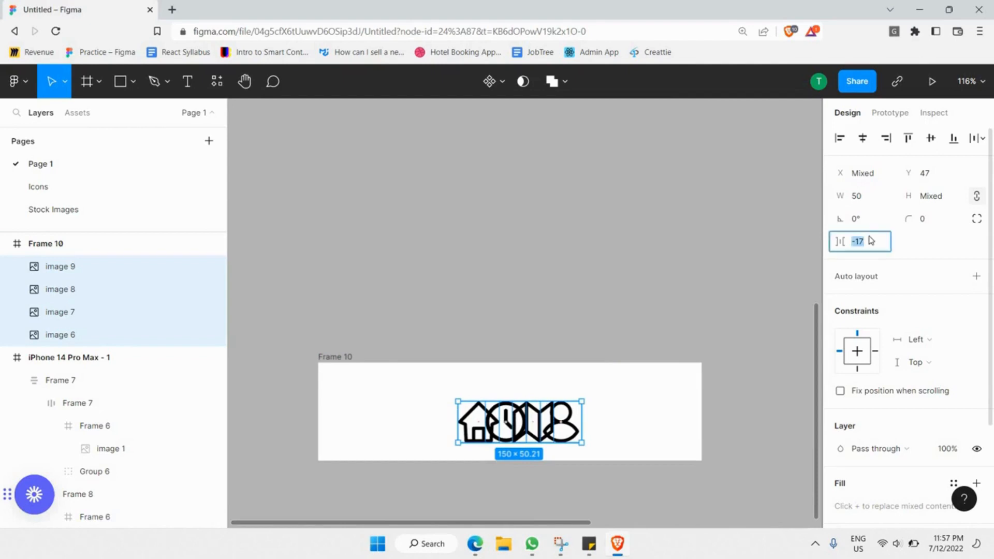
{"action": "key", "text": "Return"}
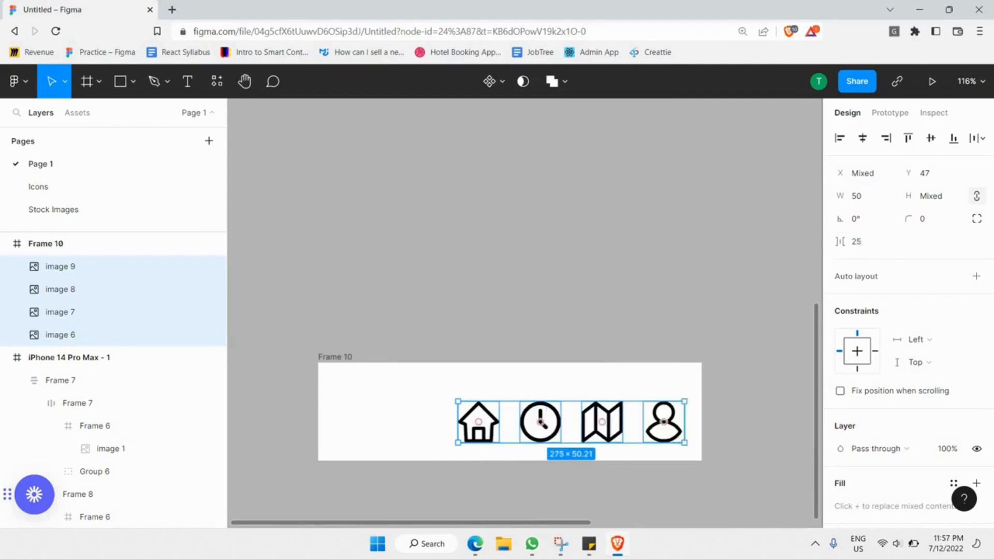
{"action": "left_click_drag", "start_coordinate": [557, 435], "coordinate": [497, 433]}
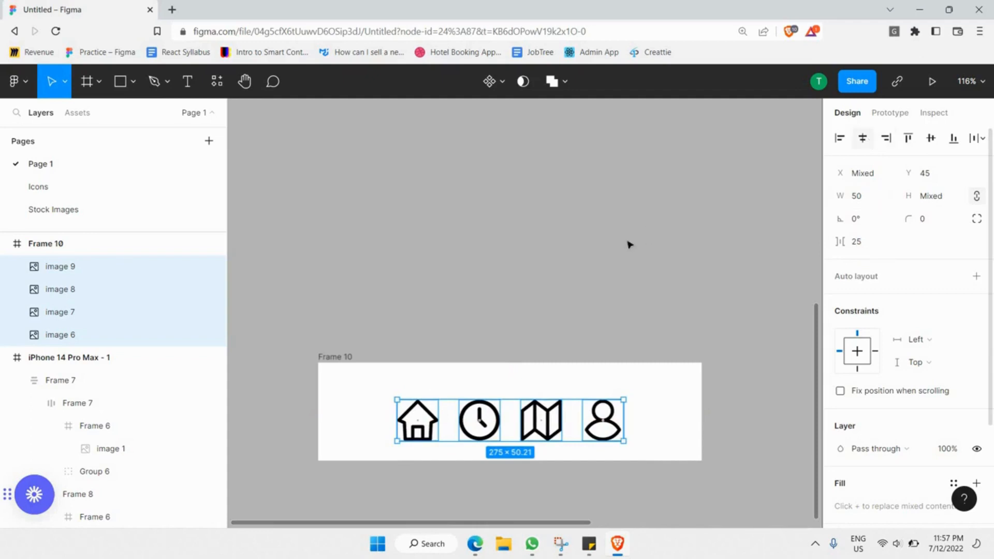
{"action": "key", "text": "alt+h"}
{"action": "key", "text": "ctrl+z"}
Group the four icons and center the group vertically in the white frame.
{"action": "right_click", "coordinate": [510, 417]}
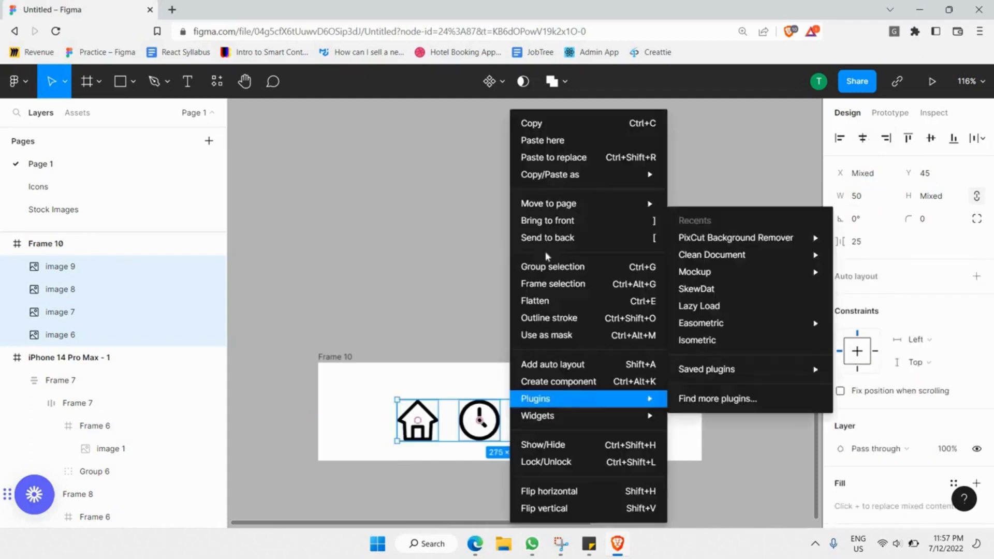
{"action": "left_click", "coordinate": [549, 267]}
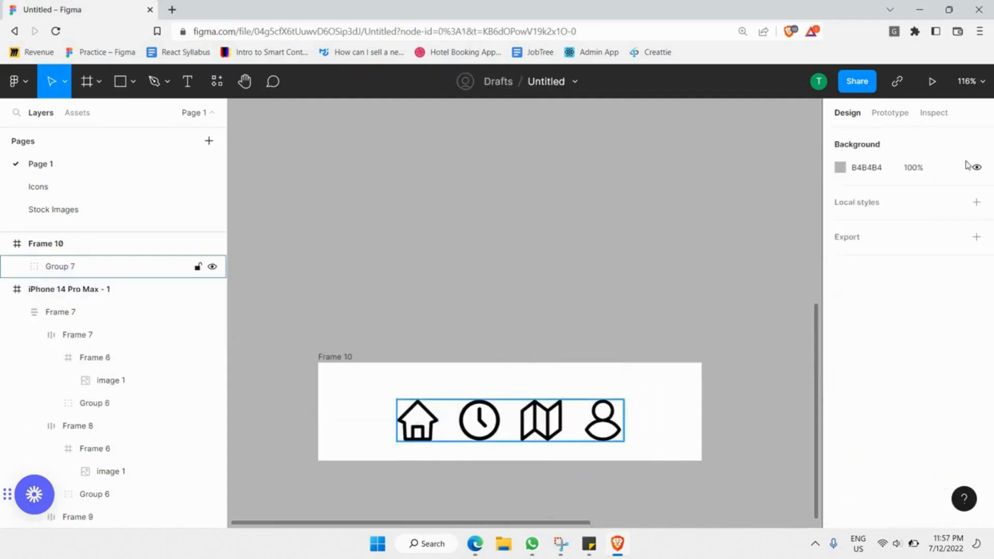
{"action": "left_click", "coordinate": [104, 266]}
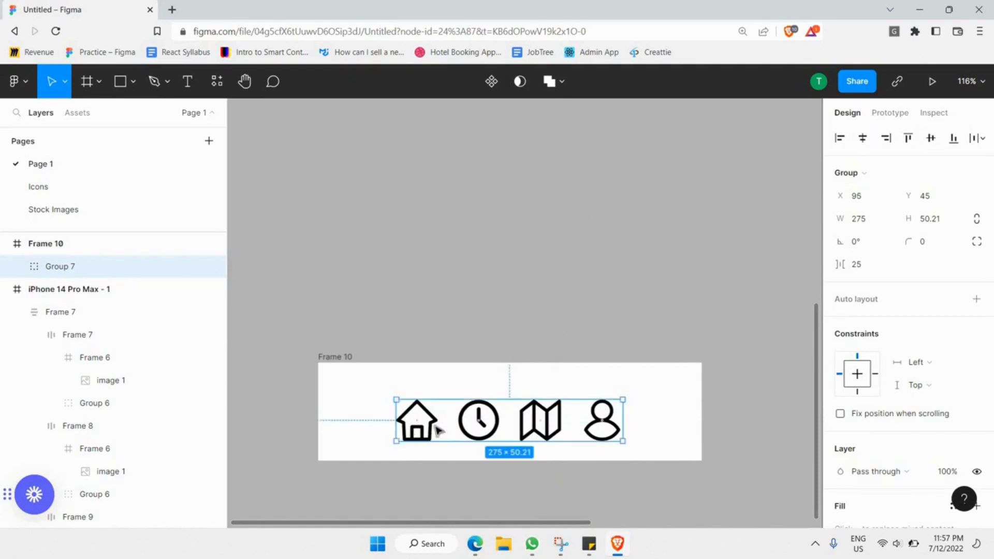
{"action": "left_click_drag", "start_coordinate": [446, 412], "coordinate": [444, 409]}
{"action": "key", "text": "ctrl+z"}
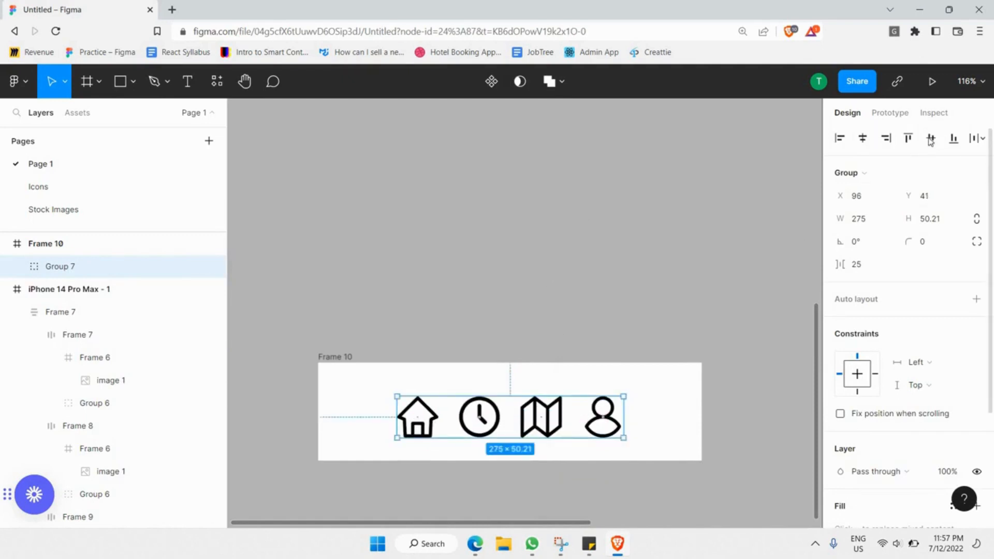
{"action": "key", "text": "ctrl+z"}
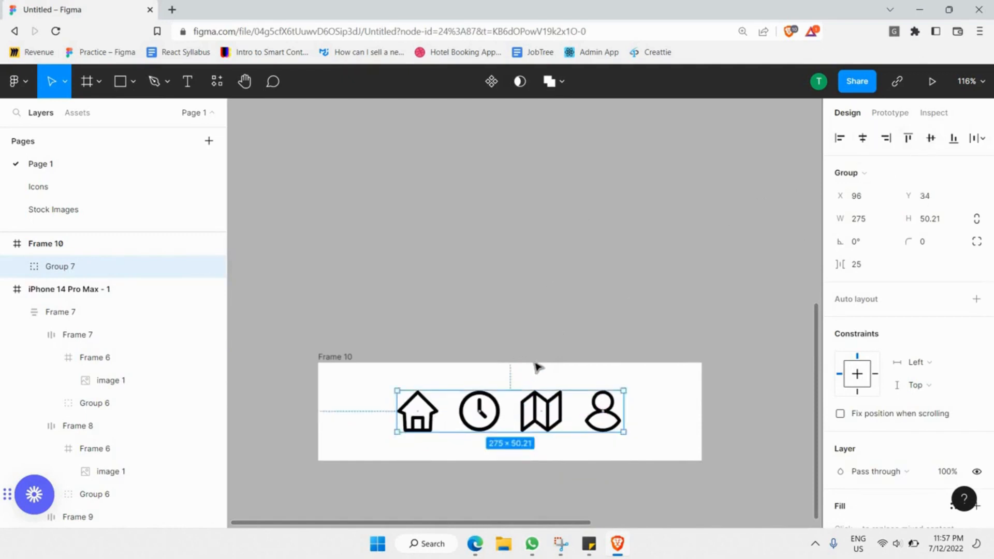
Apply horizontal auto layout to the group of four icons.
{"action": "left_click", "coordinate": [542, 352]}
{"action": "left_click", "coordinate": [499, 417]}
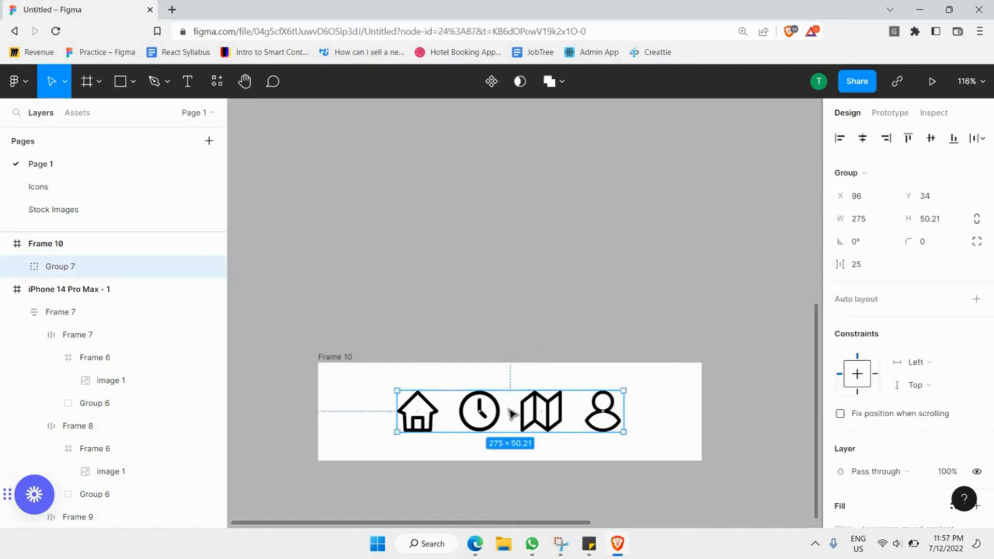
{"action": "key", "text": "Escape"}
{"action": "left_click", "coordinate": [481, 412]}
{"action": "left_click", "coordinate": [976, 301]}
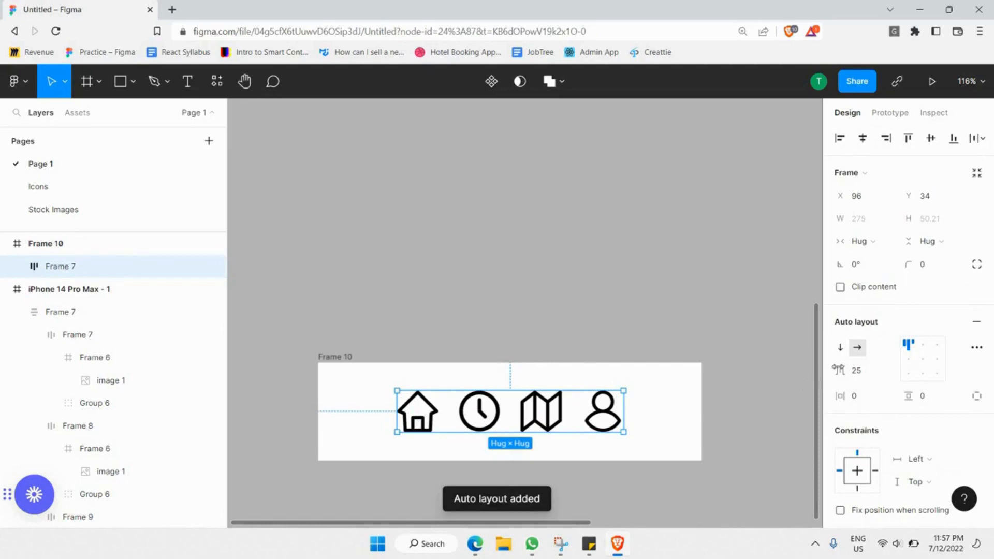
Increase the gap between the icons to 52 and center the row horizontally in the white frame.
{"action": "left_click_drag", "start_coordinate": [839, 371], "coordinate": [877, 373]}
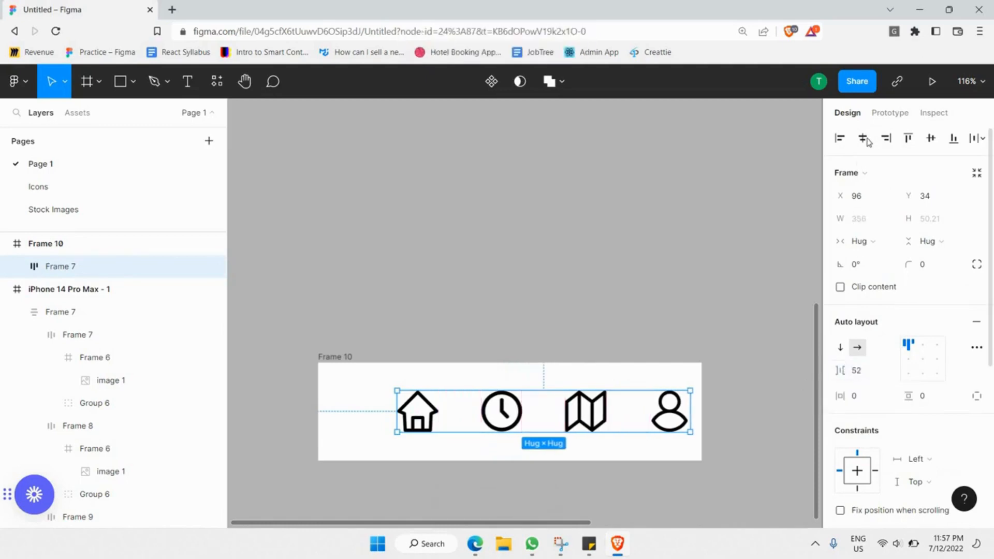
{"action": "left_click", "coordinate": [863, 139]}
{"action": "left_click", "coordinate": [552, 238]}
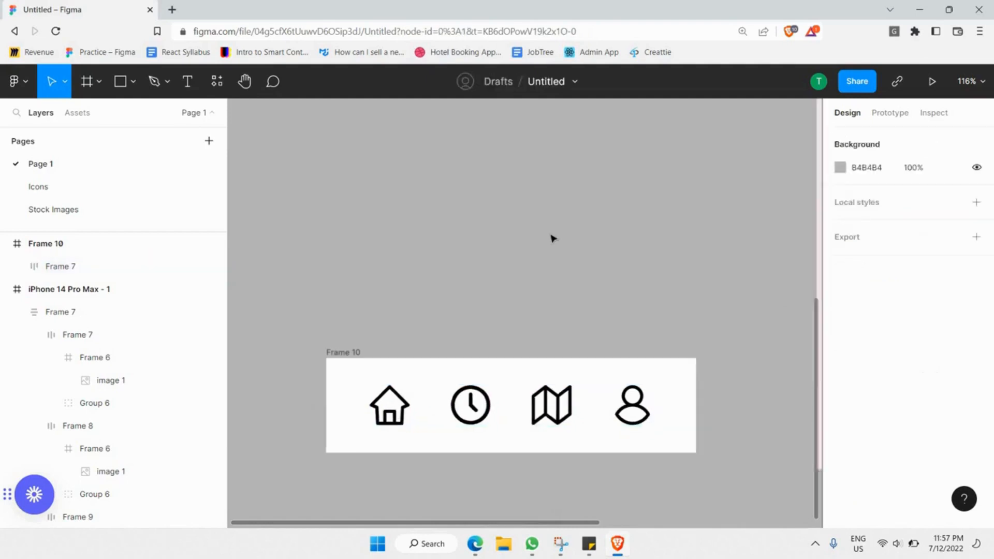
Move the white icon frame to the bottom of the phone screen and narrow it to 430 wide, matching the screen's width.
{"action": "scroll", "coordinate": [552, 238], "scroll_direction": "down", "scroll_amount": 5, "text": "ctrl"}
{"action": "scroll", "coordinate": [552, 238], "scroll_direction": "right", "scroll_amount": 3}
{"action": "scroll", "coordinate": [553, 238], "scroll_direction": "up", "scroll_amount": 1}
{"action": "scroll", "coordinate": [409, 340], "scroll_direction": "up", "scroll_amount": 2, "text": "ctrl"}
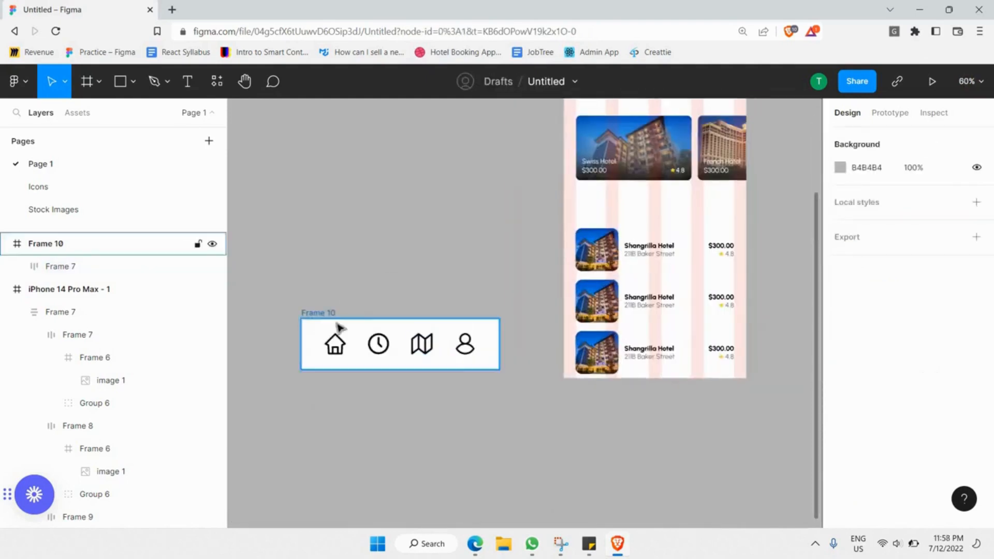
{"action": "left_click_drag", "start_coordinate": [326, 329], "coordinate": [576, 324]}
{"action": "scroll", "coordinate": [766, 342], "scroll_direction": "up", "scroll_amount": 4, "text": "ctrl"}
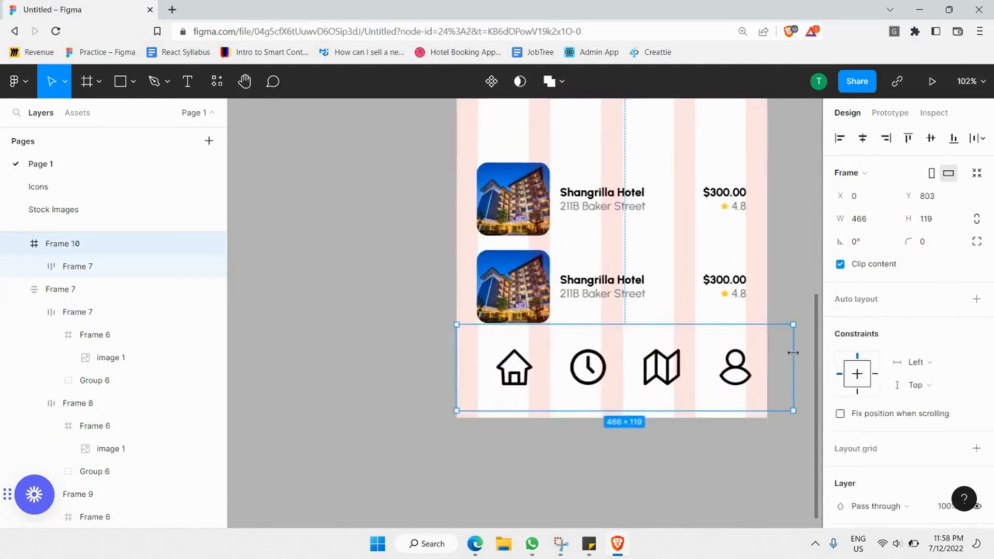
{"action": "left_click_drag", "start_coordinate": [780, 358], "coordinate": [767, 365]}
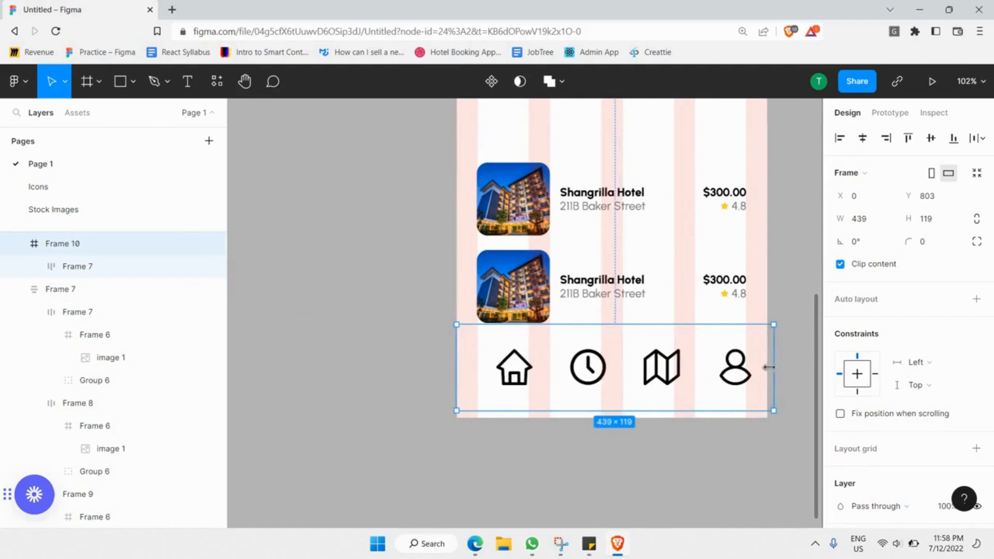
Center the icon row horizontally in the navigation frame and lower the frame to Y 812 at the phone screen's bottom edge.
{"action": "left_click", "coordinate": [585, 364]}
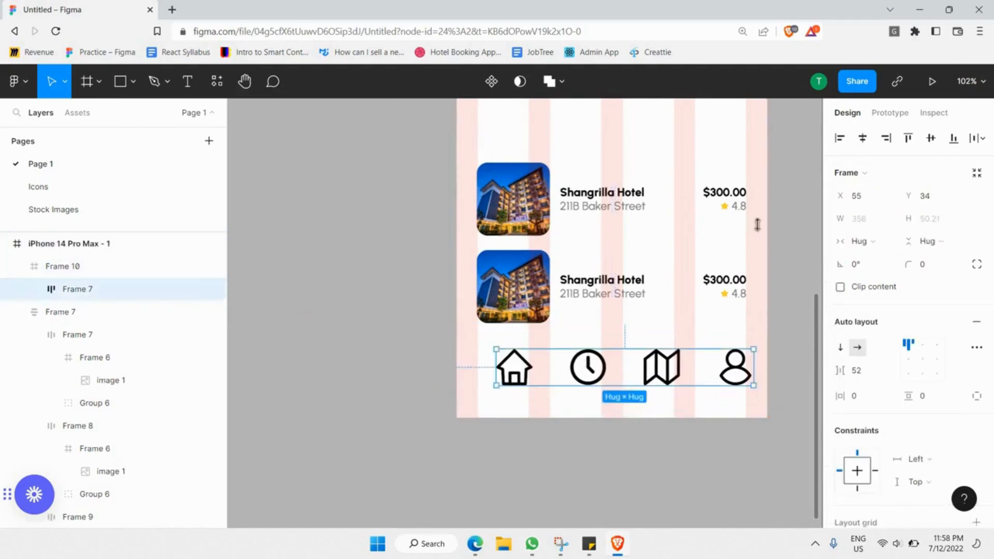
{"action": "left_click", "coordinate": [863, 138]}
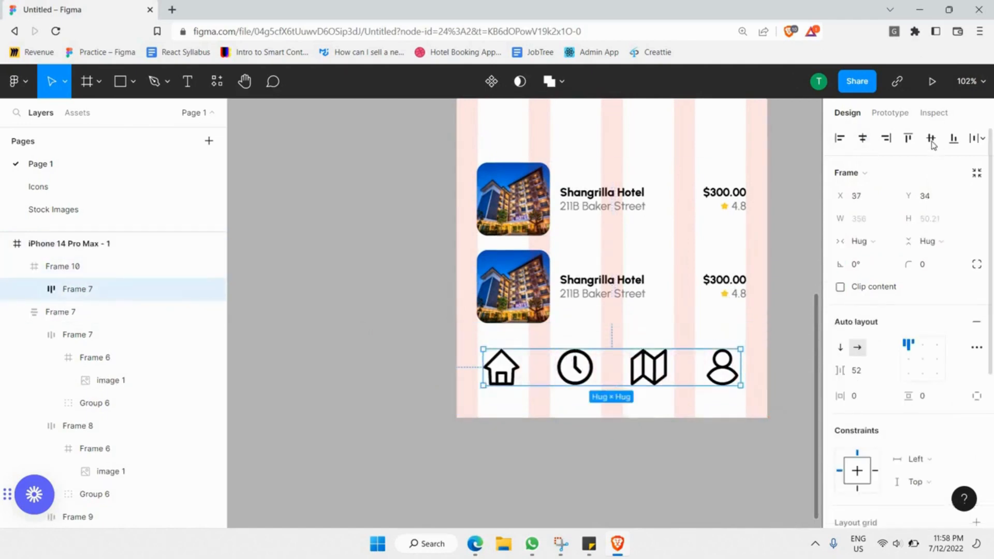
{"action": "left_click_drag", "start_coordinate": [714, 407], "coordinate": [714, 413]}
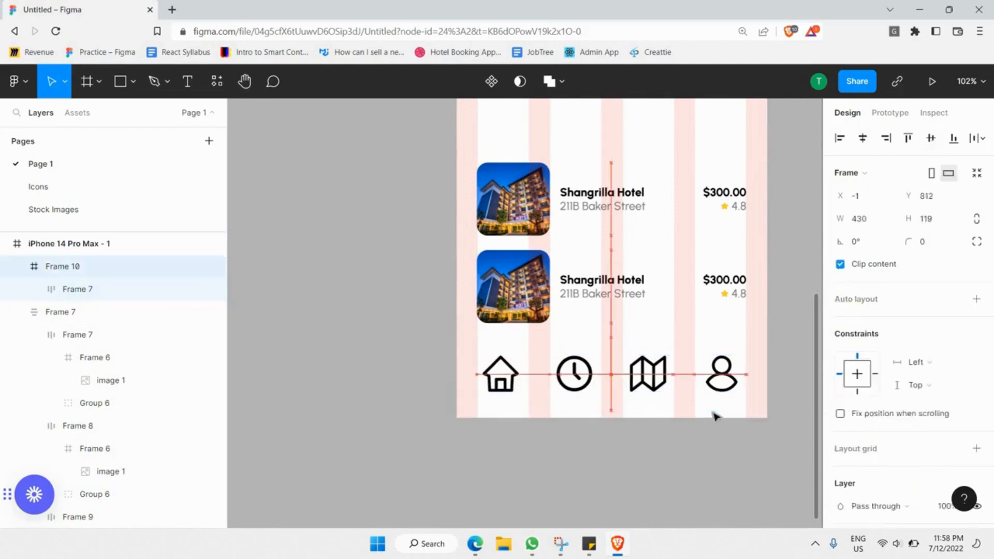
{"action": "scroll", "coordinate": [676, 458], "scroll_direction": "down", "scroll_amount": 5}
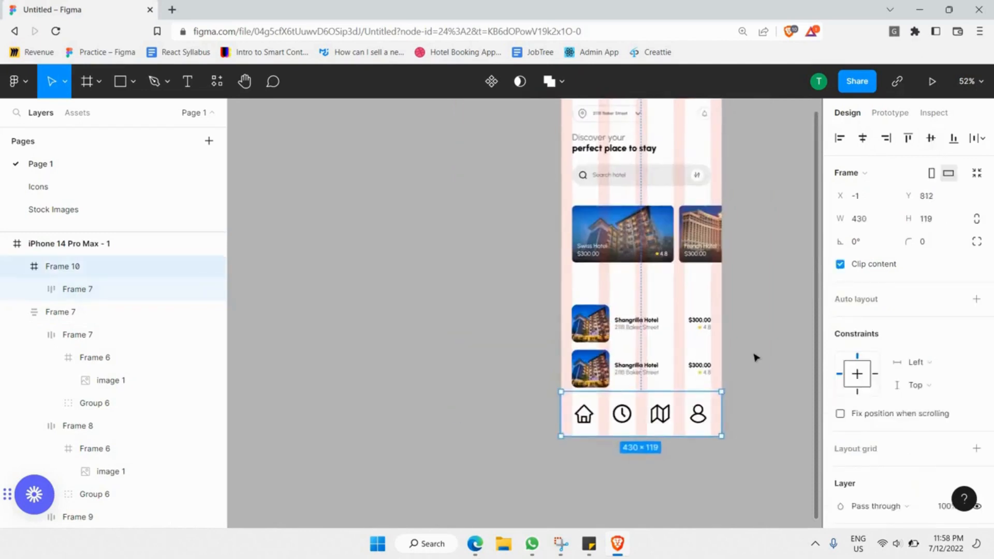
{"action": "left_click", "coordinate": [780, 248]}
{"action": "scroll", "coordinate": [765, 323], "scroll_direction": "up", "scroll_amount": 3}
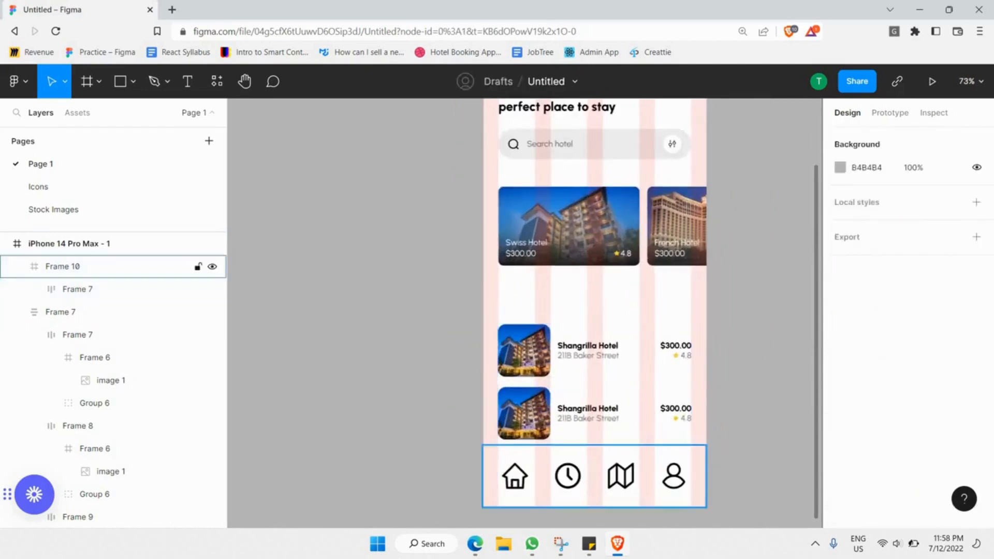
Select the home, clock, map and profile icons in the navigation frame and set their width to 40.
{"action": "scroll", "coordinate": [637, 458], "scroll_direction": "up", "scroll_amount": 3}
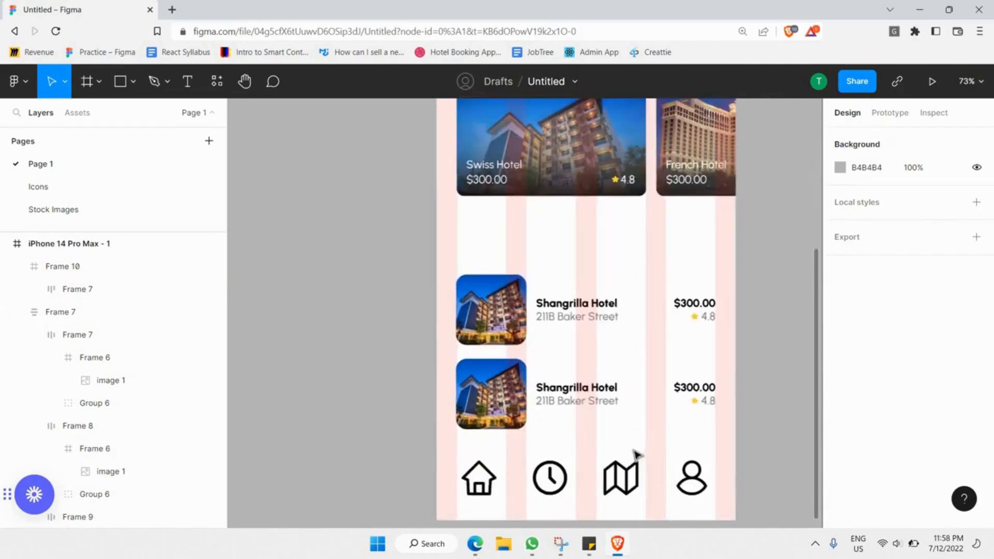
{"action": "left_click", "coordinate": [595, 469]}
{"action": "double_click", "coordinate": [595, 469]}
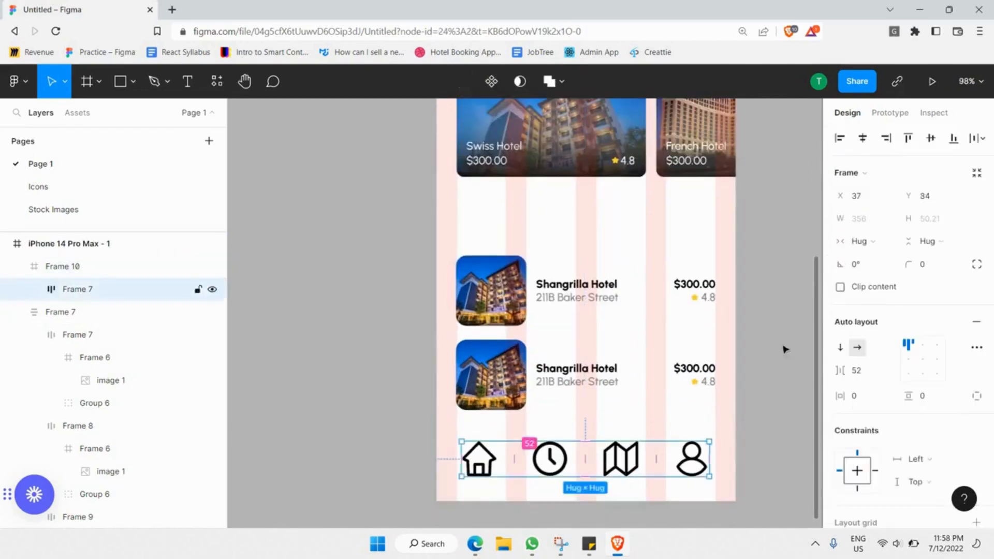
{"action": "left_click", "coordinate": [481, 469]}
{"action": "left_click", "coordinate": [552, 463], "text": "shift"}
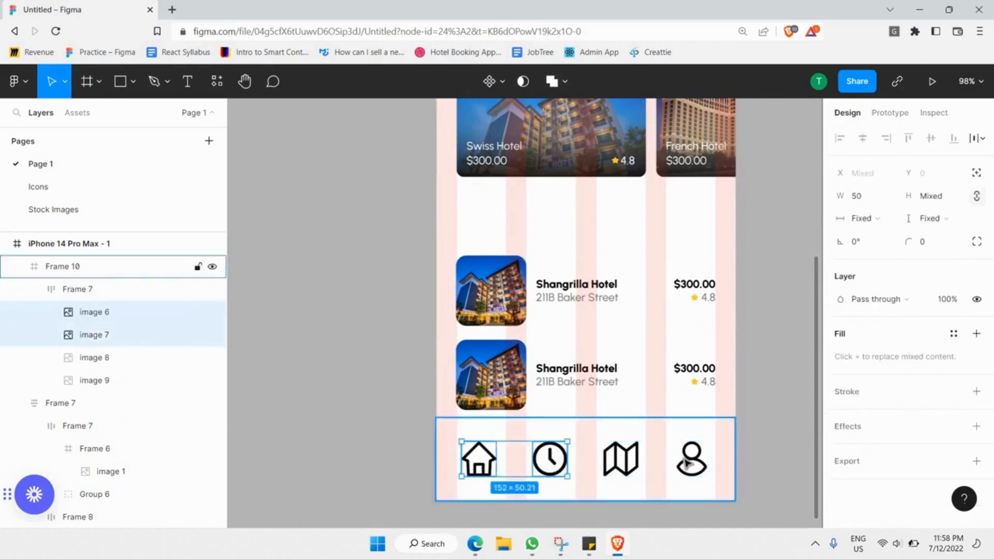
{"action": "left_click", "coordinate": [621, 460], "text": "shift"}
{"action": "left_click", "coordinate": [692, 463], "text": "shift"}
{"action": "left_click", "coordinate": [875, 196]}
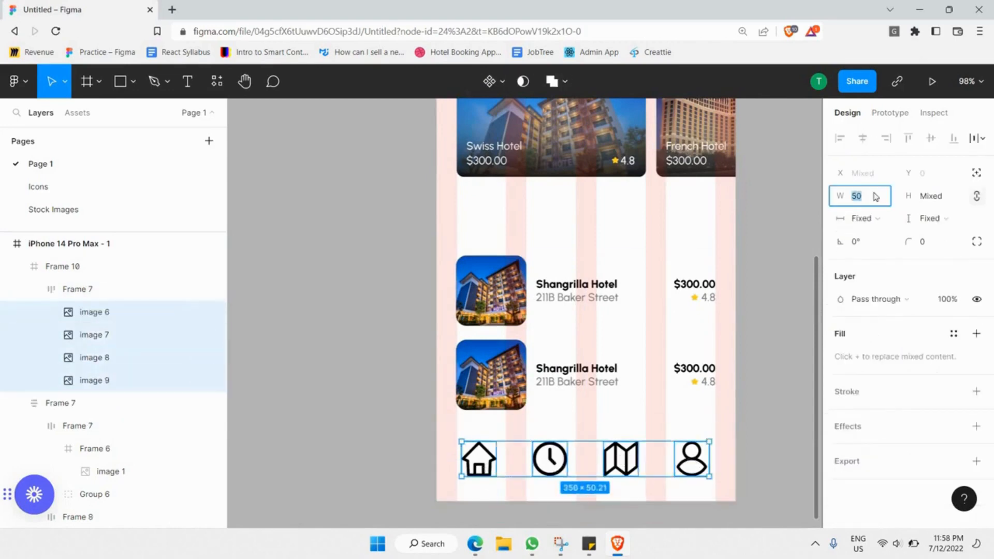
{"action": "key", "text": "Return"}
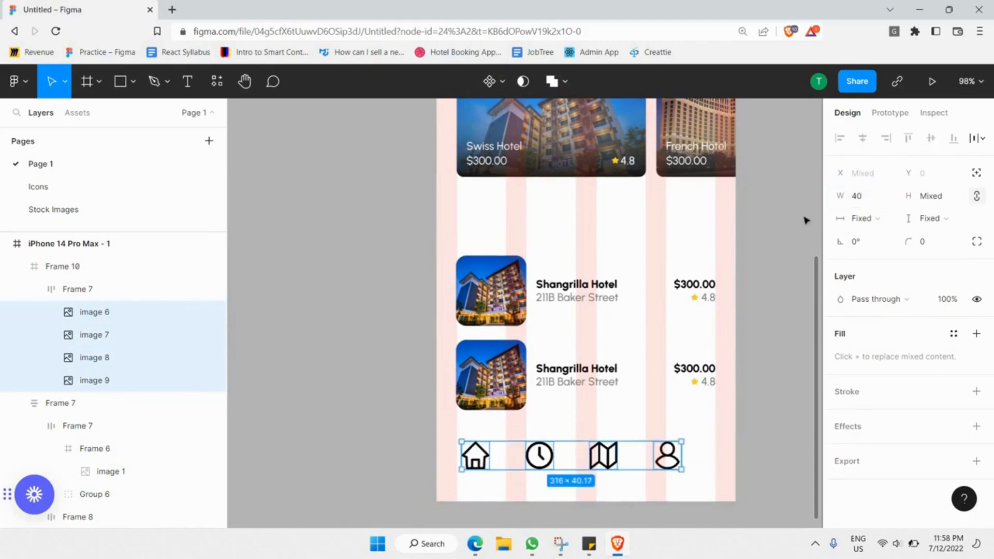
Center the resized icon row horizontally and vertically in the navigation frame.
{"action": "left_click", "coordinate": [660, 459]}
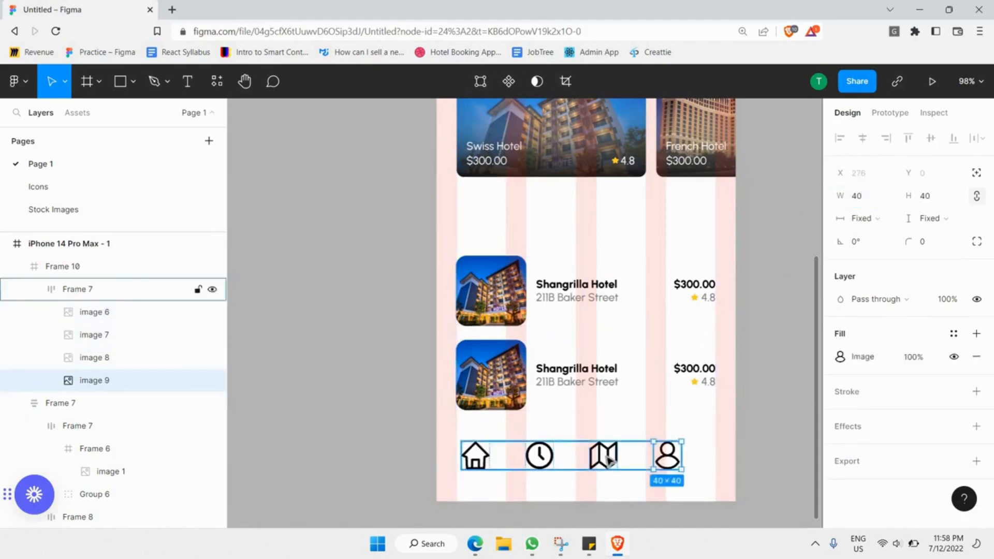
{"action": "left_click", "coordinate": [612, 461]}
{"action": "left_click", "coordinate": [633, 463]}
{"action": "left_click", "coordinate": [863, 137]}
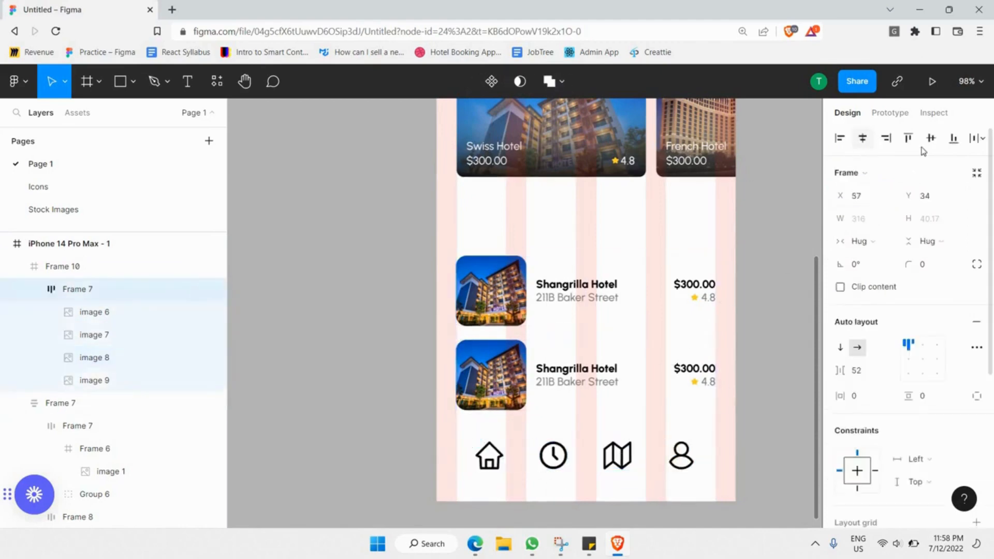
{"action": "left_click", "coordinate": [929, 140]}
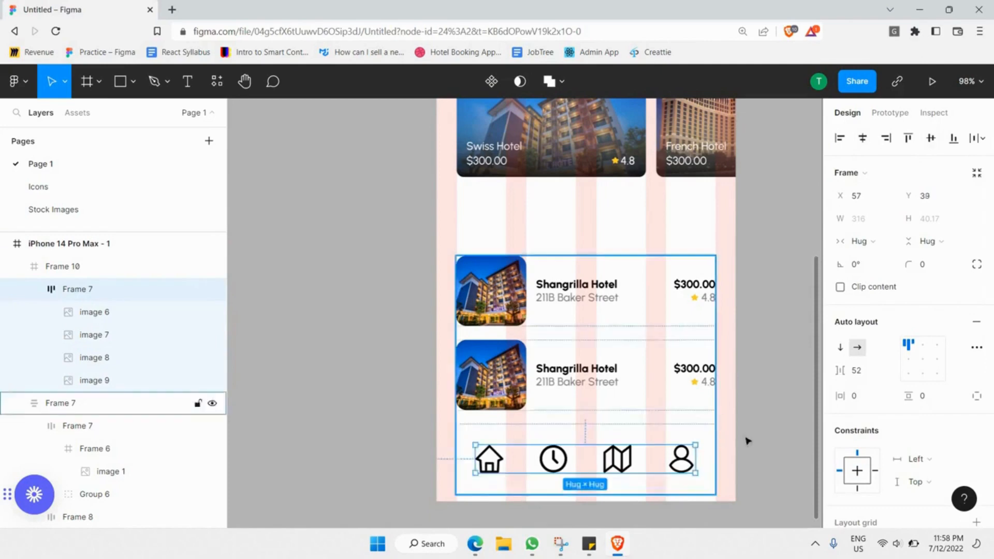
{"action": "left_click", "coordinate": [807, 451]}
{"action": "scroll", "coordinate": [803, 450], "scroll_direction": "down", "scroll_amount": 3}
{"action": "scroll", "coordinate": [800, 449], "scroll_direction": "up", "scroll_amount": 1}
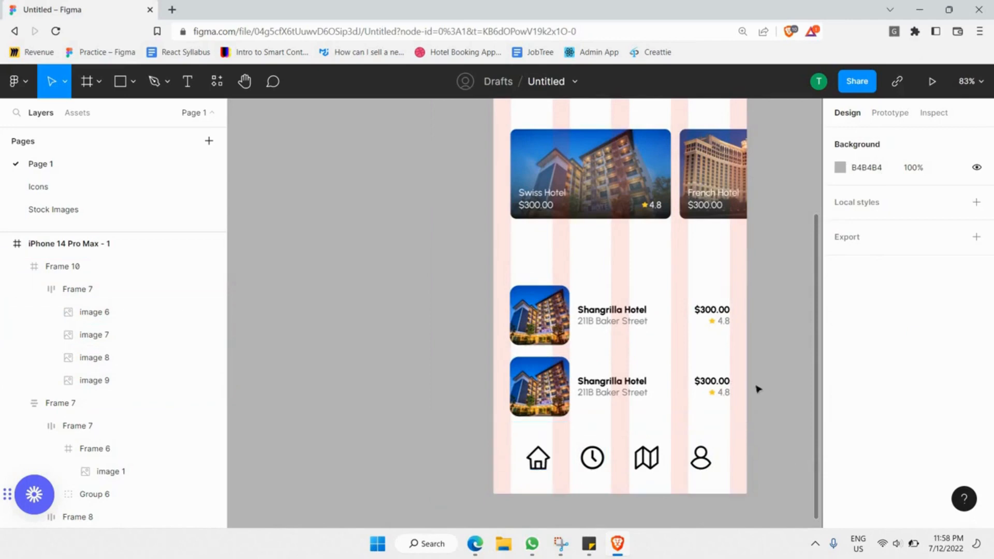
Add a drop shadow to the navigation frame with a Y offset of -11, a blur of 25 and 5% opacity.
{"action": "left_click", "coordinate": [671, 438]}
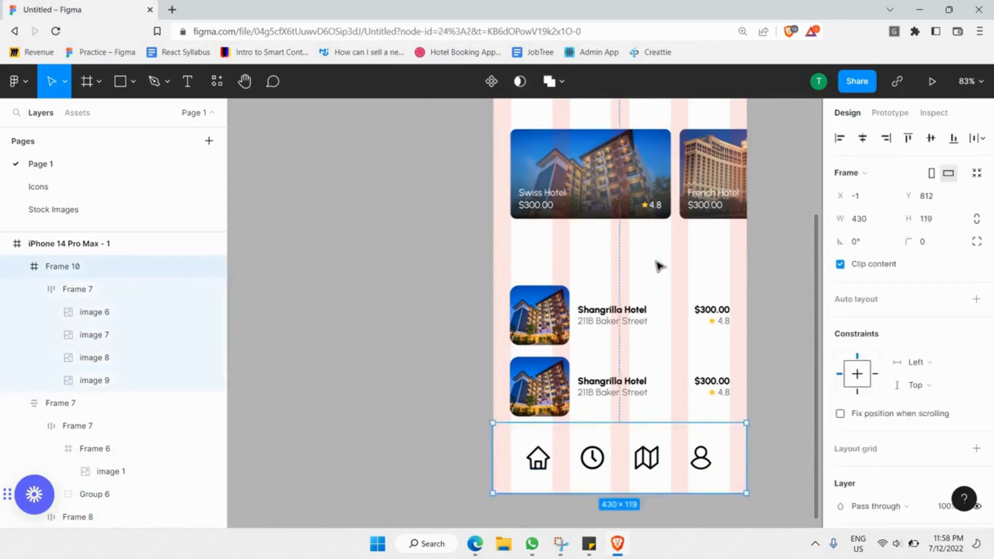
{"action": "scroll", "coordinate": [851, 444], "scroll_direction": "down", "scroll_amount": 4}
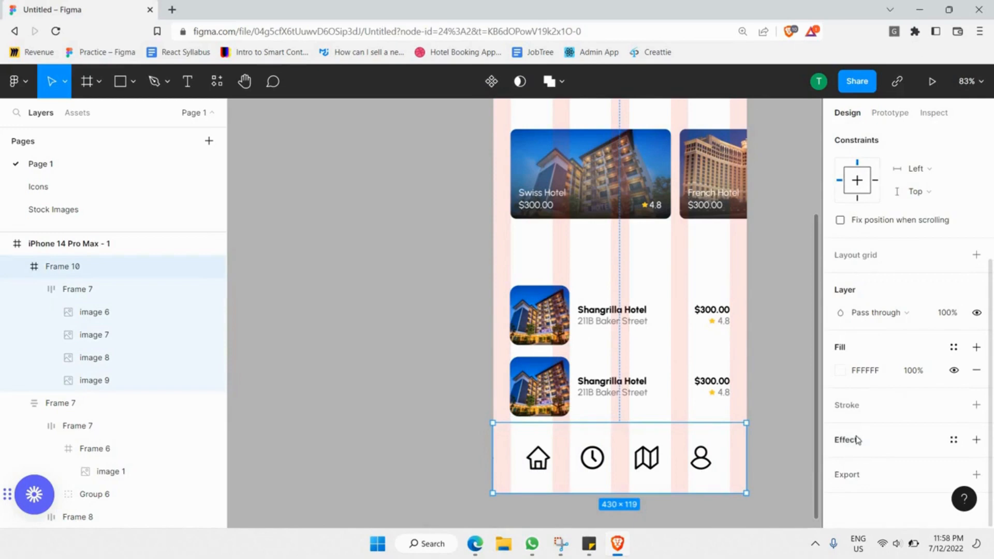
{"action": "left_click", "coordinate": [857, 441]}
{"action": "left_click_drag", "start_coordinate": [669, 477], "coordinate": [652, 487]}
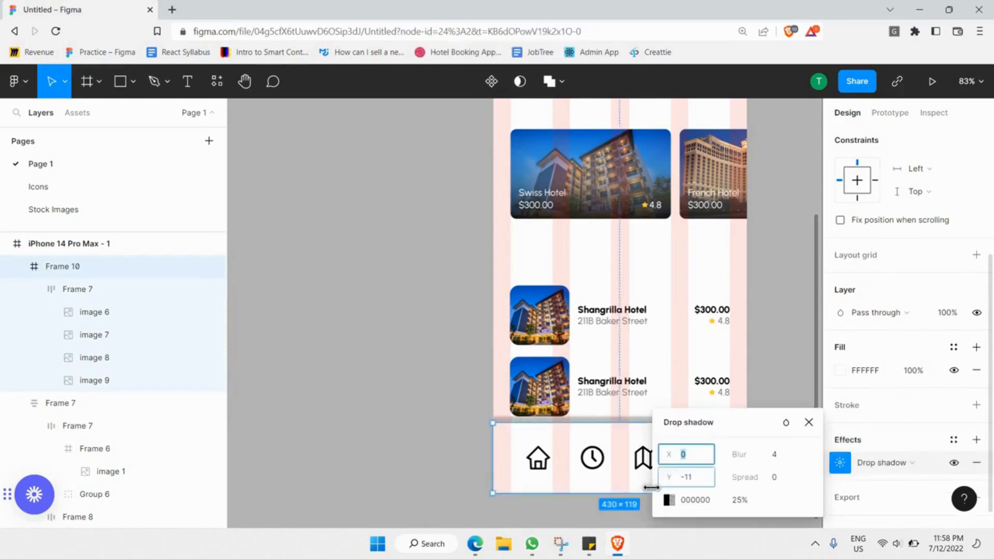
{"action": "left_click", "coordinate": [789, 456]}
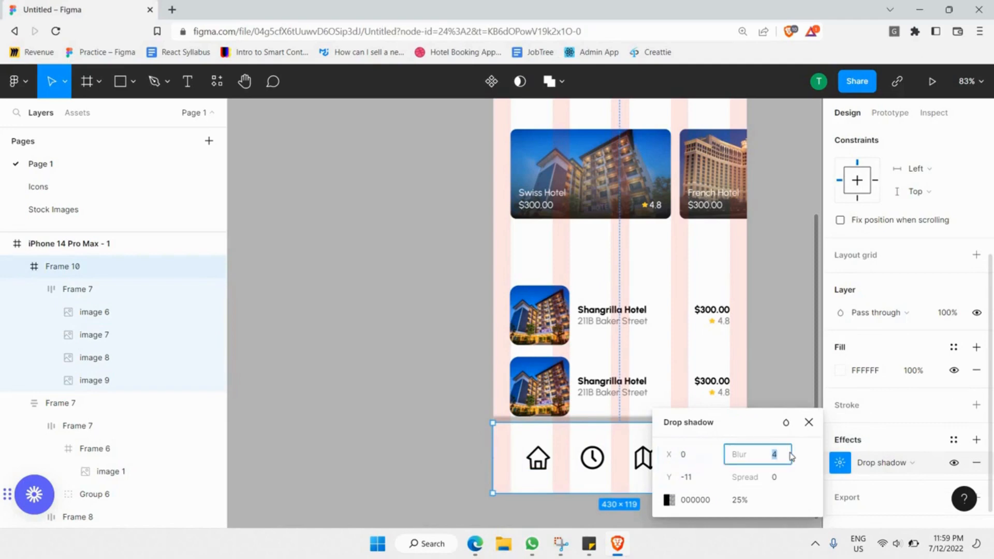
{"action": "key", "text": "Return"}
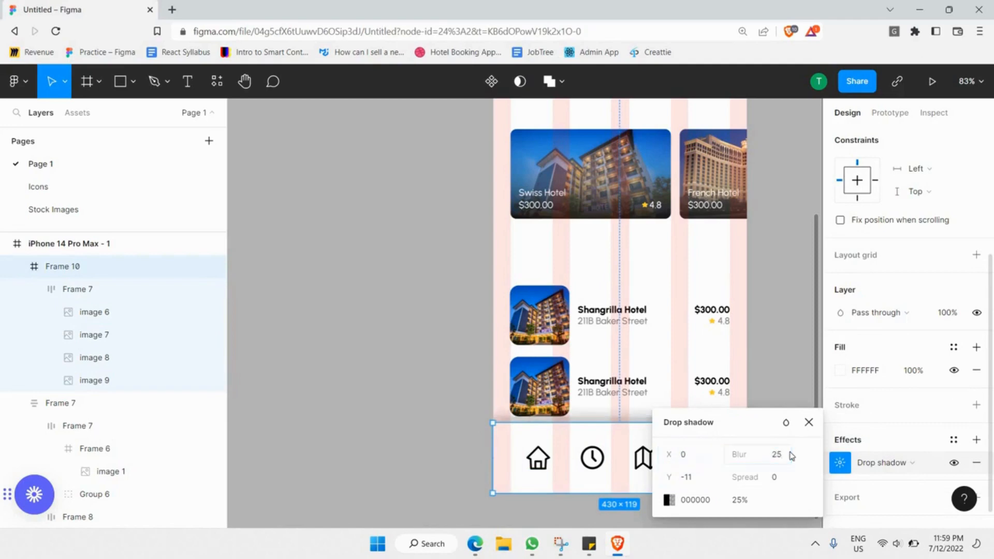
{"action": "left_click", "coordinate": [751, 505]}
{"action": "type", "text": "5"}
{"action": "key", "text": "Return"}
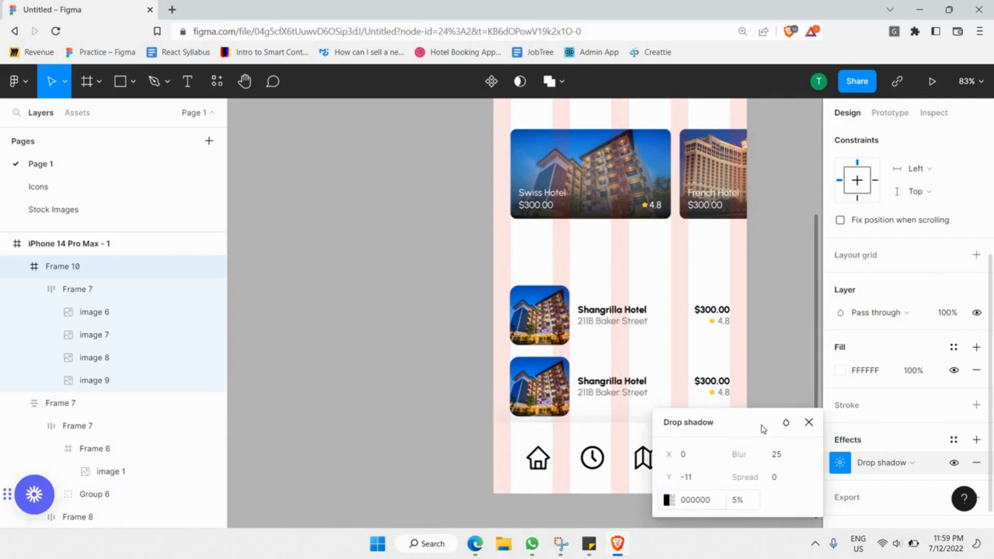
{"action": "left_click", "coordinate": [786, 373]}
{"action": "left_click", "coordinate": [779, 349]}
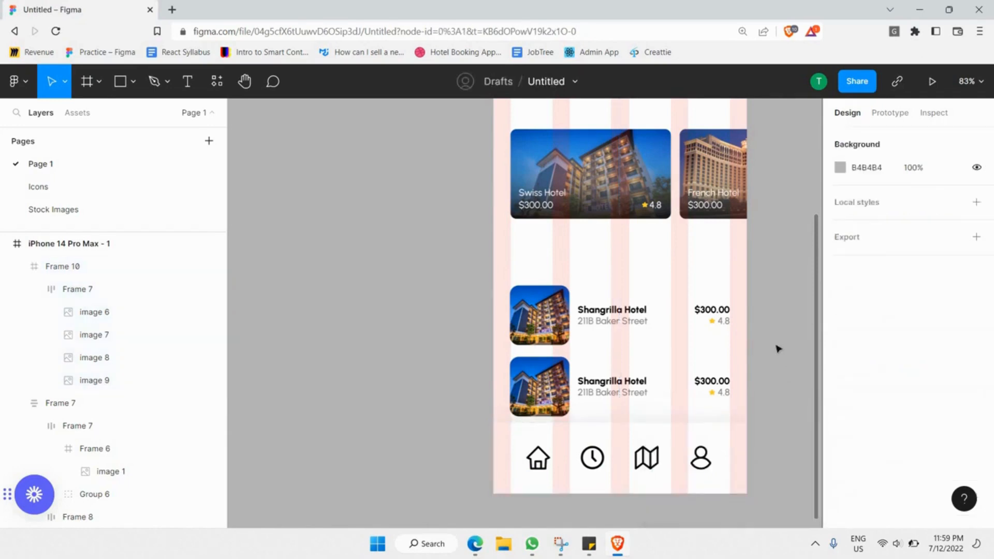
Reposition the vertical hotel list to Y 570, keeping a gap below the large hotel cards.
{"action": "scroll", "coordinate": [780, 348], "scroll_direction": "down", "scroll_amount": 5}
{"action": "scroll", "coordinate": [787, 332], "scroll_direction": "up", "scroll_amount": 1}
{"action": "scroll", "coordinate": [746, 386], "scroll_direction": "up", "scroll_amount": 4}
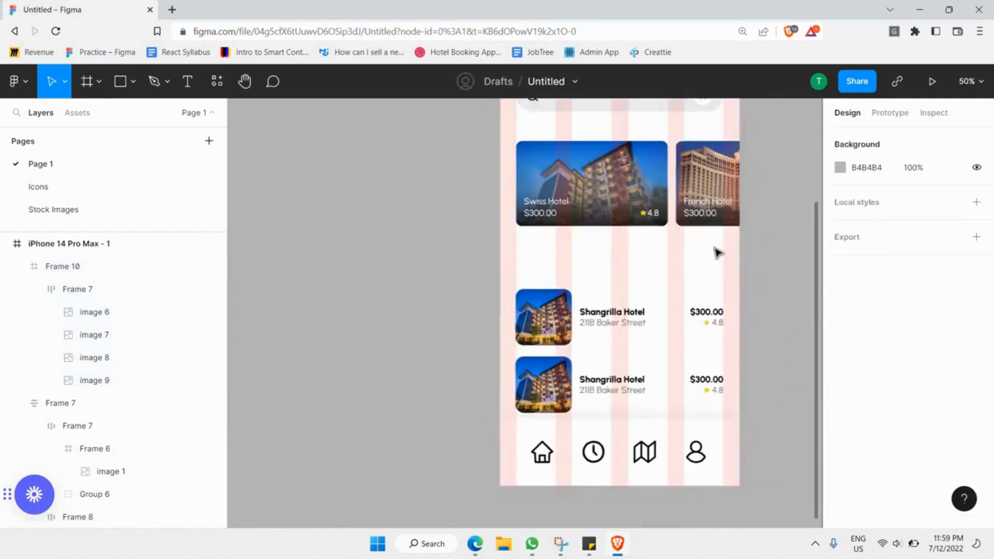
{"action": "scroll", "coordinate": [725, 238], "scroll_direction": "down", "scroll_amount": 2}
{"action": "scroll", "coordinate": [725, 238], "scroll_direction": "up", "scroll_amount": 3}
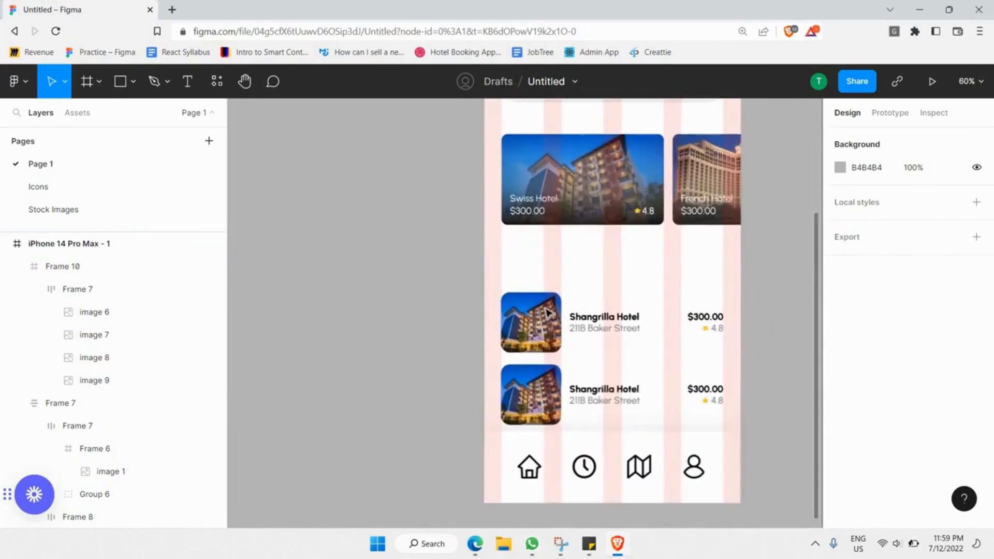
{"action": "left_click", "coordinate": [607, 306]}
{"action": "key", "text": "shift+Up"}
{"action": "key", "text": "shift+Up"}
{"action": "key", "text": "shift+Up"}
{"action": "key", "text": "shift+Up"}
{"action": "key", "text": "shift+Up"}
{"action": "key", "text": "shift+Up"}
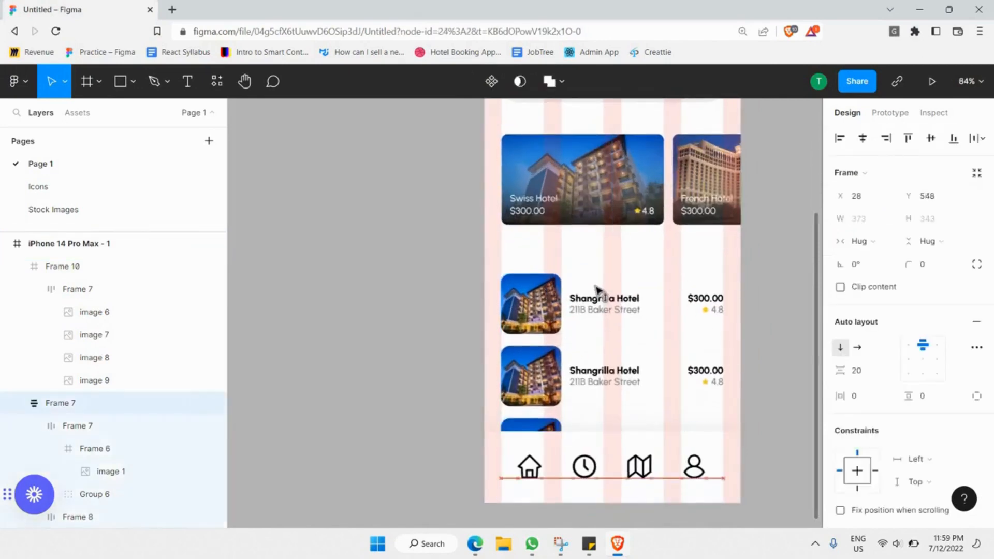
{"action": "key", "text": "shift+Down"}
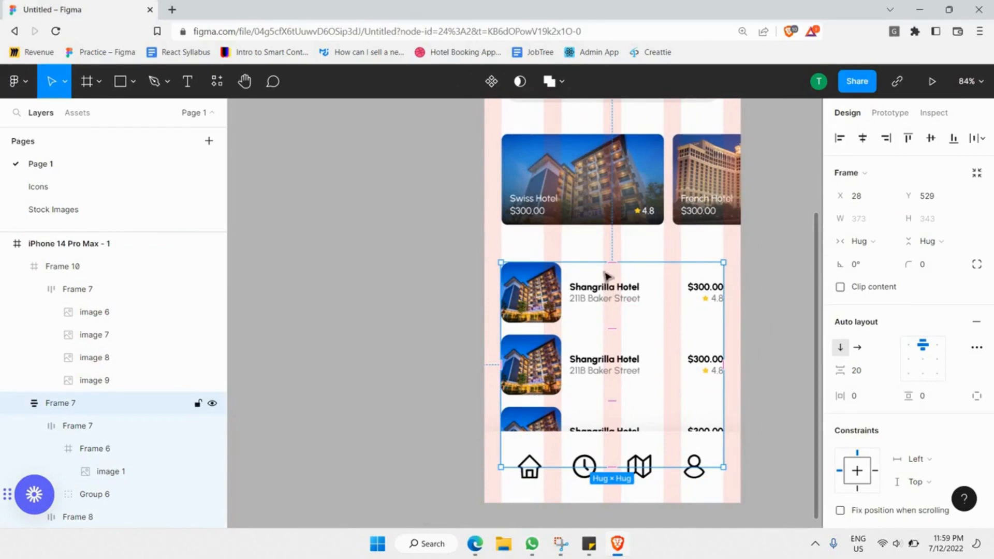
{"action": "key", "text": "shift+Down"}
{"action": "key", "text": "shift+Down"}
{"action": "key", "text": "shift+Down"}
{"action": "key", "text": "shift+Down"}
{"action": "key", "text": "Down"}
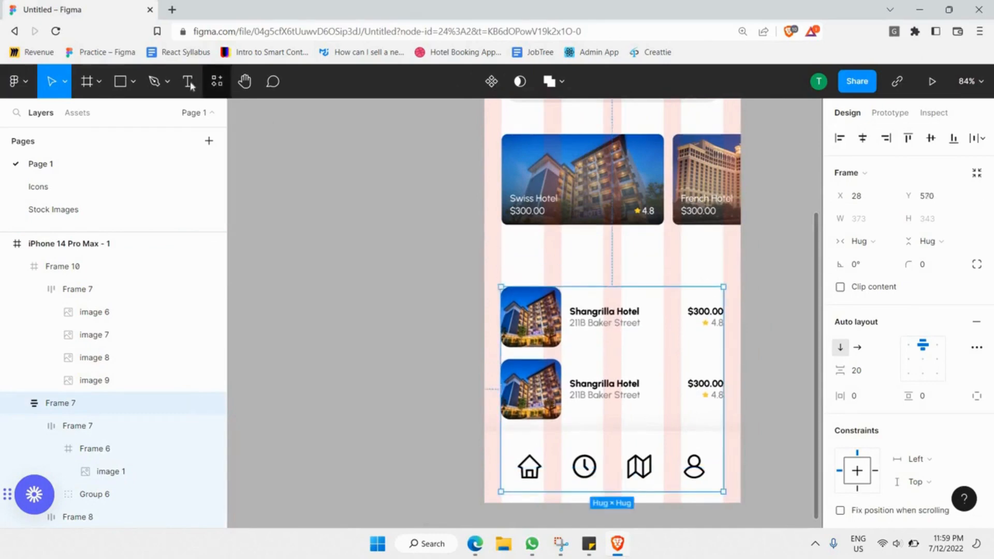
Add the heading "Hotels Nearby" in a text box about 211 × 44 above the hotel list, with font size 20.
{"action": "left_click", "coordinate": [188, 83]}
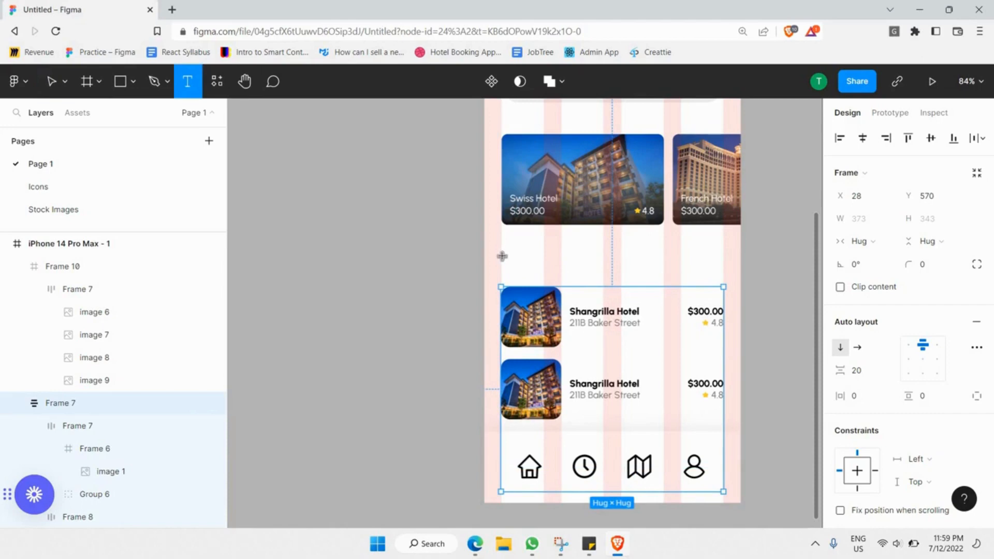
{"action": "left_click_drag", "start_coordinate": [502, 252], "coordinate": [628, 279]}
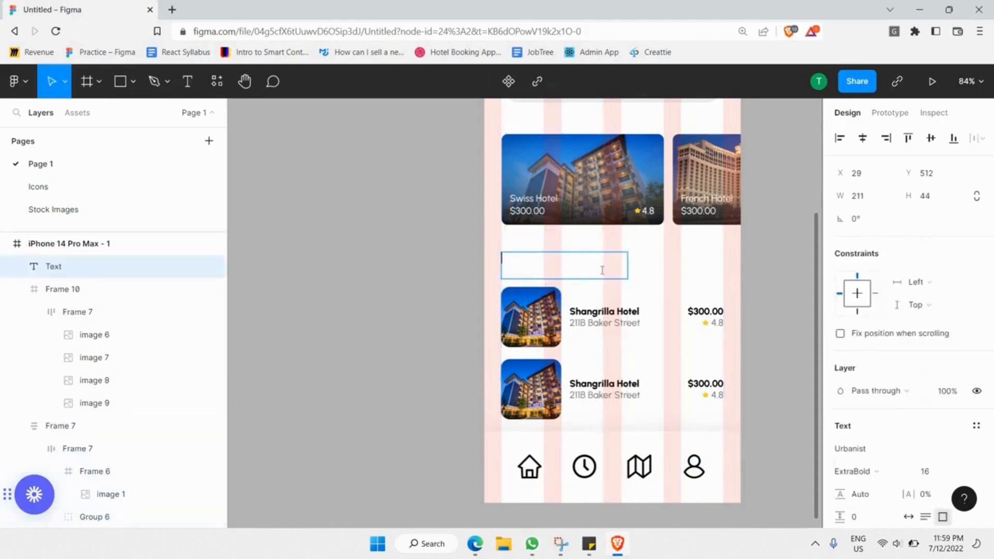
{"action": "type", "text": "Hotels Nearby"}
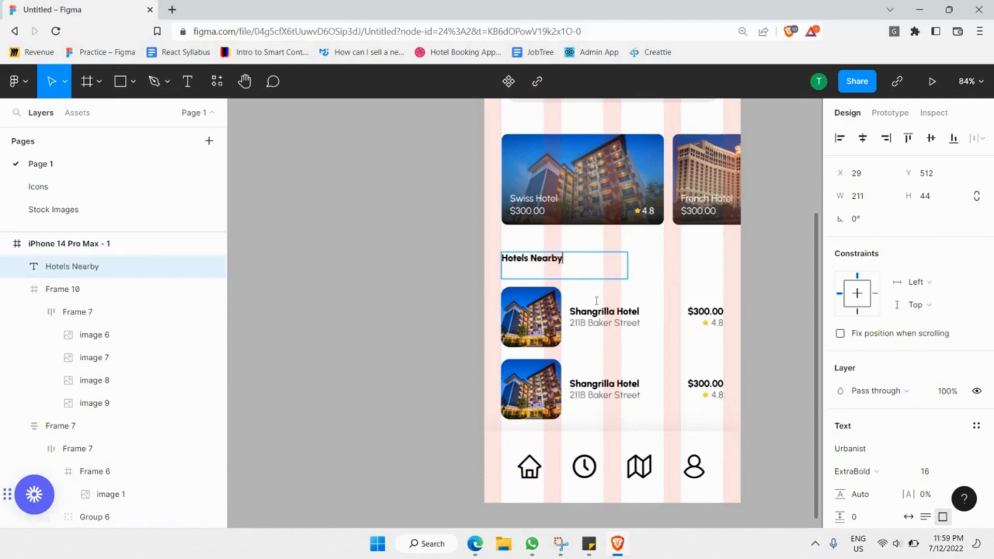
{"action": "key", "text": "ctrl+a"}
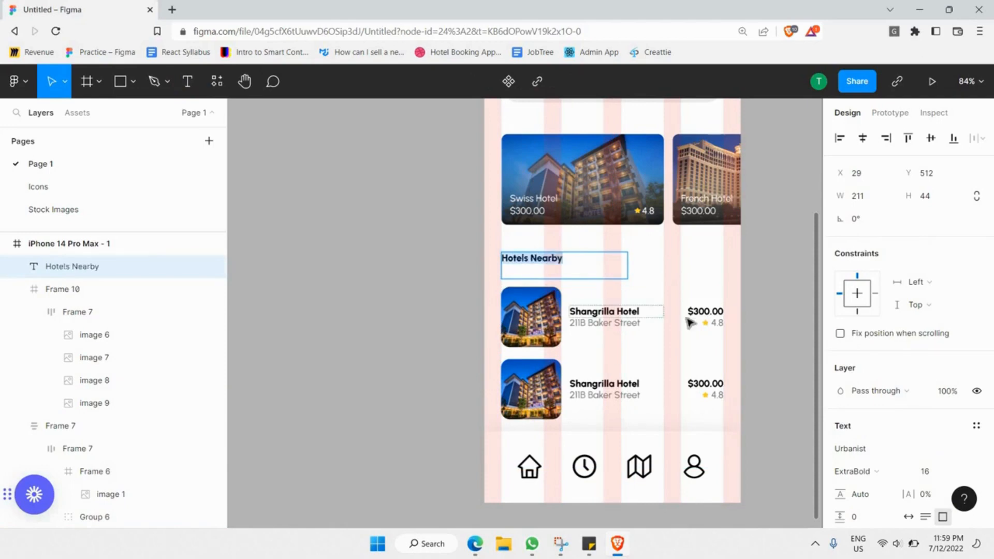
{"action": "scroll", "coordinate": [932, 417], "scroll_direction": "down", "scroll_amount": 3}
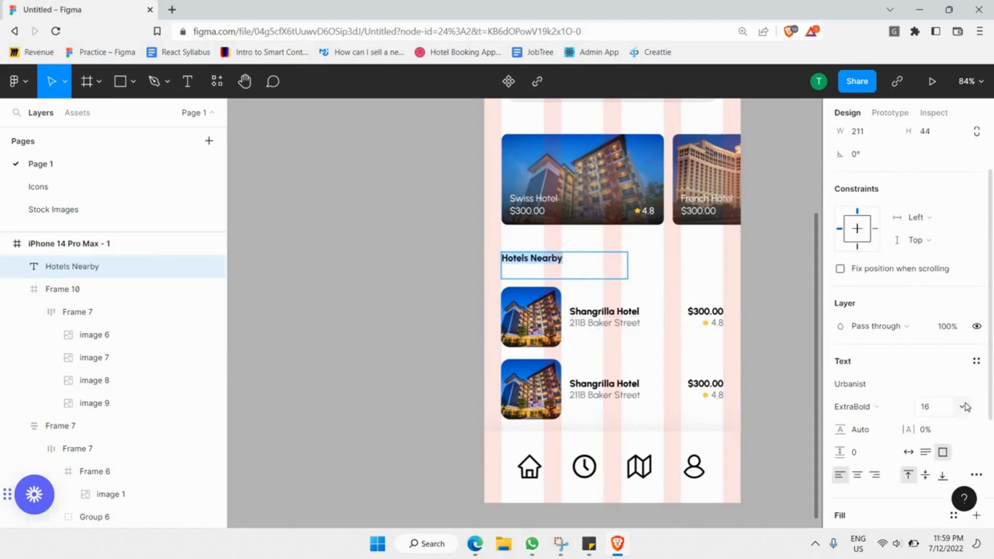
{"action": "left_click", "coordinate": [966, 407]}
{"action": "left_click", "coordinate": [957, 380]}
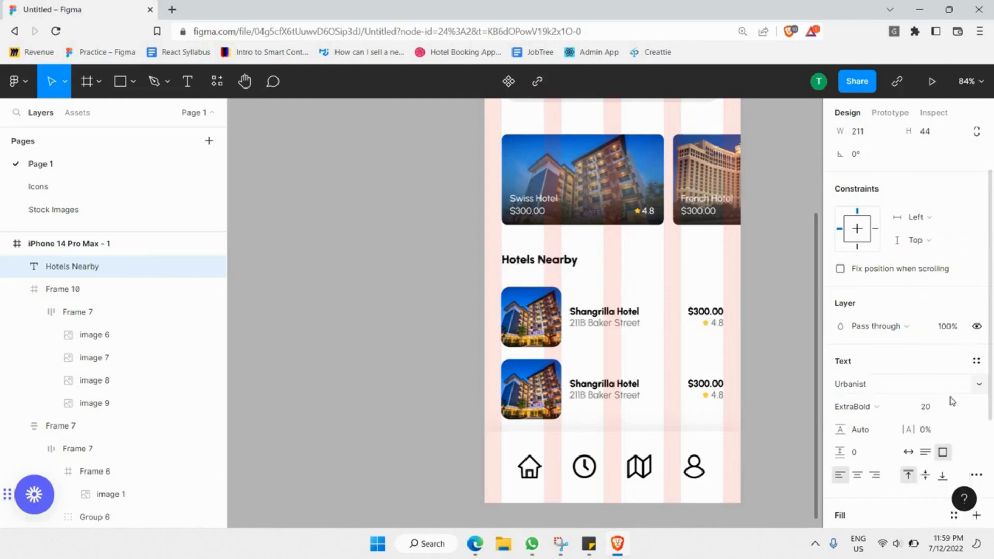
Reduce the "Hotels Nearby" text box height to 27 and set its font size to 24.
{"action": "left_click_drag", "start_coordinate": [527, 279], "coordinate": [528, 268]}
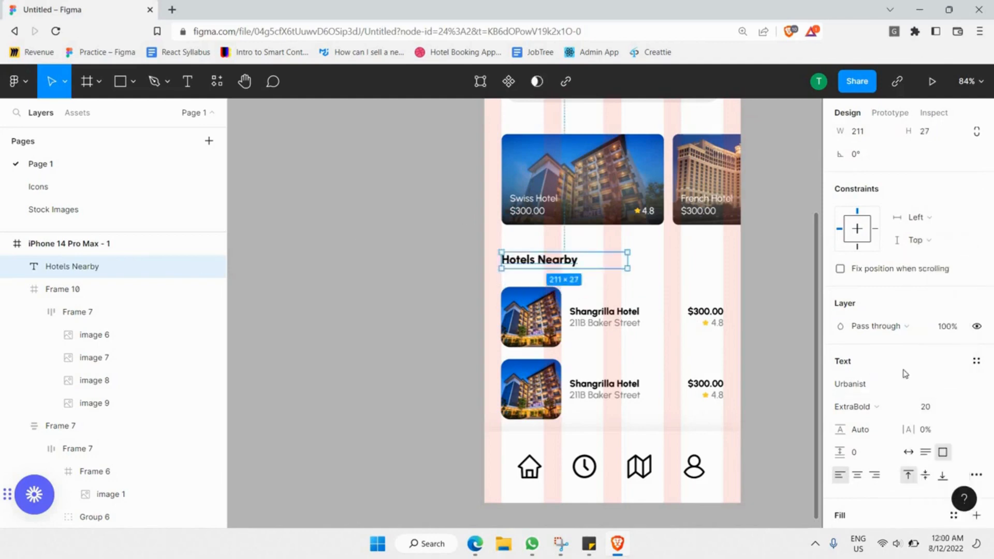
{"action": "left_click", "coordinate": [962, 409]}
{"action": "left_click", "coordinate": [947, 389]}
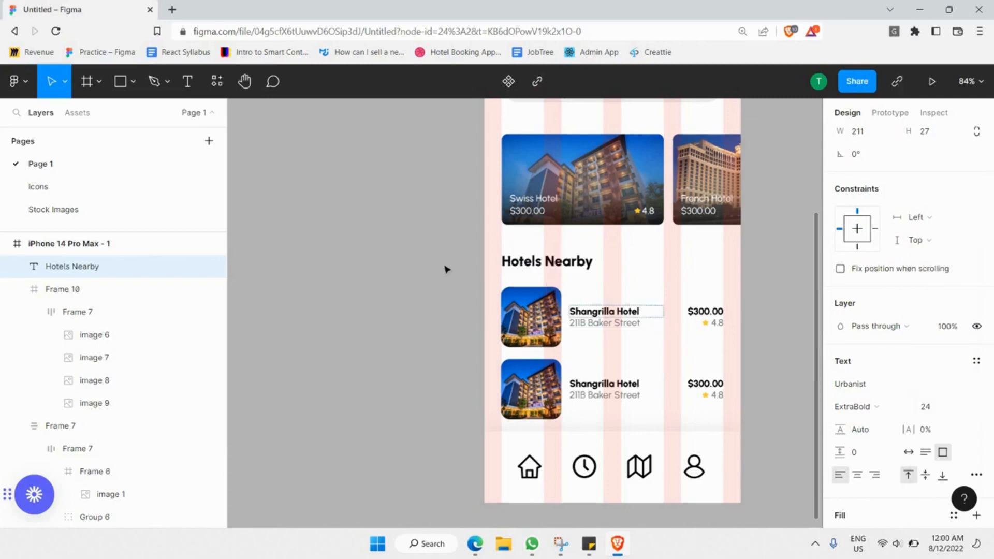
{"action": "key", "text": "Escape"}
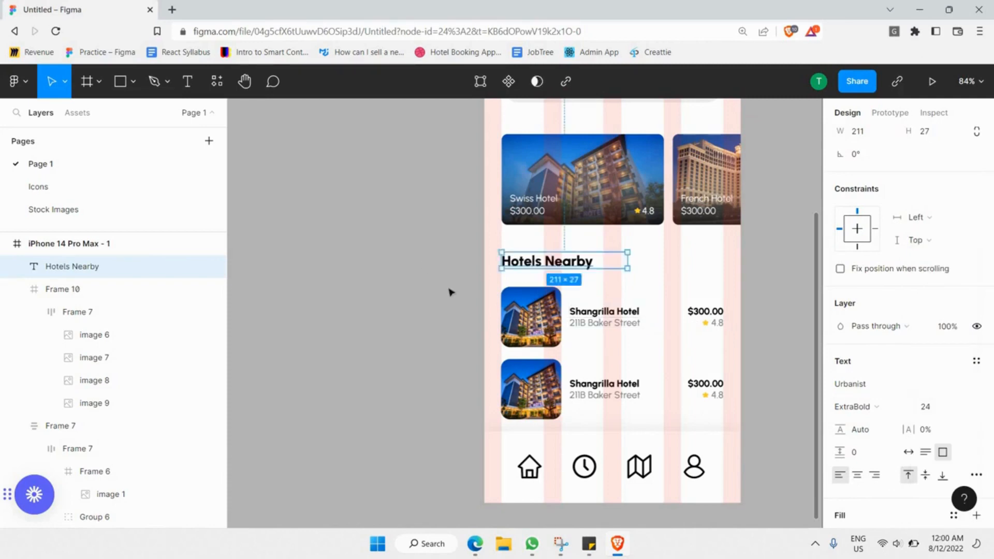
Set the gap between the "Hotels Nearby" heading and the hotel list to 19 and group the two.
{"action": "left_click", "coordinate": [583, 296], "text": "shift"}
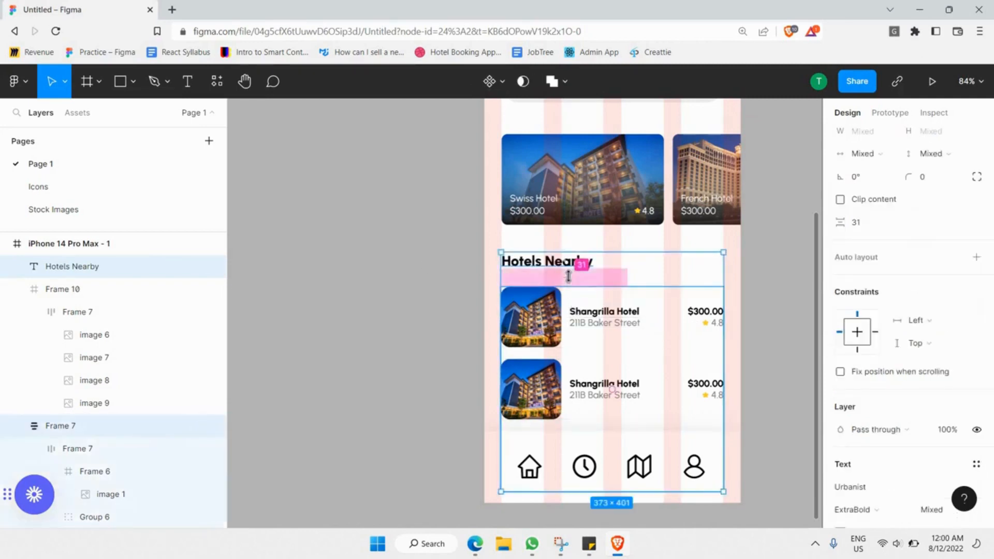
{"action": "left_click_drag", "start_coordinate": [567, 278], "coordinate": [568, 271]}
{"action": "right_click", "coordinate": [578, 297]}
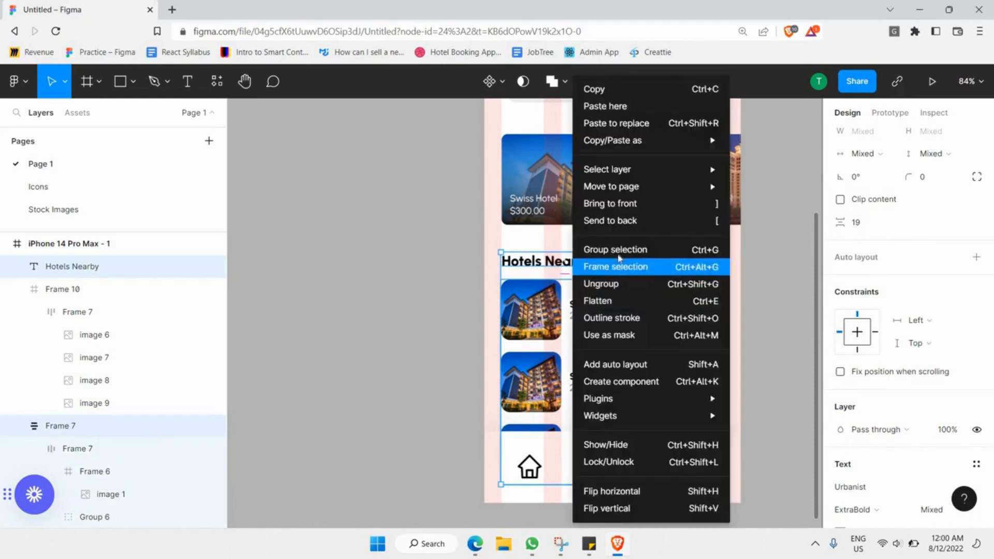
{"action": "left_click", "coordinate": [616, 250]}
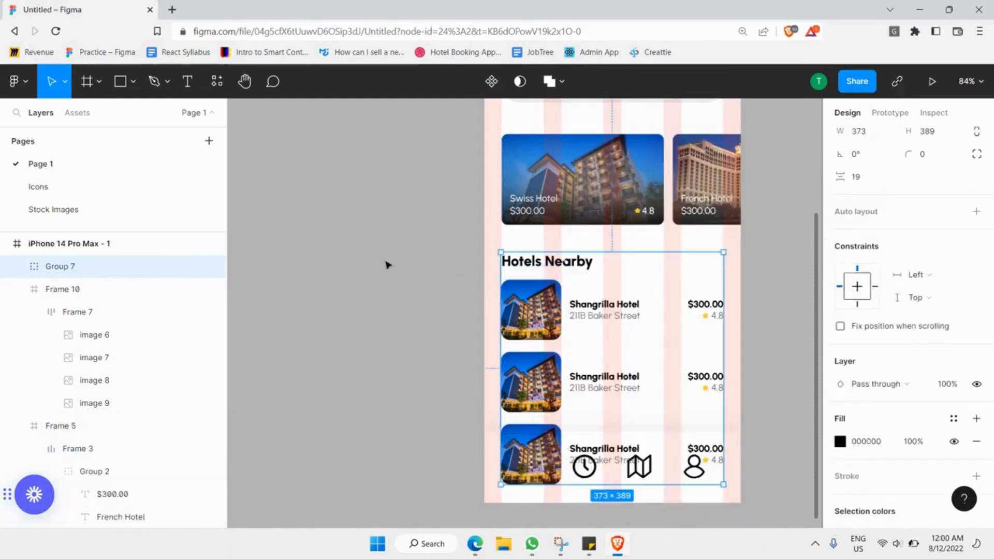
Duplicate the "Hotels Nearby" heading beside the original, right-align the copy's text and change it to "Show all".
{"action": "scroll", "coordinate": [696, 262], "scroll_direction": "up", "scroll_amount": 5, "text": "ctrl"}
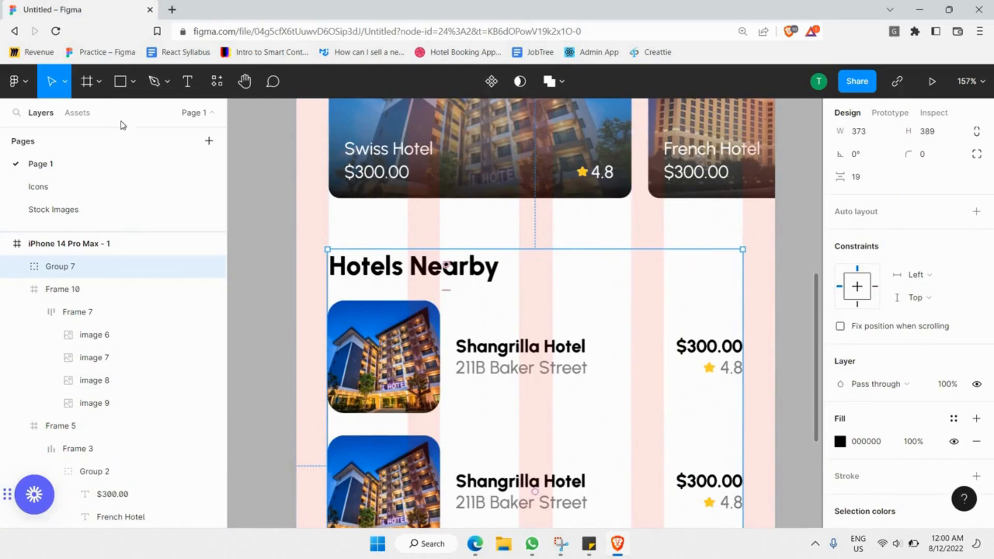
{"action": "left_click_drag", "start_coordinate": [393, 274], "coordinate": [705, 310]}
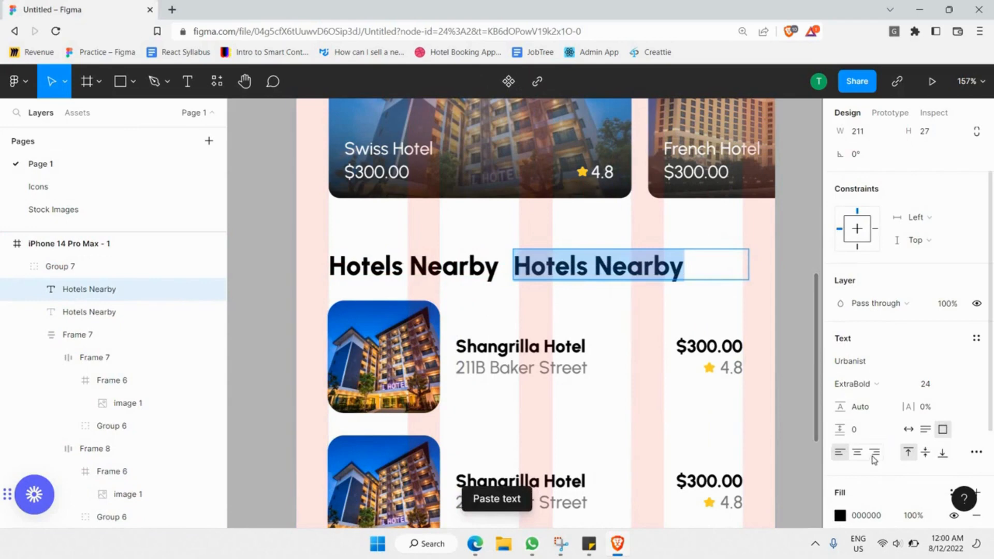
{"action": "left_click", "coordinate": [875, 452]}
{"action": "double_click", "coordinate": [713, 268]}
{"action": "type", "text": "Show all"}
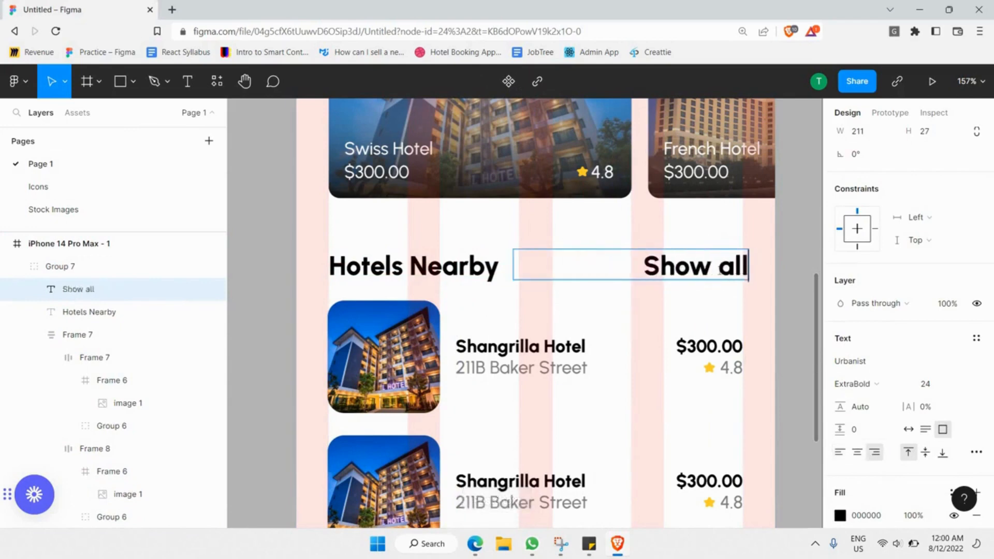
{"action": "key", "text": "Escape"}
Narrow the "Show all" text box to about 106 and the heading box to fit, aligning "Show all" with the list's right edge.
{"action": "left_click_drag", "start_coordinate": [514, 266], "coordinate": [595, 274]}
{"action": "left_click", "coordinate": [561, 274]}
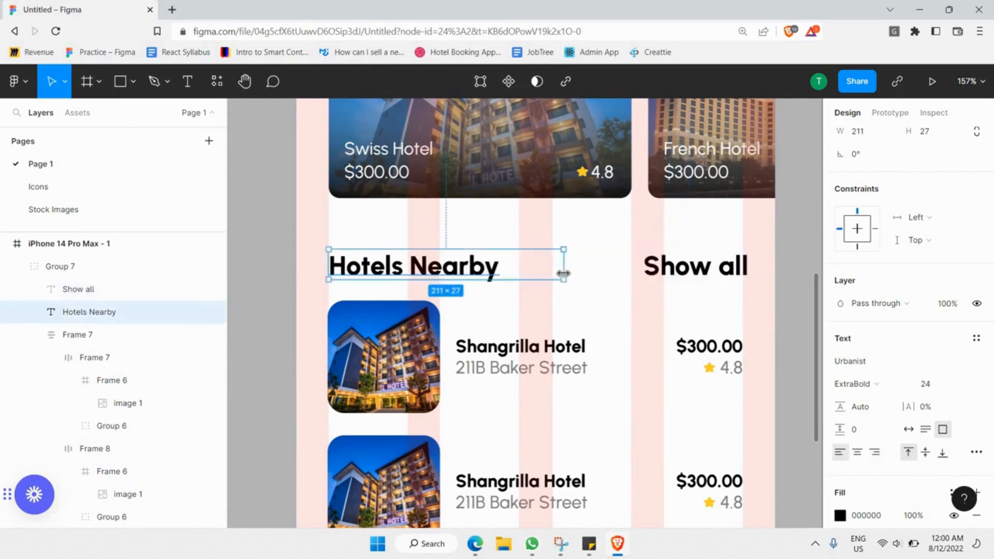
{"action": "left_click_drag", "start_coordinate": [519, 280], "coordinate": [521, 274]}
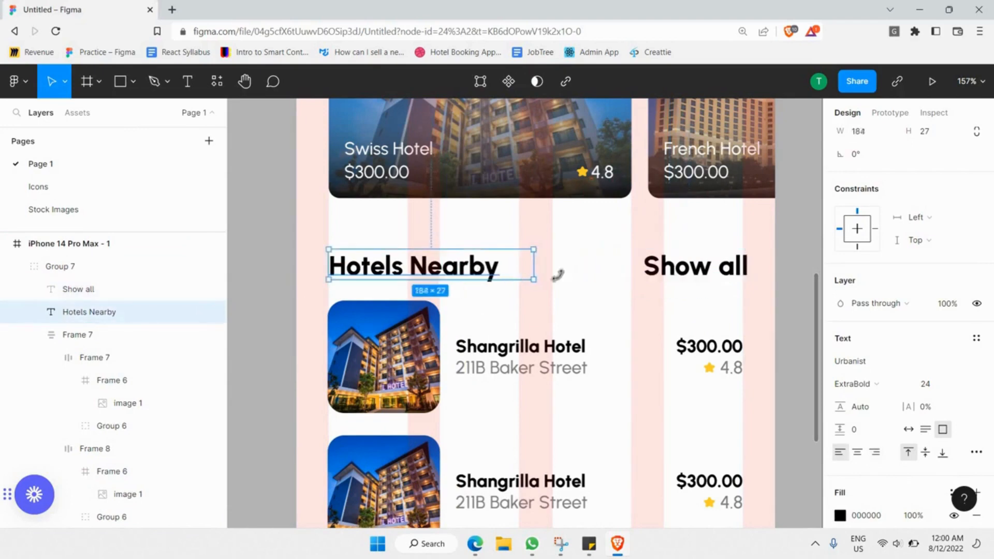
{"action": "left_click", "coordinate": [695, 268]}
Group "Hotels Nearby" and "Show all", apply horizontal auto layout to the group and set its width to 372.
{"action": "left_click", "coordinate": [424, 264], "text": "shift"}
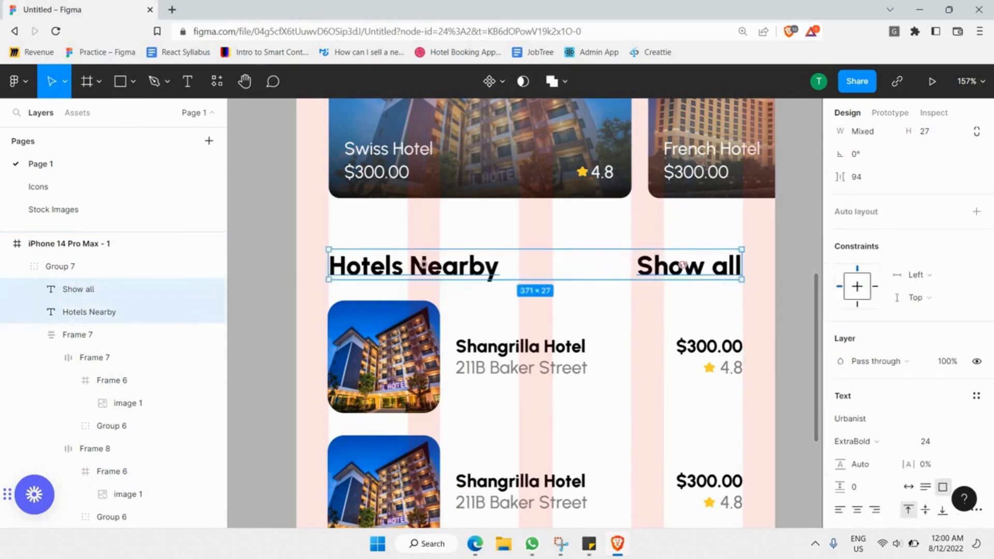
{"action": "right_click", "coordinate": [601, 266]}
{"action": "left_click", "coordinate": [642, 264]}
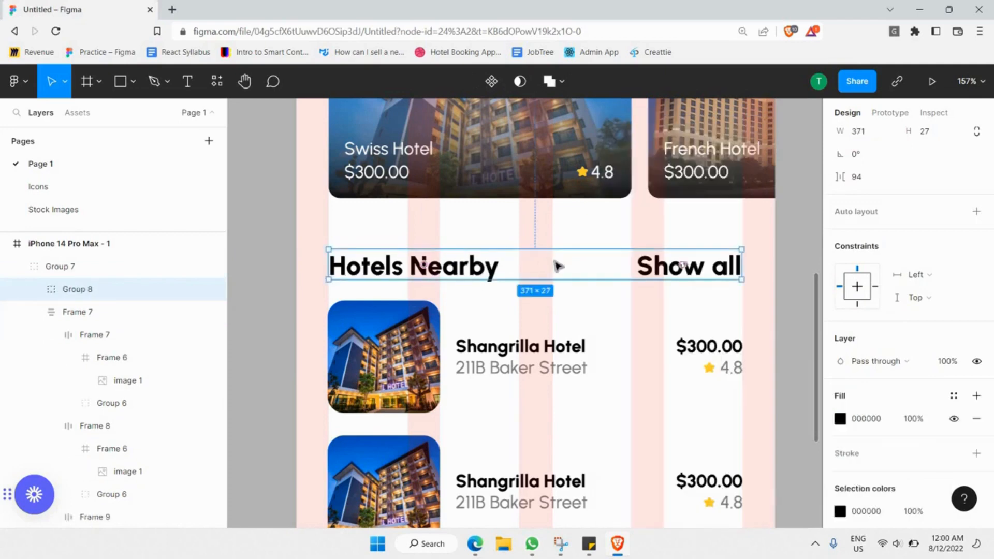
{"action": "left_click", "coordinate": [975, 217]}
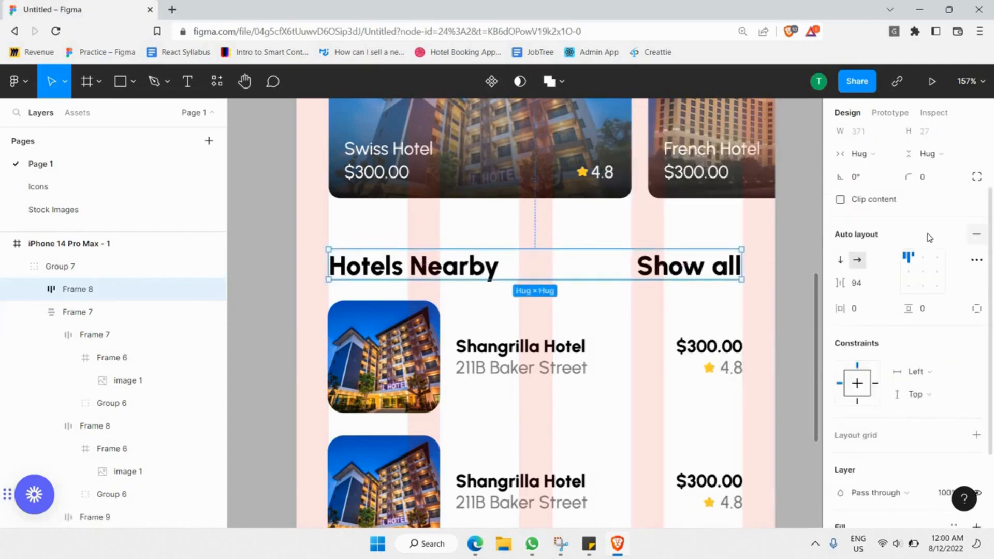
{"action": "left_click_drag", "start_coordinate": [745, 265], "coordinate": [745, 265]}
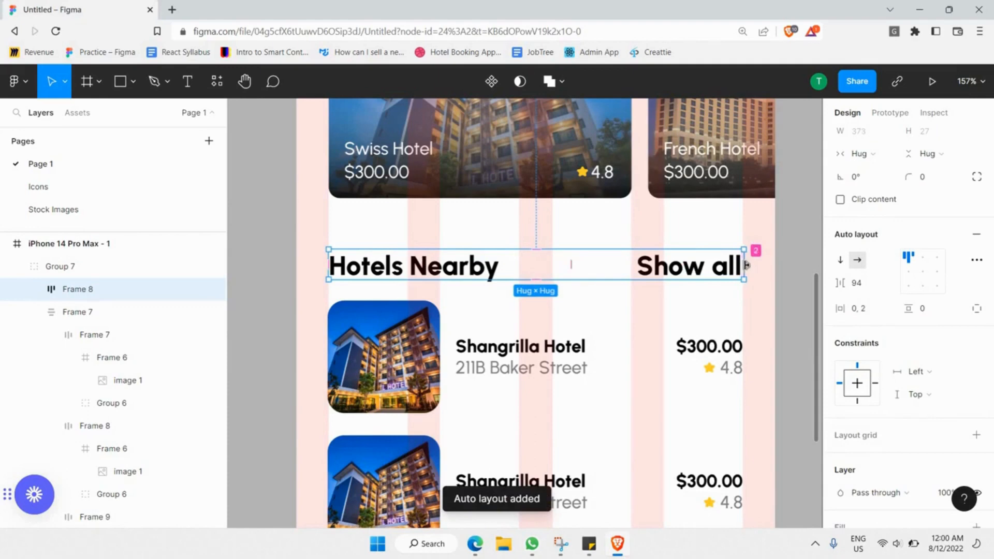
{"action": "scroll", "coordinate": [759, 251], "scroll_direction": "up", "scroll_amount": 5}
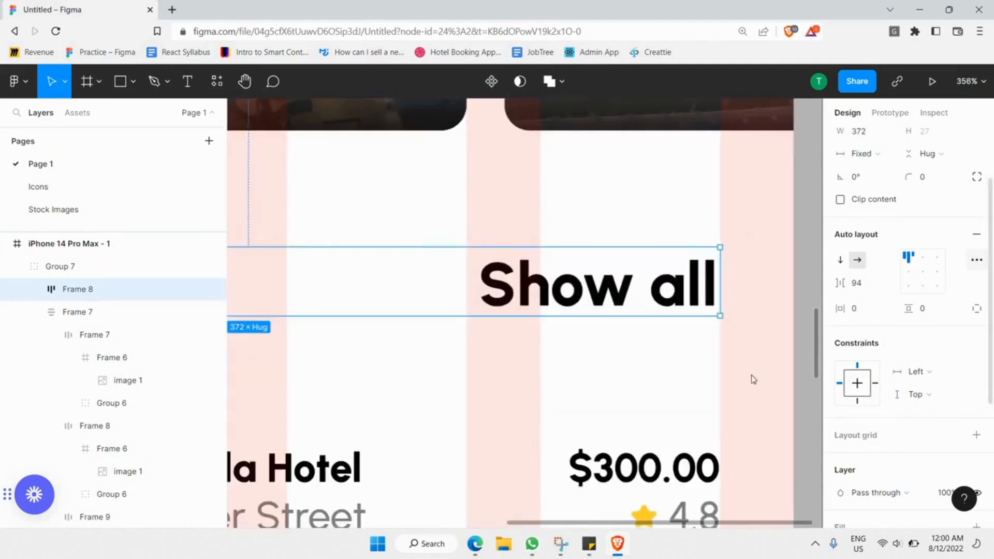
Set the heading row's auto layout spacing mode to Space between, with strokes excluded.
{"action": "left_click", "coordinate": [977, 260]}
{"action": "left_click", "coordinate": [785, 381]}
{"action": "left_click", "coordinate": [790, 399]}
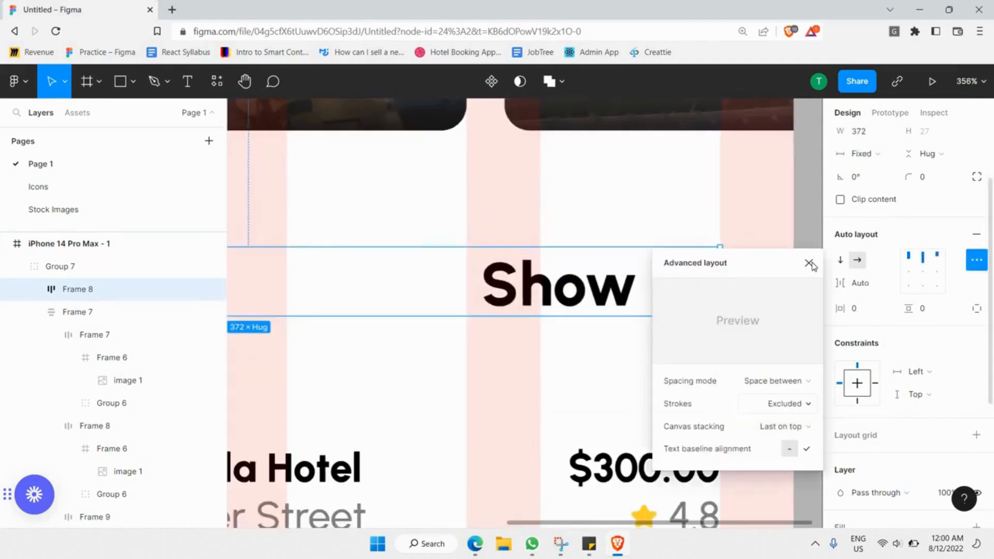
{"action": "left_click", "coordinate": [808, 263]}
Change the "Show all" text to Medium weight with font size 15.
{"action": "scroll", "coordinate": [730, 278], "scroll_direction": "down", "scroll_amount": 4}
{"action": "scroll", "coordinate": [657, 289], "scroll_direction": "up", "scroll_amount": 6}
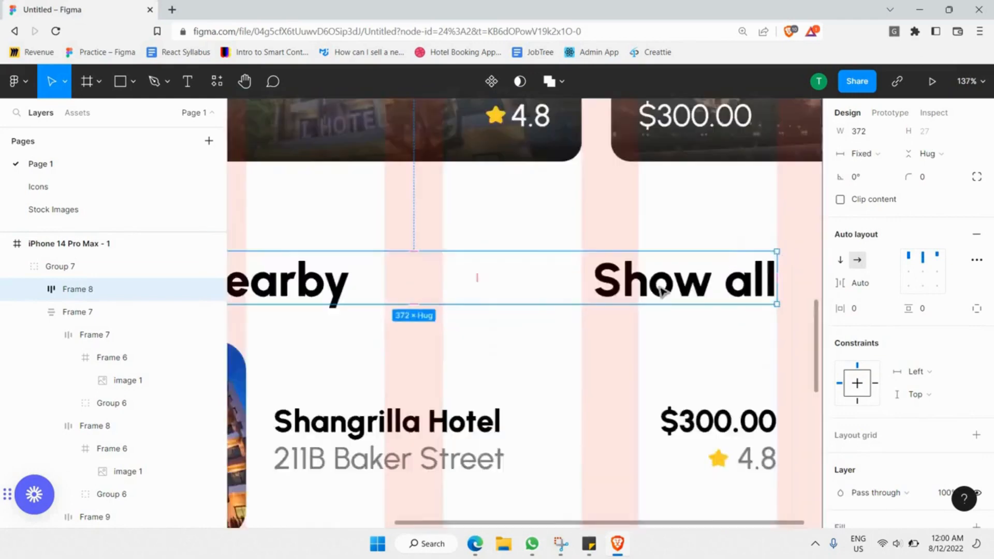
{"action": "double_click", "coordinate": [647, 304]}
{"action": "double_click", "coordinate": [647, 305]}
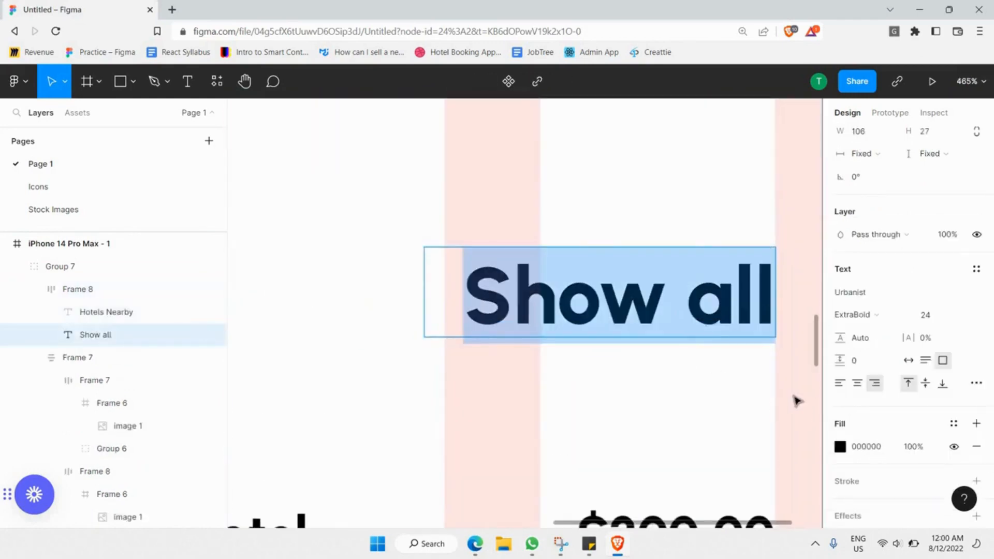
{"action": "scroll", "coordinate": [862, 430], "scroll_direction": "down", "scroll_amount": 2}
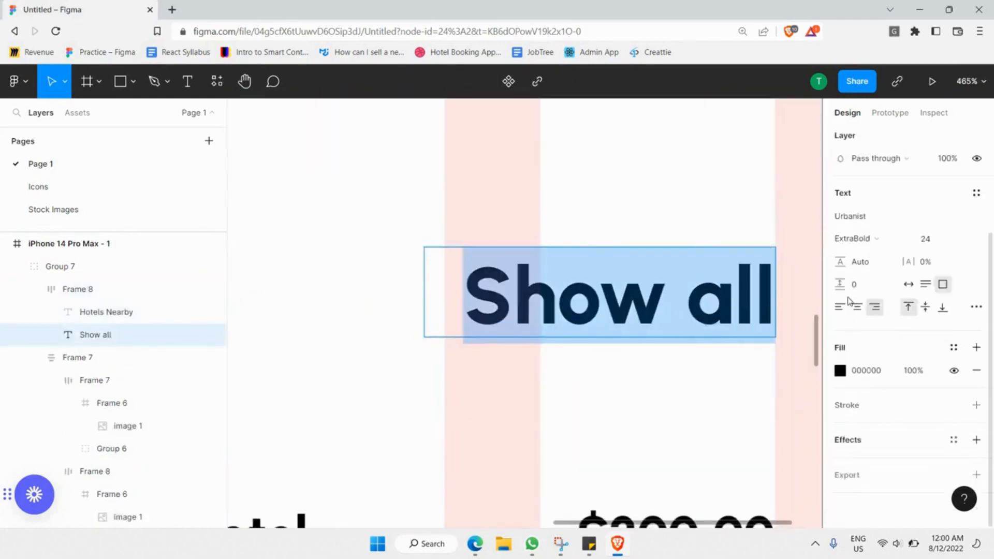
{"action": "left_click", "coordinate": [863, 240]}
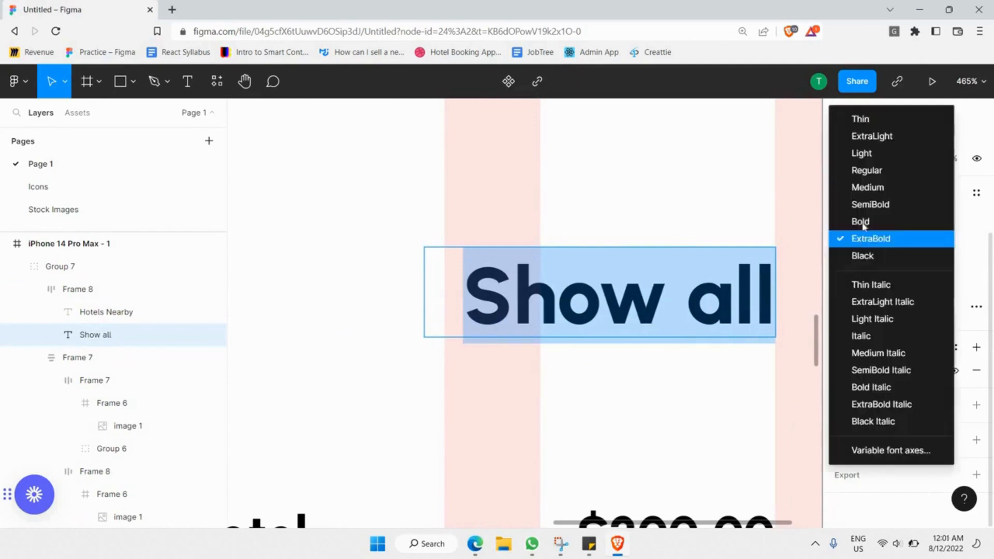
{"action": "left_click", "coordinate": [855, 188]}
{"action": "left_click", "coordinate": [964, 239]}
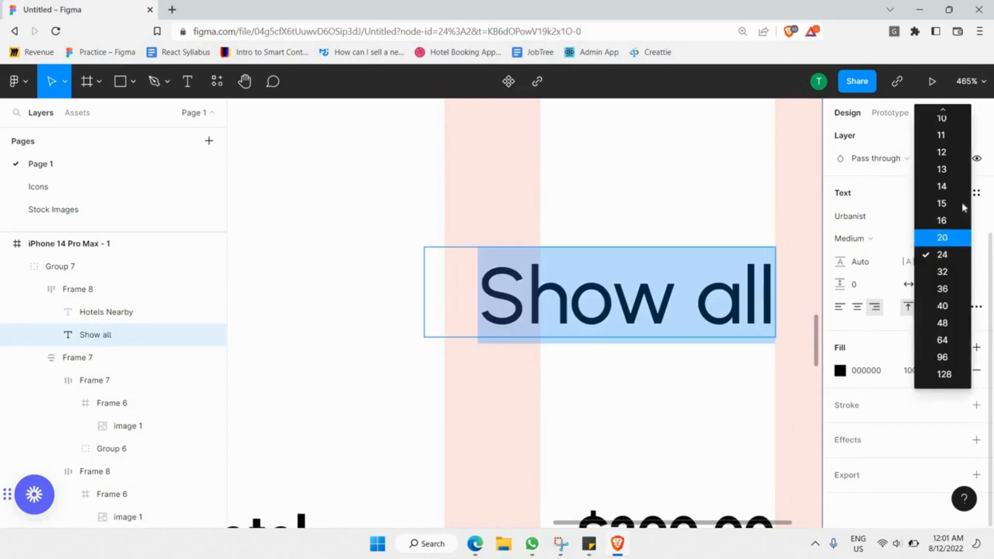
{"action": "left_click", "coordinate": [963, 207]}
Align the contents of the heading row's auto layout to the vertical middle.
{"action": "scroll", "coordinate": [730, 351], "scroll_direction": "down", "scroll_amount": 3}
{"action": "left_click", "coordinate": [703, 327]}
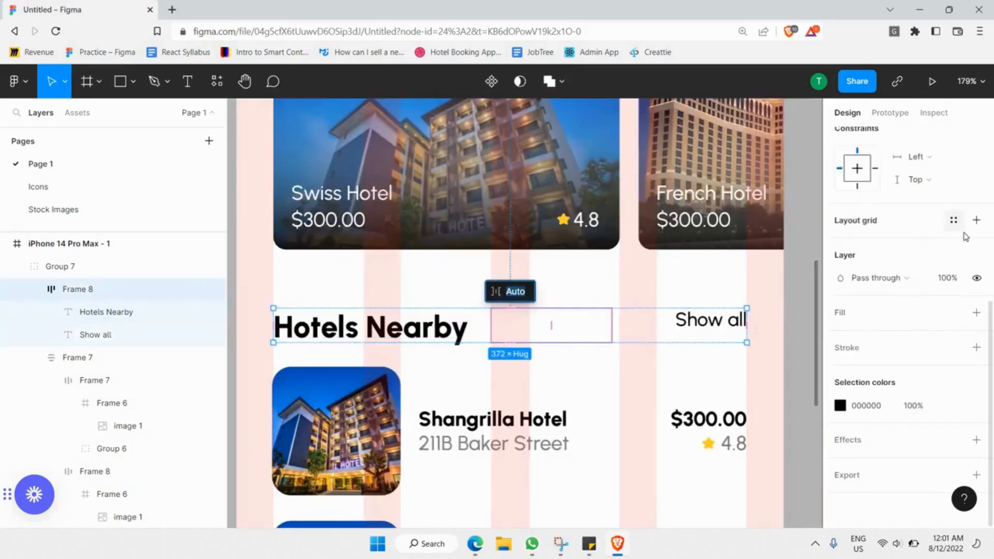
{"action": "scroll", "coordinate": [917, 366], "scroll_direction": "up", "scroll_amount": 5}
{"action": "left_click", "coordinate": [915, 359]}
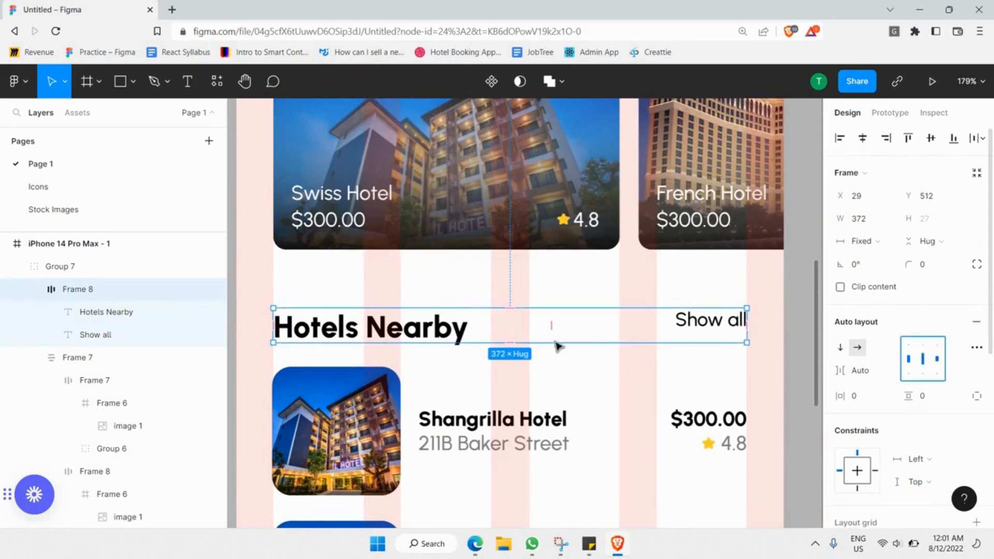
{"action": "left_click", "coordinate": [267, 297]}
Center the "Show all" text vertically in its box and set its fill opacity to 50%.
{"action": "scroll", "coordinate": [268, 298], "scroll_direction": "down", "scroll_amount": 2}
{"action": "double_click", "coordinate": [548, 316]}
{"action": "scroll", "coordinate": [935, 404], "scroll_direction": "down", "scroll_amount": 3}
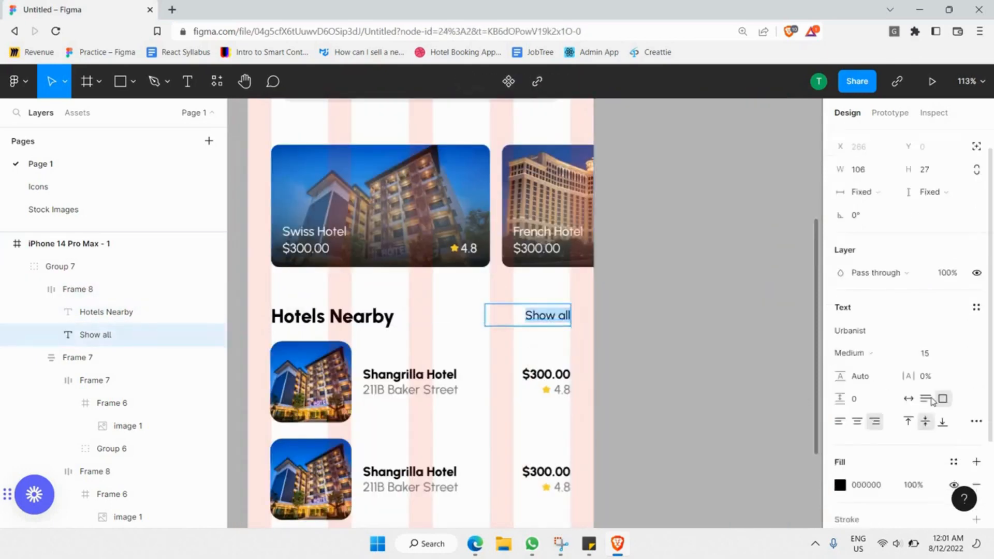
{"action": "left_click", "coordinate": [914, 372]}
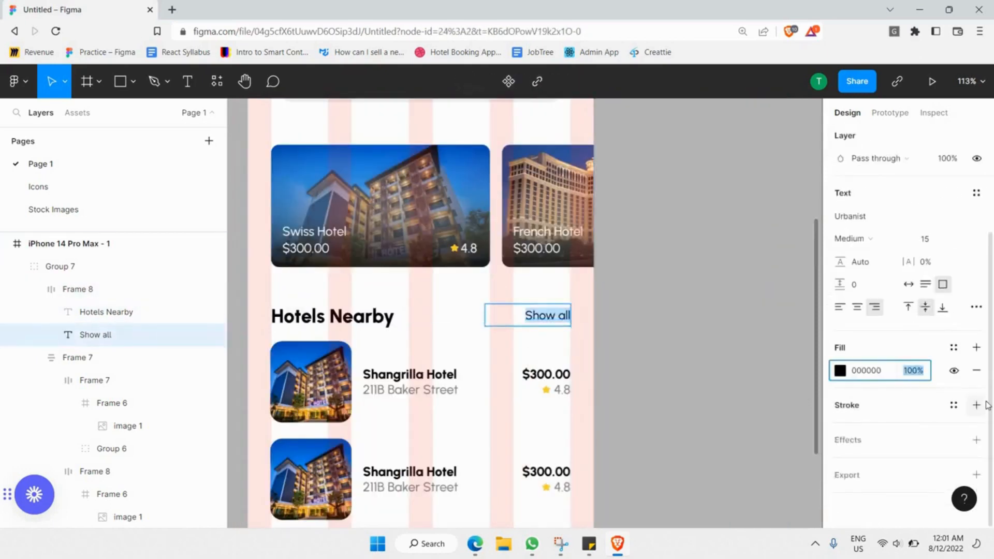
{"action": "type", "text": "50"}
{"action": "key", "text": "Return"}
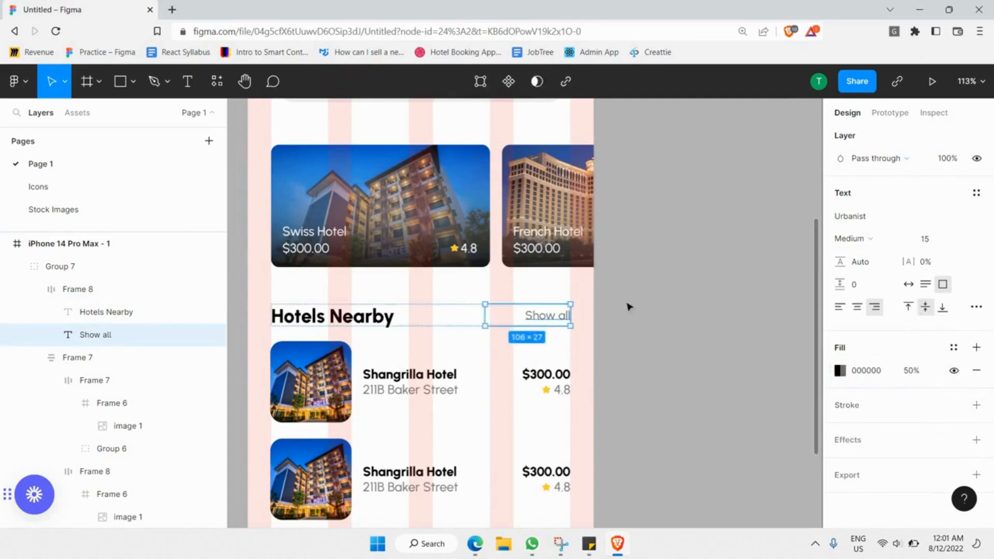
Bring the bottom navigation frame to the front so it covers the hotel list.
{"action": "left_click", "coordinate": [628, 302]}
{"action": "key", "text": "shift+1"}
{"action": "scroll", "coordinate": [536, 406], "scroll_direction": "up", "scroll_amount": 5}
{"action": "scroll", "coordinate": [536, 407], "scroll_direction": "down", "scroll_amount": 3}
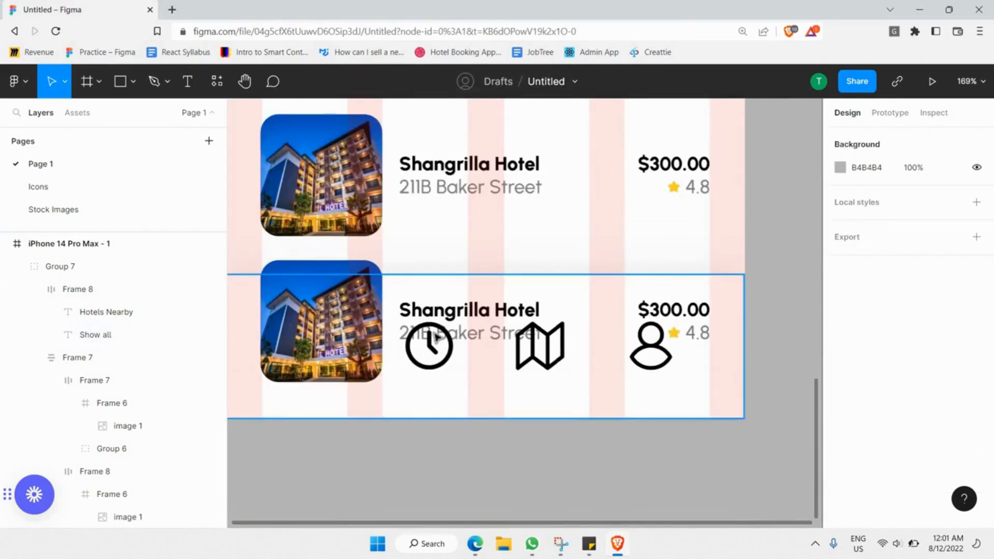
{"action": "left_click", "coordinate": [727, 298]}
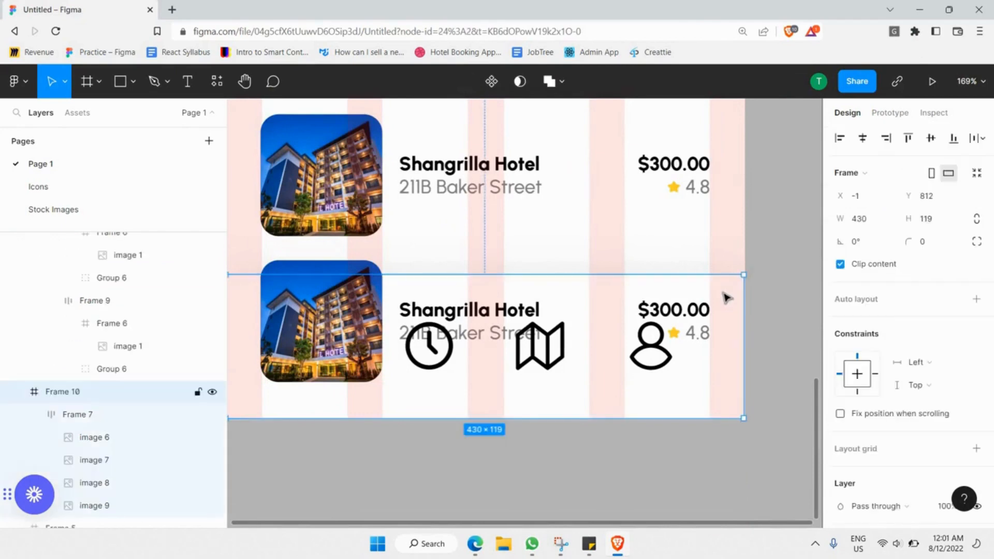
{"action": "right_click", "coordinate": [726, 296]}
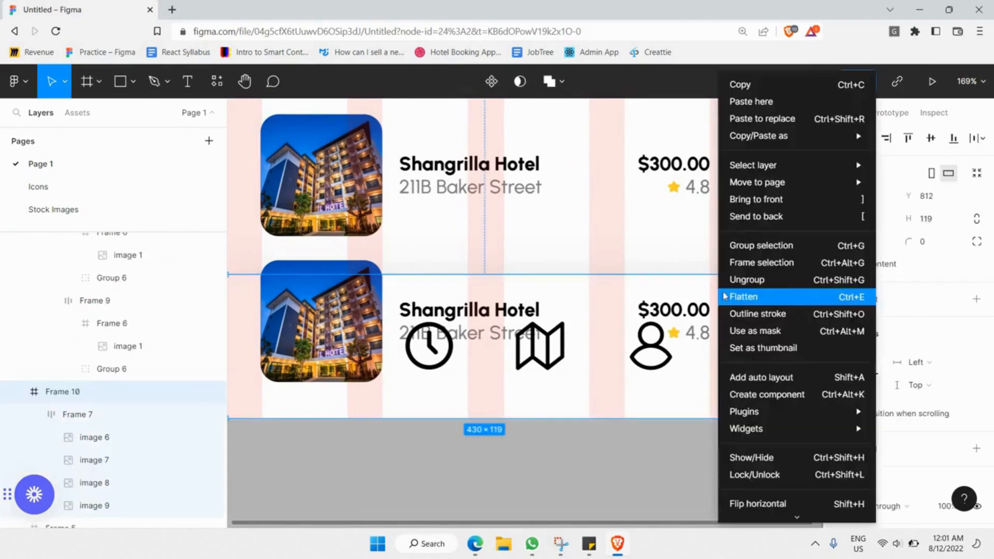
{"action": "left_click", "coordinate": [754, 199]}
{"action": "key", "text": "shift+0"}
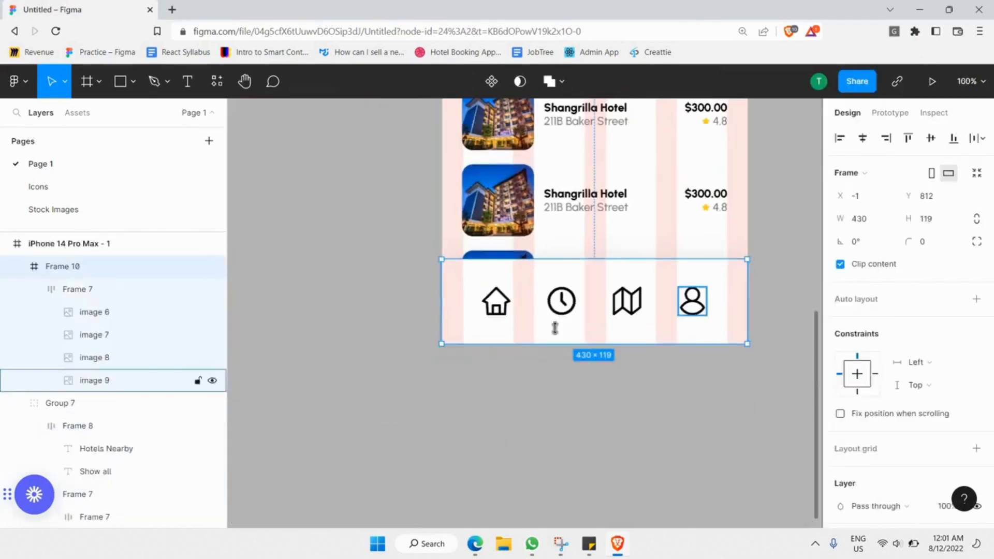
{"action": "scroll", "coordinate": [579, 301], "scroll_direction": "up", "scroll_amount": 3, "text": "ctrl"}
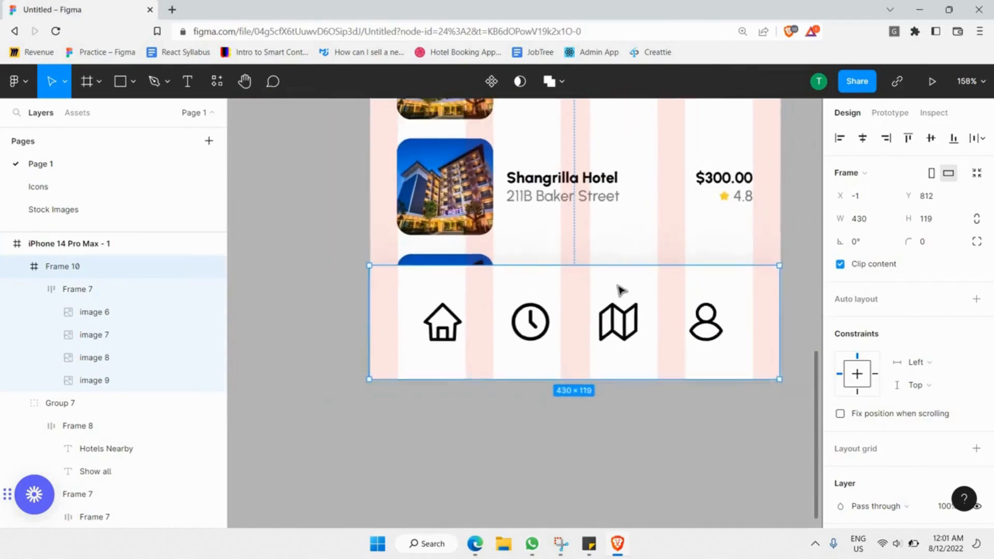
{"action": "scroll", "coordinate": [627, 298], "scroll_direction": "down", "scroll_amount": 3, "text": "ctrl"}
{"action": "scroll", "coordinate": [630, 291], "scroll_direction": "up", "scroll_amount": 4}
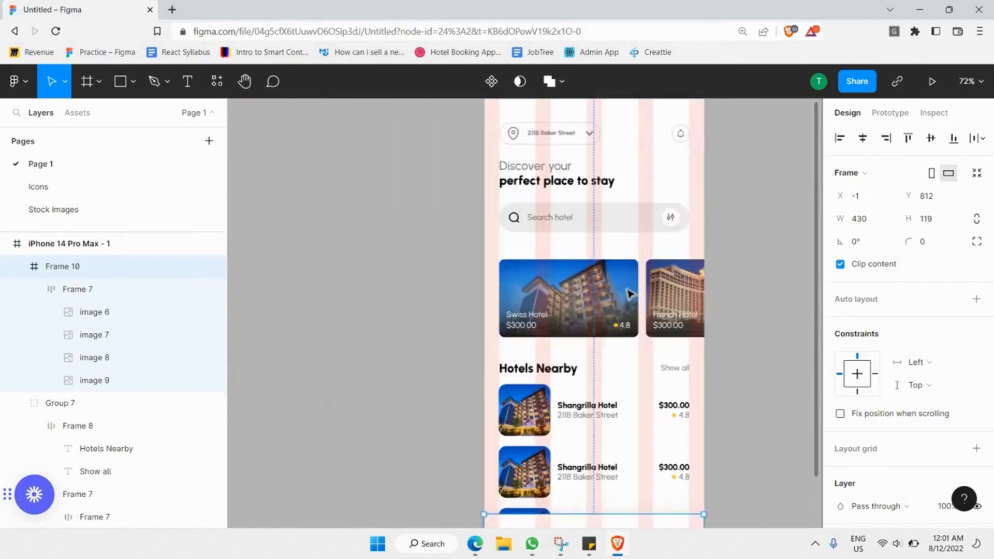
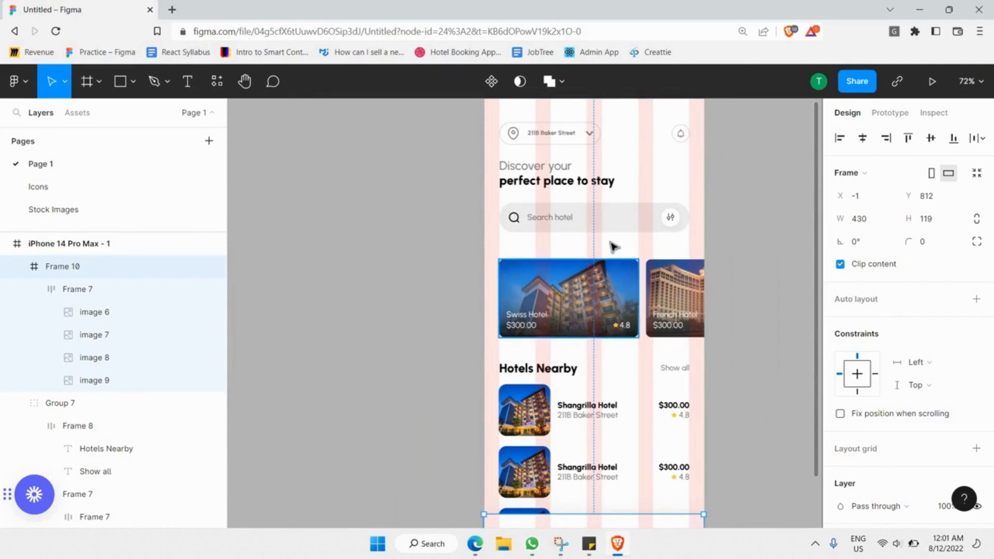
{"action": "scroll", "coordinate": [611, 249], "scroll_direction": "up", "scroll_amount": 2}
{"action": "scroll", "coordinate": [572, 281], "scroll_direction": "down", "scroll_amount": 2}
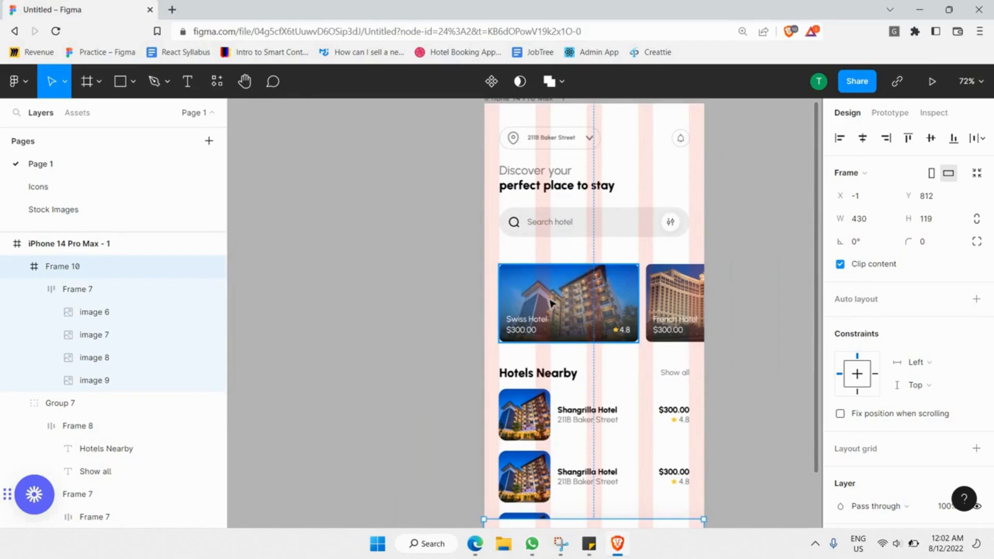
Move the Hotels Nearby section down to widen the gap beneath the featured hotel cards.
{"action": "scroll", "coordinate": [589, 315], "scroll_direction": "down", "scroll_amount": 2}
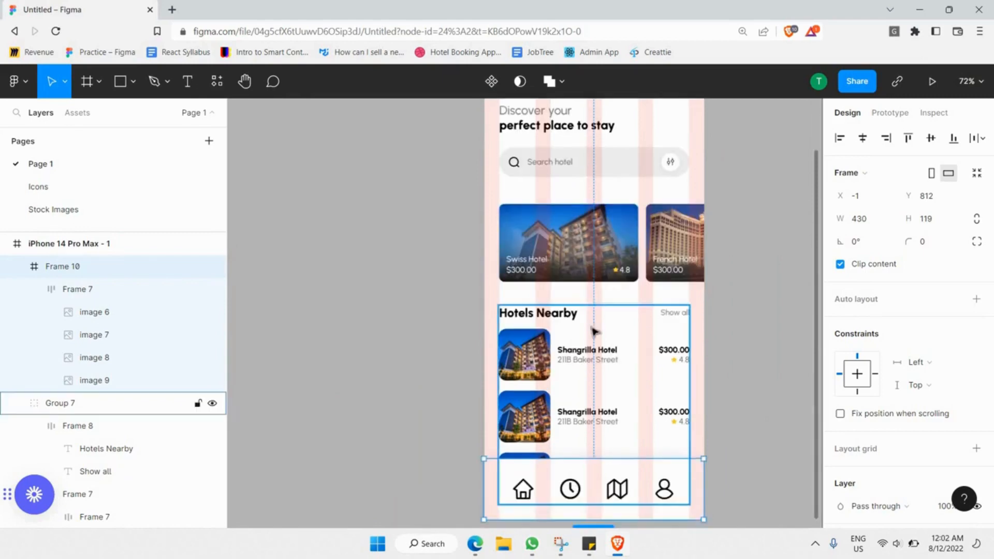
{"action": "left_click", "coordinate": [593, 324]}
{"action": "left_click_drag", "start_coordinate": [565, 325], "coordinate": [566, 354]}
Group the Swiss Hotel and French Hotel cards and move the group down to Y 377.
{"action": "left_click", "coordinate": [636, 261]}
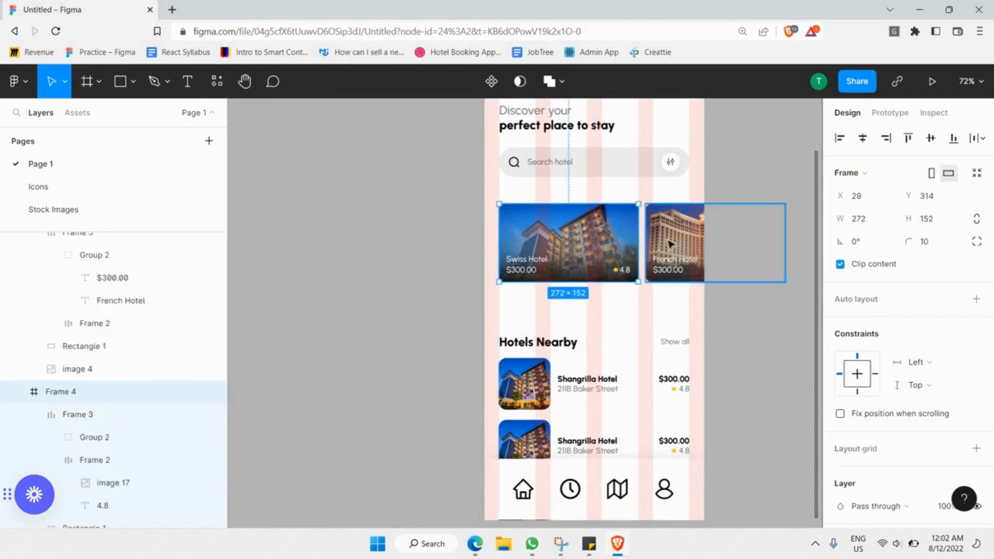
{"action": "left_click", "coordinate": [673, 247], "text": "shift"}
{"action": "right_click", "coordinate": [665, 249]}
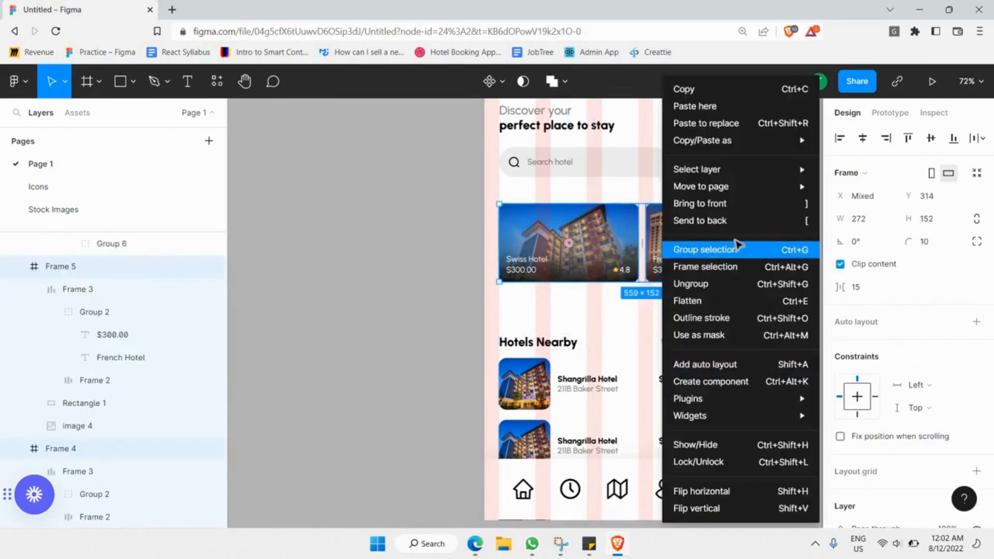
{"action": "left_click", "coordinate": [738, 249]}
{"action": "left_click_drag", "start_coordinate": [607, 247], "coordinate": [607, 274]}
Draw a rectangle and place it above the Swiss Hotel card at X 29, Y 332, sized 100 × 35.
{"action": "scroll", "coordinate": [612, 226], "scroll_direction": "up", "scroll_amount": 3}
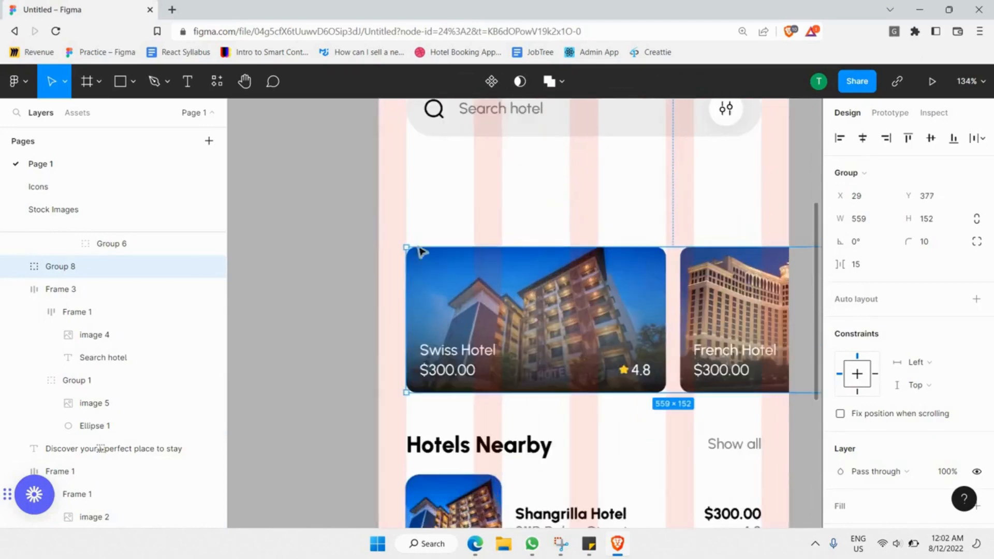
{"action": "scroll", "coordinate": [420, 252], "scroll_direction": "up", "scroll_amount": 1}
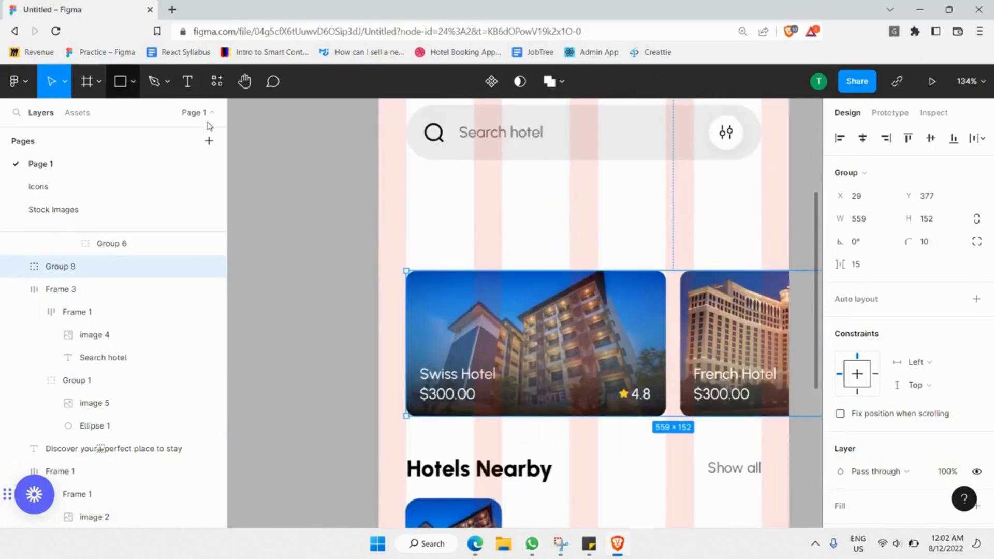
{"action": "key", "text": "r"}
{"action": "scroll", "coordinate": [508, 216], "scroll_direction": "left", "scroll_amount": 3}
{"action": "left_click_drag", "start_coordinate": [441, 225], "coordinate": [316, 192]}
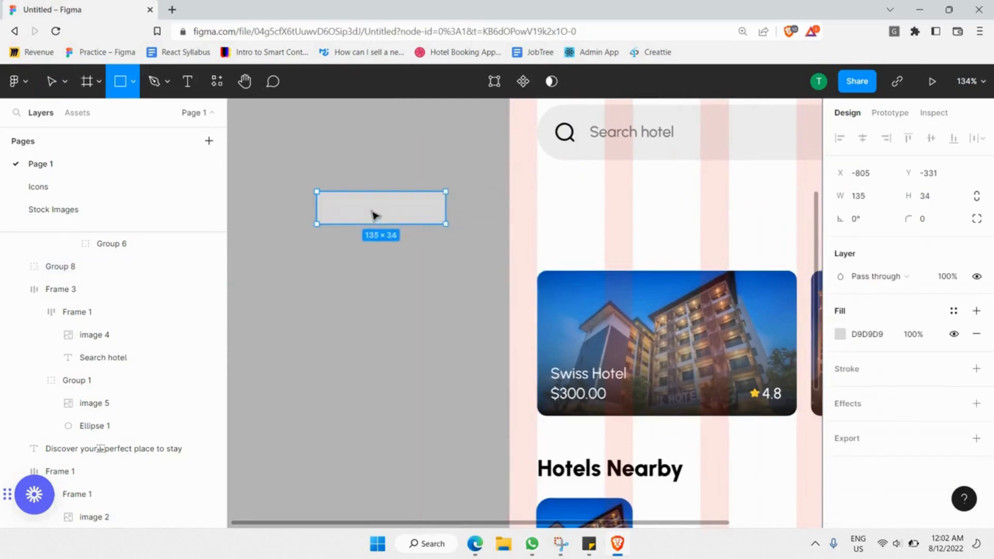
{"action": "mouse_move", "coordinate": [373, 213]}
{"action": "left_mouse_down"}
{"action": "mouse_move", "coordinate": [586, 236]}
{"action": "mouse_move", "coordinate": [594, 253]}
{"action": "mouse_move", "coordinate": [602, 236]}
{"action": "mouse_move", "coordinate": [643, 237]}
{"action": "left_mouse_up"}
{"action": "scroll", "coordinate": [599, 249], "scroll_direction": "up", "scroll_amount": 3}
{"action": "scroll", "coordinate": [657, 223], "scroll_direction": "up", "scroll_amount": 3}
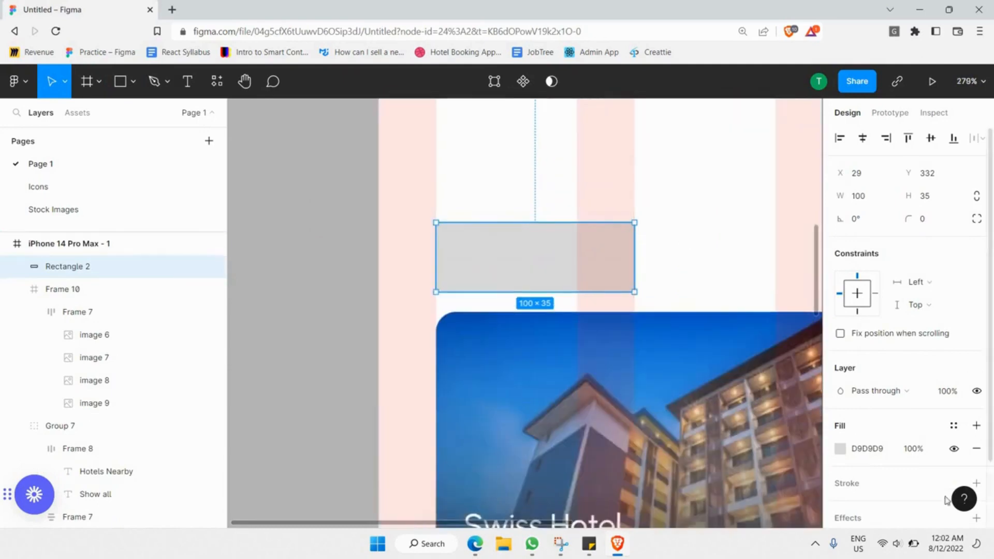
Fill the new rectangle with dark blue 31355C and set its corner radius to 25.
{"action": "left_click", "coordinate": [840, 449]}
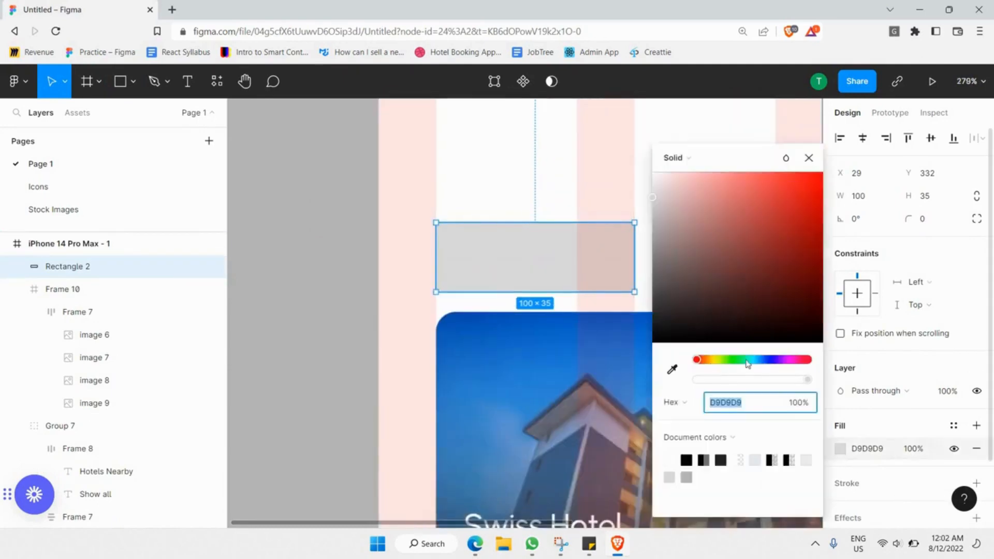
{"action": "left_click", "coordinate": [769, 359]}
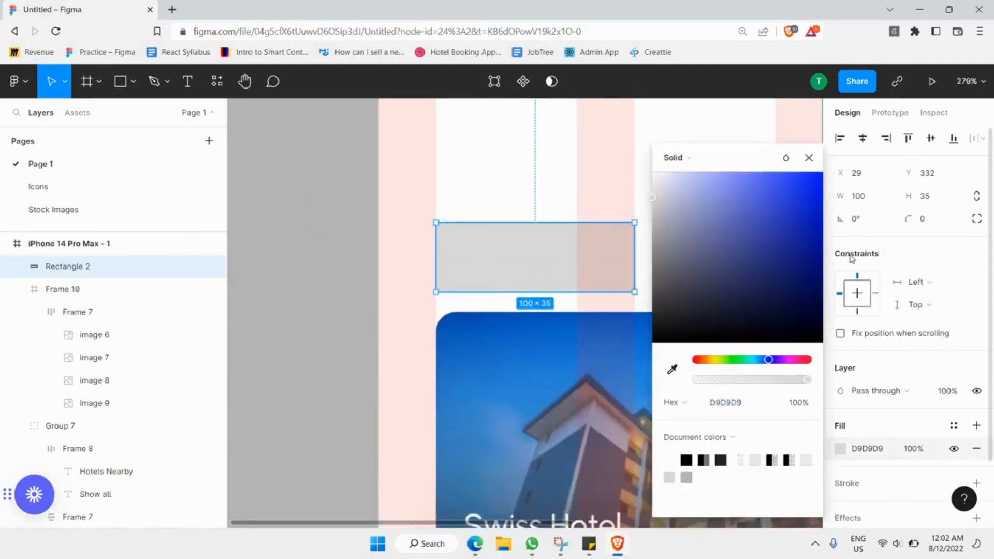
{"action": "mouse_move", "coordinate": [740, 269]}
{"action": "left_mouse_down"}
{"action": "mouse_move", "coordinate": [811, 274]}
{"action": "mouse_move", "coordinate": [733, 281]}
{"action": "left_mouse_up"}
{"action": "left_click", "coordinate": [950, 227]}
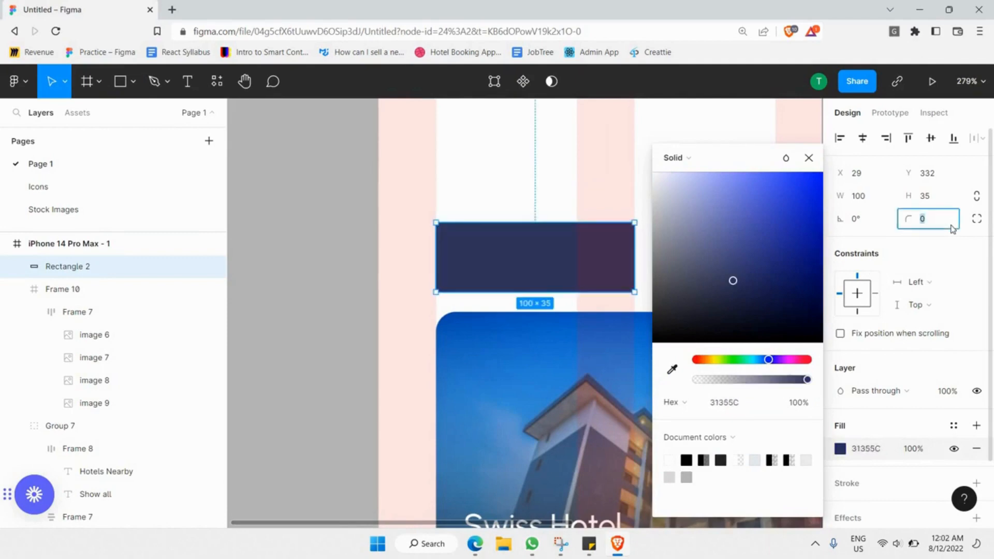
{"action": "type", "text": "25"}
{"action": "key", "text": "Return"}
Add the text "Hotel" beside the dark blue pill, in ExtraBold weight with white FFFFFF fill.
{"action": "left_click", "coordinate": [186, 81]}
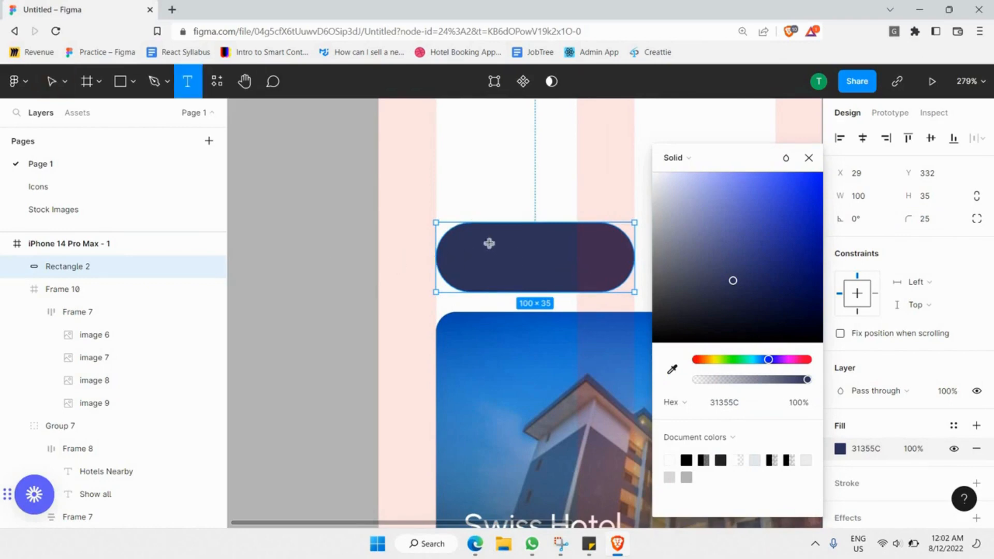
{"action": "left_click_drag", "start_coordinate": [253, 222], "coordinate": [368, 267]}
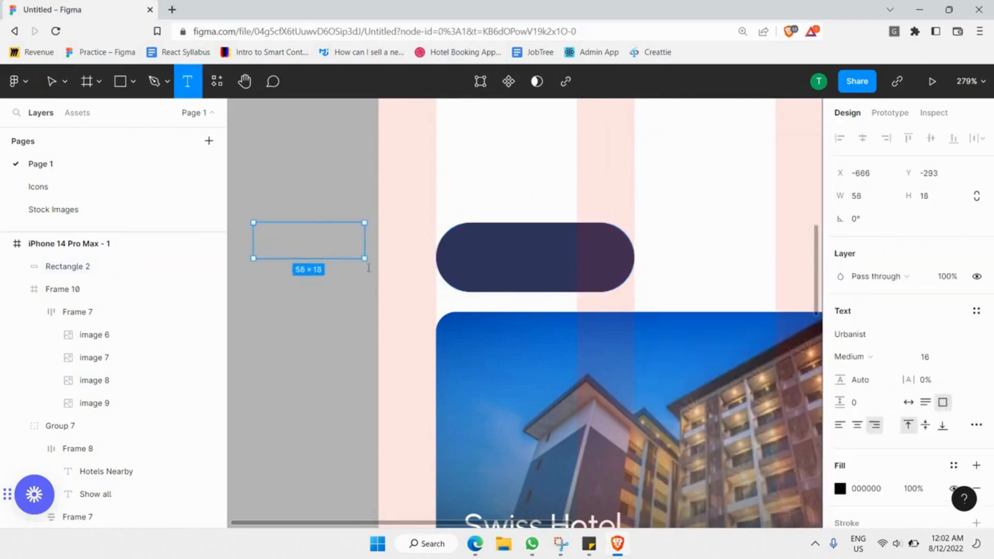
{"action": "type", "text": "Hotel"}
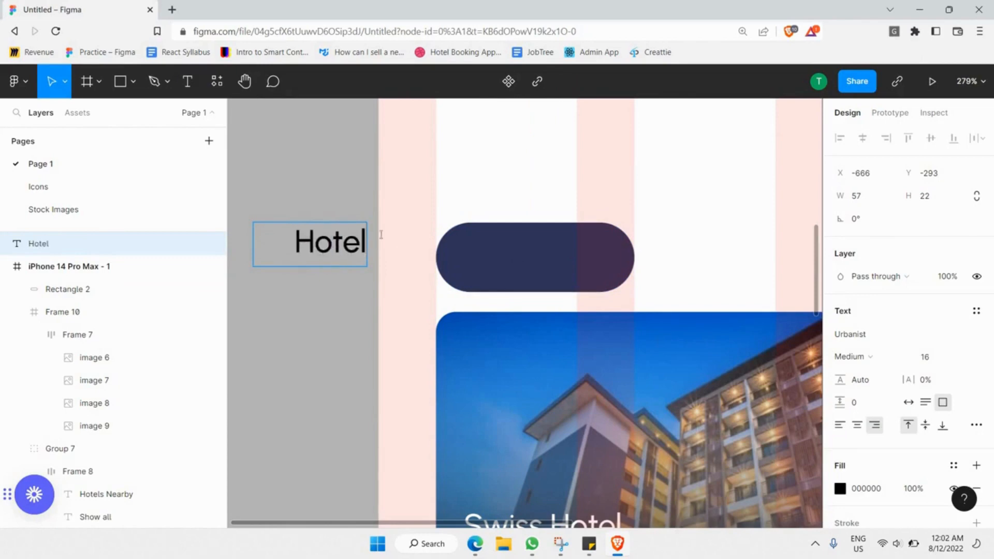
{"action": "key", "text": "ctrl+a"}
{"action": "key", "text": "ctrl+b"}
{"action": "left_click", "coordinate": [841, 489]}
{"action": "left_click_drag", "start_coordinate": [627, 101], "coordinate": [606, 83]}
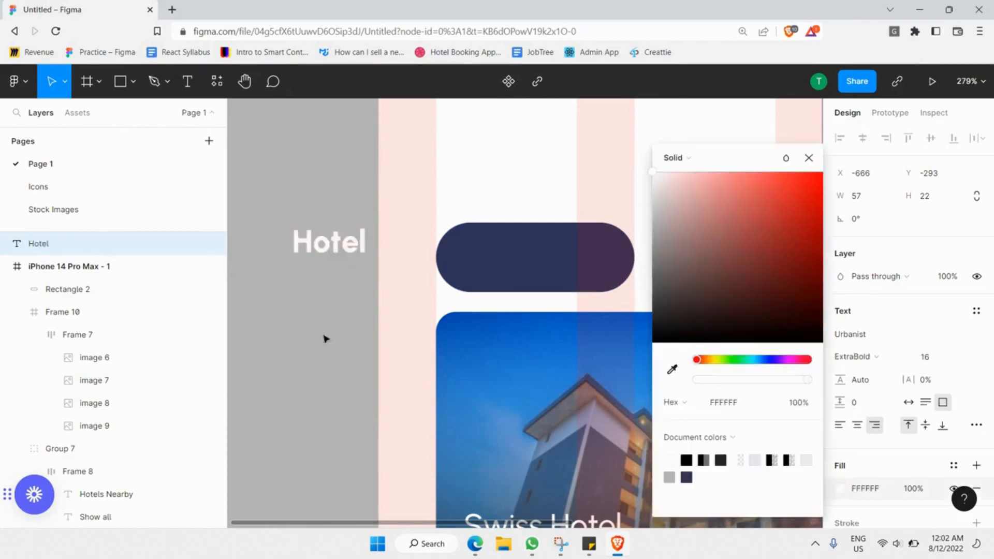
{"action": "key", "text": "Escape"}
Center-align the "Hotel" text and shrink its box to about 41 × 16.
{"action": "left_click", "coordinate": [857, 425]}
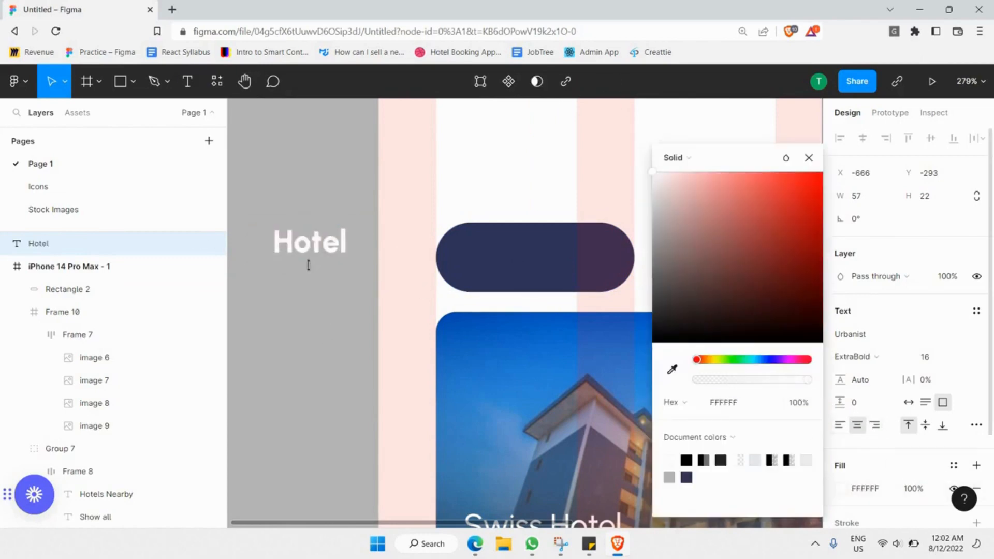
{"action": "left_click_drag", "start_coordinate": [309, 266], "coordinate": [309, 254]}
{"action": "left_click_drag", "start_coordinate": [367, 239], "coordinate": [335, 239]}
{"action": "left_click_drag", "start_coordinate": [311, 247], "coordinate": [340, 290]}
Frame the dark blue pill with auto layout and move the "Hotel" text into it.
{"action": "left_click", "coordinate": [552, 263]}
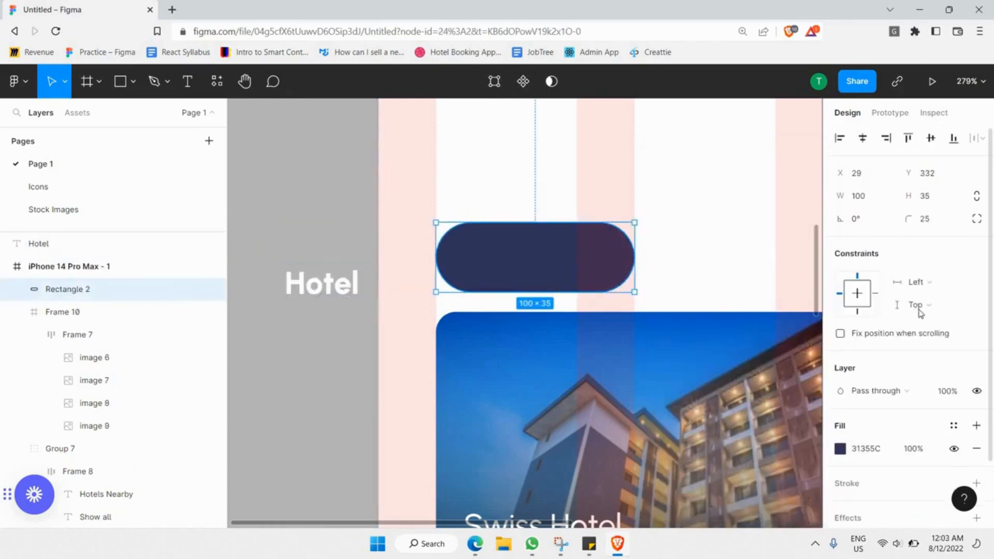
{"action": "right_click", "coordinate": [529, 278]}
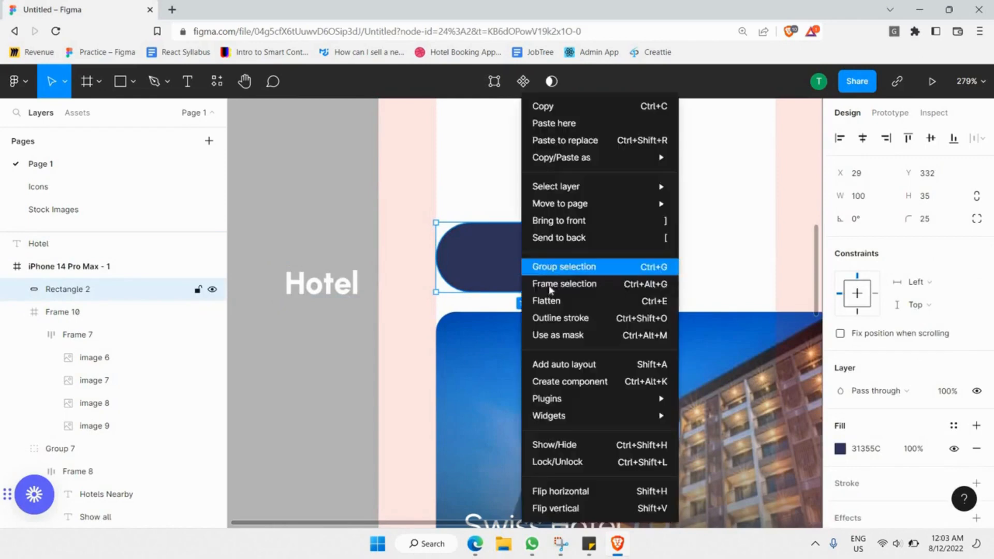
{"action": "key", "text": "ctrl+alt+g"}
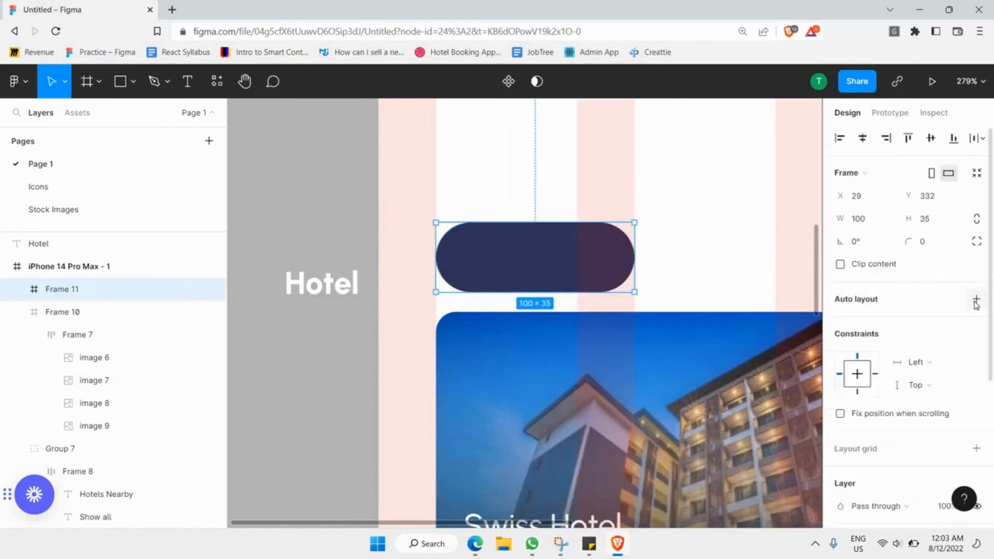
{"action": "left_click", "coordinate": [977, 299]}
{"action": "mouse_move", "coordinate": [324, 288]}
{"action": "left_mouse_down"}
{"action": "mouse_move", "coordinate": [316, 273]}
{"action": "mouse_move", "coordinate": [320, 283]}
{"action": "left_mouse_up"}
{"action": "left_click_drag", "start_coordinate": [564, 267], "coordinate": [526, 270]}
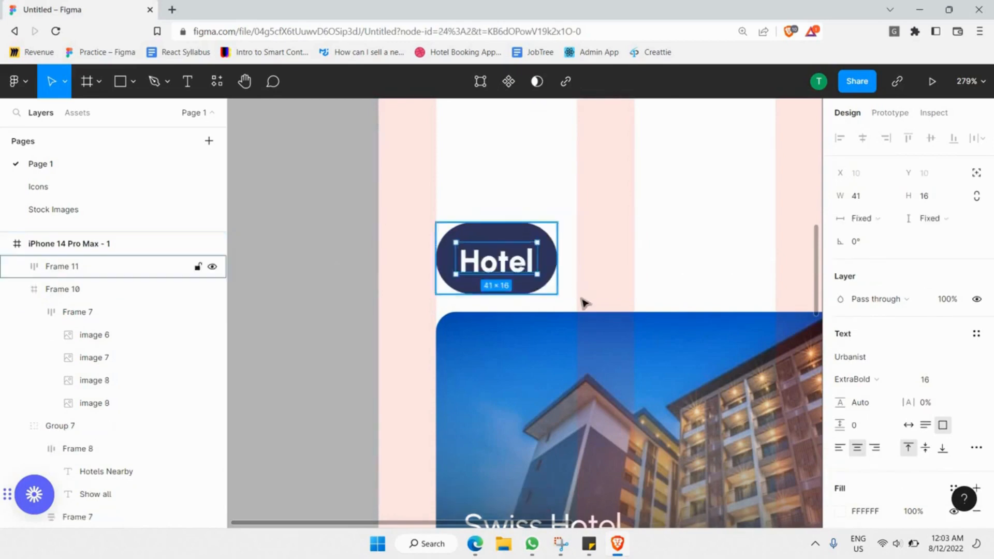
Set the vertical padding of the "Hotel" pill's auto layout to 5.
{"action": "left_click", "coordinate": [505, 248]}
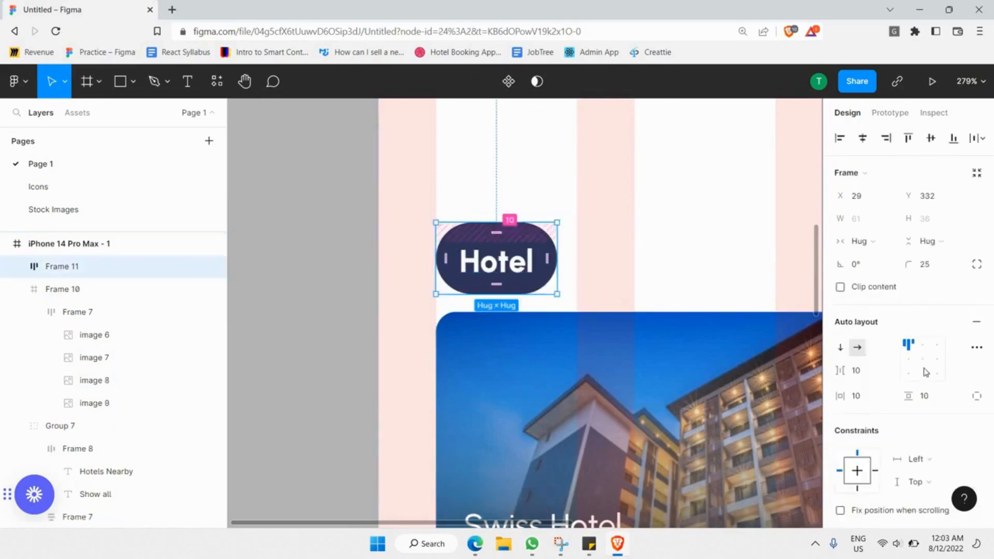
{"action": "left_click", "coordinate": [936, 403]}
{"action": "type", "text": "5"}
{"action": "key", "text": "Return"}
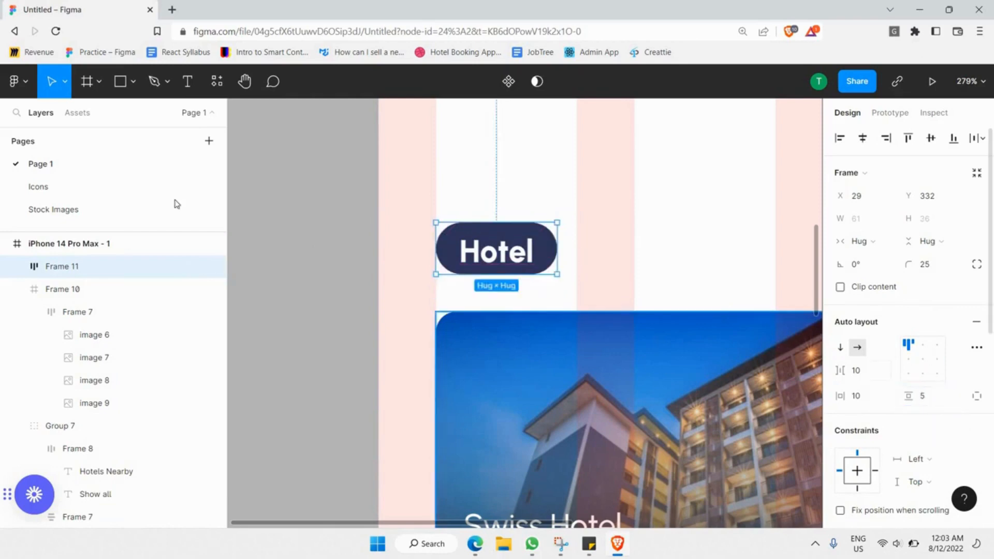
Make three copies of the "Hotel" pill and line them up in a row above the hotel cards.
{"action": "left_click", "coordinate": [377, 226]}
{"action": "scroll", "coordinate": [380, 229], "scroll_direction": "down", "scroll_amount": 3}
{"action": "scroll", "coordinate": [527, 202], "scroll_direction": "right", "scroll_amount": 5}
{"action": "scroll", "coordinate": [347, 180], "scroll_direction": "up", "scroll_amount": 3}
{"action": "scroll", "coordinate": [300, 222], "scroll_direction": "down", "scroll_amount": 2}
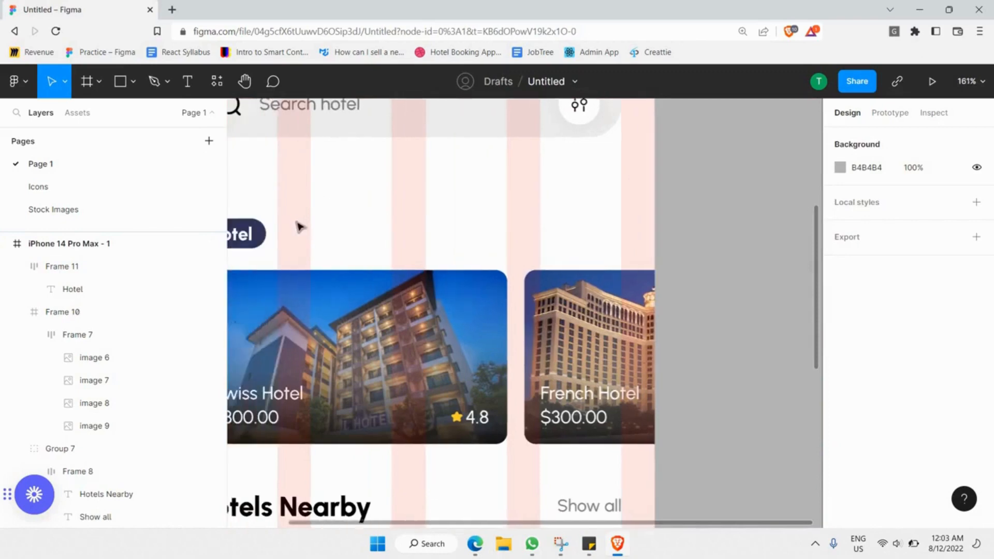
{"action": "scroll", "coordinate": [311, 225], "scroll_direction": "left", "scroll_amount": 2}
{"action": "left_click", "coordinate": [316, 229]}
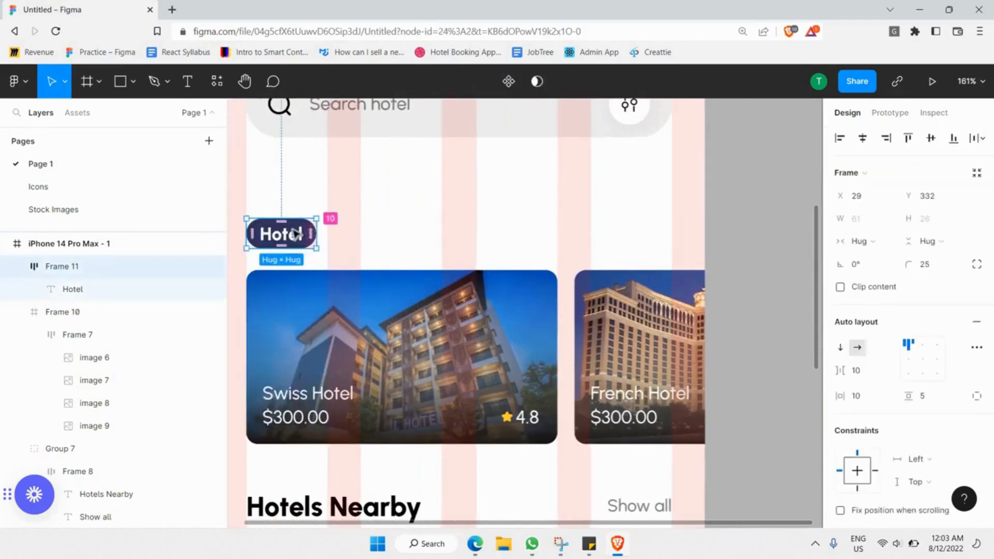
{"action": "key", "text": "ctrl+v"}
{"action": "key", "text": "ctrl+v"}
{"action": "key", "text": "ctrl+v"}
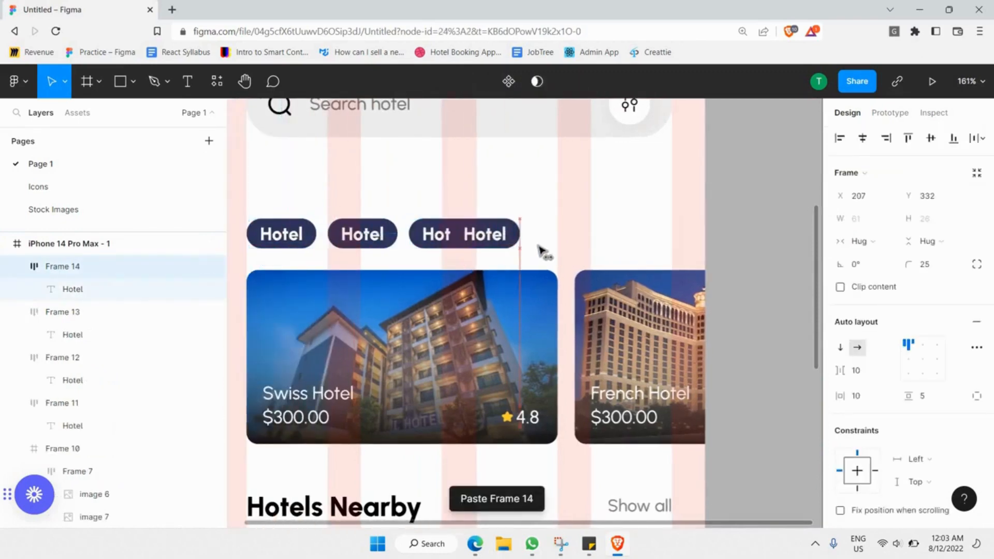
{"action": "left_click_drag", "start_coordinate": [537, 252], "coordinate": [535, 252]}
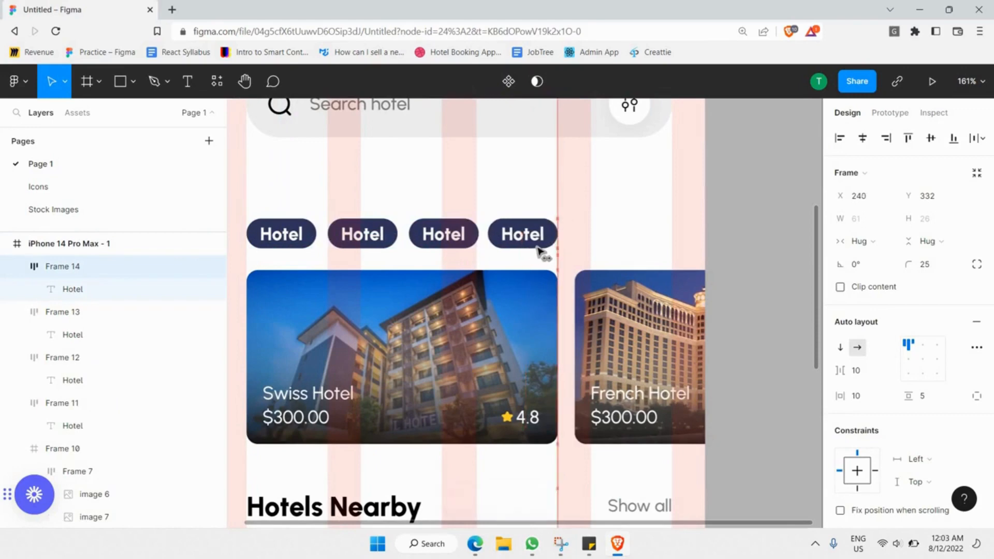
Add two more "Hotel" pill copies at X 313 and X 383, extending the row to the phone frame's edge.
{"action": "key", "text": "ctrl+v"}
{"action": "scroll", "coordinate": [629, 252], "scroll_direction": "up", "scroll_amount": 3}
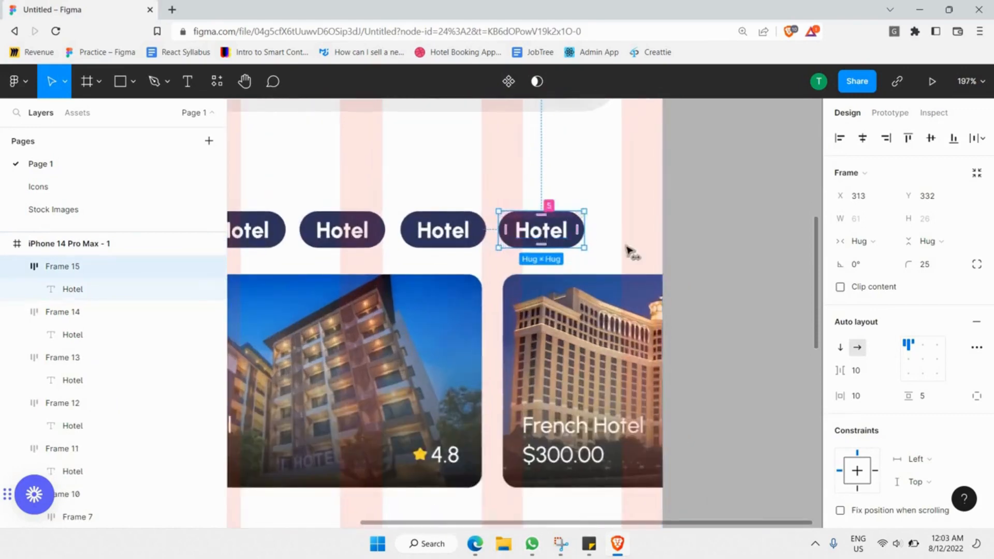
{"action": "key", "text": "ctrl+v"}
{"action": "scroll", "coordinate": [299, 195], "scroll_direction": "up", "scroll_amount": 3}
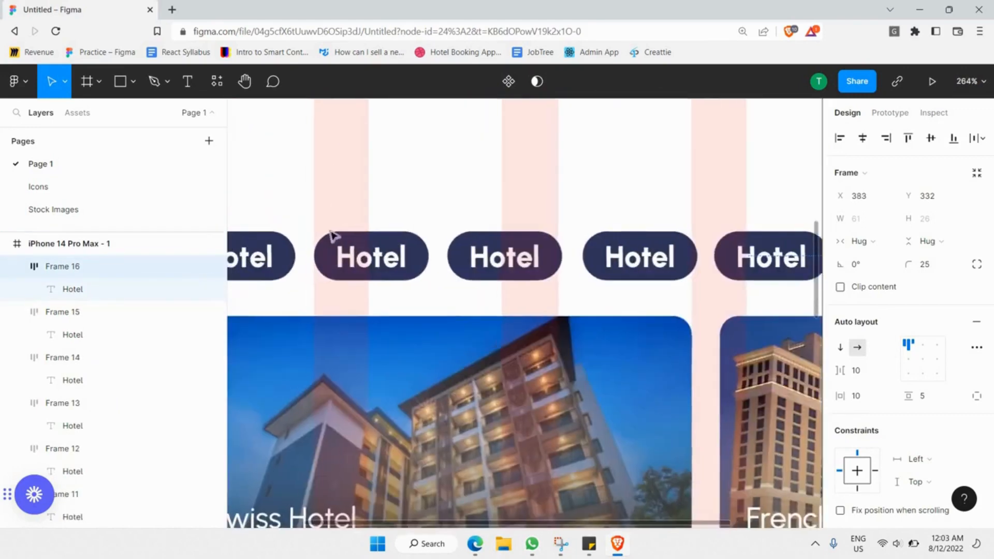
Change the fill of the five copied "Hotel" pills to light grey DADADA, leaving out the first pill.
{"action": "scroll", "coordinate": [391, 215], "scroll_direction": "down", "scroll_amount": 2}
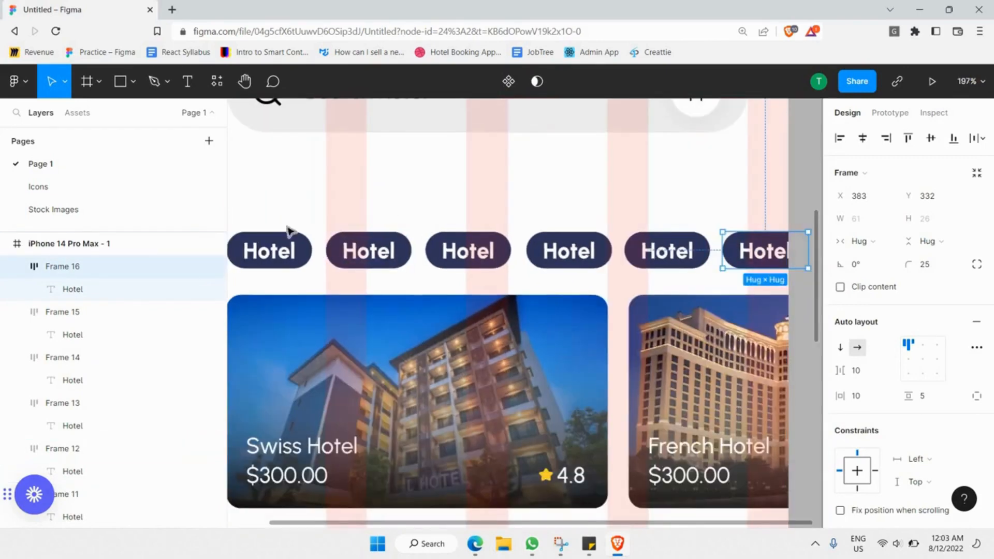
{"action": "left_click", "coordinate": [407, 252]}
{"action": "left_click", "coordinate": [456, 252], "text": "shift"}
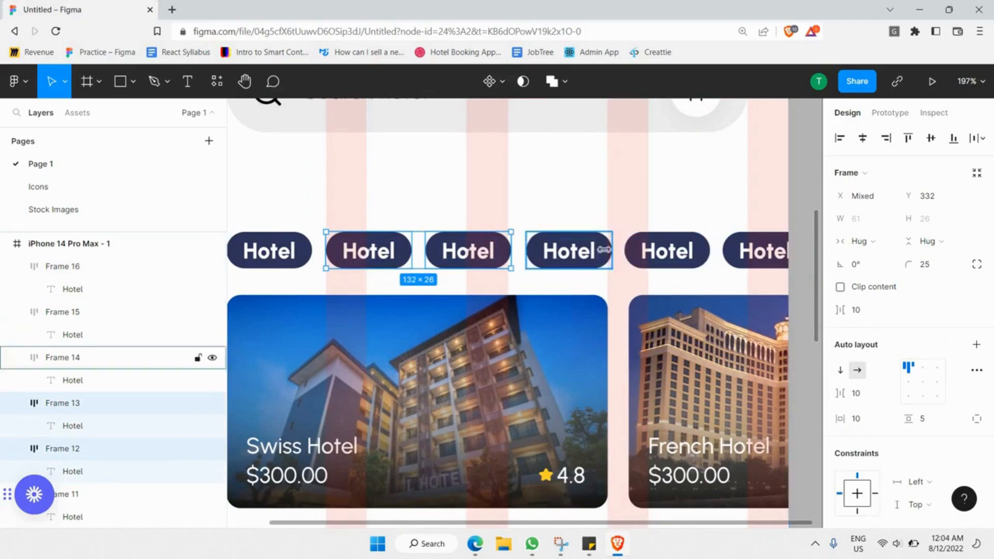
{"action": "double_click", "coordinate": [604, 250], "text": "shift"}
{"action": "left_click", "coordinate": [607, 252]}
{"action": "left_click", "coordinate": [407, 252], "text": "shift"}
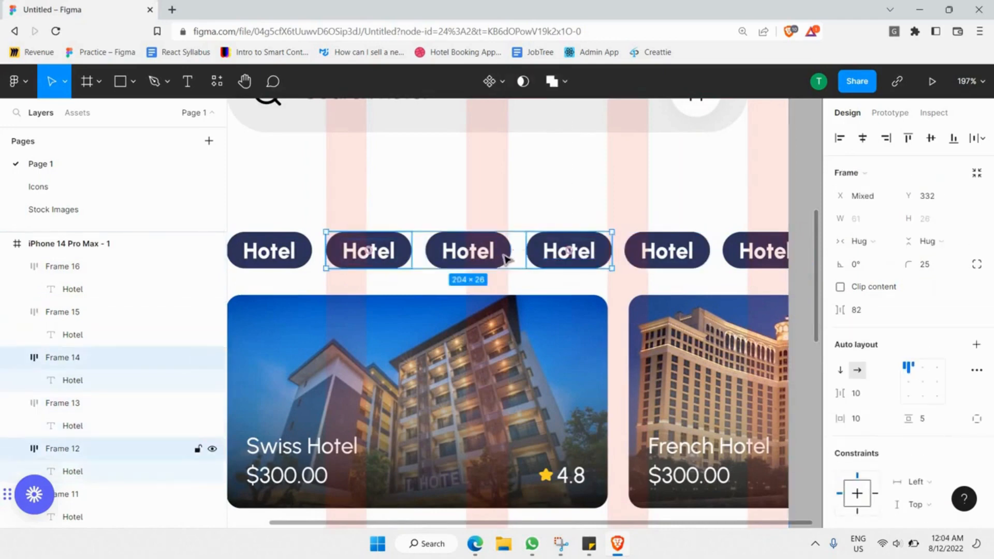
{"action": "left_click", "coordinate": [506, 259], "text": "shift"}
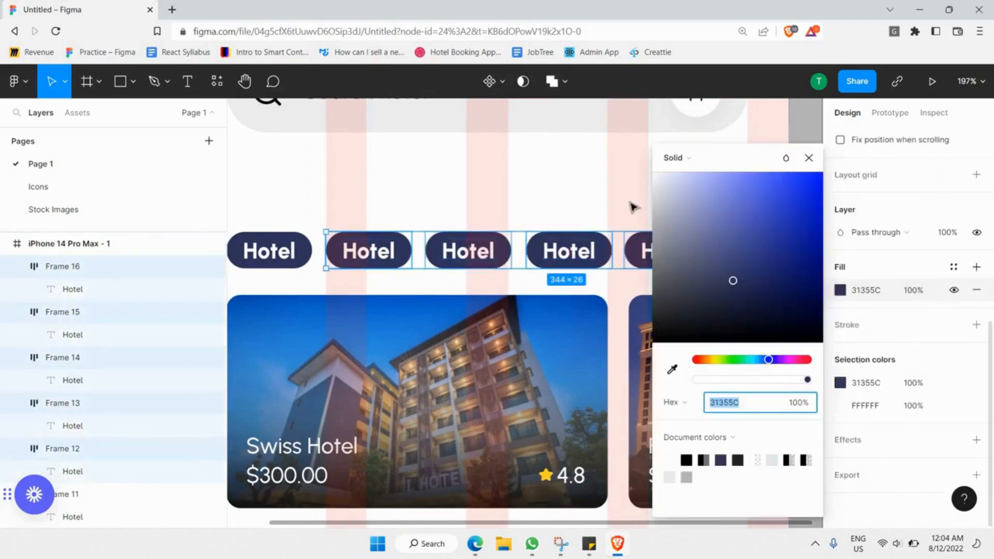
{"action": "type", "text": "DADADA"}
{"action": "key", "text": "Return"}
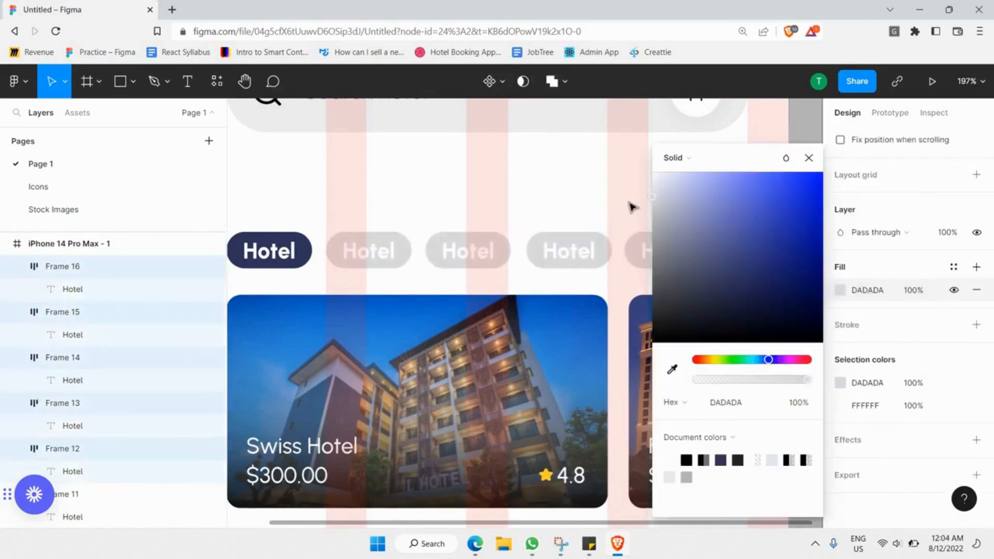
Change the text fill of the "Hotel" labels in the grey pills to AFAFAF.
{"action": "left_click", "coordinate": [382, 255]}
{"action": "double_click", "coordinate": [381, 260]}
{"action": "double_click", "coordinate": [382, 258]}
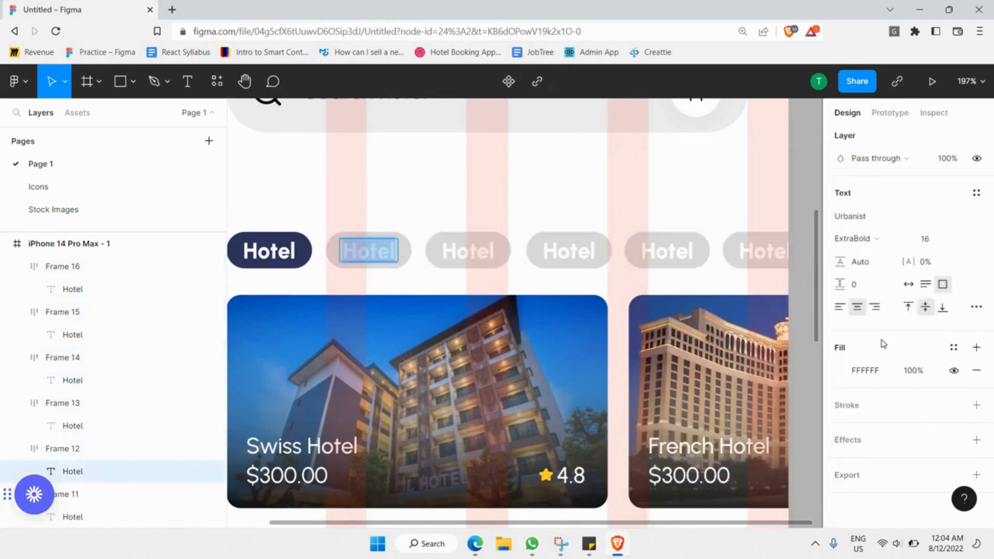
{"action": "left_click", "coordinate": [842, 371]}
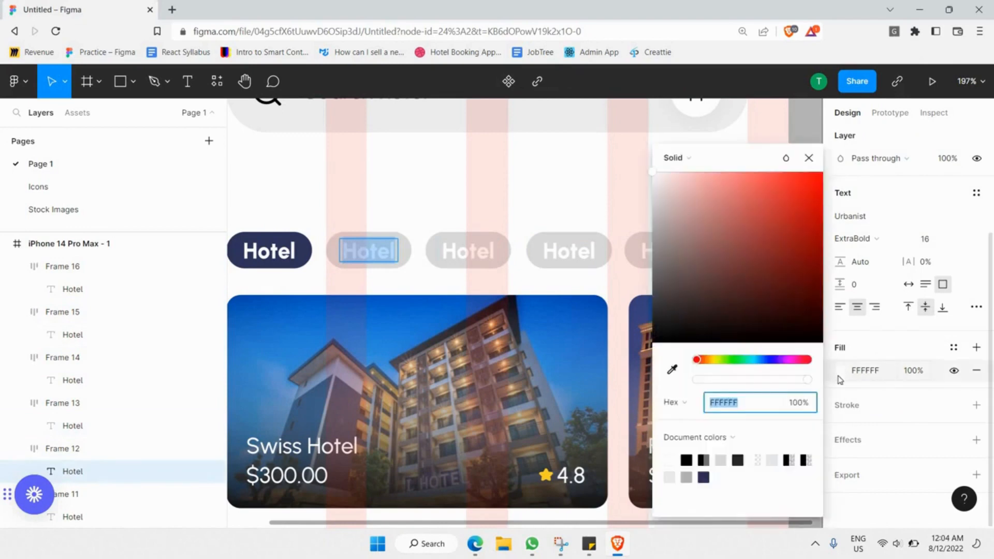
{"action": "left_click_drag", "start_coordinate": [655, 207], "coordinate": [539, 226]}
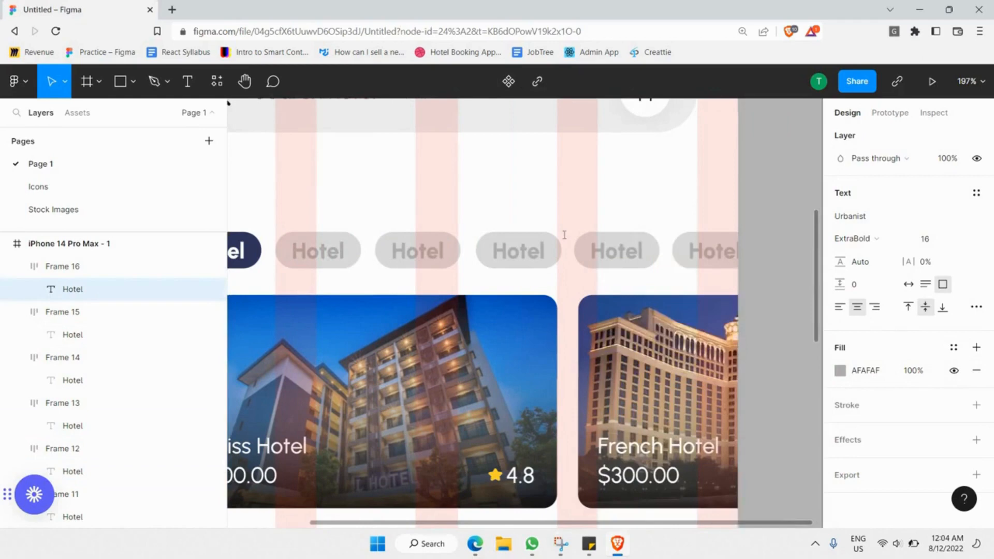
Change the label of the first grey pill to "Apartments" and make its text box hug the text.
{"action": "scroll", "coordinate": [564, 235], "scroll_direction": "left", "scroll_amount": 1}
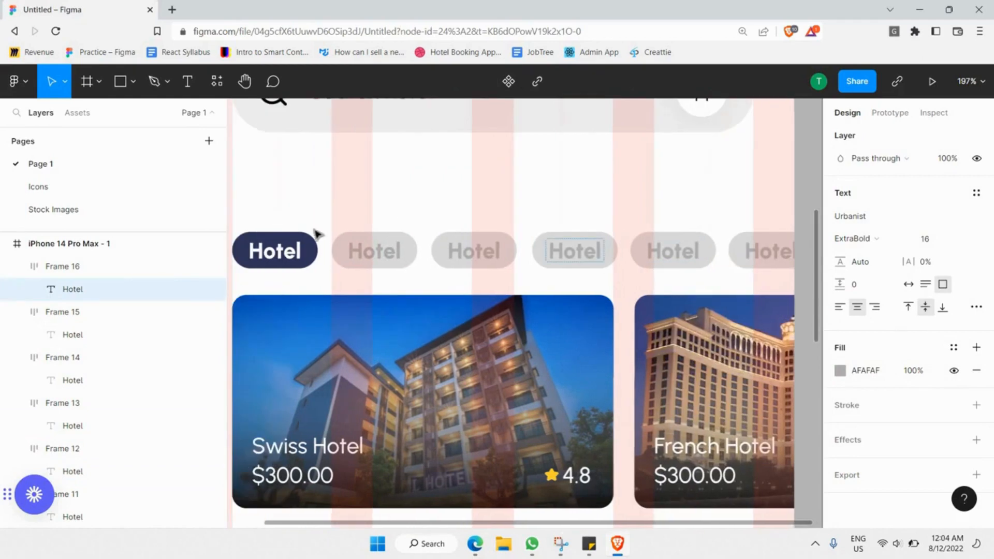
{"action": "scroll", "coordinate": [516, 251], "scroll_direction": "left", "scroll_amount": 1}
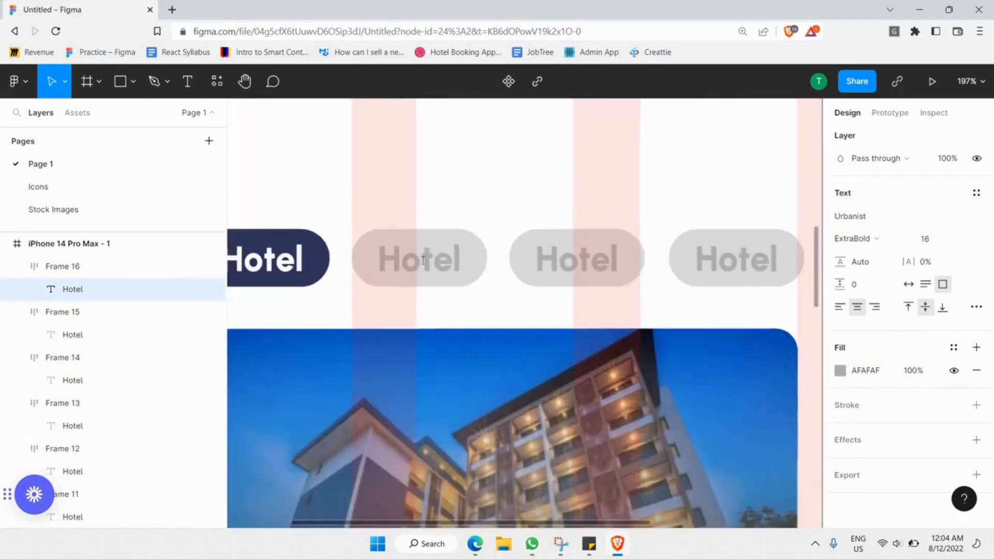
{"action": "scroll", "coordinate": [409, 254], "scroll_direction": "up", "scroll_amount": 3}
{"action": "double_click", "coordinate": [422, 262]}
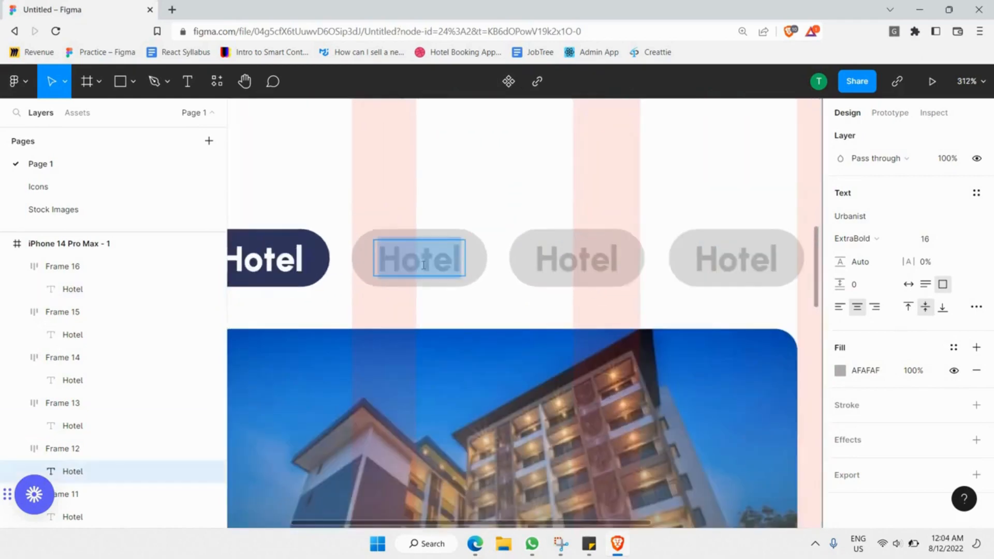
{"action": "type", "text": "Apar"}
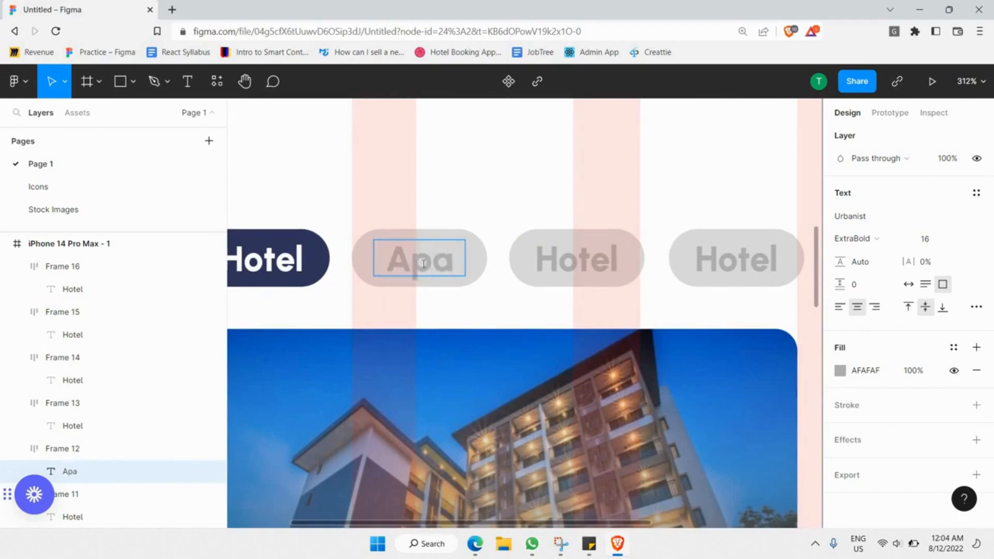
{"action": "key", "text": "Escape"}
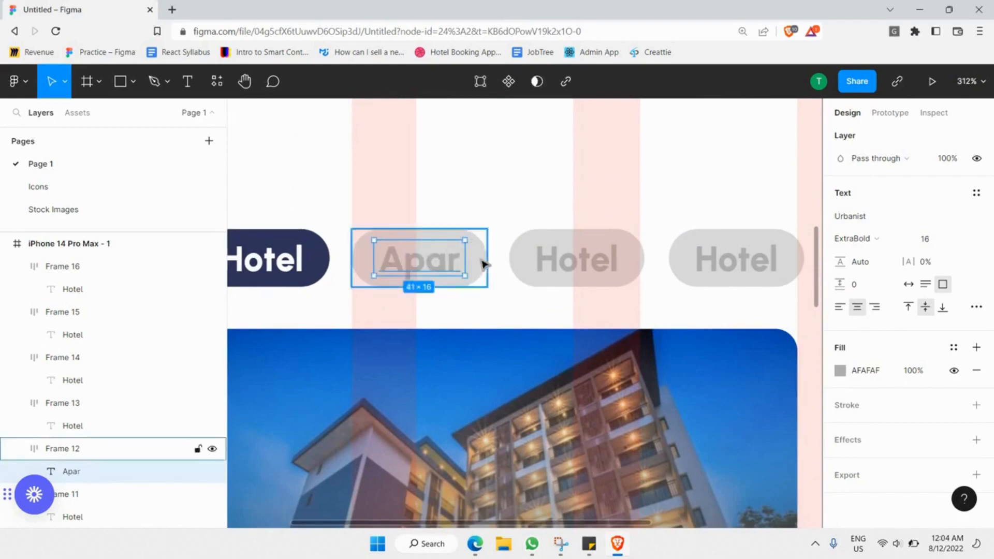
{"action": "left_click", "coordinate": [62, 448]}
{"action": "scroll", "coordinate": [895, 214], "scroll_direction": "up", "scroll_amount": 5}
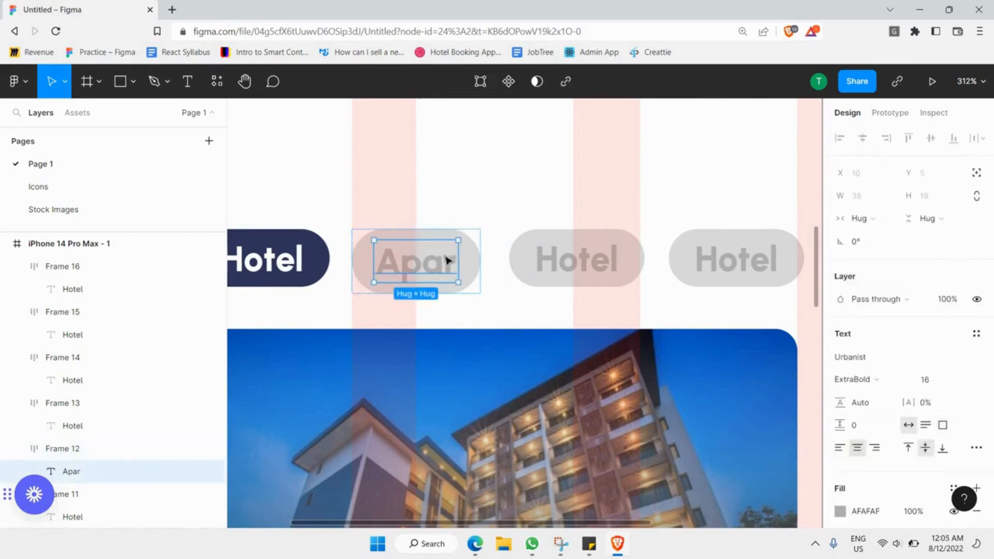
{"action": "double_click", "coordinate": [458, 260]}
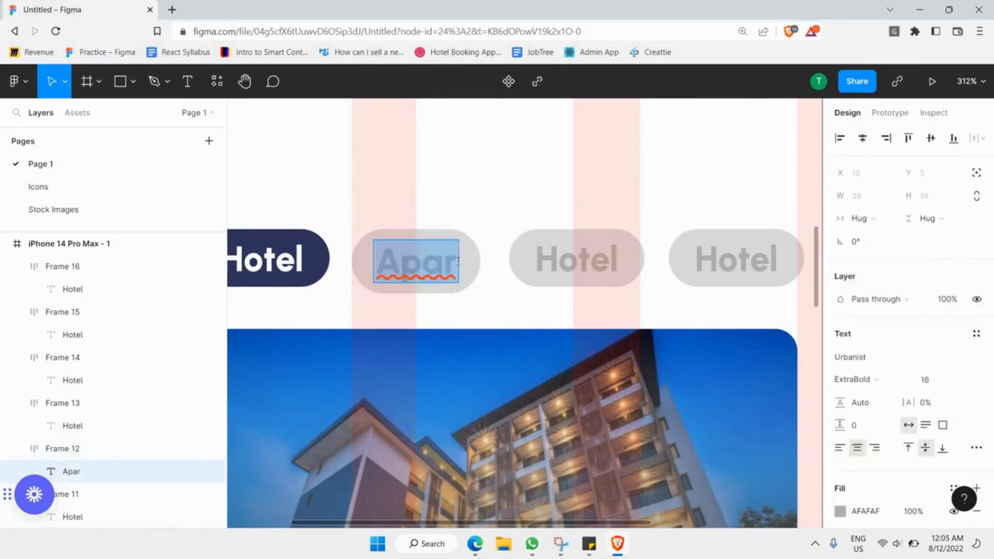
{"action": "left_click", "coordinate": [459, 260]}
{"action": "scroll", "coordinate": [595, 155], "scroll_direction": "right", "scroll_amount": 3}
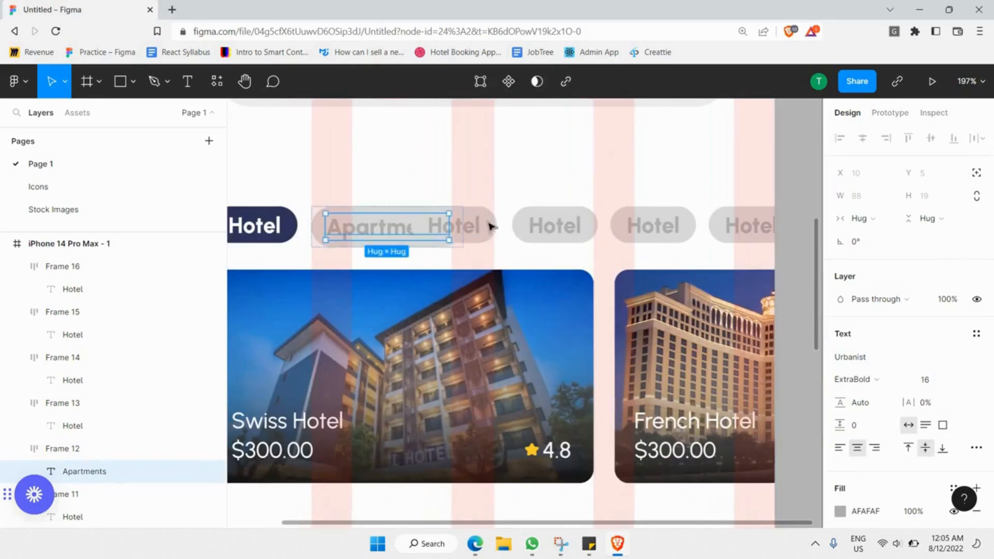
Delete the four grey "Hotel" pills that follow the "Apartments" pill.
{"action": "left_click", "coordinate": [490, 225]}
{"action": "left_click", "coordinate": [610, 224], "text": "shift"}
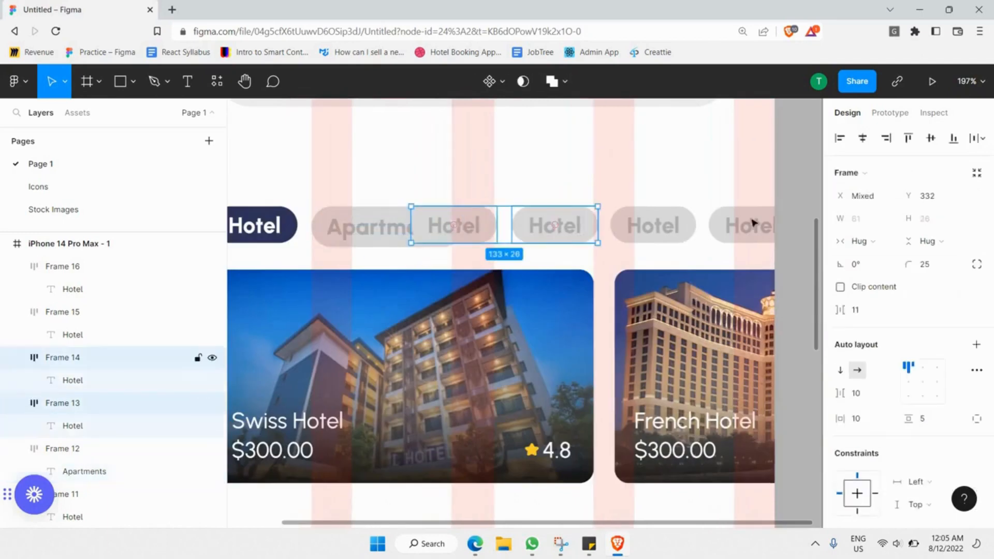
{"action": "left_click", "coordinate": [681, 233], "text": "shift"}
{"action": "left_click", "coordinate": [754, 222], "text": "shift"}
{"action": "key", "text": "Delete"}
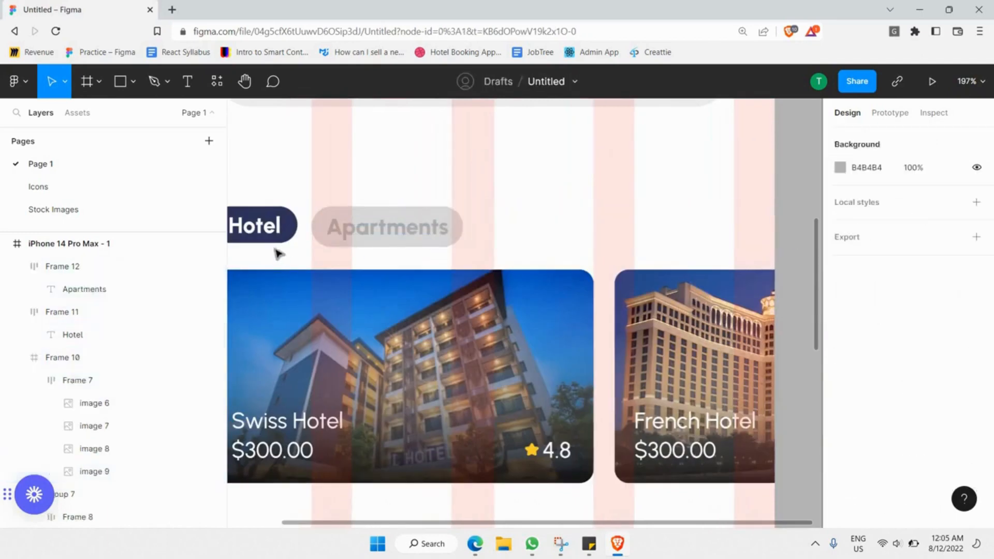
Group the "Hotel" and "Apartments" pills and apply auto layout to the group.
{"action": "scroll", "coordinate": [282, 254], "scroll_direction": "left", "scroll_amount": 2}
{"action": "left_click", "coordinate": [387, 226]}
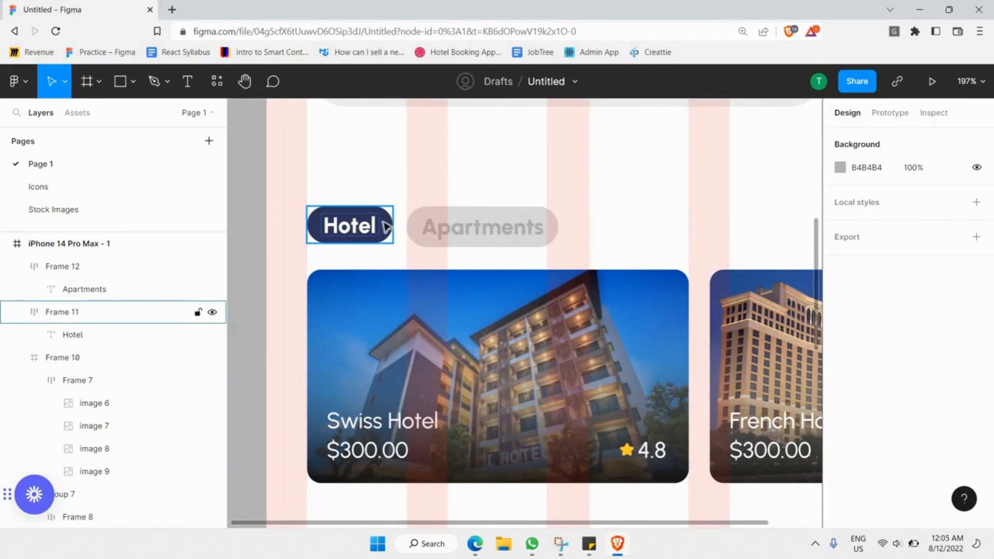
{"action": "left_click", "coordinate": [458, 226], "text": "shift"}
{"action": "right_click", "coordinate": [451, 226]}
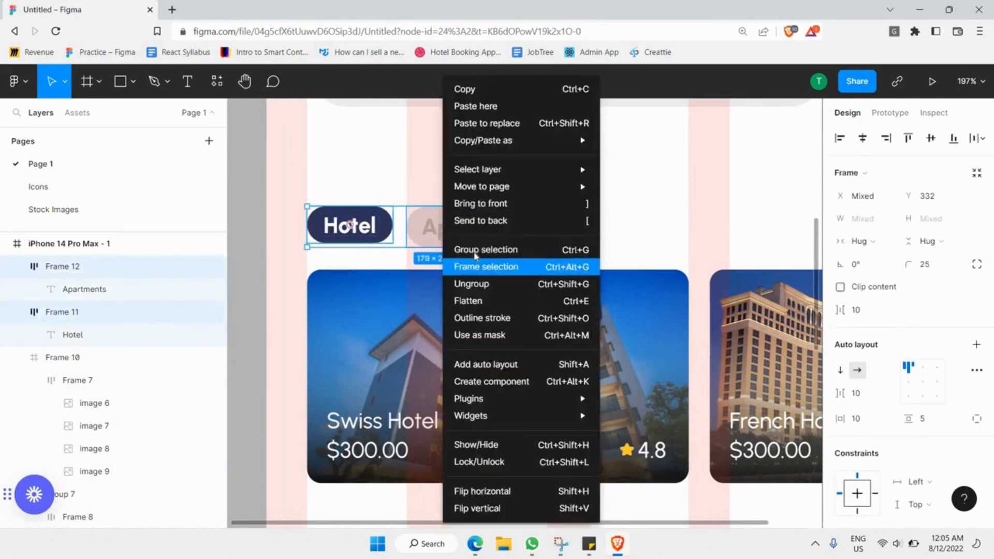
{"action": "left_click", "coordinate": [473, 250]}
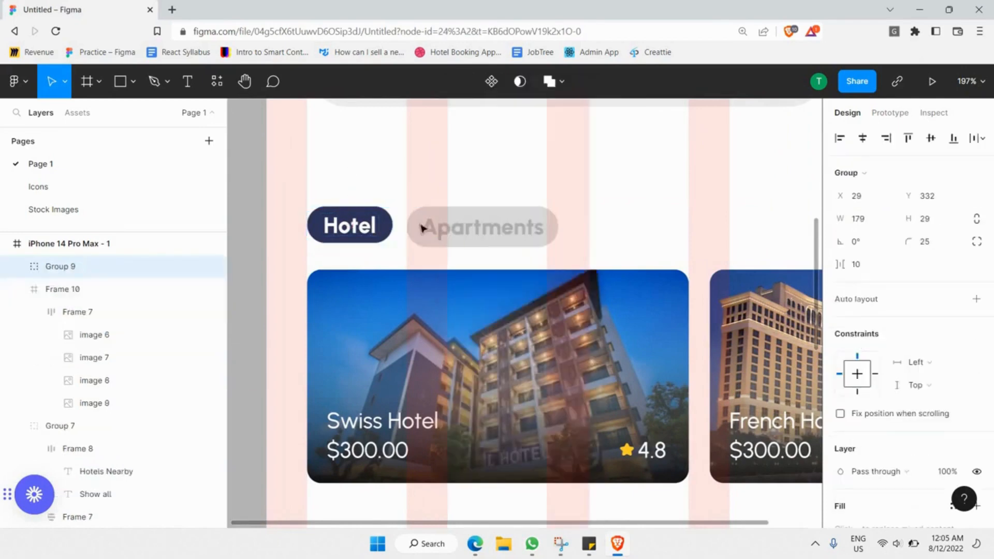
{"action": "left_click", "coordinate": [977, 300]}
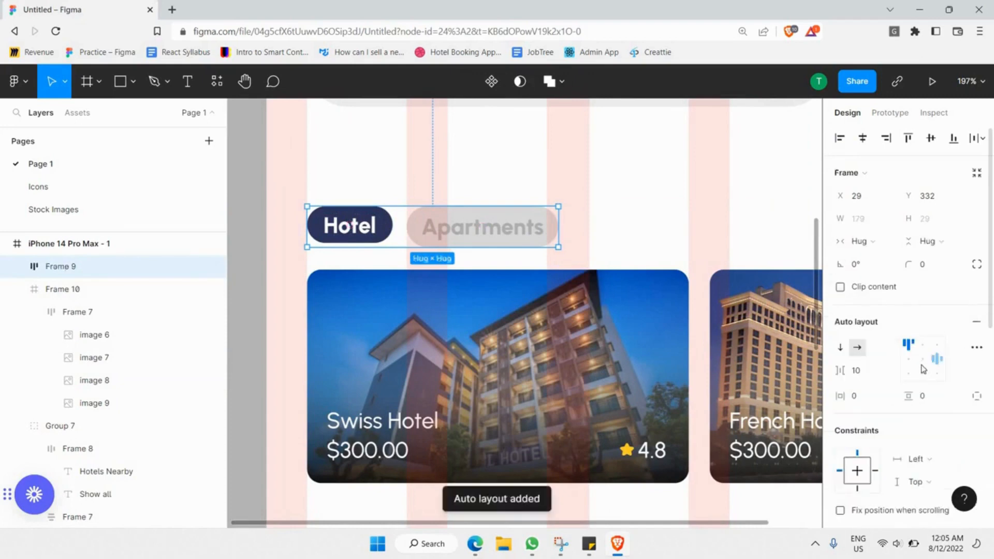
Centre the two pills vertically in their auto layout row and resize the "Apartments" text box to a height of 20.
{"action": "left_click", "coordinate": [500, 237], "text": "ctrl"}
{"action": "scroll", "coordinate": [473, 210], "scroll_direction": "up", "scroll_amount": 2}
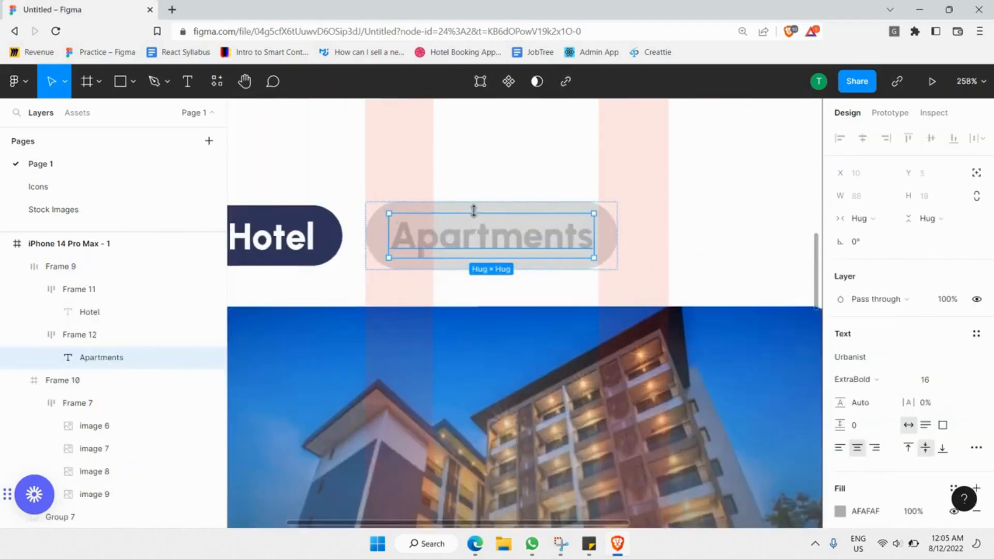
{"action": "left_click", "coordinate": [490, 199]}
{"action": "left_click", "coordinate": [490, 195]}
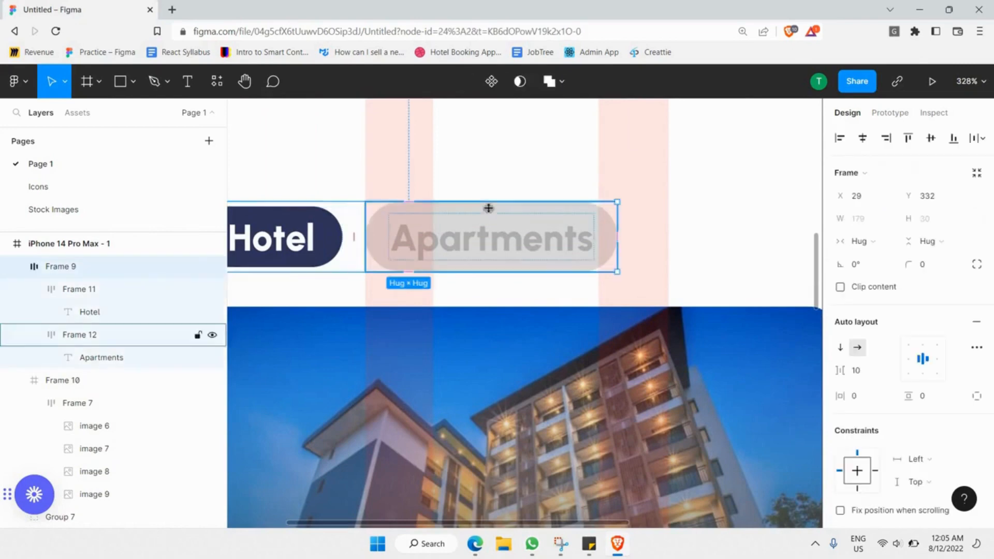
{"action": "double_click", "coordinate": [521, 230]}
{"action": "scroll", "coordinate": [521, 230], "scroll_direction": "left", "scroll_amount": 2}
{"action": "left_click", "coordinate": [387, 244]}
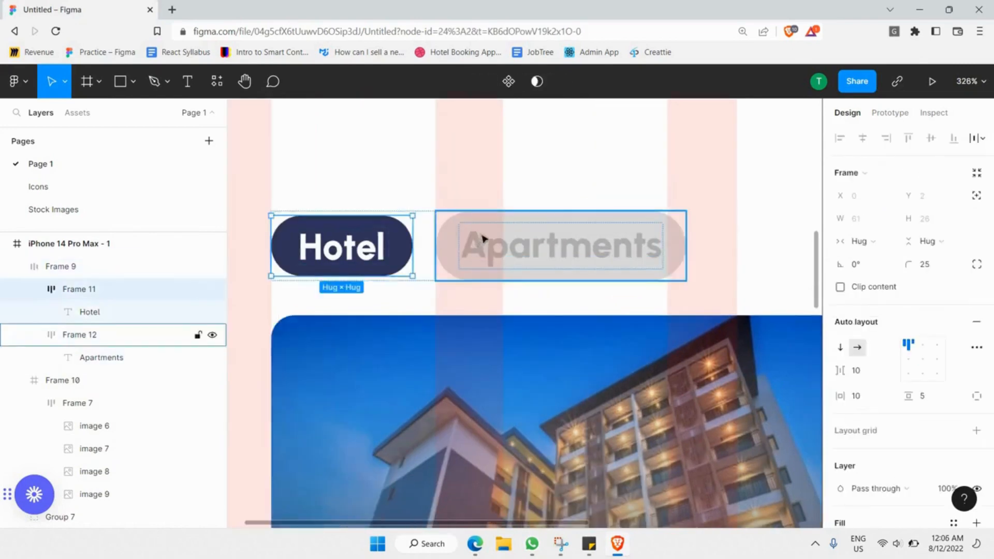
Add two more copies of the "Apartments" pill to the end of the pill row.
{"action": "scroll", "coordinate": [493, 225], "scroll_direction": "down", "scroll_amount": 3, "text": "ctrl"}
{"action": "scroll", "coordinate": [386, 225], "scroll_direction": "right", "scroll_amount": 1}
{"action": "left_click", "coordinate": [539, 236], "text": "shift"}
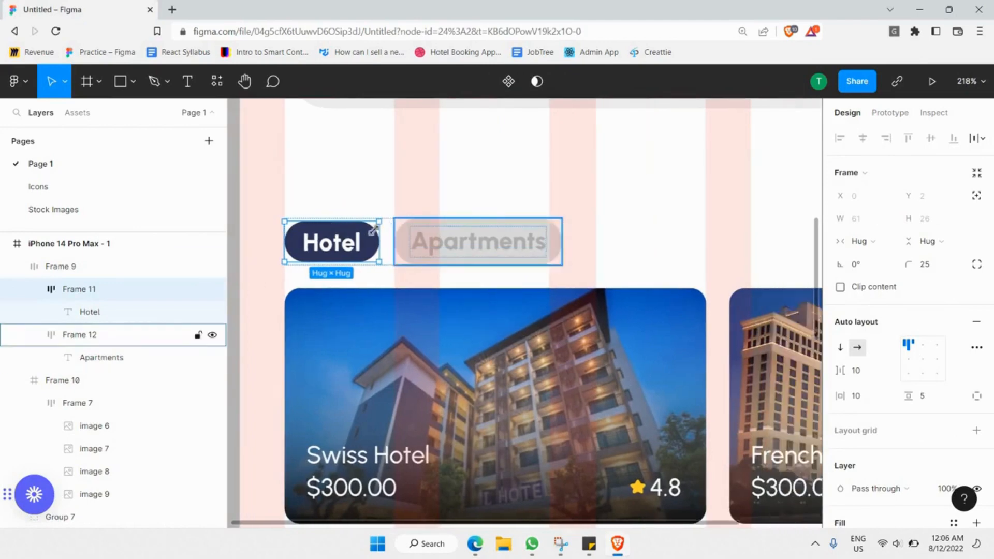
{"action": "key", "text": "ctrl+v"}
{"action": "key", "text": "ctrl+v"}
{"action": "scroll", "coordinate": [538, 235], "scroll_direction": "down", "scroll_amount": 2, "text": "ctrl"}
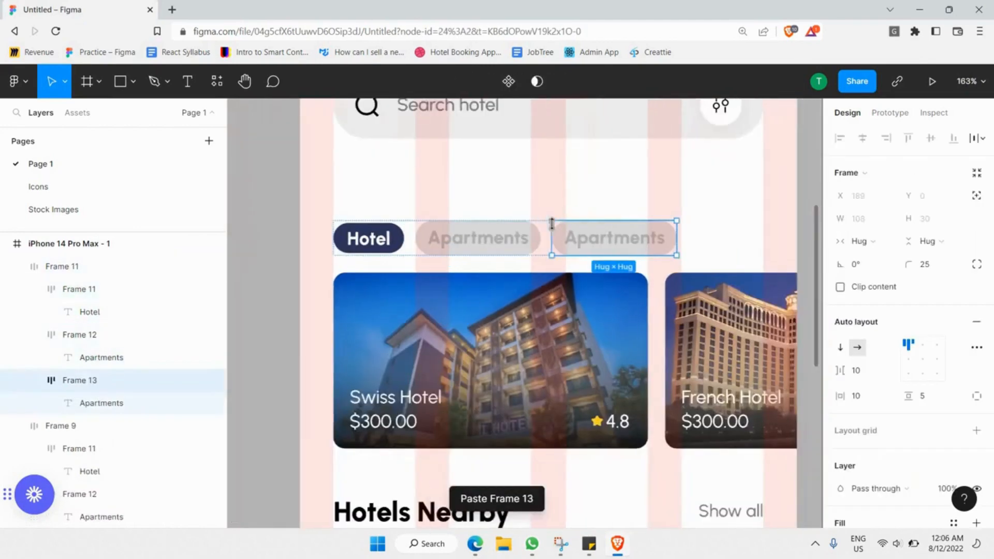
{"action": "scroll", "coordinate": [551, 225], "scroll_direction": "right", "scroll_amount": 1}
{"action": "key", "text": "ctrl+v"}
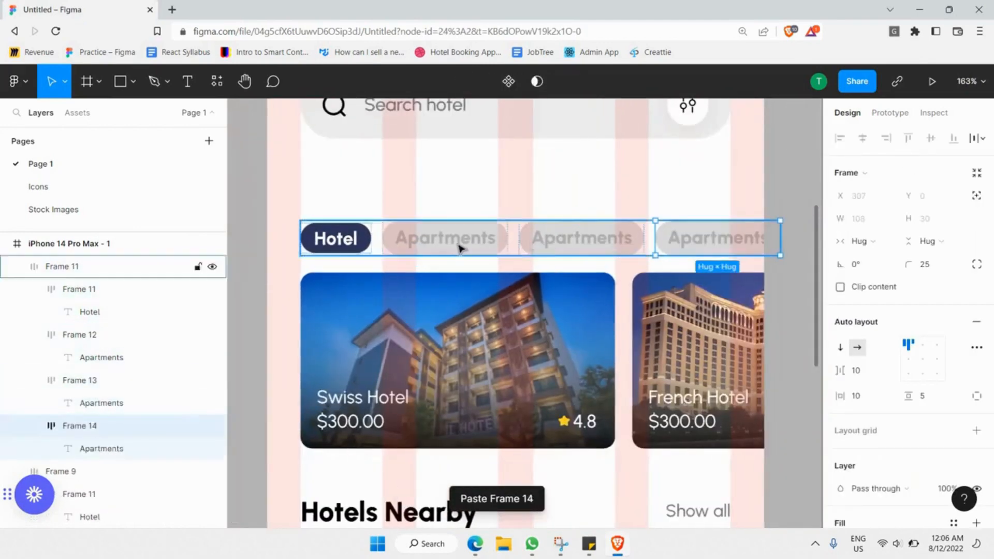
Change the third pill's label to "Condo" and narrow its text box to a width of 53.
{"action": "left_click", "coordinate": [585, 246]}
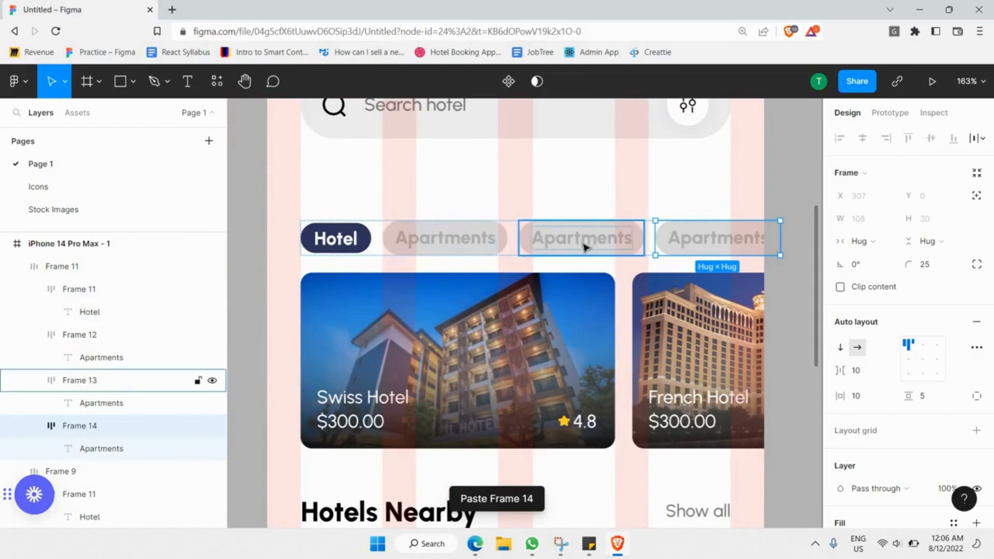
{"action": "left_click", "coordinate": [584, 246]}
{"action": "double_click", "coordinate": [585, 245]}
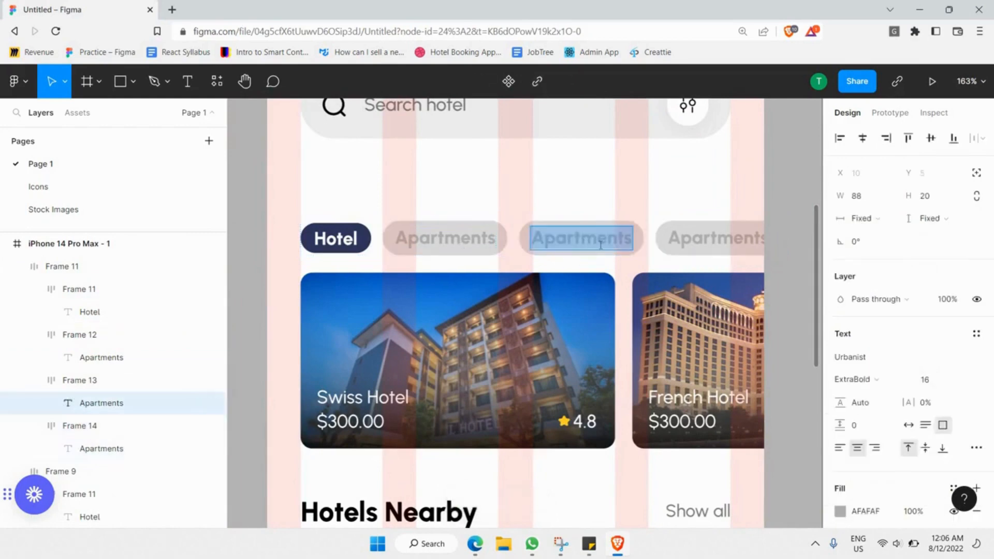
{"action": "type", "text": "Condo"}
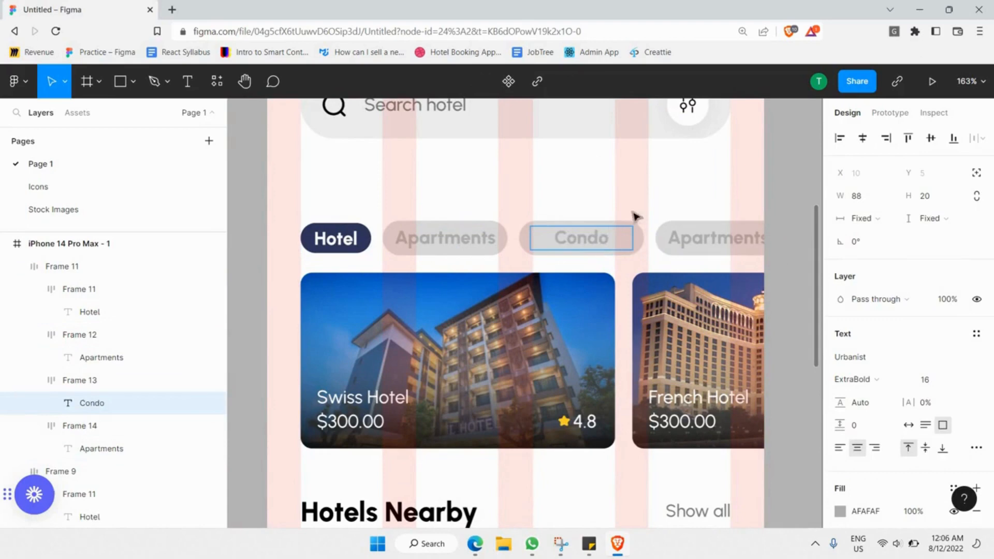
{"action": "key", "text": "Escape"}
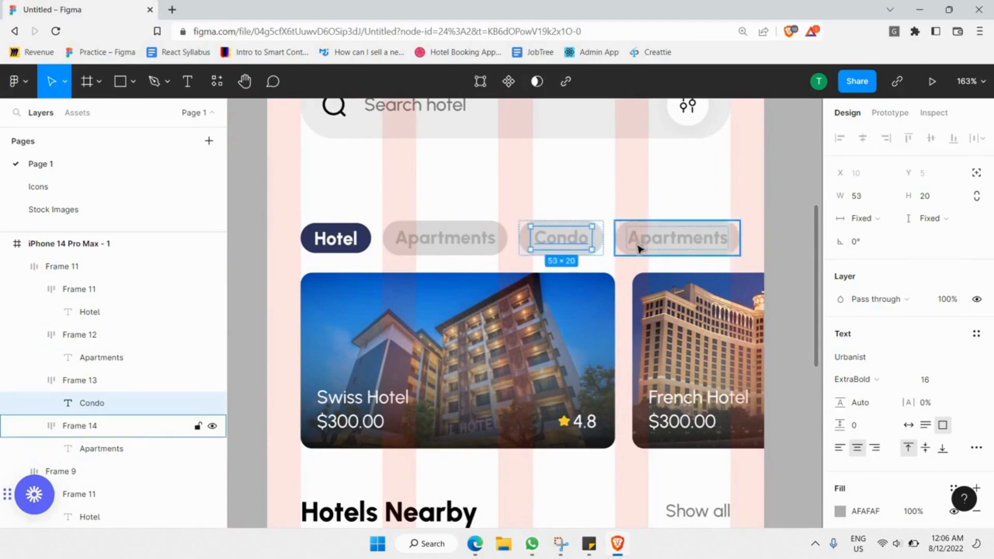
Change the fourth pill's label to "Mansion" and narrow its text box to a width of 64.
{"action": "double_click", "coordinate": [646, 245]}
{"action": "double_click", "coordinate": [648, 247]}
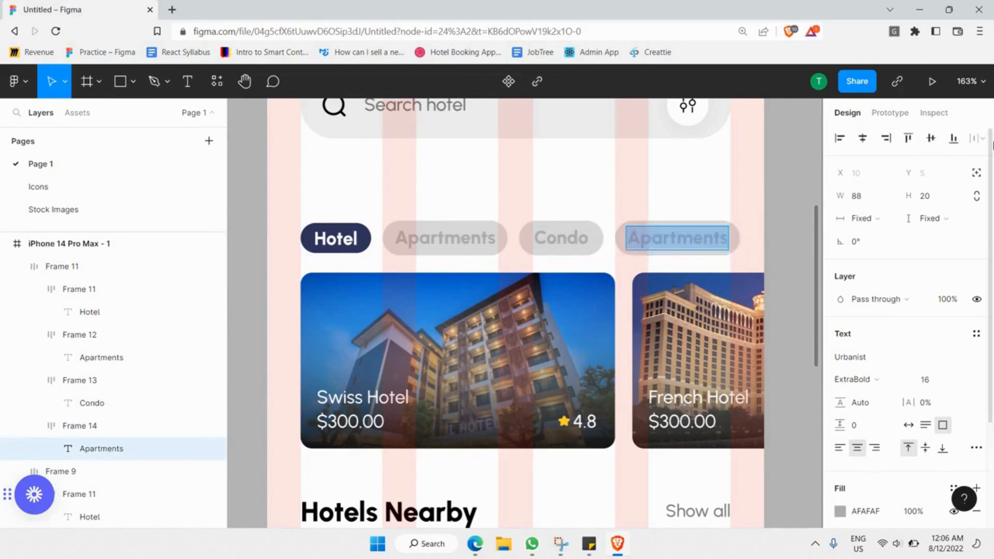
{"action": "type", "text": "Mansion"}
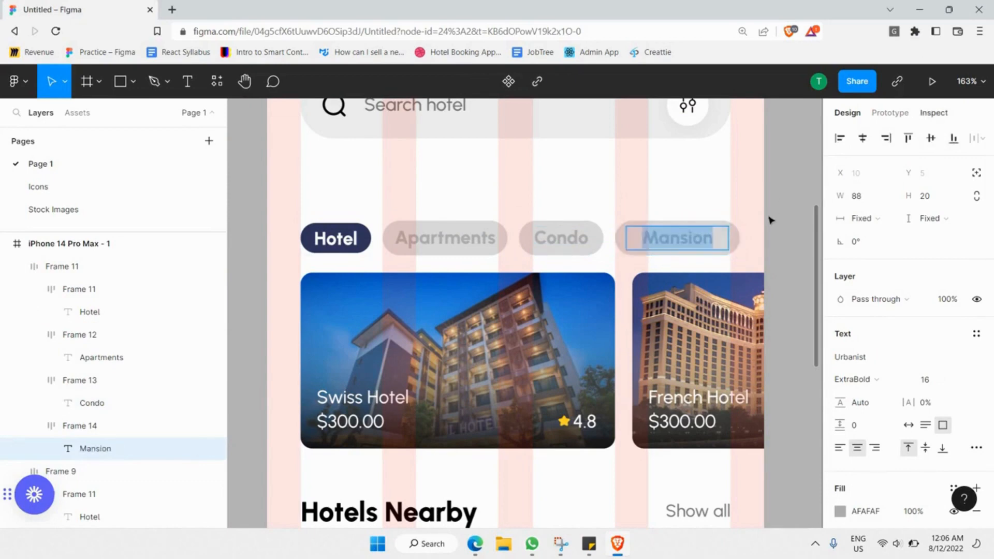
{"action": "key", "text": "Escape"}
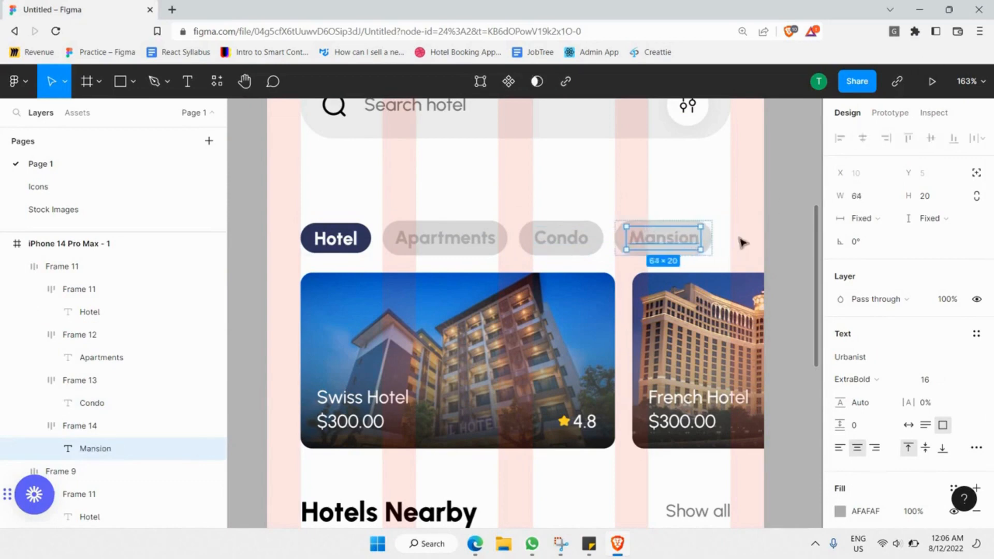
{"action": "left_click", "coordinate": [732, 184]}
Add a copy of the "Mansion" pill at the end of the row so it runs past the phone frame's edge.
{"action": "scroll", "coordinate": [682, 177], "scroll_direction": "down", "scroll_amount": 3}
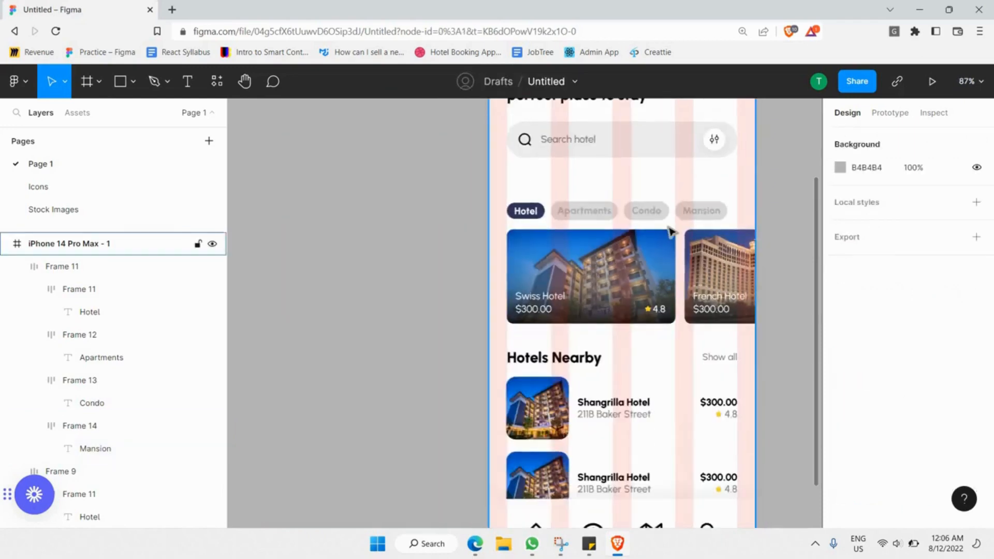
{"action": "scroll", "coordinate": [667, 177], "scroll_direction": "down", "scroll_amount": 2}
{"action": "scroll", "coordinate": [672, 182], "scroll_direction": "up", "scroll_amount": 5}
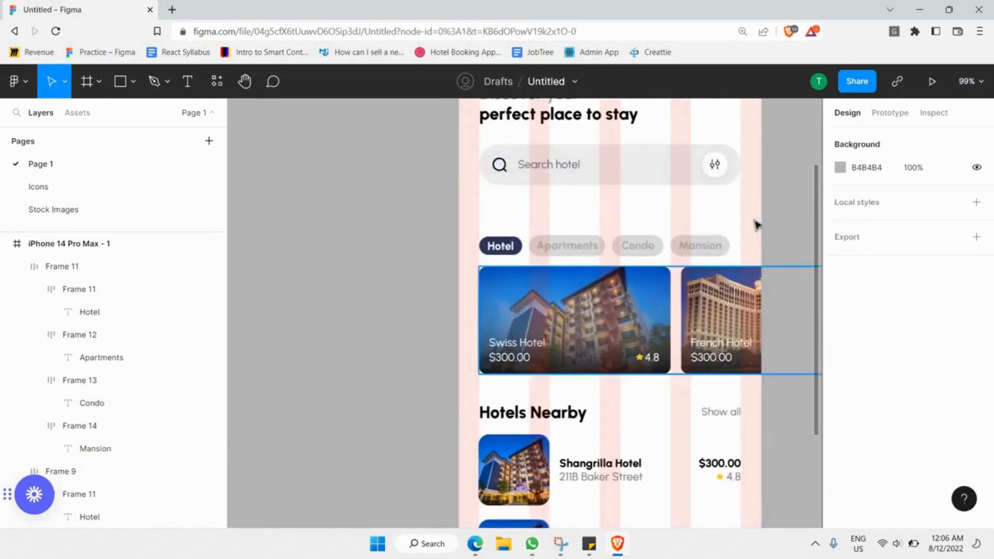
{"action": "scroll", "coordinate": [683, 243], "scroll_direction": "up", "scroll_amount": 2}
{"action": "left_click", "coordinate": [683, 244]}
{"action": "left_click", "coordinate": [683, 243]}
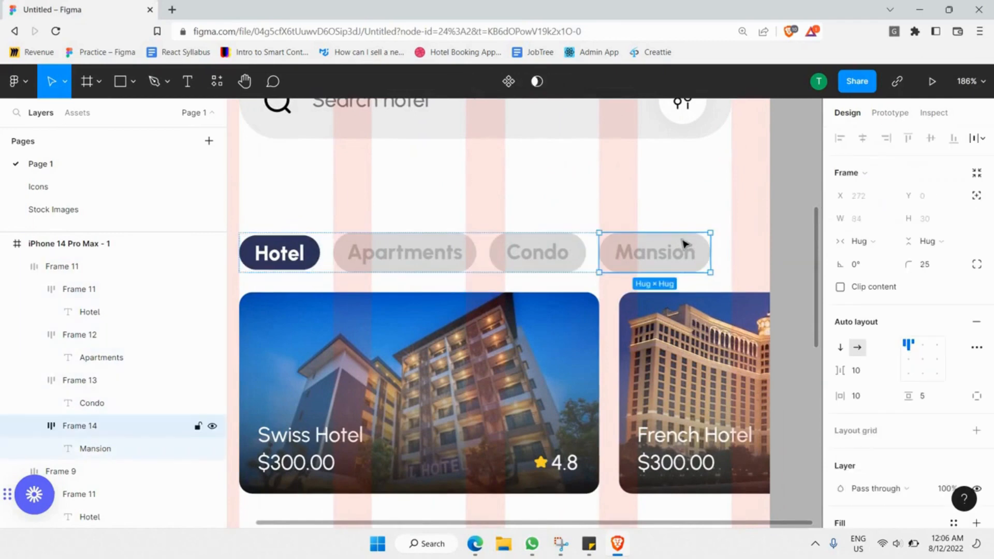
{"action": "key", "text": "ctrl+v"}
{"action": "key", "text": "Escape"}
{"action": "scroll", "coordinate": [339, 306], "scroll_direction": "down", "scroll_amount": 1}
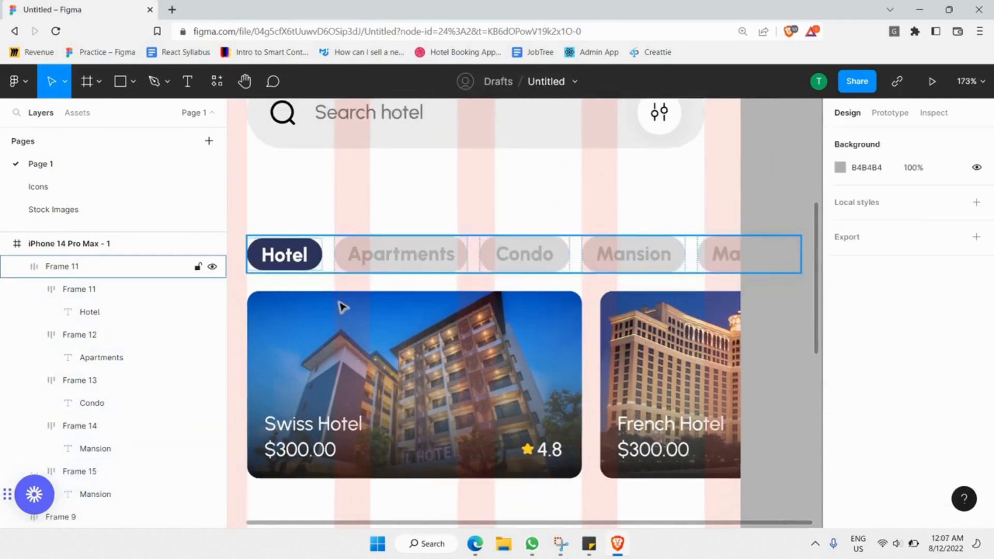
Group the category pill row with the featured hotel cards and move the group up closer to the search bar.
{"action": "left_click", "coordinate": [405, 309], "text": "shift"}
{"action": "right_click", "coordinate": [405, 313]}
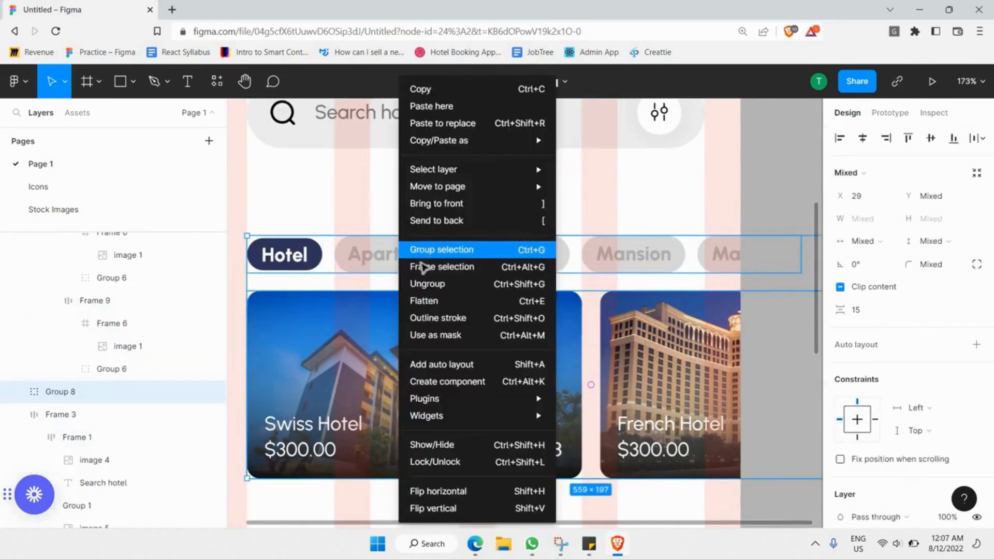
{"action": "left_click", "coordinate": [425, 249]}
{"action": "scroll", "coordinate": [429, 261], "scroll_direction": "right", "scroll_amount": 3}
{"action": "scroll", "coordinate": [429, 261], "scroll_direction": "down", "scroll_amount": 5}
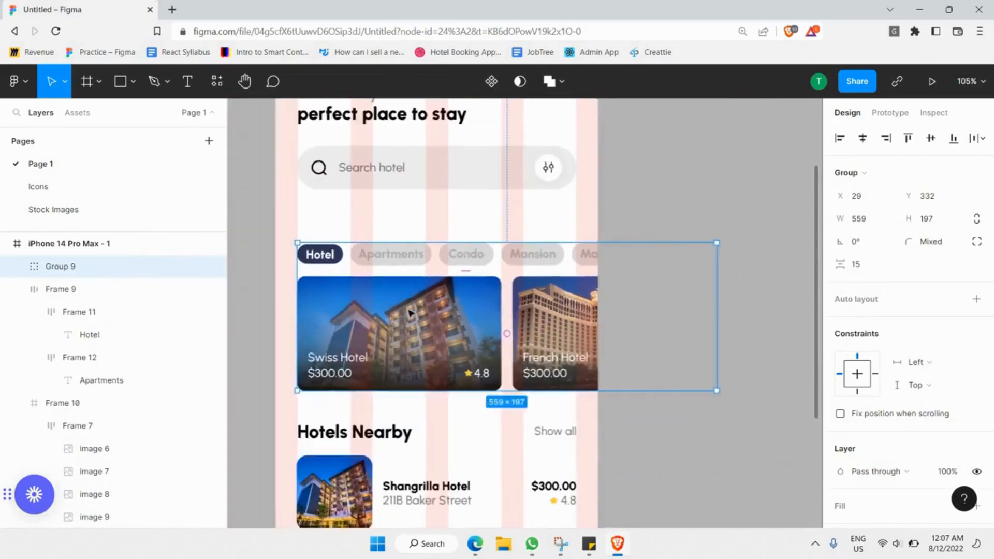
{"action": "left_click_drag", "start_coordinate": [485, 299], "coordinate": [486, 275]}
{"action": "left_click", "coordinate": [748, 185]}
{"action": "scroll", "coordinate": [745, 187], "scroll_direction": "down", "scroll_amount": 3}
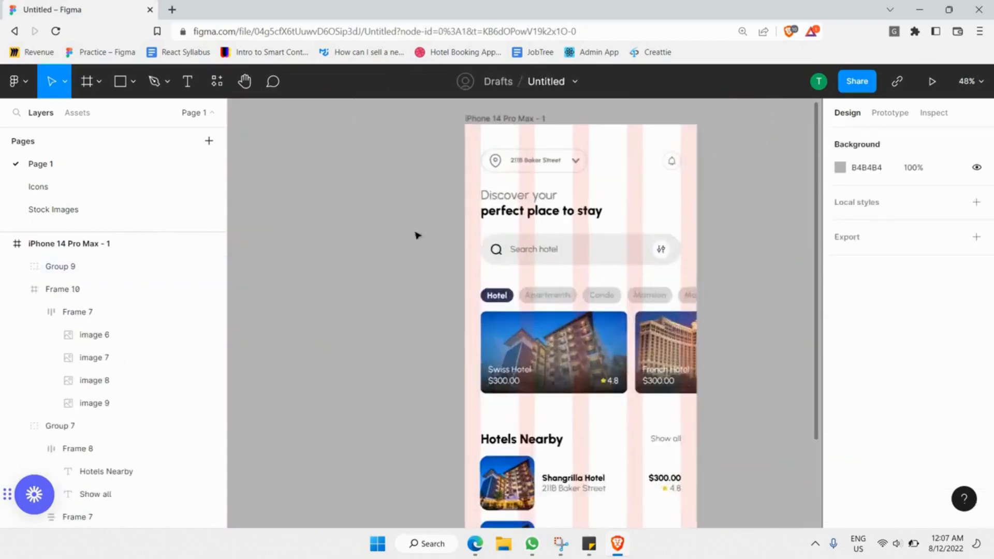
Nudge the search bar up to Y 198, closer to the "perfect place to stay" heading.
{"action": "scroll", "coordinate": [415, 238], "scroll_direction": "up", "scroll_amount": 3}
{"action": "left_click", "coordinate": [537, 286]}
{"action": "key", "text": "Up"}
{"action": "key", "text": "Up"}
{"action": "key", "text": "Up"}
{"action": "key", "text": "Up"}
{"action": "key", "text": "Up"}
{"action": "key", "text": "Up"}
{"action": "key", "text": "Up"}
{"action": "key", "text": "Up"}
{"action": "key", "text": "Up"}
{"action": "key", "text": "Up"}
{"action": "key", "text": "Up"}
{"action": "key", "text": "Up"}
{"action": "key", "text": "Up"}
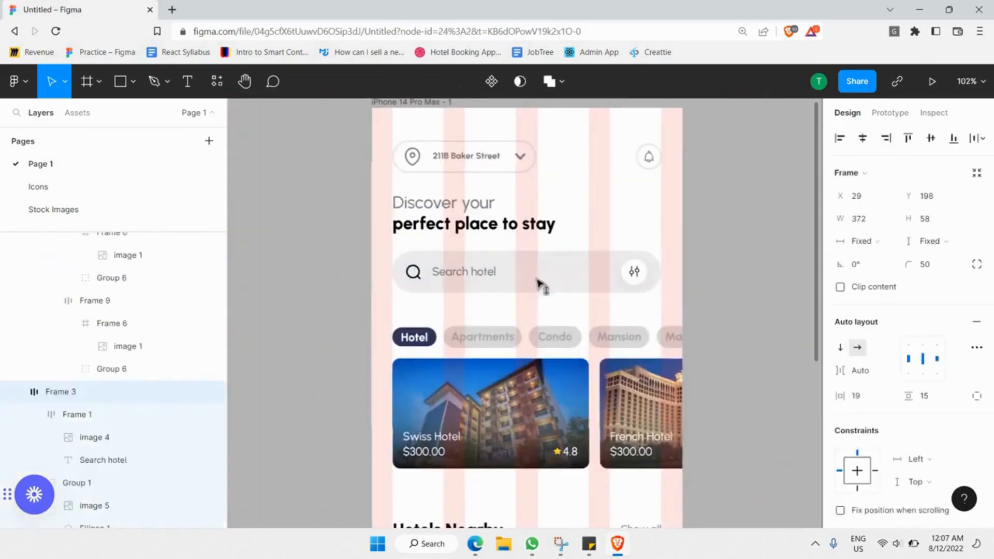
Group the "Discover your perfect place to stay" heading with the search bar.
{"action": "left_click", "coordinate": [440, 212], "text": "shift"}
{"action": "right_click", "coordinate": [440, 213]}
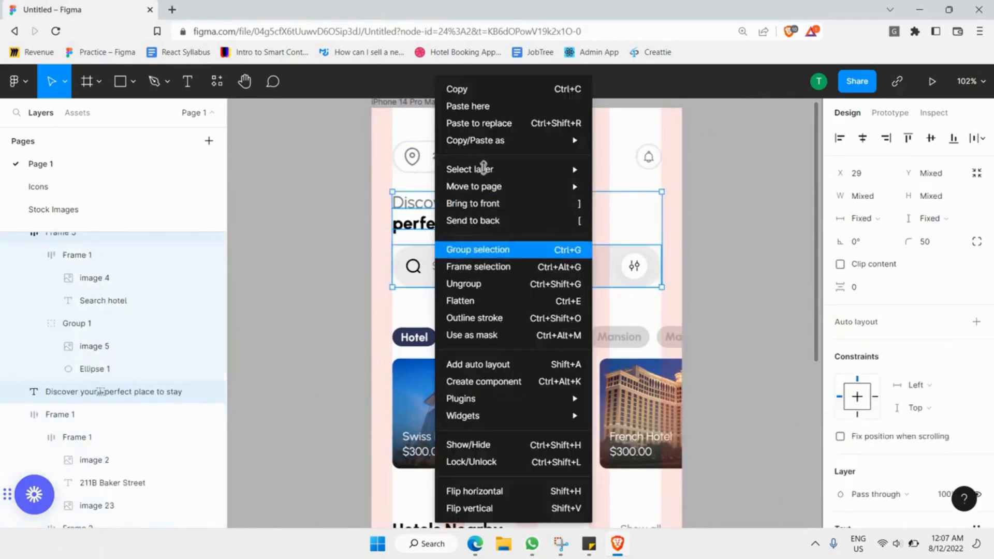
{"action": "left_click", "coordinate": [455, 249]}
Group the address bar, the heading and search block, the category and hotel cards block, and the "Hotels Nearby" section together.
{"action": "left_click", "coordinate": [498, 163]}
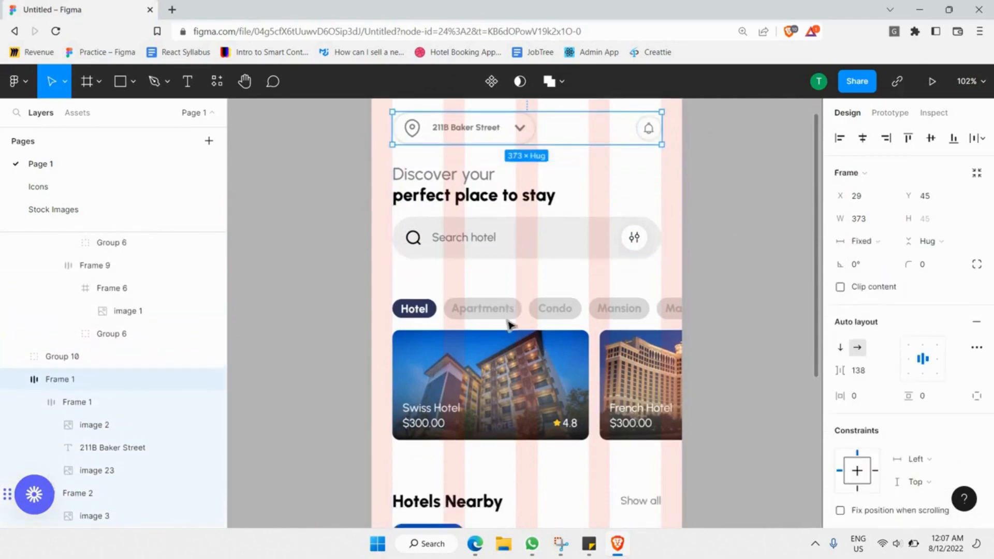
{"action": "scroll", "coordinate": [463, 366], "scroll_direction": "down", "scroll_amount": 3}
{"action": "scroll", "coordinate": [539, 197], "scroll_direction": "down", "scroll_amount": 4}
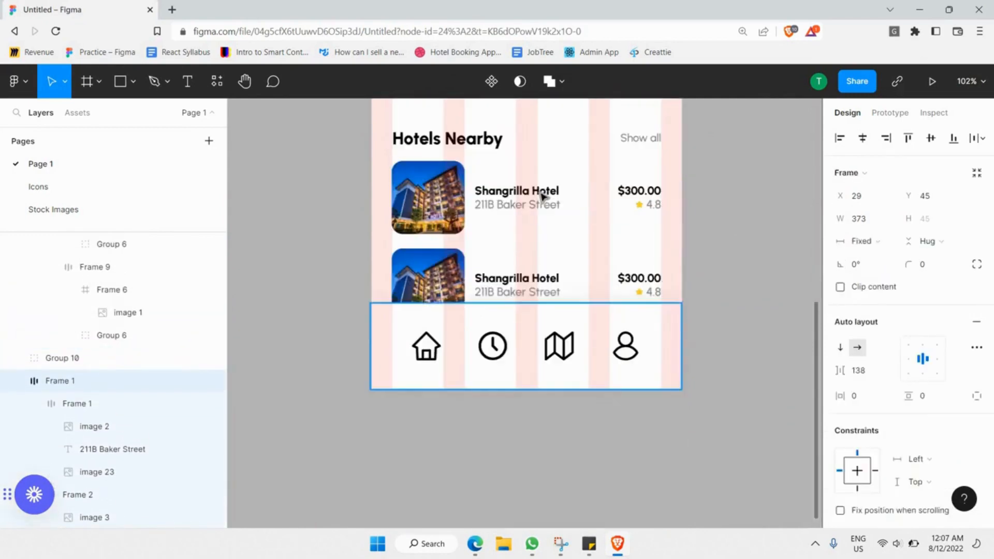
{"action": "scroll", "coordinate": [538, 207], "scroll_direction": "down", "scroll_amount": 2}
{"action": "scroll", "coordinate": [540, 207], "scroll_direction": "down", "scroll_amount": 1}
{"action": "scroll", "coordinate": [493, 399], "scroll_direction": "up", "scroll_amount": 1}
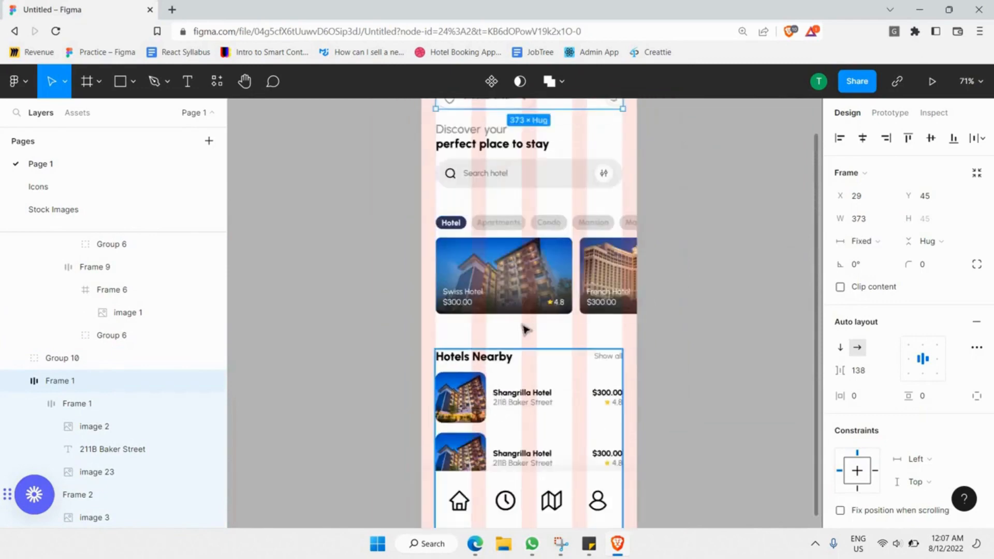
{"action": "left_click", "coordinate": [524, 380]}
{"action": "left_click", "coordinate": [535, 295], "text": "shift"}
{"action": "left_click", "coordinate": [549, 168], "text": "shift"}
{"action": "scroll", "coordinate": [549, 169], "scroll_direction": "up", "scroll_amount": 2}
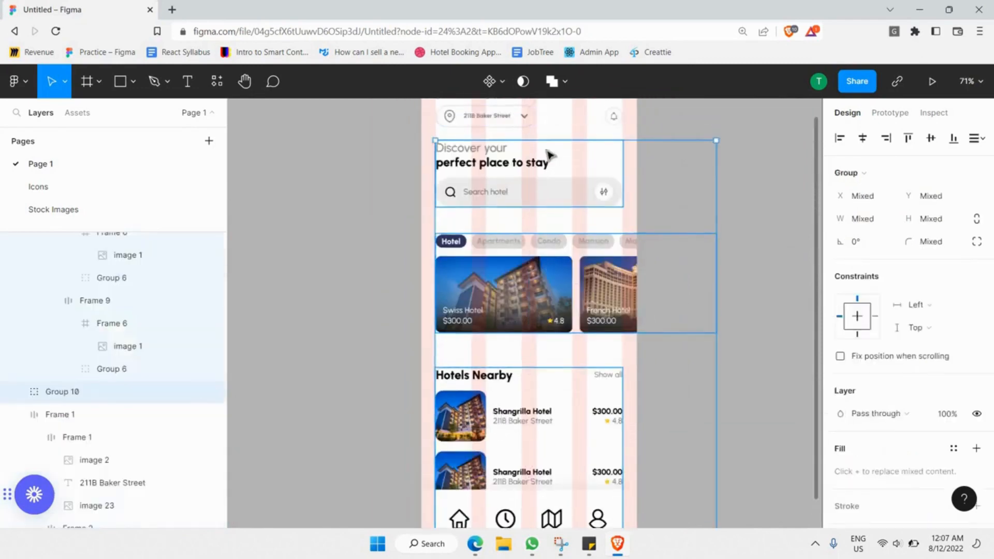
{"action": "left_click", "coordinate": [544, 149], "text": "shift"}
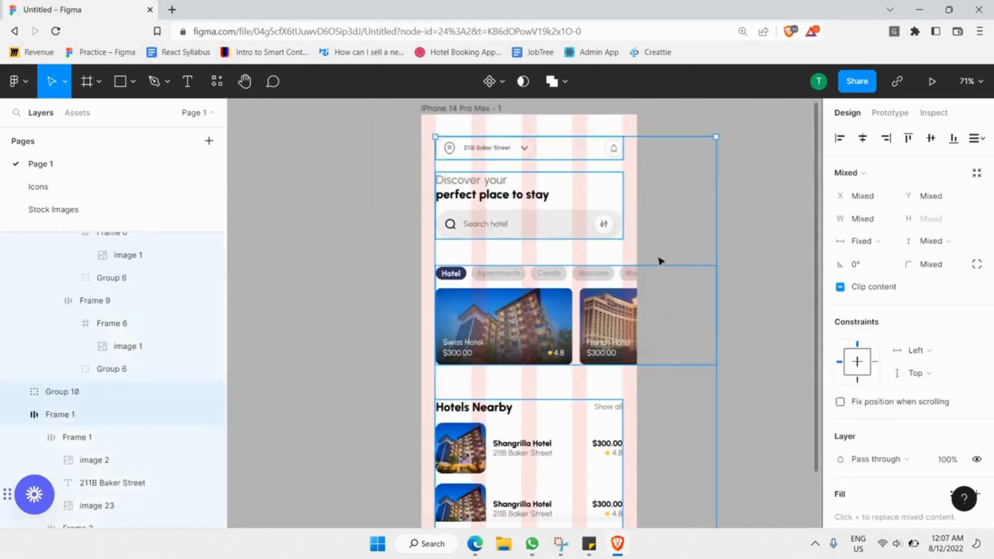
{"action": "right_click", "coordinate": [575, 255]}
{"action": "left_click", "coordinate": [590, 250]}
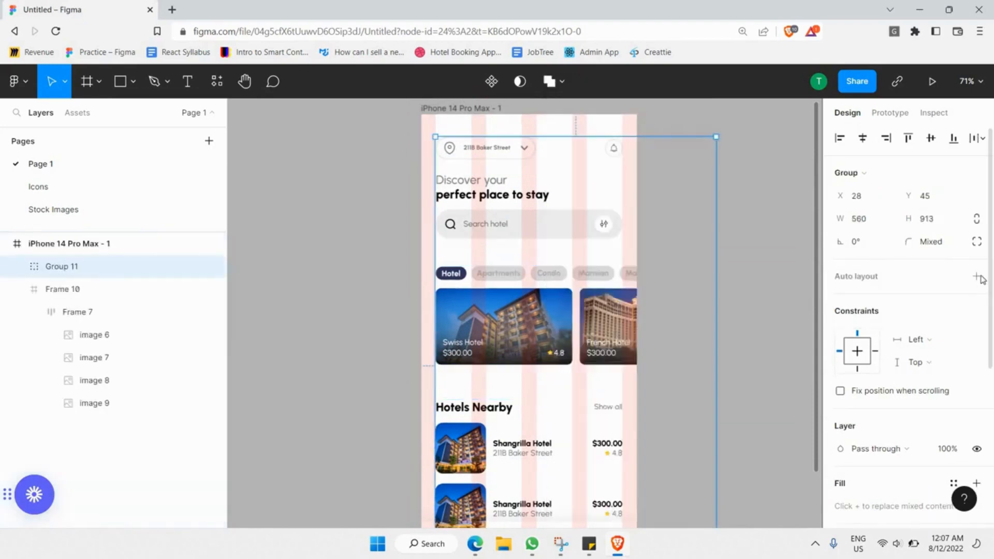
Apply a vertical auto layout to the whole content group and widen the spacing between its sections to 59.
{"action": "left_click", "coordinate": [977, 277]}
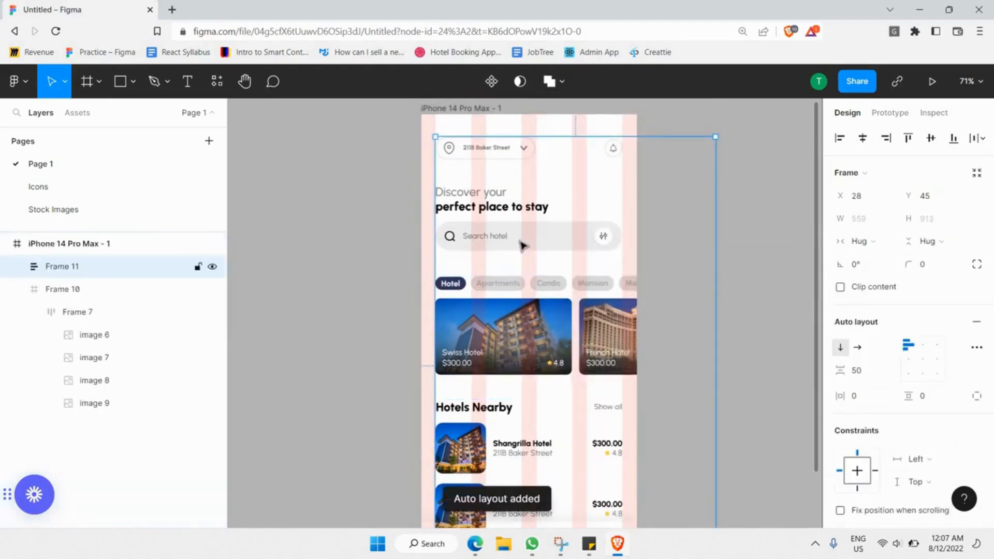
{"action": "left_click_drag", "start_coordinate": [577, 388], "coordinate": [575, 401]}
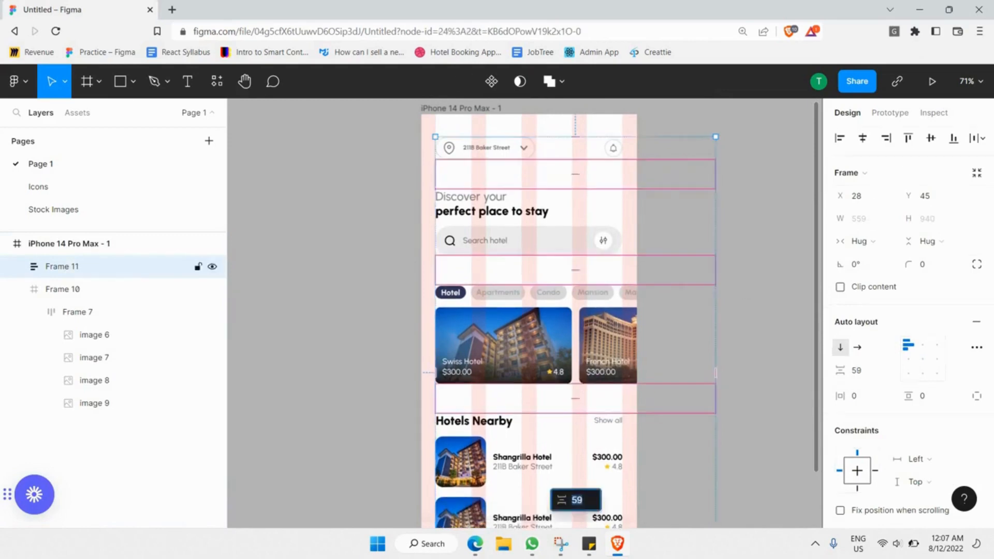
{"action": "scroll", "coordinate": [593, 184], "scroll_direction": "up", "scroll_amount": 2}
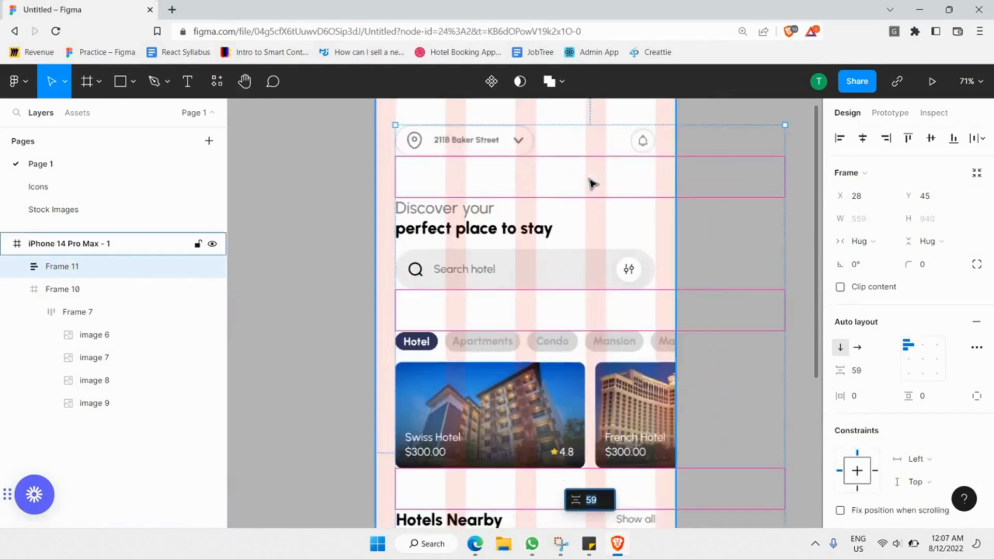
Group the address bar with the heading and search block inside the auto layout, and tighten the gap between them to 26.
{"action": "left_click", "coordinate": [469, 222]}
{"action": "left_click", "coordinate": [469, 223]}
{"action": "left_click", "coordinate": [280, 250]}
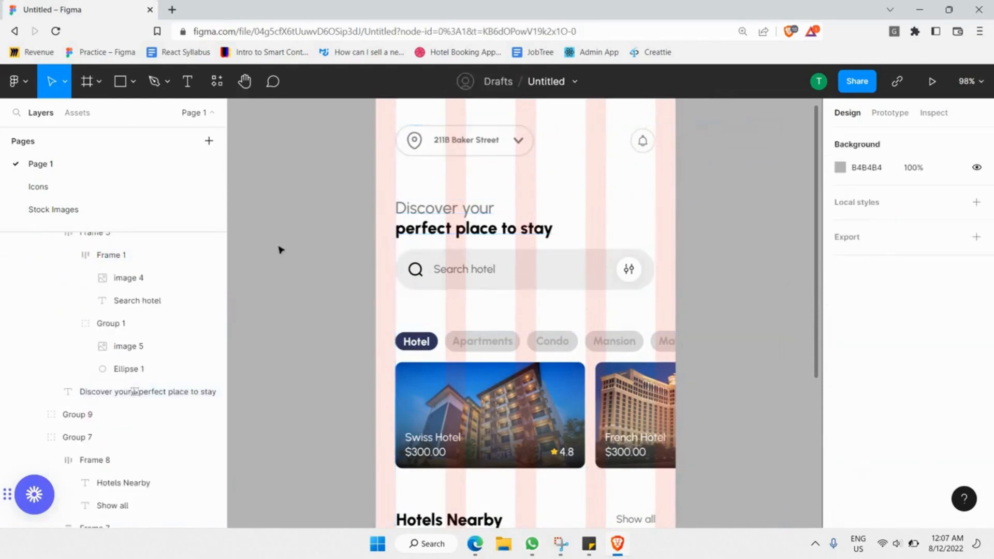
{"action": "left_click", "coordinate": [461, 250]}
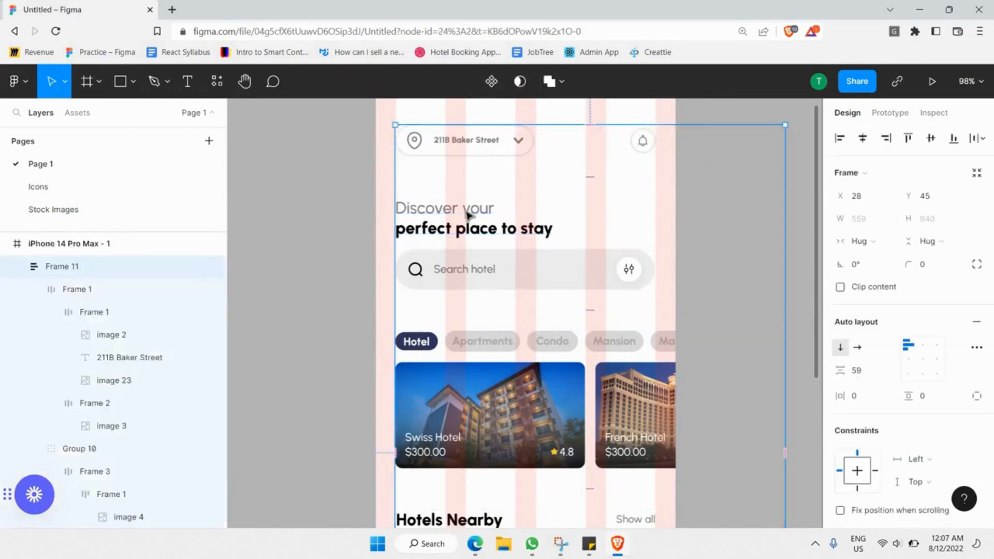
{"action": "left_click", "coordinate": [467, 215]}
{"action": "left_click", "coordinate": [474, 148], "text": "shift"}
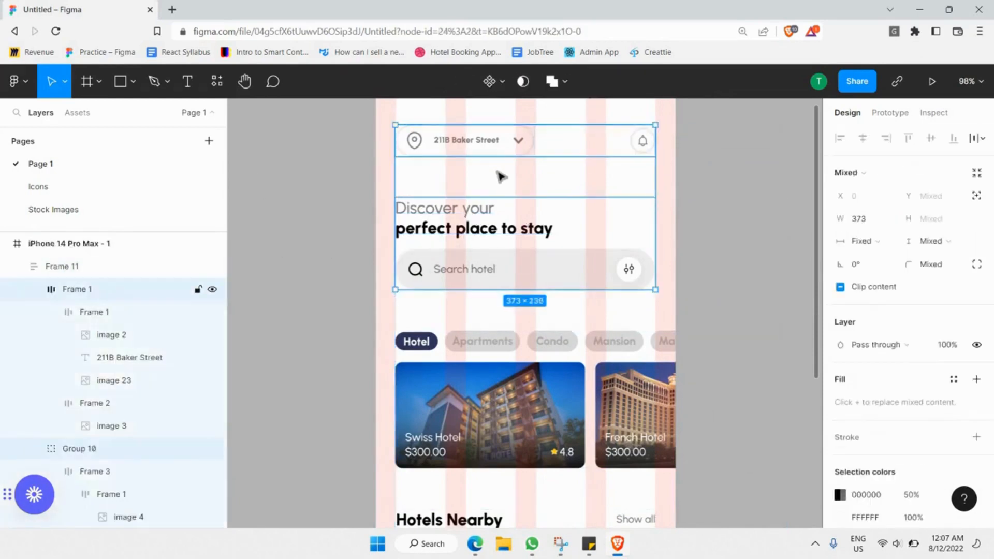
{"action": "right_click", "coordinate": [519, 220]}
{"action": "key", "text": "ctrl+g"}
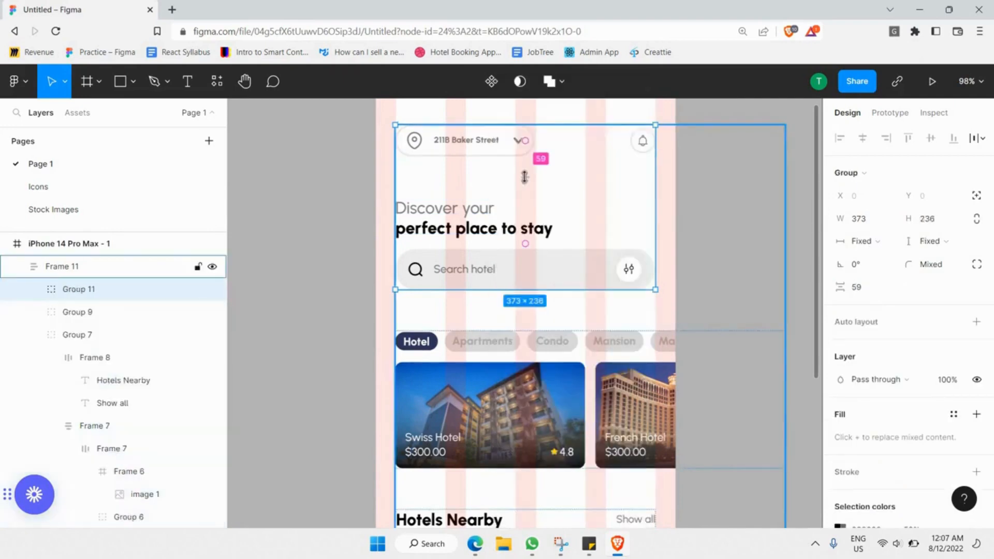
{"action": "left_click_drag", "start_coordinate": [527, 171], "coordinate": [524, 165]}
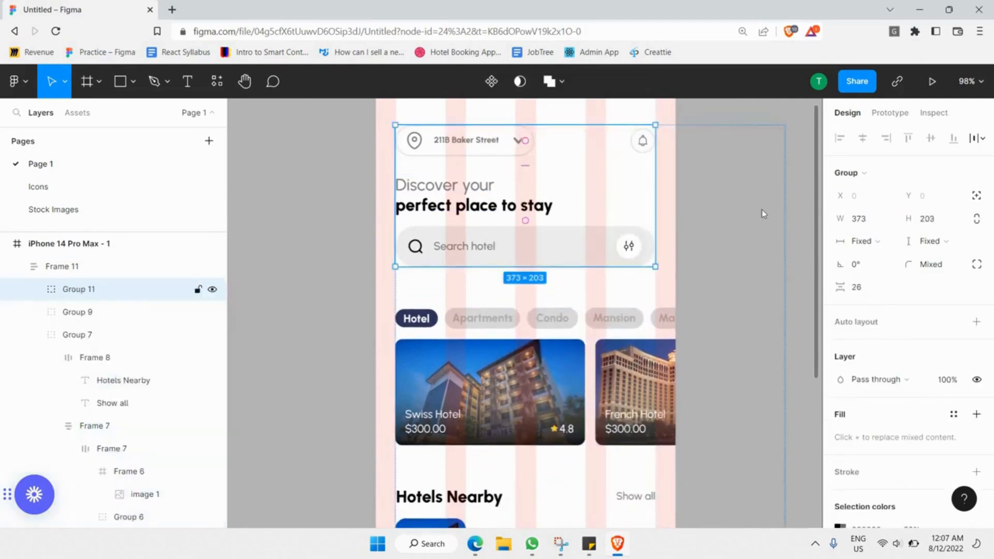
{"action": "left_click", "coordinate": [765, 213]}
Reduce the vertical spacing between the auto layout's main sections to 44.
{"action": "scroll", "coordinate": [765, 212], "scroll_direction": "down", "scroll_amount": 3}
{"action": "scroll", "coordinate": [647, 217], "scroll_direction": "down", "scroll_amount": 2}
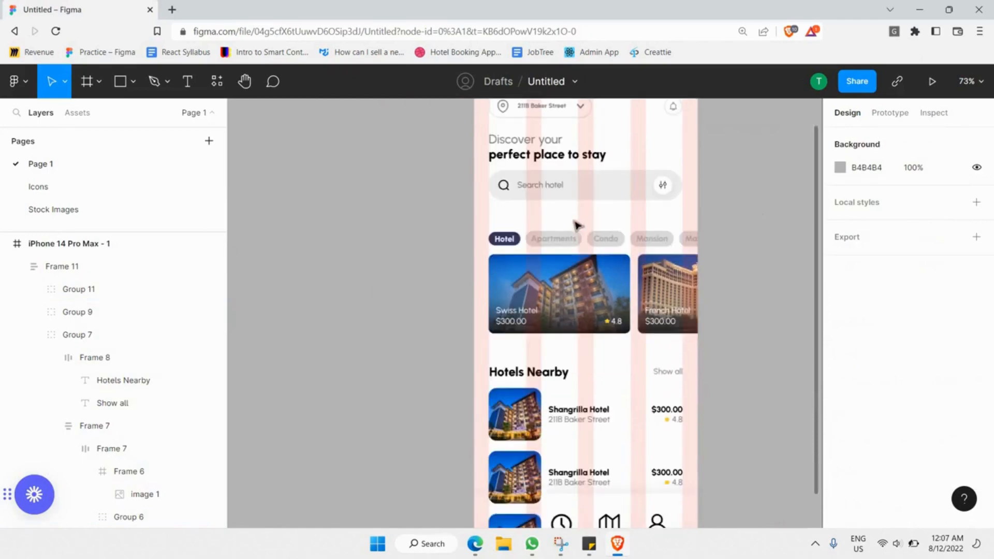
{"action": "scroll", "coordinate": [585, 228], "scroll_direction": "up", "scroll_amount": 3}
{"action": "left_click", "coordinate": [585, 222]}
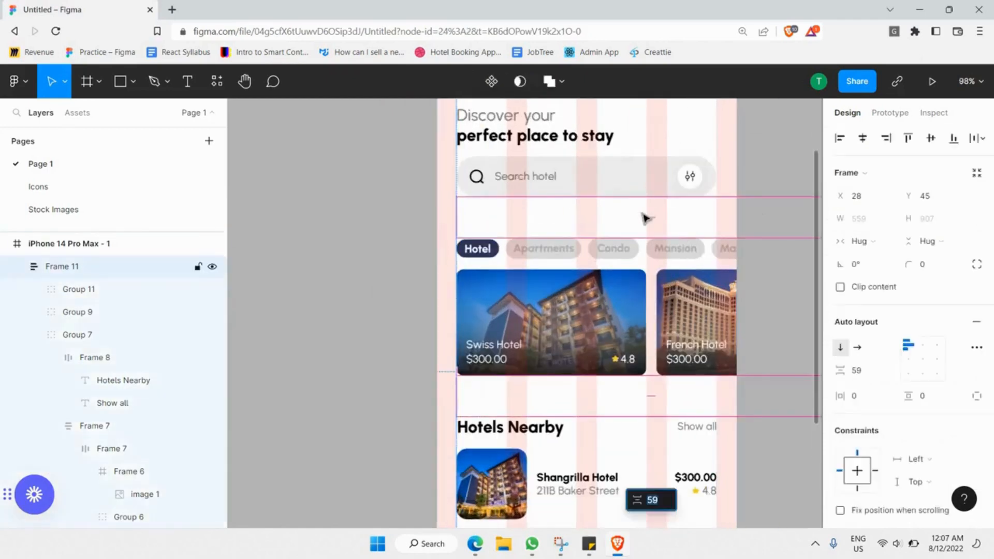
{"action": "left_click_drag", "start_coordinate": [655, 212], "coordinate": [655, 212]}
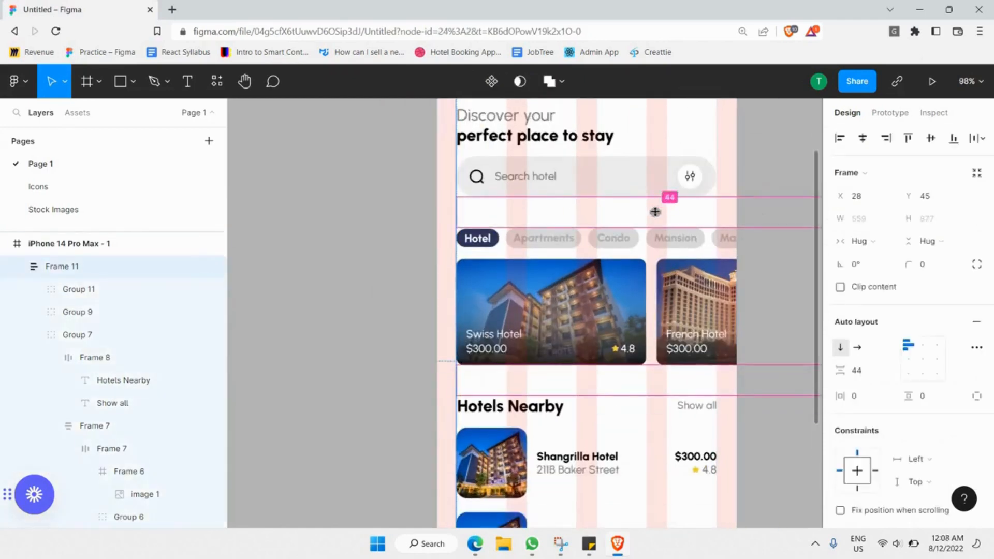
{"action": "left_click", "coordinate": [388, 236]}
Bring the bottom navigation bar frame to the front so it covers the overlapping hotel list item.
{"action": "scroll", "coordinate": [388, 233], "scroll_direction": "down", "scroll_amount": 4}
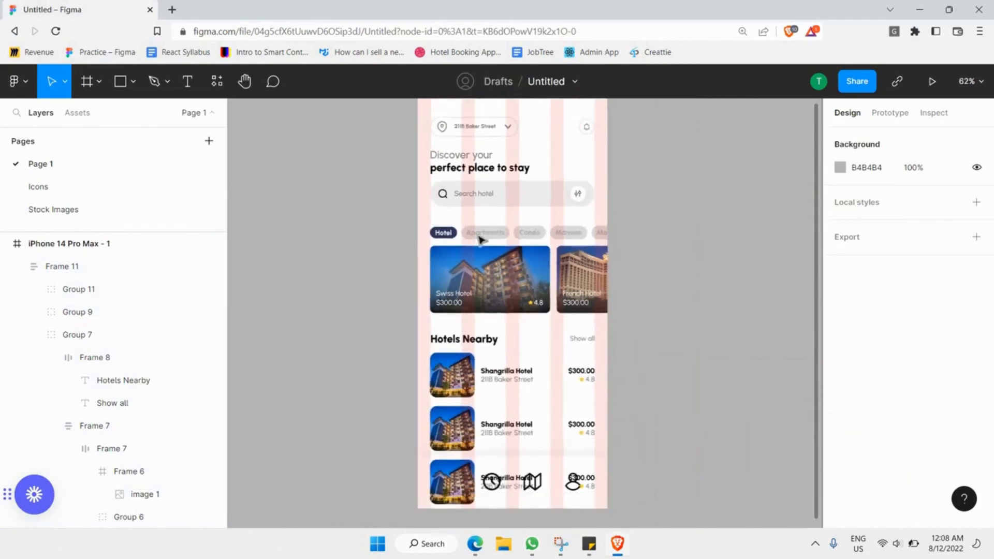
{"action": "scroll", "coordinate": [480, 239], "scroll_direction": "down", "scroll_amount": 3}
{"action": "scroll", "coordinate": [487, 151], "scroll_direction": "up", "scroll_amount": 5}
{"action": "left_click", "coordinate": [499, 151]}
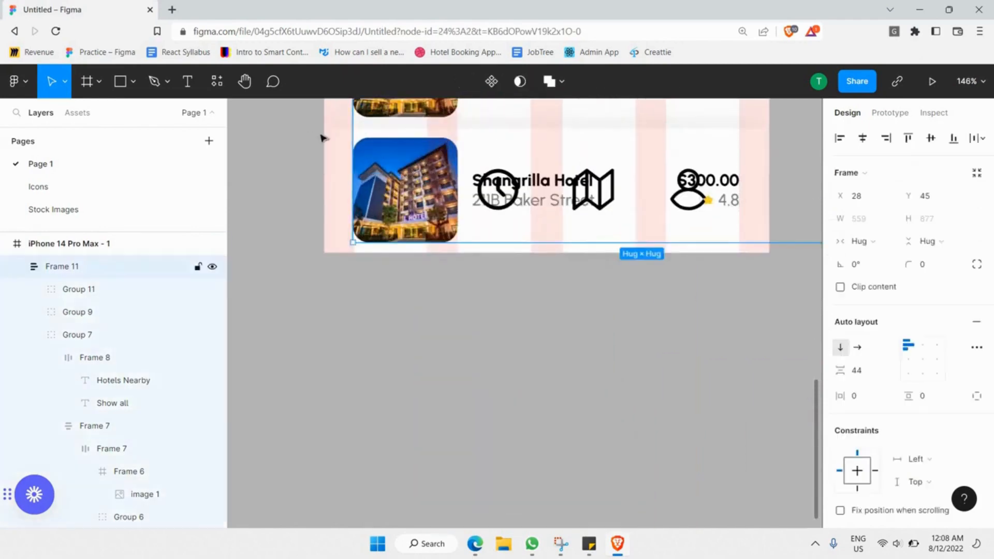
{"action": "left_click", "coordinate": [333, 141]}
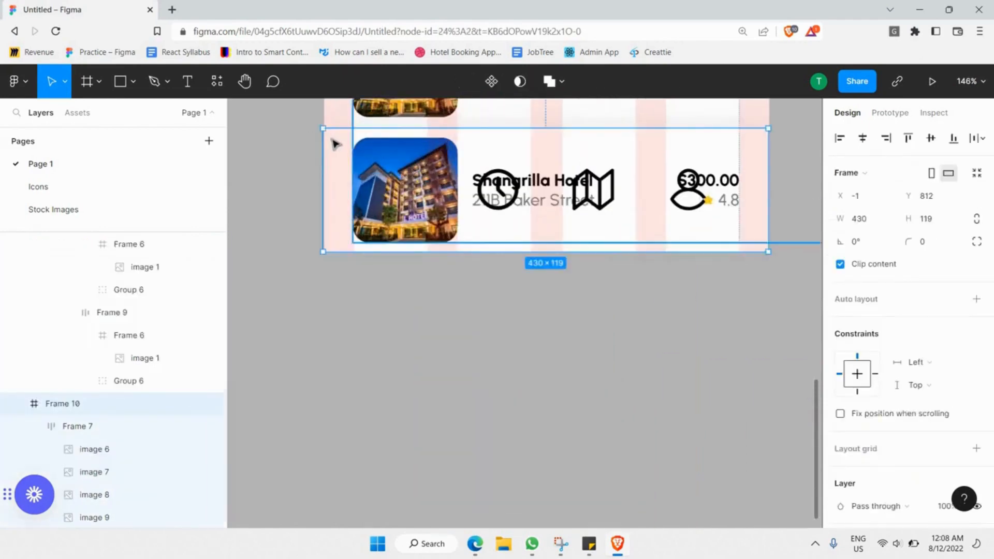
{"action": "right_click", "coordinate": [377, 246]}
{"action": "left_click", "coordinate": [374, 200]}
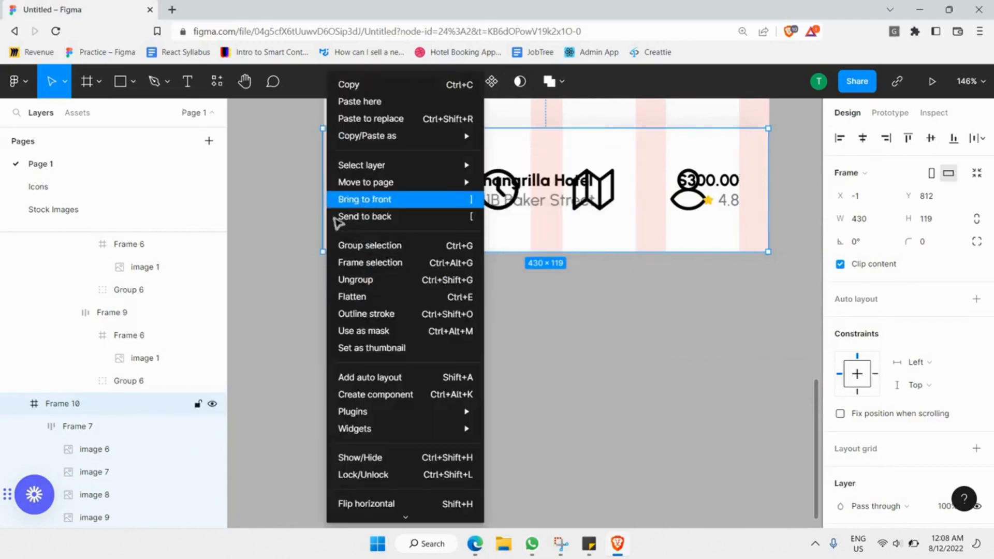
{"action": "left_click", "coordinate": [318, 182]}
{"action": "scroll", "coordinate": [321, 171], "scroll_direction": "down", "scroll_amount": 6}
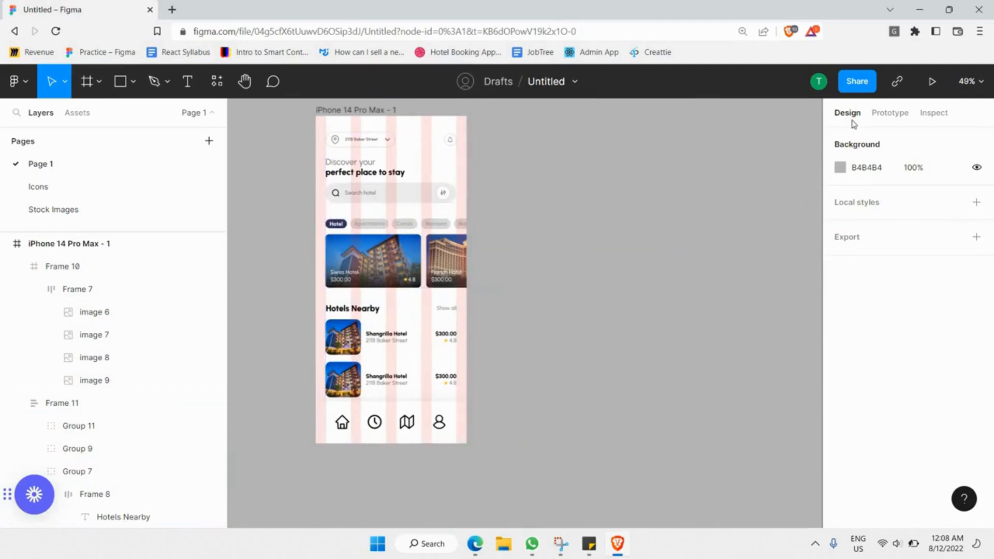
Hide the five-column layout grid on the iPhone 14 Pro Max - 1 frame.
{"action": "left_click", "coordinate": [322, 111]}
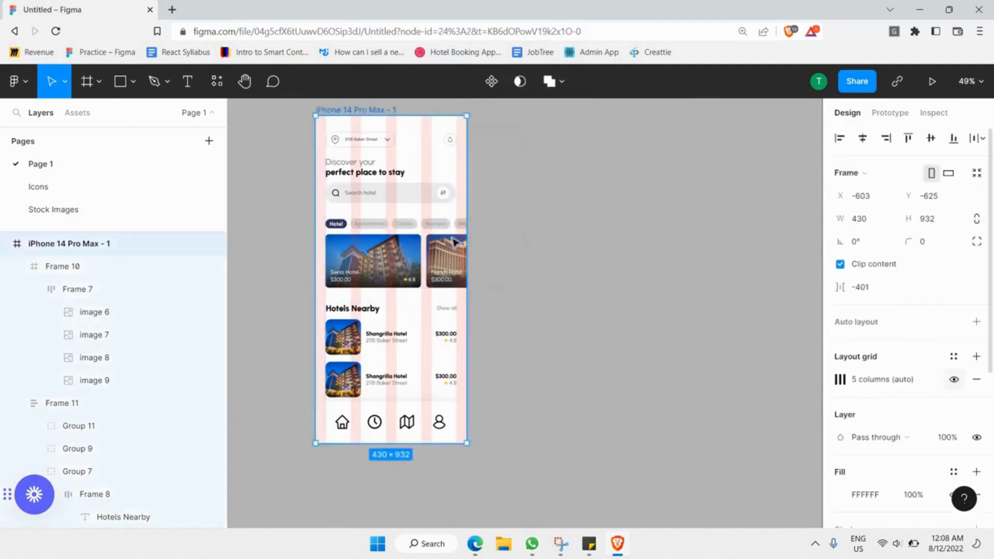
{"action": "scroll", "coordinate": [268, 182], "scroll_direction": "left", "scroll_amount": 1}
{"action": "scroll", "coordinate": [269, 182], "scroll_direction": "up", "scroll_amount": 1}
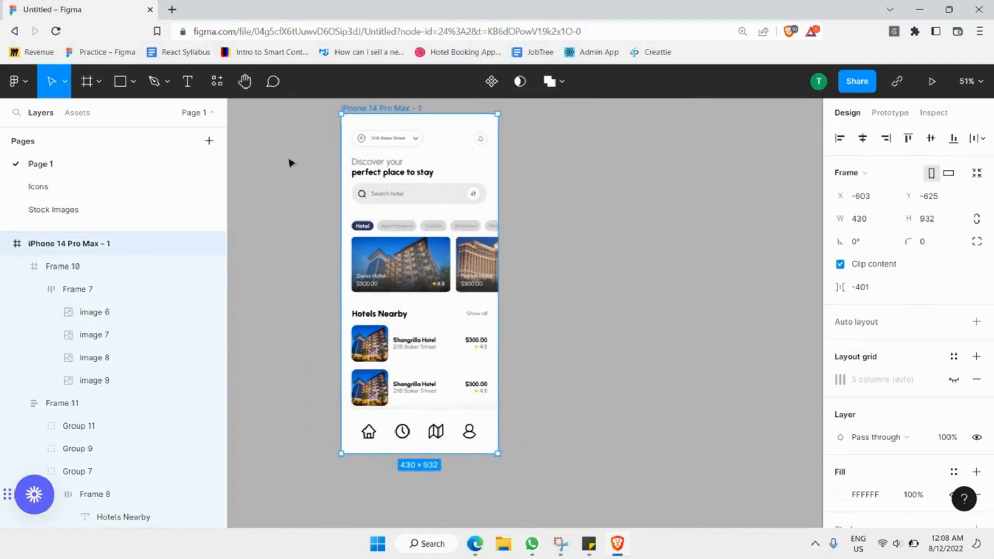
{"action": "scroll", "coordinate": [337, 190], "scroll_direction": "up", "scroll_amount": 1}
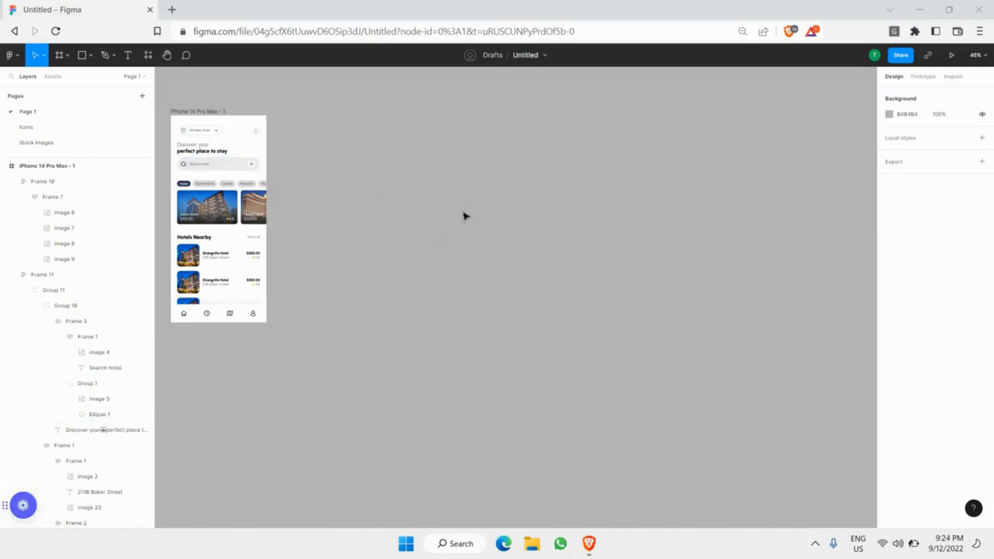
Duplicate the iPhone 14 Pro Max - 1 frame, collapse the layer list, and move the copy farther away from the original.
{"action": "scroll", "coordinate": [192, 112], "scroll_direction": "up", "scroll_amount": 5}
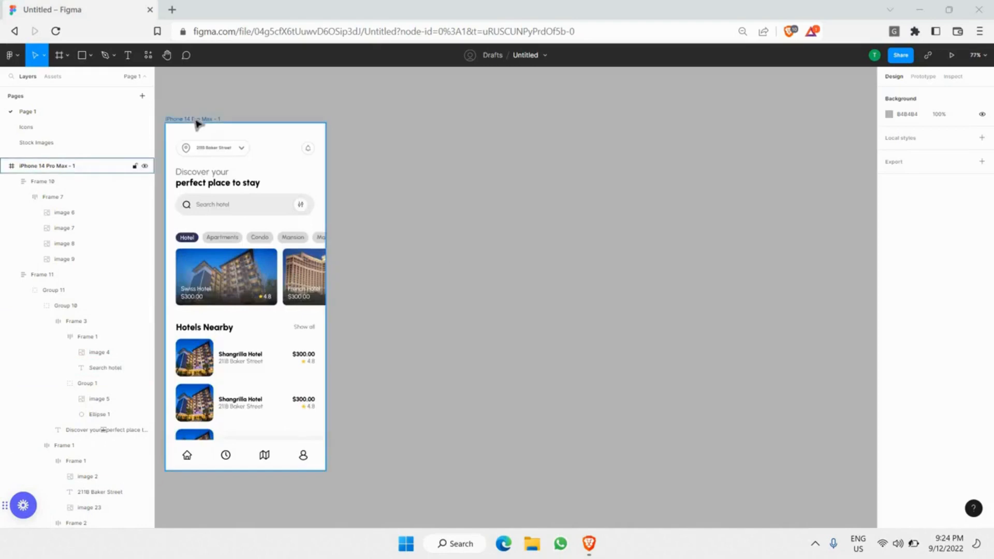
{"action": "left_click", "coordinate": [198, 123]}
{"action": "key", "text": "ctrl+v"}
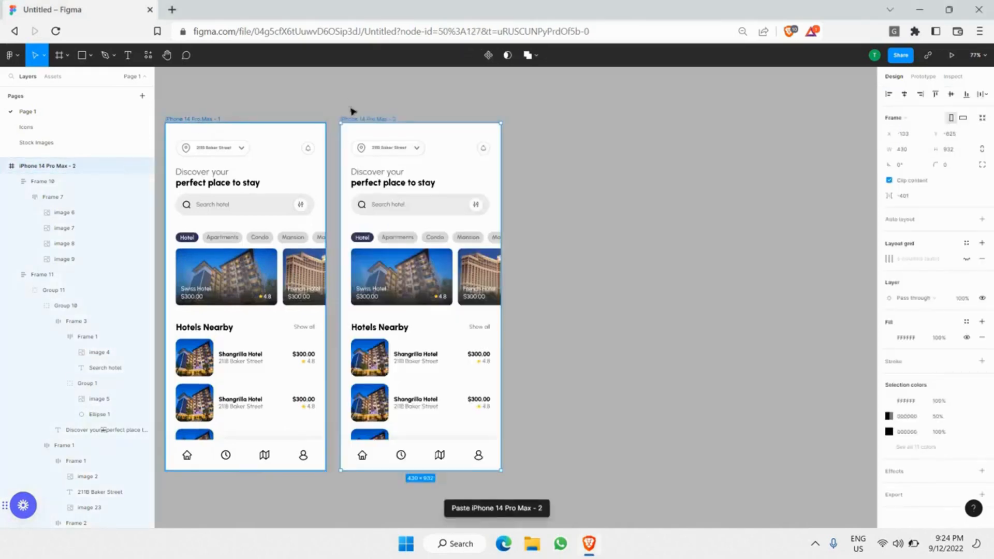
{"action": "key", "text": "Escape"}
{"action": "left_click", "coordinate": [5, 167]}
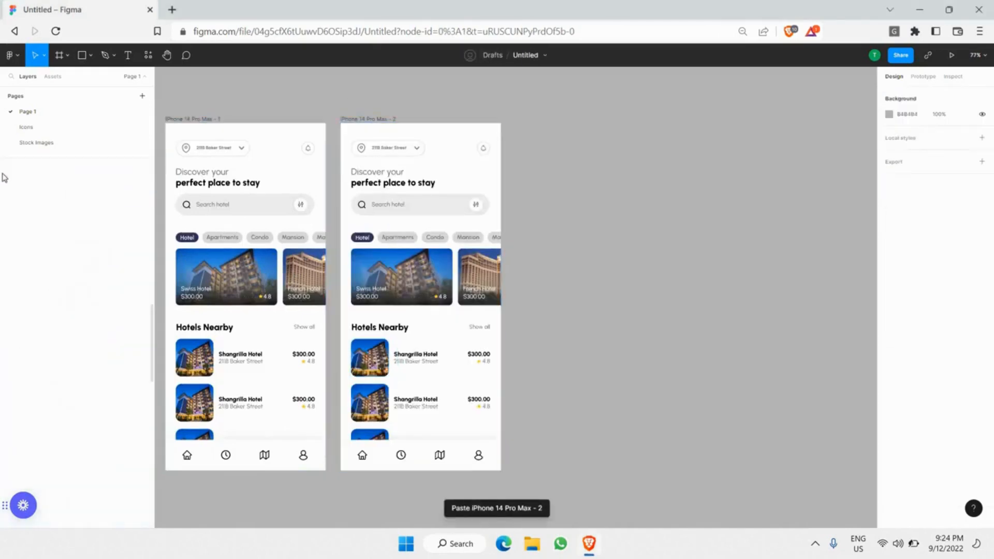
{"action": "left_click", "coordinate": [5, 181]}
{"action": "left_click_drag", "start_coordinate": [351, 124], "coordinate": [537, 118]}
{"action": "left_click", "coordinate": [463, 116]}
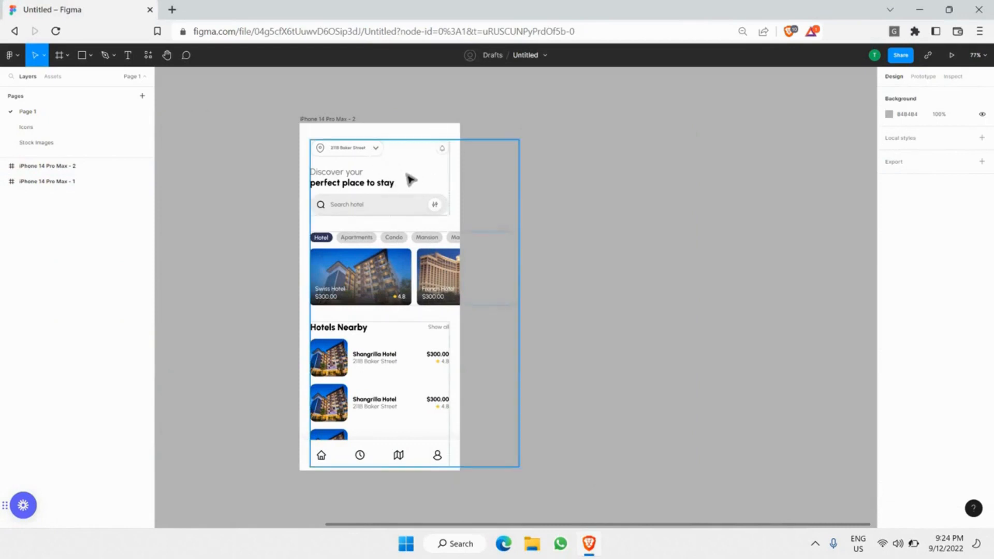
Move the content block and the bottom navigation bar out of the duplicated frame onto the canvas beside it, leaving the frame empty.
{"action": "left_click_drag", "start_coordinate": [411, 180], "coordinate": [688, 142]}
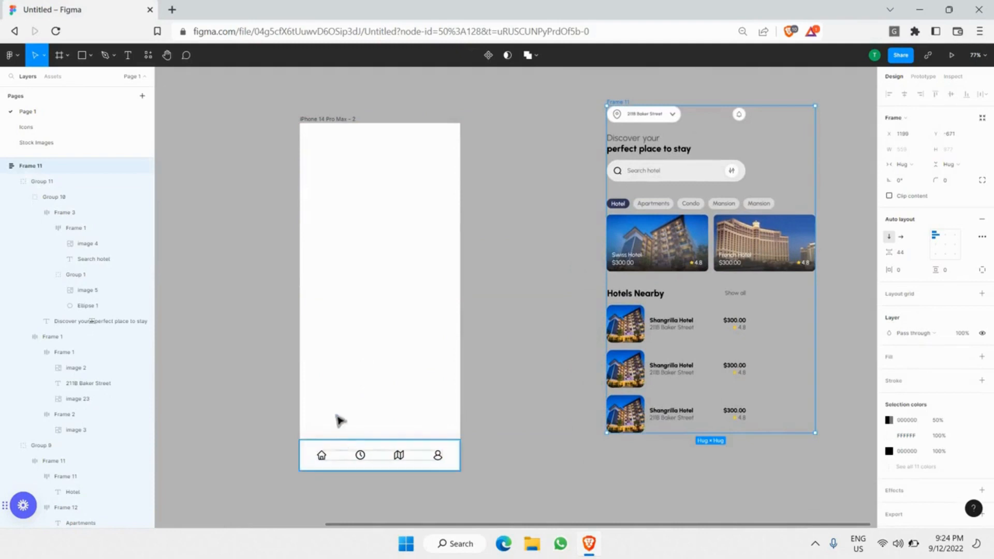
{"action": "left_click", "coordinate": [382, 459]}
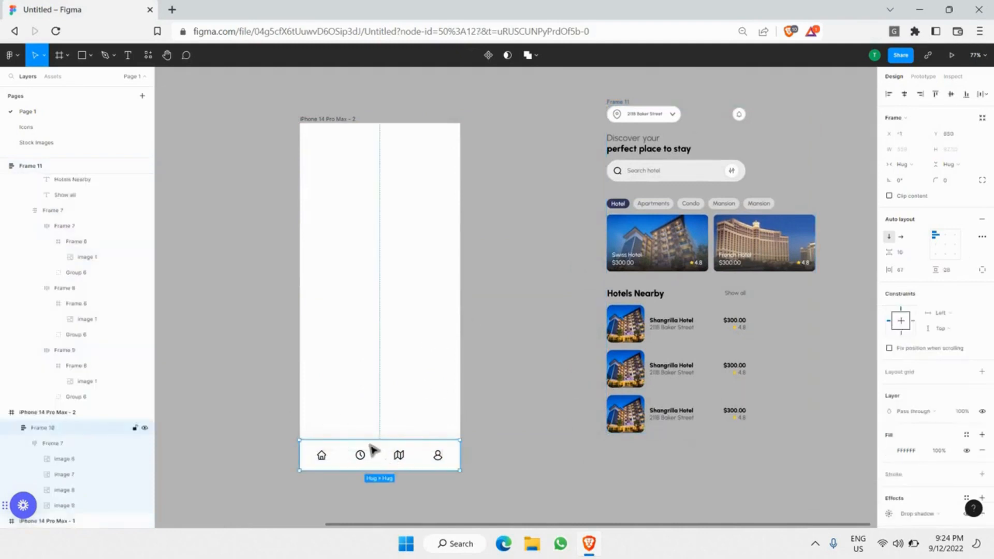
{"action": "left_click_drag", "start_coordinate": [374, 449], "coordinate": [686, 459]}
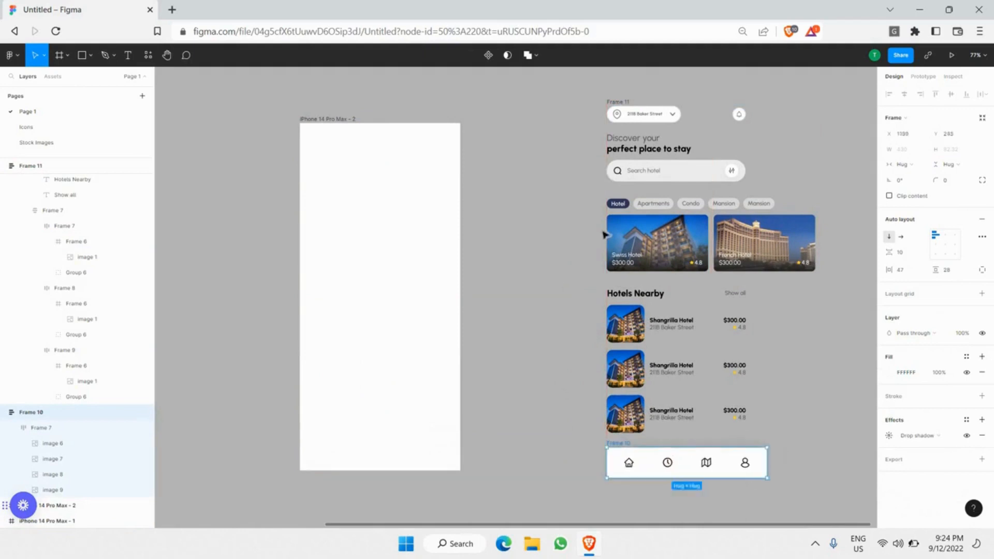
Look through the hotel and room photos on the Stock Images page.
{"action": "left_click", "coordinate": [96, 151]}
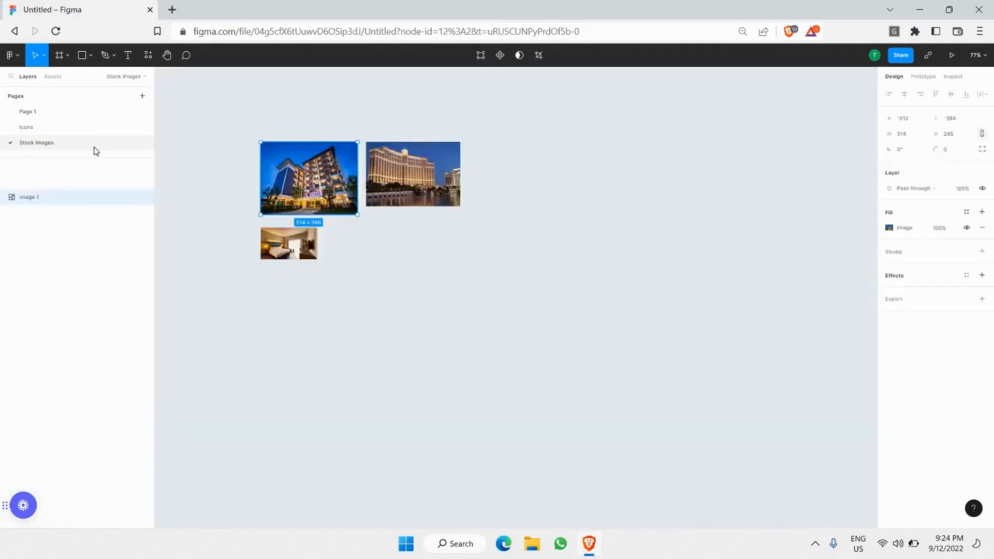
{"action": "left_click", "coordinate": [305, 175], "text": "shift"}
{"action": "left_click", "coordinate": [304, 175], "text": "shift"}
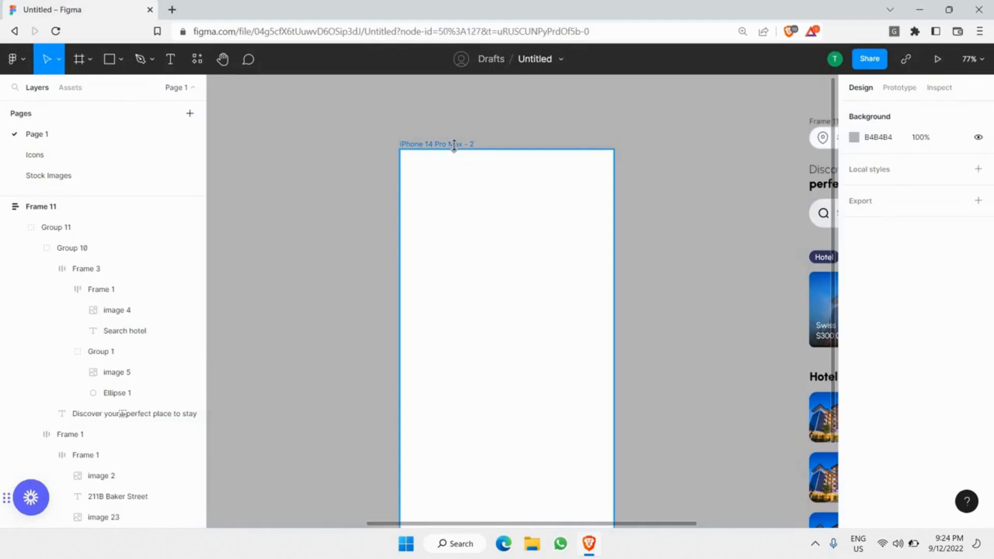
Paste the copied hotel building photo into the iPhone 14 Pro Max - 2 frame.
{"action": "left_click", "coordinate": [454, 146]}
{"action": "key", "text": "ctrl+v"}
{"action": "scroll", "coordinate": [500, 221], "scroll_direction": "down", "scroll_amount": 5}
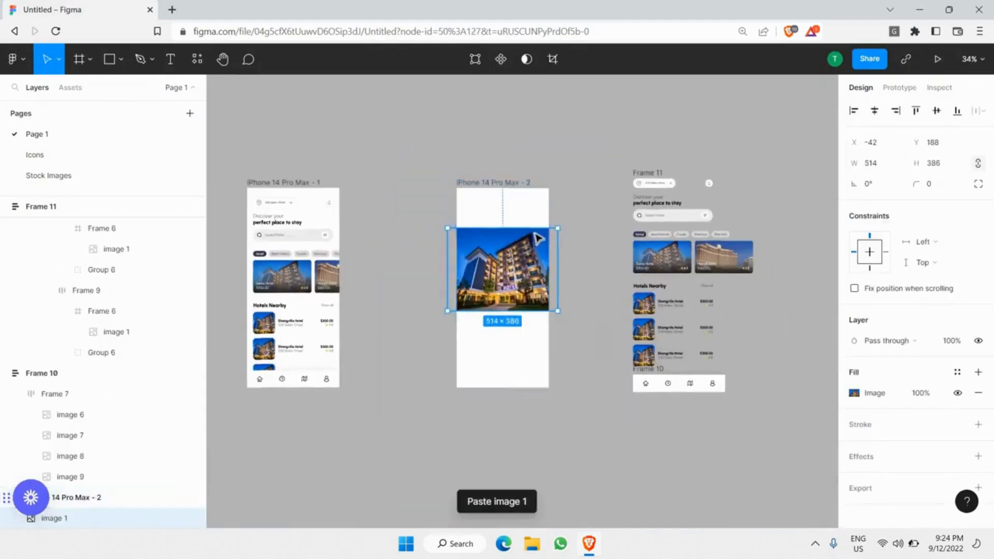
{"action": "scroll", "coordinate": [538, 232], "scroll_direction": "down", "scroll_amount": 2}
{"action": "scroll", "coordinate": [538, 222], "scroll_direction": "up", "scroll_amount": 3}
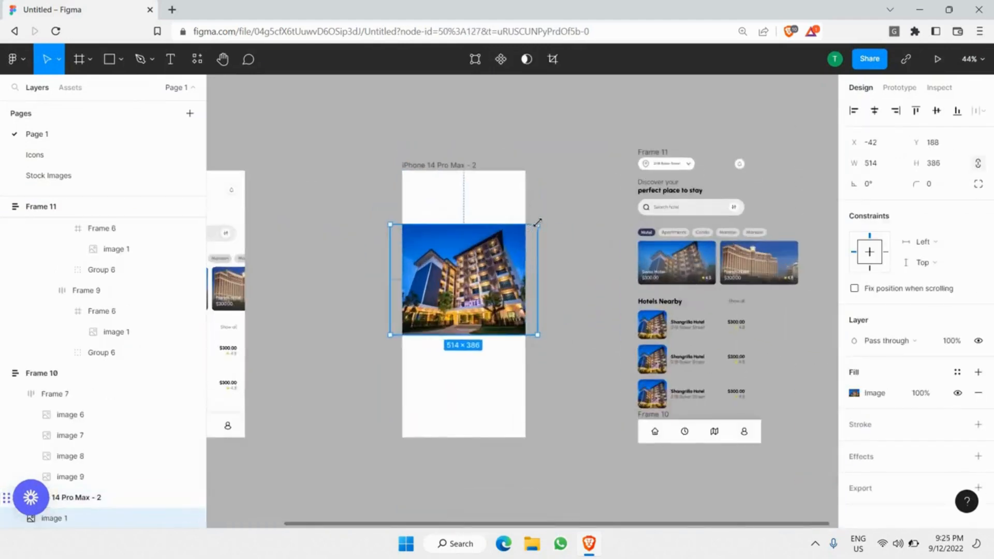
Enlarge the hotel photo proportionally and fit it against the frame's top edge so it extends past both sides.
{"action": "mouse_move", "coordinate": [556, 196]}
{"action": "left_mouse_down"}
{"action": "mouse_move", "coordinate": [570, 171]}
{"action": "mouse_move", "coordinate": [568, 202]}
{"action": "mouse_move", "coordinate": [553, 201]}
{"action": "left_mouse_up"}
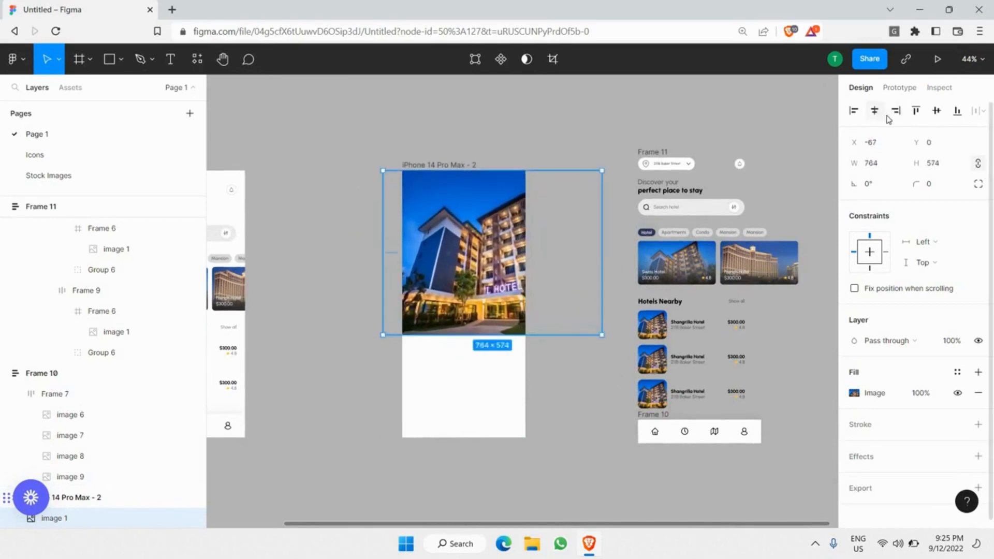
{"action": "left_click", "coordinate": [883, 116]}
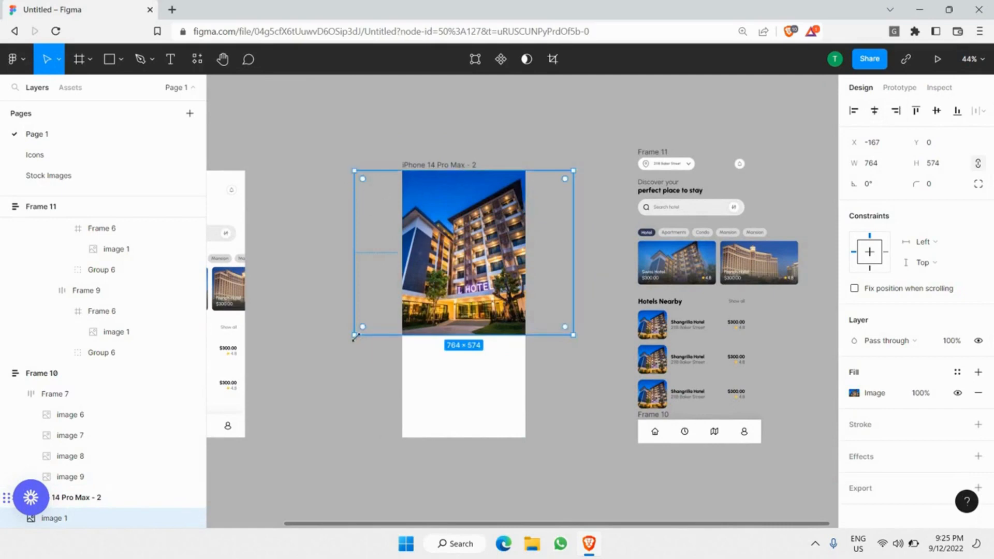
{"action": "left_click_drag", "start_coordinate": [370, 321], "coordinate": [401, 299]}
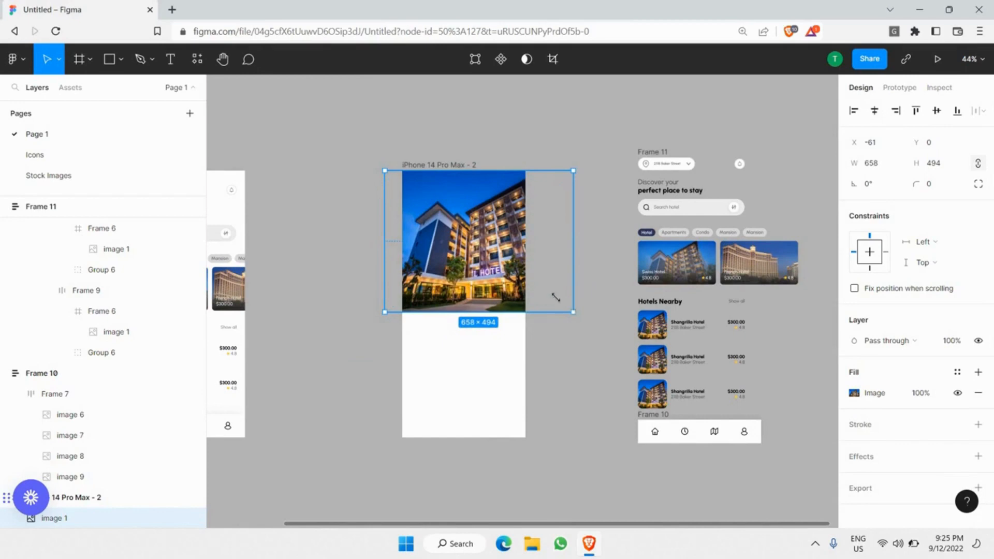
{"action": "left_click_drag", "start_coordinate": [556, 297], "coordinate": [548, 293]}
{"action": "left_click", "coordinate": [576, 296]}
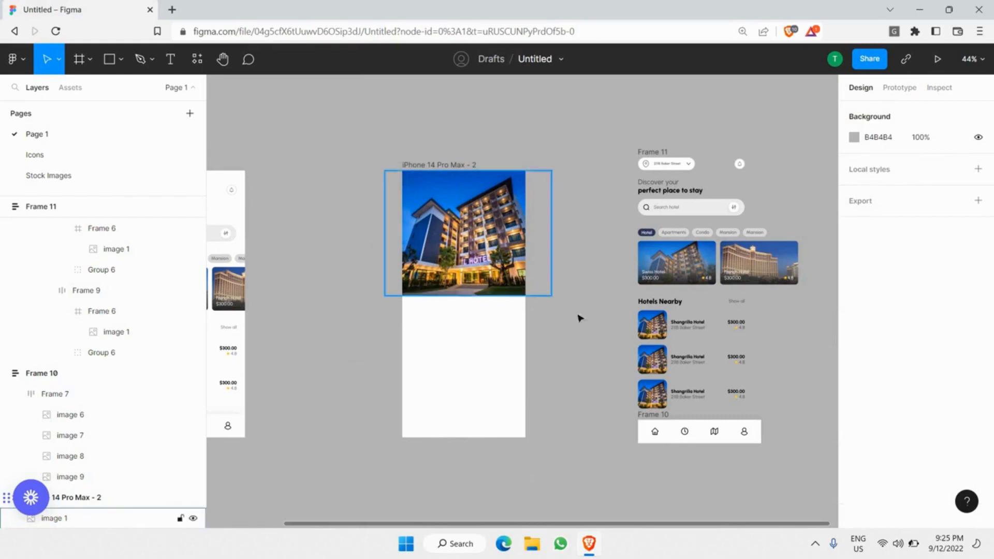
Draw a rectangle of about 430 × 560 across the frame, from the photo's lower part down to the frame's bottom edge.
{"action": "left_click", "coordinate": [109, 59]}
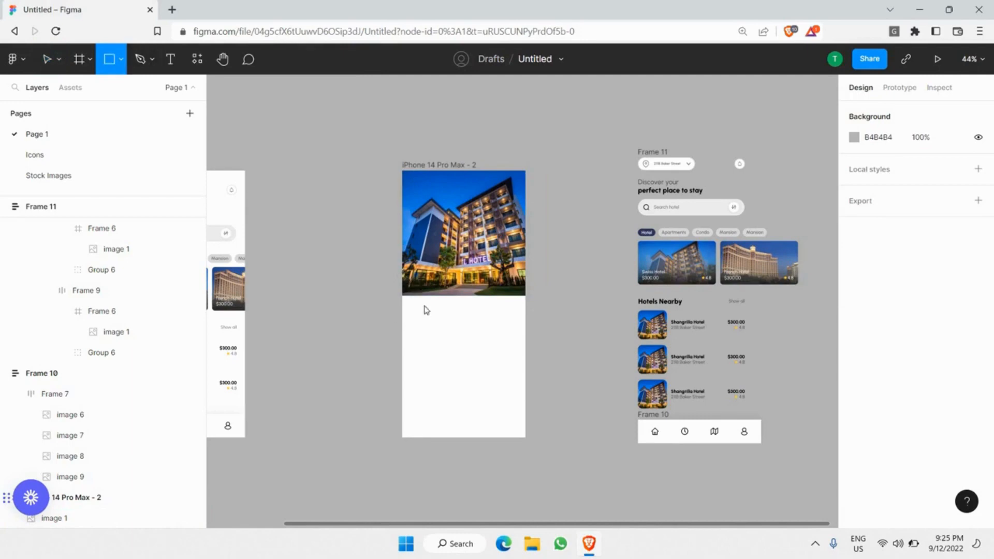
{"action": "left_click_drag", "start_coordinate": [403, 275], "coordinate": [525, 437]}
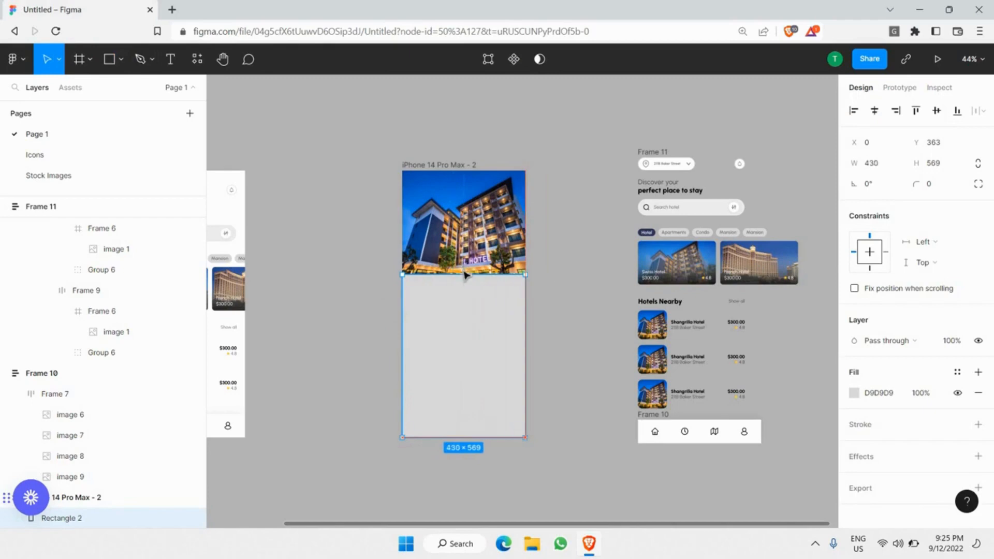
{"action": "mouse_move", "coordinate": [464, 275]}
{"action": "left_mouse_down"}
{"action": "mouse_move", "coordinate": [463, 301]}
{"action": "mouse_move", "coordinate": [463, 278]}
{"action": "left_mouse_up"}
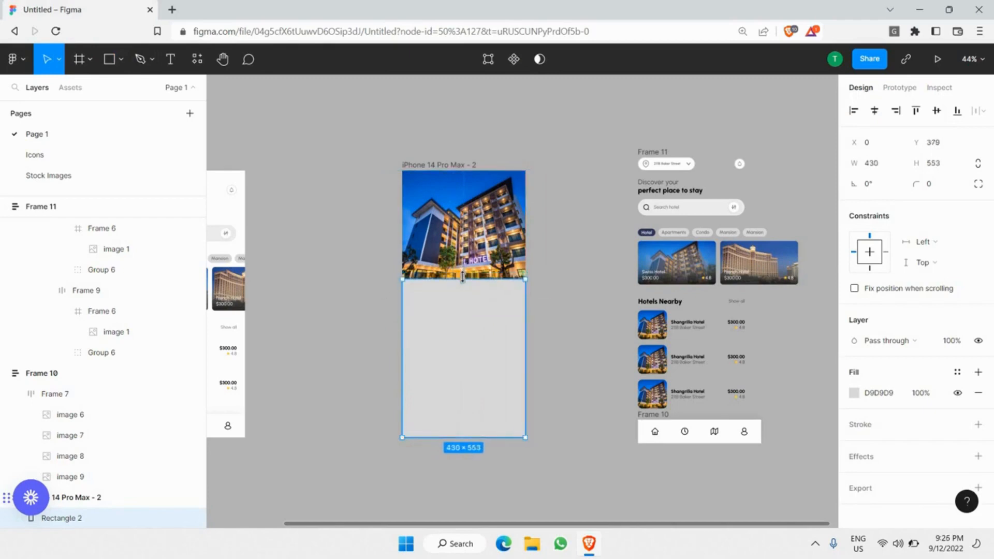
Set the rectangle's corner radius to 50.
{"action": "scroll", "coordinate": [454, 275], "scroll_direction": "up", "scroll_amount": 5, "text": "ctrl"}
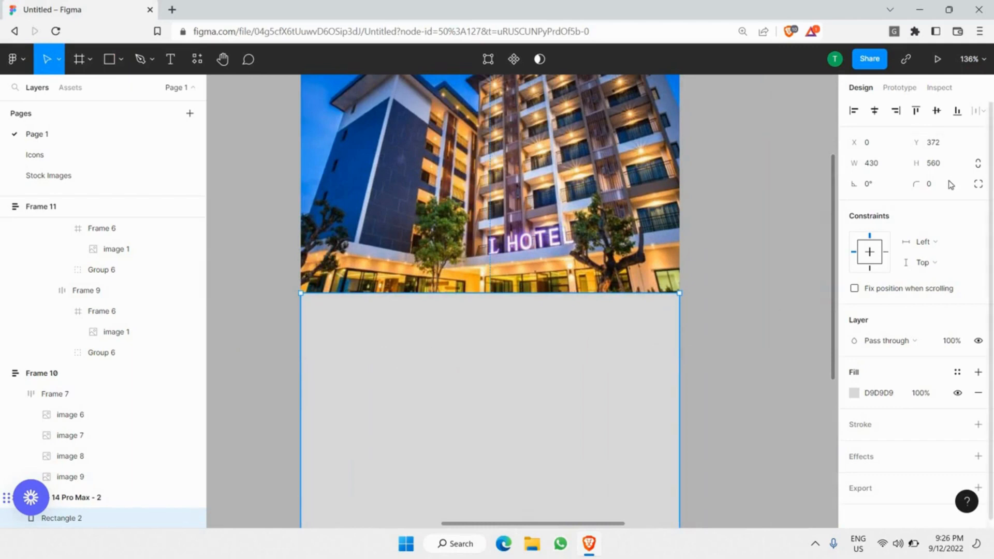
{"action": "type", "text": "0"}
{"action": "key", "text": "Return"}
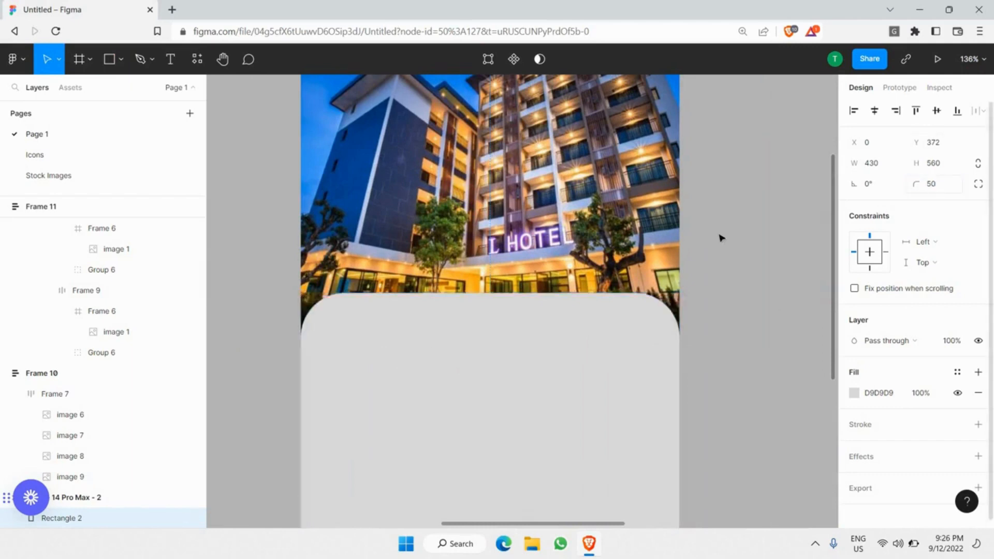
{"action": "left_click", "coordinate": [752, 216]}
{"action": "scroll", "coordinate": [751, 215], "scroll_direction": "down", "scroll_amount": 5}
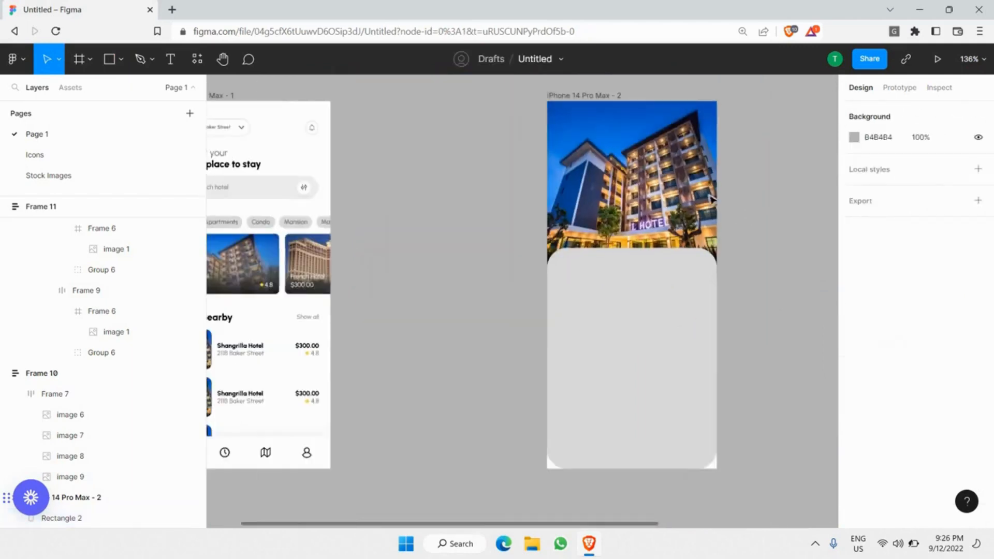
Shorten the rounded rectangle from its bottom edge to about 430 × 432, leaving a strip of the frame uncovered below it.
{"action": "scroll", "coordinate": [715, 244], "scroll_direction": "right", "scroll_amount": 3}
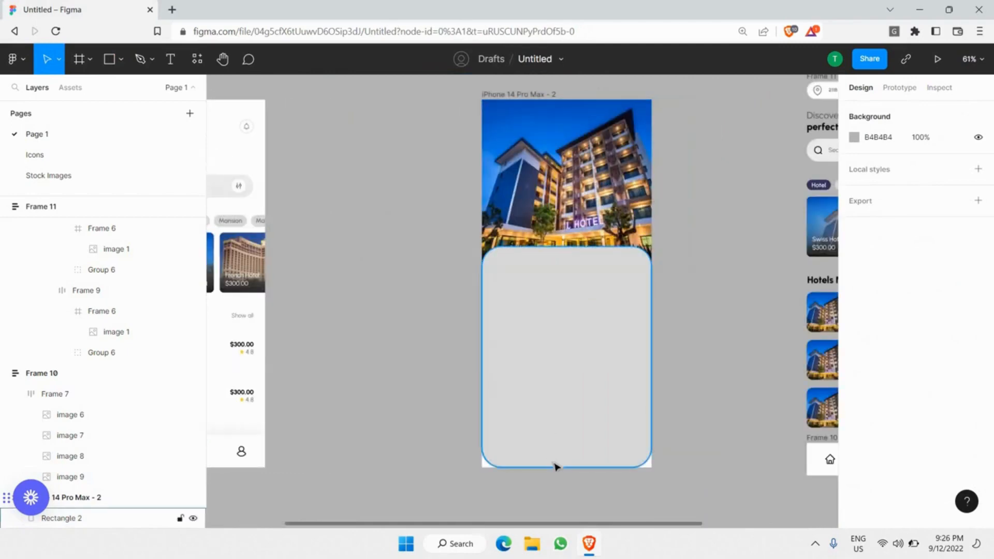
{"action": "left_click", "coordinate": [553, 465]}
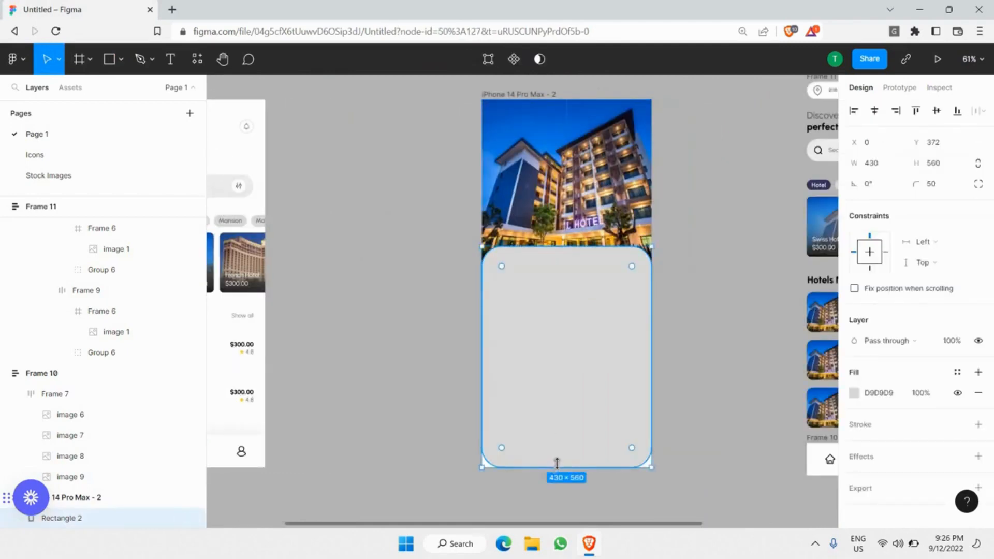
{"action": "left_click_drag", "start_coordinate": [557, 463], "coordinate": [555, 414]}
{"action": "left_click", "coordinate": [688, 258]}
{"action": "scroll", "coordinate": [686, 228], "scroll_direction": "down", "scroll_amount": 4}
{"action": "scroll", "coordinate": [686, 181], "scroll_direction": "up", "scroll_amount": 3}
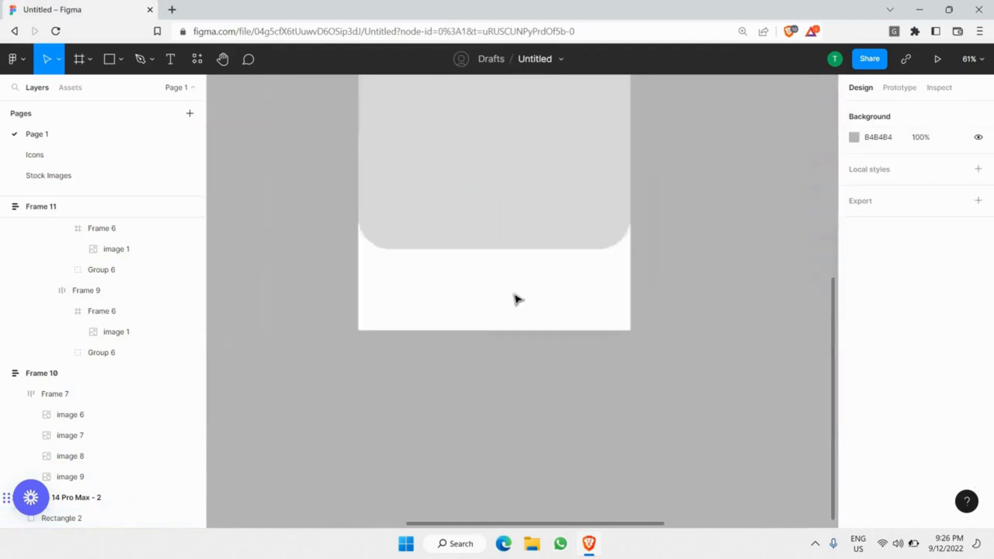
Set the fill of the iPhone 14 Pro Max - 2 frame to F5F5F5.
{"action": "scroll", "coordinate": [454, 298], "scroll_direction": "up", "scroll_amount": 3}
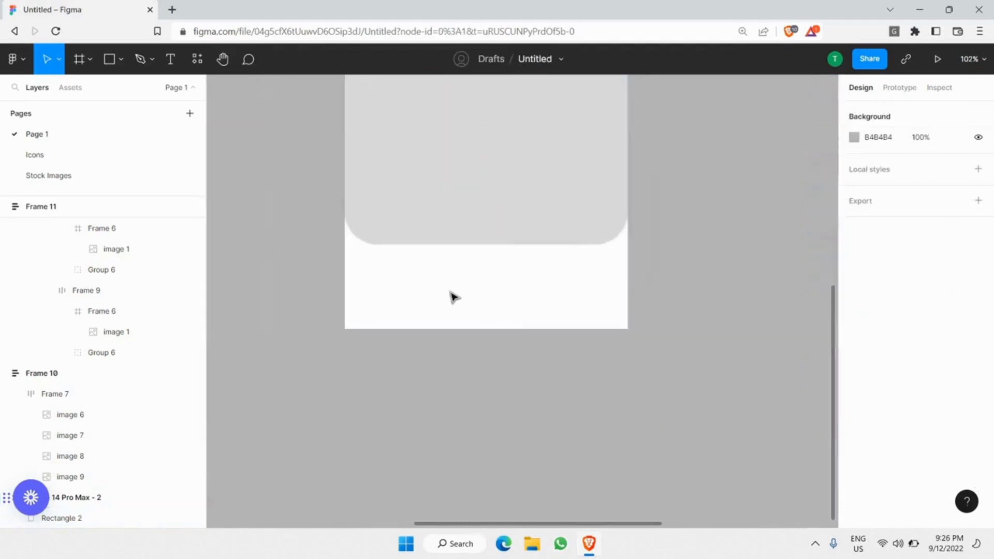
{"action": "left_click", "coordinate": [525, 306]}
{"action": "scroll", "coordinate": [914, 310], "scroll_direction": "down", "scroll_amount": 3}
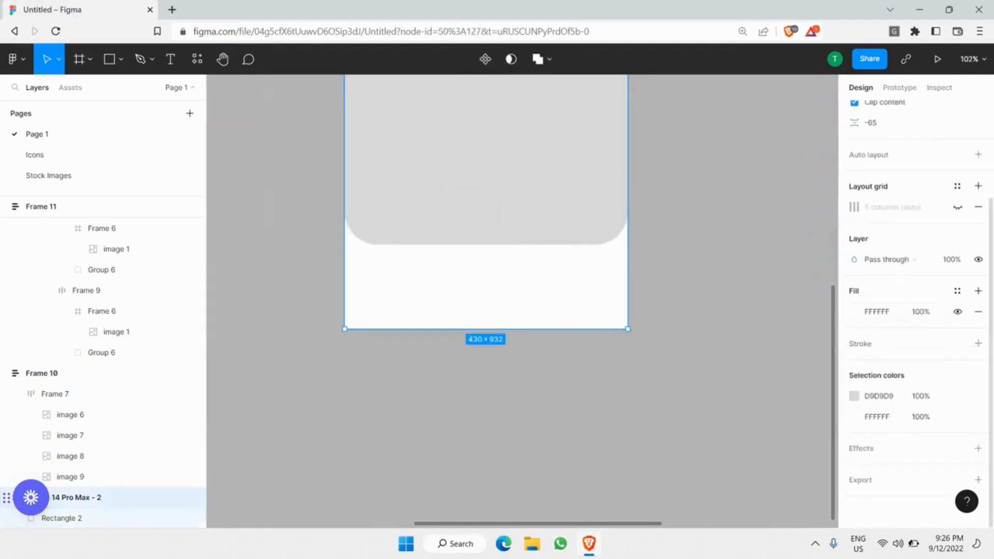
{"action": "left_click", "coordinate": [854, 312]}
{"action": "mouse_move", "coordinate": [684, 209]}
{"action": "left_mouse_down"}
{"action": "mouse_move", "coordinate": [672, 218]}
{"action": "mouse_move", "coordinate": [683, 224]}
{"action": "left_mouse_up"}
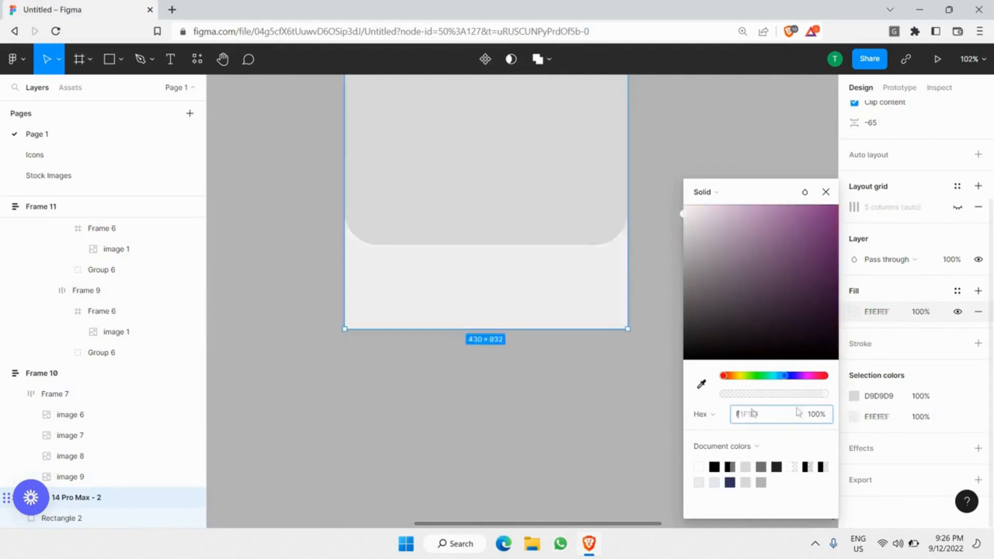
{"action": "left_click", "coordinate": [753, 413]}
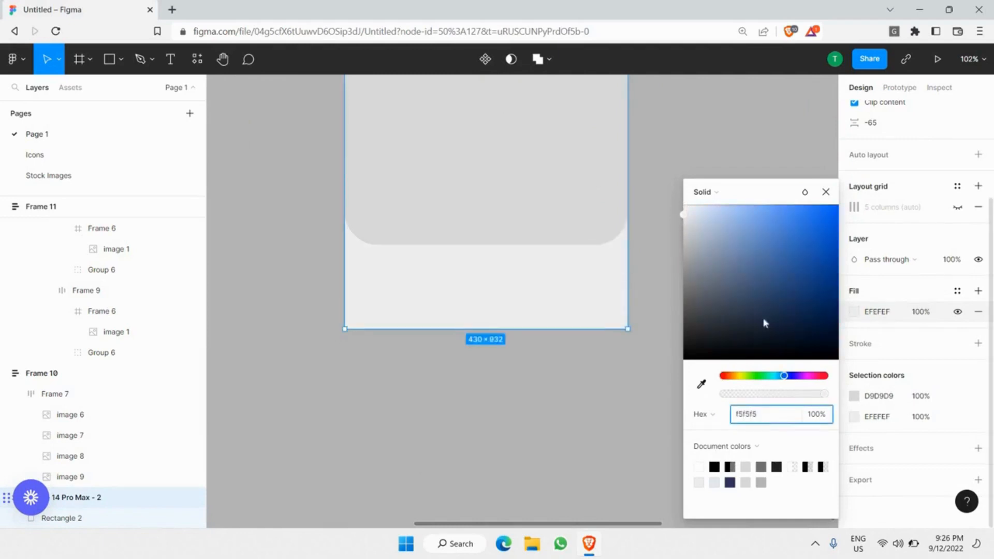
{"action": "type", "text": "f5f5f5"}
{"action": "key", "text": "Return"}
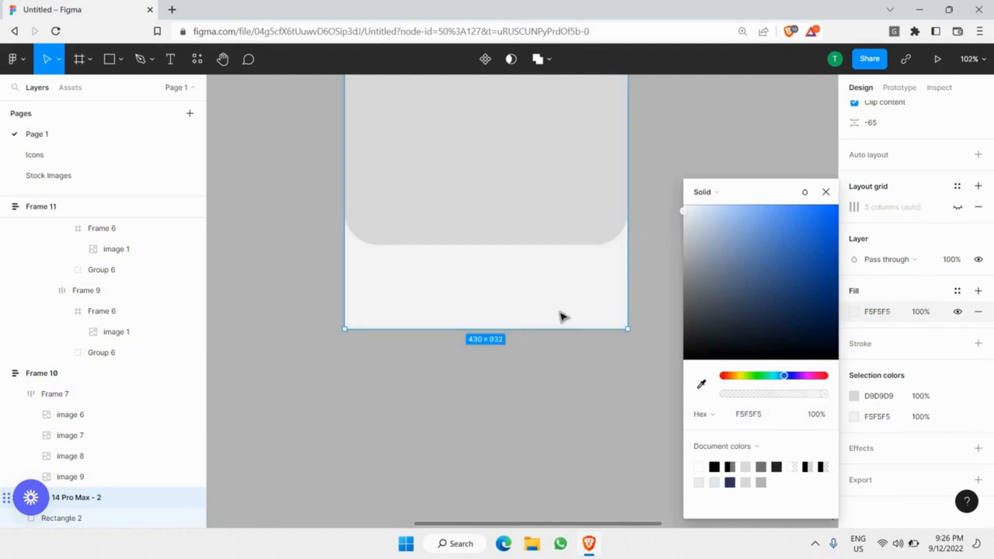
{"action": "key", "text": "Escape"}
{"action": "key", "text": "Escape"}
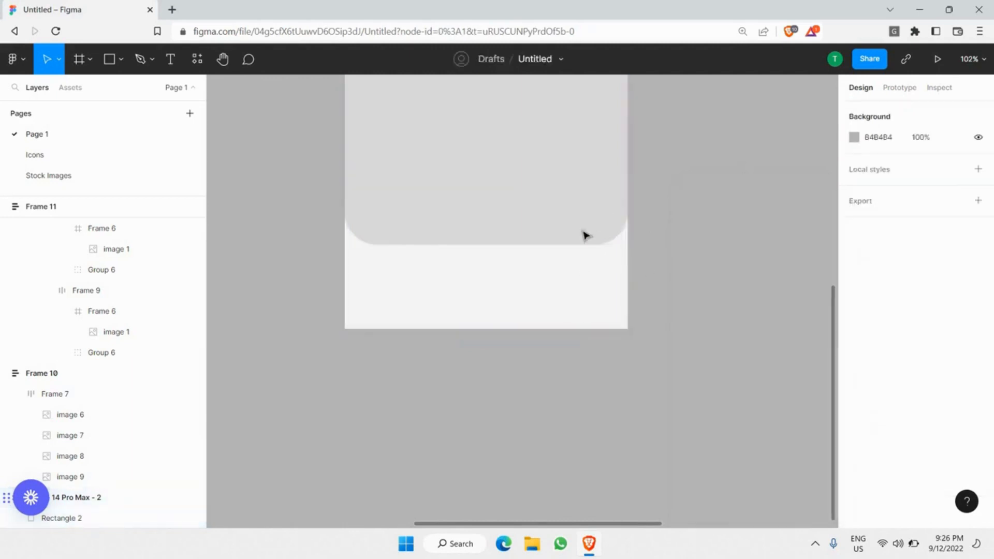
Set the rounded rectangle's fill to white, FFFFFF.
{"action": "scroll", "coordinate": [449, 286], "scroll_direction": "up", "scroll_amount": 5}
{"action": "left_click", "coordinate": [450, 290]}
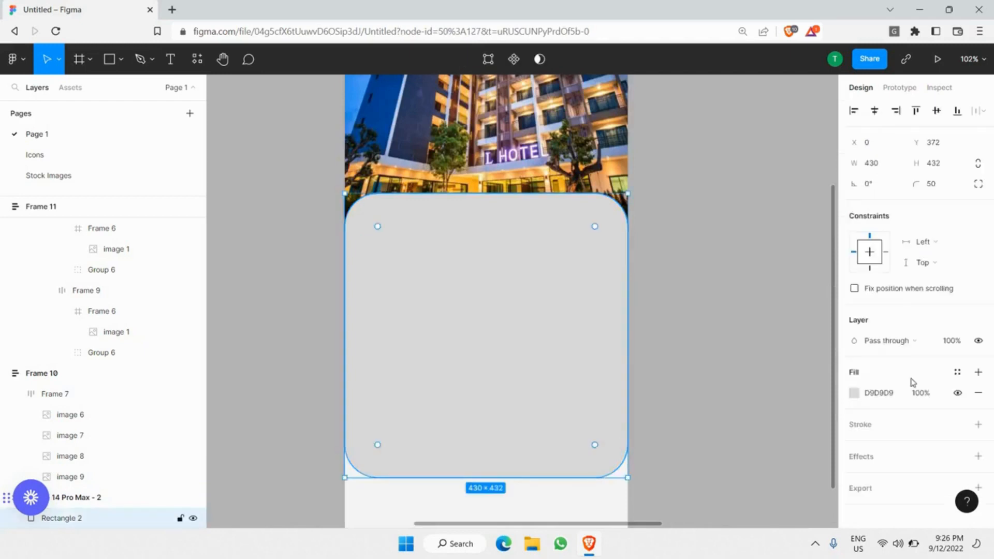
{"action": "left_click", "coordinate": [854, 392]}
{"action": "type", "text": "FFFFFF"}
{"action": "key", "text": "Return"}
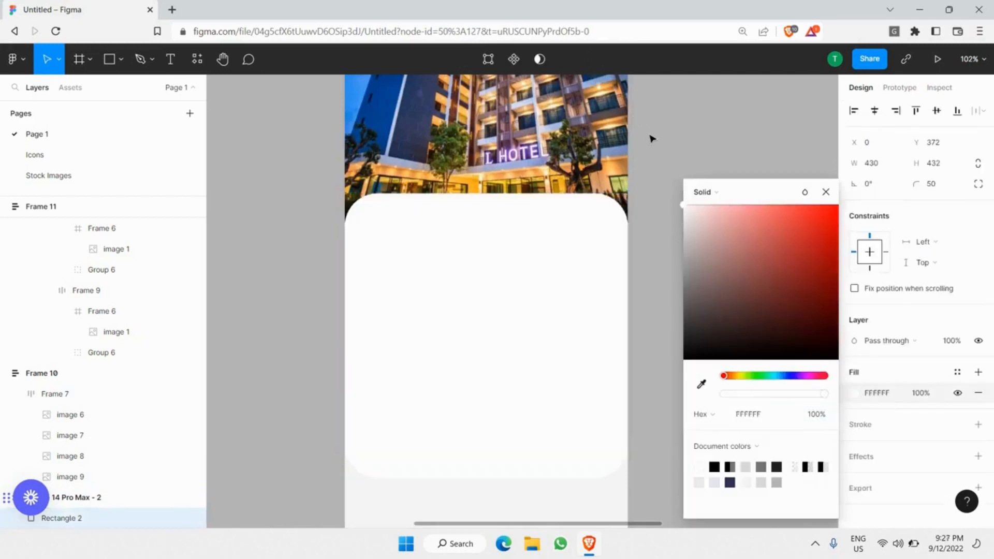
{"action": "key", "text": "Escape"}
{"action": "key", "text": "Escape"}
Darken the fill of the iPhone 14 Pro Max - 2 frame to EFEFEF.
{"action": "scroll", "coordinate": [346, 164], "scroll_direction": "down", "scroll_amount": 2}
{"action": "scroll", "coordinate": [346, 164], "scroll_direction": "down", "scroll_amount": 3}
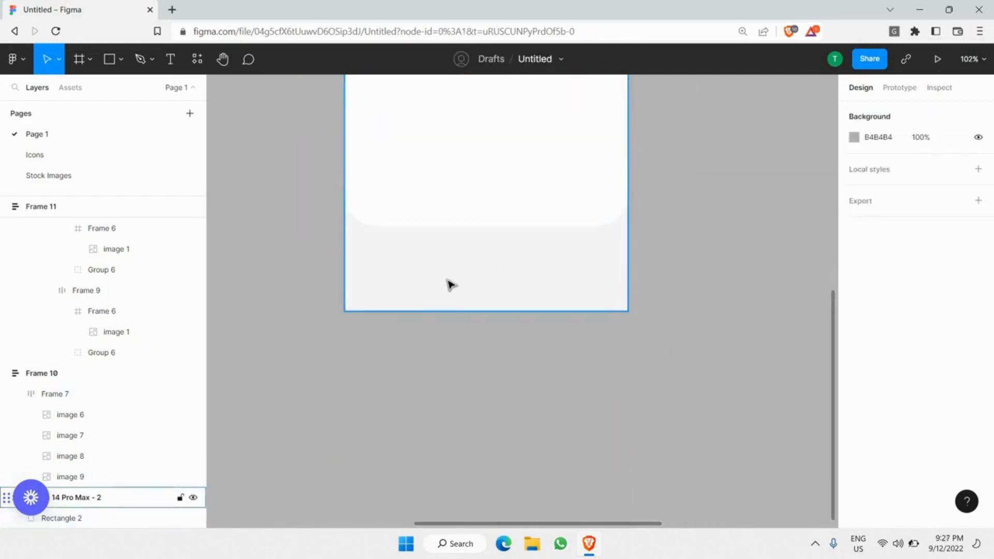
{"action": "scroll", "coordinate": [468, 277], "scroll_direction": "up", "scroll_amount": 3}
{"action": "left_click", "coordinate": [597, 285]}
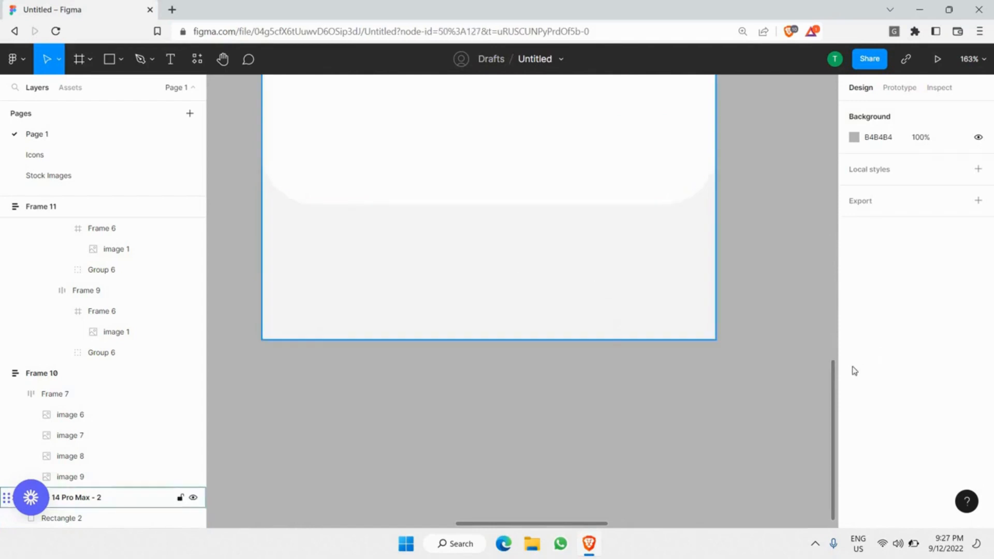
{"action": "left_click", "coordinate": [854, 435]}
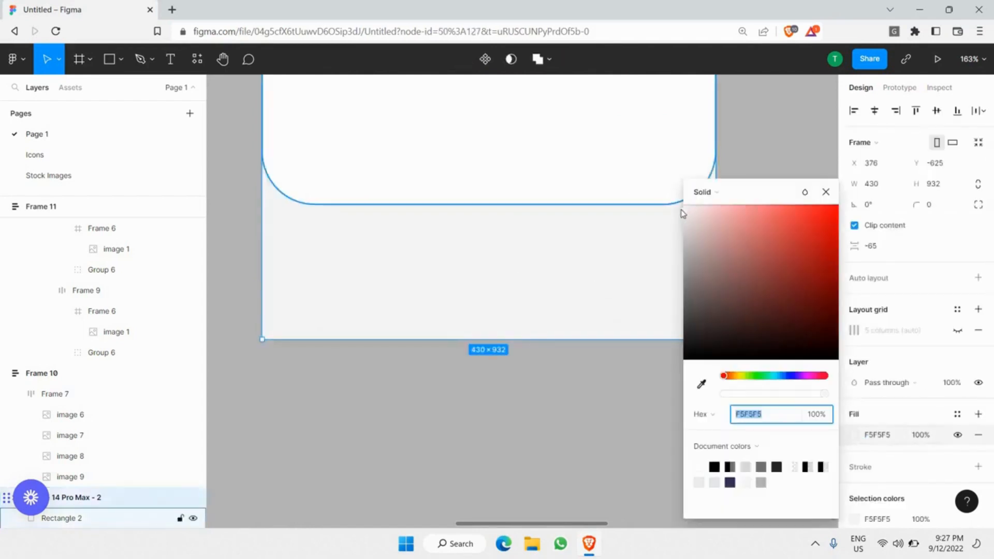
{"action": "left_click", "coordinate": [682, 214]}
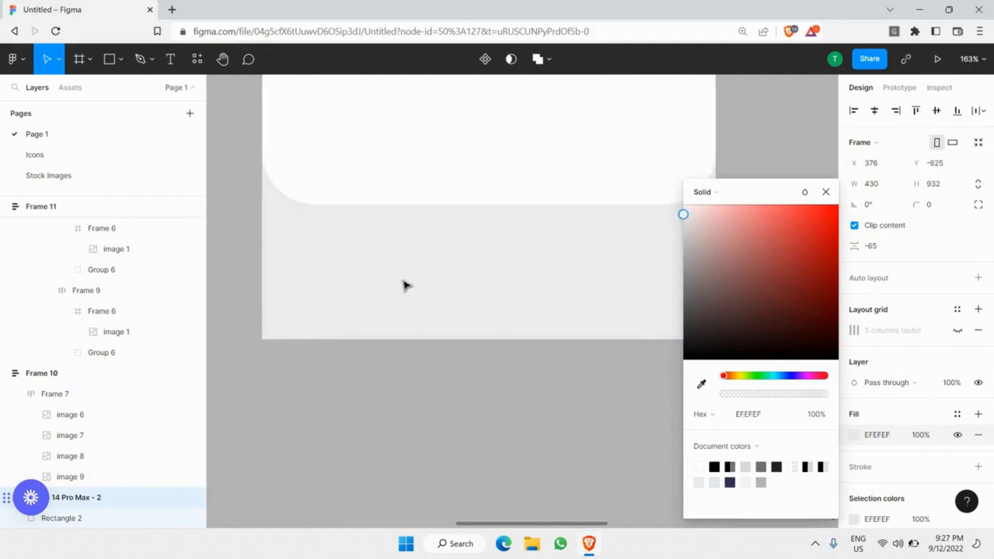
{"action": "left_click", "coordinate": [314, 400]}
{"action": "scroll", "coordinate": [342, 317], "scroll_direction": "down", "scroll_amount": 5}
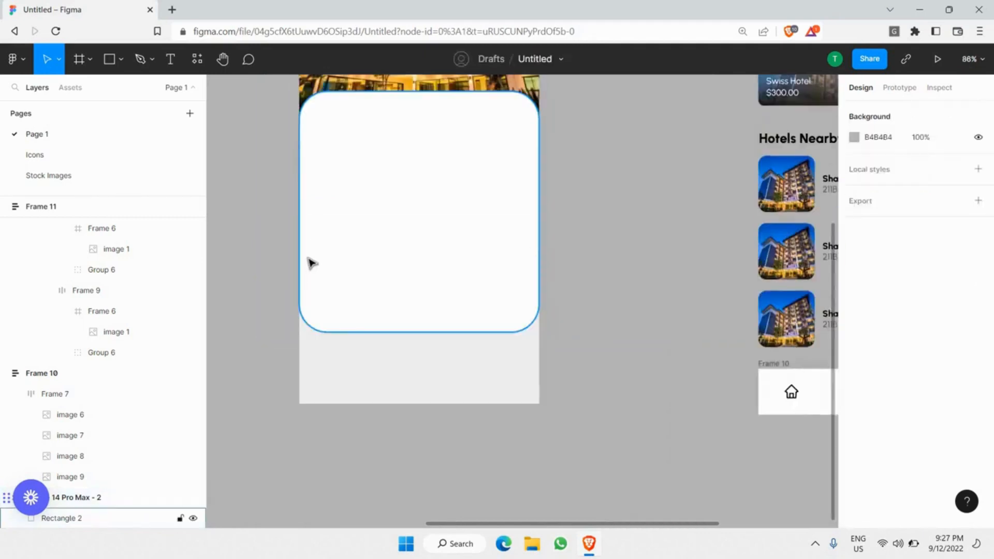
Add a text box of about 241 × 45 reading "Swiss Hotel" near the white card's upper-left corner.
{"action": "scroll", "coordinate": [309, 262], "scroll_direction": "up", "scroll_amount": 2}
{"action": "scroll", "coordinate": [445, 188], "scroll_direction": "up", "scroll_amount": 3}
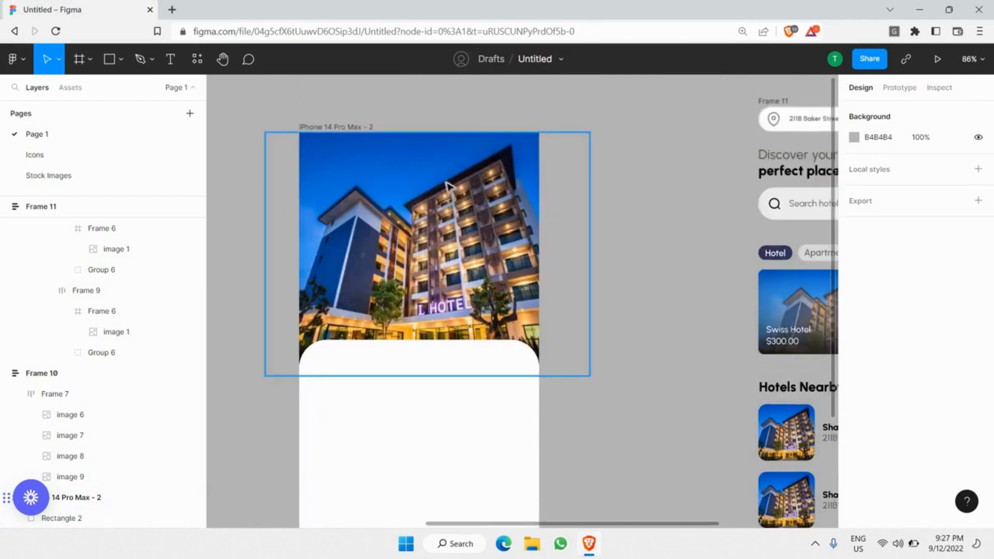
{"action": "scroll", "coordinate": [439, 196], "scroll_direction": "down", "scroll_amount": 1}
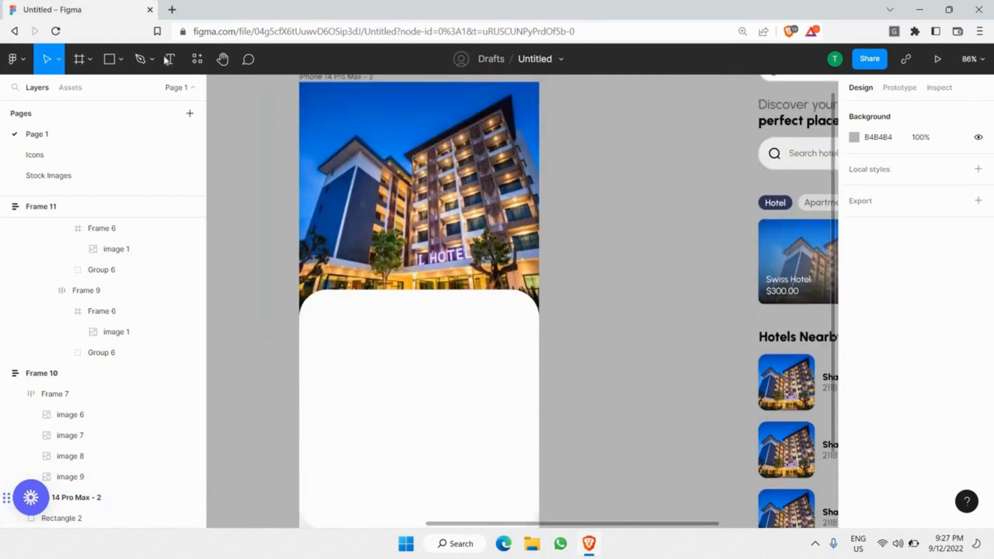
{"action": "key", "text": "t"}
{"action": "scroll", "coordinate": [395, 325], "scroll_direction": "up", "scroll_amount": 3}
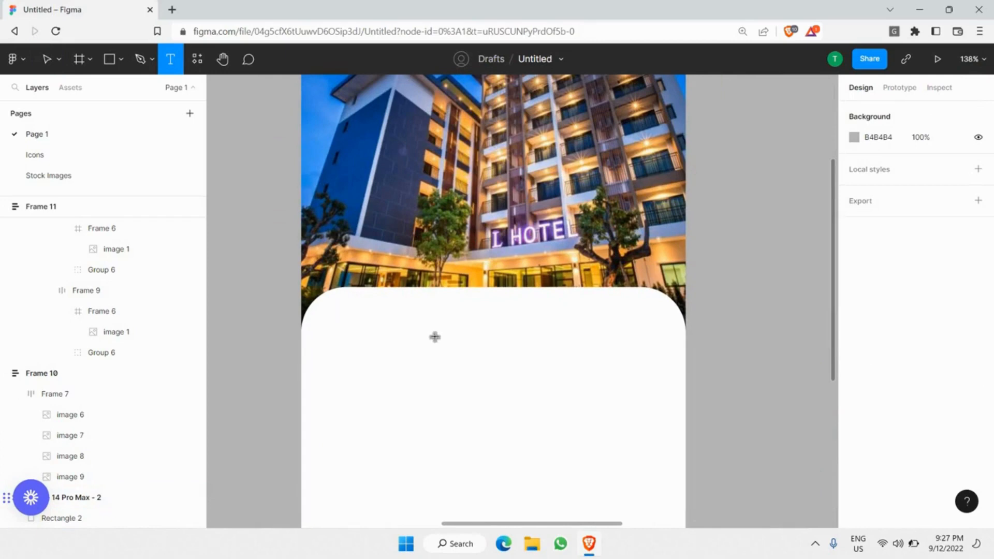
{"action": "left_click_drag", "start_coordinate": [513, 356], "coordinate": [337, 309]}
{"action": "scroll", "coordinate": [544, 353], "scroll_direction": "down", "scroll_amount": 2}
{"action": "type", "text": "Swiss Hotel"}
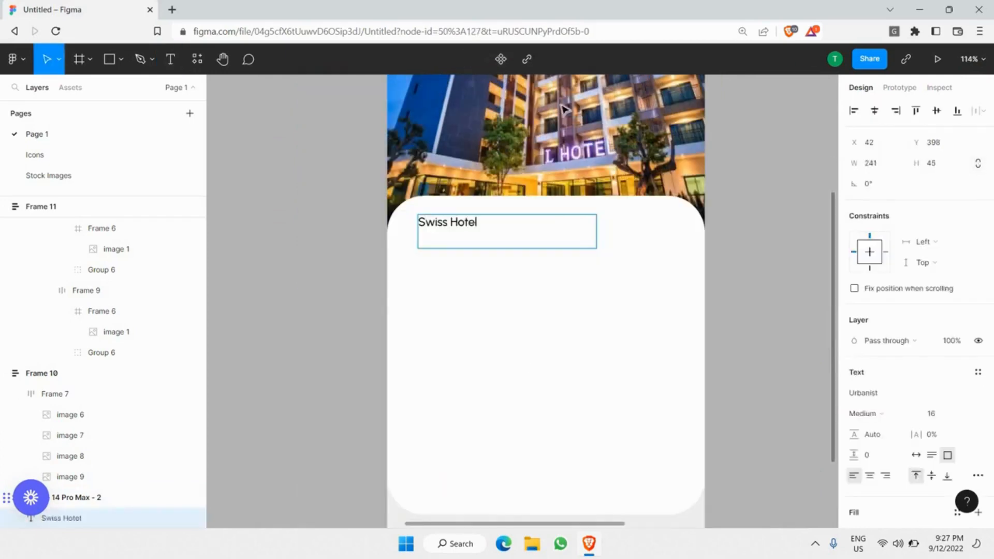
Set the font weight of the "Swiss Hotel" text to ExtraBold.
{"action": "scroll", "coordinate": [343, 233], "scroll_direction": "right", "scroll_amount": 5}
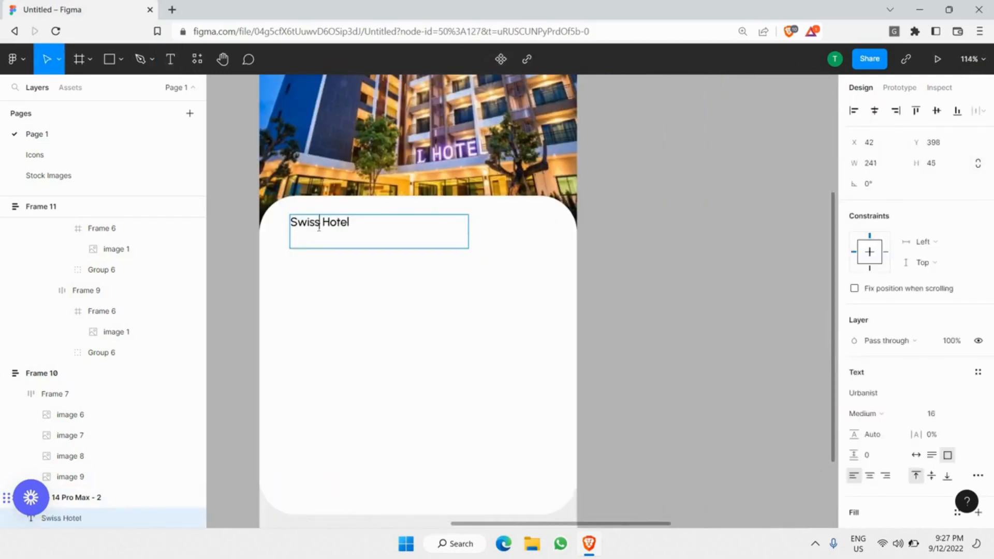
{"action": "triple_click", "coordinate": [319, 227]}
{"action": "scroll", "coordinate": [893, 274], "scroll_direction": "down", "scroll_amount": 3}
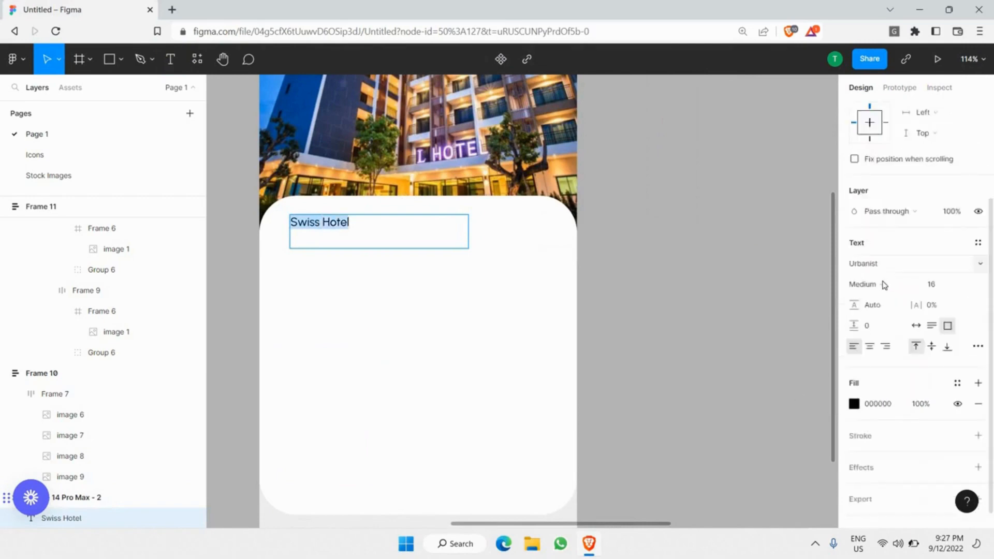
{"action": "left_click", "coordinate": [880, 284]}
{"action": "left_click", "coordinate": [883, 319]}
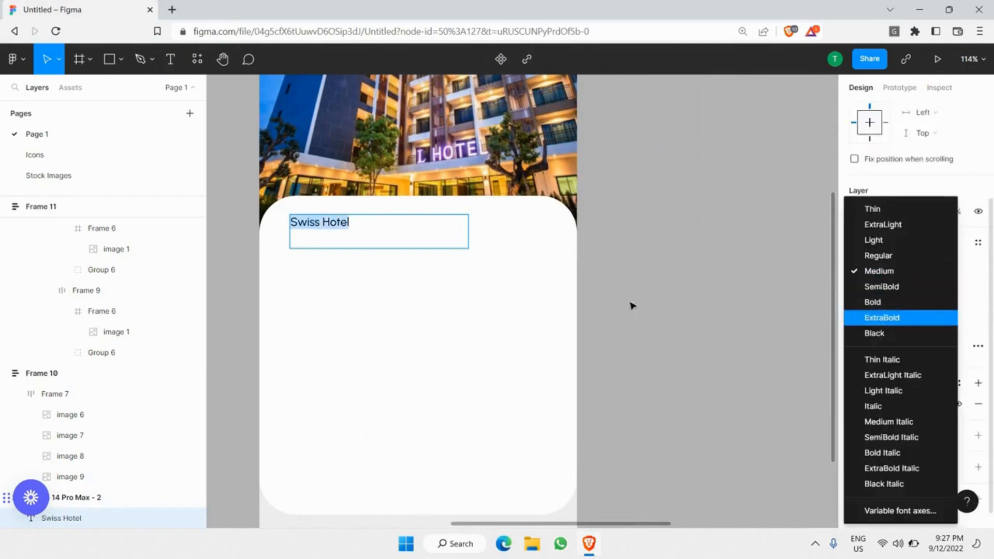
Set the font size of the "Swiss Hotel" title to 26 and reduce its text box to about 241 × 26.
{"action": "left_click", "coordinate": [251, 221]}
{"action": "double_click", "coordinate": [325, 228]}
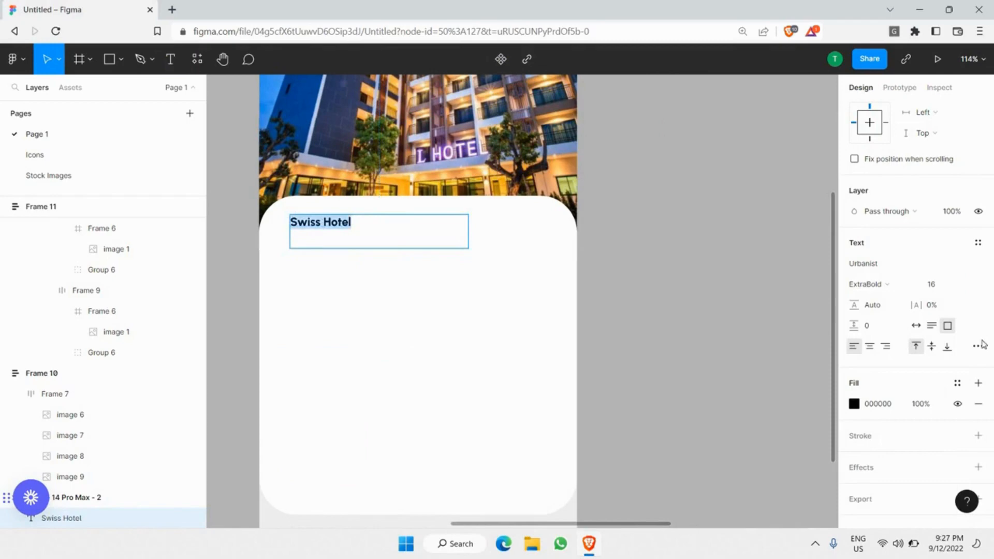
{"action": "left_click", "coordinate": [966, 286]}
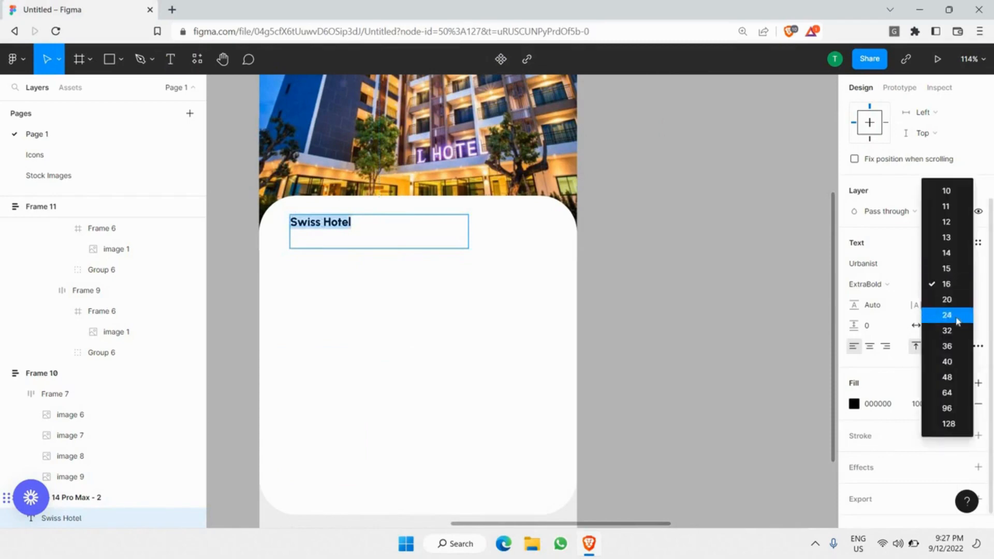
{"action": "left_click", "coordinate": [957, 318]}
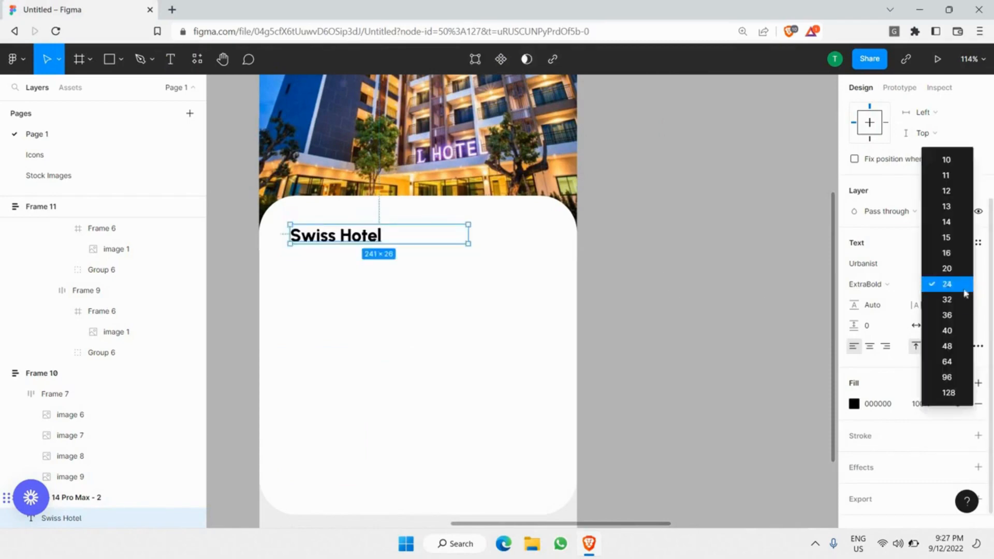
{"action": "left_click", "coordinate": [957, 288]}
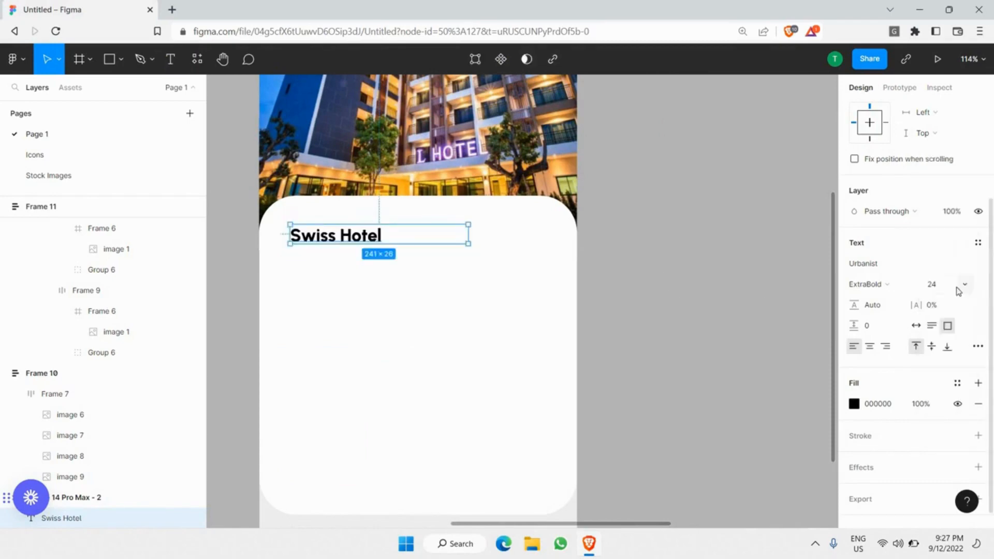
{"action": "left_click", "coordinate": [972, 285]}
{"action": "type", "text": "26"}
{"action": "key", "text": "Return"}
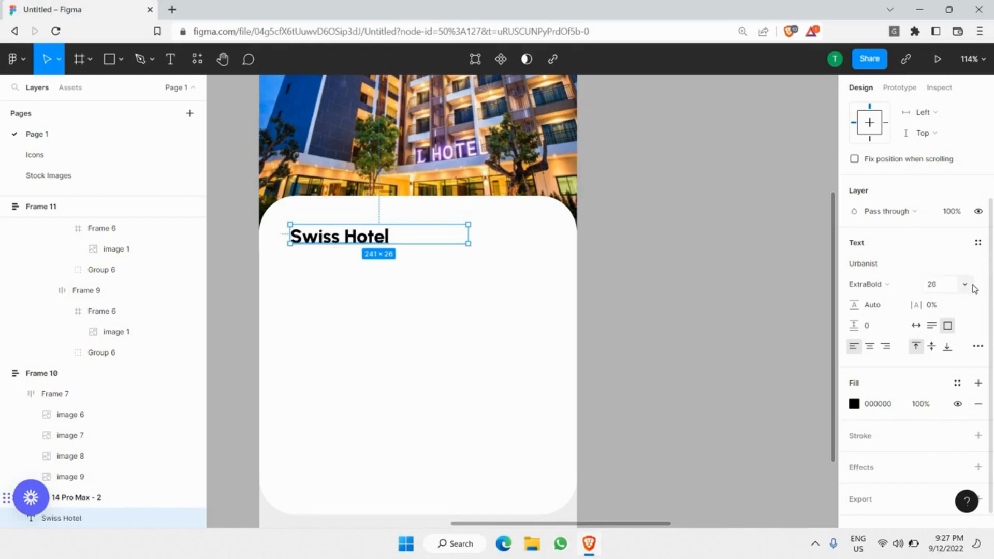
Duplicate the "Swiss Hotel" title just below it and replace the copy's content with the street address copied from the first Shangrilla Hotel entry.
{"action": "mouse_move", "coordinate": [312, 244]}
{"action": "left_mouse_down"}
{"action": "mouse_move", "coordinate": [322, 266]}
{"action": "mouse_move", "coordinate": [332, 251]}
{"action": "left_mouse_up"}
{"action": "scroll", "coordinate": [332, 250], "scroll_direction": "down", "scroll_amount": 4}
{"action": "scroll", "coordinate": [333, 251], "scroll_direction": "left", "scroll_amount": 8}
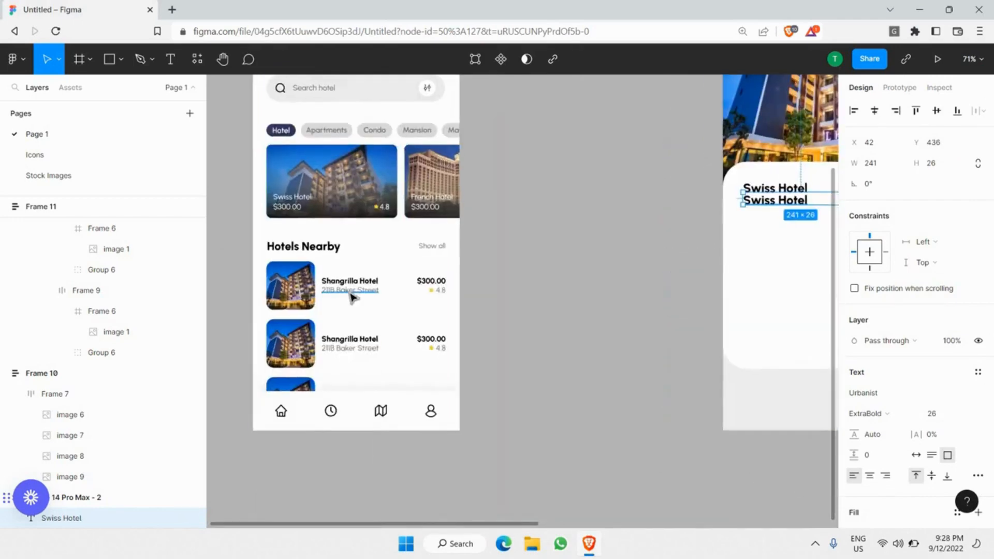
{"action": "double_click", "coordinate": [351, 297]}
{"action": "scroll", "coordinate": [419, 250], "scroll_direction": "down", "scroll_amount": 2}
{"action": "scroll", "coordinate": [418, 250], "scroll_direction": "down", "scroll_amount": 3}
{"action": "scroll", "coordinate": [363, 238], "scroll_direction": "right", "scroll_amount": 4}
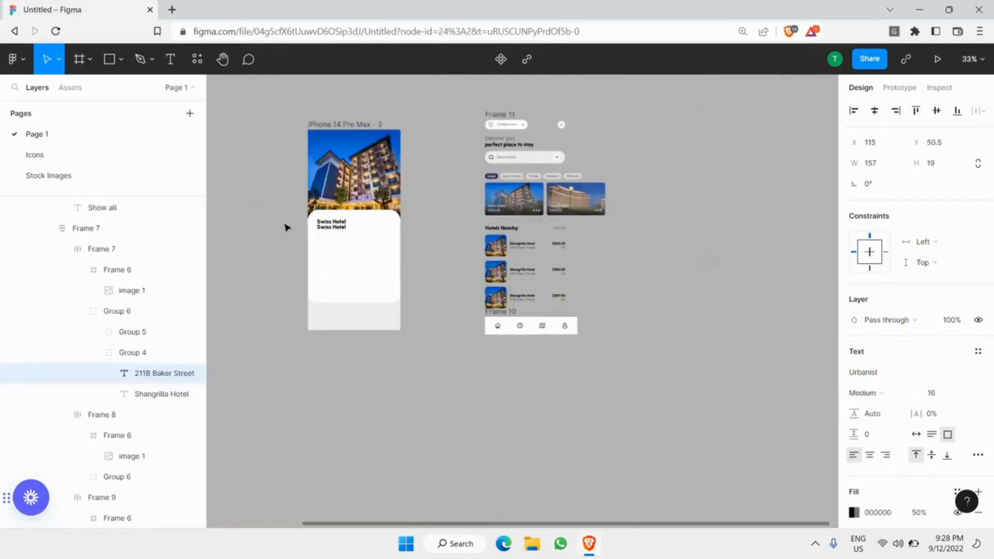
{"action": "scroll", "coordinate": [301, 226], "scroll_direction": "up", "scroll_amount": 6}
{"action": "double_click", "coordinate": [414, 231]}
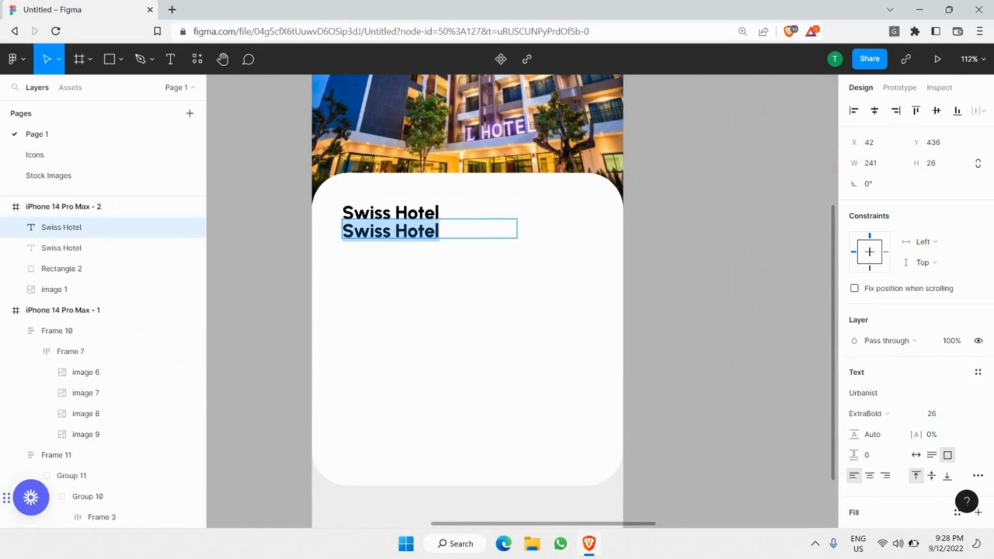
{"action": "type", "text": "211B Baker Street"}
{"action": "key", "text": "Escape"}
{"action": "scroll", "coordinate": [441, 240], "scroll_direction": "up", "scroll_amount": 3}
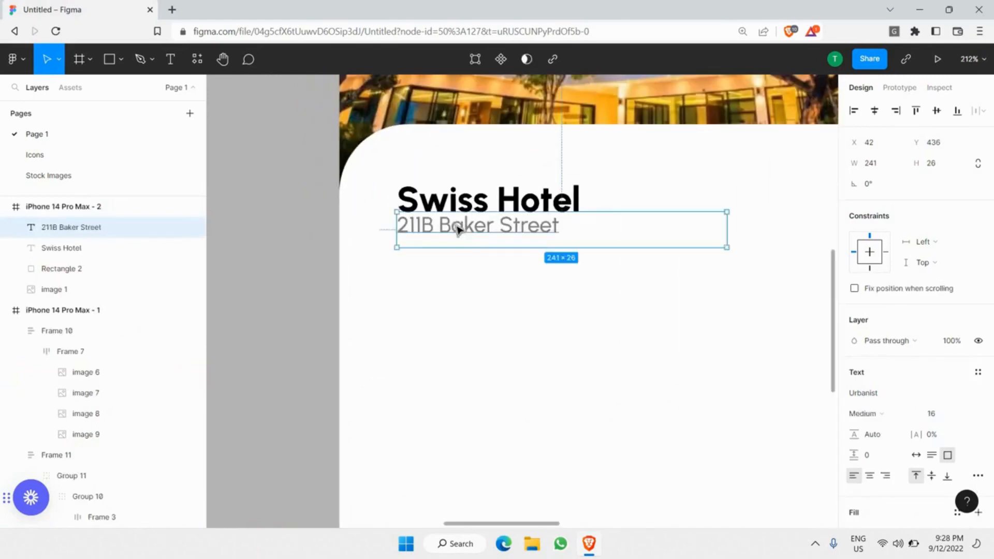
{"action": "left_click_drag", "start_coordinate": [462, 235], "coordinate": [464, 243]}
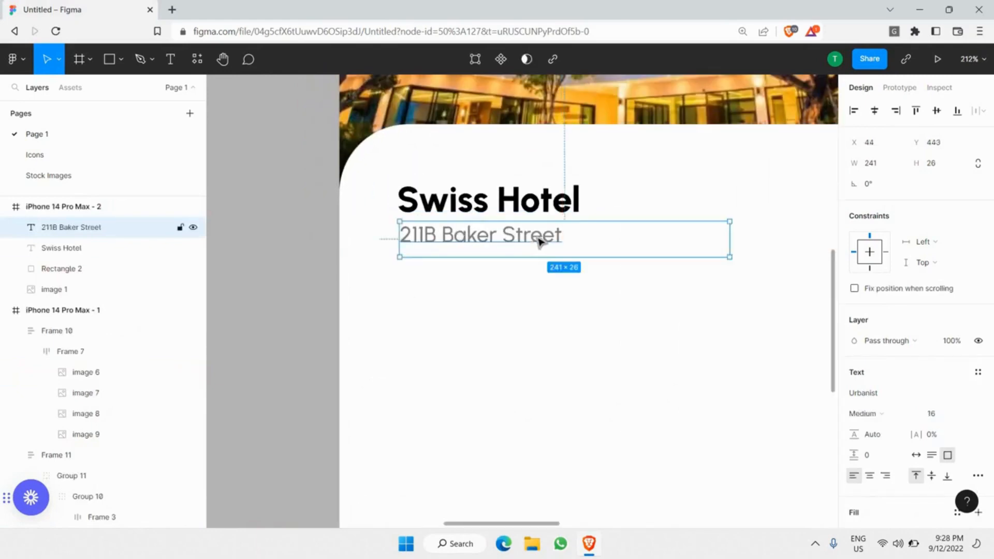
Append ", London, England" to the address text and widen its box to about 257 so it fits on one line.
{"action": "double_click", "coordinate": [575, 239]}
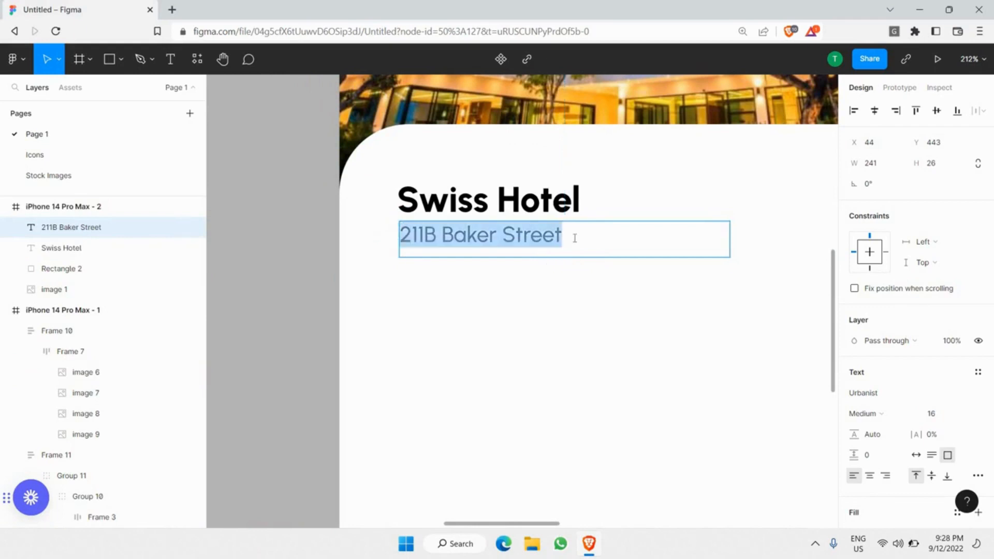
{"action": "left_click", "coordinate": [575, 238]}
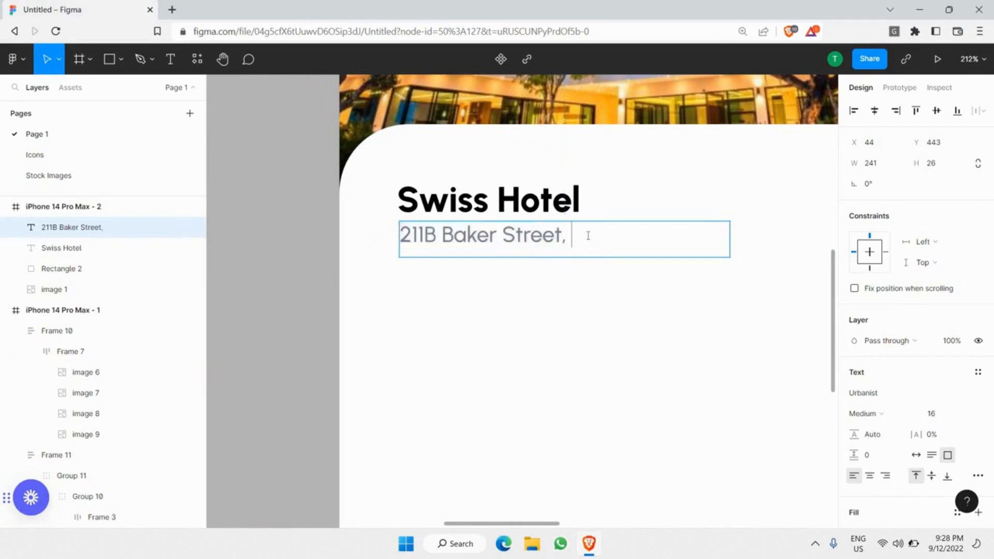
{"action": "type", "text": ", London, Nel"}
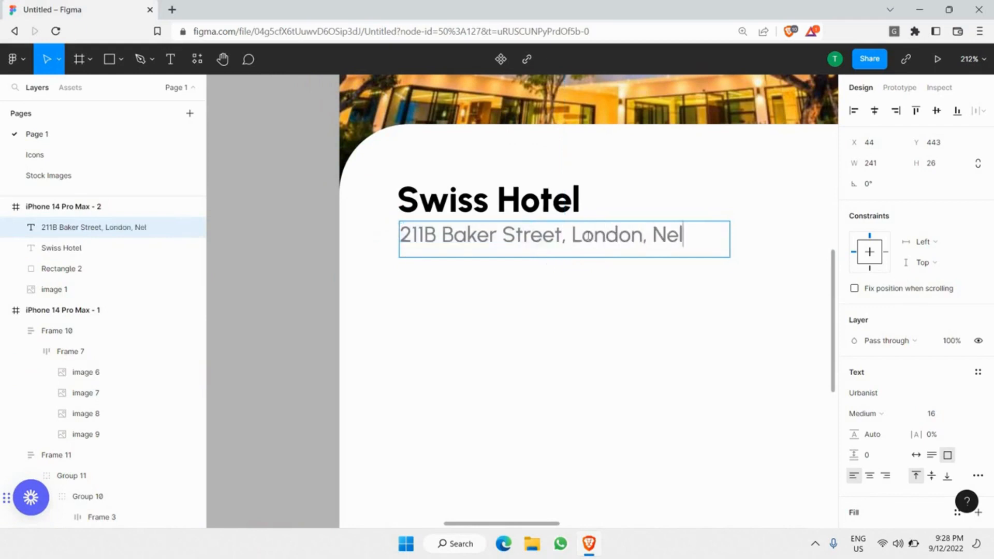
{"action": "key", "text": "BackSpace"}
{"action": "key", "text": "BackSpace"}
{"action": "key", "text": "BackSpace"}
{"action": "type", "text": "England"}
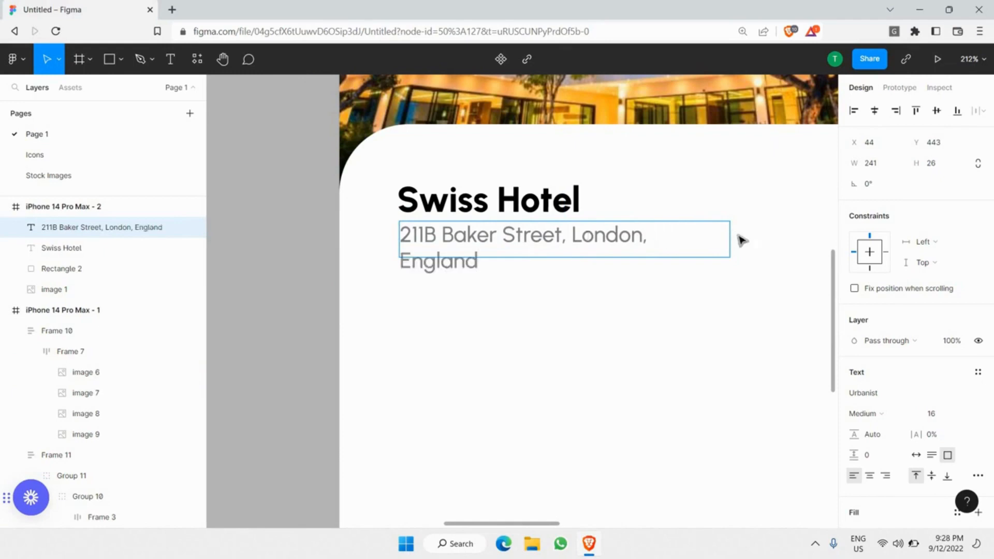
{"action": "key", "text": "Escape"}
{"action": "left_click_drag", "start_coordinate": [764, 239], "coordinate": [750, 238]}
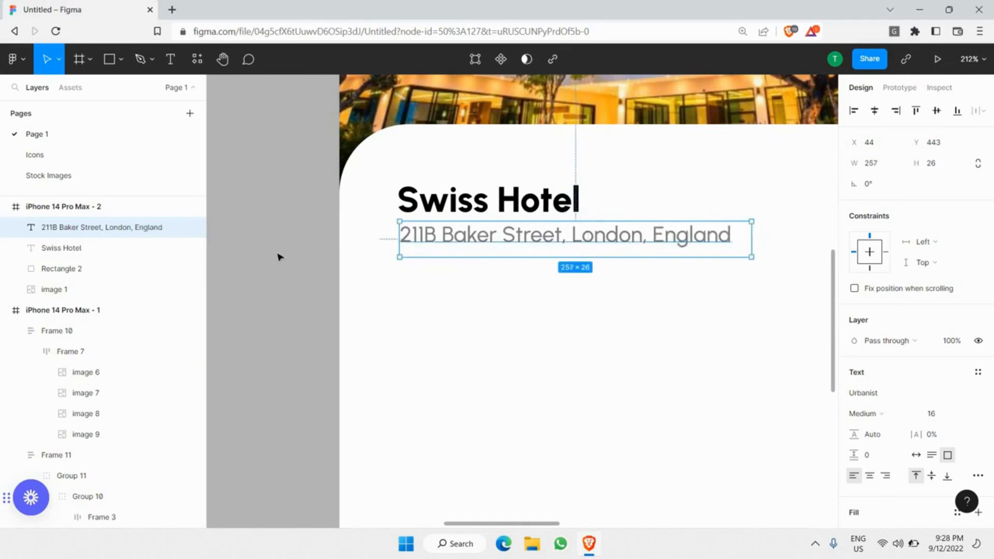
{"action": "left_click", "coordinate": [311, 264]}
Shift the title and address texts together slightly toward the card's left edge, with the title at about X 34.
{"action": "scroll", "coordinate": [290, 249], "scroll_direction": "down", "scroll_amount": 5}
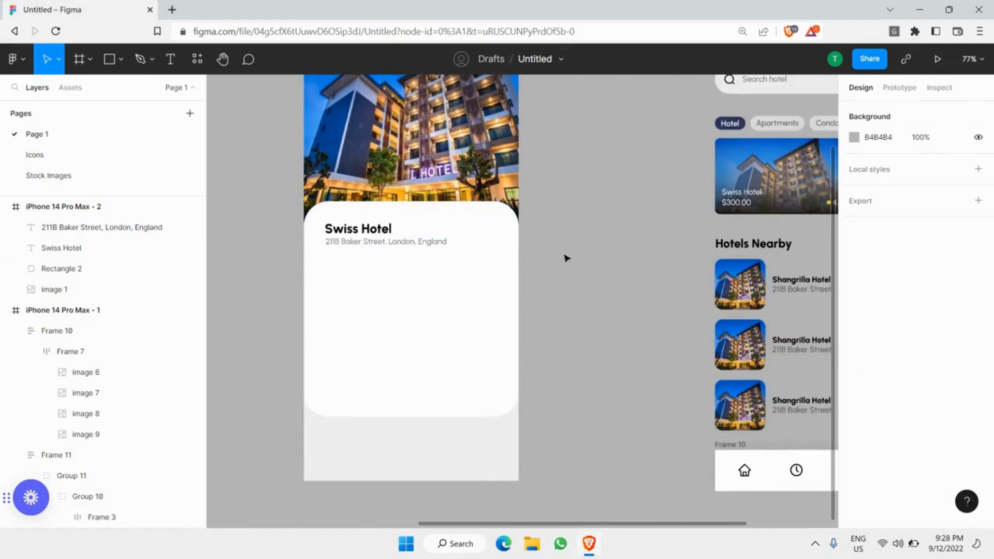
{"action": "scroll", "coordinate": [334, 217], "scroll_direction": "up", "scroll_amount": 4}
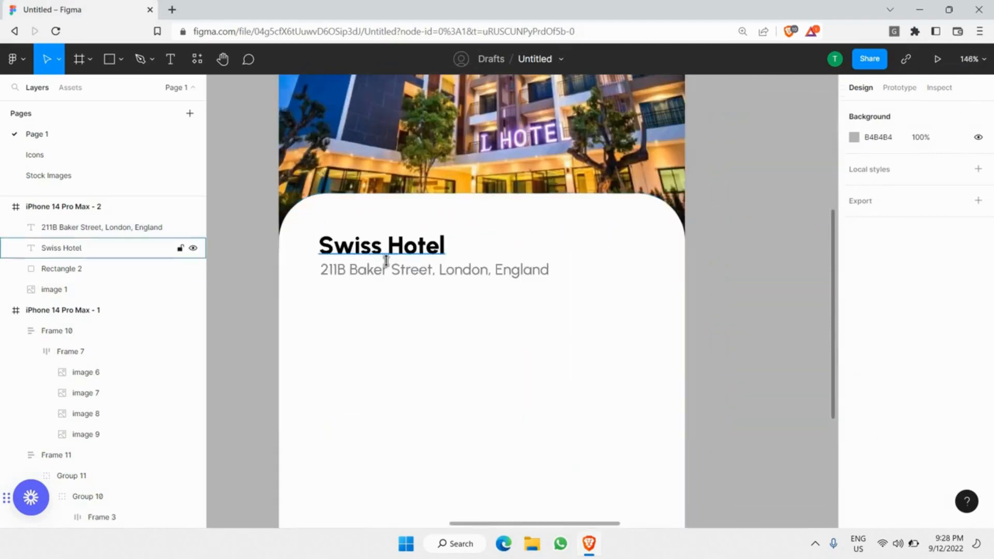
{"action": "left_click", "coordinate": [382, 250]}
{"action": "left_click", "coordinate": [388, 250], "text": "shift"}
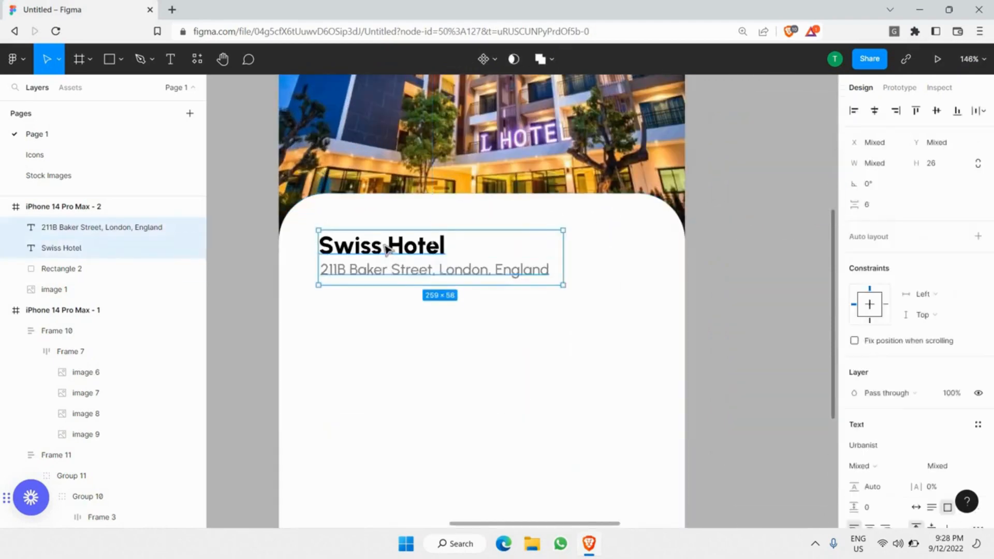
{"action": "scroll", "coordinate": [696, 197], "scroll_direction": "down", "scroll_amount": 4}
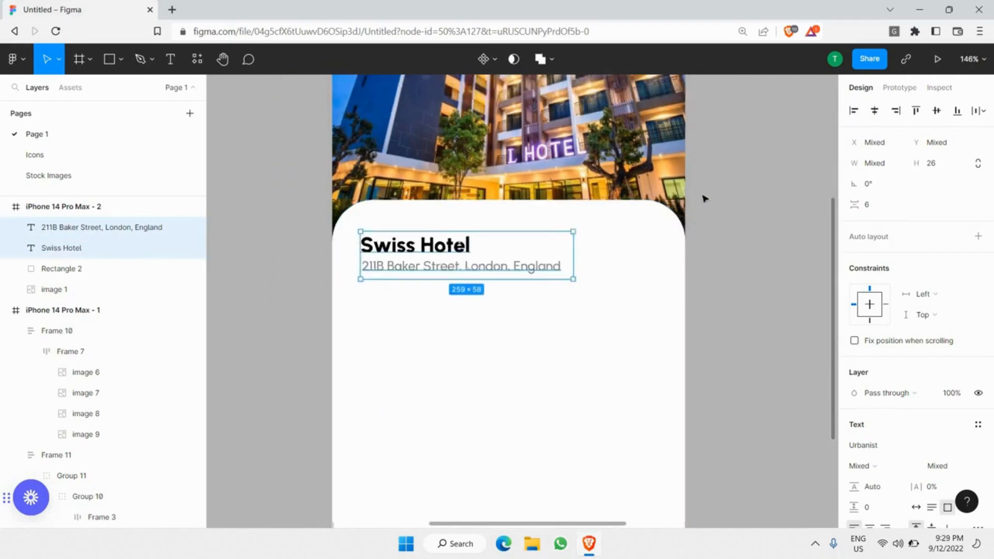
{"action": "scroll", "coordinate": [555, 173], "scroll_direction": "up", "scroll_amount": 2}
{"action": "scroll", "coordinate": [559, 133], "scroll_direction": "down", "scroll_amount": 2}
{"action": "scroll", "coordinate": [518, 114], "scroll_direction": "up", "scroll_amount": 1}
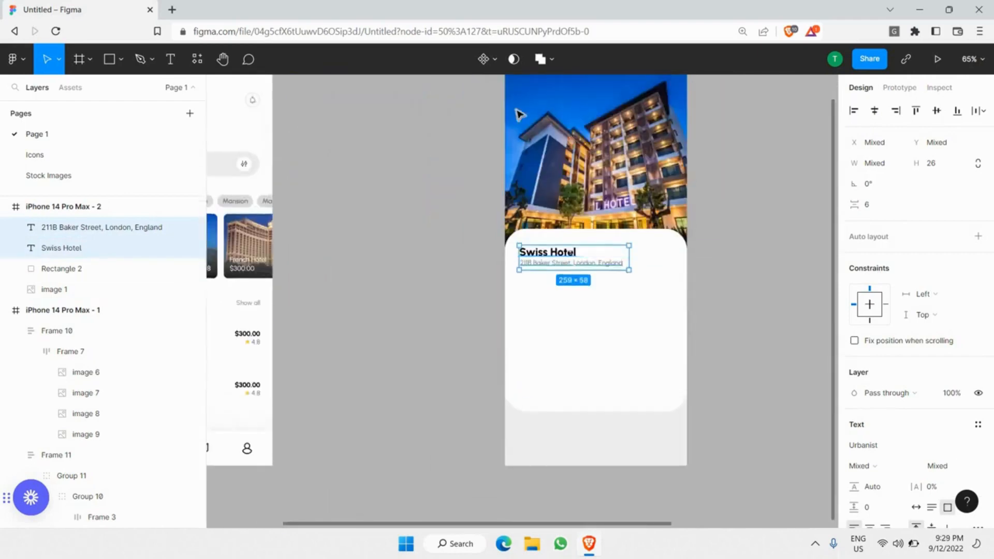
Show the 5-column layout grid on the iPhone 14 Pro Max - 2 frame.
{"action": "scroll", "coordinate": [481, 120], "scroll_direction": "right", "scroll_amount": 1}
{"action": "left_click", "coordinate": [475, 119]}
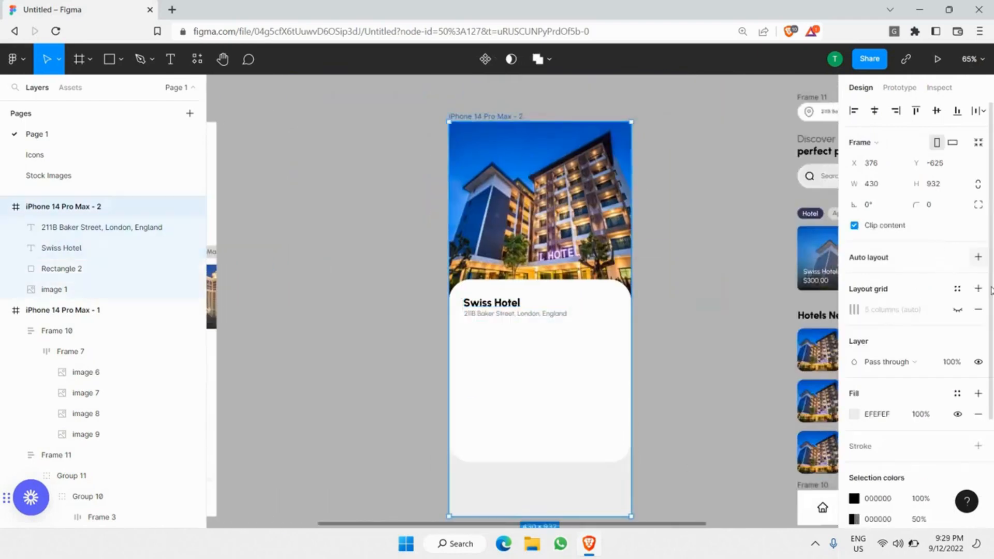
{"action": "left_click", "coordinate": [958, 309]}
Group the "Swiss Hotel" title with the address text below it.
{"action": "scroll", "coordinate": [472, 307], "scroll_direction": "up", "scroll_amount": 5}
{"action": "left_click", "coordinate": [504, 303]}
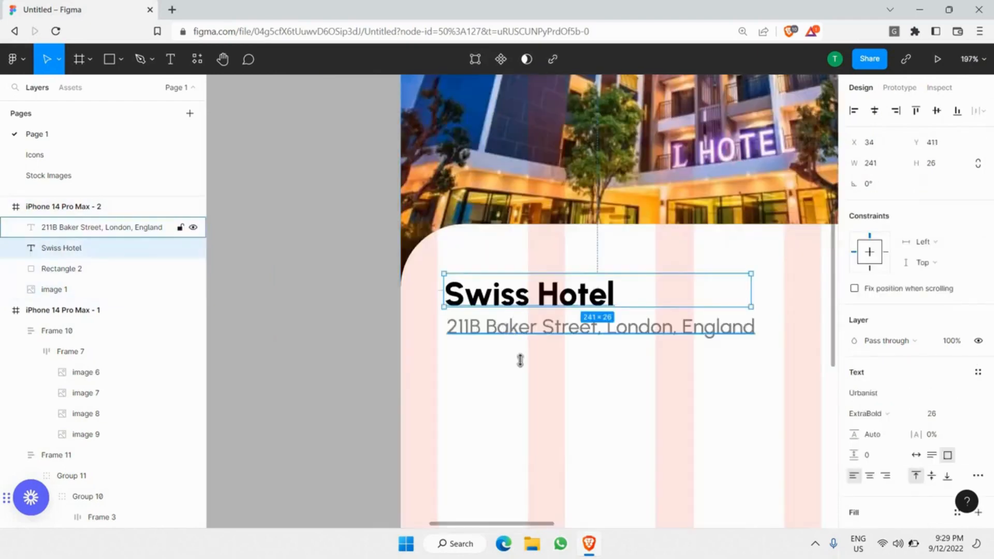
{"action": "left_click", "coordinate": [516, 332], "text": "shift"}
{"action": "right_click", "coordinate": [517, 308]}
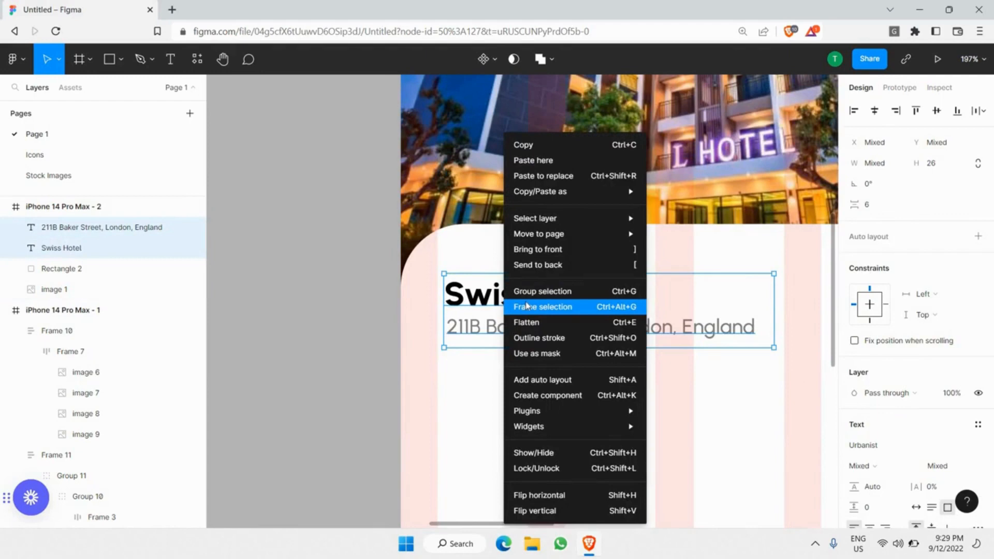
{"action": "left_click", "coordinate": [535, 292]}
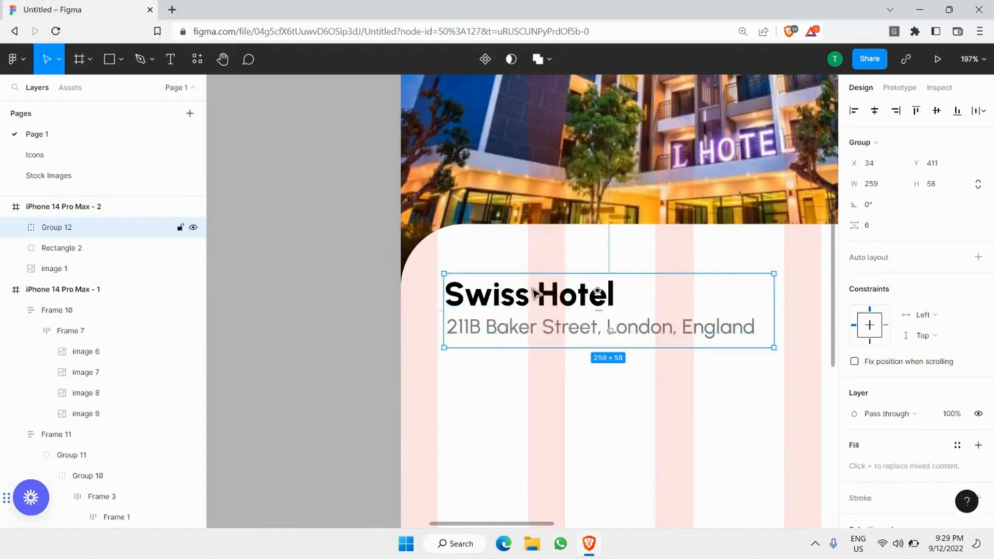
Nudge the title and address group left to X 29, flush with the edge of the first grid column.
{"action": "key", "text": "Left"}
{"action": "key", "text": "Left"}
{"action": "key", "text": "Left"}
{"action": "key", "text": "Left"}
{"action": "key", "text": "Left"}
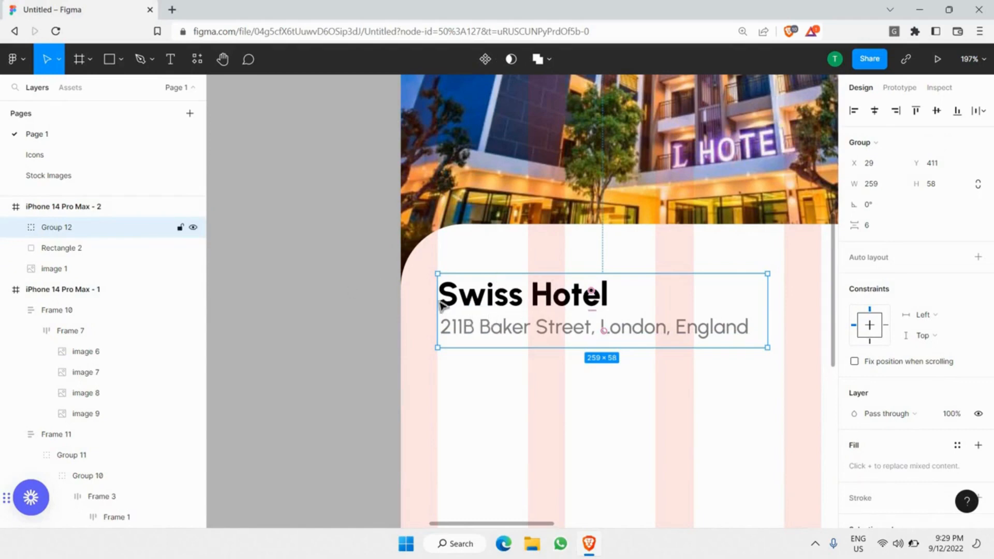
Widen the address text box so that the title and address group spans about 272.
{"action": "scroll", "coordinate": [443, 304], "scroll_direction": "up", "scroll_amount": 5}
{"action": "scroll", "coordinate": [437, 276], "scroll_direction": "down", "scroll_amount": 8}
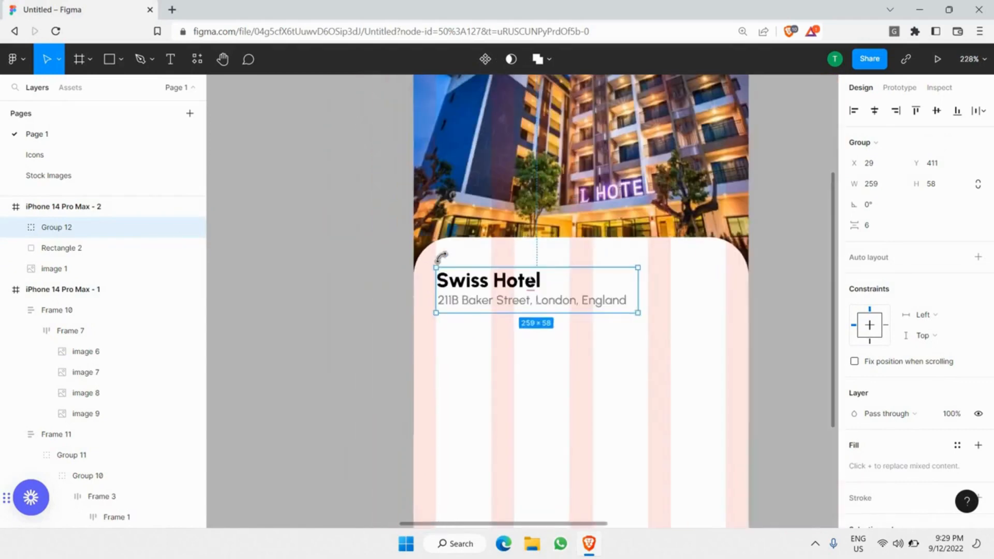
{"action": "scroll", "coordinate": [444, 260], "scroll_direction": "down", "scroll_amount": 1}
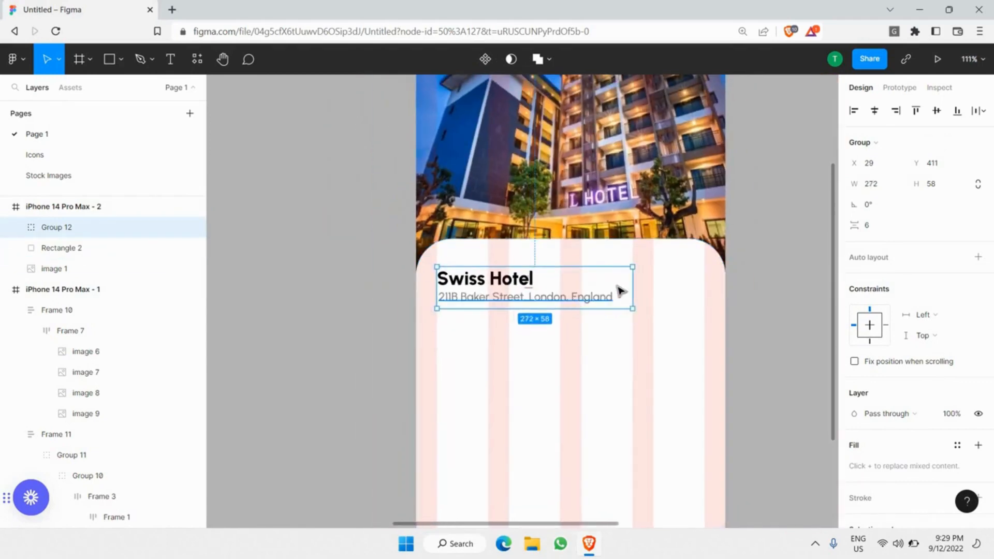
{"action": "scroll", "coordinate": [578, 299], "scroll_direction": "up", "scroll_amount": 3}
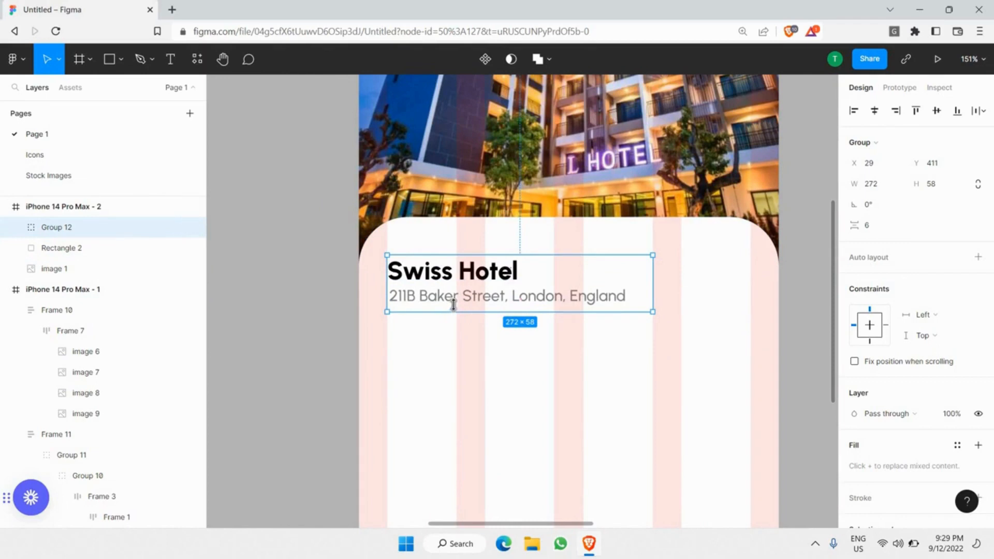
{"action": "left_click_drag", "start_coordinate": [454, 312], "coordinate": [454, 304]}
{"action": "left_click", "coordinate": [311, 266]}
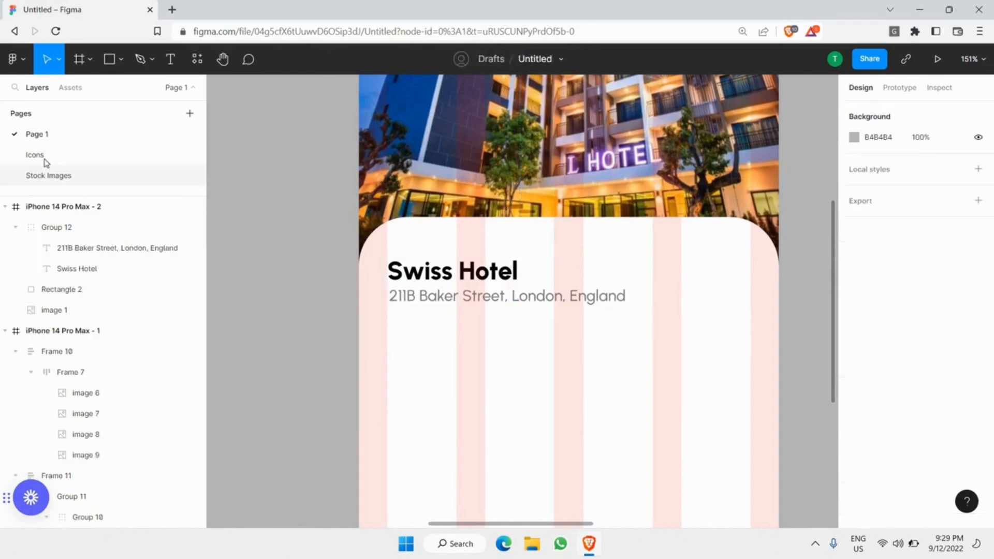
Copy the five-star rating group from the Icons page and paste it into the hotel details frame on Page 1.
{"action": "scroll", "coordinate": [383, 300], "scroll_direction": "down", "scroll_amount": 1}
{"action": "scroll", "coordinate": [385, 283], "scroll_direction": "up", "scroll_amount": 3}
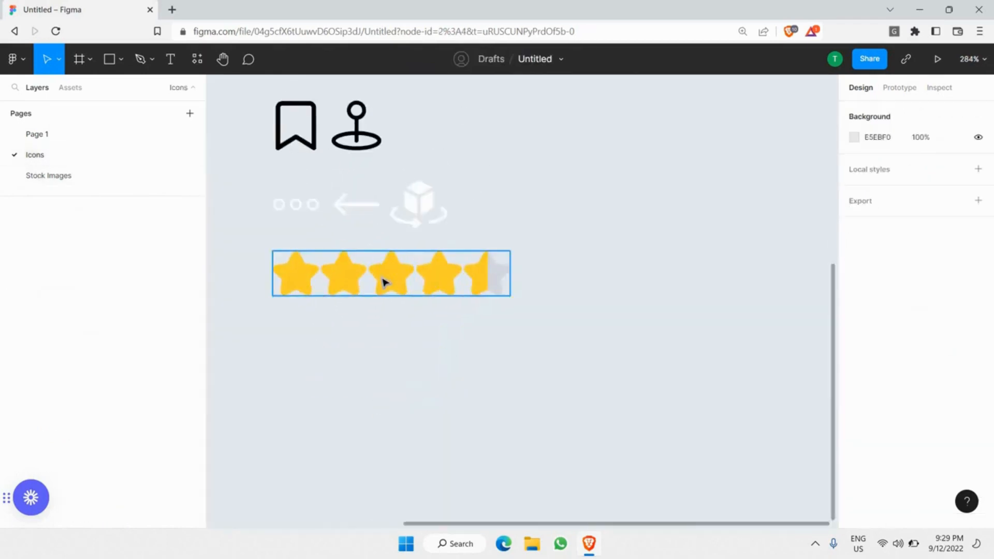
{"action": "left_click", "coordinate": [384, 282]}
{"action": "left_click", "coordinate": [71, 137]}
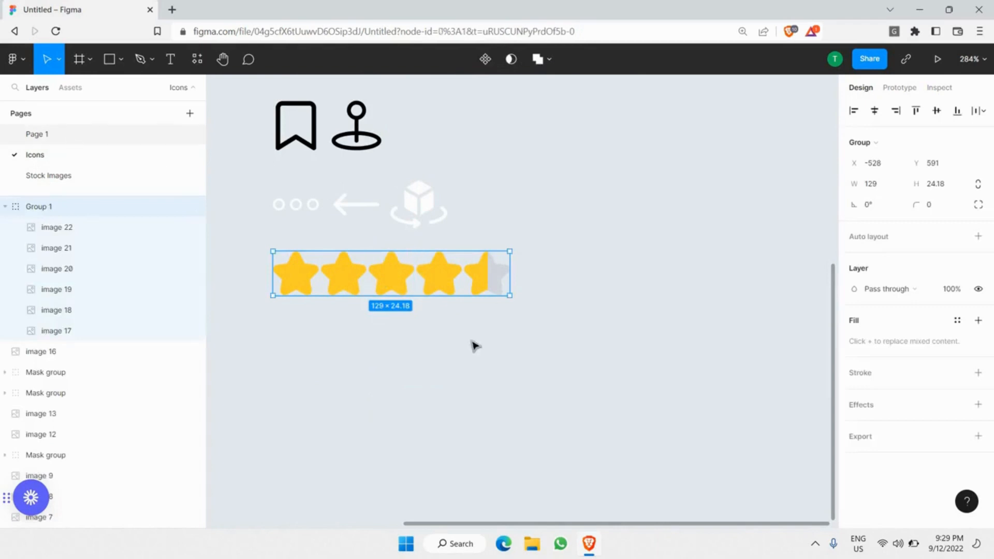
{"action": "left_click", "coordinate": [462, 353]}
{"action": "key", "text": "ctrl+v"}
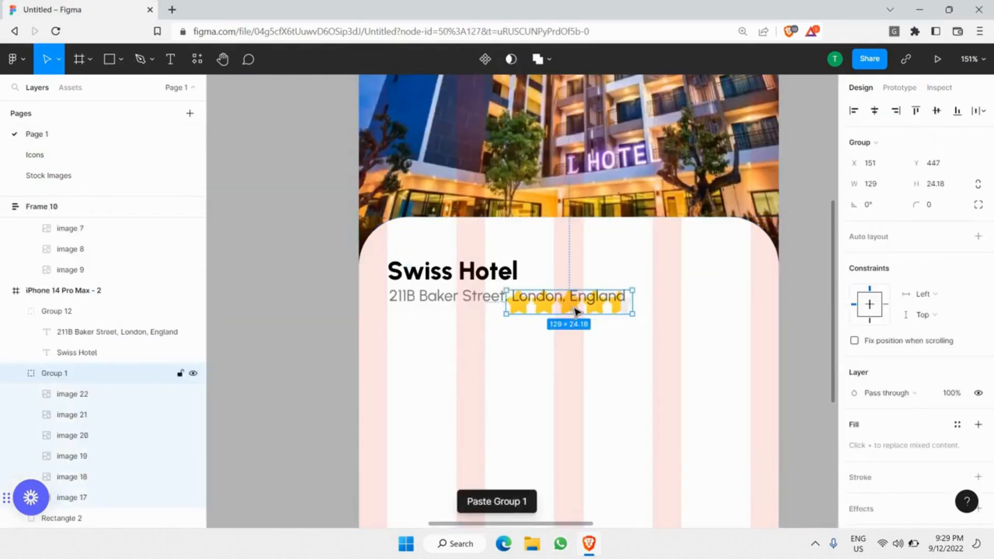
Place the star rating below the address, aligned with the text's left edge at X 29, Y 472.
{"action": "left_click_drag", "start_coordinate": [577, 313], "coordinate": [454, 336]}
{"action": "key", "text": "Left"}
{"action": "key", "text": "Left"}
Scale the star rating down to about 100 × 18.74 and move it slightly closer to the address.
{"action": "scroll", "coordinate": [439, 320], "scroll_direction": "up", "scroll_amount": 5}
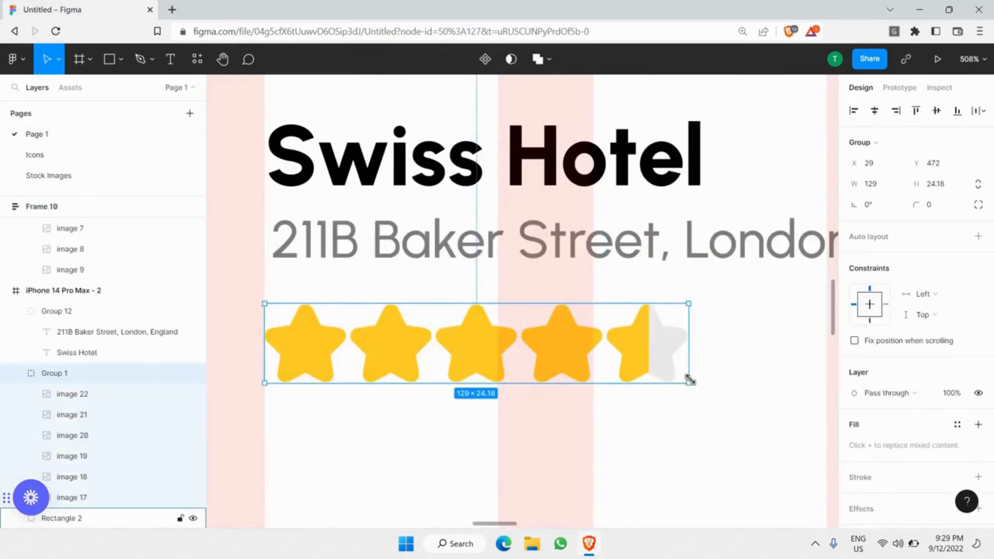
{"action": "left_click_drag", "start_coordinate": [670, 367], "coordinate": [593, 366]}
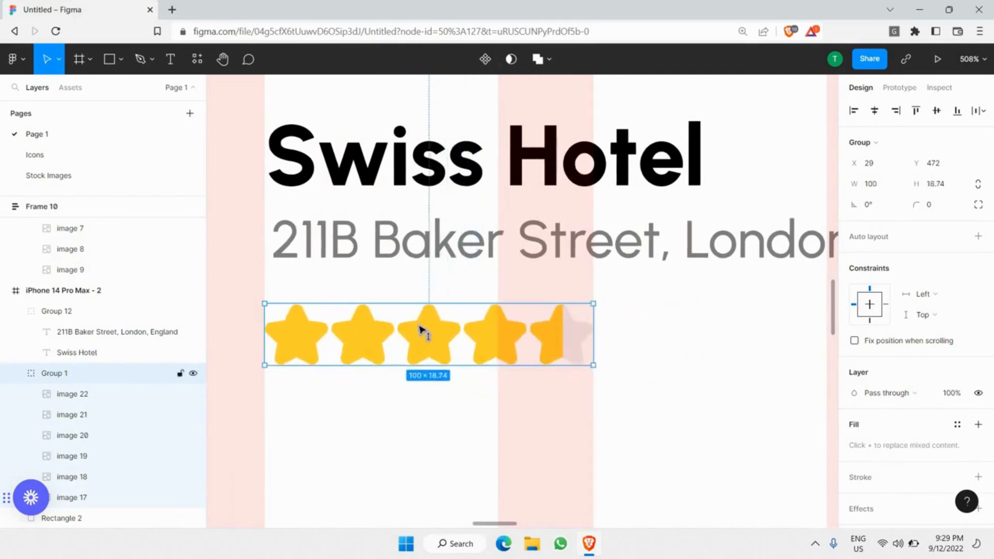
{"action": "left_click_drag", "start_coordinate": [421, 328], "coordinate": [425, 321]}
{"action": "scroll", "coordinate": [384, 325], "scroll_direction": "down", "scroll_amount": 4}
{"action": "left_click", "coordinate": [244, 311]}
{"action": "scroll", "coordinate": [458, 311], "scroll_direction": "up", "scroll_amount": 3}
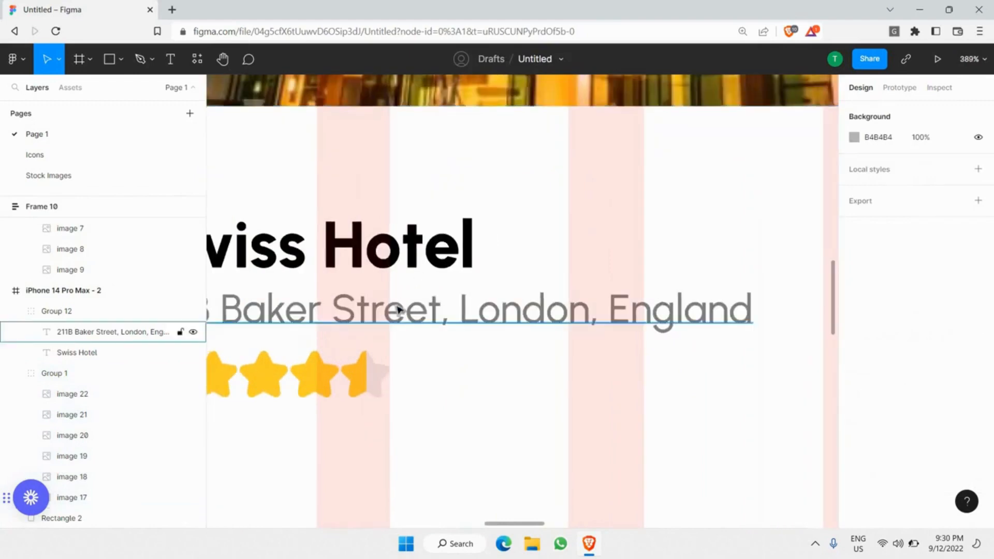
Duplicate the address text, narrow the copy to a width of 80, and replace its text with "4.5".
{"action": "left_click", "coordinate": [404, 324]}
{"action": "key", "text": "ctrl+c"}
{"action": "key", "text": "ctrl+v"}
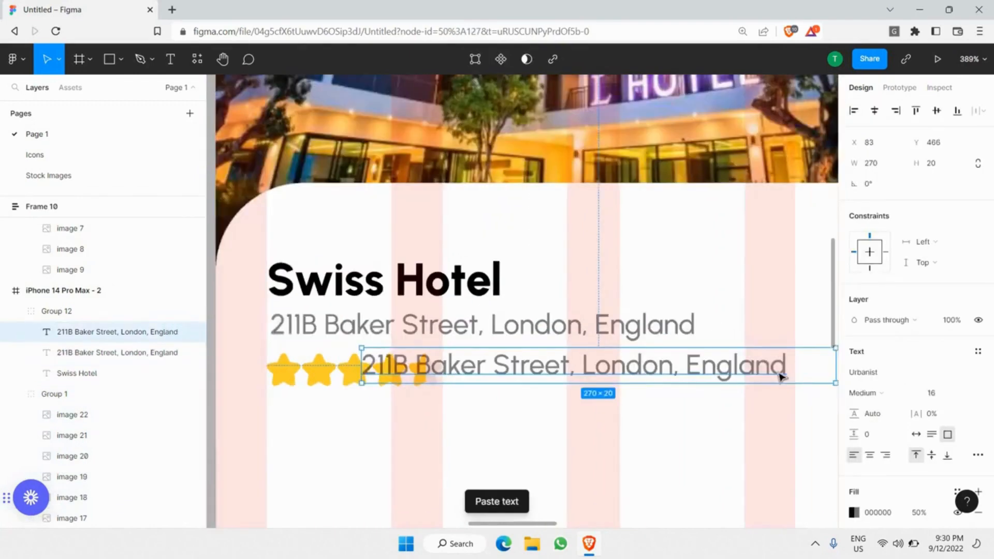
{"action": "left_click_drag", "start_coordinate": [793, 358], "coordinate": [511, 364]}
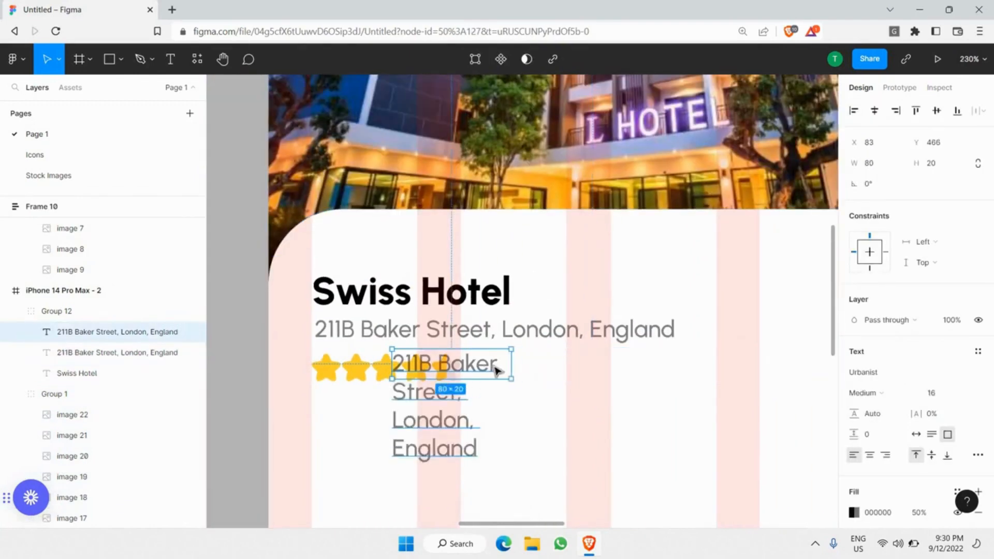
{"action": "double_click", "coordinate": [459, 362]}
{"action": "type", "text": "4.5"}
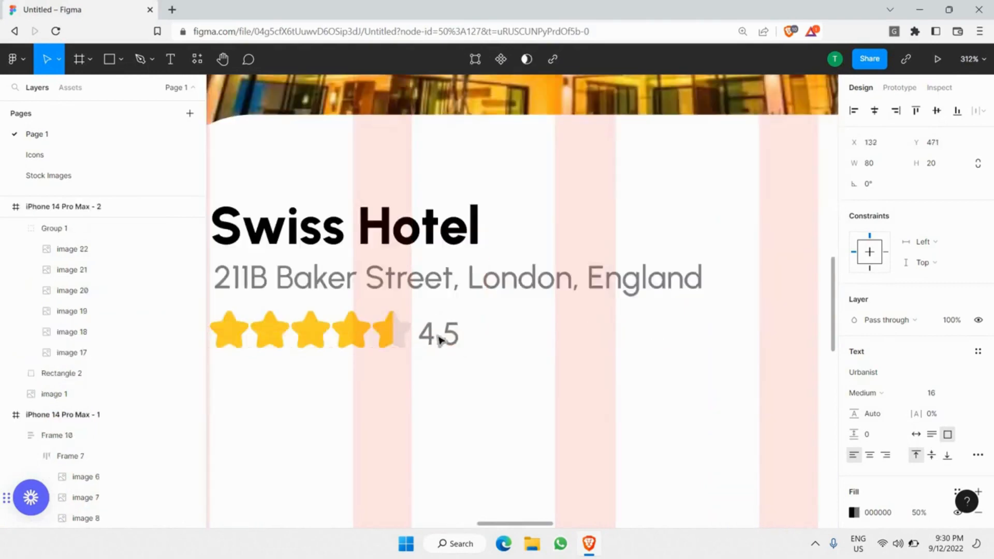
Place the 4.5 text beside the star rating at X 132, Y 468 and combine both in a horizontal auto layout frame.
{"action": "left_click_drag", "start_coordinate": [438, 337], "coordinate": [436, 334]}
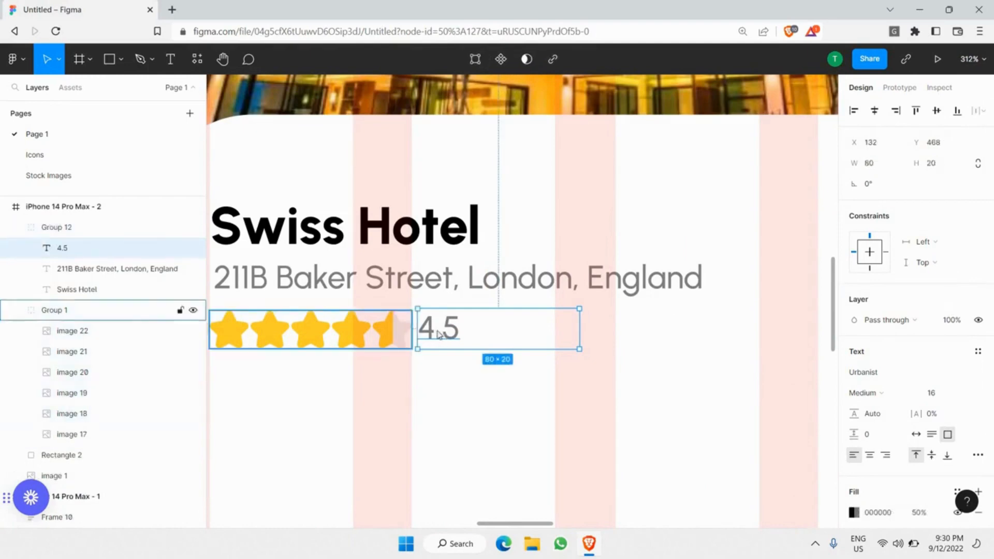
{"action": "left_click", "coordinate": [399, 329], "text": "shift"}
{"action": "right_click", "coordinate": [433, 326]}
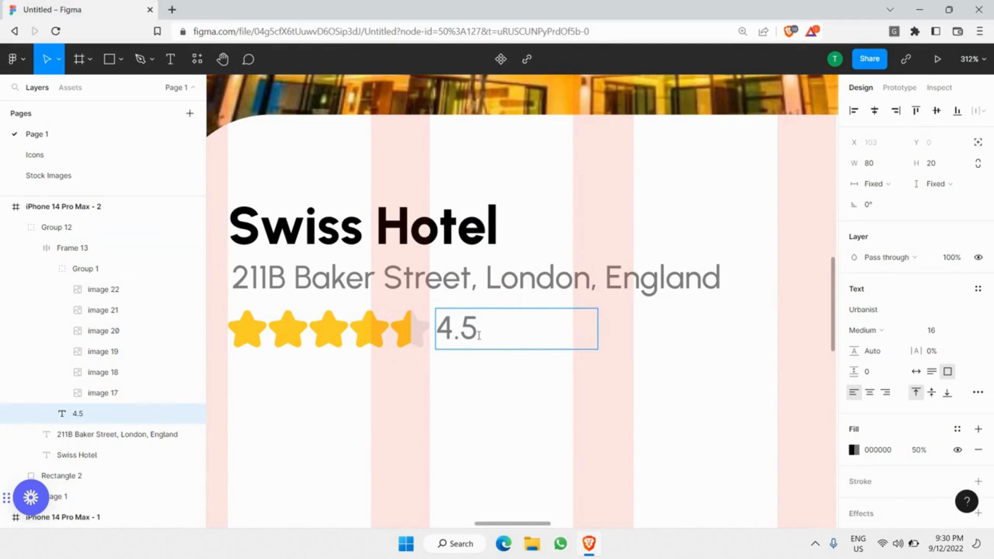
Extend the rating text to "4.5(1231 Reviews" and widen its box to 117 so it fits on one line.
{"action": "type", "text": "("}
{"action": "key", "text": "BackSpace"}
{"action": "key", "text": "BackSpace"}
{"action": "type", "text": "(1231 Reviews"}
{"action": "key", "text": "Escape"}
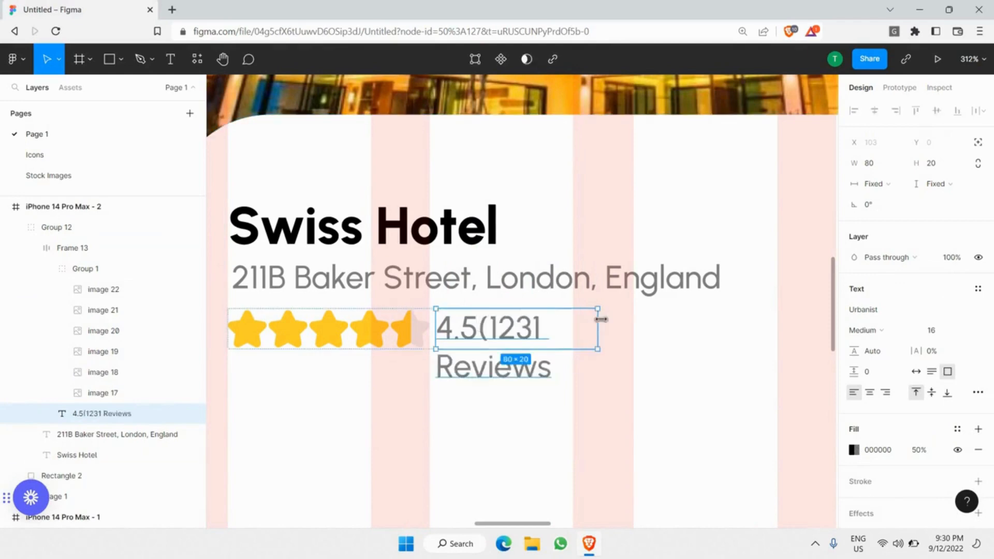
{"action": "left_click_drag", "start_coordinate": [679, 327], "coordinate": [673, 327]}
Set the rating text's font size to 14 and align it vertically to the middle of its box.
{"action": "key", "text": "Return"}
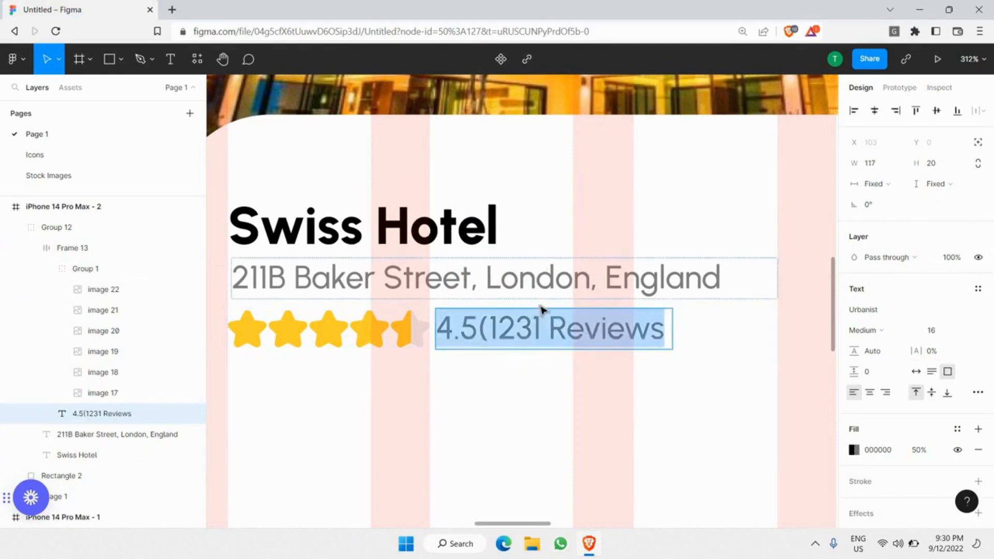
{"action": "left_click", "coordinate": [965, 329]}
{"action": "left_click", "coordinate": [959, 299]}
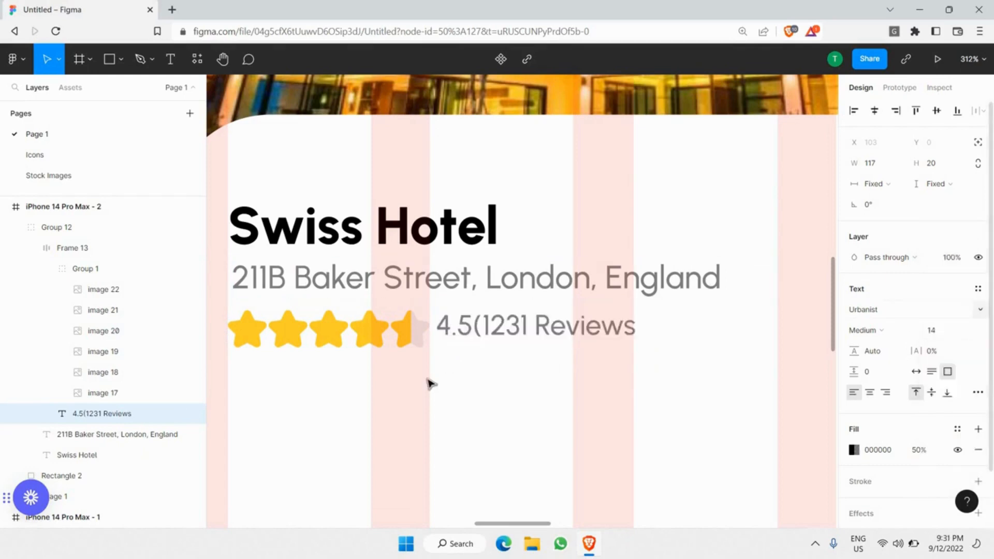
{"action": "key", "text": "Escape"}
{"action": "left_click", "coordinate": [407, 333], "text": "shift"}
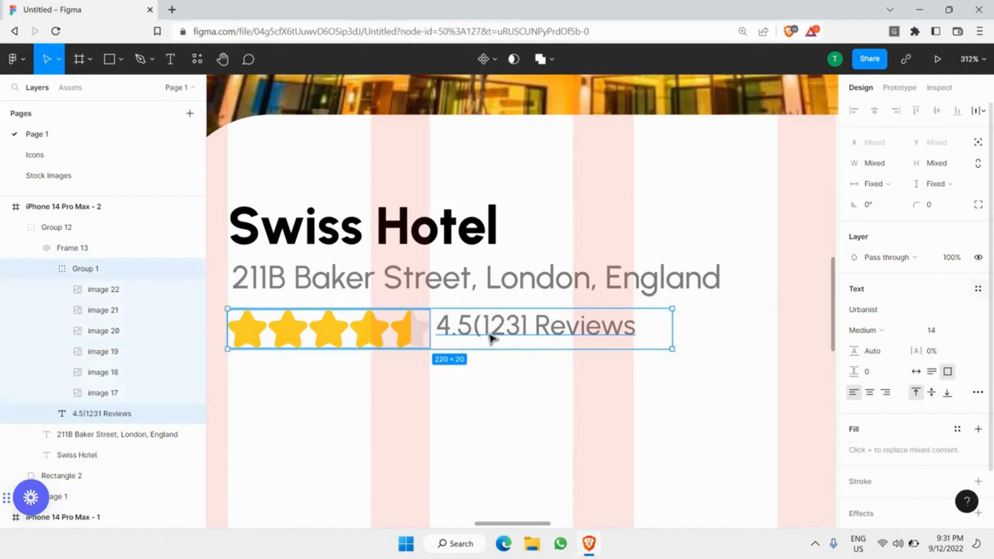
{"action": "key", "text": "Return"}
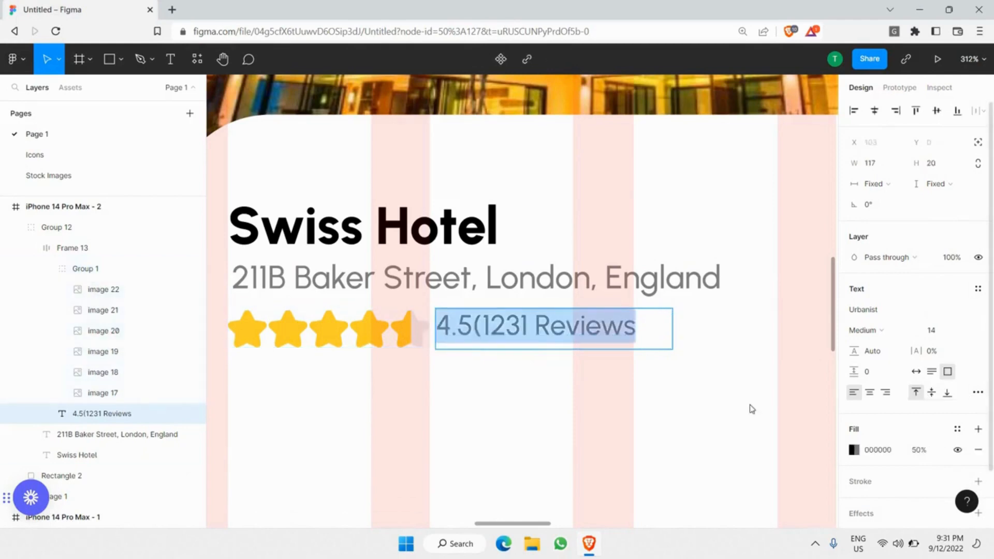
{"action": "left_click", "coordinate": [931, 392]}
{"action": "left_click", "coordinate": [546, 394]}
Replace the opening parenthesis in the rating text with a hyphen so it reads "4.5-1231 Reviews".
{"action": "scroll", "coordinate": [546, 395], "scroll_direction": "down", "scroll_amount": 2}
{"action": "double_click", "coordinate": [612, 346]}
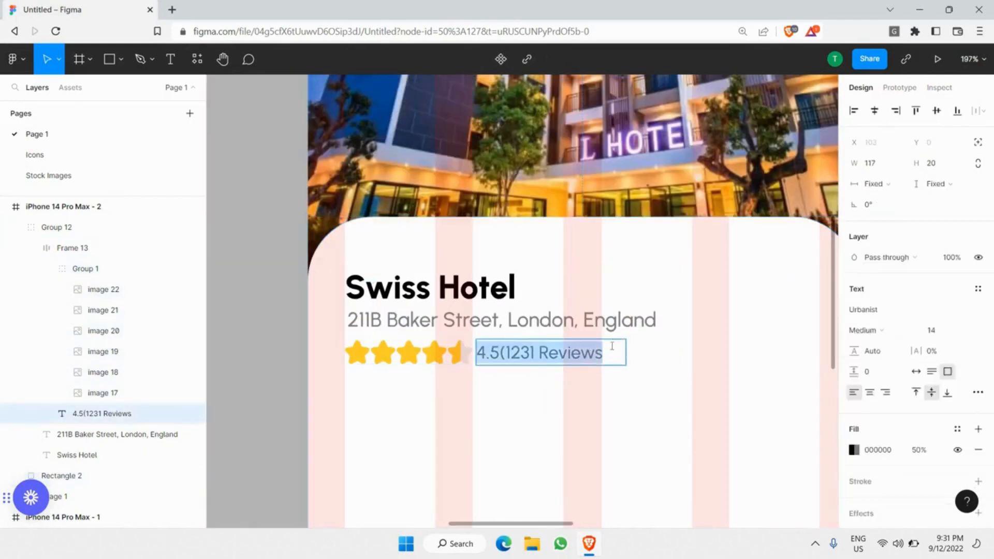
{"action": "left_click", "coordinate": [507, 352]}
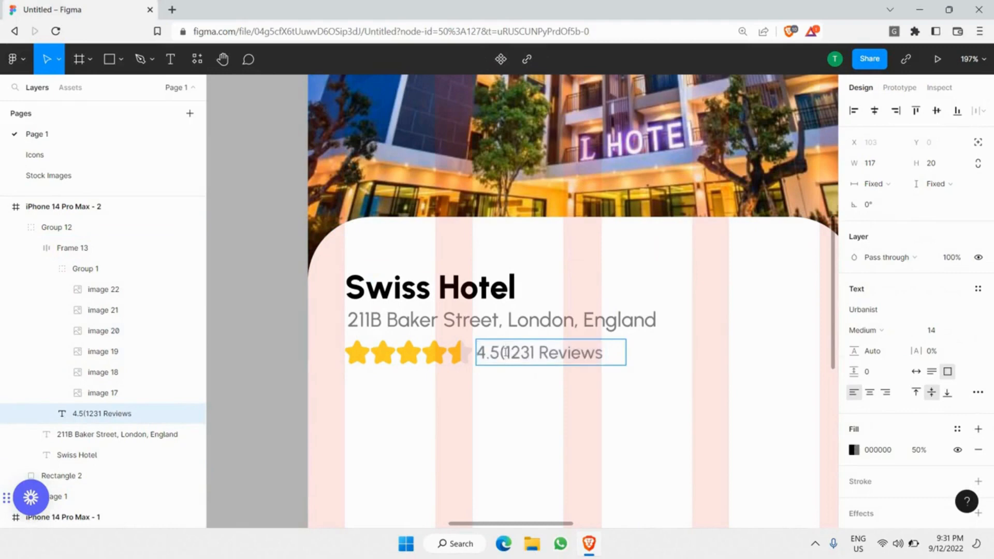
{"action": "key", "text": "BackSpace"}
{"action": "type", "text": "-"}
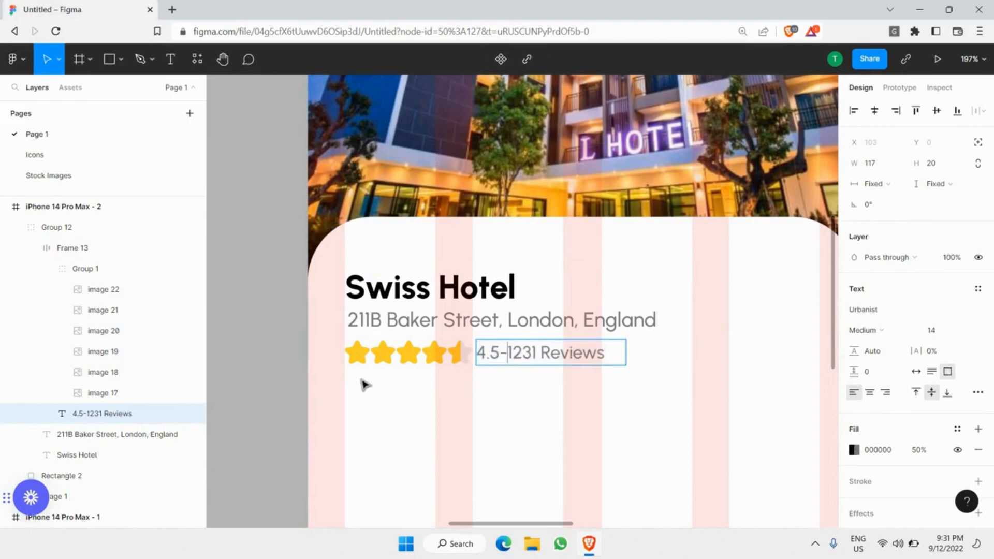
Set the fill opacity of the "-1231 Reviews" part of the rating text to 25%.
{"action": "scroll", "coordinate": [677, 348], "scroll_direction": "up", "scroll_amount": 5}
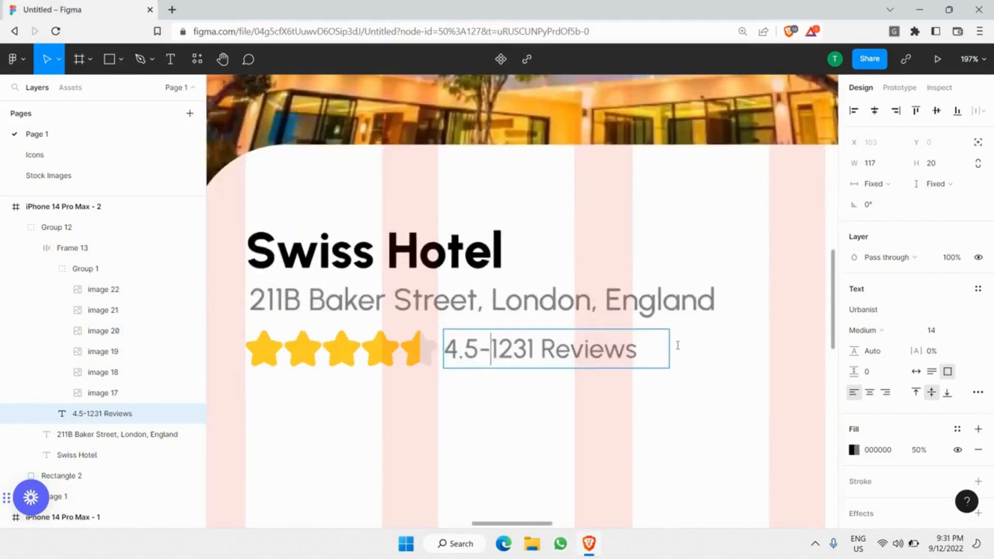
{"action": "key", "text": "ctrl+a"}
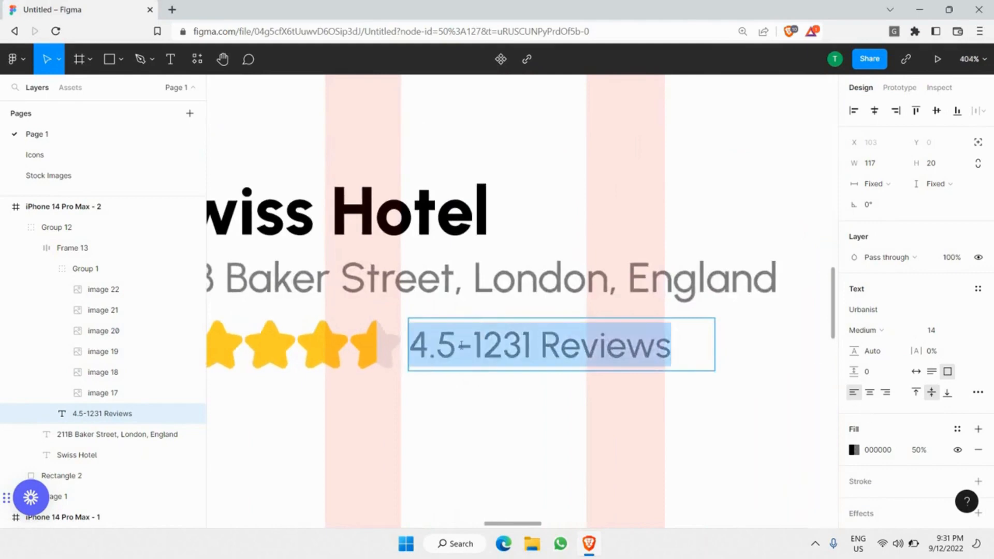
{"action": "left_click_drag", "start_coordinate": [457, 346], "coordinate": [673, 345]}
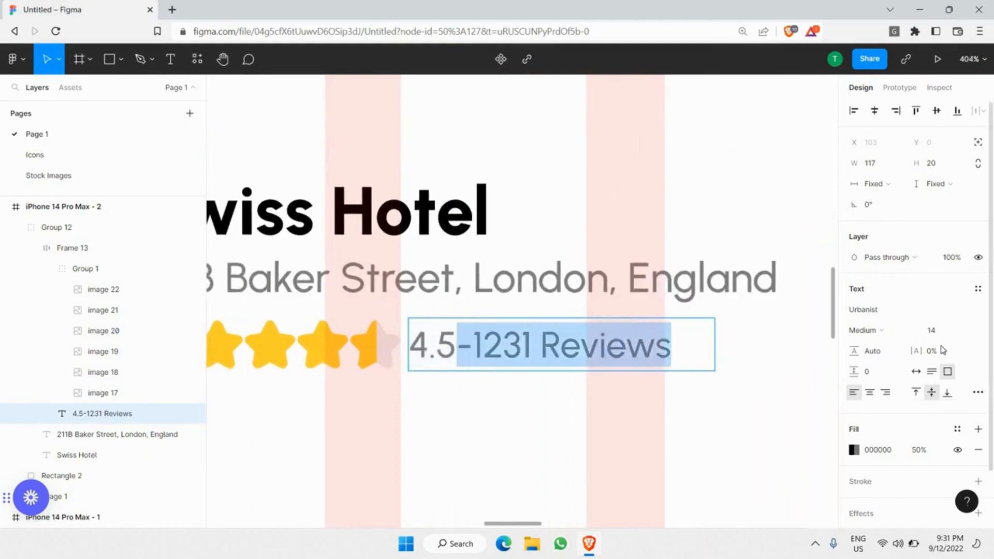
{"action": "scroll", "coordinate": [919, 388], "scroll_direction": "down", "scroll_amount": 1}
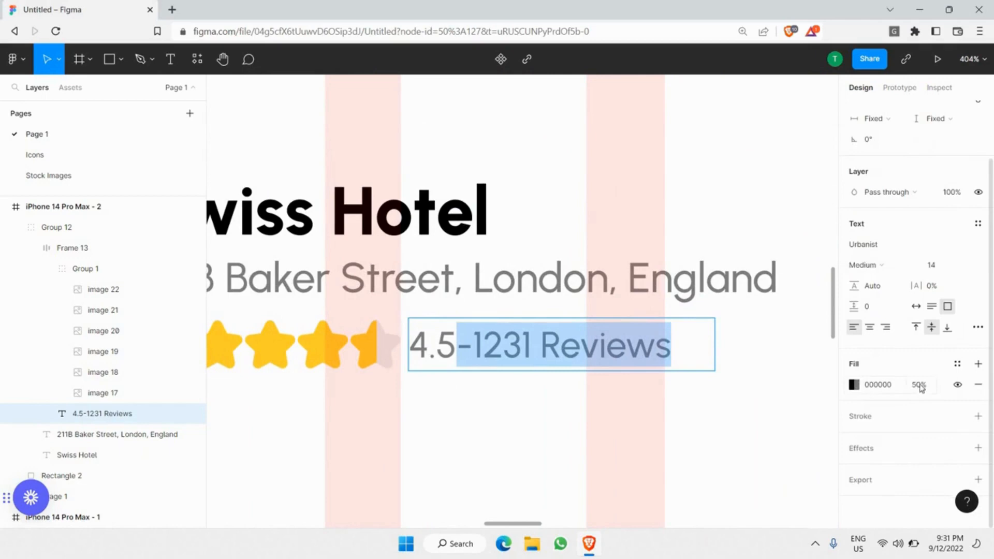
{"action": "left_click", "coordinate": [918, 386]}
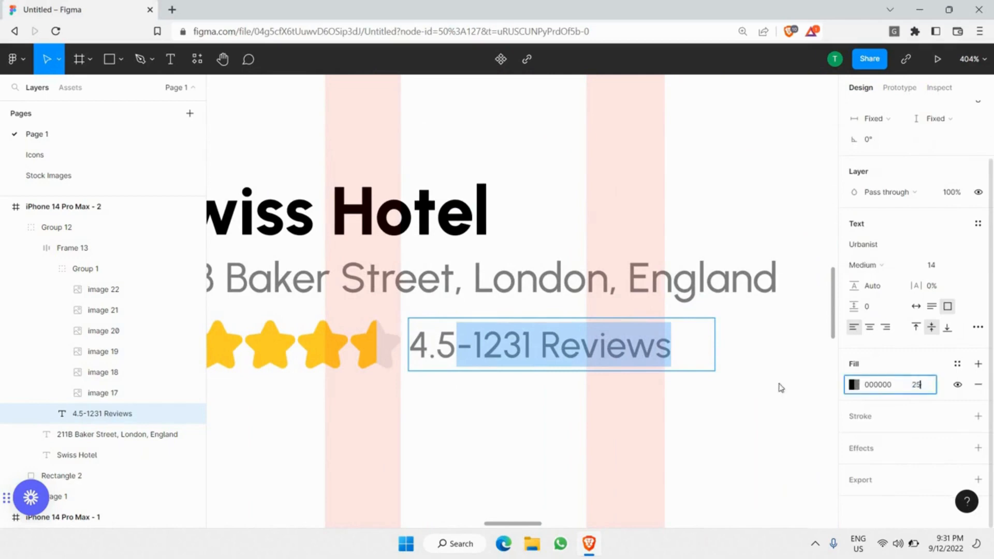
{"action": "key", "text": "Return"}
Give the "4.5" part of the rating text 100% fill opacity and Bold weight.
{"action": "left_click_drag", "start_coordinate": [454, 345], "coordinate": [407, 347]}
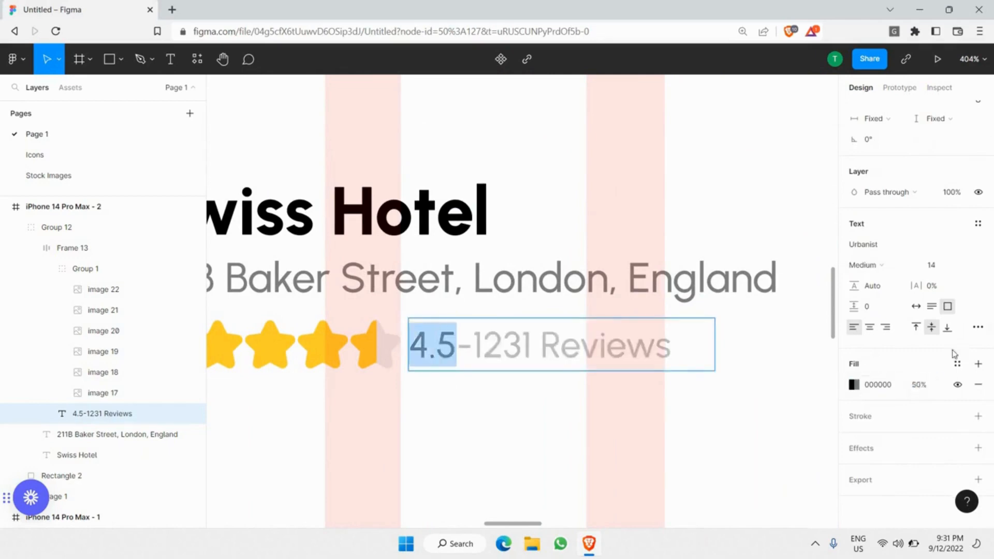
{"action": "left_click", "coordinate": [916, 389]}
{"action": "type", "text": "100"}
{"action": "key", "text": "Return"}
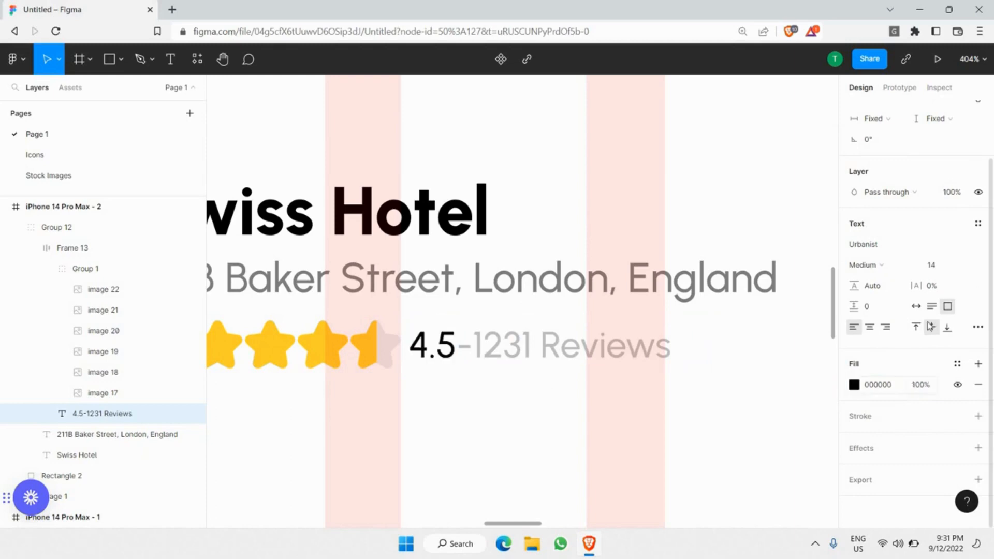
{"action": "left_click", "coordinate": [892, 270]}
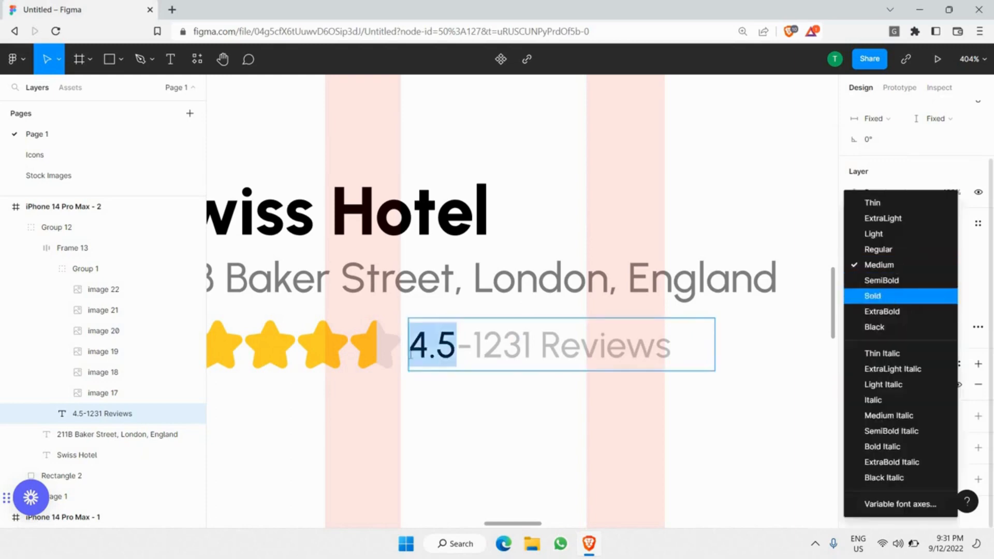
{"action": "left_click", "coordinate": [874, 296]}
{"action": "scroll", "coordinate": [269, 368], "scroll_direction": "down", "scroll_amount": 5}
{"action": "left_click", "coordinate": [322, 352]}
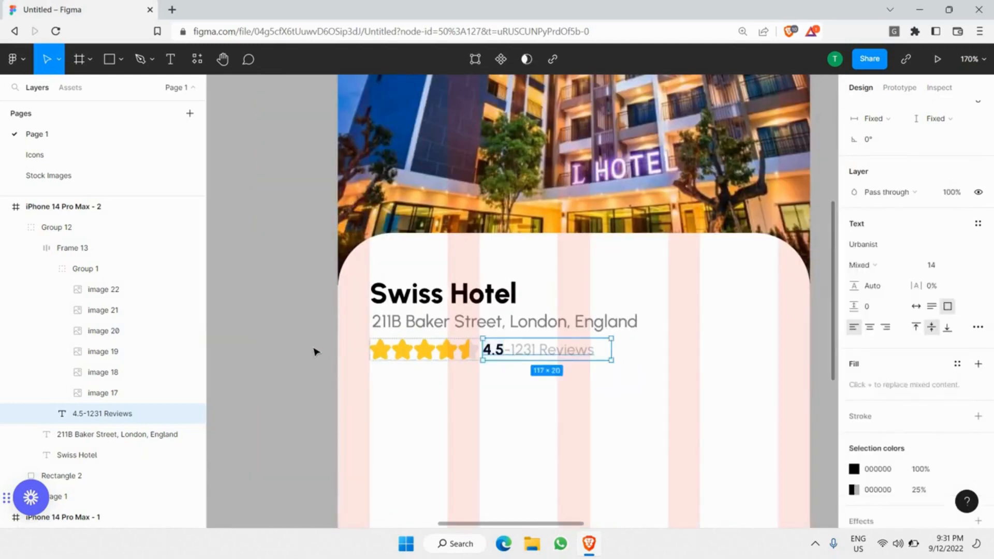
{"action": "left_click", "coordinate": [315, 350]}
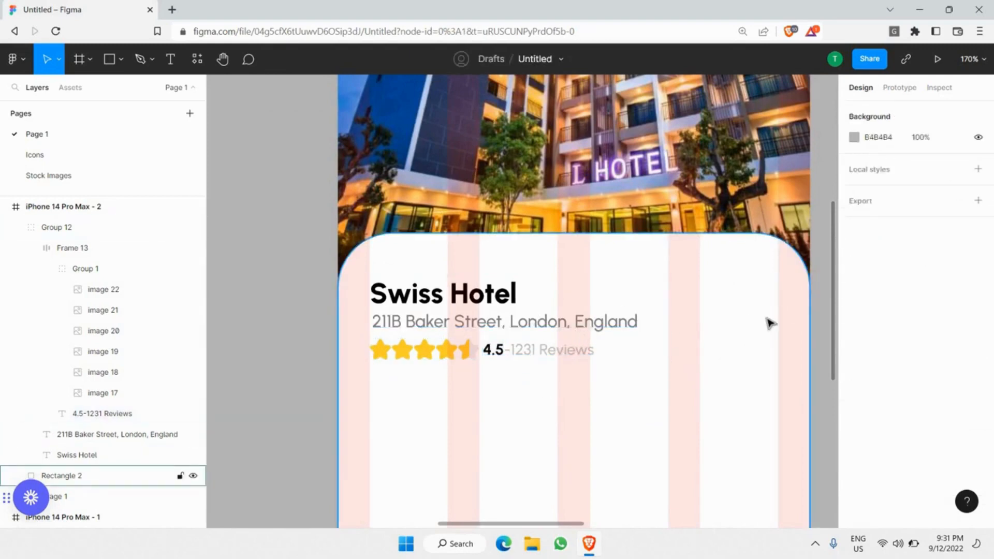
Copy the location pin icon from the Icons page and place it on the hotel card at X 350, Y 426, beside the title.
{"action": "left_click", "coordinate": [63, 161]}
{"action": "scroll", "coordinate": [421, 217], "scroll_direction": "down", "scroll_amount": 1, "text": "ctrl"}
{"action": "scroll", "coordinate": [421, 217], "scroll_direction": "up", "scroll_amount": 5}
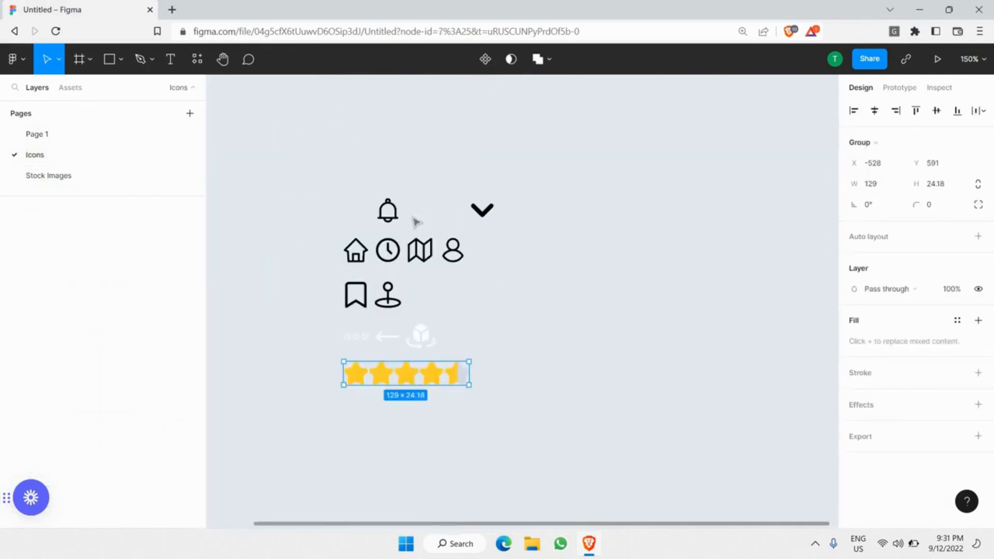
{"action": "left_click", "coordinate": [371, 325]}
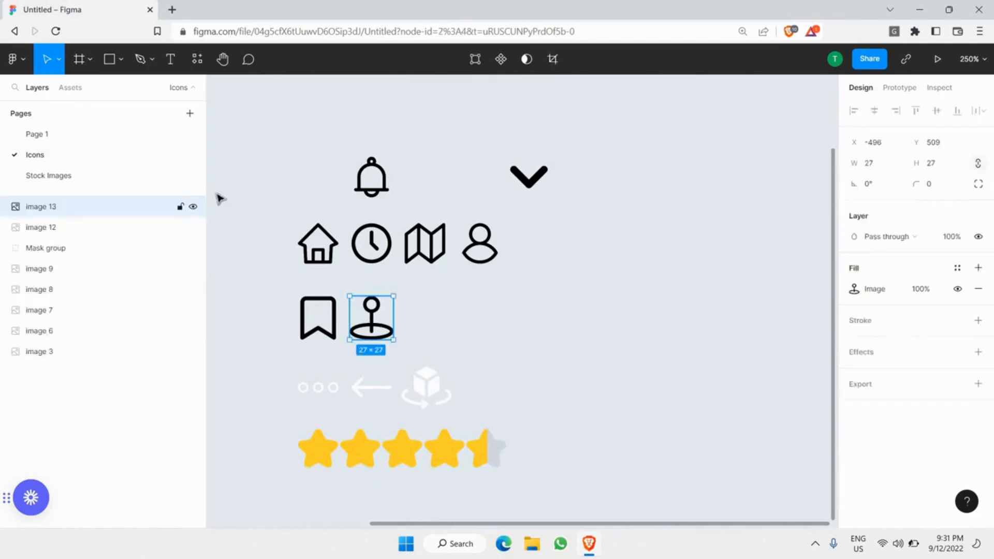
{"action": "key", "text": "Page_Up"}
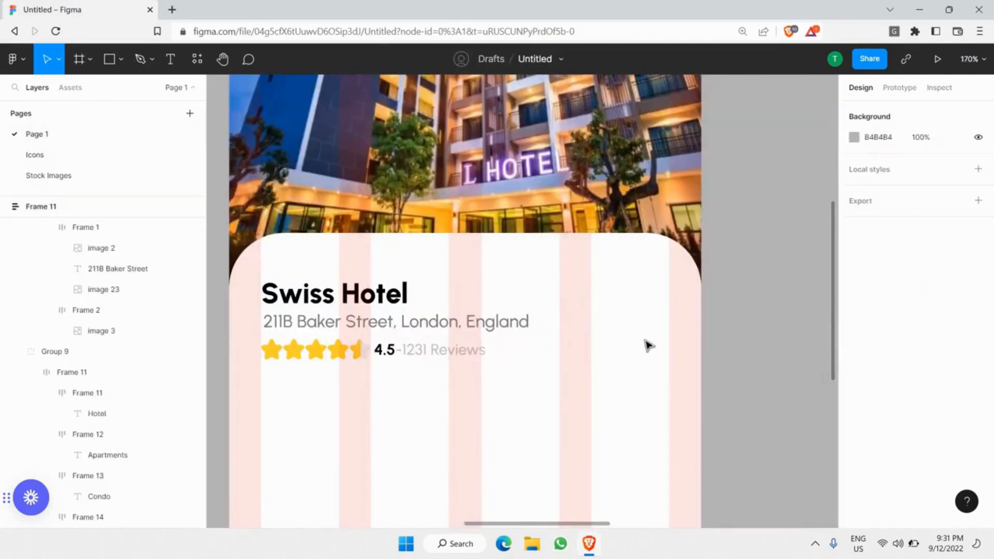
{"action": "scroll", "coordinate": [697, 343], "scroll_direction": "up", "scroll_amount": 4, "text": "ctrl"}
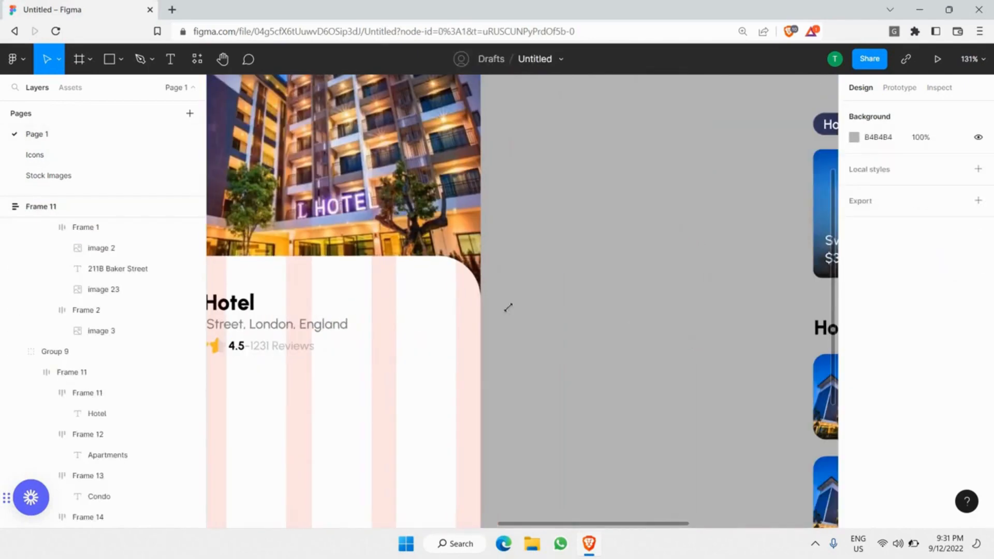
{"action": "key", "text": "ctrl+v"}
{"action": "left_click_drag", "start_coordinate": [523, 309], "coordinate": [425, 318]}
Copy the home screen's round white bell button and paste it on the empty canvas beside the hotel details frame.
{"action": "scroll", "coordinate": [424, 318], "scroll_direction": "down", "scroll_amount": 5, "text": "ctrl"}
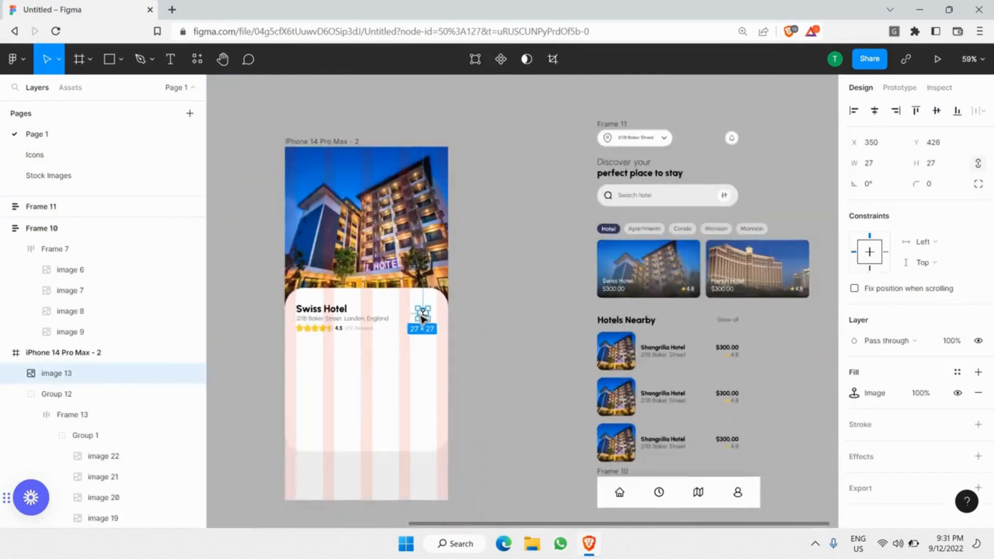
{"action": "scroll", "coordinate": [647, 342], "scroll_direction": "up", "scroll_amount": 3}
{"action": "scroll", "coordinate": [570, 300], "scroll_direction": "right", "scroll_amount": 3}
{"action": "scroll", "coordinate": [430, 262], "scroll_direction": "up", "scroll_amount": 10, "text": "ctrl"}
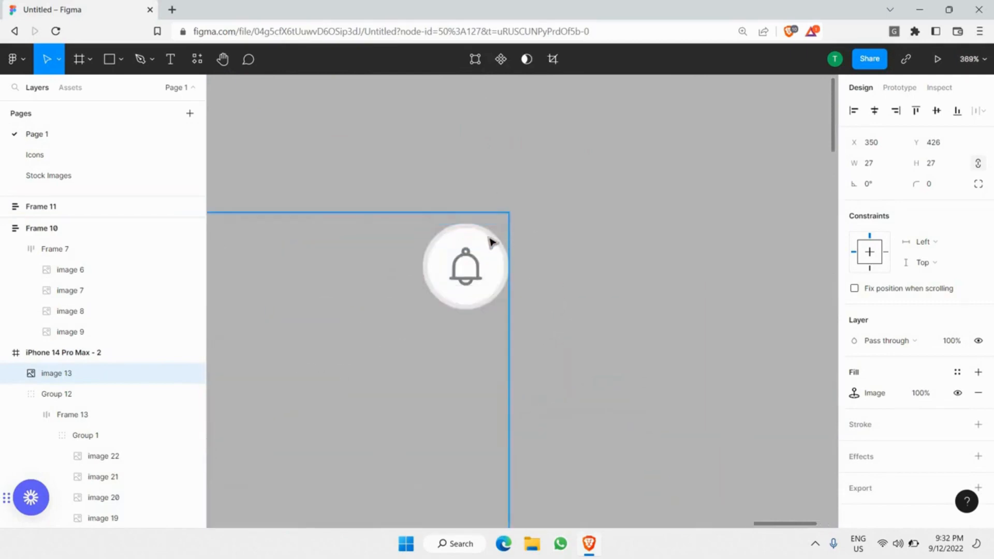
{"action": "left_click", "coordinate": [492, 242]}
{"action": "scroll", "coordinate": [479, 255], "scroll_direction": "down", "scroll_amount": 8, "text": "ctrl"}
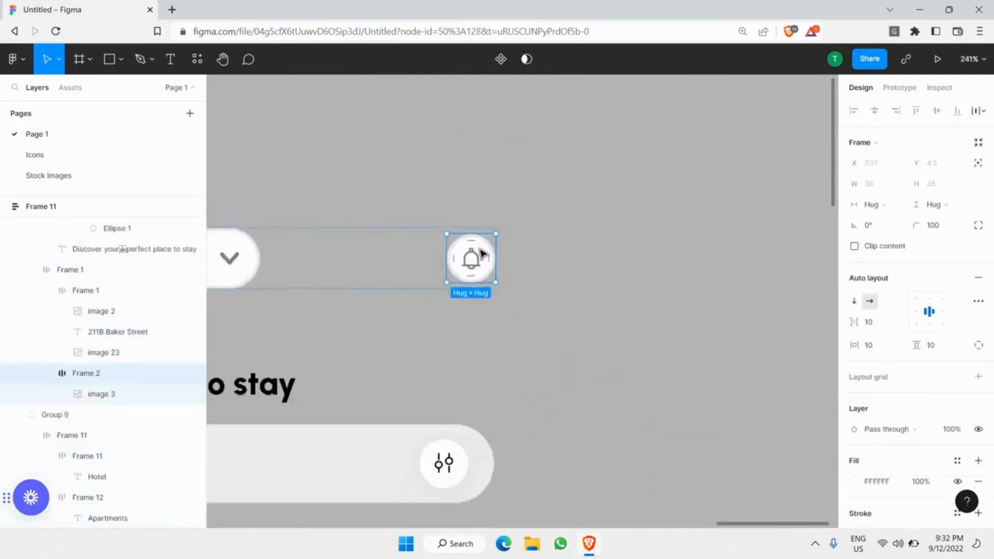
{"action": "scroll", "coordinate": [388, 251], "scroll_direction": "left", "scroll_amount": 5}
{"action": "scroll", "coordinate": [466, 259], "scroll_direction": "down", "scroll_amount": 3, "text": "ctrl"}
{"action": "scroll", "coordinate": [553, 318], "scroll_direction": "up", "scroll_amount": 3, "text": "ctrl"}
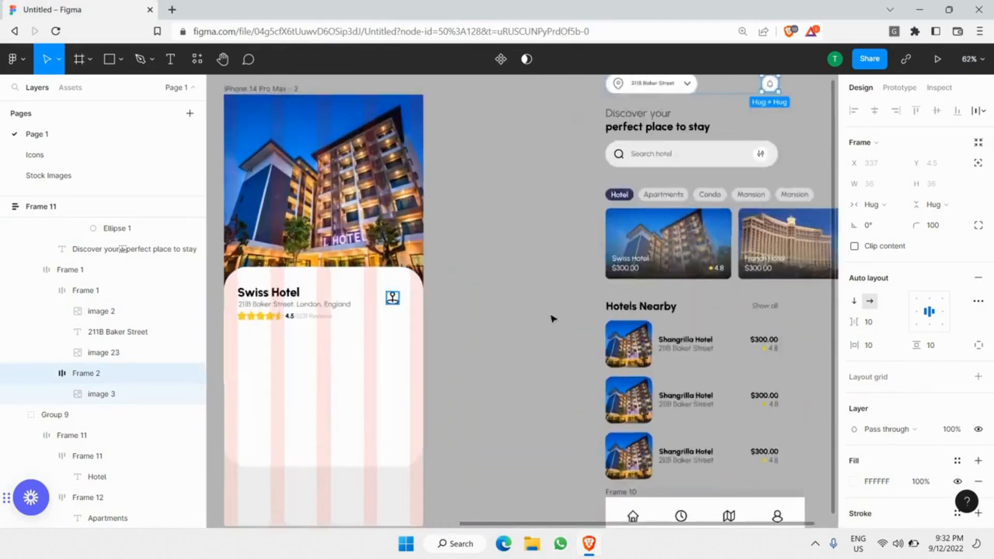
{"action": "scroll", "coordinate": [452, 323], "scroll_direction": "down", "scroll_amount": 1}
{"action": "left_click", "coordinate": [455, 295]}
{"action": "key", "text": "ctrl+v"}
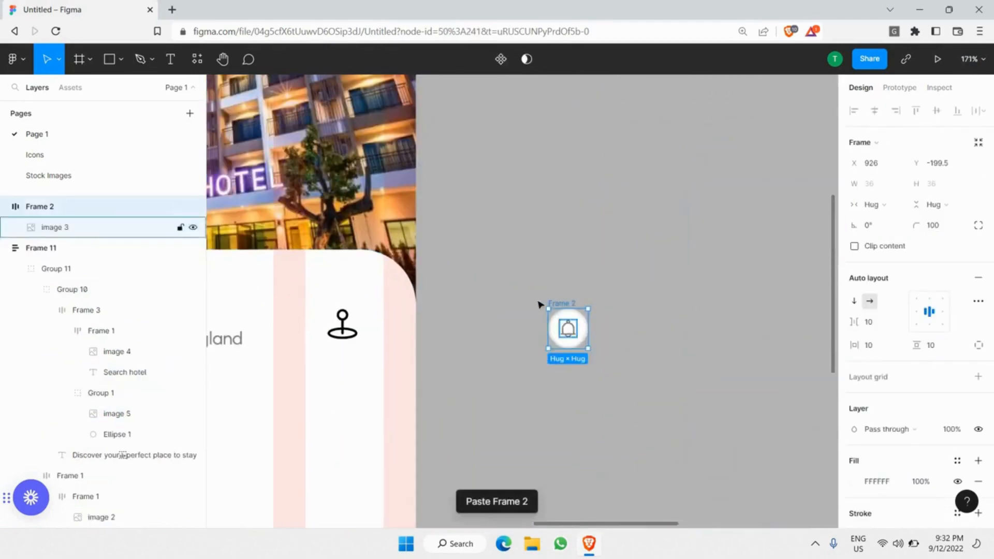
{"action": "left_click_drag", "start_coordinate": [568, 327], "coordinate": [504, 310]}
Move the location pin icon from the hotel card into the copied round button and delete the bell icon.
{"action": "left_click", "coordinate": [342, 324]}
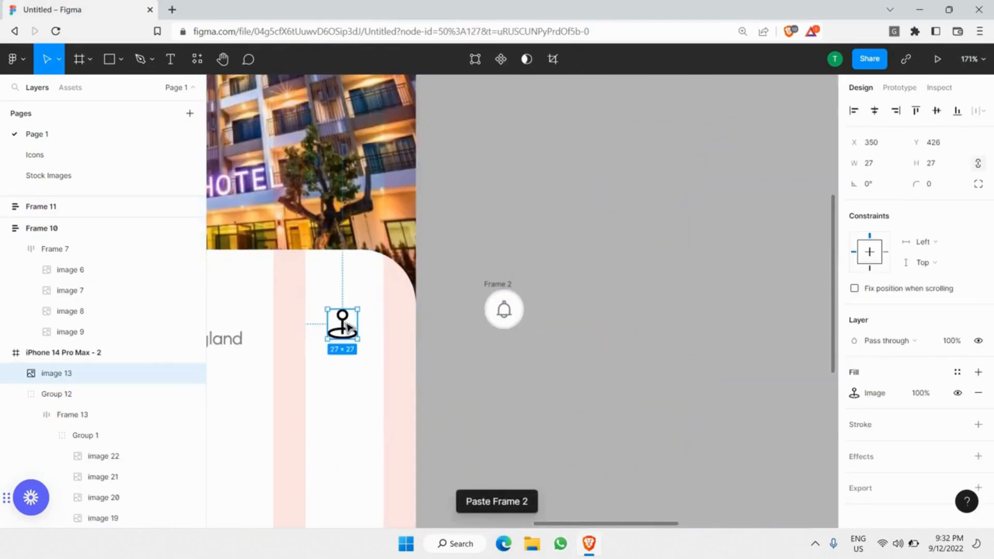
{"action": "key", "text": "ctrl+x"}
{"action": "left_click", "coordinate": [503, 310]}
{"action": "key", "text": "ctrl+v"}
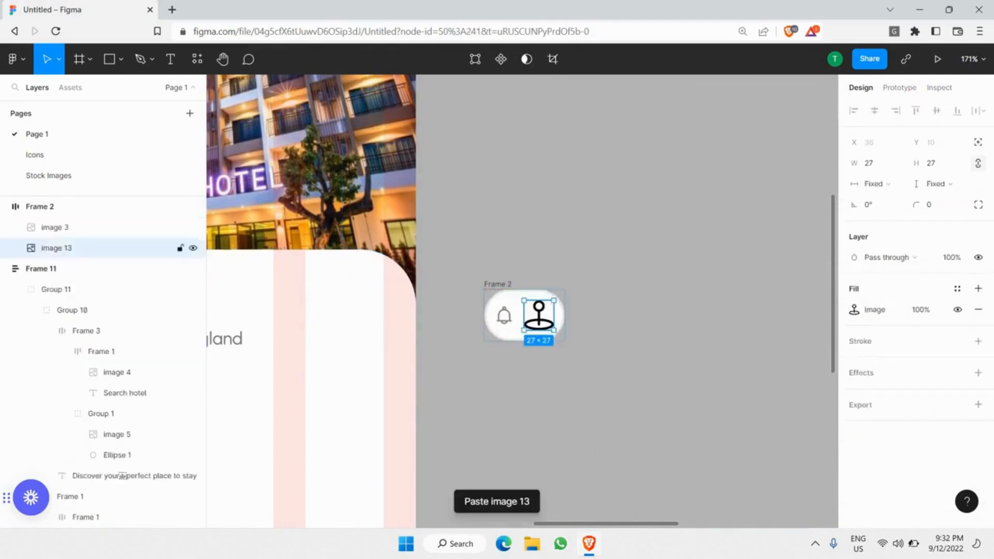
{"action": "scroll", "coordinate": [482, 314], "scroll_direction": "up", "scroll_amount": 3, "text": "ctrl"}
{"action": "scroll", "coordinate": [482, 314], "scroll_direction": "up", "scroll_amount": 2, "text": "ctrl"}
{"action": "left_click", "coordinate": [466, 310]}
{"action": "key", "text": "Delete"}
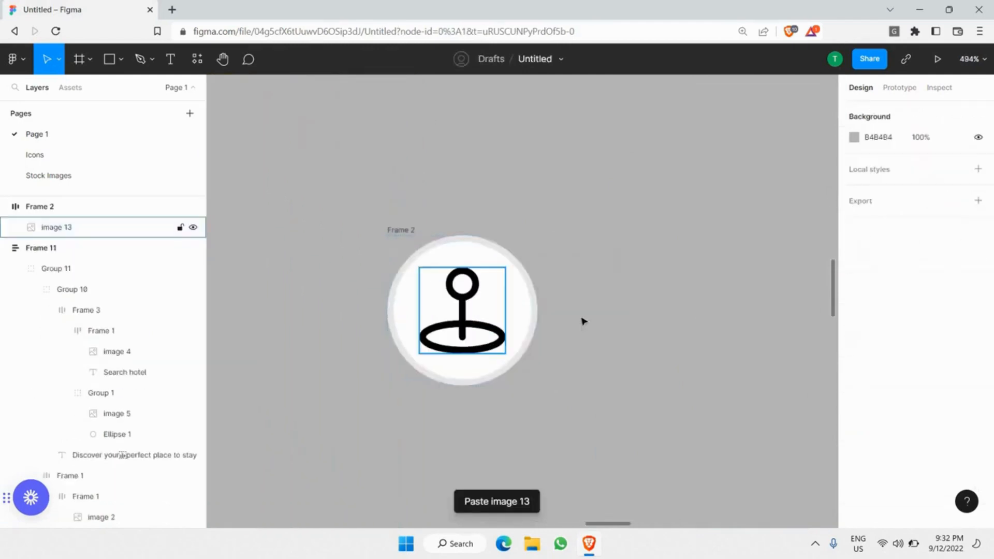
Set the location pin icon's image fill opacity to 50% in the round button.
{"action": "left_click", "coordinate": [482, 308]}
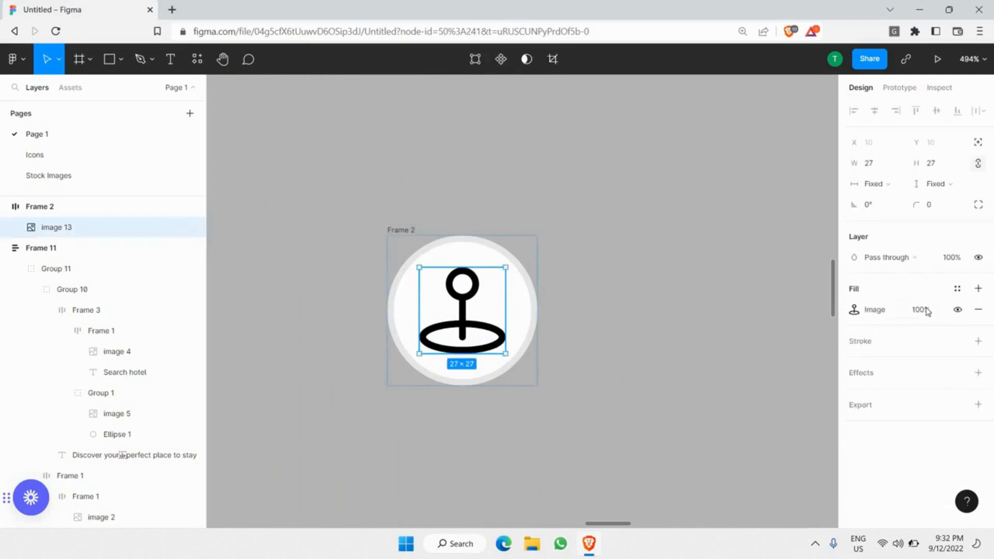
{"action": "left_click", "coordinate": [928, 310]}
{"action": "type", "text": "50"}
{"action": "key", "text": "Return"}
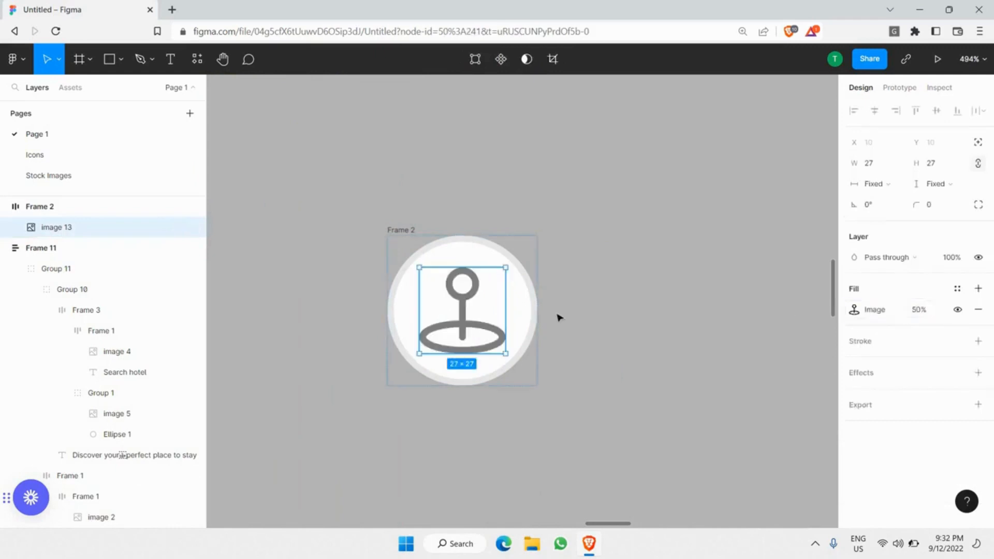
{"action": "left_click", "coordinate": [555, 313]}
Move the round location button from the empty canvas onto the hotel card, beside the address and rating text.
{"action": "scroll", "coordinate": [555, 313], "scroll_direction": "down", "scroll_amount": 10, "text": "ctrl"}
{"action": "scroll", "coordinate": [525, 292], "scroll_direction": "up", "scroll_amount": 2, "text": "ctrl"}
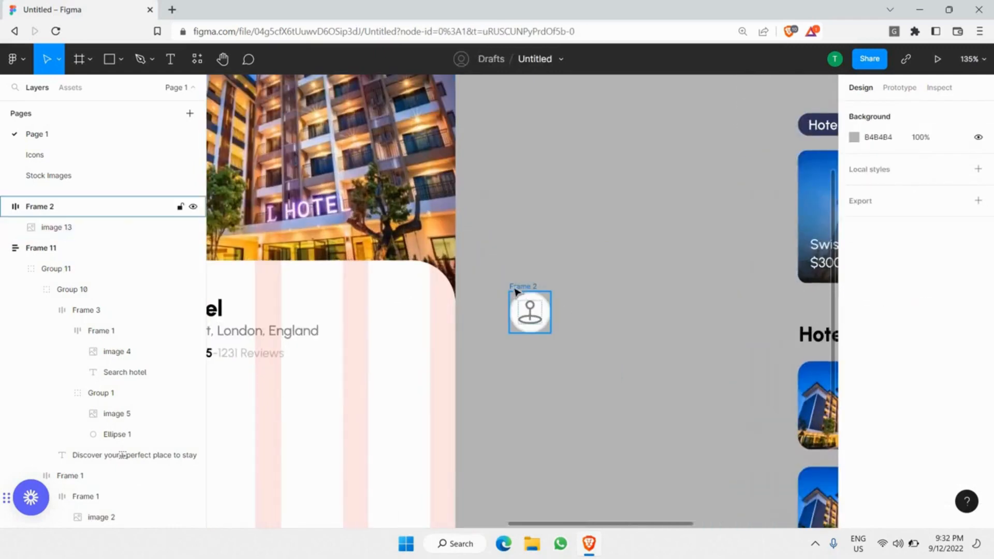
{"action": "left_click_drag", "start_coordinate": [528, 310], "coordinate": [391, 314]}
{"action": "key", "text": "Up"}
{"action": "key", "text": "Up"}
{"action": "key", "text": "Up"}
{"action": "key", "text": "Up"}
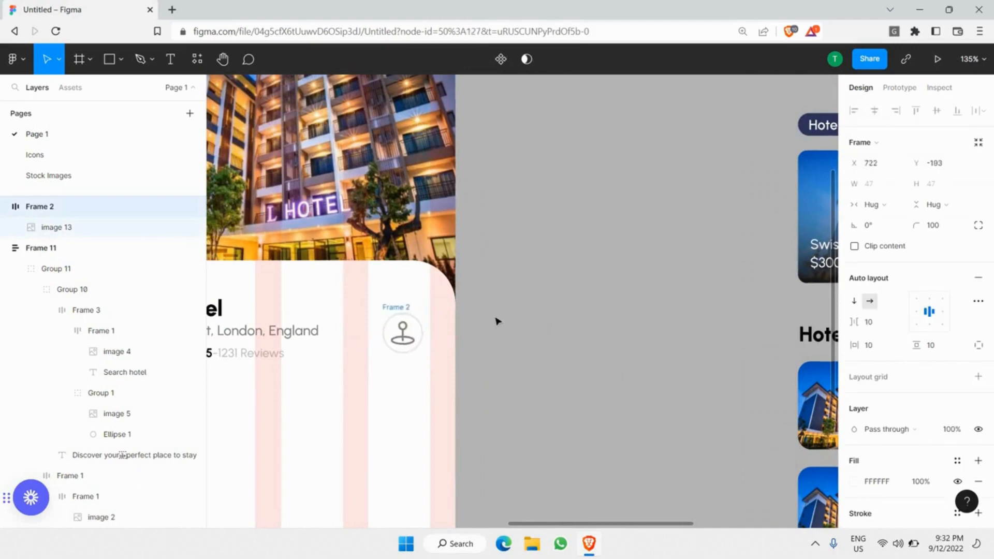
{"action": "left_click", "coordinate": [497, 321]}
Combine the hotel text group and location button in a centre-aligned auto layout frame and widen it to 372.
{"action": "scroll", "coordinate": [497, 321], "scroll_direction": "left", "scroll_amount": 5}
{"action": "scroll", "coordinate": [550, 362], "scroll_direction": "right", "scroll_amount": 3}
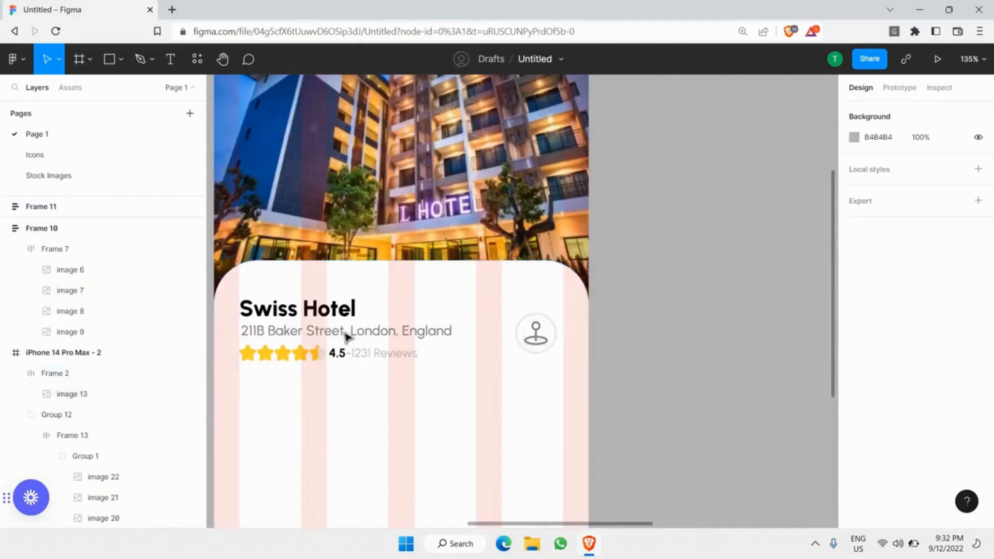
{"action": "left_click", "coordinate": [545, 331]}
{"action": "left_click", "coordinate": [430, 326], "text": "shift"}
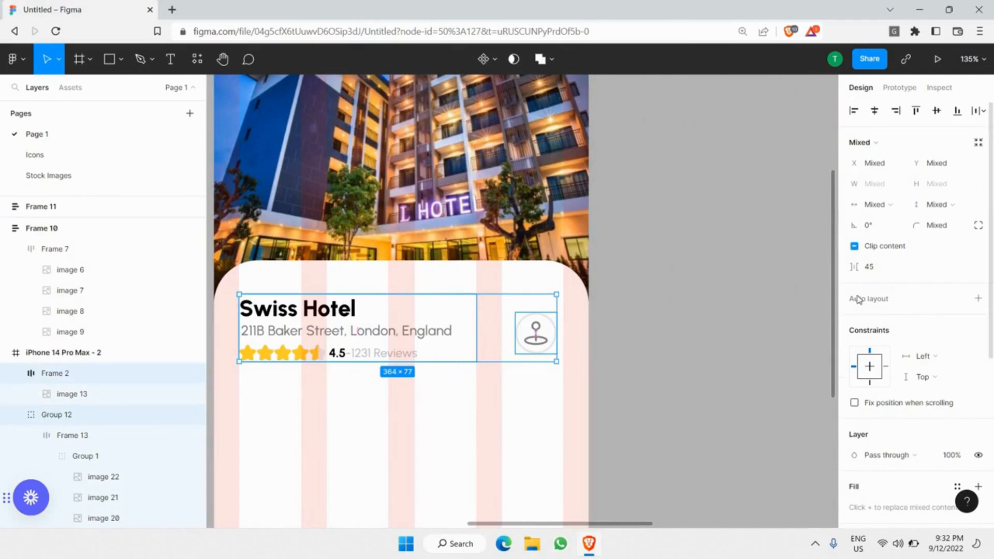
{"action": "left_click", "coordinate": [978, 300]}
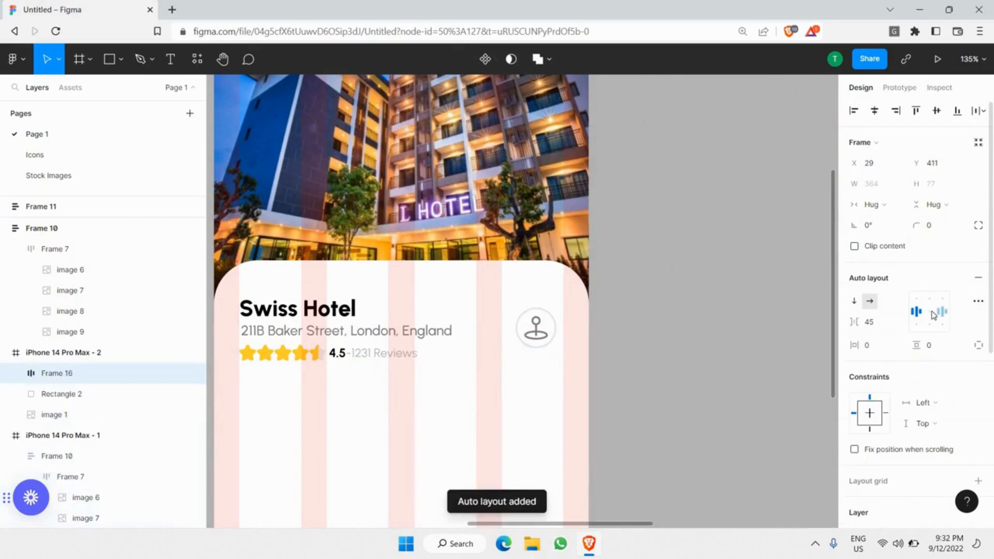
{"action": "left_click", "coordinate": [930, 312]}
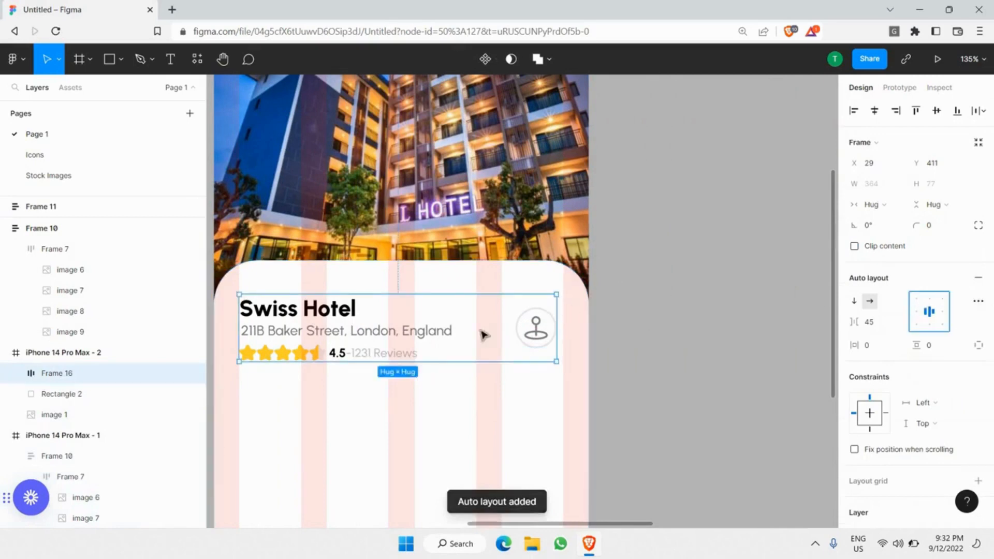
{"action": "mouse_move", "coordinate": [558, 308]}
{"action": "left_mouse_down"}
{"action": "mouse_move", "coordinate": [548, 338]}
{"action": "mouse_move", "coordinate": [561, 322]}
{"action": "left_mouse_up"}
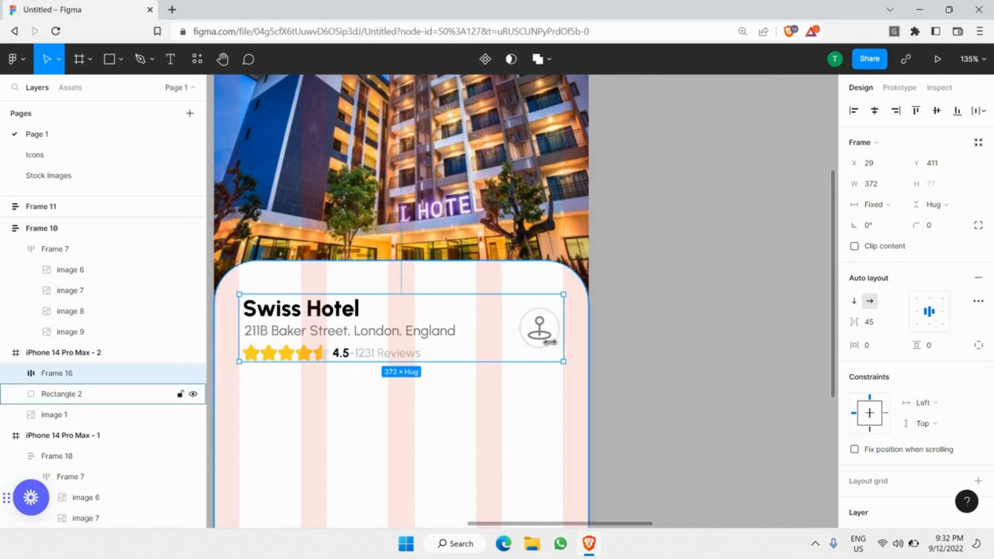
Set the auto layout spacing mode of the hotel header frame to Space between.
{"action": "scroll", "coordinate": [572, 324], "scroll_direction": "up", "scroll_amount": 10}
{"action": "left_click", "coordinate": [562, 324]}
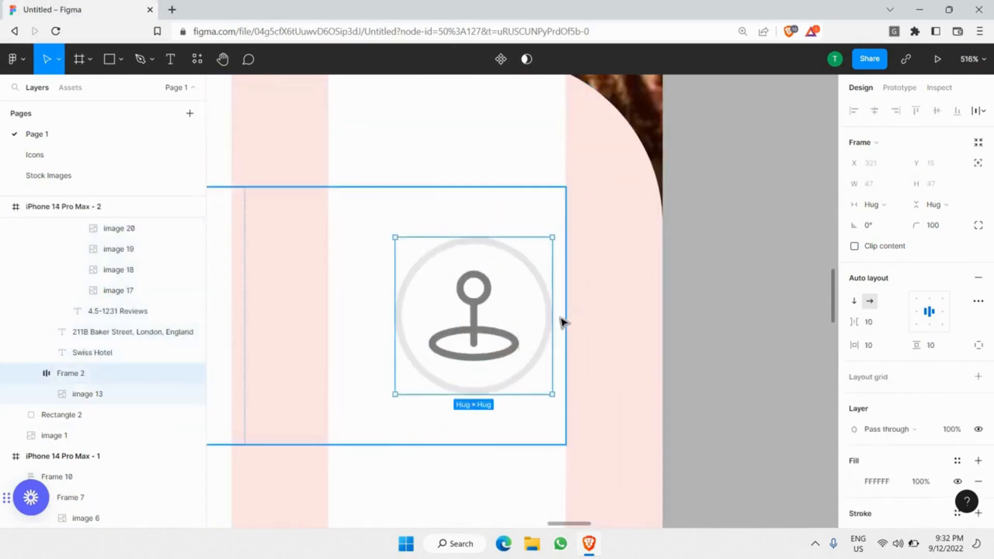
{"action": "left_click", "coordinate": [561, 322]}
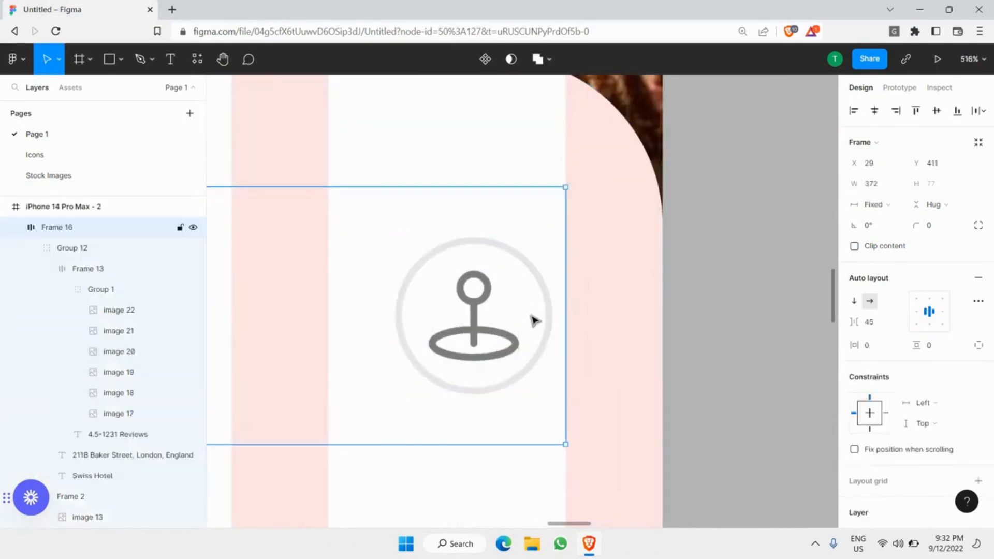
{"action": "left_click", "coordinate": [978, 300]}
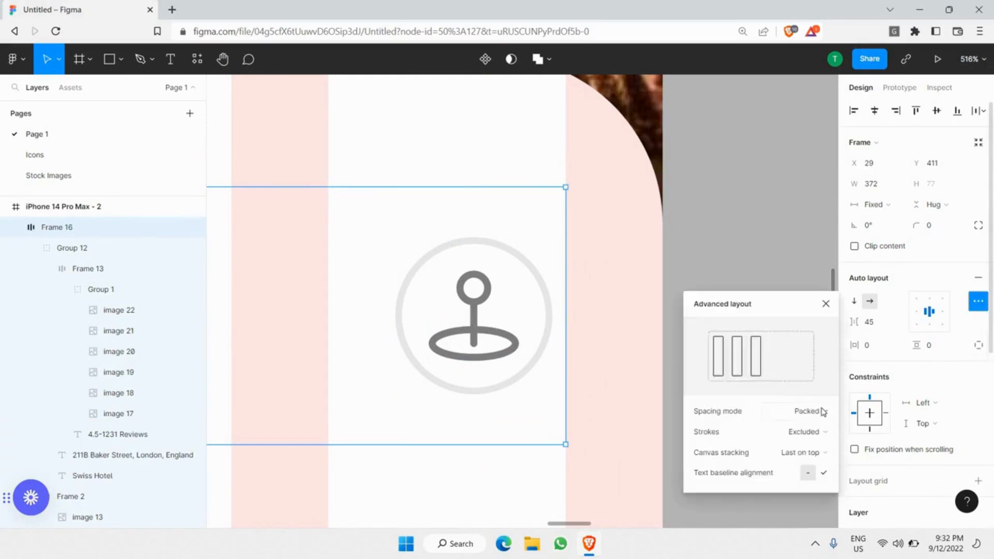
{"action": "left_click", "coordinate": [805, 411]}
{"action": "left_click", "coordinate": [798, 426]}
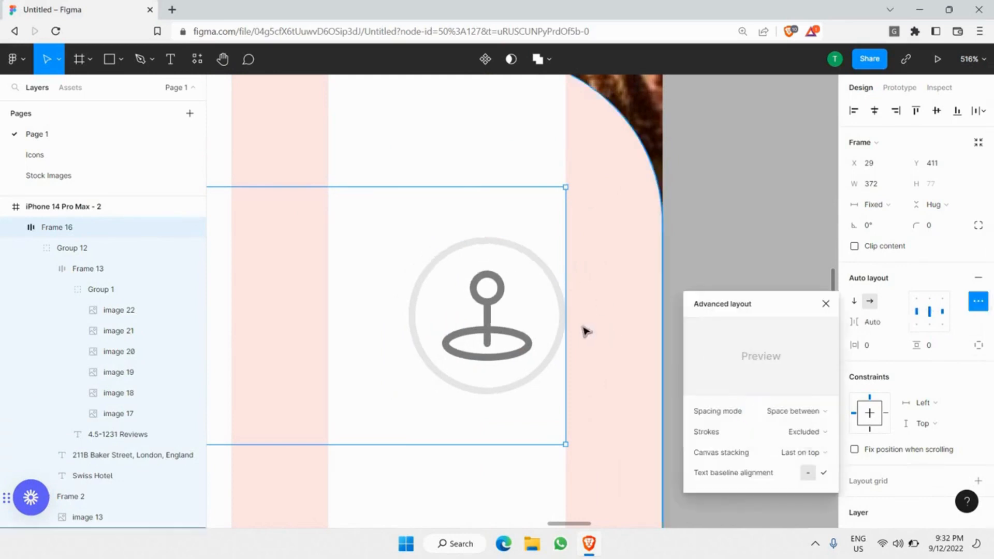
Examine how the location button and the Swiss Hotel title line up with the layout grid columns at both card edges.
{"action": "scroll", "coordinate": [555, 310], "scroll_direction": "up", "scroll_amount": 3}
{"action": "scroll", "coordinate": [539, 306], "scroll_direction": "down", "scroll_amount": 6}
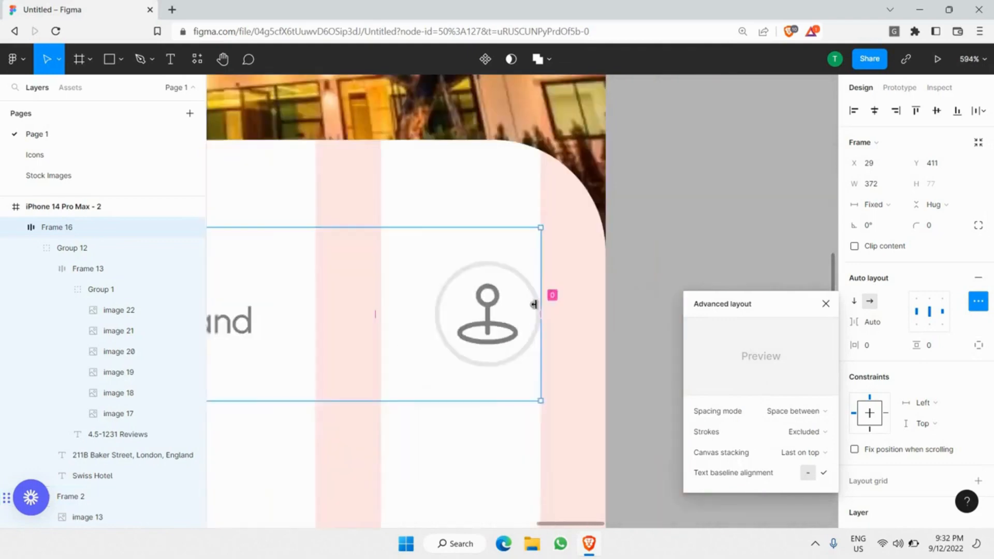
{"action": "scroll", "coordinate": [401, 282], "scroll_direction": "left", "scroll_amount": 5}
{"action": "scroll", "coordinate": [368, 289], "scroll_direction": "up", "scroll_amount": 6}
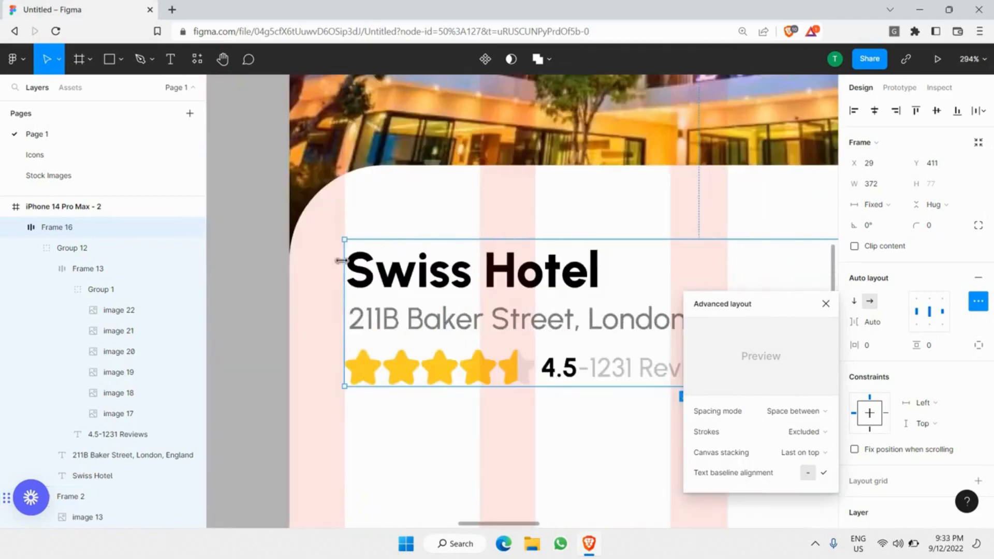
{"action": "left_click", "coordinate": [382, 212]}
{"action": "scroll", "coordinate": [386, 210], "scroll_direction": "down", "scroll_amount": 5}
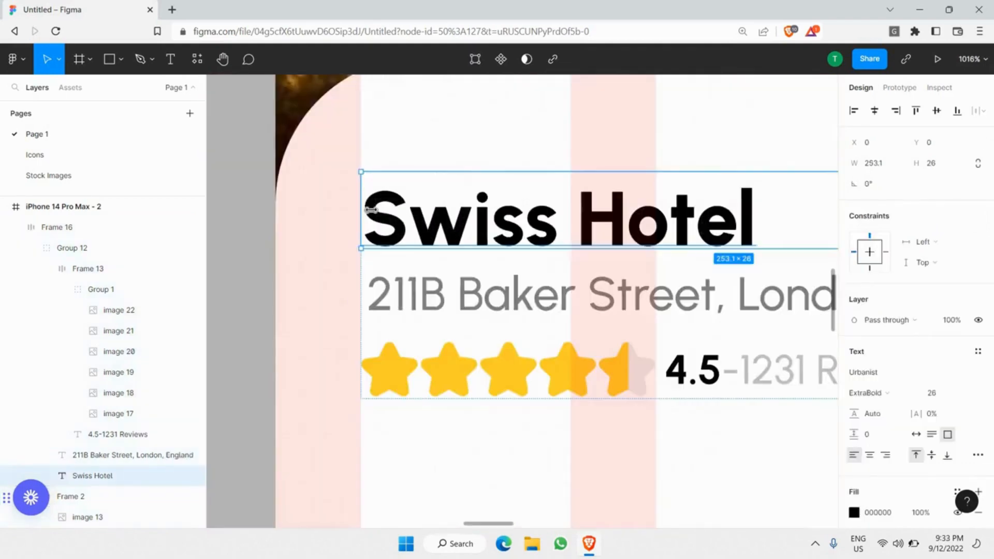
{"action": "scroll", "coordinate": [386, 207], "scroll_direction": "down", "scroll_amount": 3}
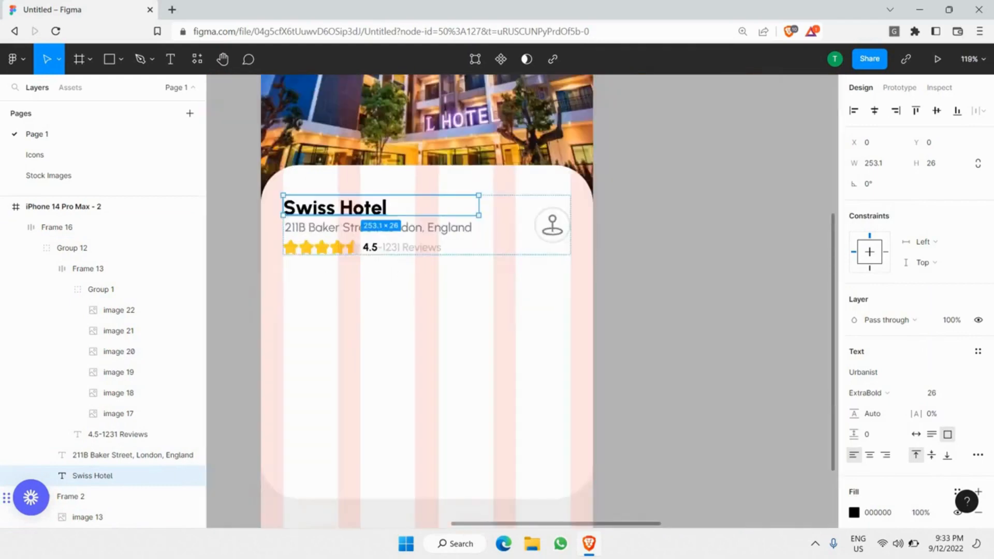
{"action": "left_click", "coordinate": [647, 198]}
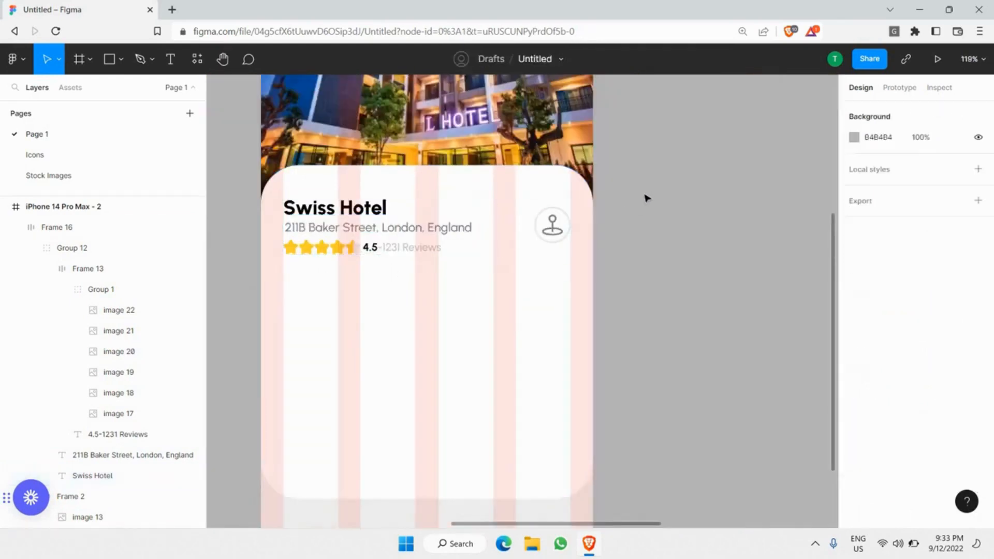
Duplicate the hotel header block, place the copy below the original at X 29, Y 517, and retitle it "Description".
{"action": "left_click", "coordinate": [449, 234]}
{"action": "key", "text": "ctrl+c"}
{"action": "key", "text": "ctrl+v"}
{"action": "left_click", "coordinate": [486, 225], "text": "ctrl"}
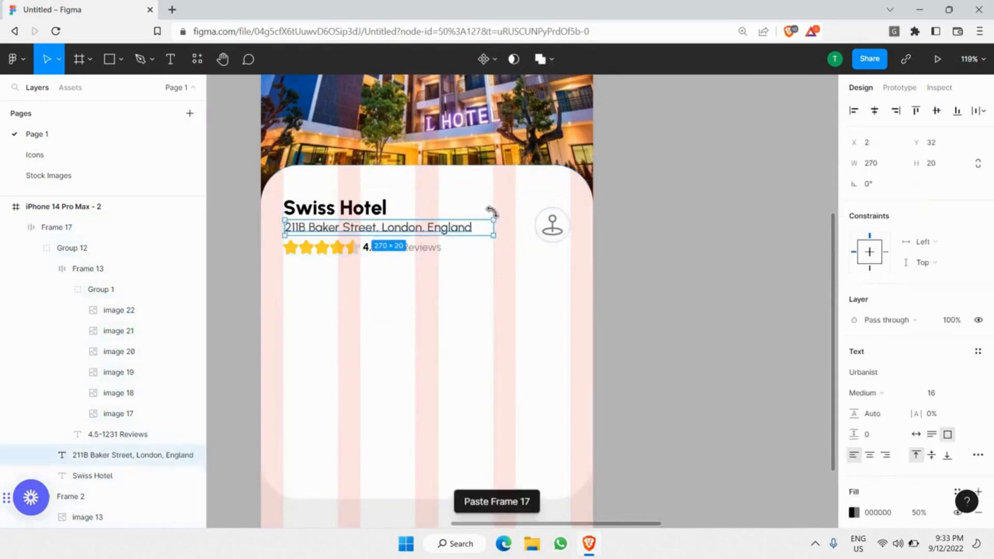
{"action": "left_click_drag", "start_coordinate": [456, 228], "coordinate": [387, 303]}
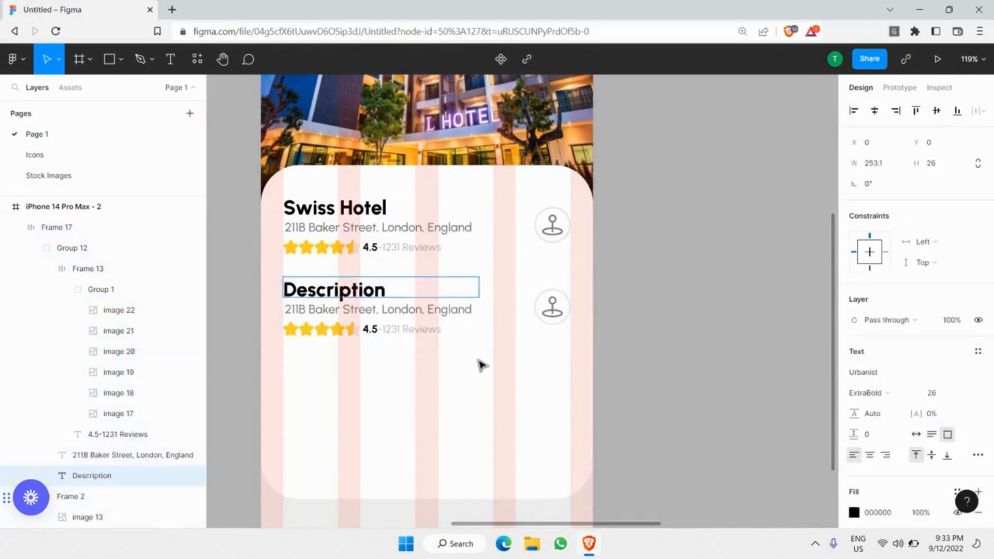
{"action": "key", "text": "Escape"}
{"action": "left_click", "coordinate": [479, 364]}
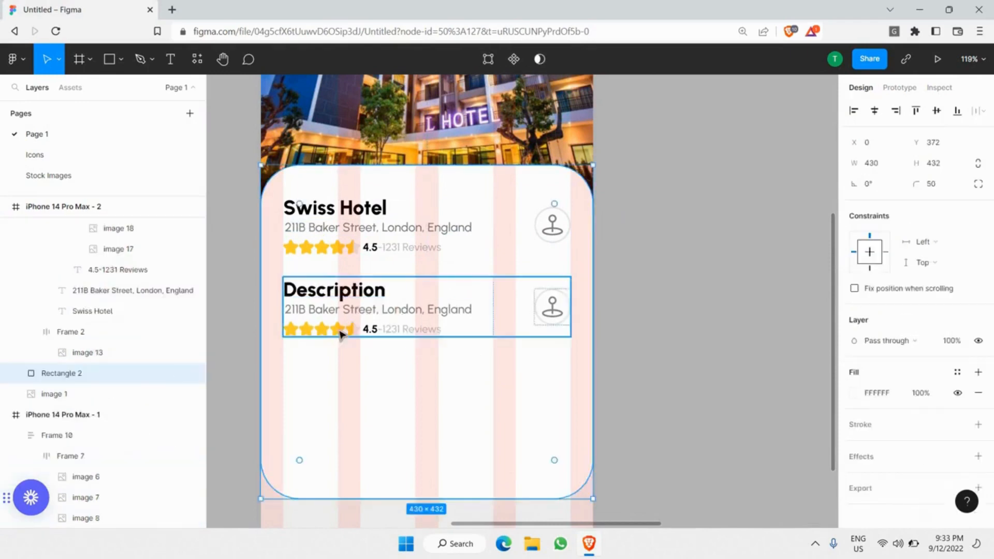
Delete the star rating row and the round location button from the Description block.
{"action": "left_click", "coordinate": [374, 333]}
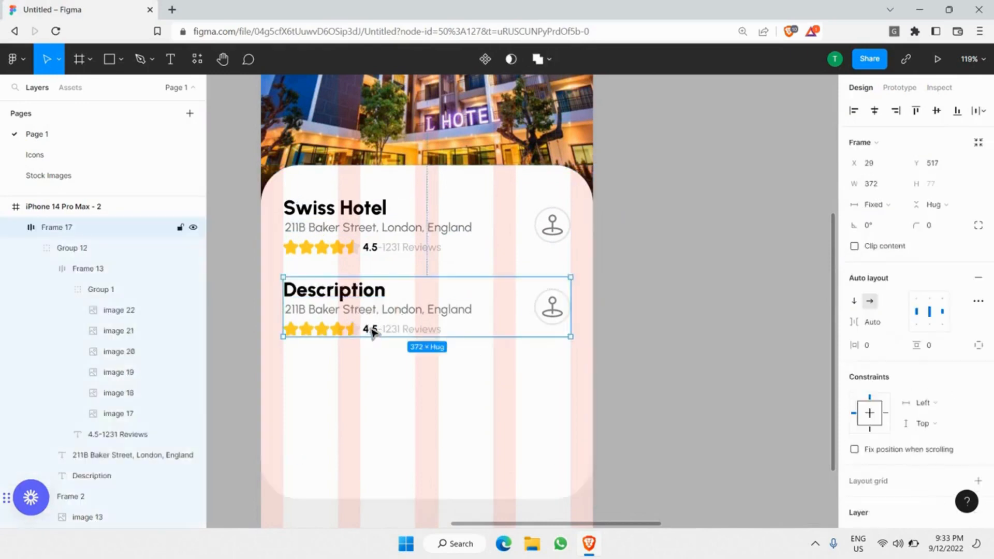
{"action": "left_click", "coordinate": [373, 333]}
{"action": "left_click", "coordinate": [373, 333]}
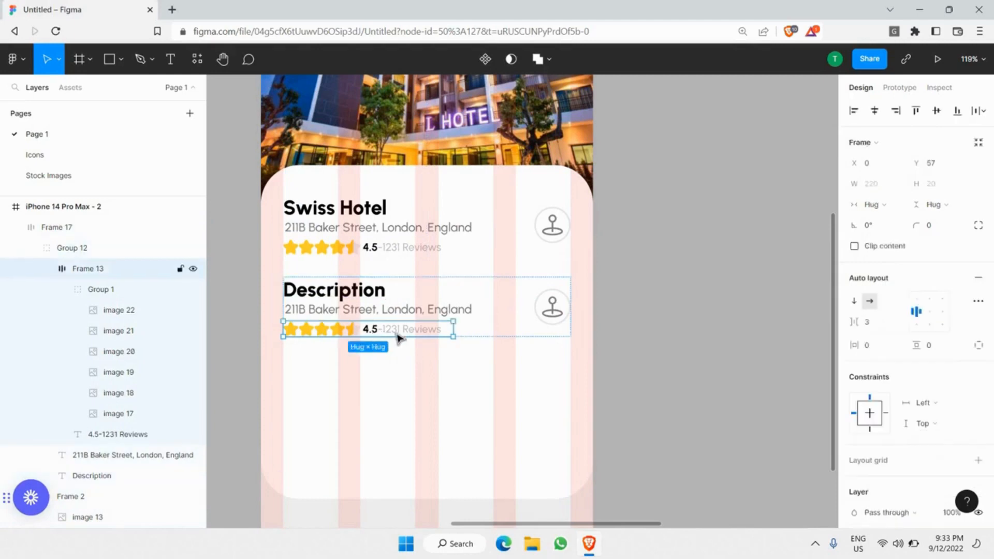
{"action": "key", "text": "Delete"}
{"action": "left_click", "coordinate": [552, 299]}
{"action": "key", "text": "Delete"}
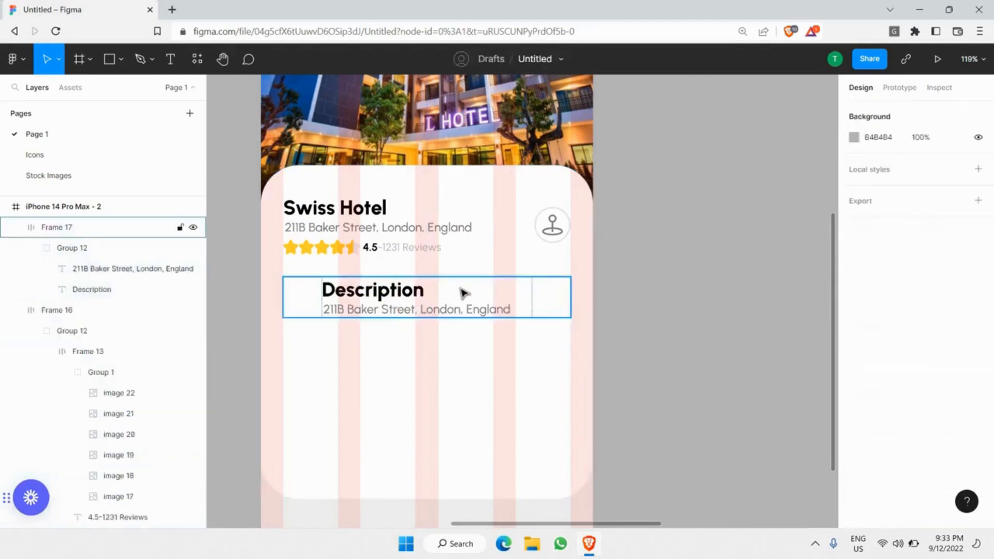
Take the Description text group out of its auto layout frame, remove the frame, and place the group at X 30, Y 526.
{"action": "left_click", "coordinate": [317, 299]}
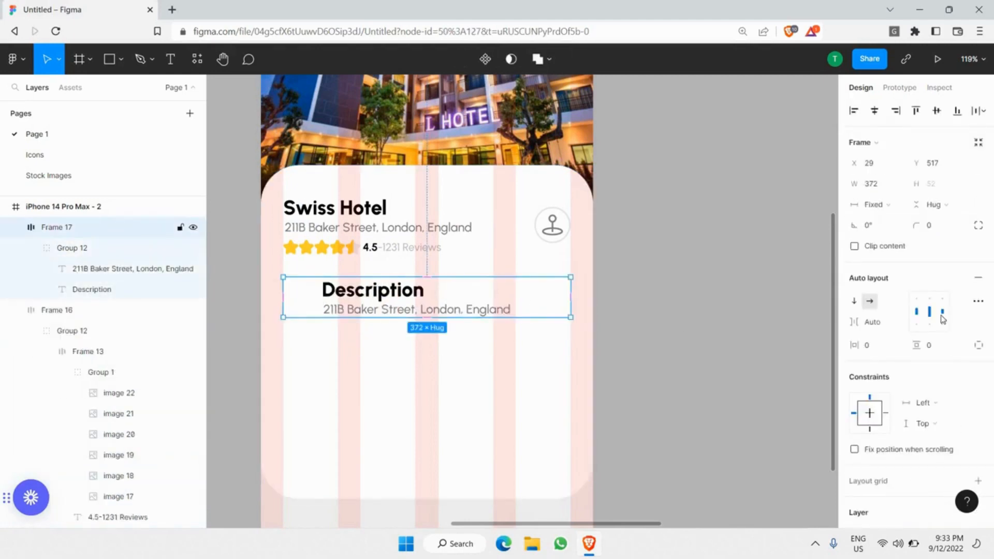
{"action": "left_click", "coordinate": [361, 306]}
{"action": "key", "text": "Delete"}
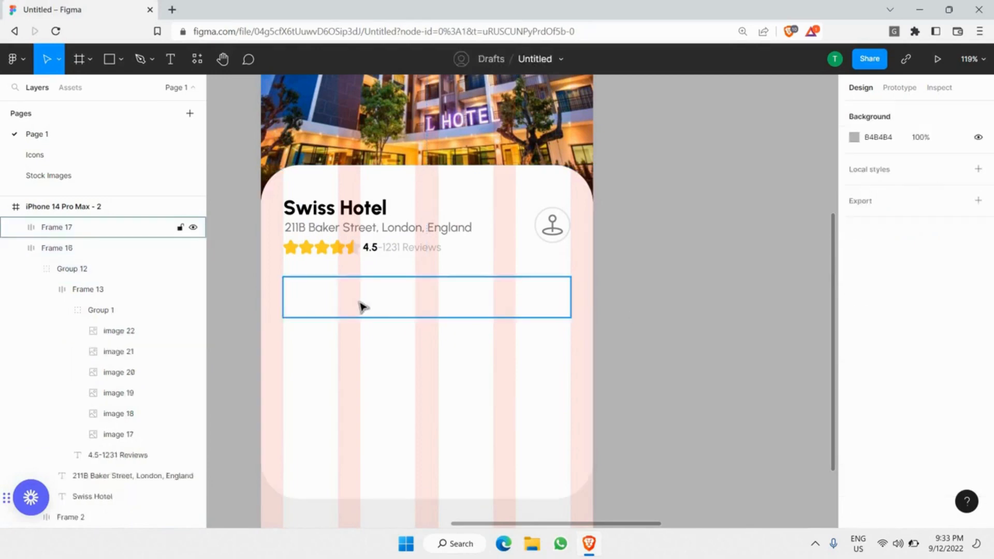
{"action": "left_click", "coordinate": [360, 303]}
{"action": "key", "text": "Escape"}
{"action": "left_click", "coordinate": [362, 301]}
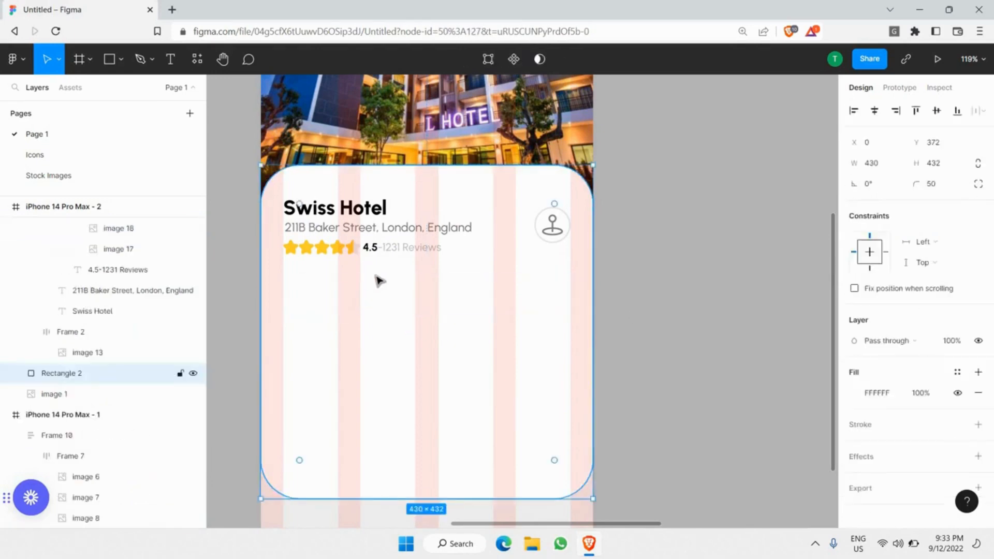
{"action": "key", "text": "ctrl+v"}
{"action": "scroll", "coordinate": [382, 300], "scroll_direction": "down", "scroll_amount": 7}
{"action": "left_click_drag", "start_coordinate": [363, 127], "coordinate": [306, 171]}
{"action": "scroll", "coordinate": [306, 170], "scroll_direction": "up", "scroll_amount": 5}
{"action": "scroll", "coordinate": [306, 171], "scroll_direction": "down", "scroll_amount": 5}
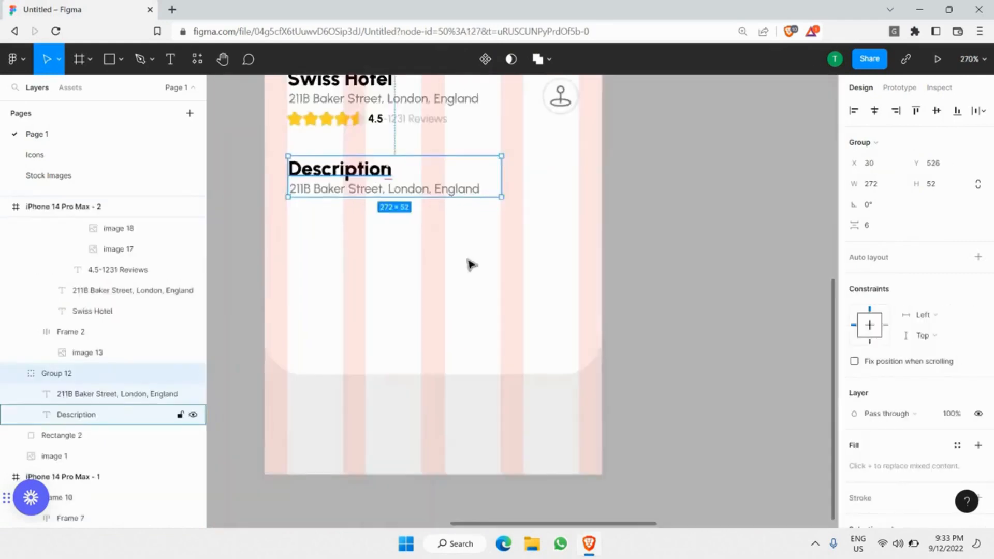
Widen the Description group to the card's last grid column and move its address line down to Y 568.
{"action": "scroll", "coordinate": [468, 264], "scroll_direction": "up", "scroll_amount": 2}
{"action": "left_click_drag", "start_coordinate": [528, 266], "coordinate": [579, 266]}
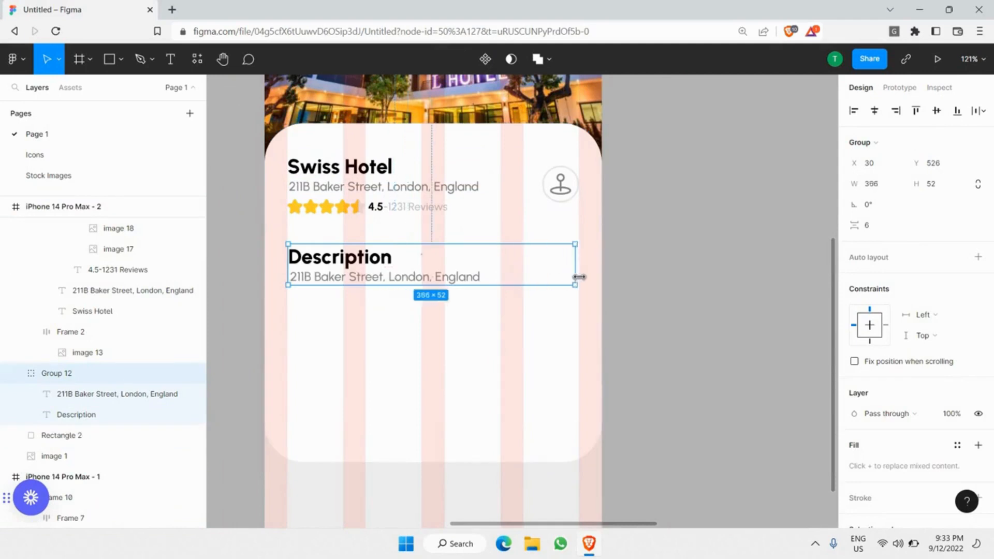
{"action": "double_click", "coordinate": [406, 278]}
{"action": "left_click_drag", "start_coordinate": [406, 283], "coordinate": [410, 289]}
Replace the address line under Description with the pasted paragraph beginning "Hotel Room means an area that is designed".
{"action": "double_click", "coordinate": [427, 289]}
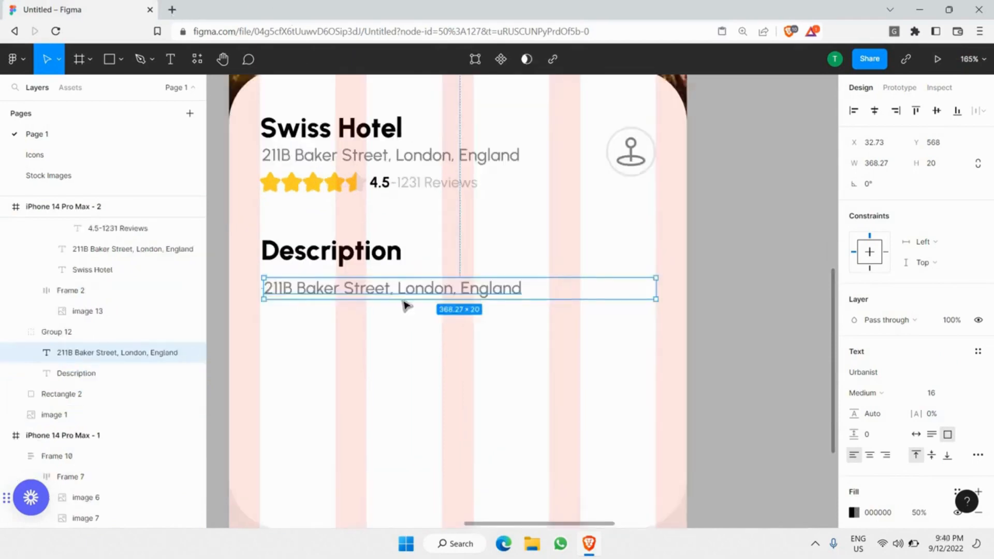
{"action": "key", "text": "ctrl+v"}
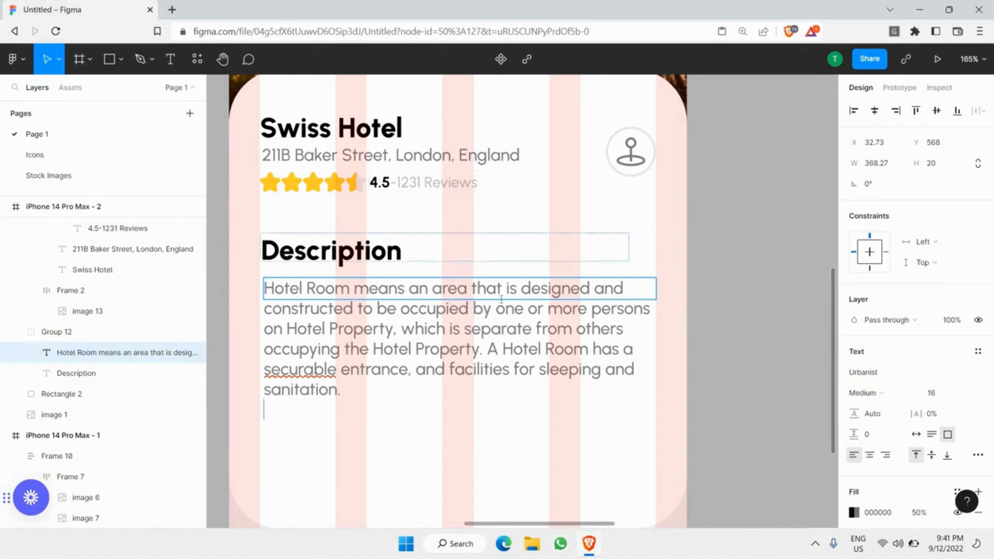
{"action": "key", "text": "Escape"}
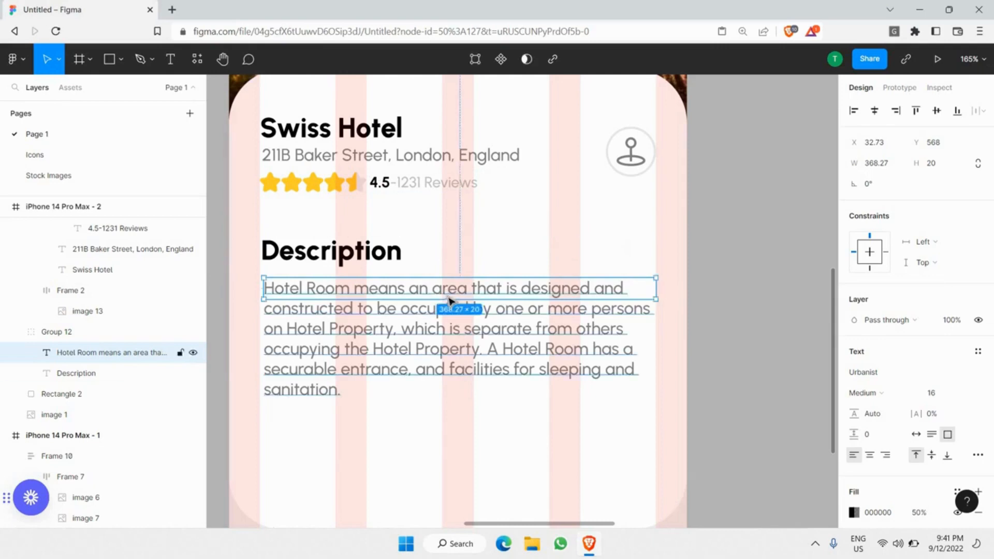
{"action": "key", "text": "Return"}
{"action": "key", "text": "Escape"}
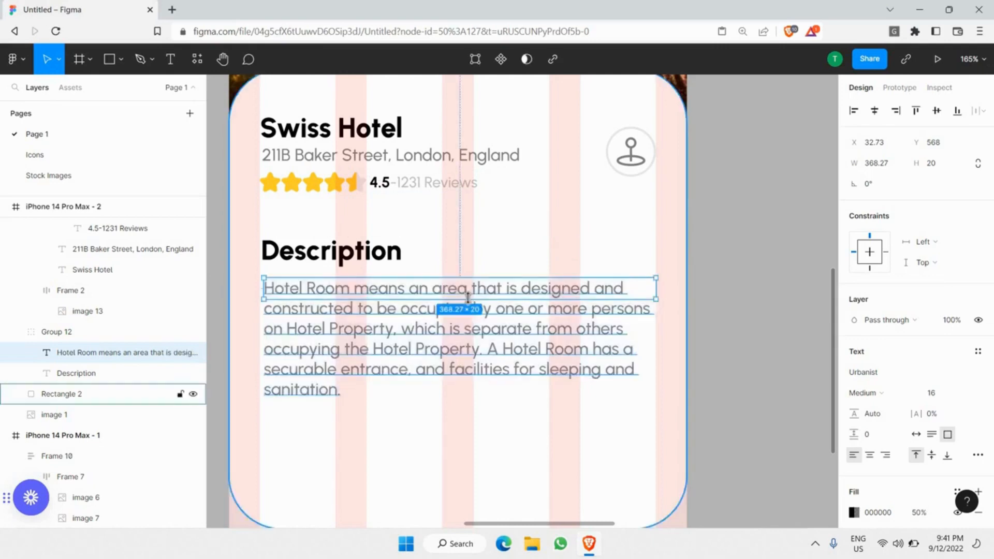
Resize the description paragraph's text box to 368 × 55.
{"action": "left_click_drag", "start_coordinate": [476, 300], "coordinate": [483, 337]}
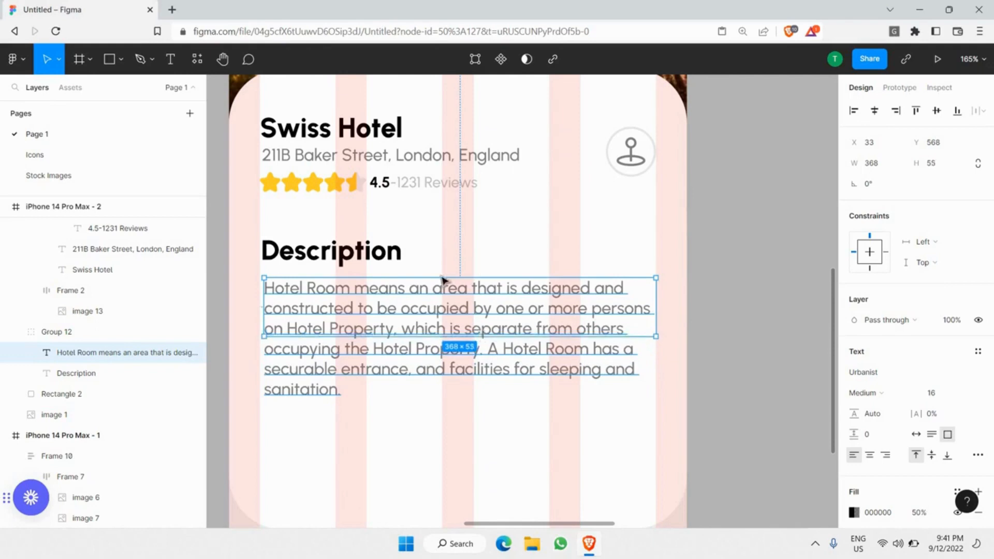
{"action": "left_click", "coordinate": [499, 351]}
{"action": "left_click", "coordinate": [362, 371]}
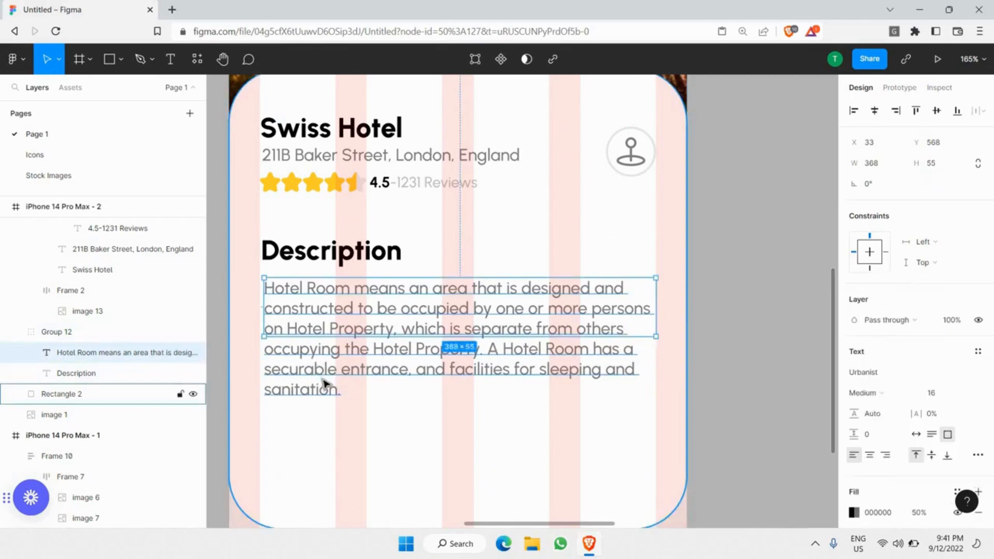
Trim the description paragraph after the words "which is separate".
{"action": "left_click", "coordinate": [324, 370]}
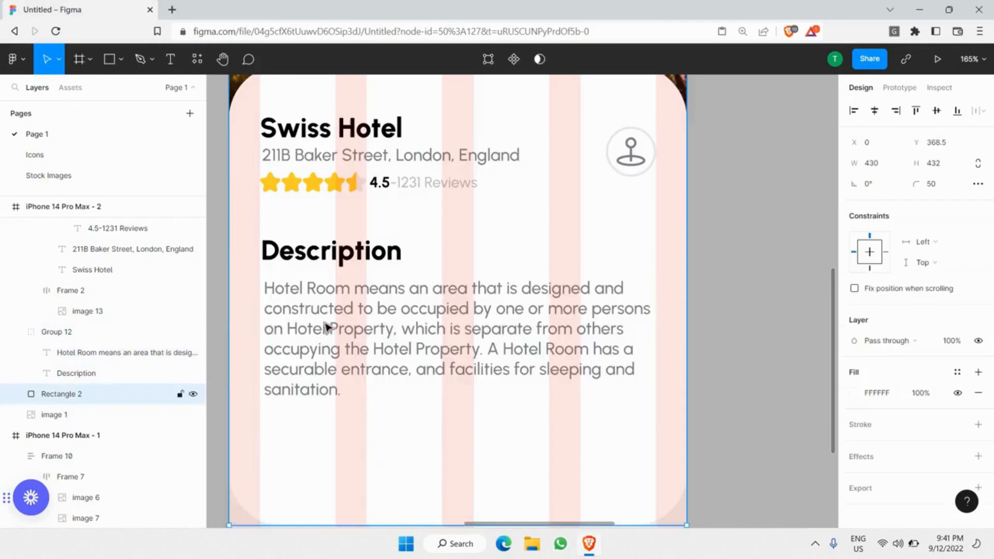
{"action": "left_click", "coordinate": [328, 327]}
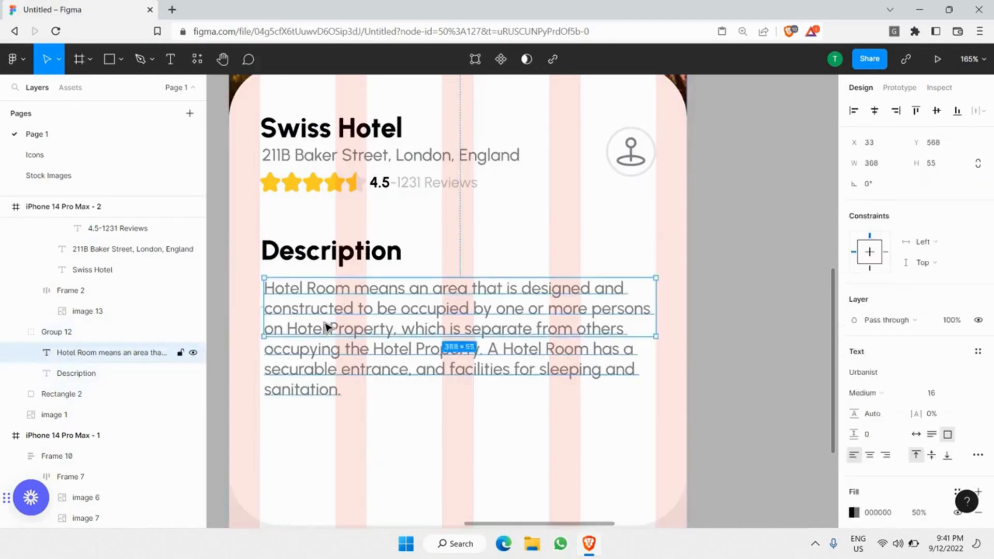
{"action": "double_click", "coordinate": [635, 330]}
{"action": "left_click", "coordinate": [538, 329]}
{"action": "key", "text": "Delete"}
{"action": "key", "text": "Delete"}
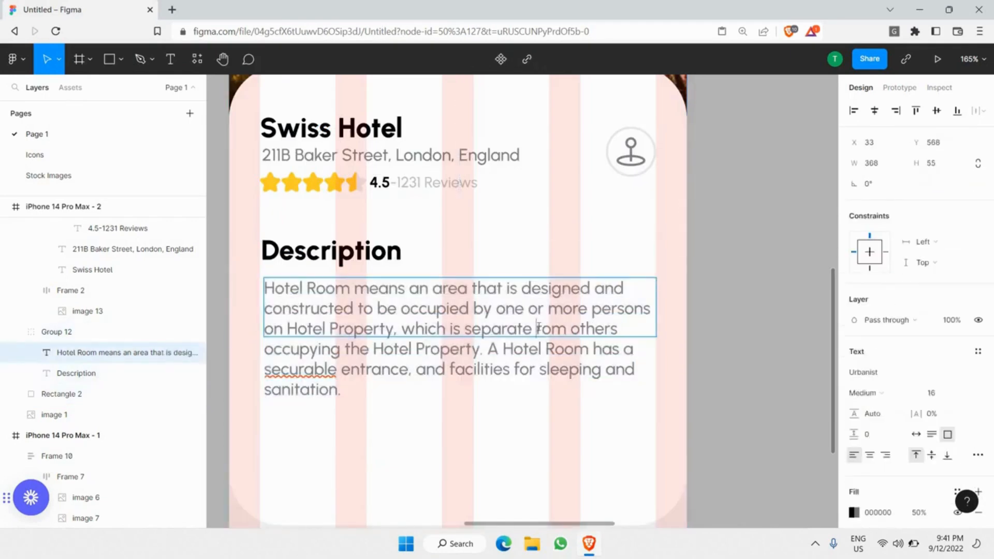
Replace everything after "which is separate" in the hotel description paragraph with "Read more".
{"action": "key", "text": "Delete"}
{"action": "key", "text": "Delete"}
{"action": "key", "text": "Delete"}
{"action": "key", "text": "Delete"}
{"action": "key", "text": "Delete"}
{"action": "key", "text": "Delete"}
{"action": "key", "text": "Delete"}
{"action": "key", "text": "Delete"}
{"action": "key", "text": "Delete"}
{"action": "key", "text": "Delete"}
{"action": "key", "text": "Delete"}
{"action": "key", "text": "Delete"}
{"action": "key", "text": "Delete"}
{"action": "key", "text": "Delete"}
{"action": "key", "text": "Delete"}
{"action": "key", "text": "Delete"}
{"action": "key", "text": "Delete"}
{"action": "key", "text": "Delete"}
{"action": "key", "text": "Delete"}
{"action": "key", "text": "Delete"}
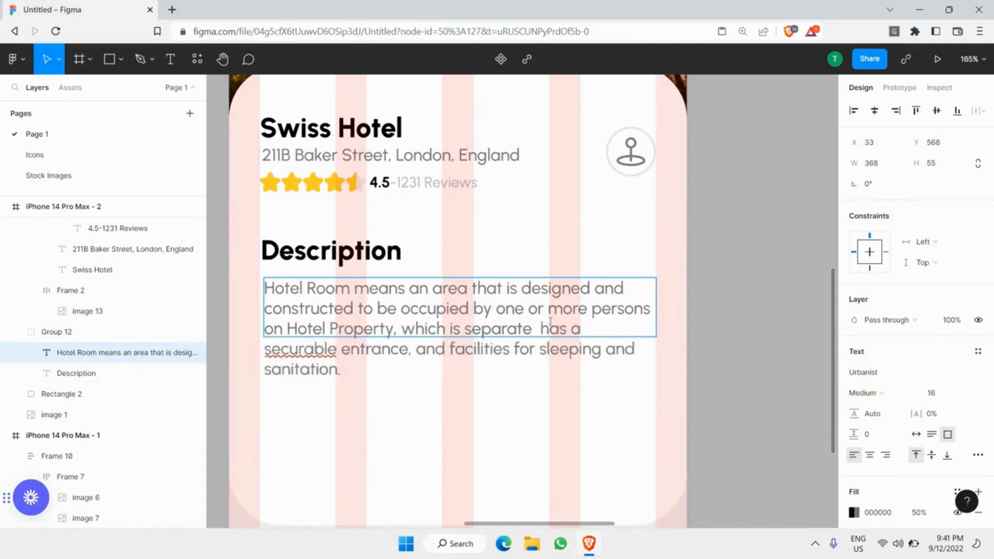
{"action": "key", "text": "Delete"}
{"action": "key", "text": "Delete"}
{"action": "key", "text": "Delete"}
{"action": "key", "text": "Delete"}
{"action": "key", "text": "Delete"}
{"action": "key", "text": "Delete"}
{"action": "key", "text": "Delete"}
{"action": "key", "text": "Delete"}
{"action": "key", "text": "Delete"}
{"action": "key", "text": "Delete"}
{"action": "key", "text": "Delete"}
{"action": "key", "text": "Delete"}
{"action": "key", "text": "Delete"}
{"action": "key", "text": "Delete"}
{"action": "key", "text": "Delete"}
{"action": "key", "text": "Delete"}
{"action": "key", "text": "Delete"}
{"action": "key", "text": "Delete"}
{"action": "key", "text": "Delete"}
{"action": "key", "text": "Delete"}
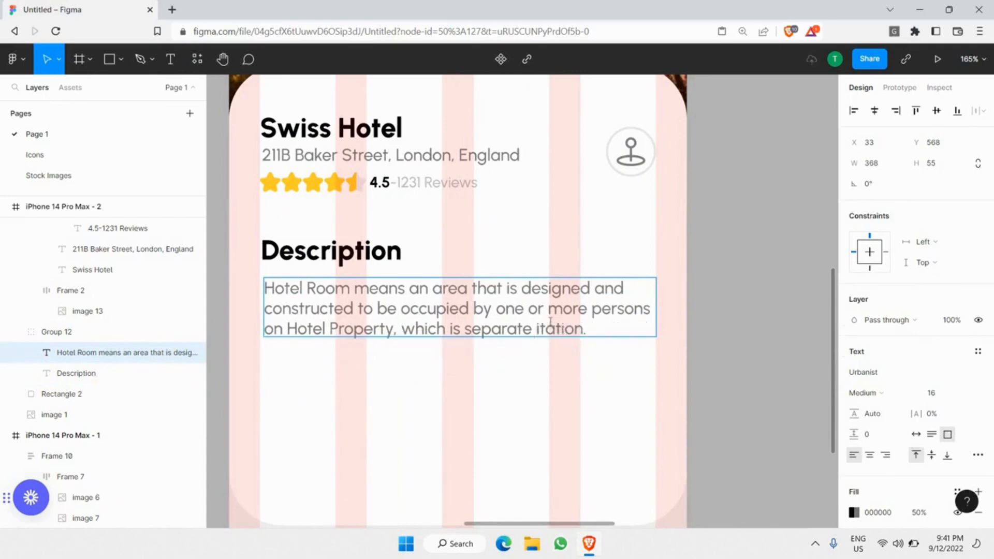
{"action": "key", "text": "ctrl+v"}
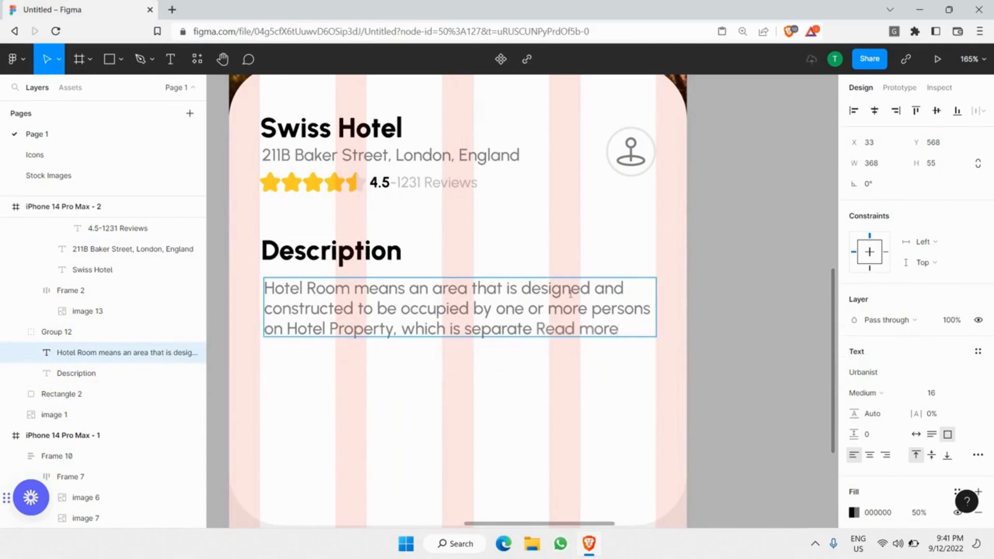
Make the words "Read more" ExtraBold with a fill opacity of 100%.
{"action": "key", "text": "ctrl+shift+Left"}
{"action": "key", "text": "ctrl+shift+Left"}
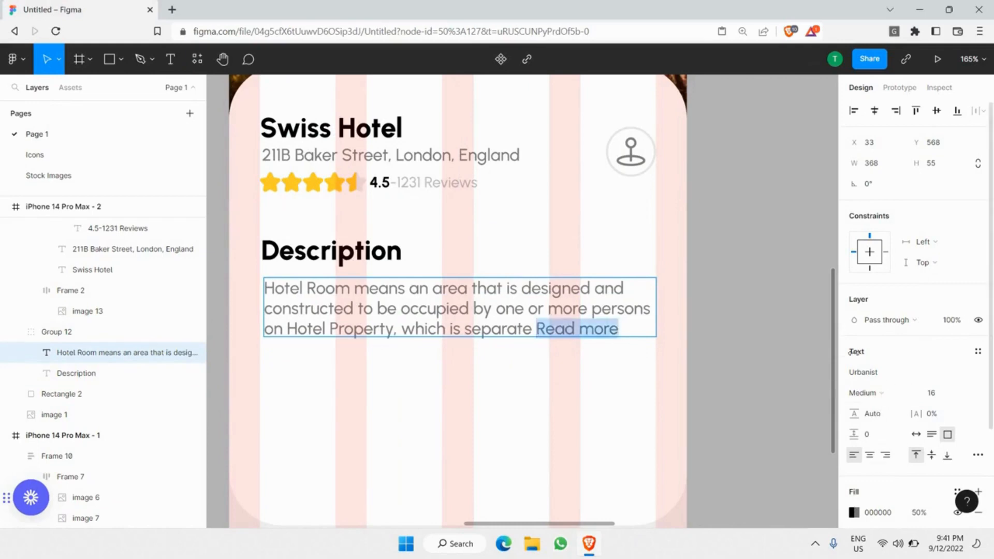
{"action": "scroll", "coordinate": [873, 336], "scroll_direction": "down", "scroll_amount": 1}
{"action": "left_click", "coordinate": [884, 335]}
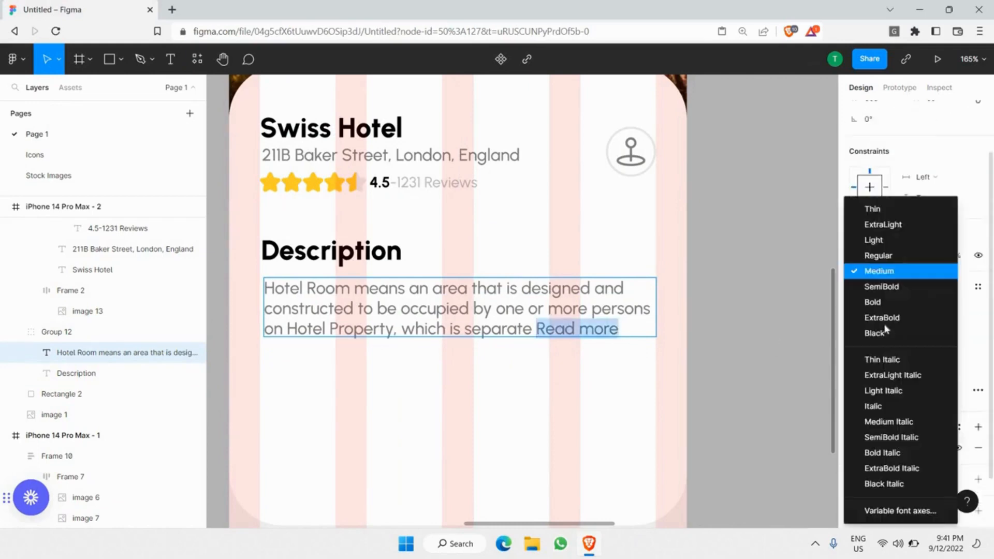
{"action": "left_click", "coordinate": [890, 323]}
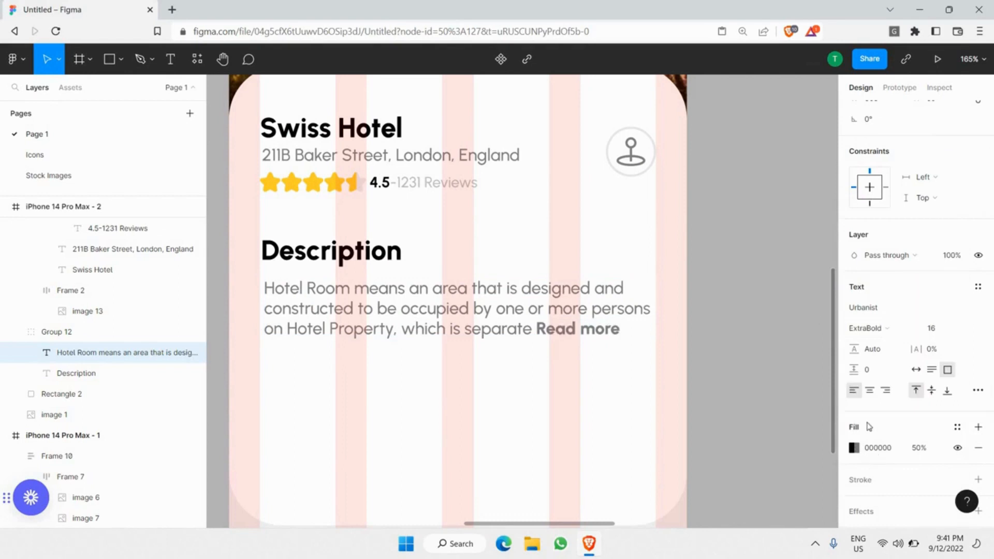
{"action": "left_click", "coordinate": [922, 448]}
{"action": "type", "text": "100"}
{"action": "key", "text": "Return"}
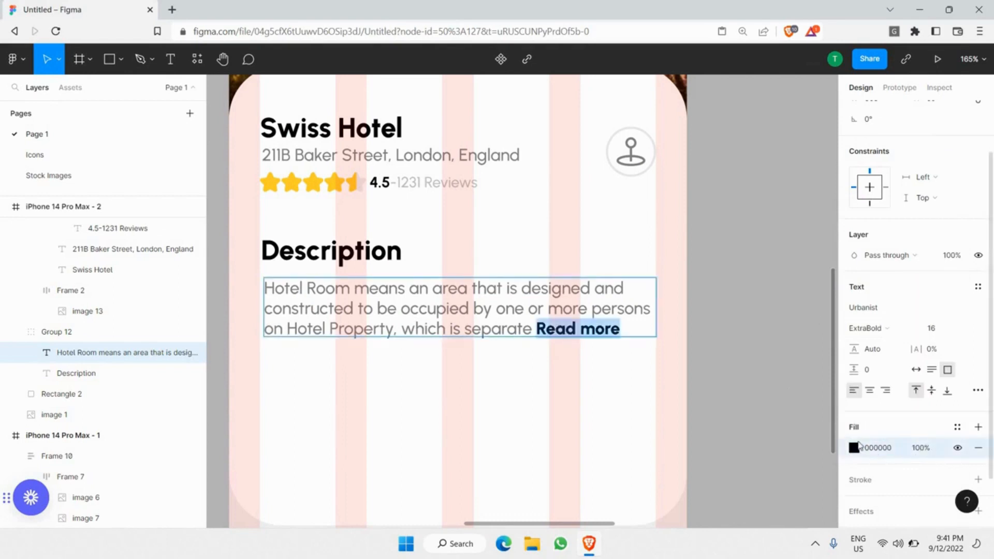
Colour the words "Read more" bright blue and deselect the text.
{"action": "left_click", "coordinate": [857, 446]}
{"action": "left_click", "coordinate": [786, 376]}
{"action": "left_click_drag", "start_coordinate": [775, 265], "coordinate": [849, 159]}
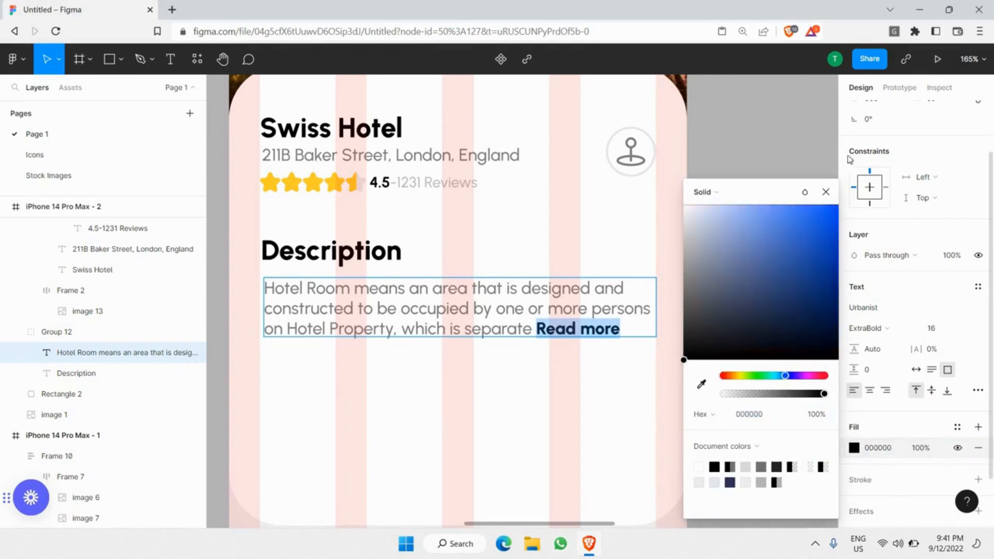
{"action": "left_click", "coordinate": [825, 191]}
{"action": "key", "text": "Escape"}
{"action": "left_click", "coordinate": [758, 165]}
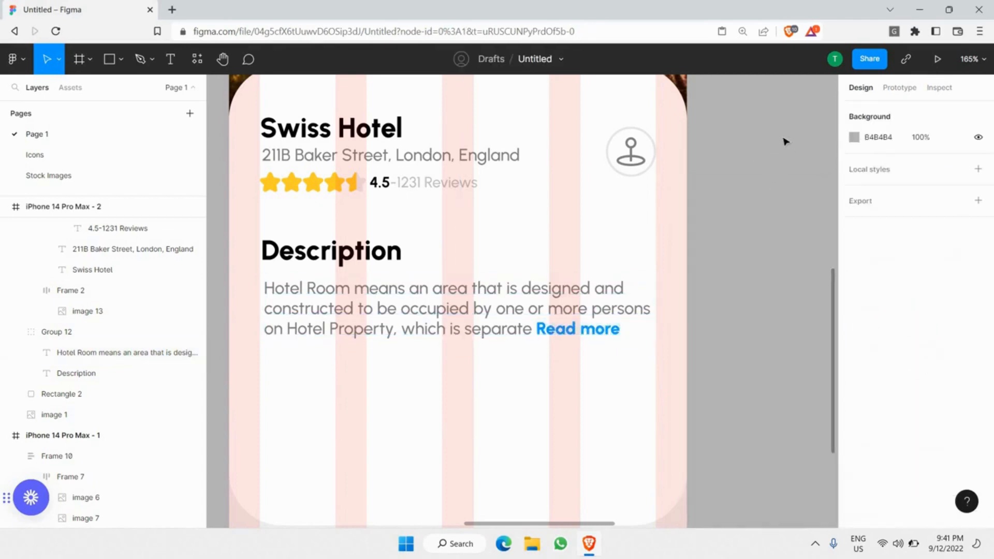
Look at the bedroom photo on the Stock Images page and return to Page 1.
{"action": "scroll", "coordinate": [280, 178], "scroll_direction": "down", "scroll_amount": 3}
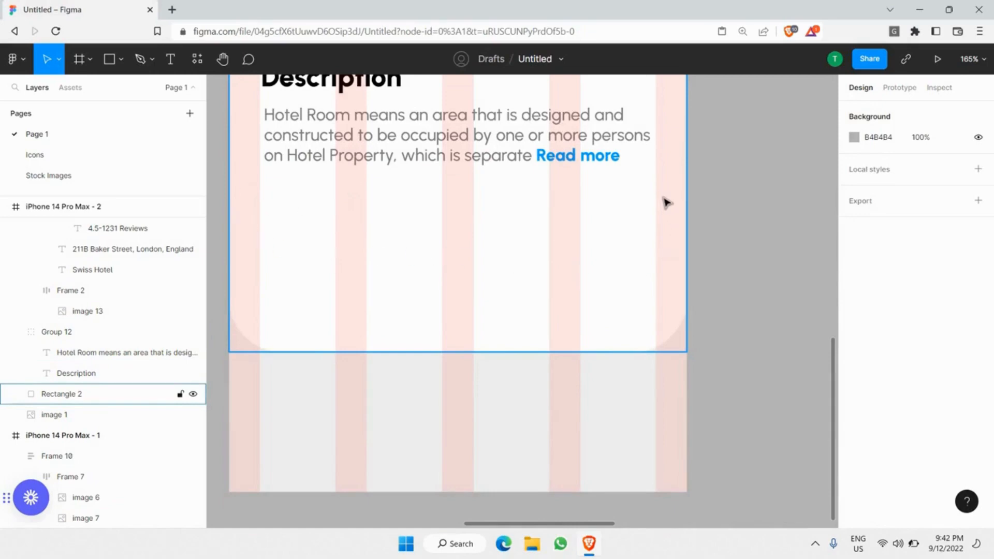
{"action": "scroll", "coordinate": [597, 150], "scroll_direction": "up", "scroll_amount": 7}
{"action": "scroll", "coordinate": [473, 186], "scroll_direction": "down", "scroll_amount": 5}
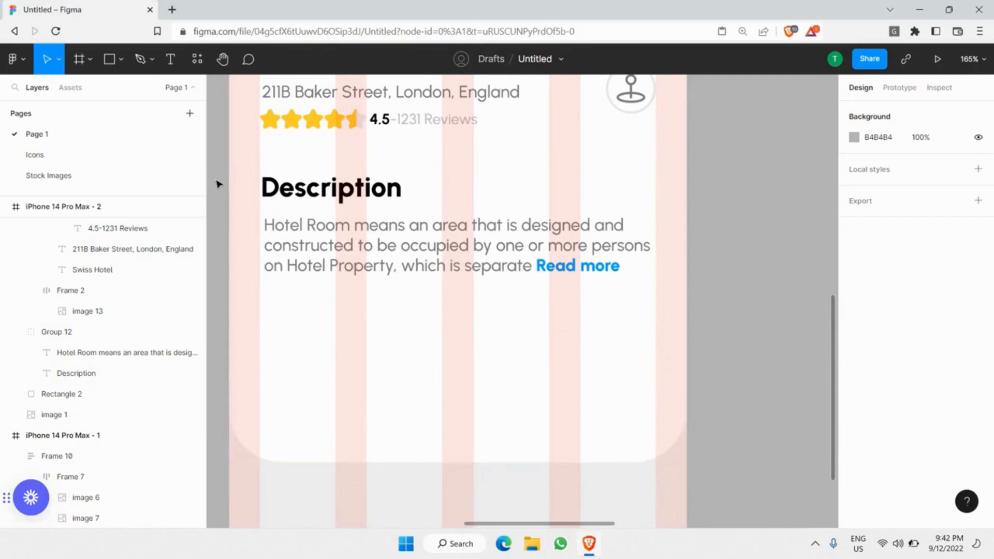
{"action": "left_click", "coordinate": [134, 185]}
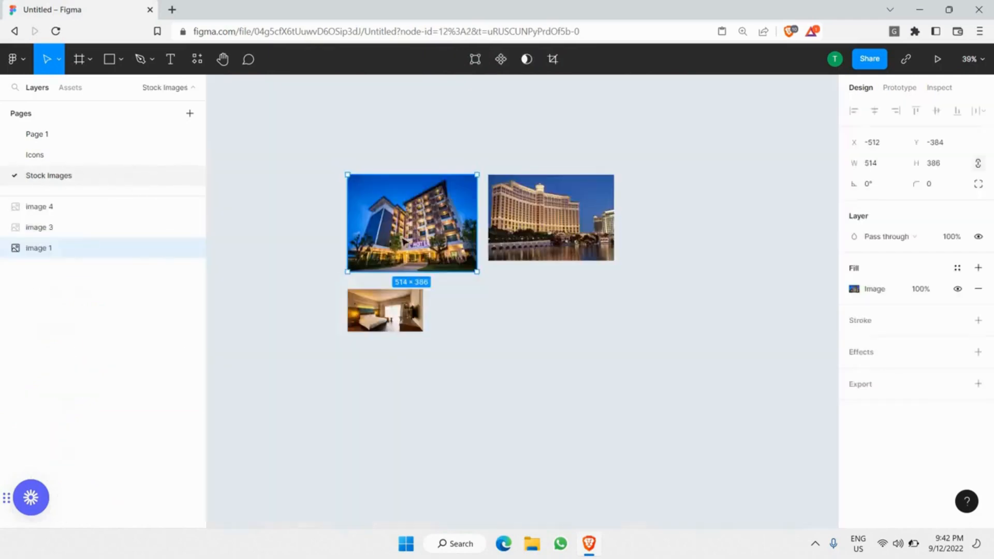
{"action": "left_click", "coordinate": [398, 325]}
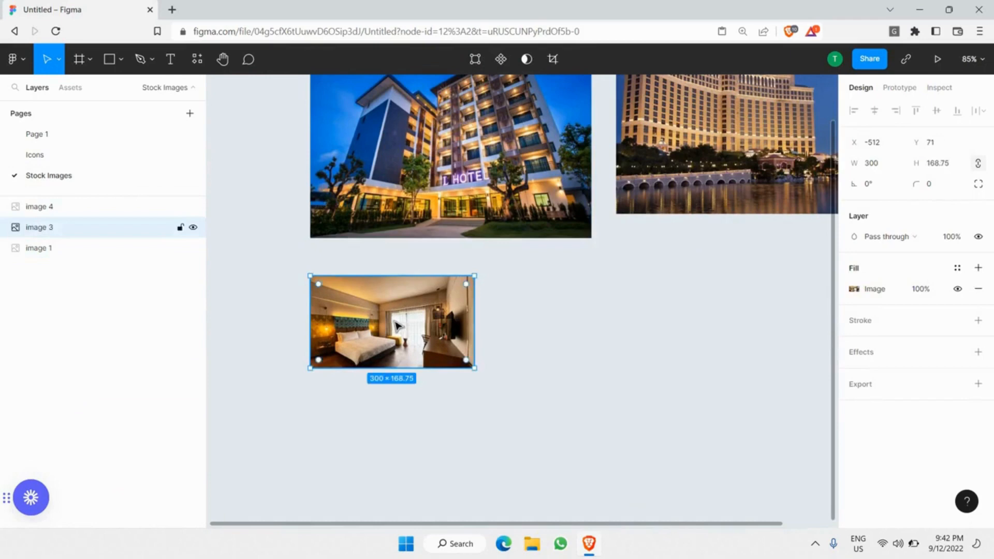
{"action": "left_click", "coordinate": [138, 136]}
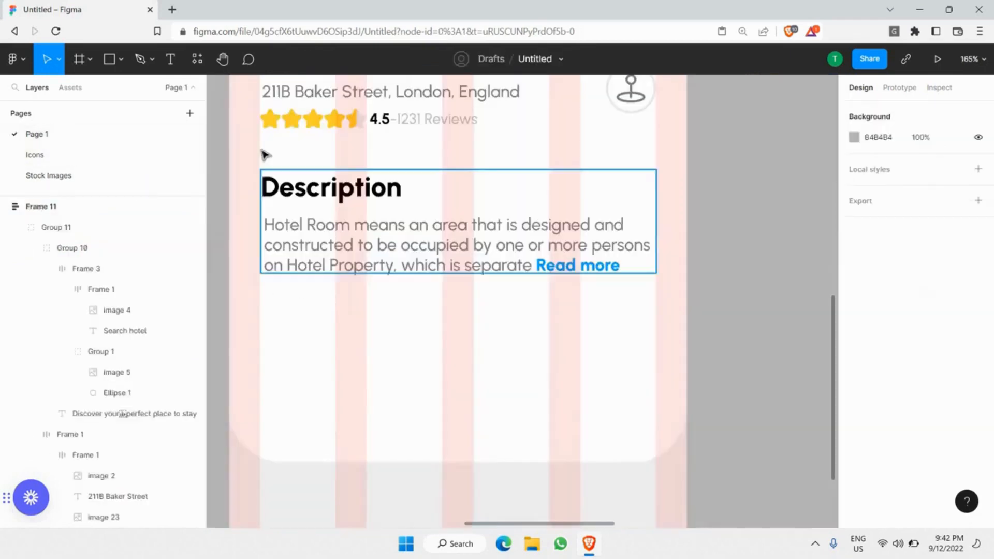
Draw a square frame of about 72 × 72 below the description text, starting at the first grid column.
{"action": "left_click", "coordinate": [90, 59]}
{"action": "key", "text": "f"}
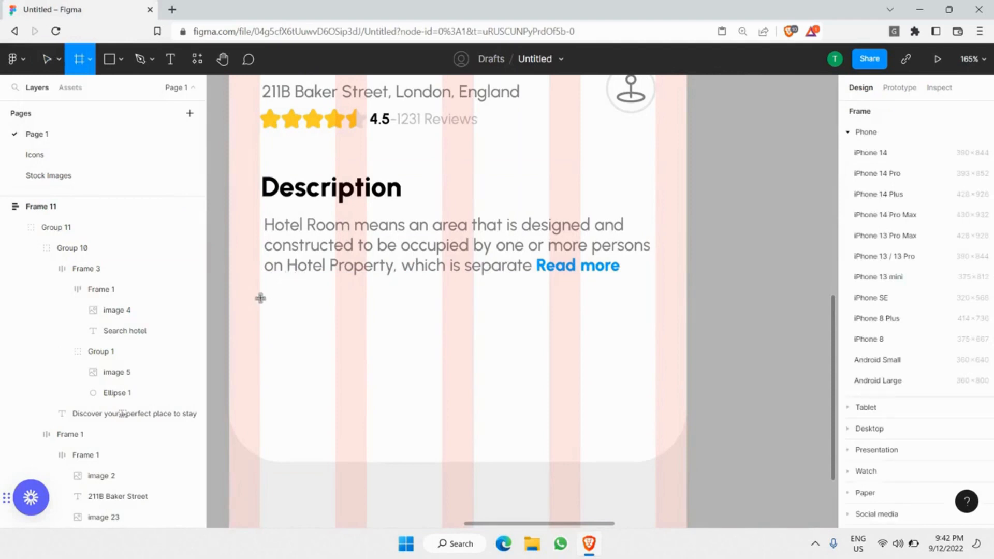
{"action": "left_click_drag", "start_coordinate": [260, 297], "coordinate": [314, 373]}
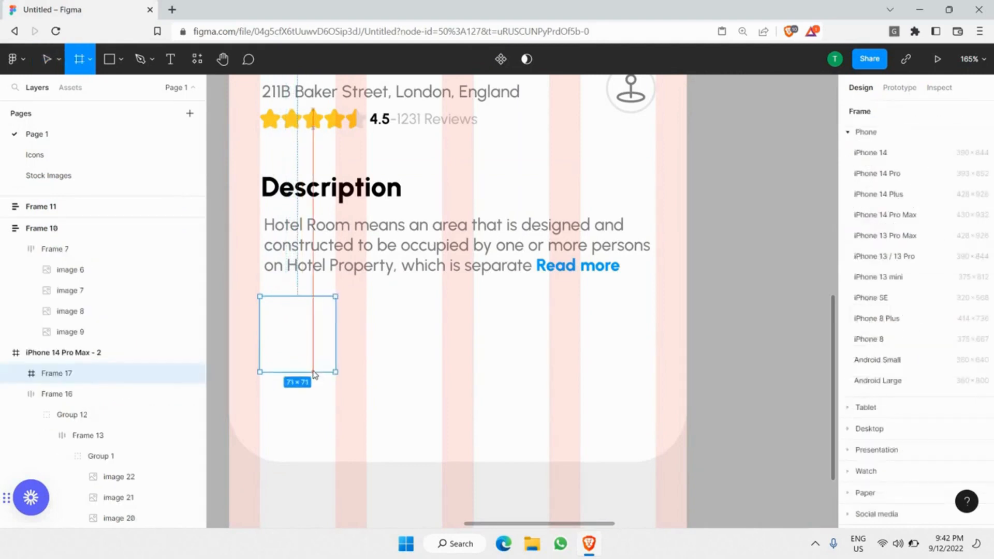
{"action": "left_click_drag", "start_coordinate": [314, 374], "coordinate": [320, 383]}
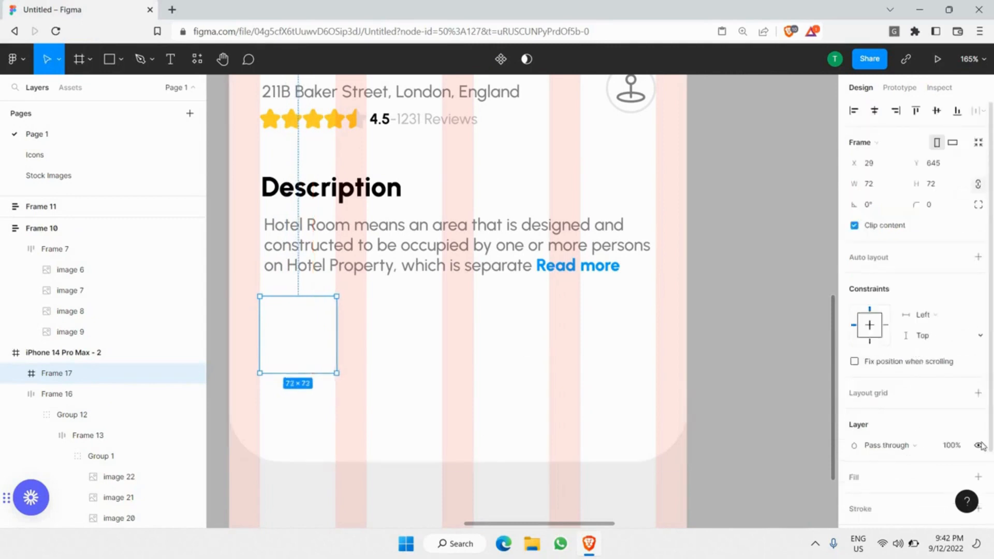
Add a solid light grey D6D6D6 fill to the square frame below the description.
{"action": "scroll", "coordinate": [981, 446], "scroll_direction": "down", "scroll_amount": 1}
{"action": "left_click", "coordinate": [978, 412]}
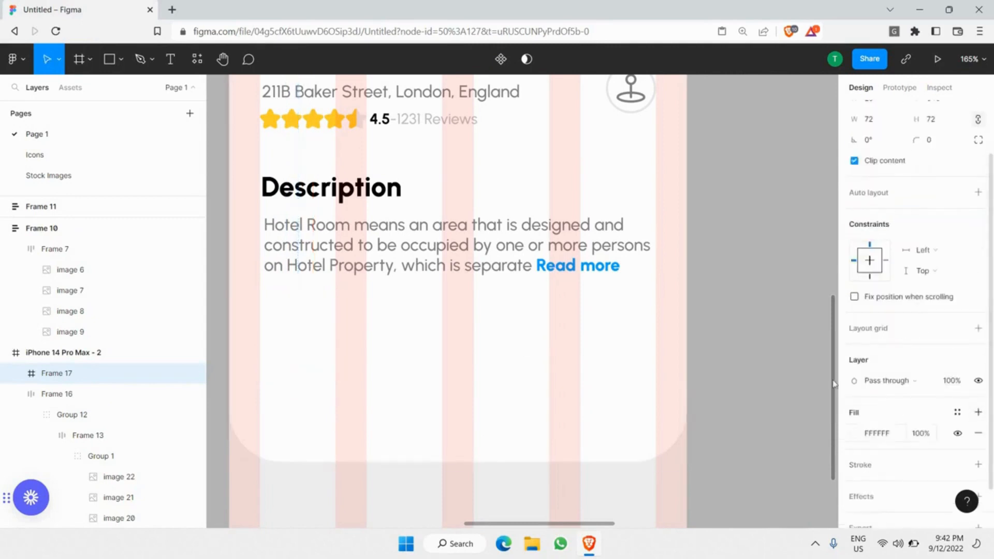
{"action": "left_click", "coordinate": [855, 433]}
{"action": "type", "text": "EAEAEA"}
{"action": "key", "text": "Return"}
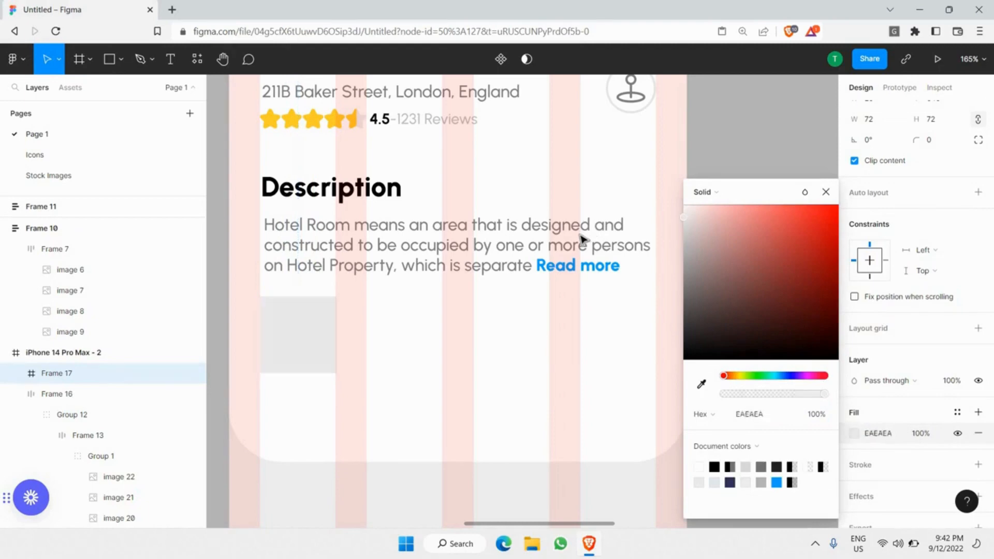
{"action": "left_click_drag", "start_coordinate": [580, 234], "coordinate": [581, 230]}
{"action": "left_click", "coordinate": [951, 167]}
{"action": "scroll", "coordinate": [941, 204], "scroll_direction": "up", "scroll_amount": 1}
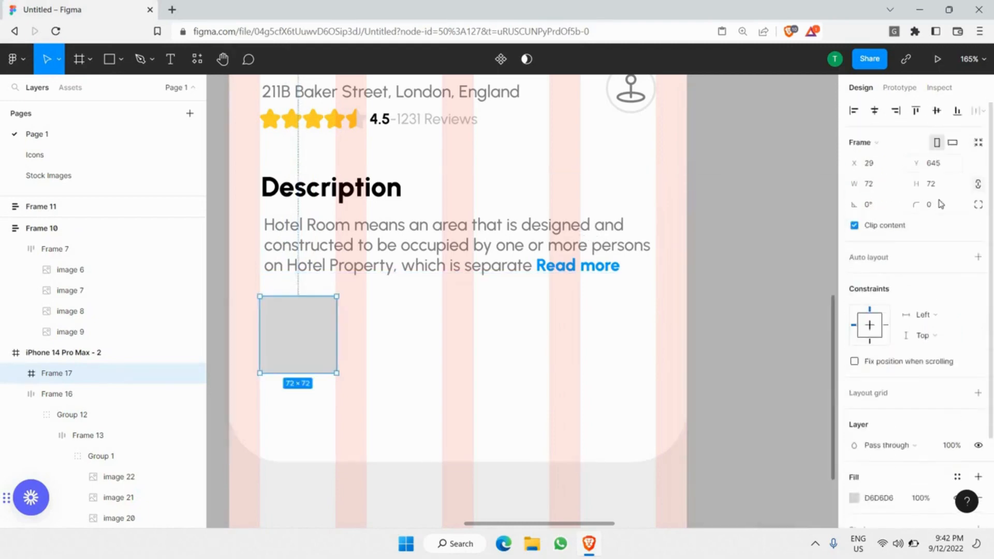
Round the grey square's corners with a radius of 10.
{"action": "left_click", "coordinate": [941, 204]}
{"action": "type", "text": "10"}
{"action": "key", "text": "Return"}
{"action": "left_click", "coordinate": [770, 284]}
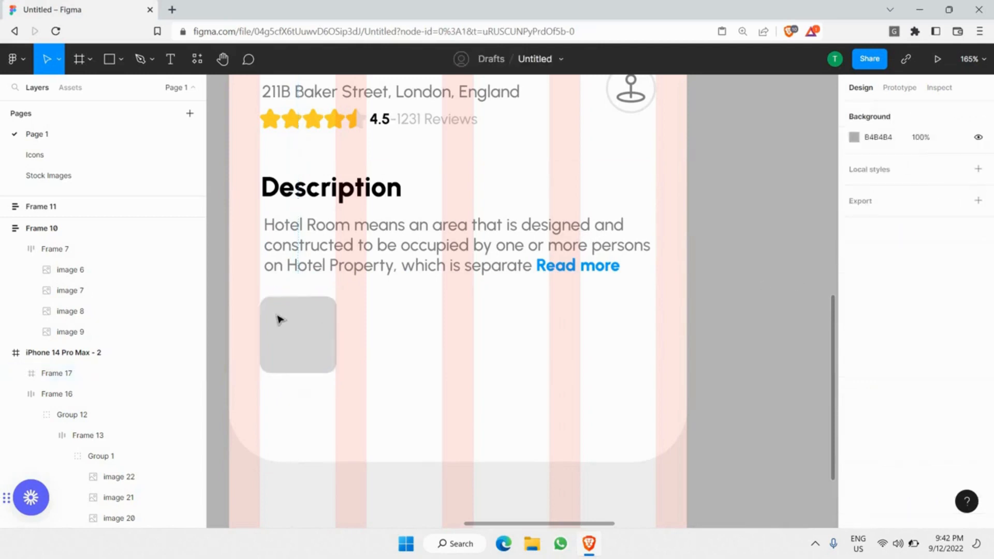
{"action": "left_click", "coordinate": [49, 175]}
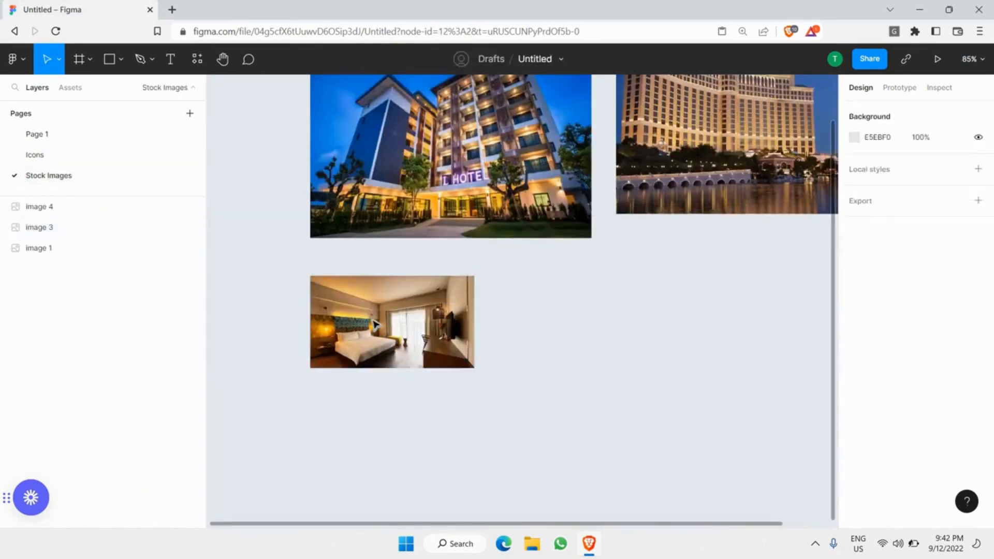
{"action": "left_click", "coordinate": [69, 137]}
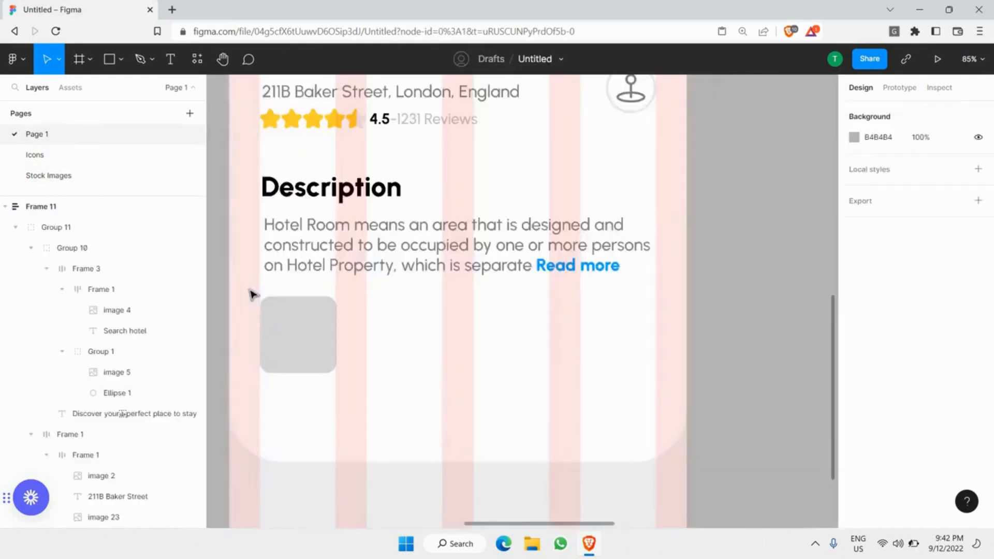
Fit the grey square to the left grid margin at X 29, Y 646 with a size of 71 × 71.
{"action": "scroll", "coordinate": [249, 296], "scroll_direction": "up", "scroll_amount": 4}
{"action": "left_click", "coordinate": [244, 302]}
{"action": "scroll", "coordinate": [244, 302], "scroll_direction": "left", "scroll_amount": 2}
{"action": "scroll", "coordinate": [289, 251], "scroll_direction": "up", "scroll_amount": 5}
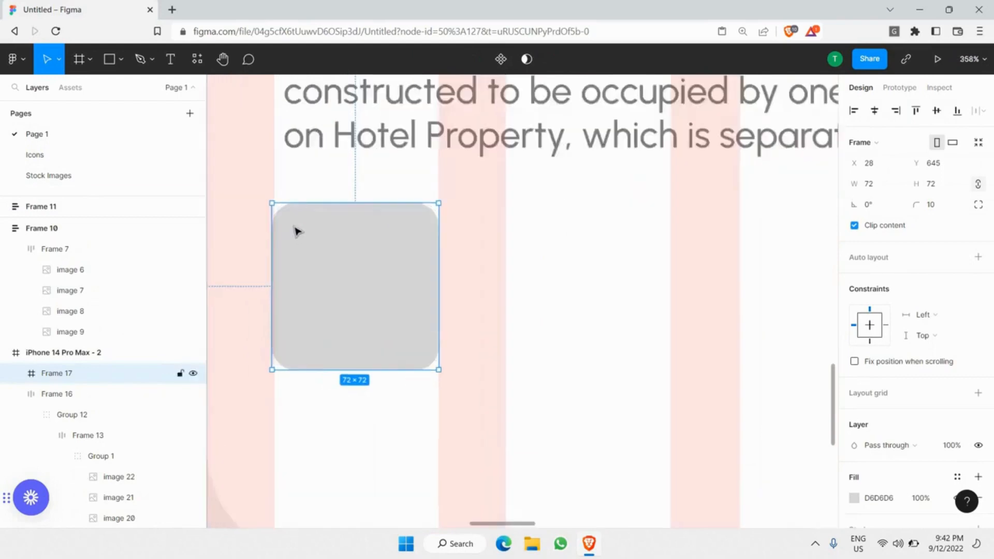
{"action": "key", "text": "Right"}
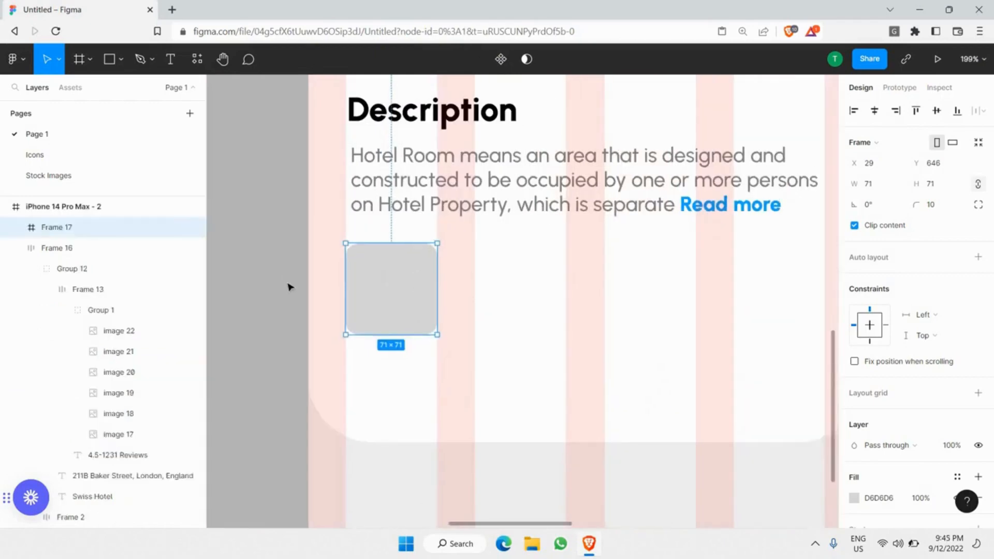
{"action": "left_click", "coordinate": [288, 284]}
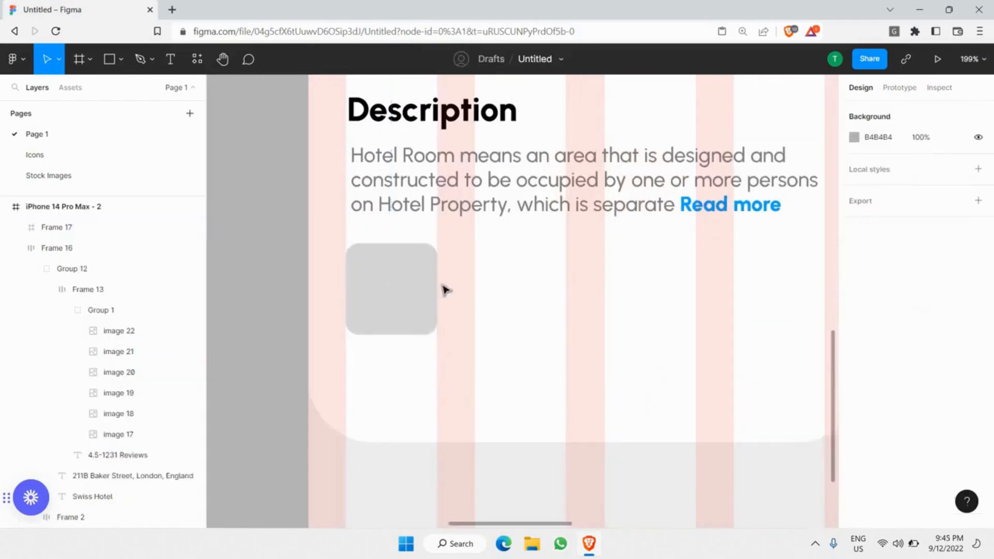
Duplicate the grey square three times to form a row of four with 9 px gaps below the description.
{"action": "scroll", "coordinate": [398, 271], "scroll_direction": "up", "scroll_amount": 3}
{"action": "scroll", "coordinate": [399, 280], "scroll_direction": "down", "scroll_amount": 7}
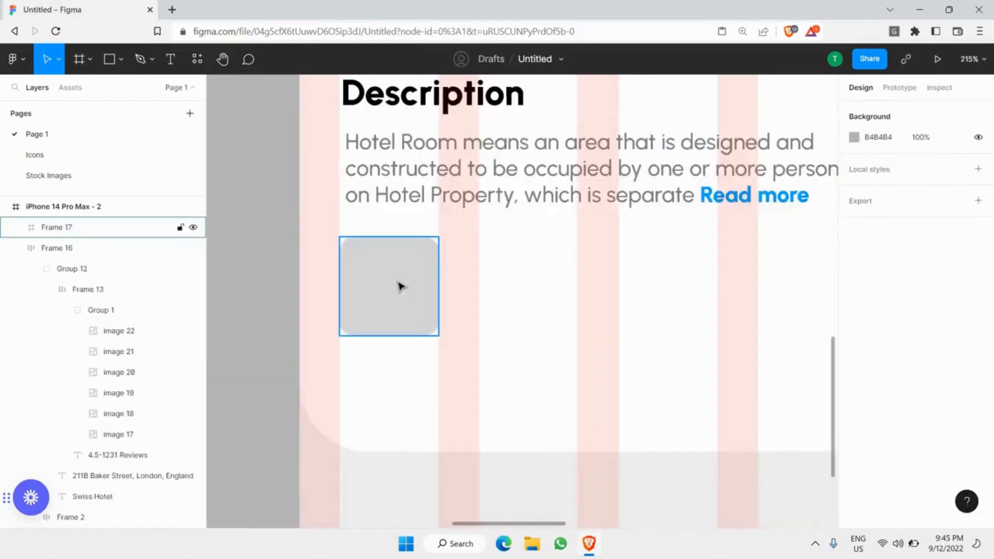
{"action": "left_click", "coordinate": [399, 274]}
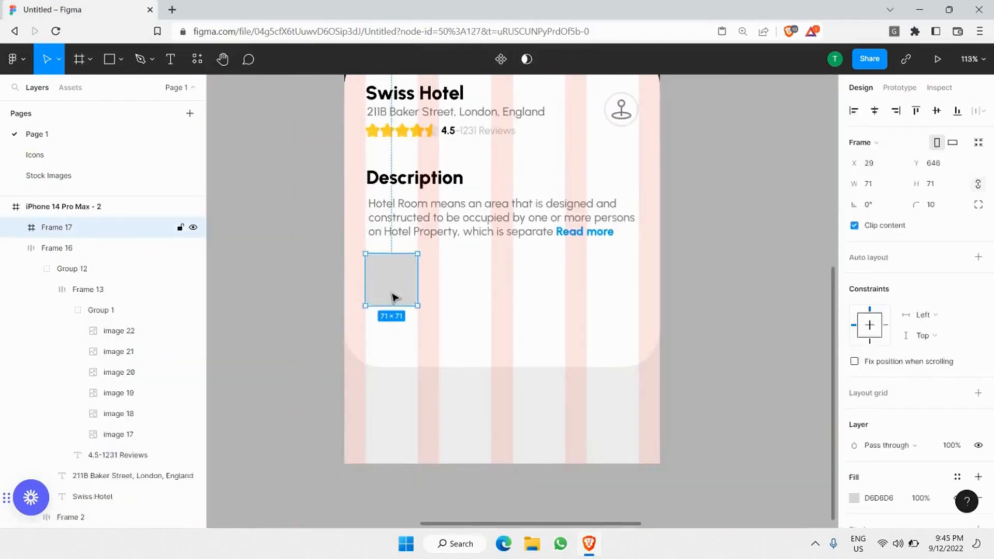
{"action": "key", "text": "ctrl+v"}
{"action": "left_click_drag", "start_coordinate": [392, 293], "coordinate": [510, 311]}
{"action": "key", "text": "ctrl+v"}
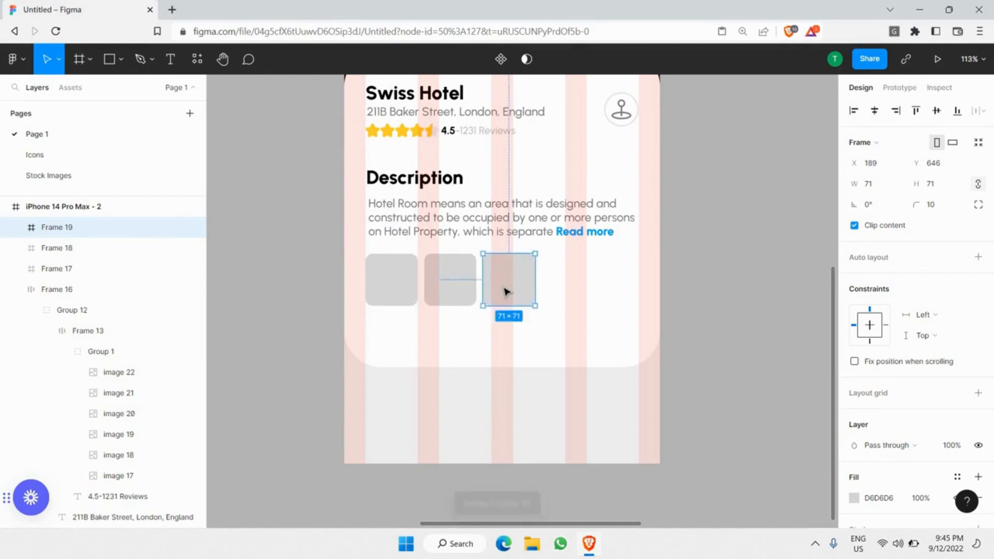
{"action": "key", "text": "ctrl+v"}
{"action": "left_click_drag", "start_coordinate": [510, 287], "coordinate": [562, 306]}
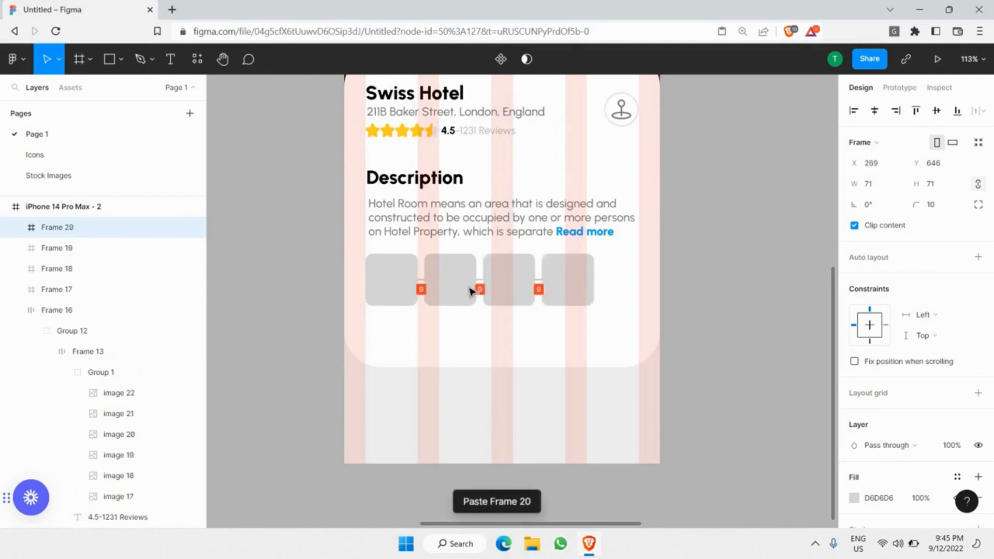
Scale all four grey squares together so the row spans the grid to its right margin.
{"action": "left_click", "coordinate": [412, 288], "text": "shift"}
{"action": "left_click", "coordinate": [523, 294], "text": "shift"}
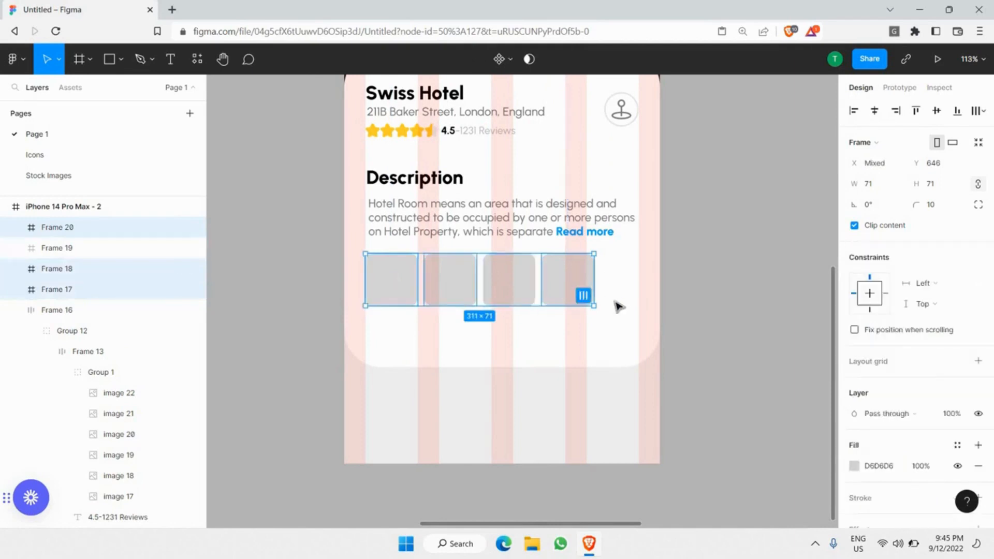
{"action": "left_click_drag", "start_coordinate": [600, 310], "coordinate": [639, 307]}
{"action": "left_click", "coordinate": [677, 262]}
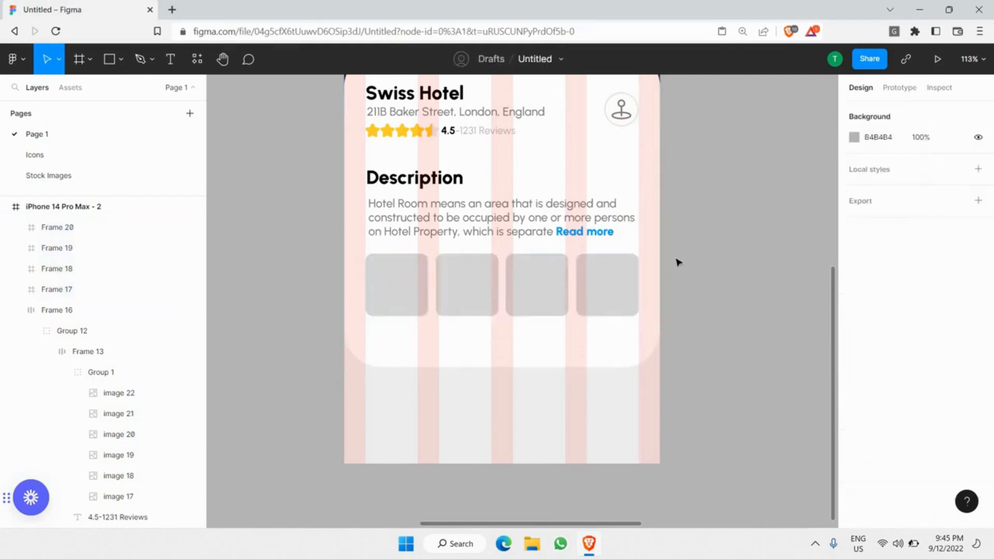
{"action": "scroll", "coordinate": [679, 261], "scroll_direction": "up", "scroll_amount": 5}
{"action": "scroll", "coordinate": [618, 291], "scroll_direction": "down", "scroll_amount": 3}
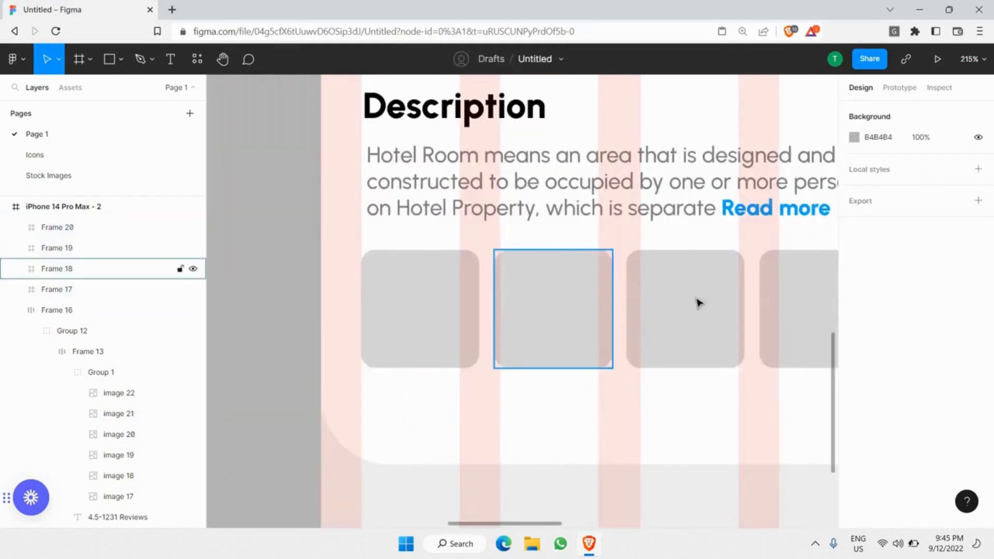
{"action": "scroll", "coordinate": [697, 302], "scroll_direction": "down", "scroll_amount": 5}
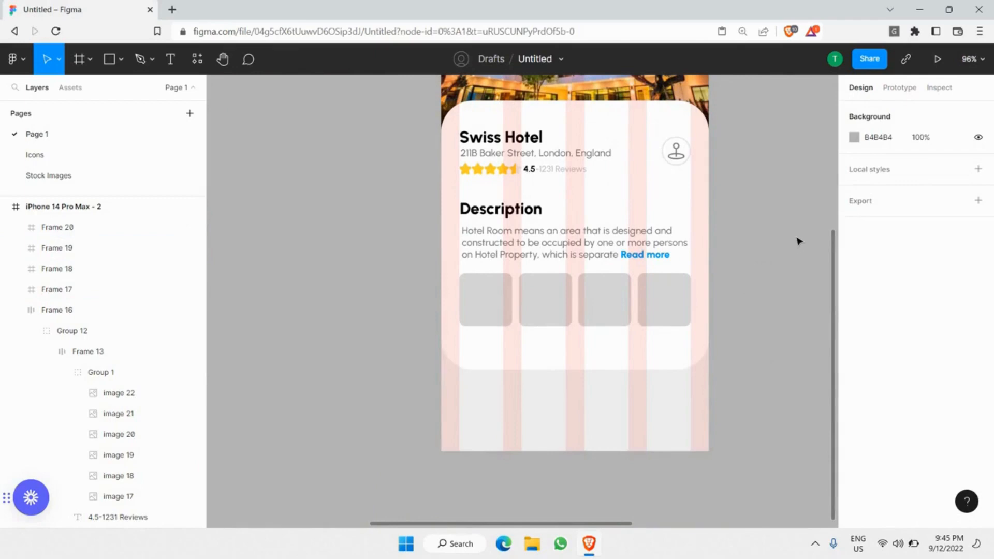
{"action": "scroll", "coordinate": [787, 248], "scroll_direction": "down", "scroll_amount": 3}
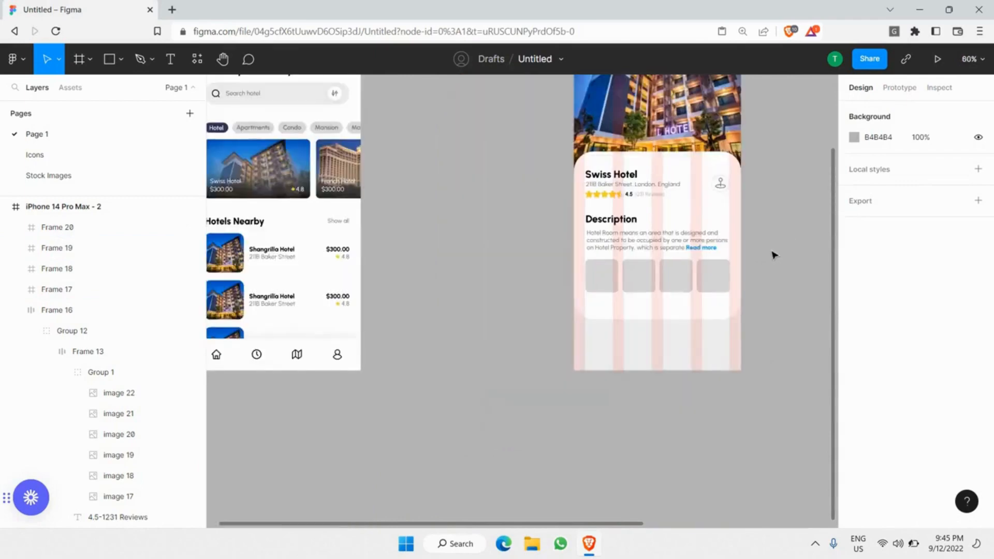
Delete the three duplicate grey squares, keeping only the first one at the left grid margin.
{"action": "scroll", "coordinate": [752, 272], "scroll_direction": "up", "scroll_amount": 4}
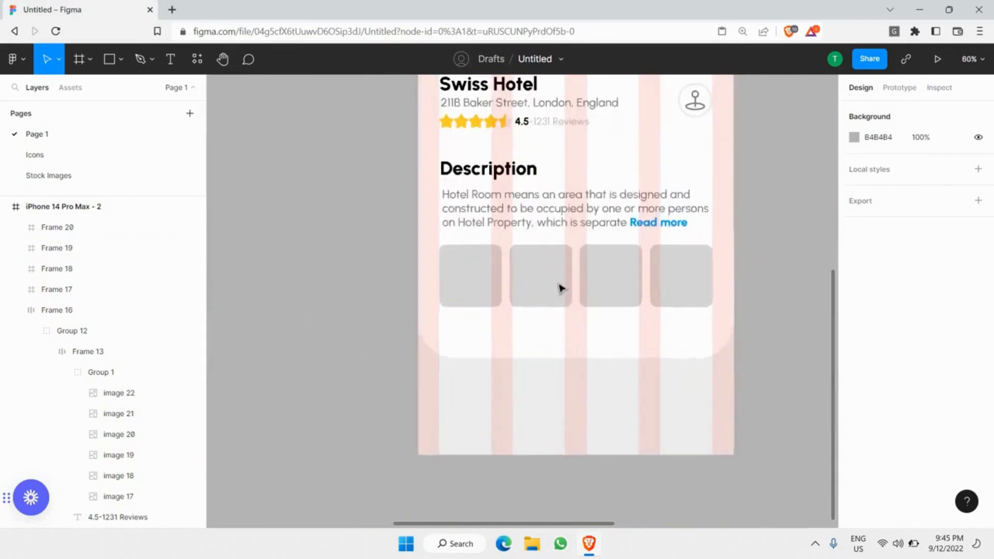
{"action": "scroll", "coordinate": [679, 276], "scroll_direction": "up", "scroll_amount": 2}
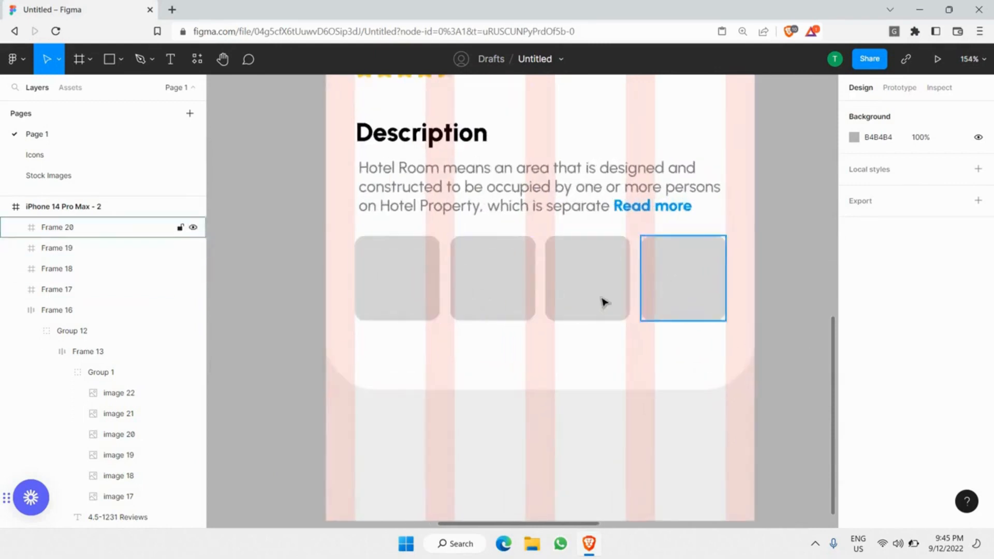
{"action": "left_click", "coordinate": [501, 278]}
{"action": "key", "text": "Delete"}
{"action": "left_click", "coordinate": [590, 271]}
{"action": "key", "text": "Delete"}
{"action": "left_click", "coordinate": [658, 268]}
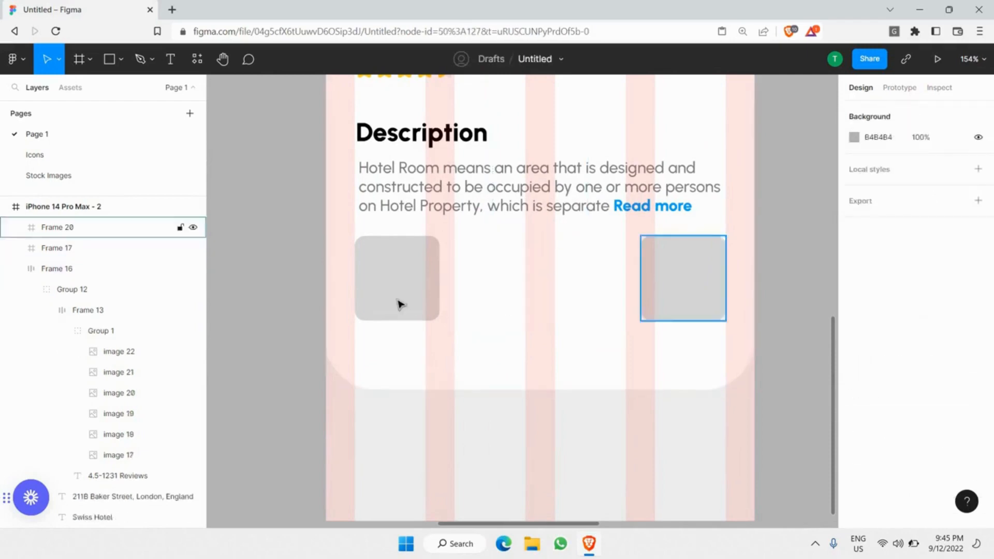
{"action": "key", "text": "Delete"}
Paste the bedroom photo inside the remaining grey square and scale it down to 166 × 94.
{"action": "left_click", "coordinate": [399, 301]}
{"action": "key", "text": "ctrl+v"}
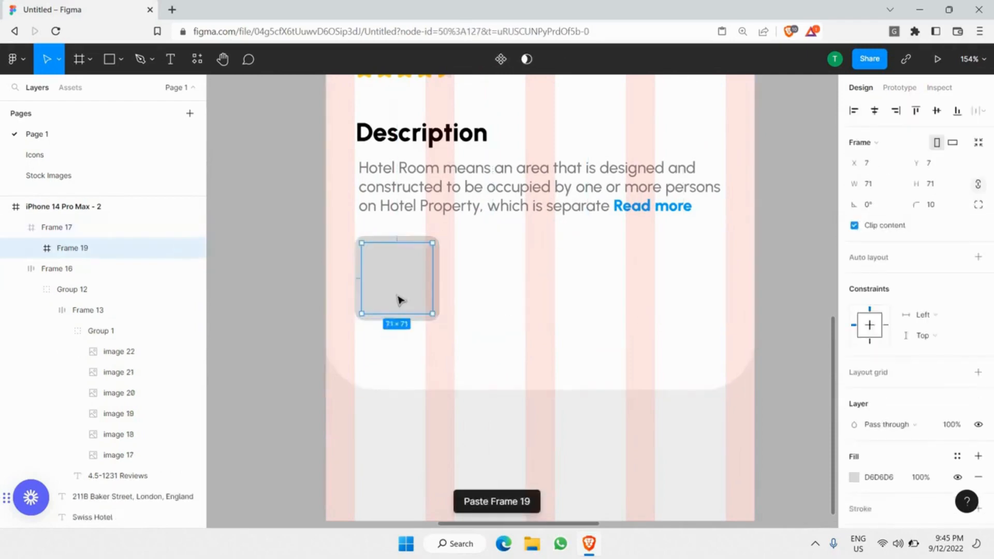
{"action": "key", "text": "ctrl+z"}
{"action": "key", "text": "ctrl+v"}
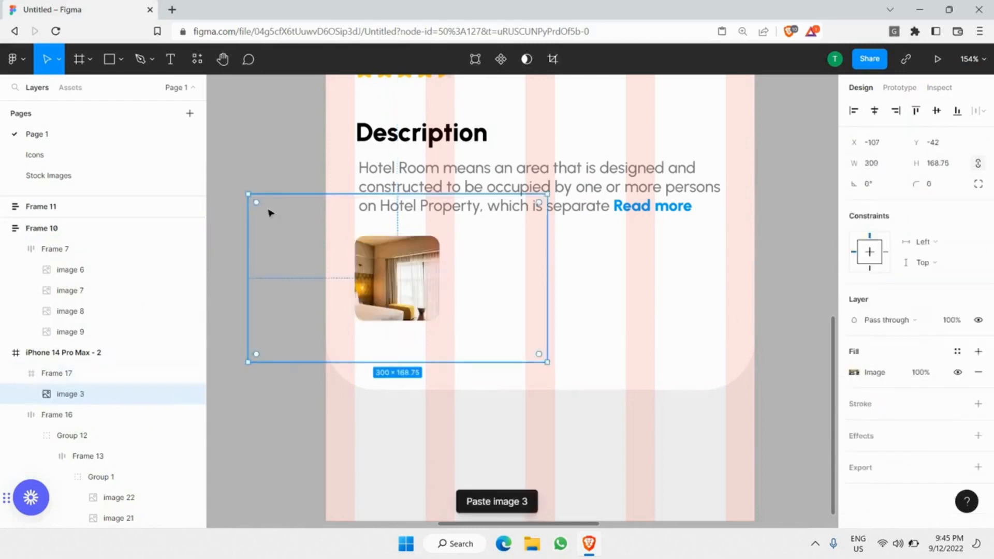
{"action": "left_click_drag", "start_coordinate": [284, 211], "coordinate": [343, 233]}
{"action": "left_click_drag", "start_coordinate": [544, 364], "coordinate": [405, 293]}
Reposition the bedroom photo so the bed shows in the rounded square and enlarge it to 193 × 109, covering the frame.
{"action": "scroll", "coordinate": [405, 293], "scroll_direction": "up", "scroll_amount": 6}
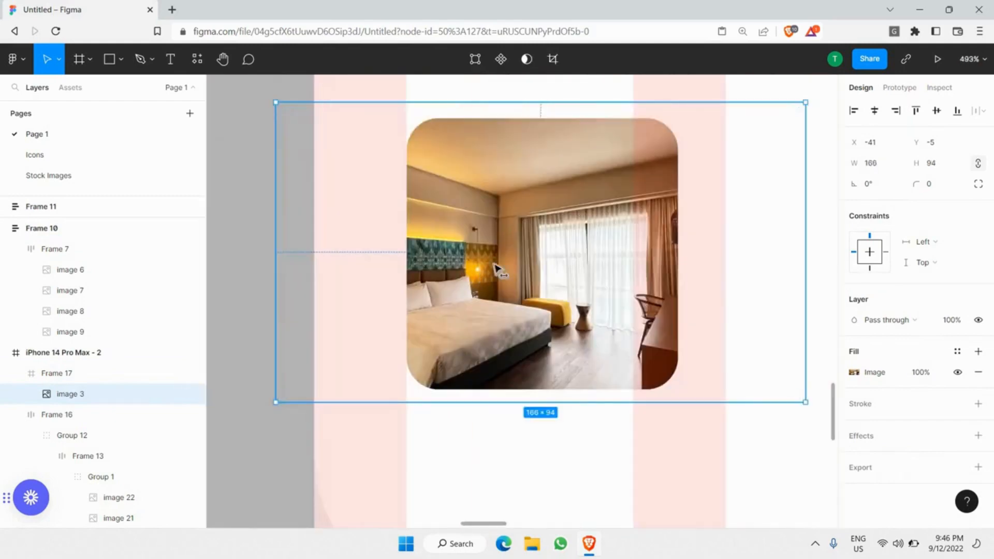
{"action": "left_click_drag", "start_coordinate": [494, 268], "coordinate": [533, 265]}
{"action": "left_click_drag", "start_coordinate": [537, 335], "coordinate": [538, 322]}
{"action": "scroll", "coordinate": [540, 308], "scroll_direction": "right", "scroll_amount": 2}
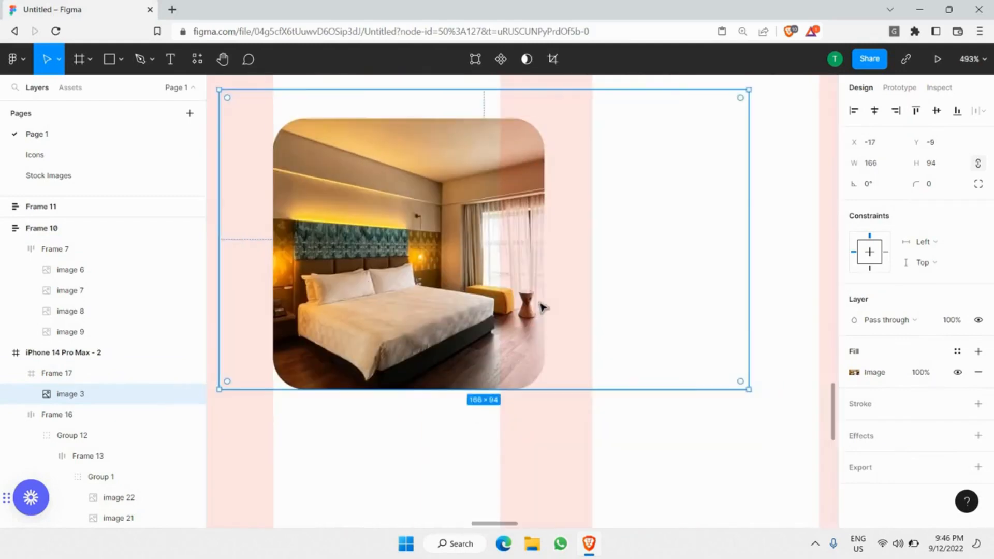
{"action": "scroll", "coordinate": [541, 303], "scroll_direction": "down", "scroll_amount": 3}
{"action": "left_click_drag", "start_coordinate": [664, 174], "coordinate": [709, 150]}
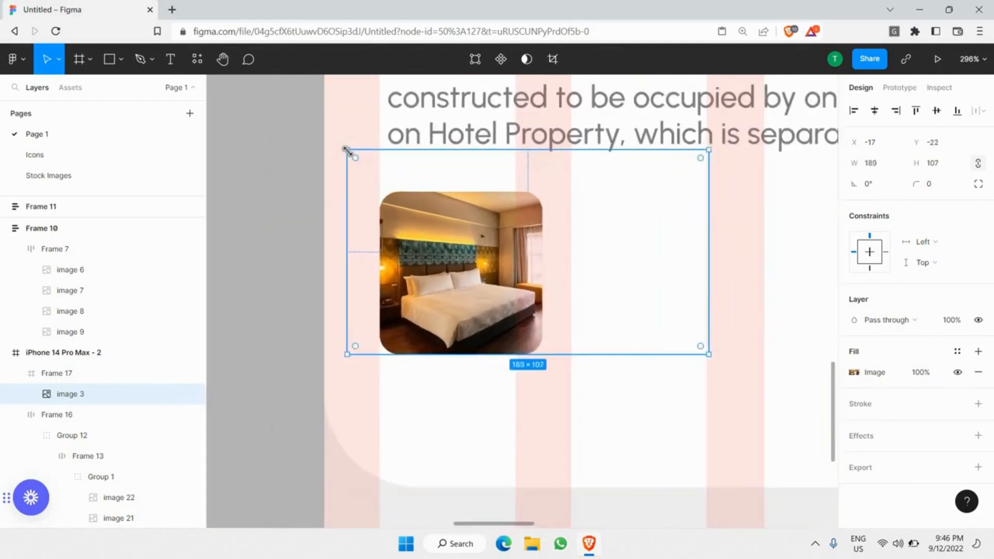
{"action": "left_click_drag", "start_coordinate": [340, 144], "coordinate": [339, 146]}
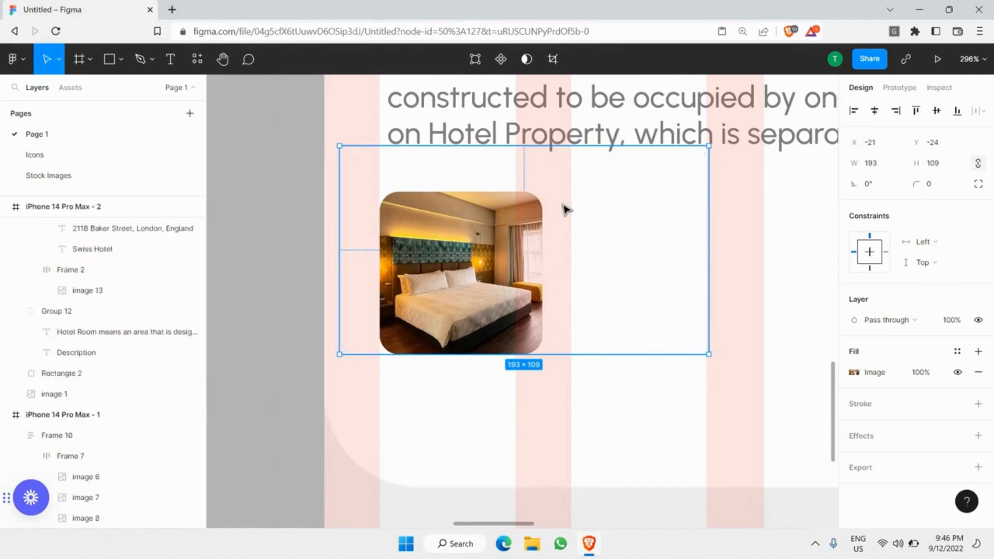
Lock the bedroom photo's image layer inside its square frame.
{"action": "left_click", "coordinate": [670, 204]}
{"action": "left_click", "coordinate": [451, 225]}
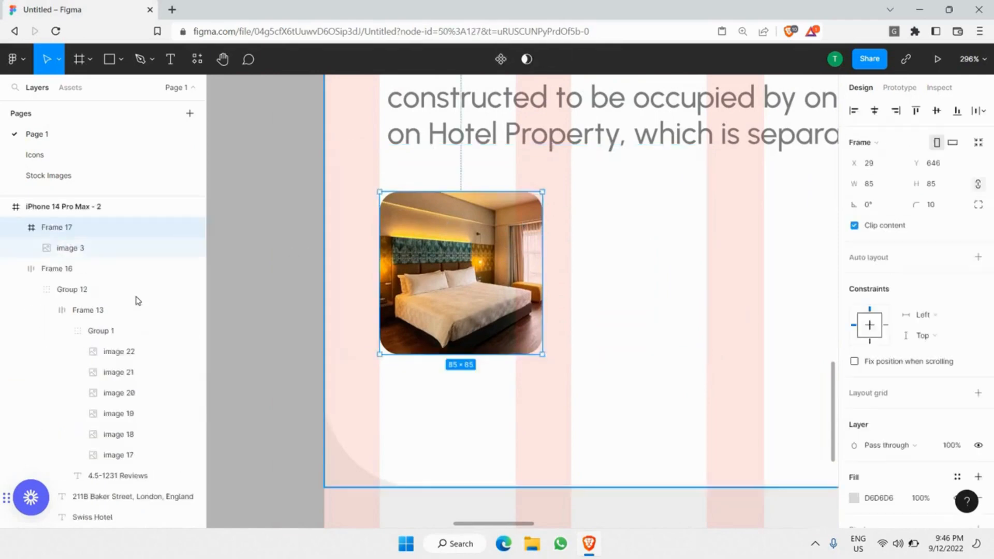
{"action": "left_click", "coordinate": [173, 250]}
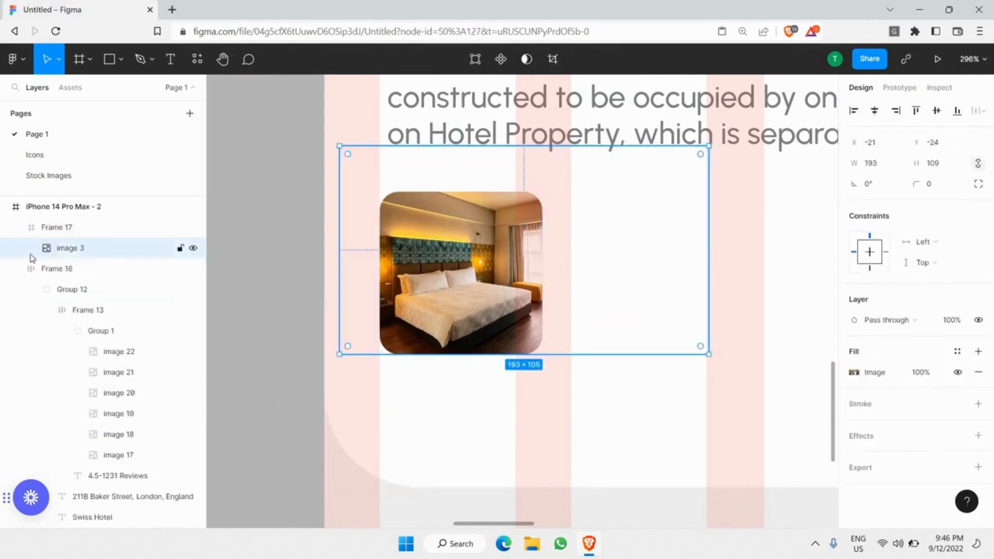
Duplicate the square photo frame and place the copy beside the original at X 125, leaving an 11 px gap.
{"action": "left_click", "coordinate": [166, 230]}
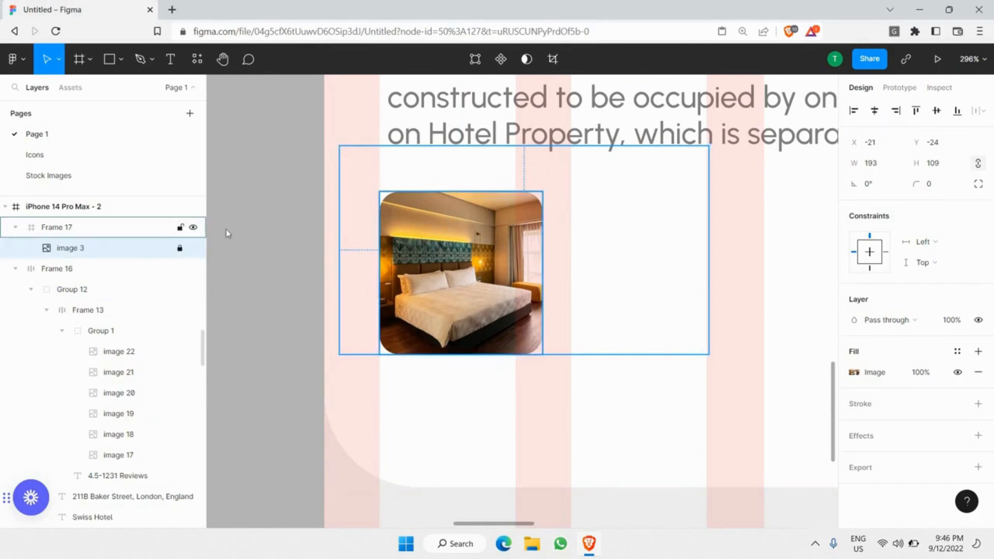
{"action": "scroll", "coordinate": [349, 249], "scroll_direction": "down", "scroll_amount": 5}
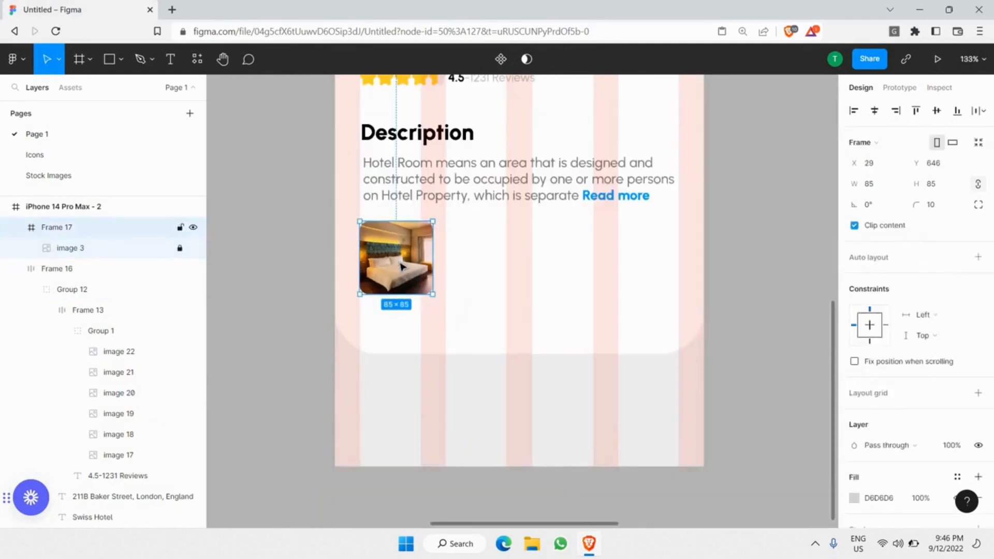
{"action": "key", "text": "ctrl+v"}
{"action": "left_click_drag", "start_coordinate": [408, 256], "coordinate": [491, 257]}
Combine the two photo frames into one horizontal auto layout row.
{"action": "left_click", "coordinate": [427, 262], "text": "shift"}
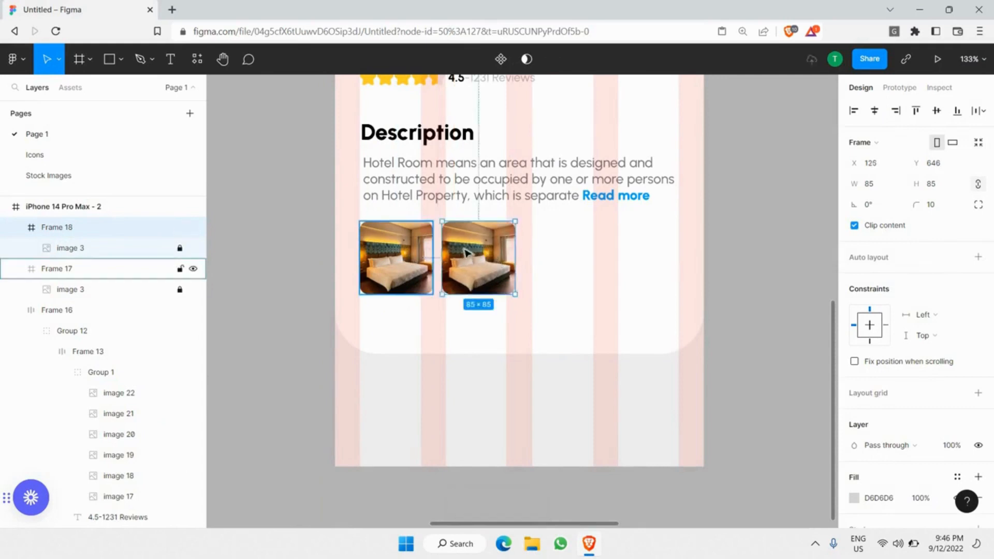
{"action": "right_click", "coordinate": [477, 284]}
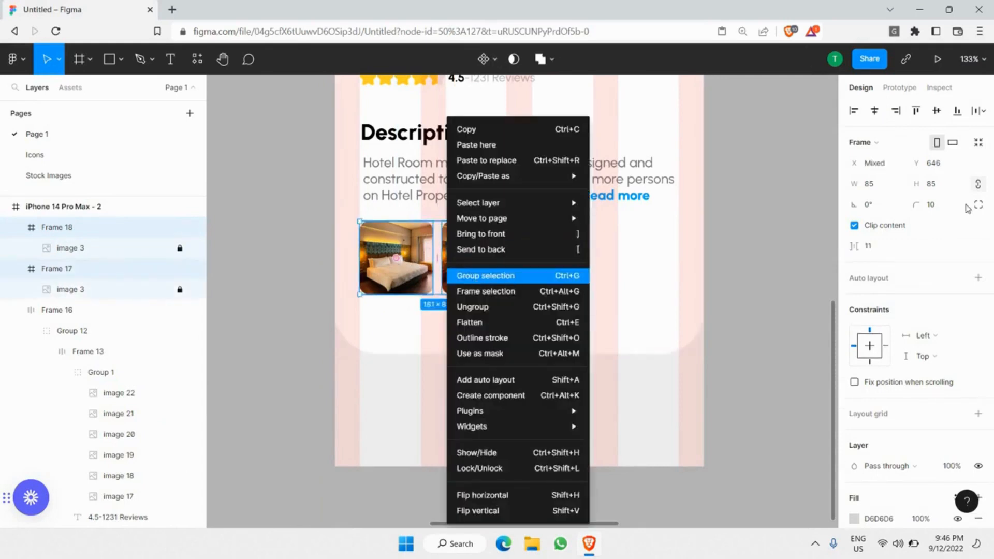
{"action": "key", "text": "ctrl+g"}
{"action": "left_click", "coordinate": [978, 257]}
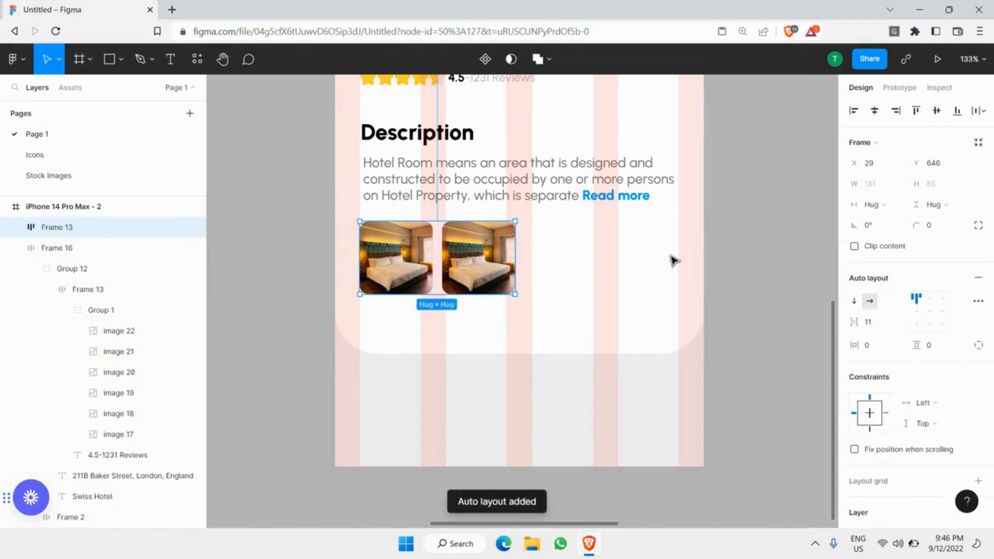
Add two more copies of the photo frame to the auto layout row, making four photos.
{"action": "left_click", "coordinate": [503, 252]}
{"action": "double_click", "coordinate": [504, 233]}
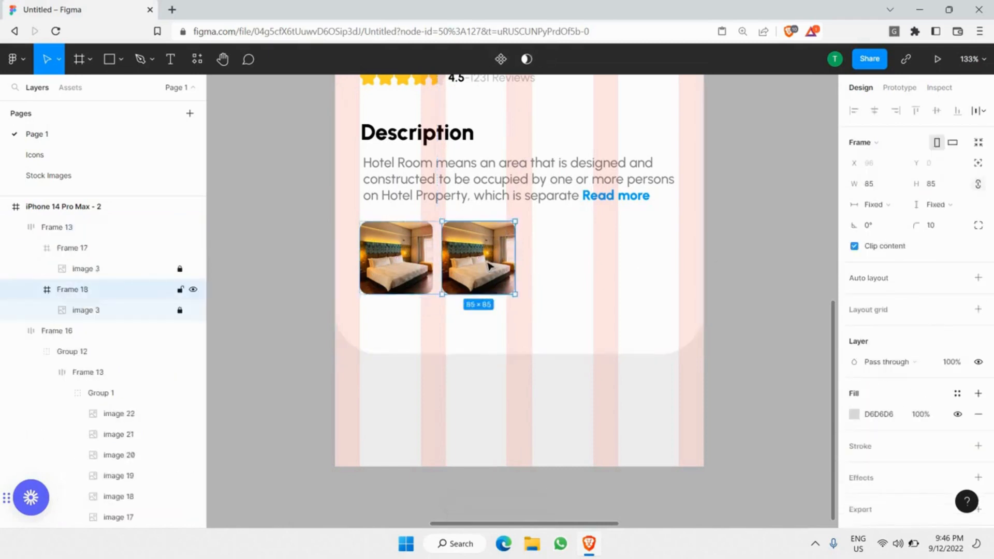
{"action": "key", "text": "ctrl+v"}
{"action": "key", "text": "ctrl+v"}
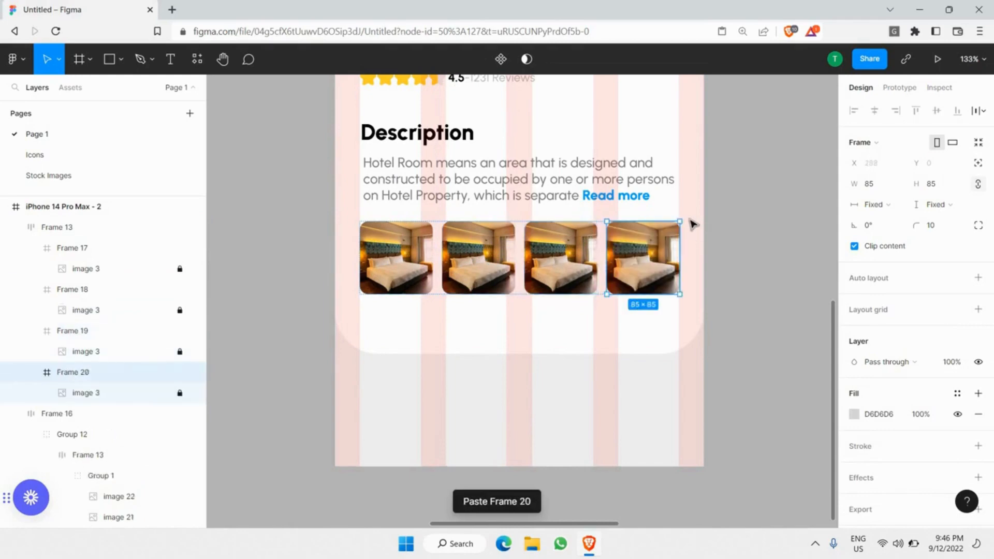
Set the spacing between the four photos in the auto layout row to 10.
{"action": "scroll", "coordinate": [690, 223], "scroll_direction": "up", "scroll_amount": 5, "text": "ctrl"}
{"action": "scroll", "coordinate": [632, 275], "scroll_direction": "down", "scroll_amount": 4, "text": "ctrl"}
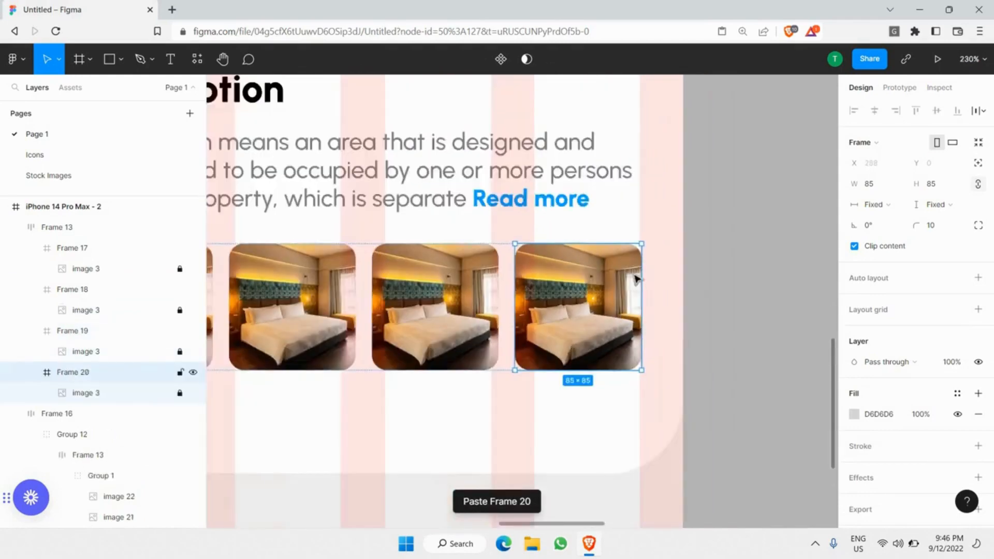
{"action": "left_click", "coordinate": [545, 274]}
{"action": "left_click", "coordinate": [872, 323]}
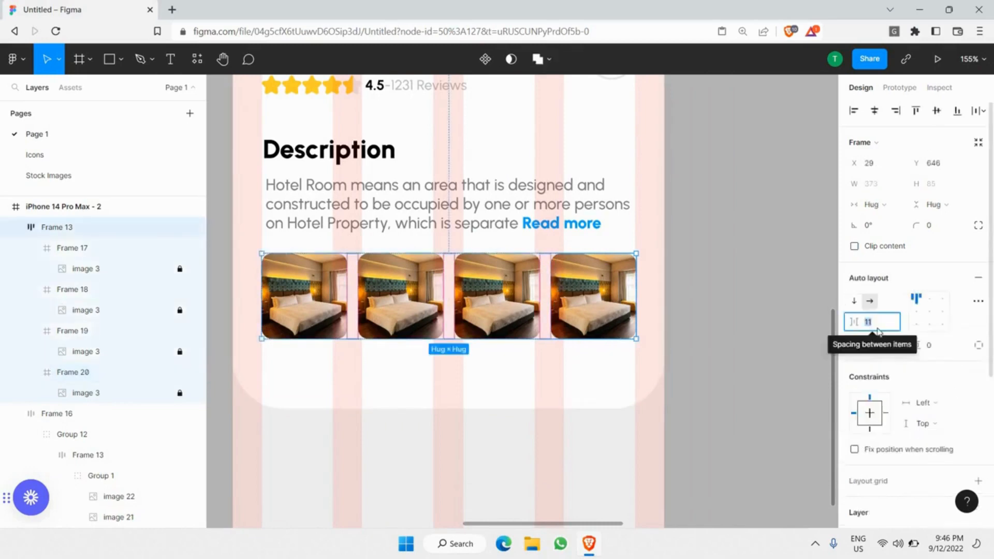
{"action": "type", "text": "10"}
{"action": "key", "text": "Return"}
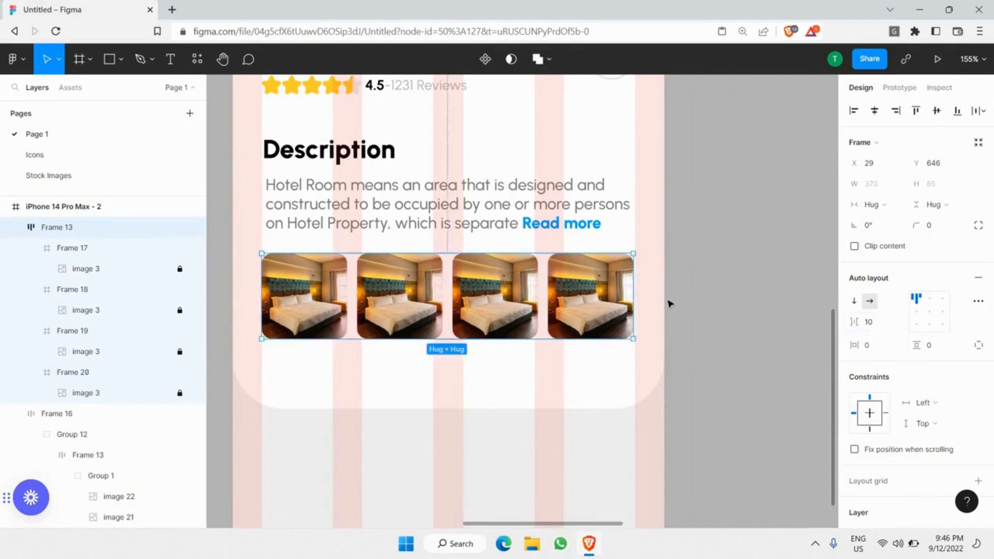
Widen the photo row to 372 to meet the right grid margin and set its spacing mode to Space between.
{"action": "scroll", "coordinate": [642, 303], "scroll_direction": "up", "scroll_amount": 6}
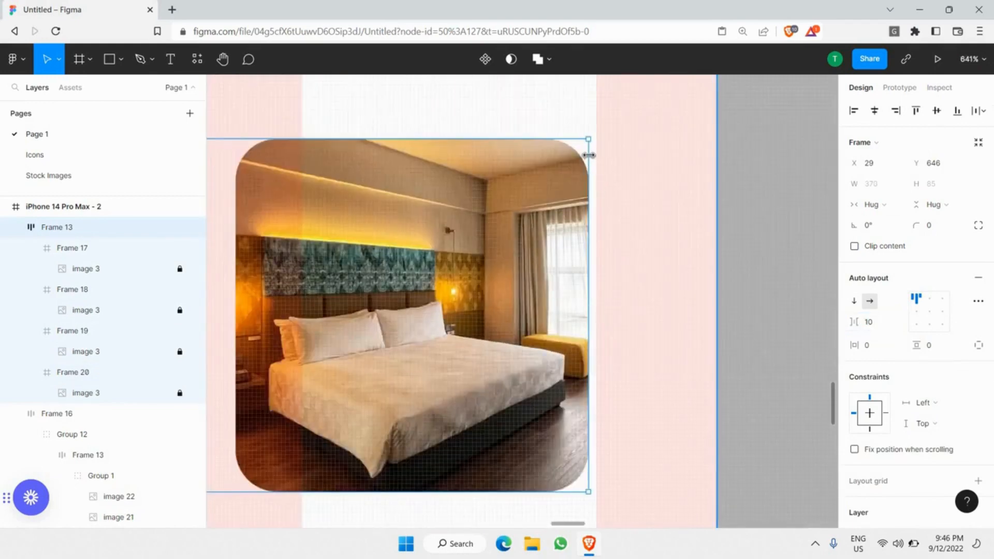
{"action": "left_click_drag", "start_coordinate": [598, 165], "coordinate": [605, 166]}
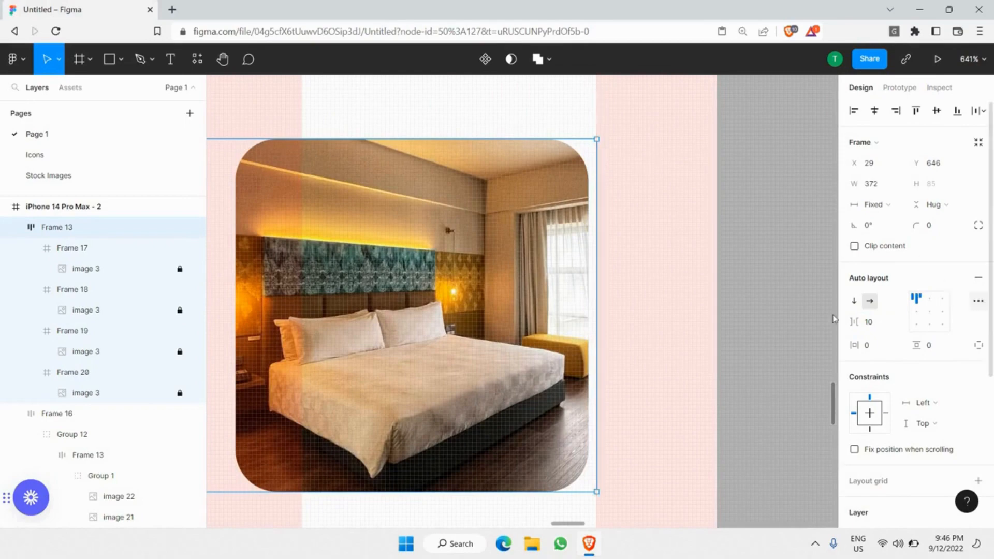
{"action": "left_click", "coordinate": [978, 301]}
{"action": "left_click", "coordinate": [807, 411]}
{"action": "left_click", "coordinate": [798, 432]}
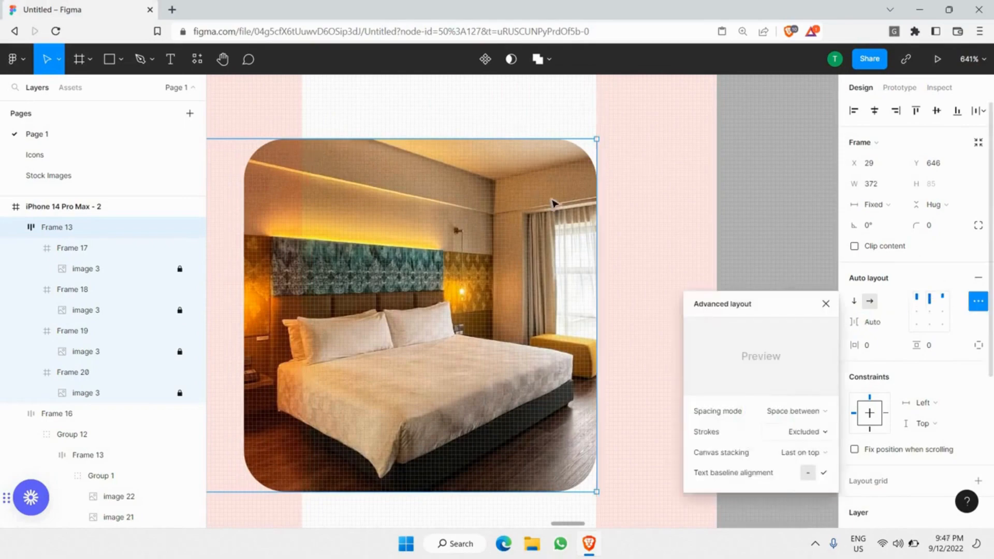
{"action": "scroll", "coordinate": [555, 204], "scroll_direction": "down", "scroll_amount": 3}
{"action": "scroll", "coordinate": [470, 223], "scroll_direction": "down", "scroll_amount": 5}
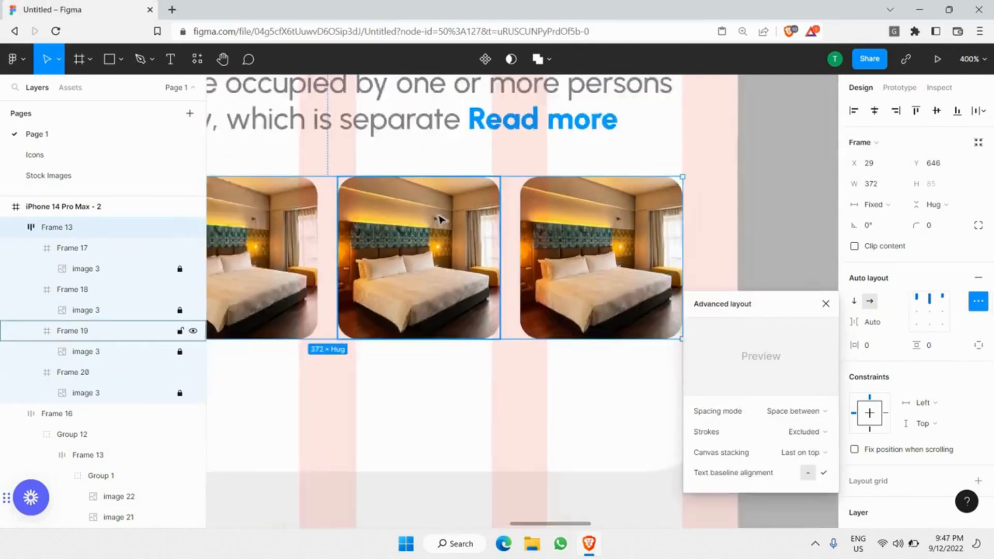
{"action": "left_click", "coordinate": [352, 215]}
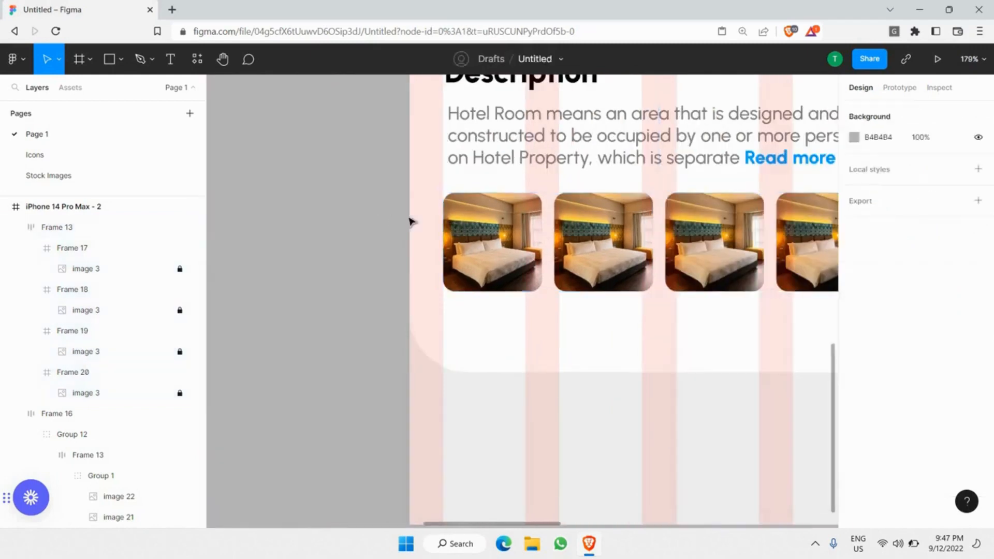
{"action": "scroll", "coordinate": [344, 224], "scroll_direction": "down", "scroll_amount": 4}
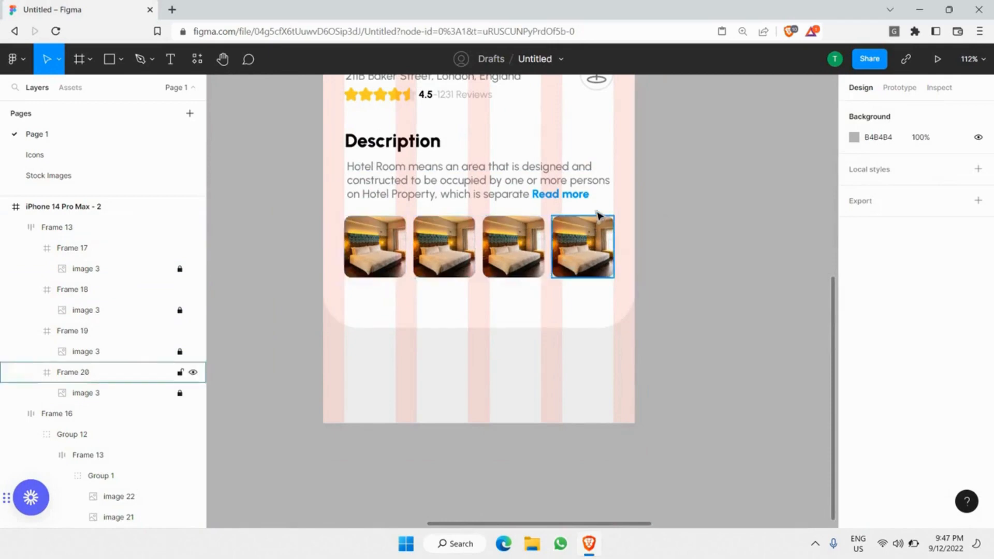
{"action": "scroll", "coordinate": [595, 223], "scroll_direction": "up", "scroll_amount": 5}
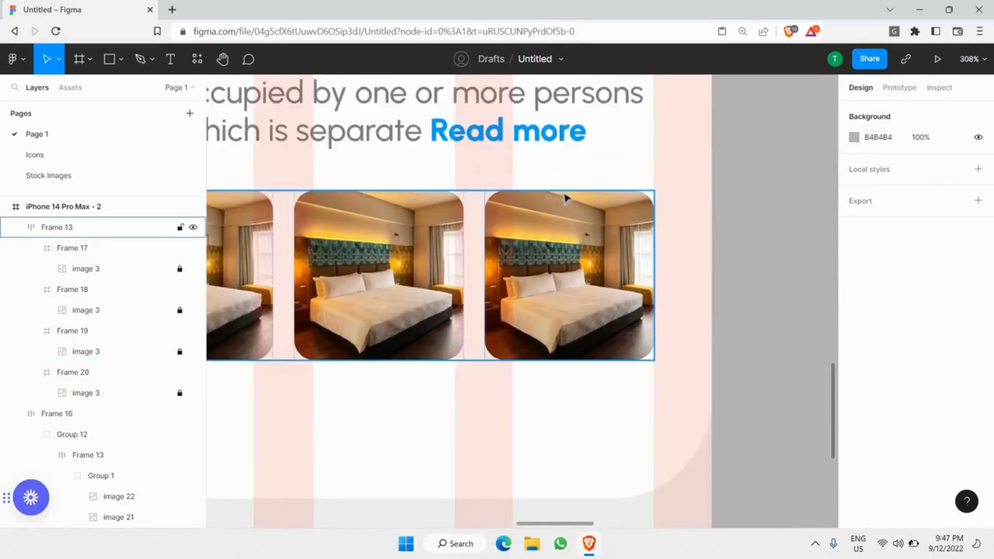
{"action": "scroll", "coordinate": [596, 226], "scroll_direction": "up", "scroll_amount": 3}
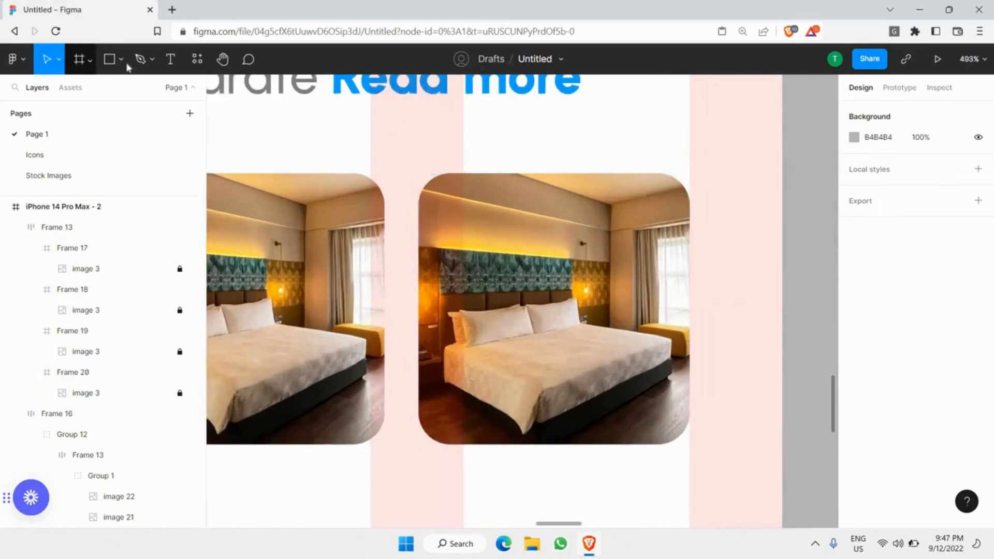
{"action": "left_click", "coordinate": [109, 59]}
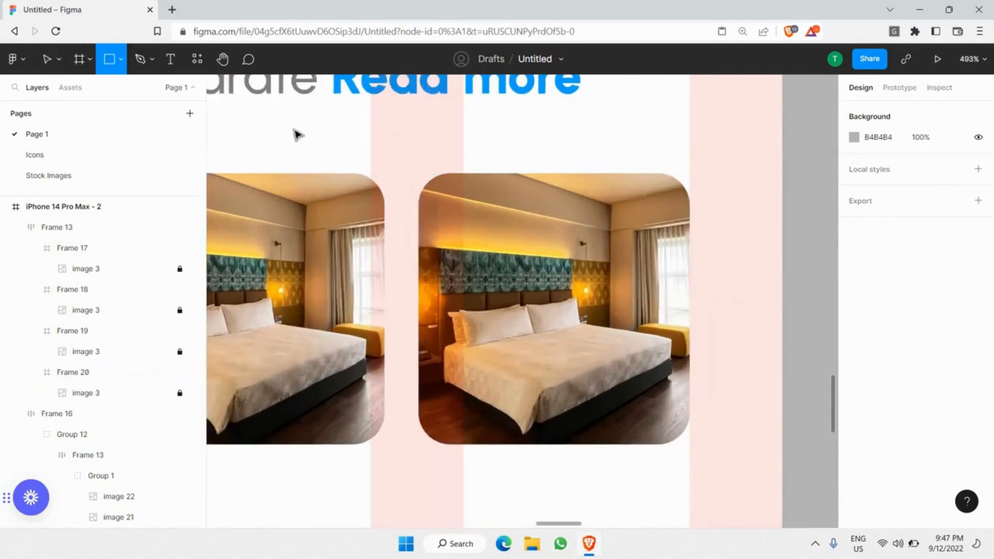
{"action": "left_click_drag", "start_coordinate": [486, 224], "coordinate": [410, 166]}
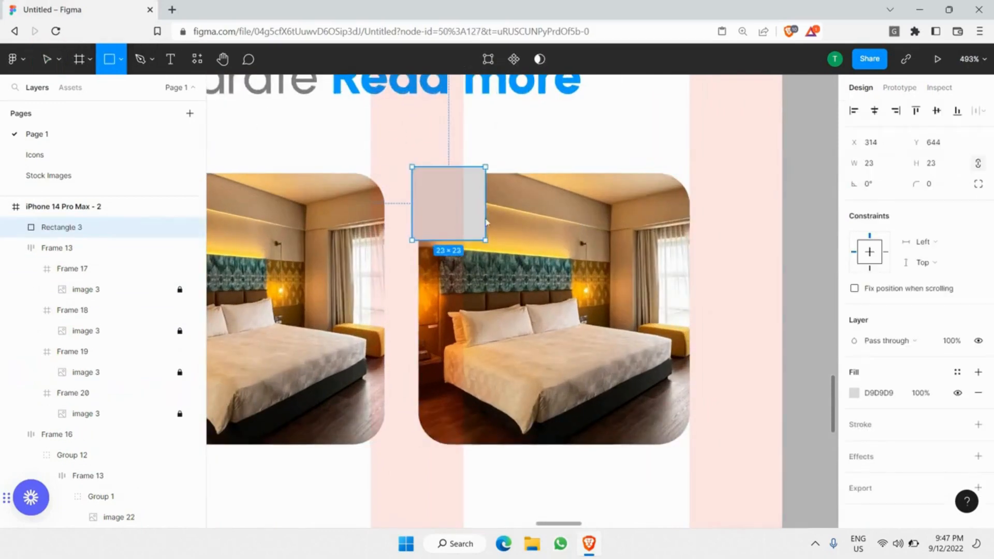
{"action": "key", "text": "Delete"}
Draw a 35 × 35 grey square inside the fourth photo's frame and align it to the frame's top-left corner at X 0, Y 0.
{"action": "key", "text": "r"}
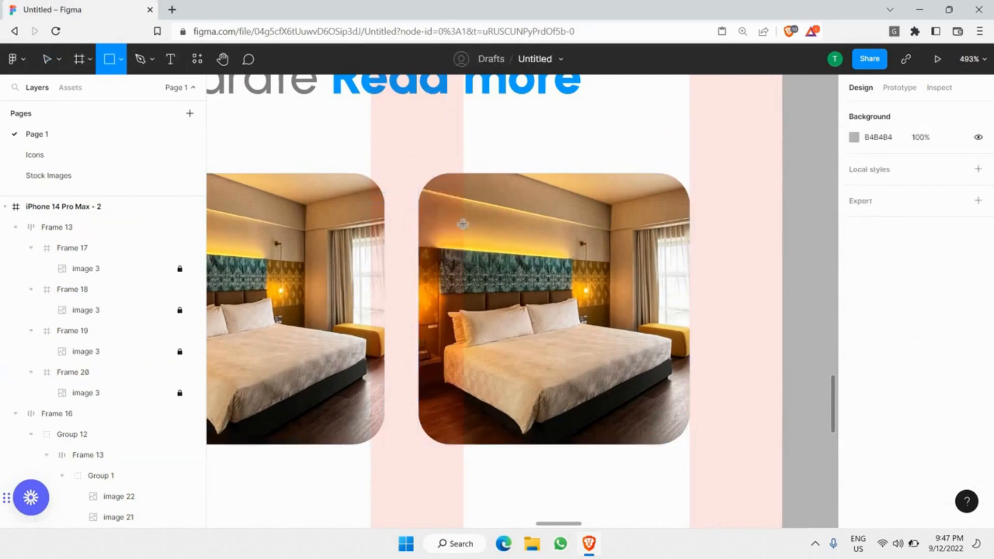
{"action": "left_click_drag", "start_coordinate": [462, 224], "coordinate": [574, 336]}
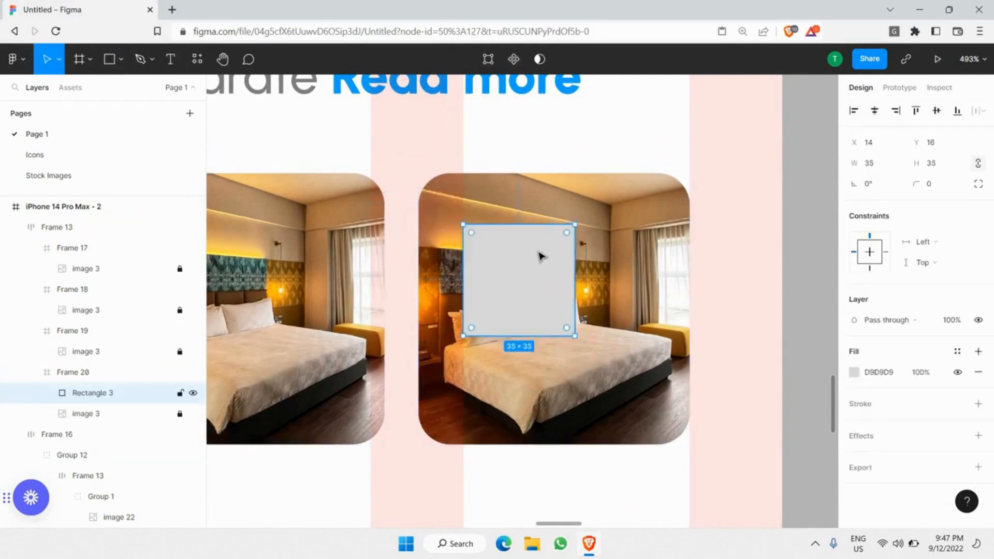
{"action": "key", "text": "Delete"}
{"action": "left_click", "coordinate": [541, 256]}
{"action": "double_click", "coordinate": [541, 256]}
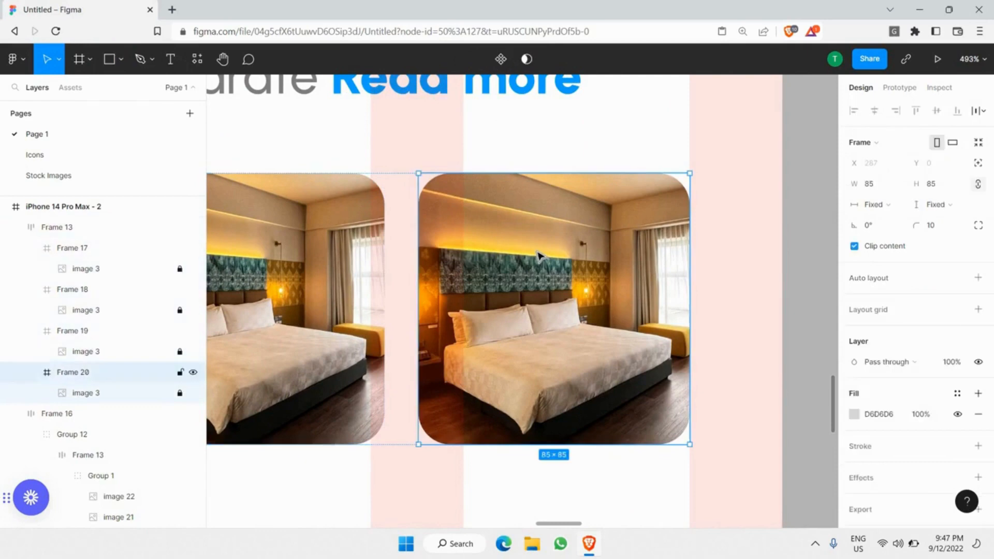
{"action": "key", "text": "ctrl+v"}
{"action": "left_click_drag", "start_coordinate": [495, 224], "coordinate": [479, 215]}
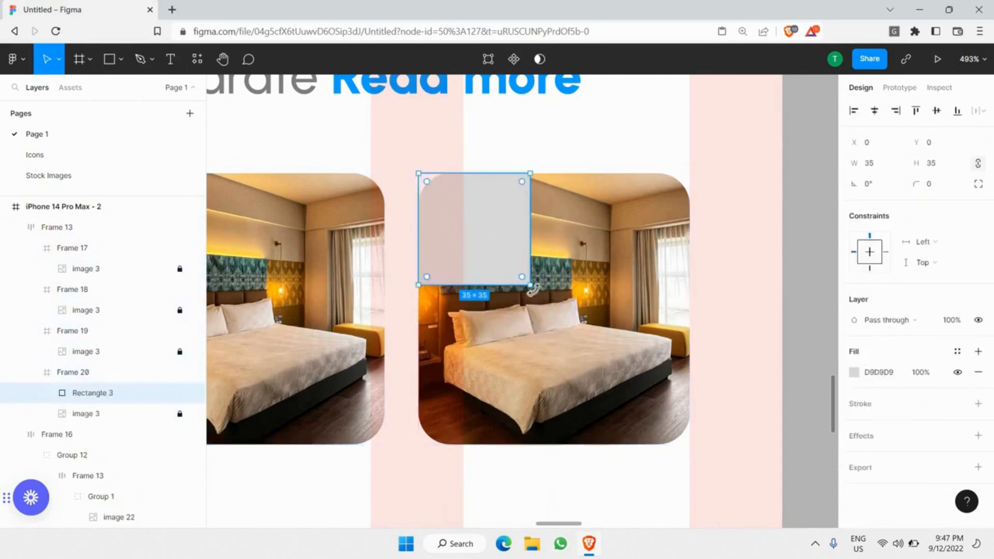
Enlarge the grey square to 85 × 85 so it covers the fourth photo, and hide the phone frame's column layout grid.
{"action": "left_click_drag", "start_coordinate": [673, 399], "coordinate": [689, 445]}
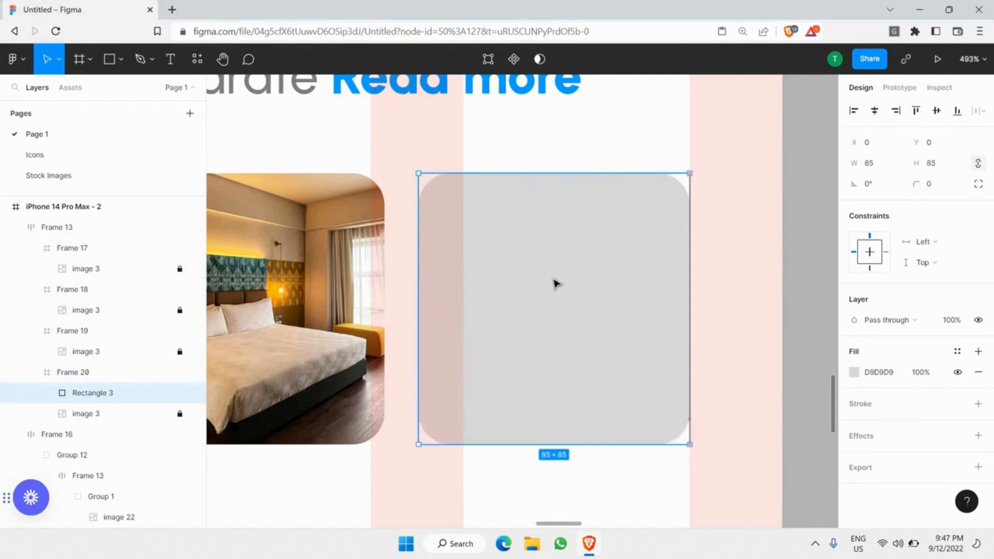
{"action": "left_click", "coordinate": [697, 145]}
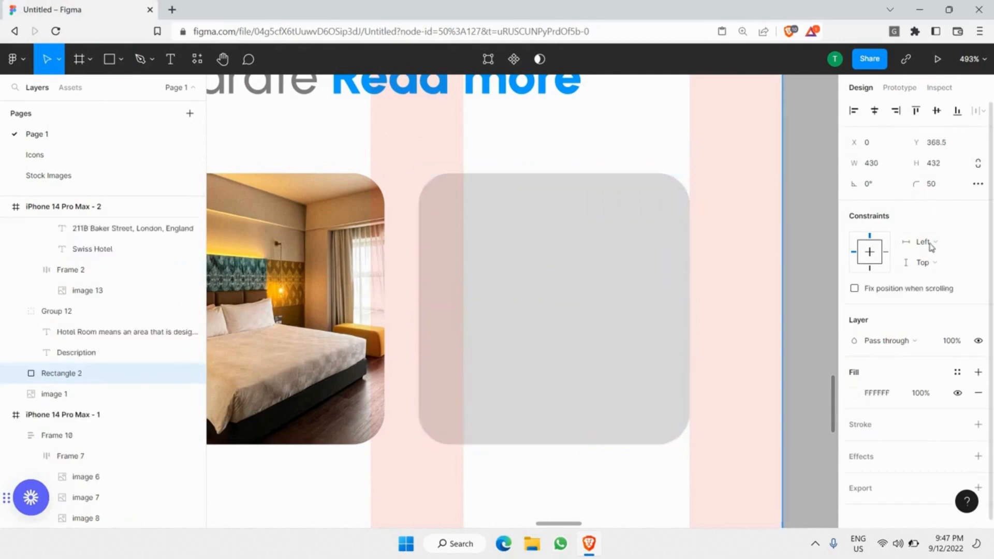
{"action": "scroll", "coordinate": [691, 391], "scroll_direction": "down", "scroll_amount": 5}
{"action": "double_click", "coordinate": [690, 390]}
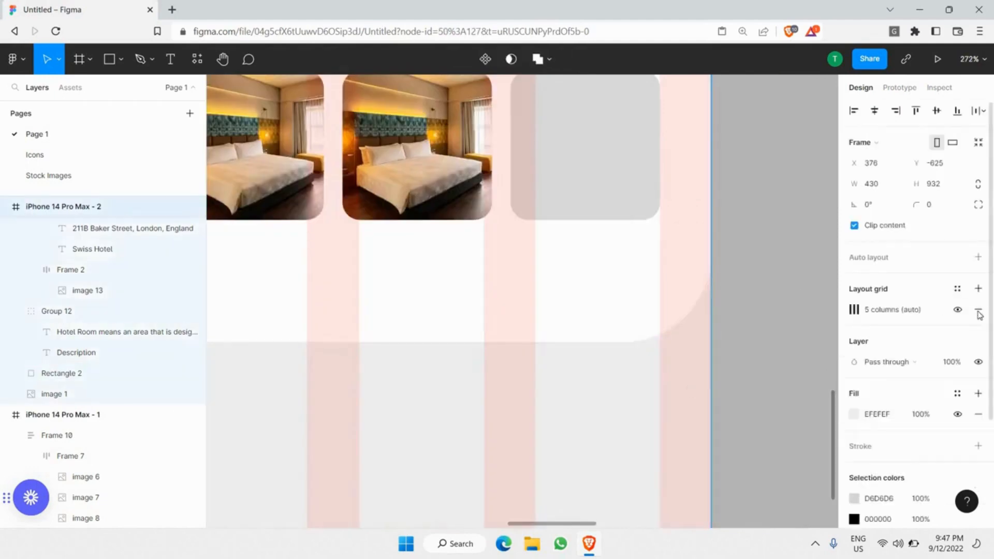
{"action": "left_click", "coordinate": [958, 310]}
{"action": "scroll", "coordinate": [616, 233], "scroll_direction": "up", "scroll_amount": 3}
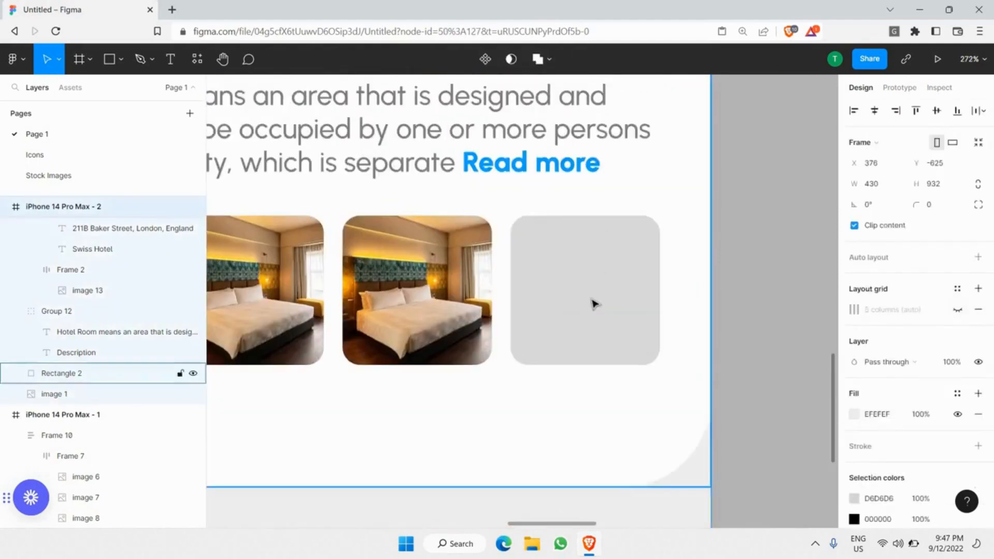
Fill the square over the fourth photo with black 000000 at 50% opacity.
{"action": "left_click", "coordinate": [595, 298]}
{"action": "scroll", "coordinate": [599, 296], "scroll_direction": "up", "scroll_amount": 5}
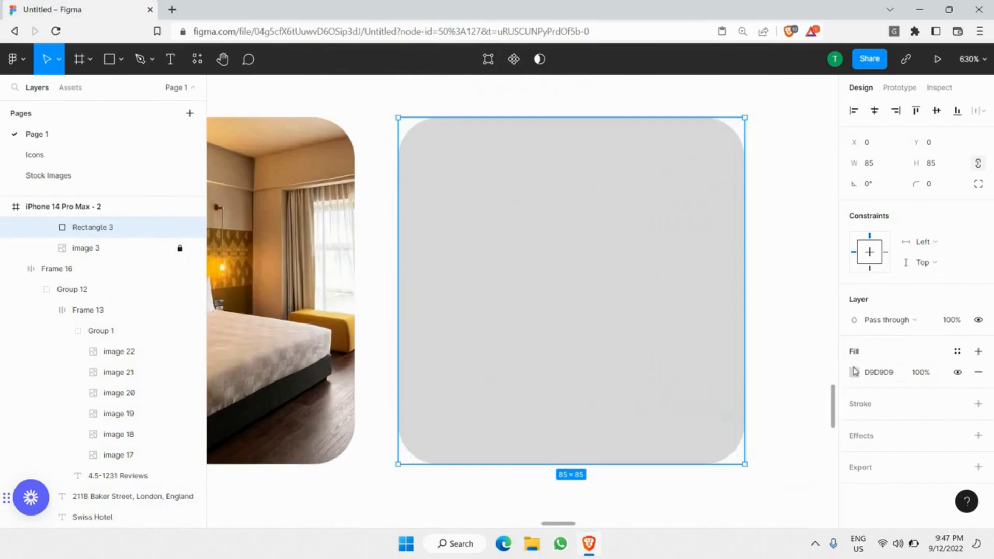
{"action": "left_click", "coordinate": [854, 372]}
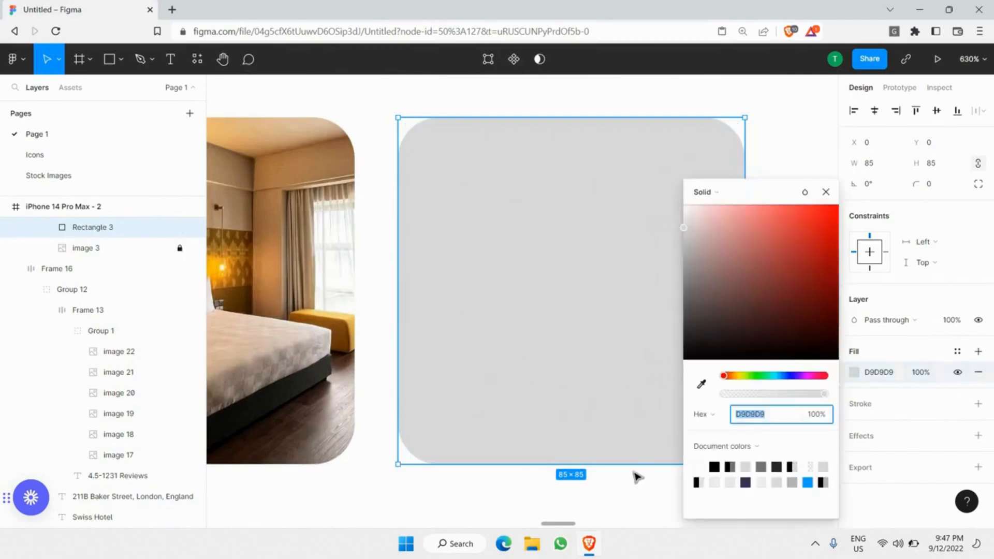
{"action": "left_click", "coordinate": [715, 467]}
{"action": "left_click", "coordinate": [923, 373]}
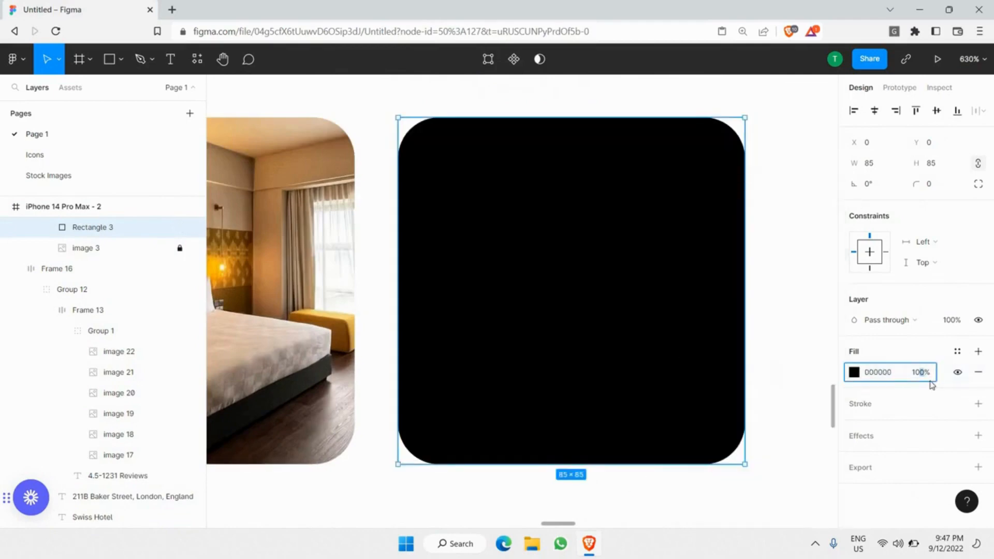
{"action": "type", "text": "50"}
{"action": "key", "text": "Return"}
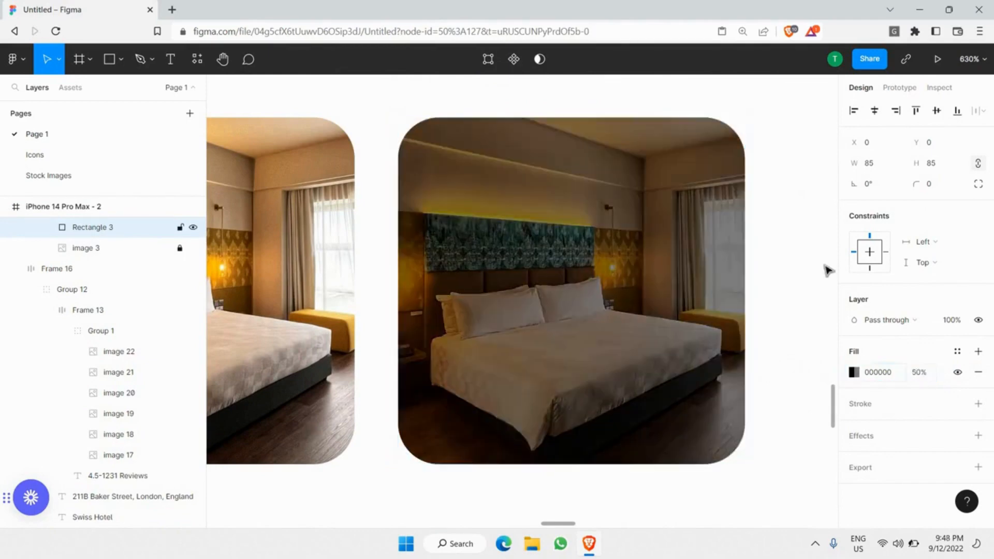
Add a text box about 39 × 35 near the middle of the darkened fourth photo, reading "5+".
{"action": "scroll", "coordinate": [710, 220], "scroll_direction": "down", "scroll_amount": 3}
{"action": "scroll", "coordinate": [720, 155], "scroll_direction": "up", "scroll_amount": 3}
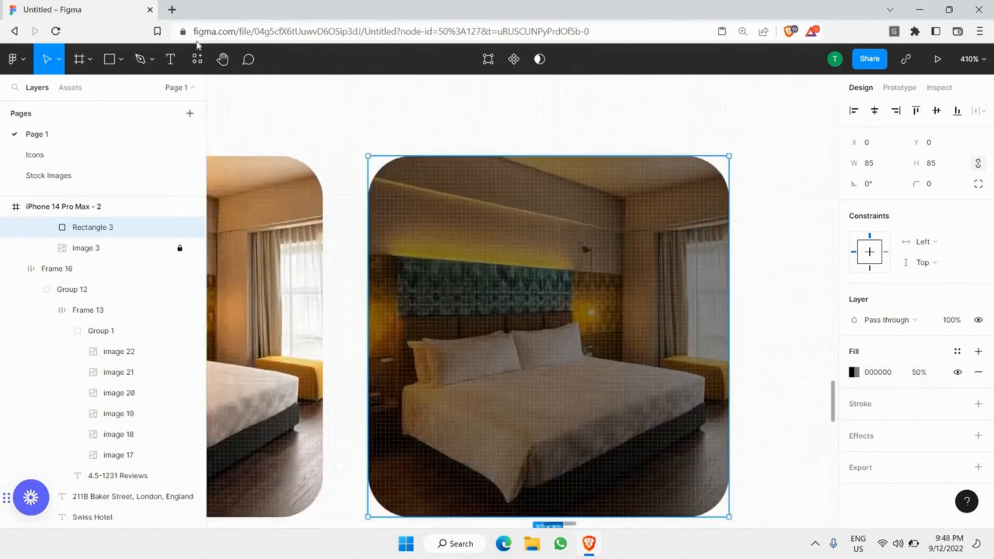
{"action": "key", "text": "t"}
{"action": "scroll", "coordinate": [489, 158], "scroll_direction": "down", "scroll_amount": 3}
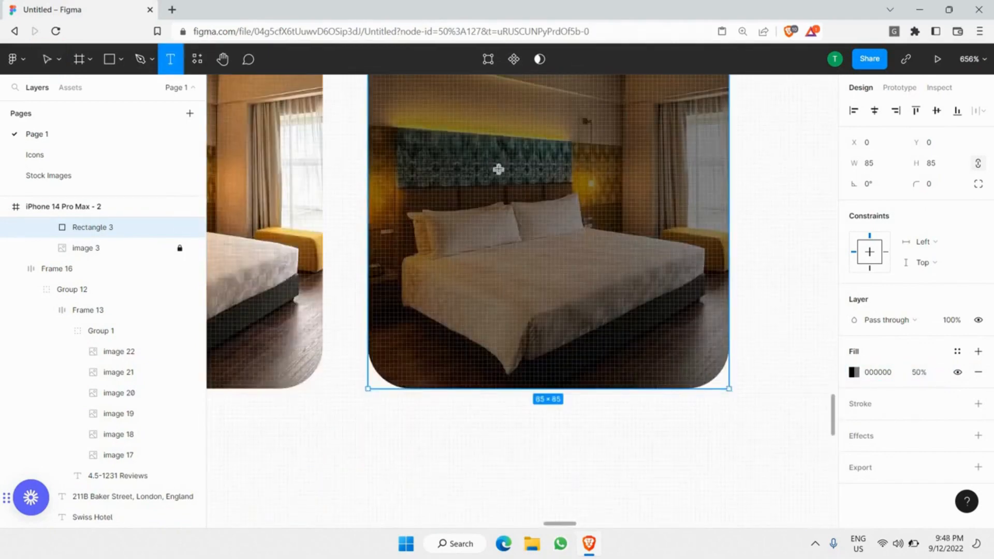
{"action": "scroll", "coordinate": [498, 169], "scroll_direction": "down", "scroll_amount": 2, "text": "ctrl"}
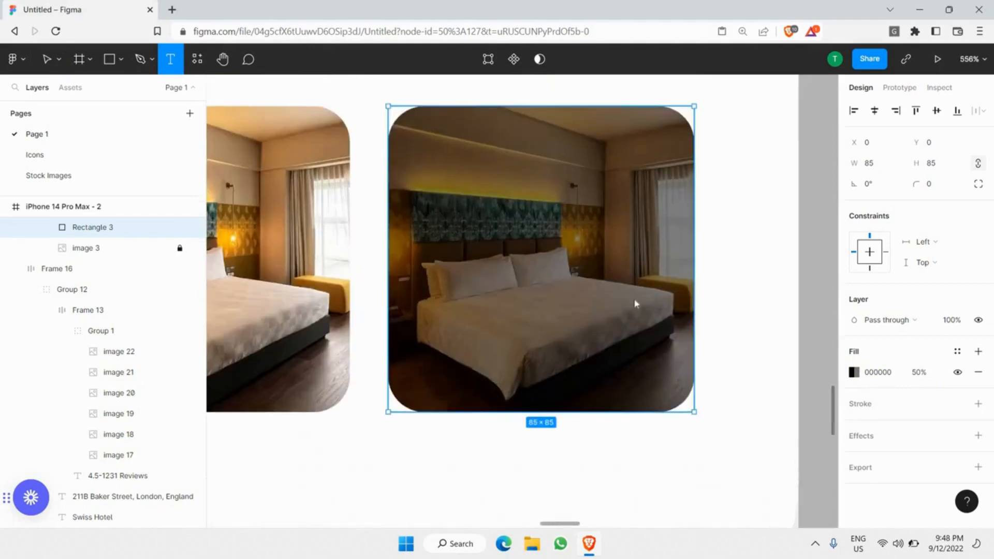
{"action": "left_click_drag", "start_coordinate": [478, 203], "coordinate": [615, 329]}
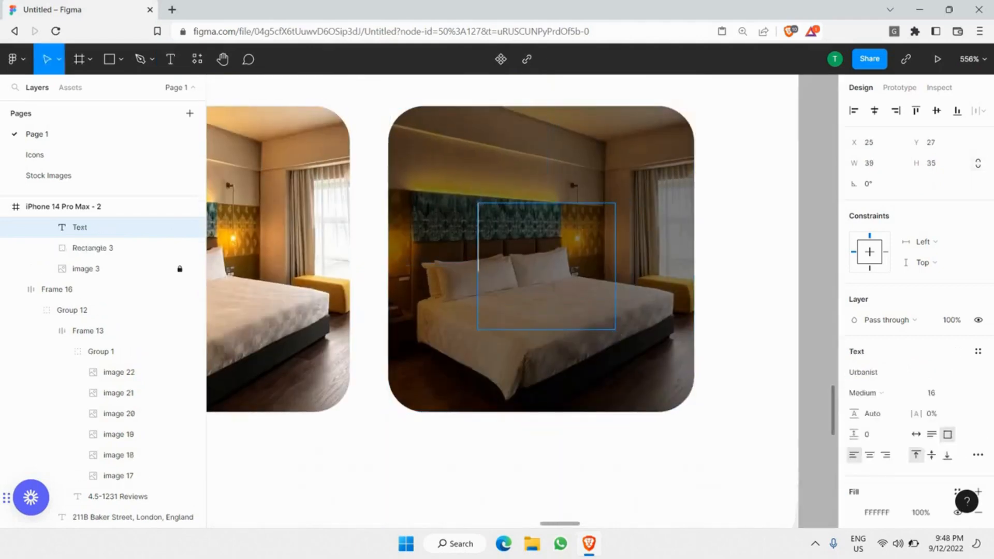
{"action": "type", "text": "5+"}
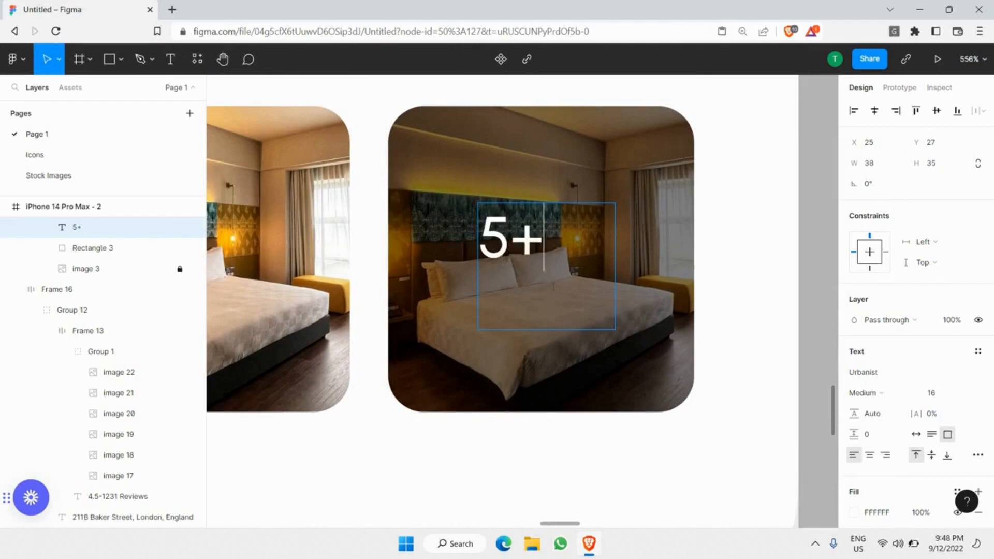
Center the "5+" text both horizontally and vertically within its text box.
{"action": "key", "text": "ctrl+a"}
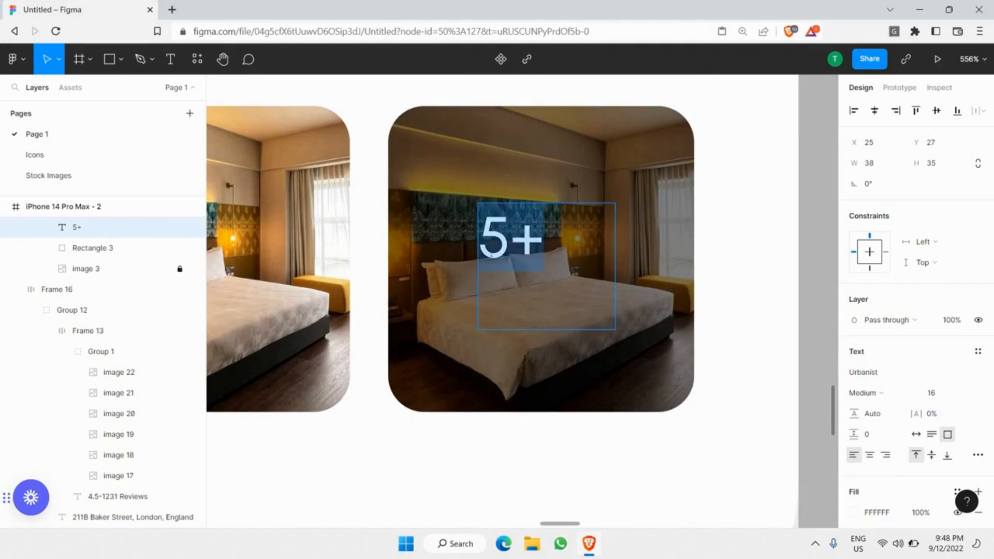
{"action": "left_click", "coordinate": [931, 457]}
{"action": "left_click", "coordinate": [870, 455]}
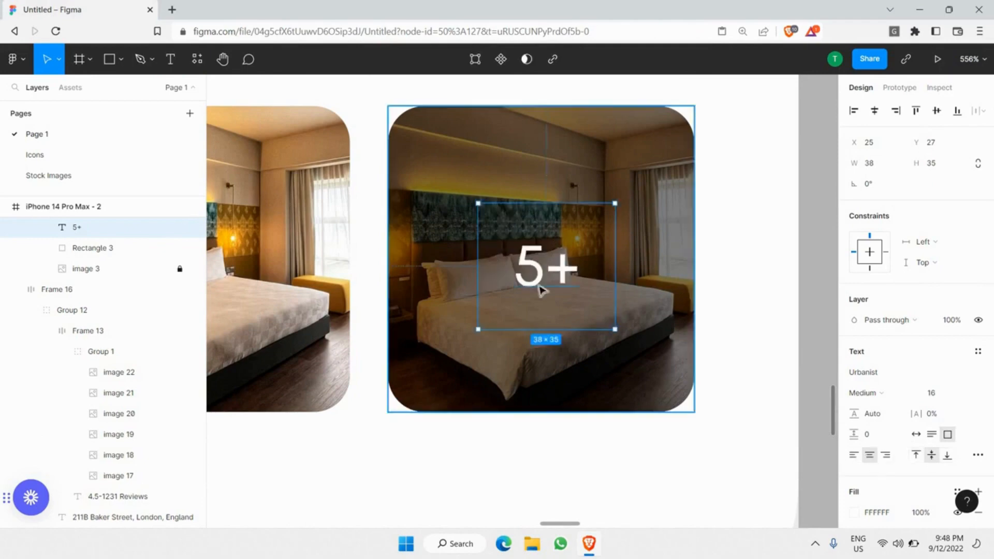
Set the font weight of the "5+" text to ExtraBold.
{"action": "double_click", "coordinate": [558, 280]}
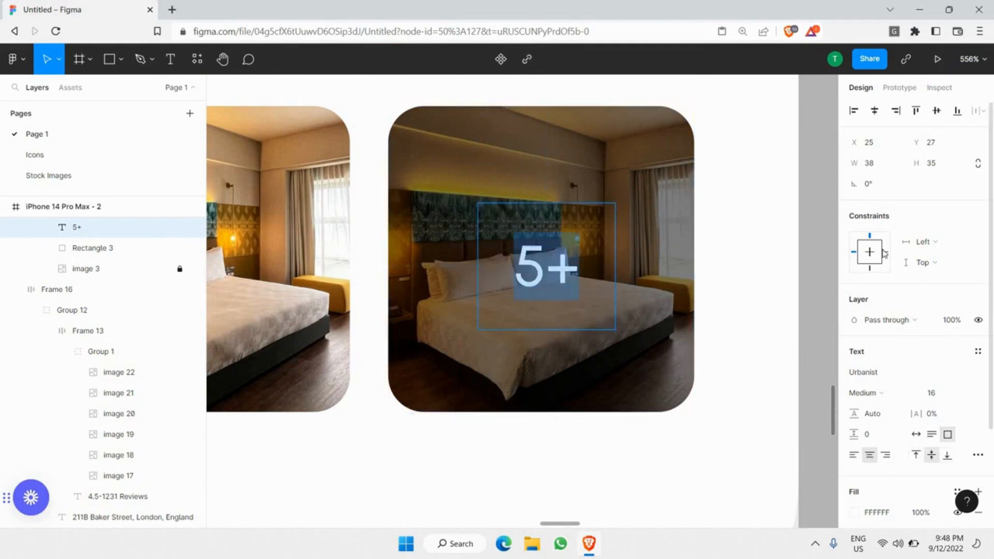
{"action": "left_click", "coordinate": [881, 396]}
{"action": "left_click", "coordinate": [898, 318]}
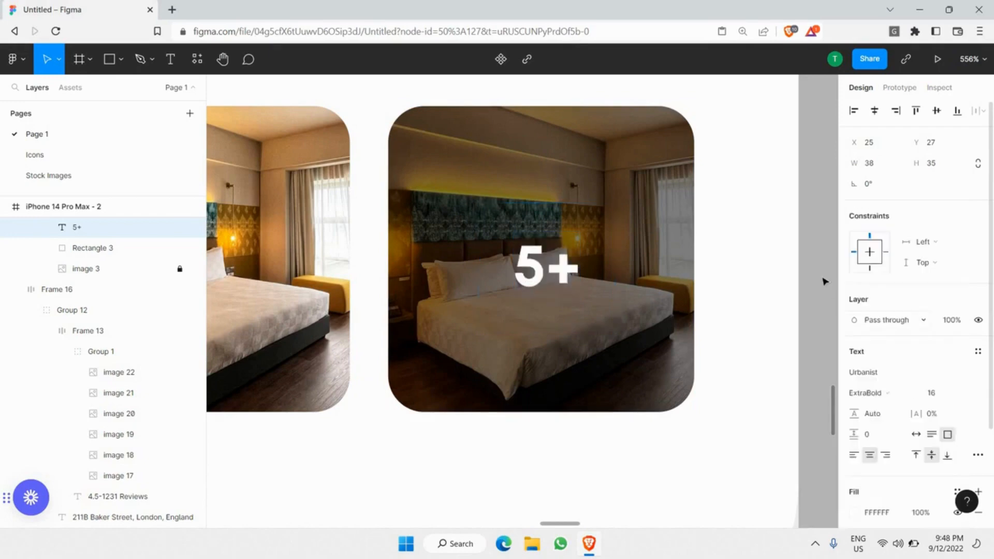
{"action": "left_click", "coordinate": [822, 282]}
{"action": "left_click", "coordinate": [822, 282]}
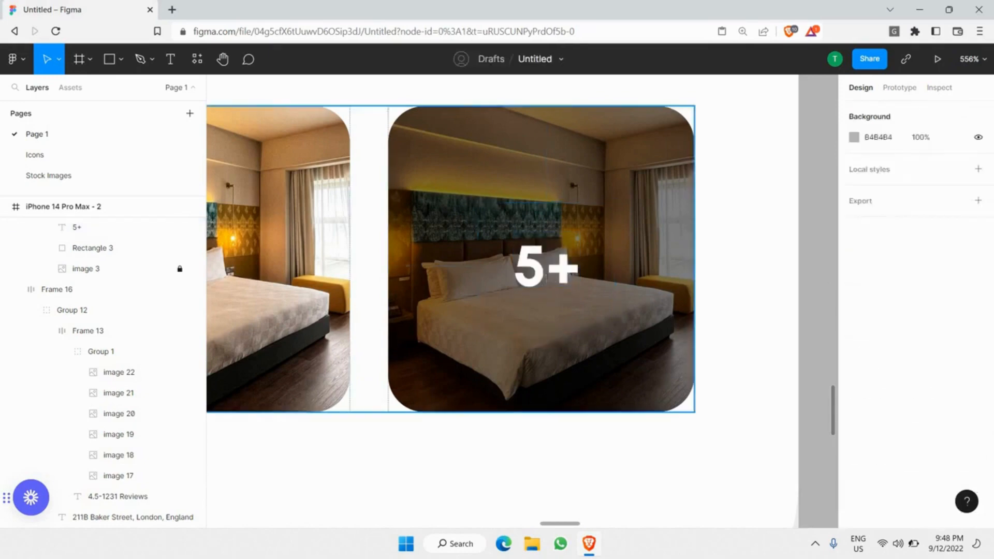
Set the font size of the "5+" text to 24.
{"action": "left_click", "coordinate": [547, 282], "text": "ctrl"}
{"action": "key", "text": "Return"}
{"action": "left_click", "coordinate": [965, 392]}
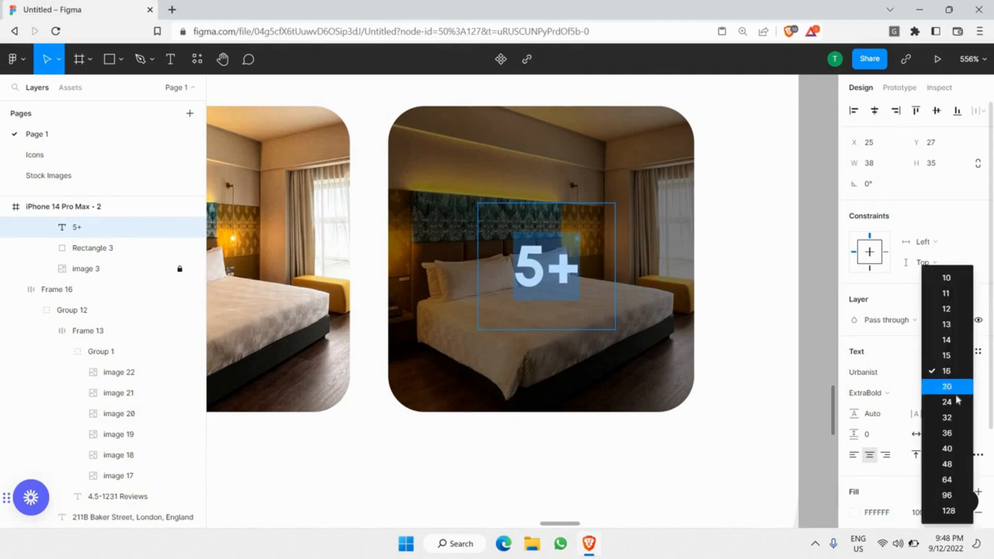
{"action": "left_click", "coordinate": [946, 402]}
{"action": "key", "text": "Escape"}
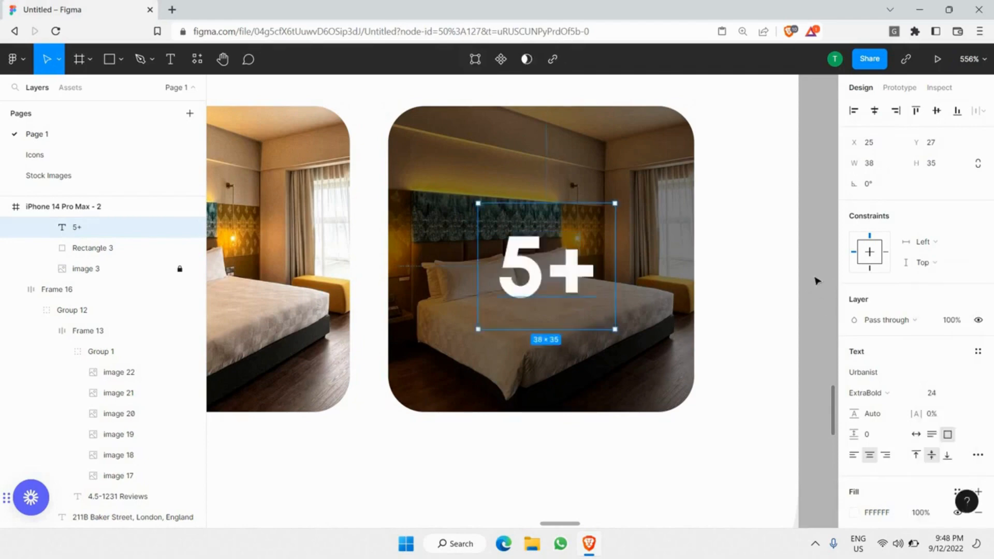
{"action": "left_click", "coordinate": [823, 278]}
Examine how the photo row and the description group are placed on the hotel detail screen.
{"action": "scroll", "coordinate": [823, 278], "scroll_direction": "down", "scroll_amount": 5, "text": "ctrl"}
{"action": "left_click", "coordinate": [723, 207]}
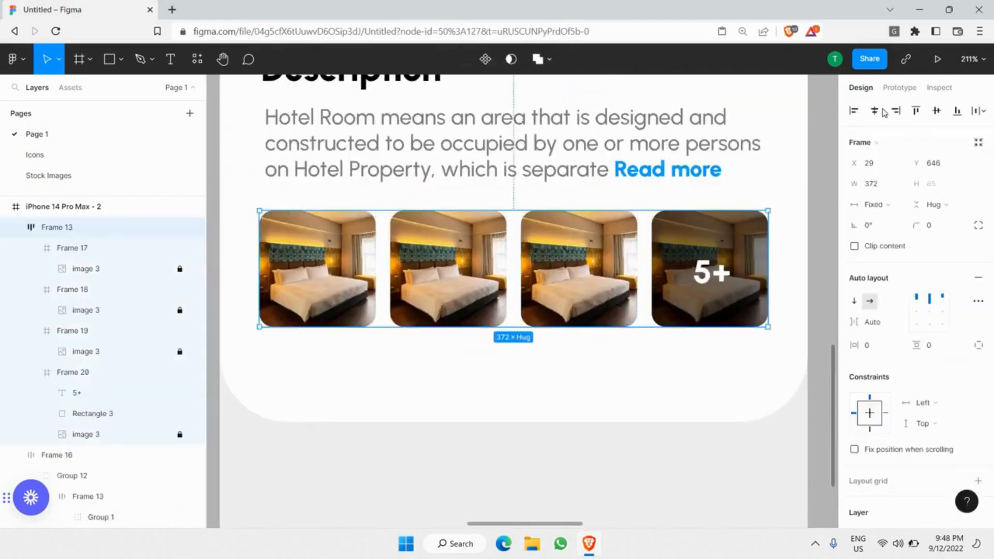
{"action": "left_click", "coordinate": [828, 195]}
{"action": "scroll", "coordinate": [827, 195], "scroll_direction": "down", "scroll_amount": 8, "text": "ctrl"}
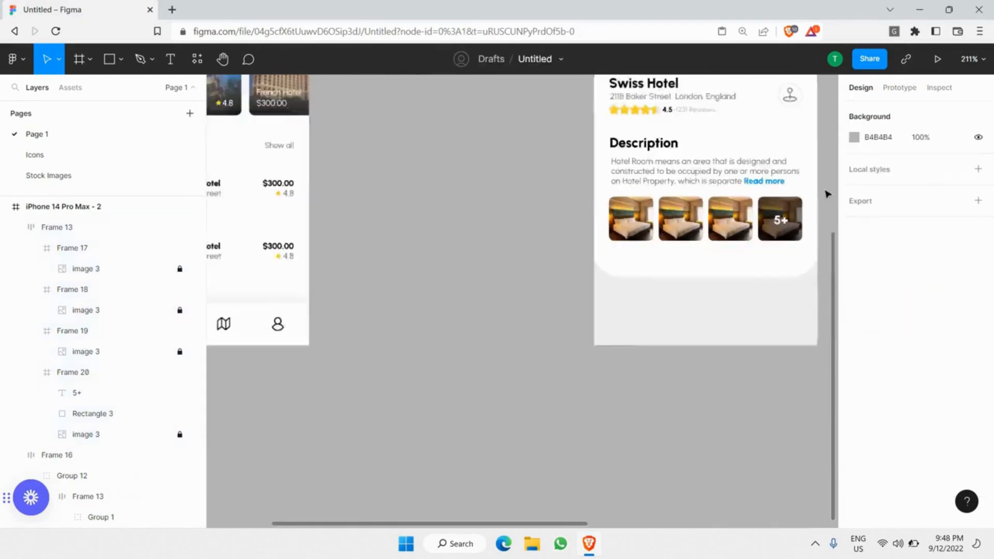
{"action": "scroll", "coordinate": [633, 321], "scroll_direction": "up", "scroll_amount": 2, "text": "ctrl"}
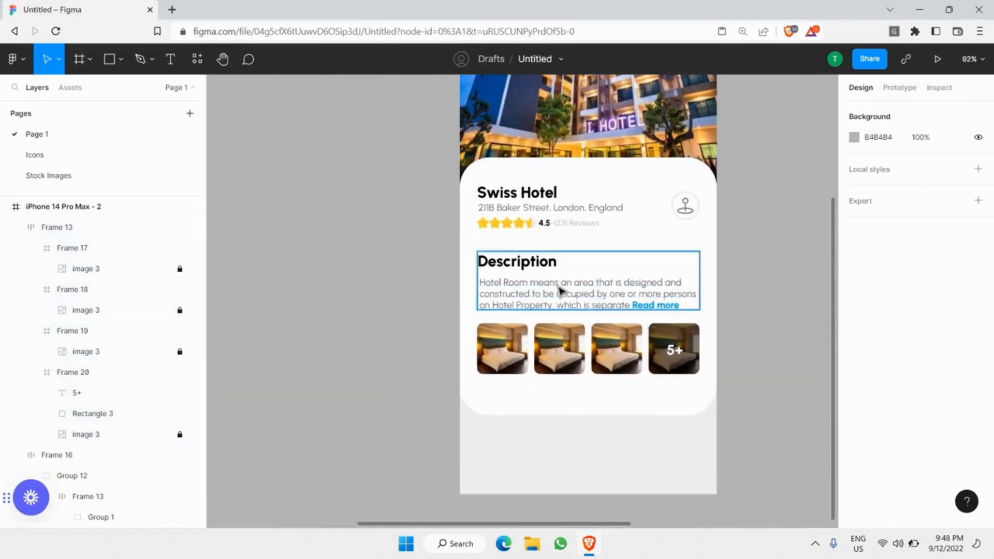
{"action": "left_click", "coordinate": [587, 292]}
{"action": "scroll", "coordinate": [590, 271], "scroll_direction": "up", "scroll_amount": 3, "text": "ctrl"}
{"action": "left_click", "coordinate": [598, 269]}
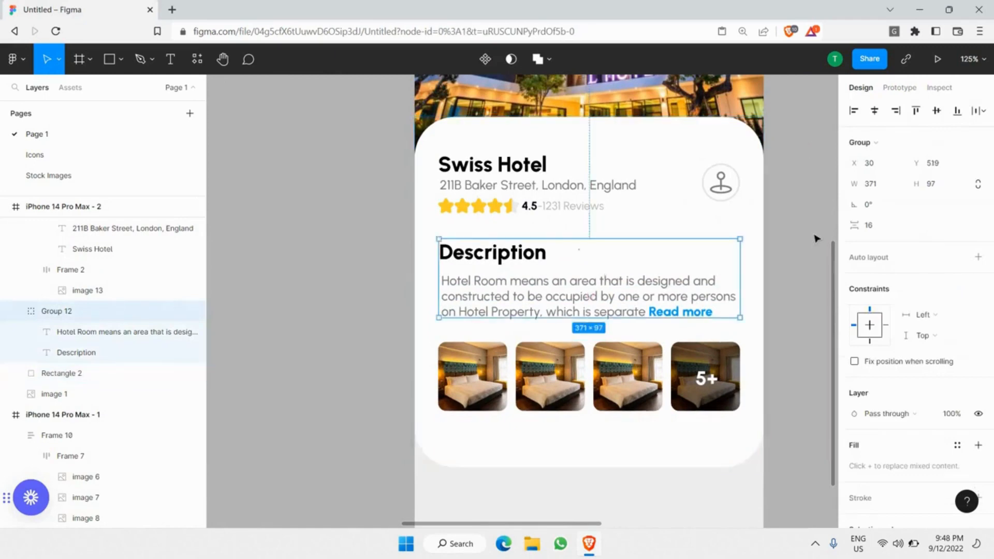
{"action": "left_click", "coordinate": [803, 224]}
{"action": "scroll", "coordinate": [802, 224], "scroll_direction": "down", "scroll_amount": 4, "text": "ctrl"}
{"action": "scroll", "coordinate": [775, 189], "scroll_direction": "up", "scroll_amount": 4, "text": "ctrl"}
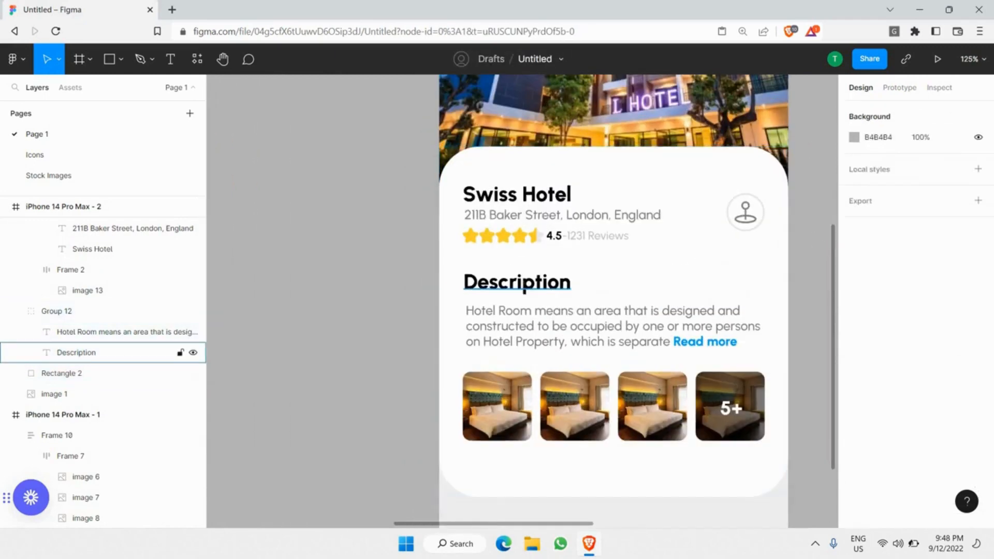
Set the font size of the "Description" heading to 20.
{"action": "double_click", "coordinate": [526, 286]}
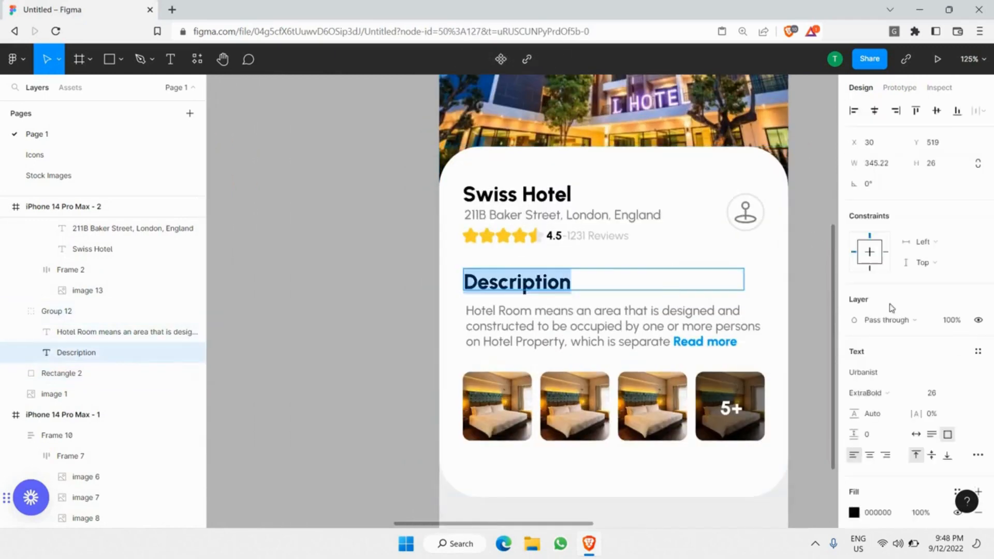
{"action": "left_click", "coordinate": [965, 393]}
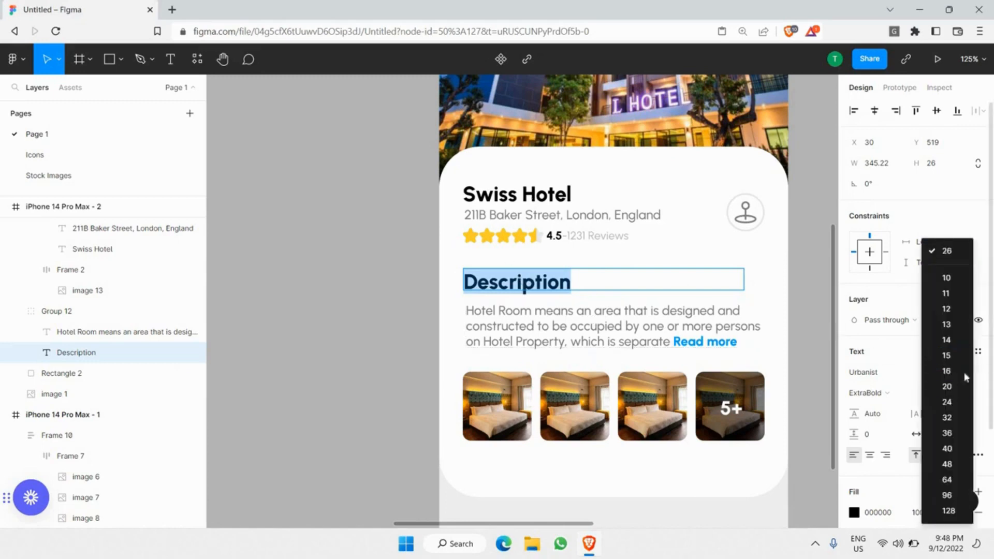
{"action": "left_click", "coordinate": [955, 387]}
{"action": "left_click", "coordinate": [507, 314]}
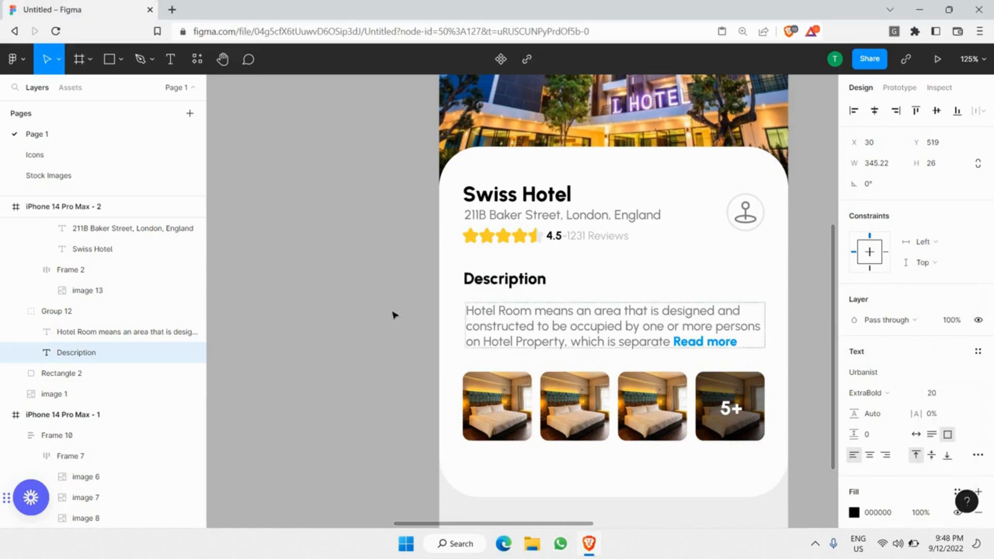
{"action": "left_click", "coordinate": [391, 315]}
Move the description paragraph up so it sits 3 below the "Description" heading.
{"action": "left_click", "coordinate": [587, 334]}
{"action": "left_click_drag", "start_coordinate": [612, 293], "coordinate": [614, 290]}
{"action": "left_click", "coordinate": [385, 308]}
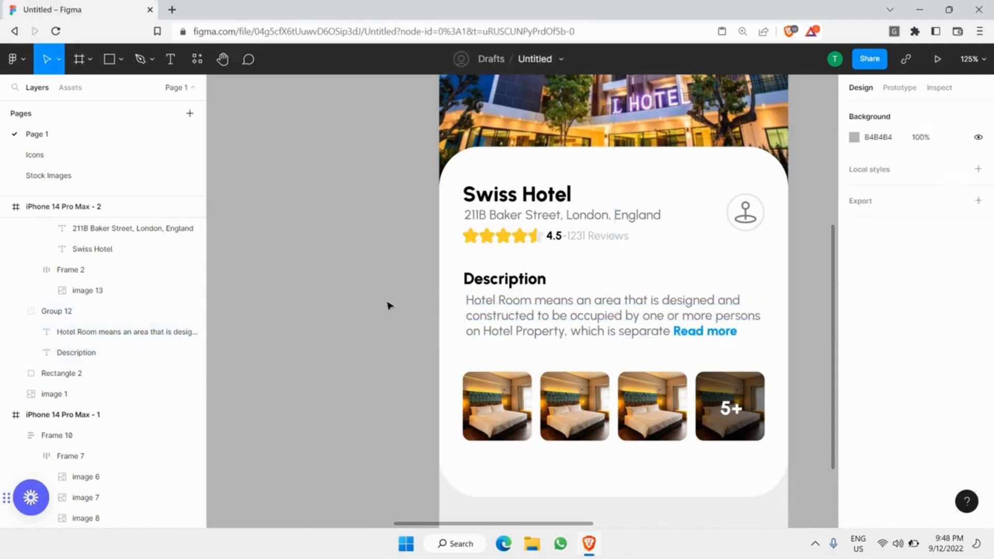
Move the whole description group up to Y 516.
{"action": "scroll", "coordinate": [404, 309], "scroll_direction": "right", "scroll_amount": 4}
{"action": "left_click", "coordinate": [418, 298]}
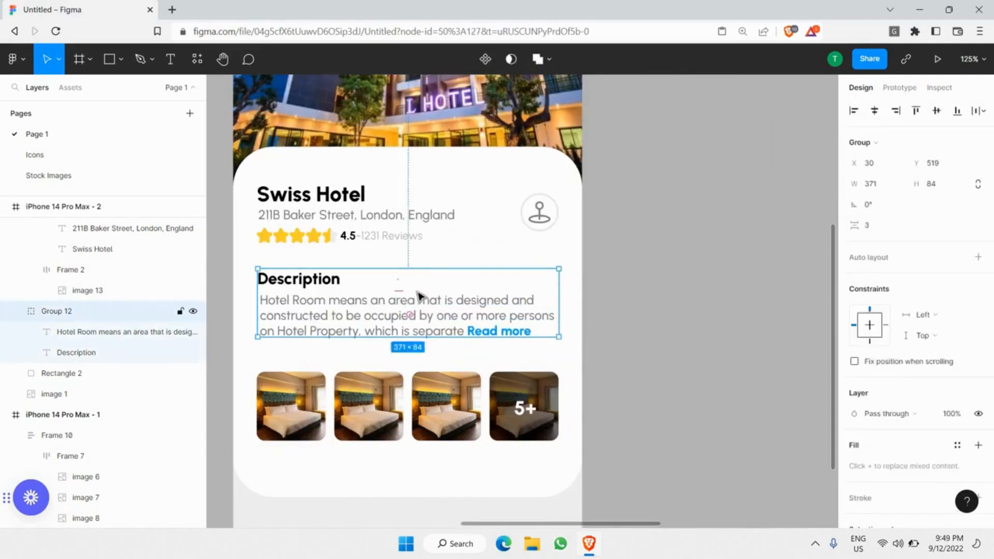
{"action": "left_click_drag", "start_coordinate": [418, 298], "coordinate": [418, 296]}
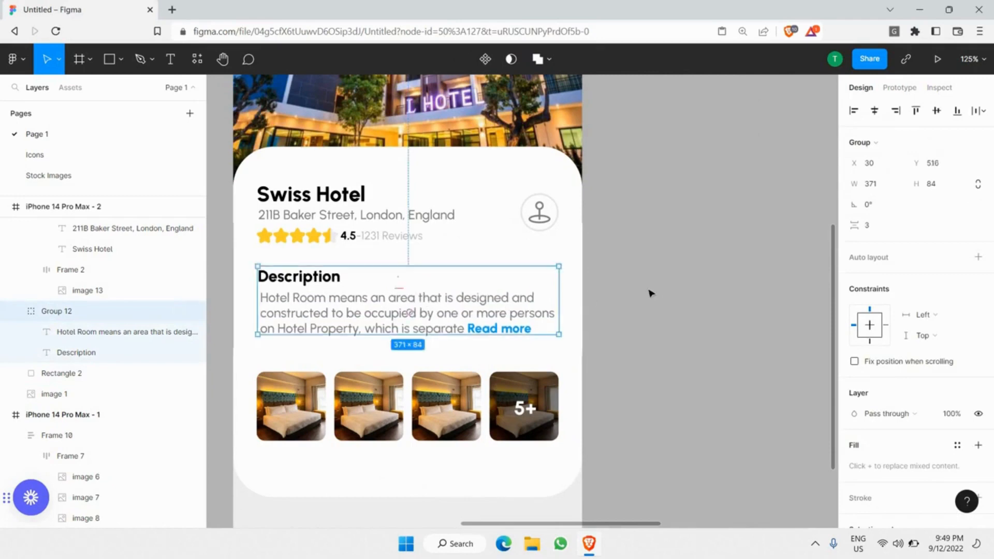
Extend the left edge of the description paragraph to X 29, making it 372 wide.
{"action": "scroll", "coordinate": [382, 295], "scroll_direction": "up", "scroll_amount": 10}
{"action": "double_click", "coordinate": [309, 290]}
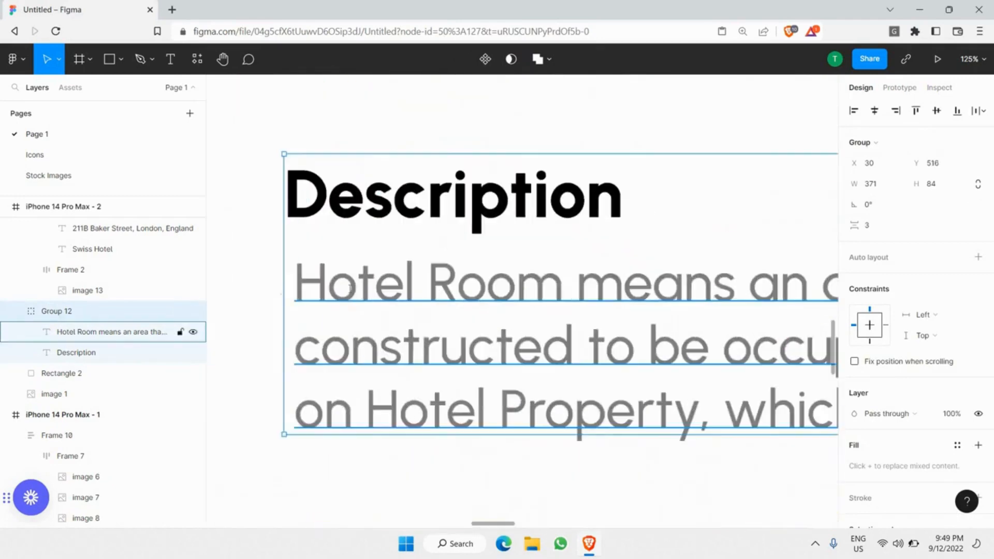
{"action": "double_click", "coordinate": [309, 290]}
{"action": "left_click", "coordinate": [302, 237]}
{"action": "left_click", "coordinate": [310, 226]}
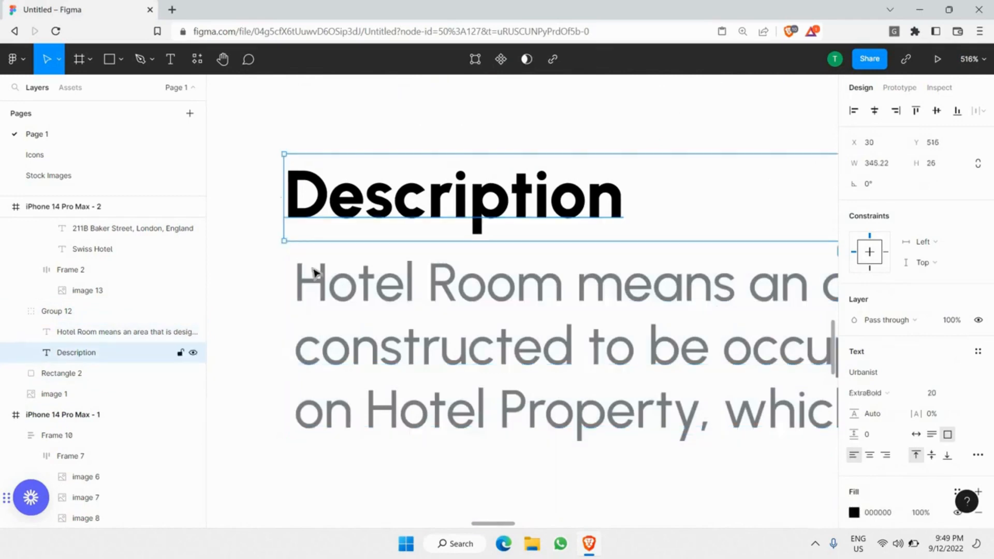
{"action": "left_click", "coordinate": [282, 271]}
{"action": "left_click", "coordinate": [331, 268]}
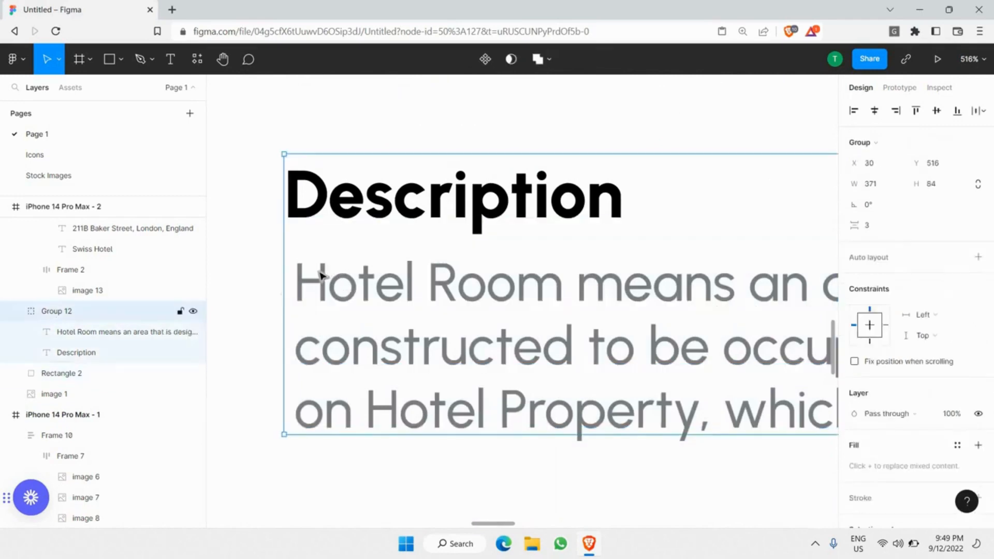
{"action": "double_click", "coordinate": [322, 282]}
{"action": "scroll", "coordinate": [302, 276], "scroll_direction": "down", "scroll_amount": 5}
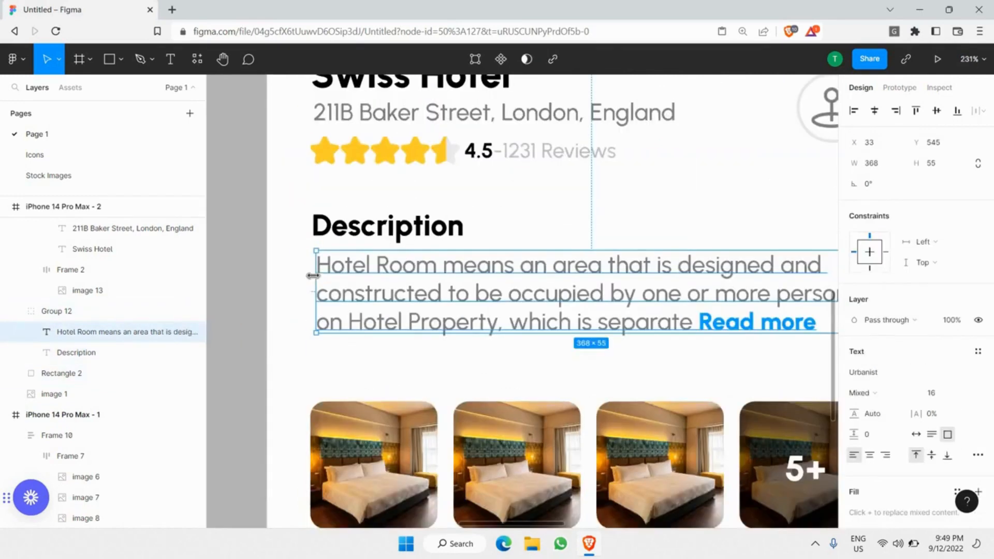
{"action": "left_click_drag", "start_coordinate": [309, 278], "coordinate": [310, 278]}
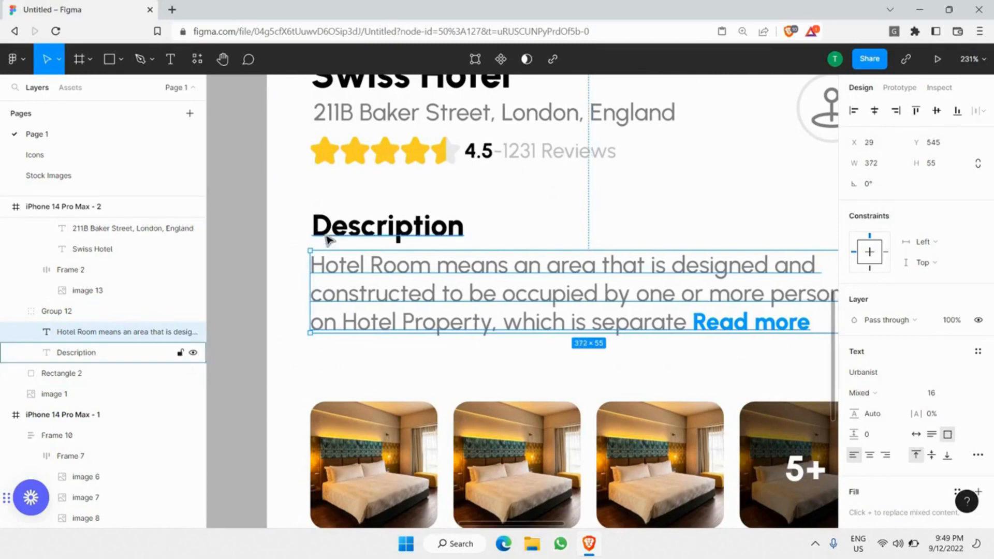
Move the "Description" heading to X 29 so it lines up with the left edge of the paragraph.
{"action": "left_click", "coordinate": [324, 238]}
{"action": "left_click", "coordinate": [326, 261]}
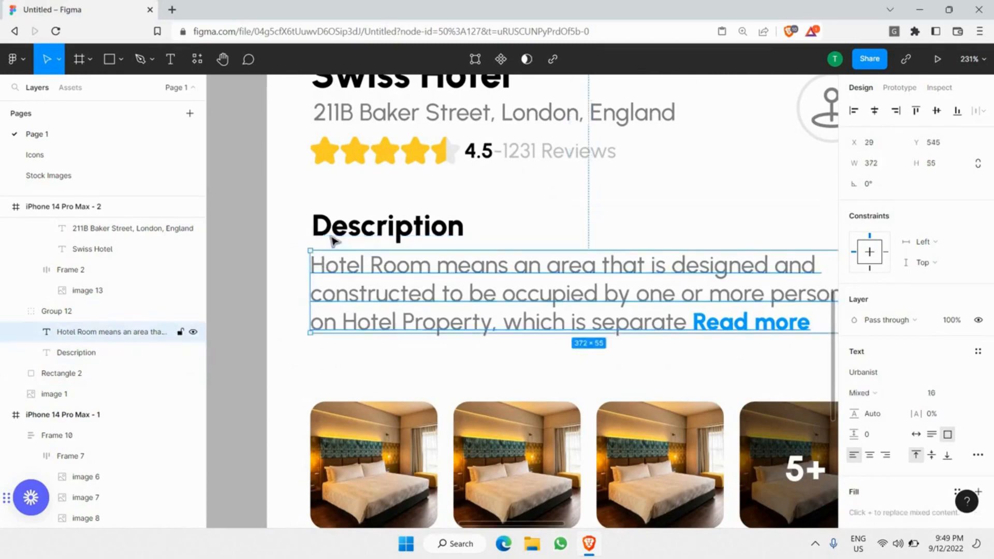
{"action": "left_click", "coordinate": [326, 237], "text": "shift"}
{"action": "left_click", "coordinate": [325, 236]}
{"action": "scroll", "coordinate": [322, 233], "scroll_direction": "up", "scroll_amount": 5}
{"action": "left_click_drag", "start_coordinate": [323, 220], "coordinate": [328, 259]}
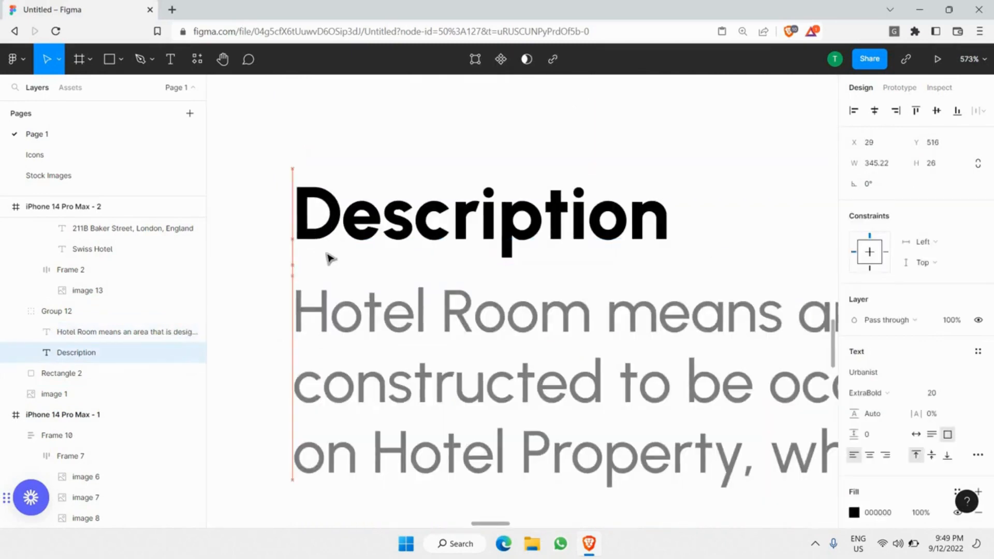
{"action": "scroll", "coordinate": [448, 259], "scroll_direction": "down", "scroll_amount": 5}
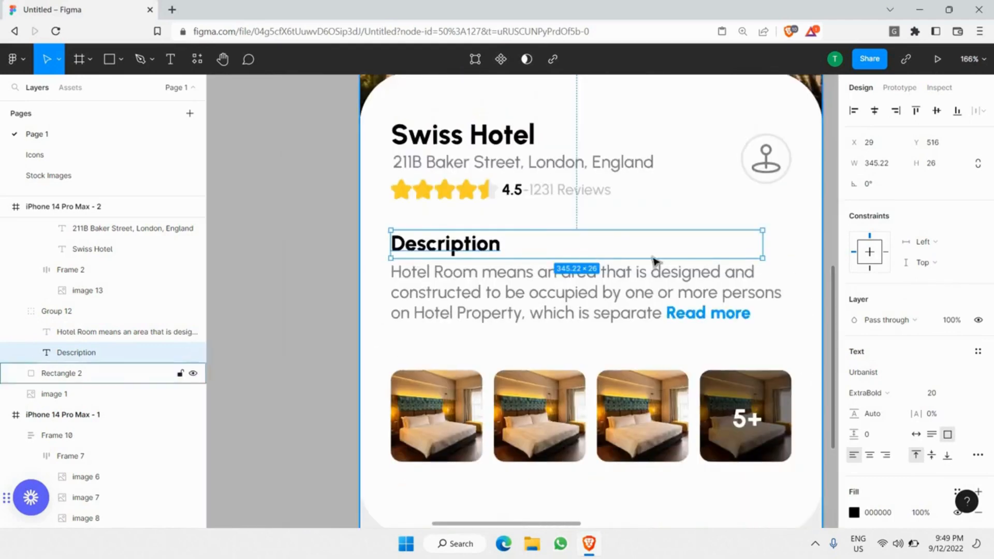
{"action": "scroll", "coordinate": [715, 255], "scroll_direction": "right", "scroll_amount": 4}
{"action": "left_click", "coordinate": [708, 255]}
{"action": "scroll", "coordinate": [721, 181], "scroll_direction": "down", "scroll_amount": 5}
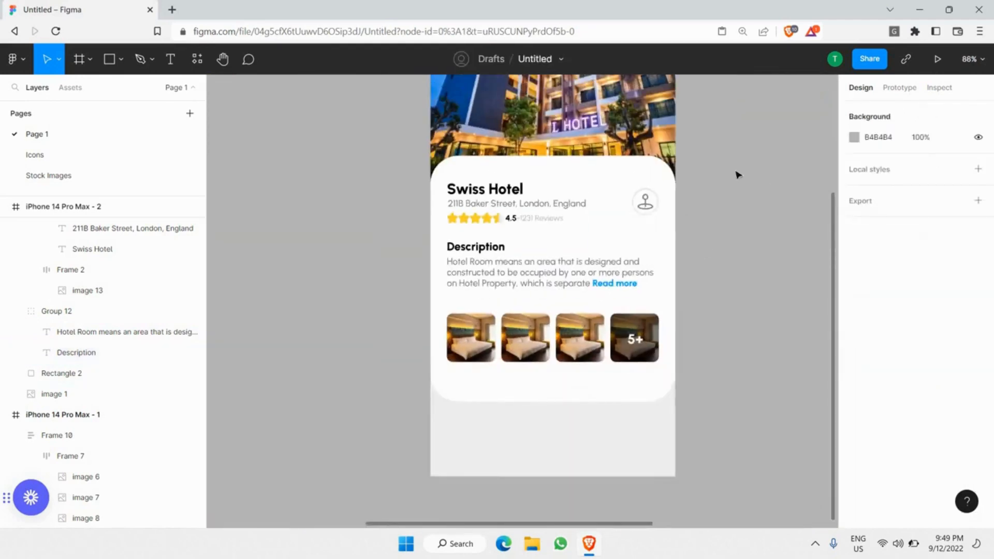
{"action": "scroll", "coordinate": [738, 174], "scroll_direction": "down", "scroll_amount": 4}
{"action": "scroll", "coordinate": [373, 256], "scroll_direction": "up", "scroll_amount": 3}
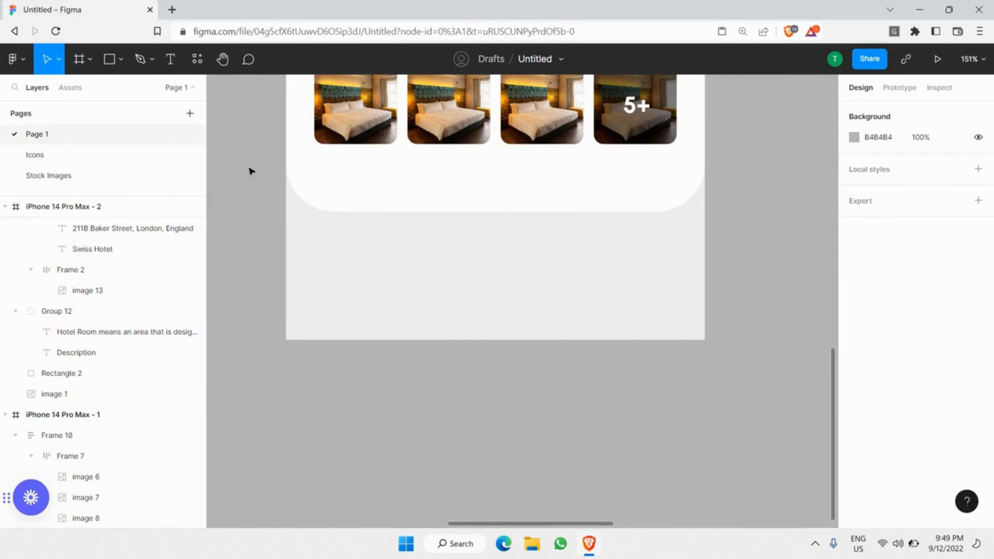
{"action": "scroll", "coordinate": [337, 226], "scroll_direction": "down", "scroll_amount": 3}
{"action": "scroll", "coordinate": [393, 220], "scroll_direction": "up", "scroll_amount": 2}
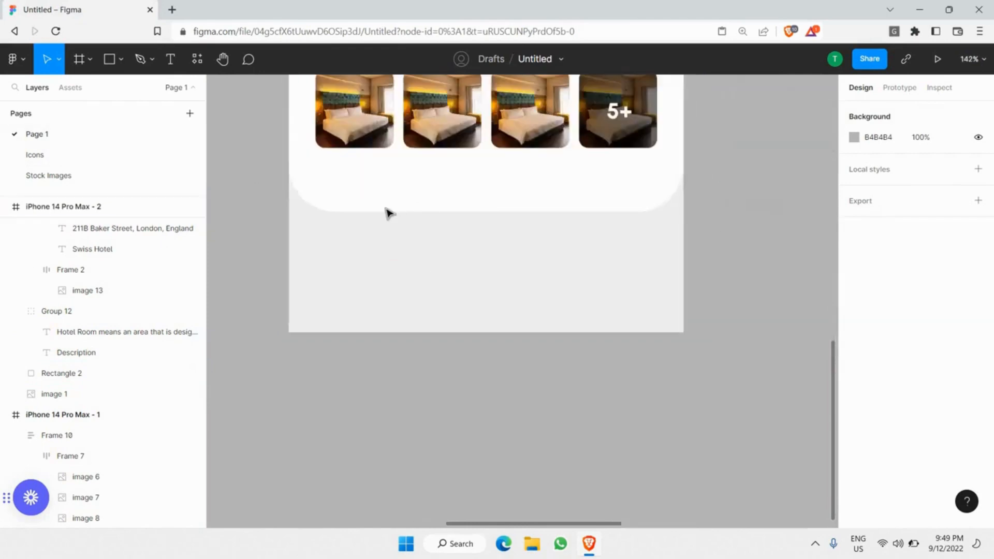
{"action": "scroll", "coordinate": [522, 202], "scroll_direction": "down", "scroll_amount": 2}
{"action": "scroll", "coordinate": [520, 171], "scroll_direction": "up", "scroll_amount": 3}
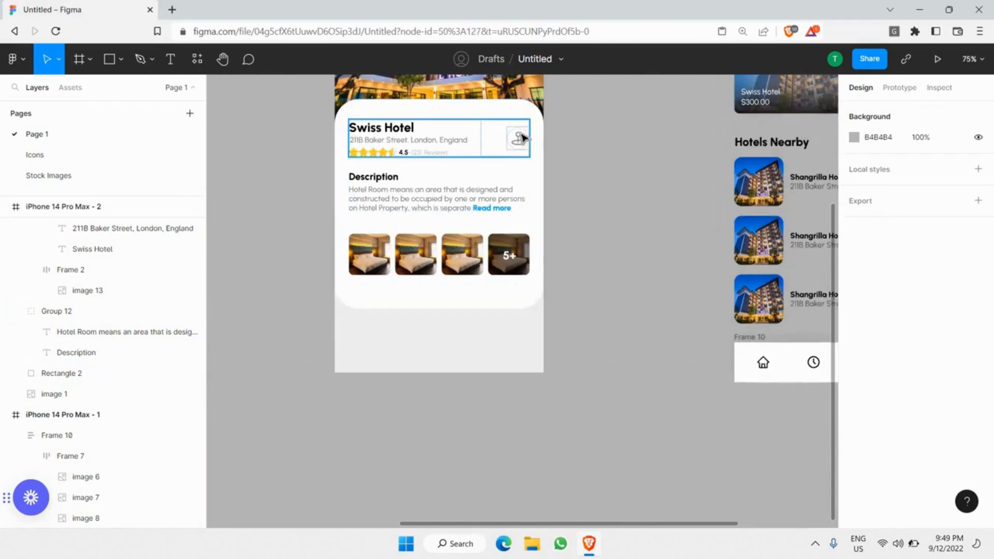
Try to shrink the location icon inside its circle beside the hotel name to 20 by 20.
{"action": "double_click", "coordinate": [524, 138]}
{"action": "scroll", "coordinate": [524, 138], "scroll_direction": "up", "scroll_amount": 8}
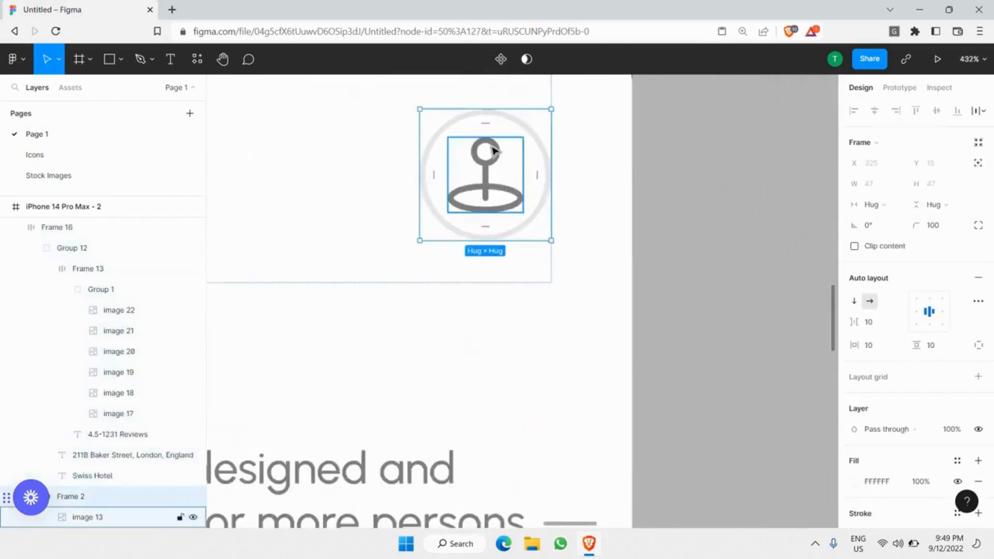
{"action": "scroll", "coordinate": [495, 150], "scroll_direction": "up", "scroll_amount": 2}
{"action": "left_click", "coordinate": [517, 160]}
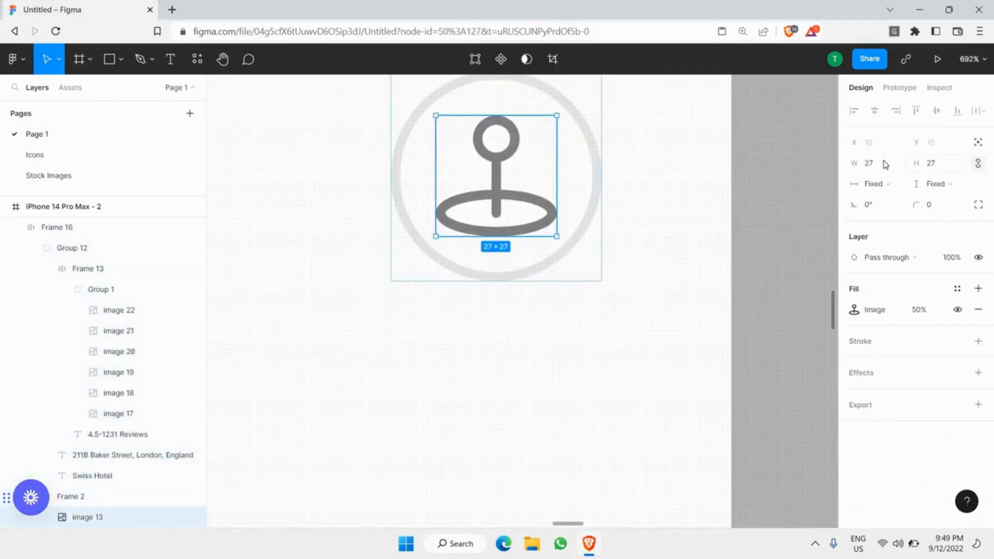
{"action": "scroll", "coordinate": [828, 197], "scroll_direction": "down", "scroll_amount": 4}
{"action": "scroll", "coordinate": [724, 253], "scroll_direction": "up", "scroll_amount": 1}
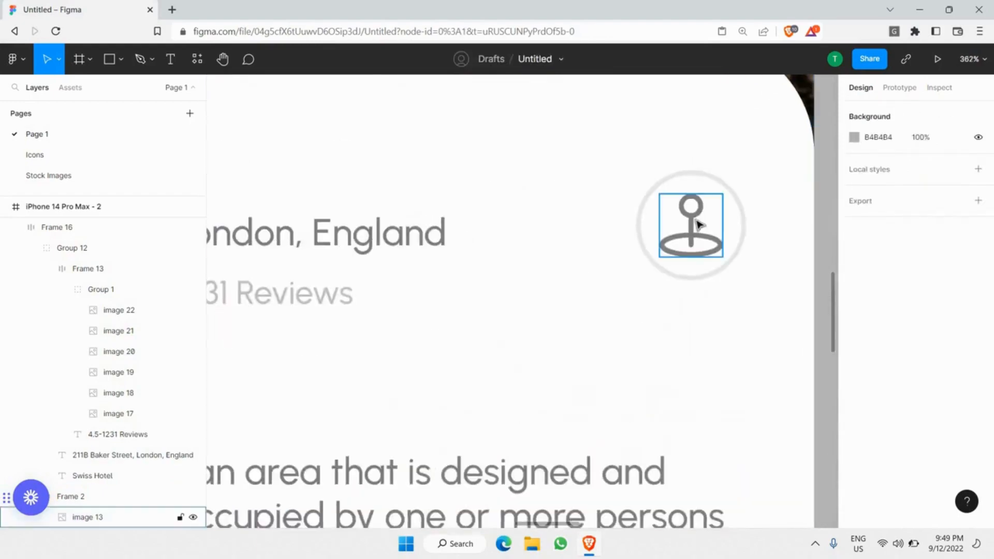
{"action": "mouse_move", "coordinate": [711, 243]}
{"action": "left_mouse_down"}
{"action": "mouse_move", "coordinate": [700, 234]}
{"action": "mouse_move", "coordinate": [725, 231]}
{"action": "left_mouse_up"}
{"action": "key", "text": "ctrl+z"}
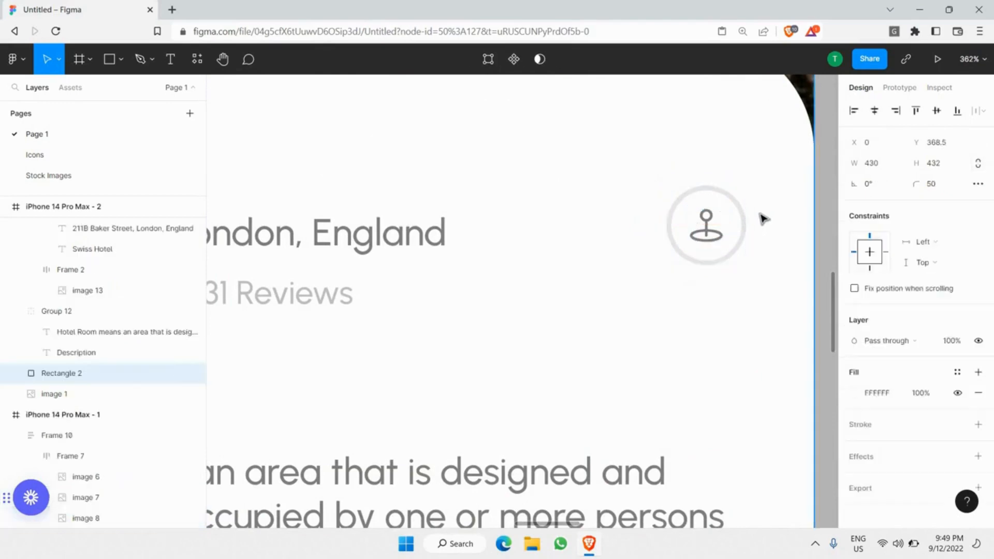
{"action": "scroll", "coordinate": [761, 217], "scroll_direction": "down", "scroll_amount": 4}
{"action": "scroll", "coordinate": [666, 267], "scroll_direction": "up", "scroll_amount": 5}
{"action": "scroll", "coordinate": [666, 267], "scroll_direction": "up", "scroll_amount": 2}
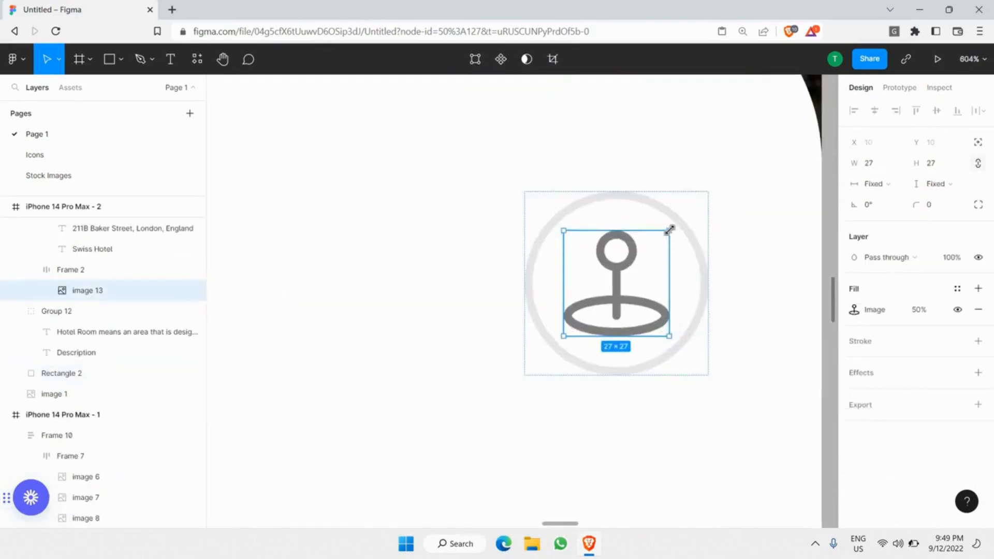
{"action": "left_click_drag", "start_coordinate": [646, 260], "coordinate": [646, 274]}
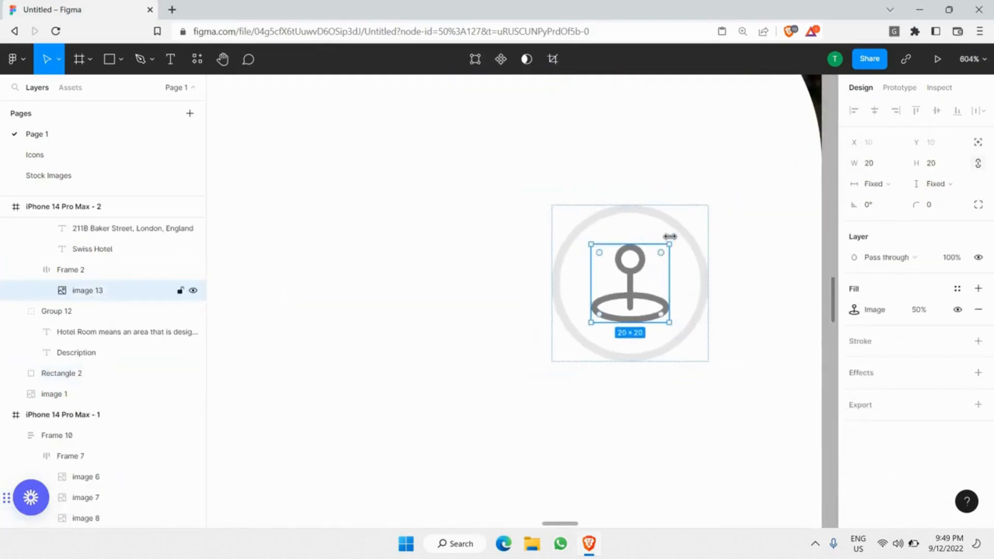
{"action": "key", "text": "ctrl+z"}
Set both the width and height sizing of the circular frame around the location icon to Fixed.
{"action": "left_click", "coordinate": [707, 242]}
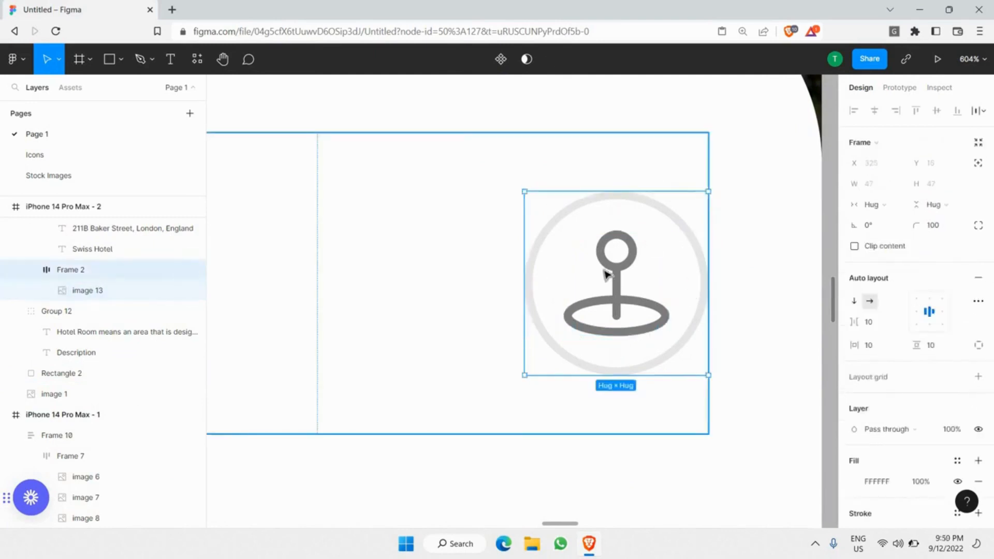
{"action": "left_click", "coordinate": [665, 233]}
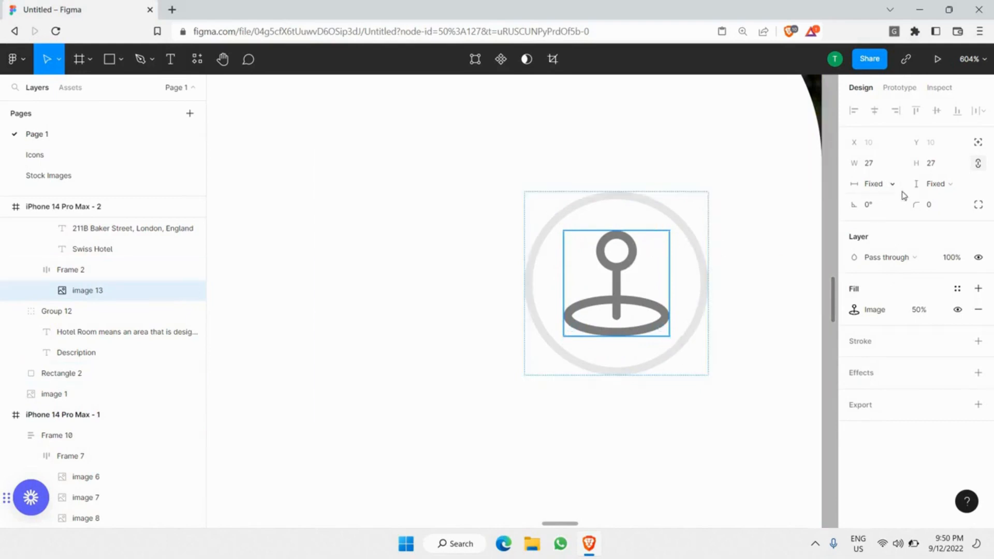
{"action": "left_click", "coordinate": [691, 255]}
{"action": "left_click", "coordinate": [690, 255]}
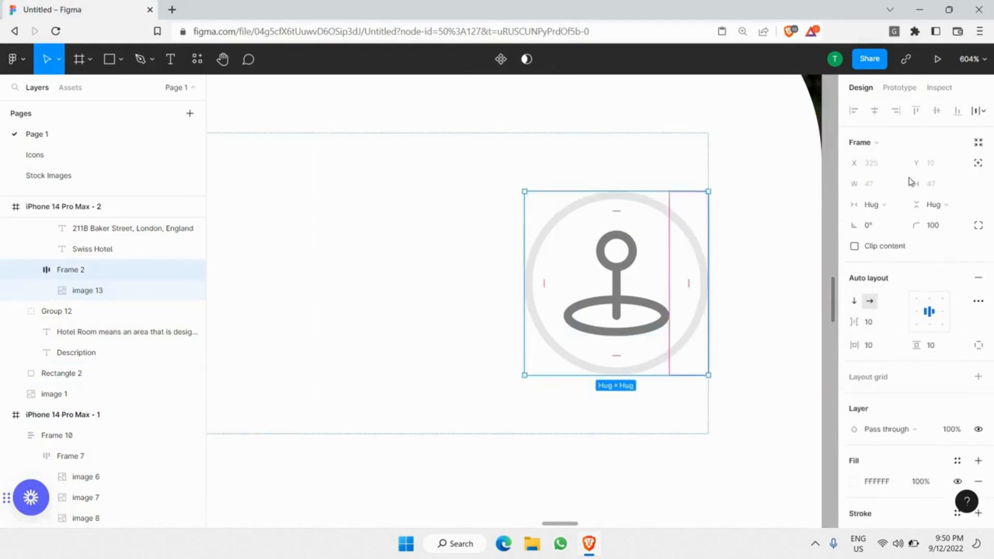
{"action": "left_click", "coordinate": [884, 206]}
{"action": "left_click", "coordinate": [927, 205]}
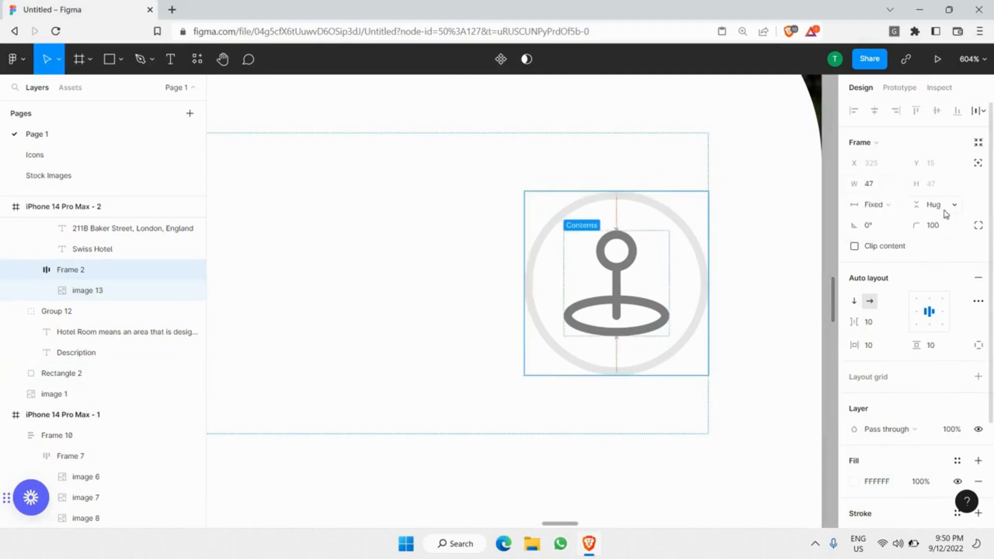
{"action": "left_click", "coordinate": [932, 206]}
{"action": "left_click", "coordinate": [658, 253]}
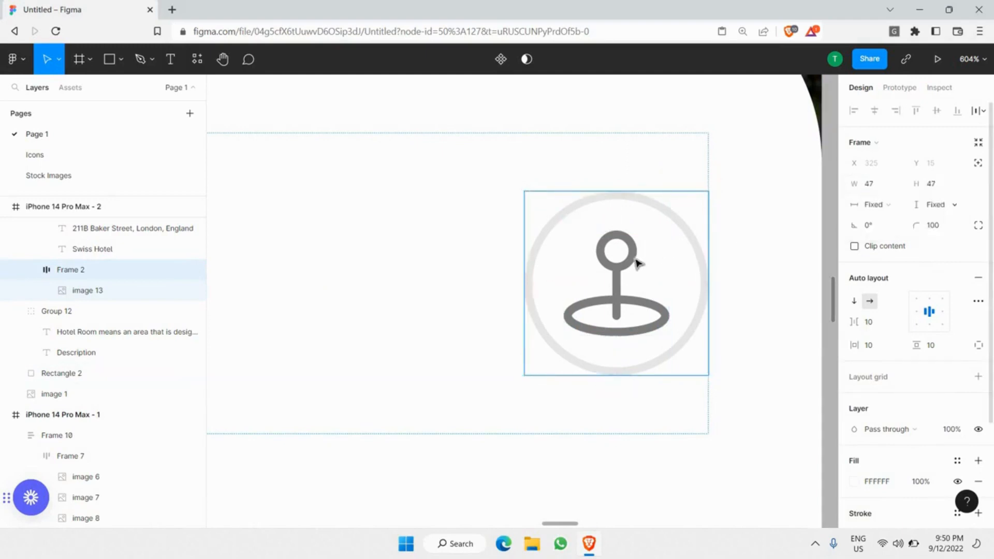
Shrink the location icon inside its circular frame to about 20 by 21.
{"action": "left_click", "coordinate": [663, 245]}
{"action": "left_click_drag", "start_coordinate": [655, 242], "coordinate": [629, 261]}
{"action": "left_click", "coordinate": [731, 221]}
{"action": "scroll", "coordinate": [732, 221], "scroll_direction": "down", "scroll_amount": 7}
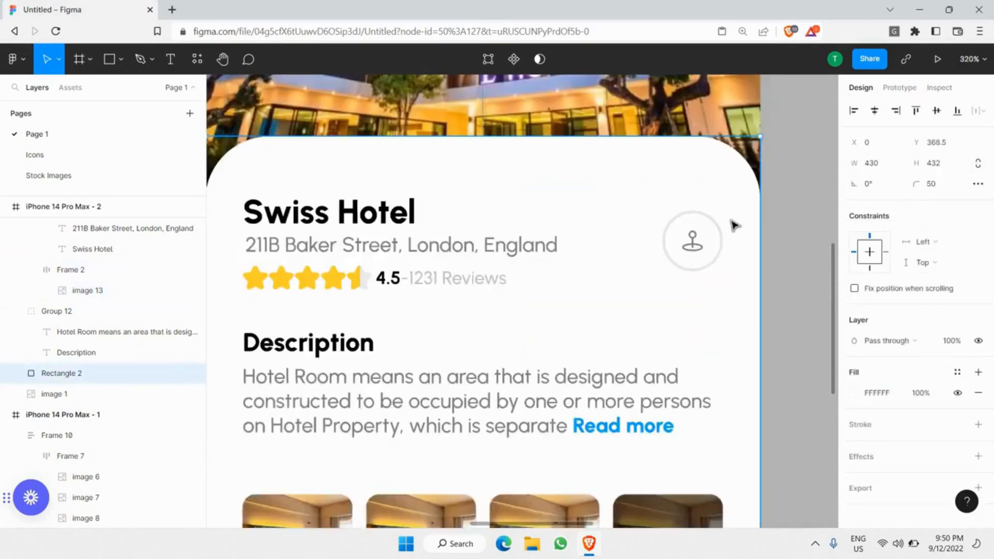
{"action": "scroll", "coordinate": [734, 224], "scroll_direction": "up", "scroll_amount": 2}
{"action": "scroll", "coordinate": [681, 240], "scroll_direction": "up", "scroll_amount": 5}
Place a copy of the circular location button in the grey area below the white card, lined up with the first photo's left edge.
{"action": "double_click", "coordinate": [684, 237]}
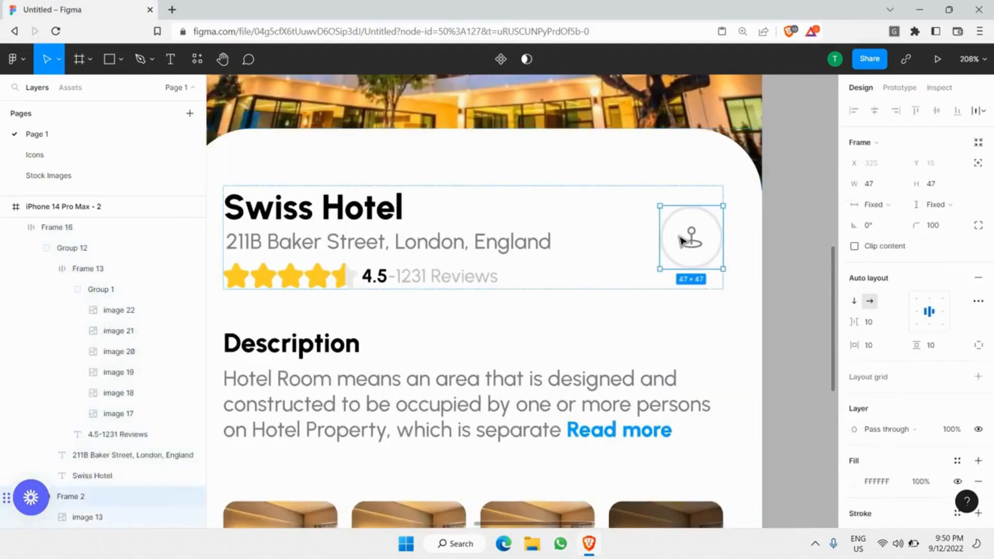
{"action": "scroll", "coordinate": [646, 245], "scroll_direction": "down", "scroll_amount": 5}
{"action": "scroll", "coordinate": [524, 269], "scroll_direction": "down", "scroll_amount": 4}
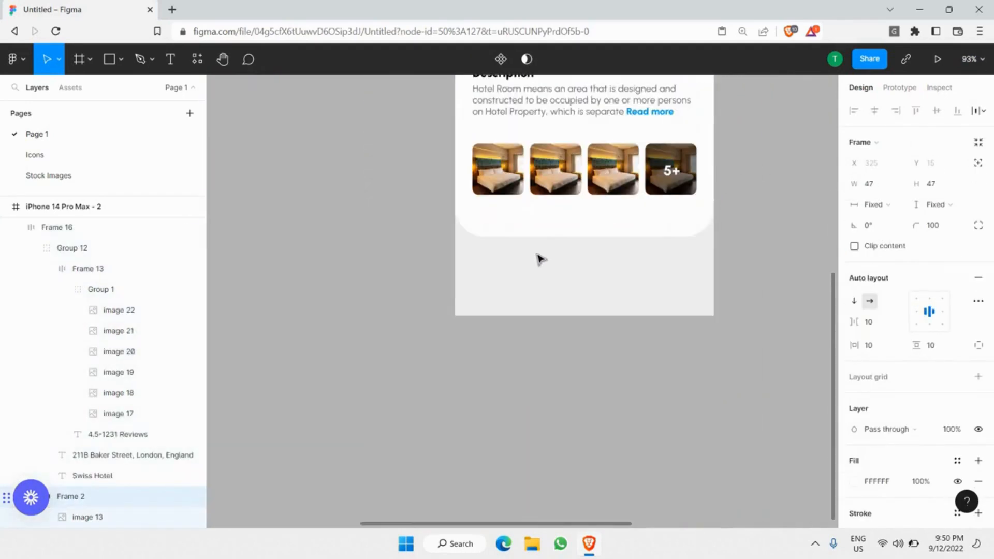
{"action": "left_click", "coordinate": [537, 260]}
{"action": "key", "text": "ctrl+v"}
{"action": "left_click_drag", "start_coordinate": [516, 306], "coordinate": [479, 281]}
{"action": "scroll", "coordinate": [513, 286], "scroll_direction": "up", "scroll_amount": 3}
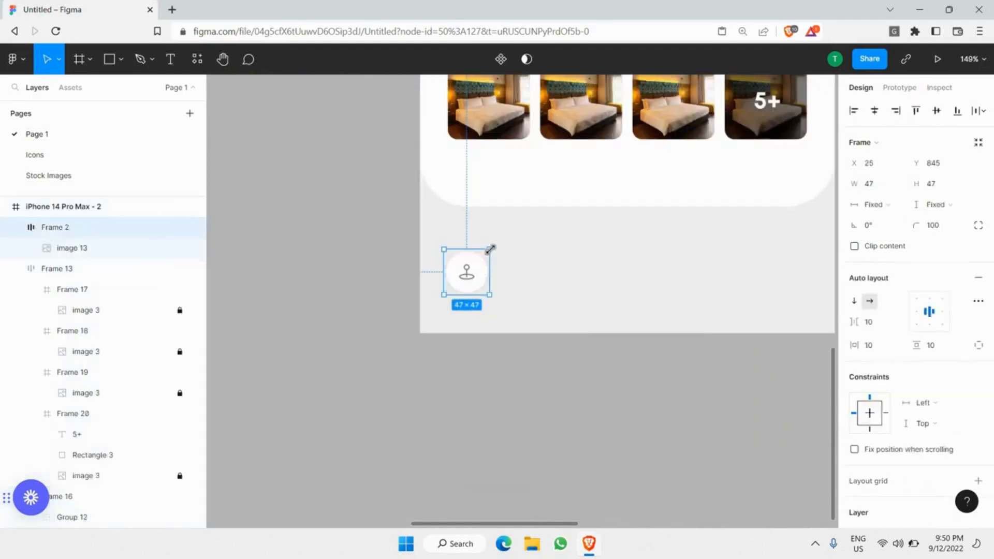
{"action": "left_click_drag", "start_coordinate": [496, 247], "coordinate": [500, 242]}
{"action": "left_click", "coordinate": [446, 204]}
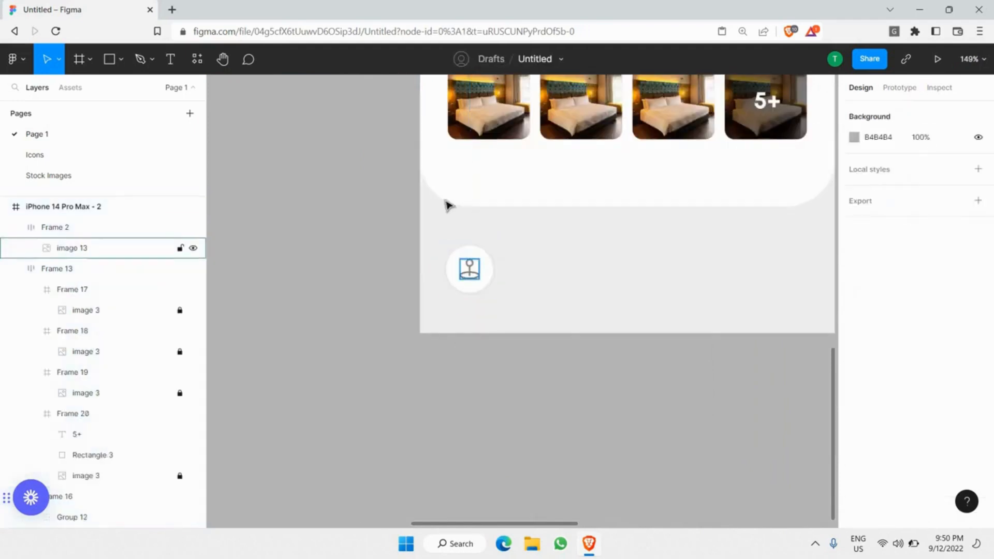
Replace the location icon in the copied circular button with the bookmark icon from the Icons page.
{"action": "scroll", "coordinate": [464, 254], "scroll_direction": "up", "scroll_amount": 5}
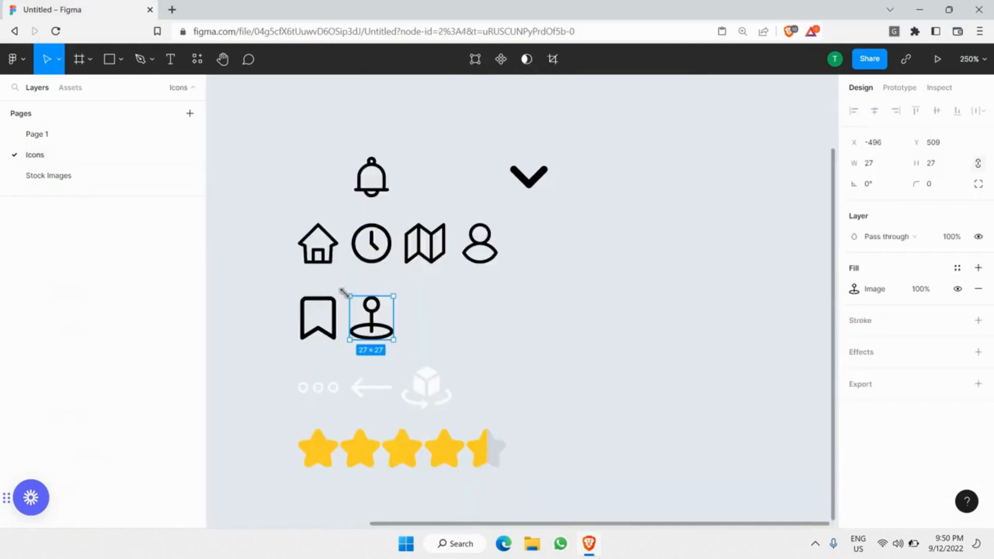
{"action": "left_click", "coordinate": [301, 303]}
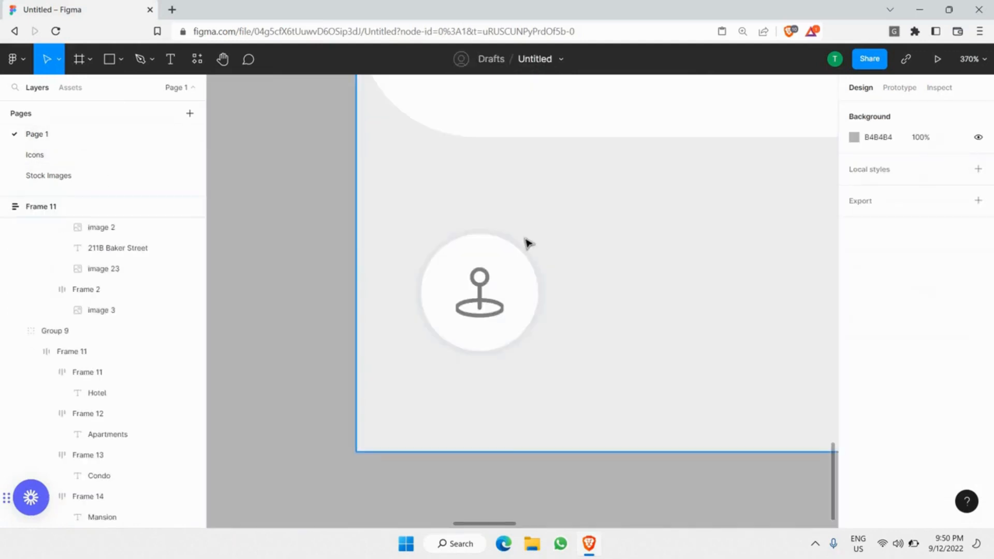
{"action": "scroll", "coordinate": [519, 246], "scroll_direction": "up", "scroll_amount": 2}
{"action": "left_click", "coordinate": [509, 246], "text": "ctrl"}
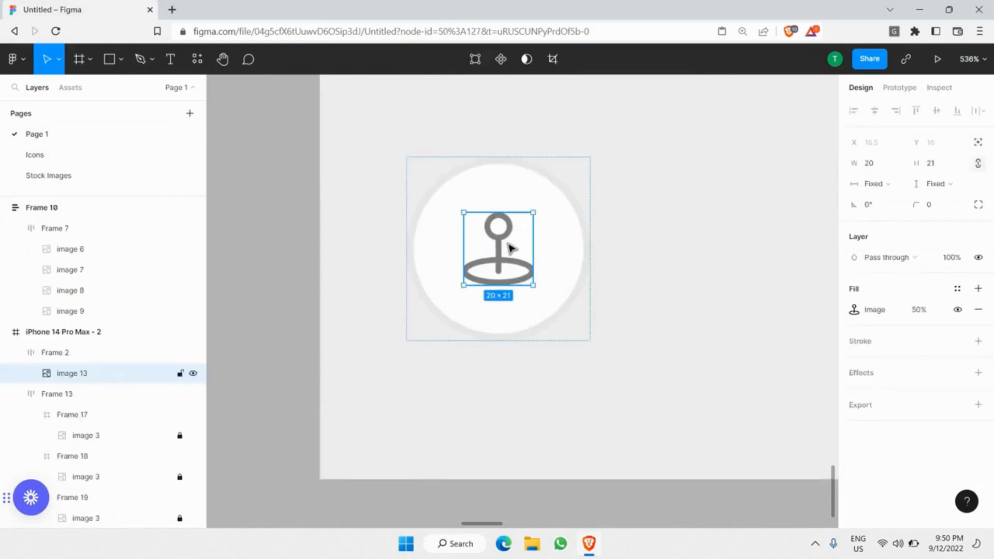
{"action": "key", "text": "ctrl+v"}
{"action": "left_click", "coordinate": [453, 264], "text": "ctrl"}
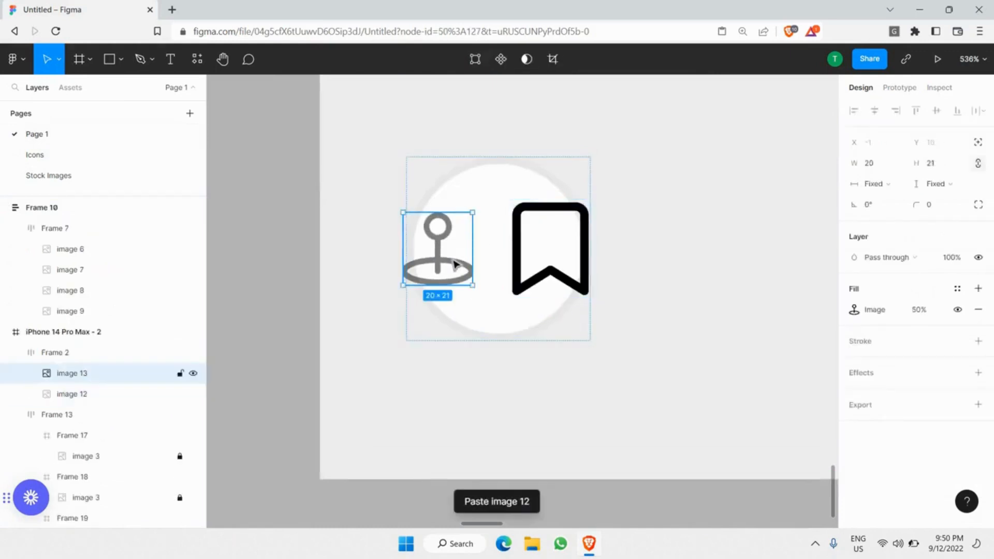
{"action": "key", "text": "Delete"}
Set the image fill opacity of the bookmark icon to 50%.
{"action": "left_click", "coordinate": [484, 252], "text": "ctrl"}
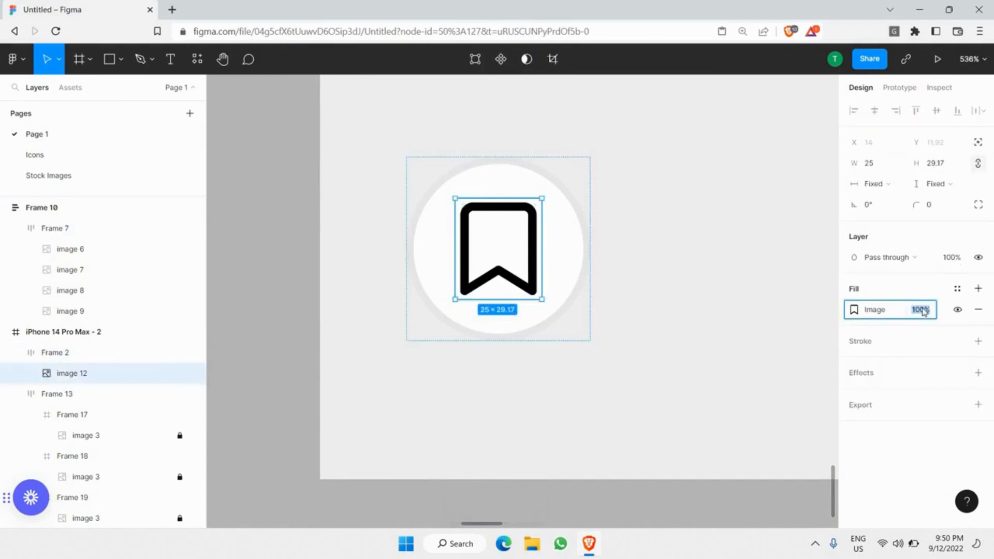
{"action": "type", "text": "50"}
{"action": "key", "text": "Return"}
{"action": "left_click", "coordinate": [327, 266]}
{"action": "scroll", "coordinate": [341, 262], "scroll_direction": "down", "scroll_amount": 6}
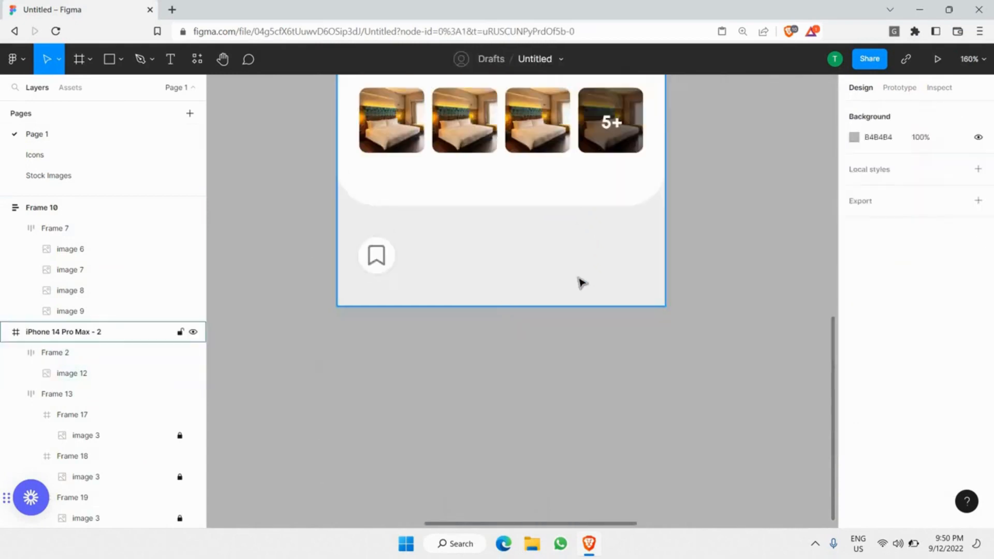
{"action": "scroll", "coordinate": [544, 298], "scroll_direction": "up", "scroll_amount": 2}
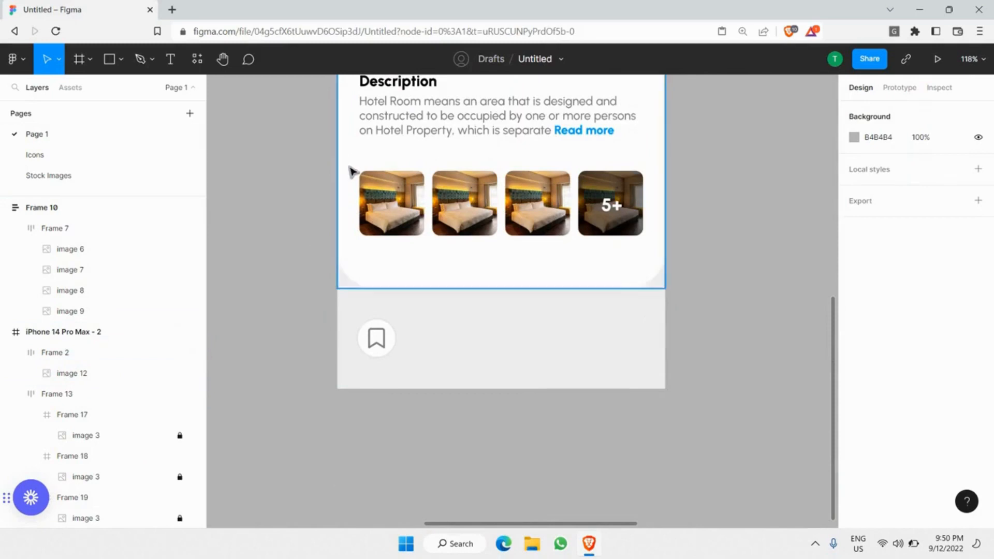
Draw a rectangle about 279 by 57 in the grey area beside the bookmark button, ending at the last photo's right edge.
{"action": "scroll", "coordinate": [351, 169], "scroll_direction": "down", "scroll_amount": 6}
{"action": "scroll", "coordinate": [354, 185], "scroll_direction": "up", "scroll_amount": 3}
{"action": "scroll", "coordinate": [505, 218], "scroll_direction": "left", "scroll_amount": 2}
{"action": "scroll", "coordinate": [568, 192], "scroll_direction": "down", "scroll_amount": 4}
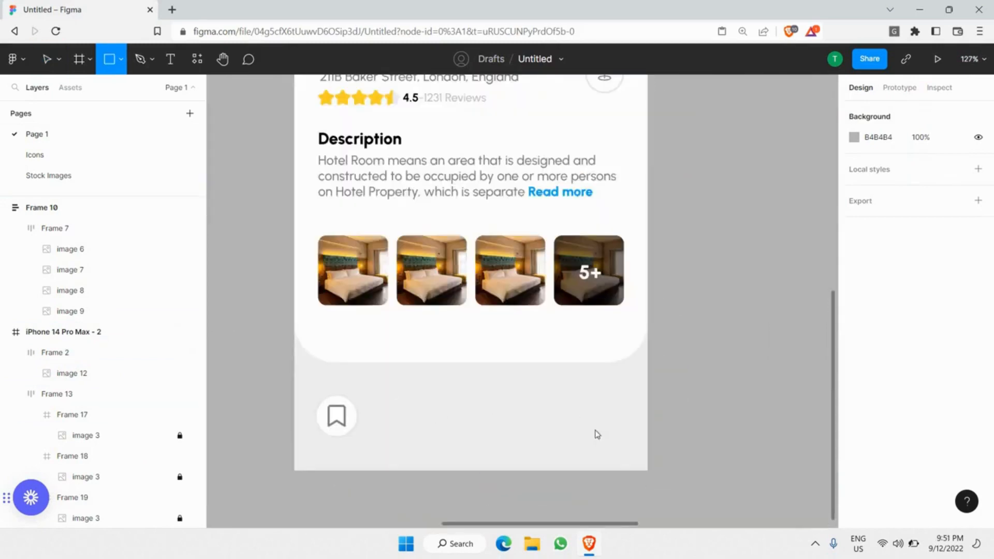
{"action": "mouse_move", "coordinate": [394, 391]}
{"action": "left_mouse_down"}
{"action": "mouse_move", "coordinate": [599, 421]}
{"action": "mouse_move", "coordinate": [624, 437]}
{"action": "left_mouse_up"}
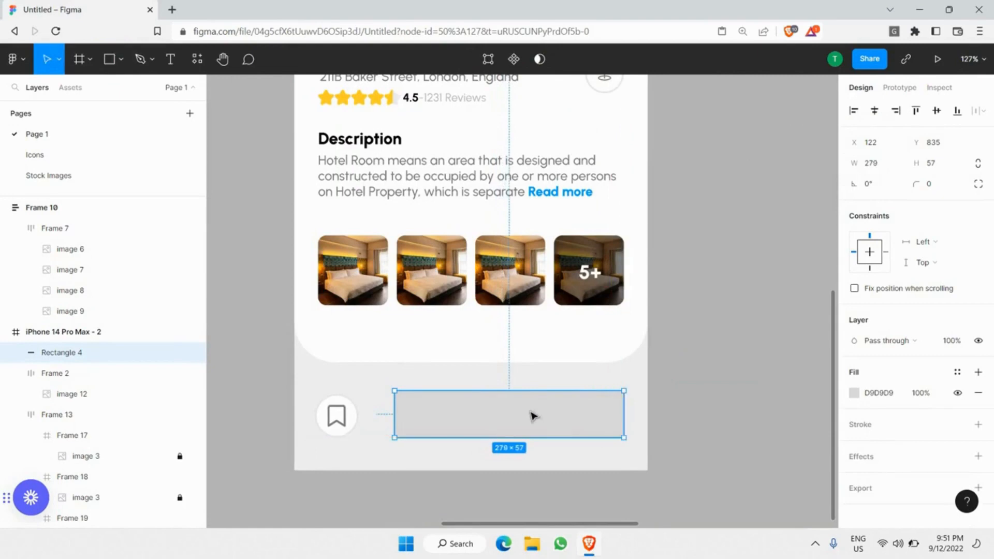
Change the rectangle's solid fill to the blue 5177FF.
{"action": "left_click", "coordinate": [854, 393]}
{"action": "scroll", "coordinate": [601, 341], "scroll_direction": "down", "scroll_amount": 6}
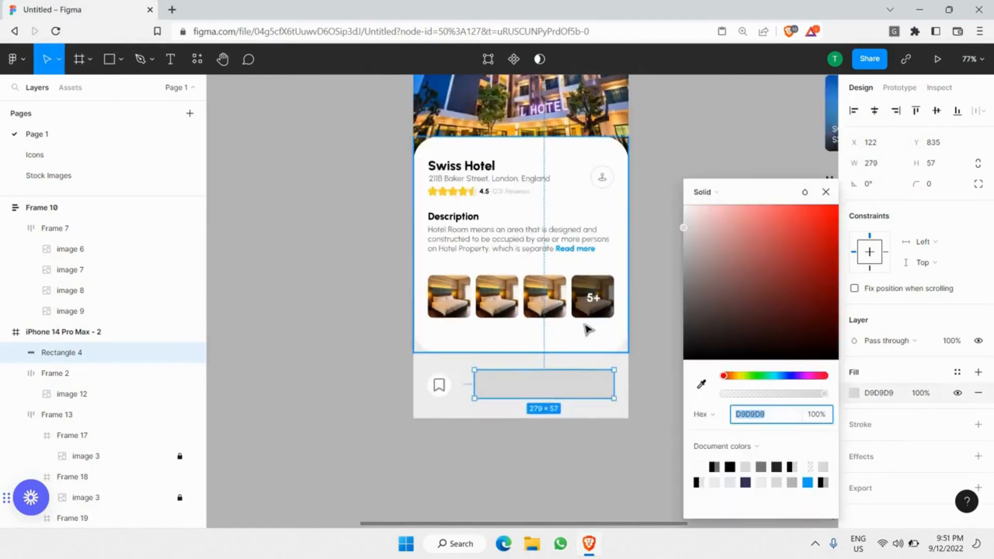
{"action": "scroll", "coordinate": [508, 272], "scroll_direction": "up", "scroll_amount": 1}
{"action": "scroll", "coordinate": [590, 344], "scroll_direction": "down", "scroll_amount": 1}
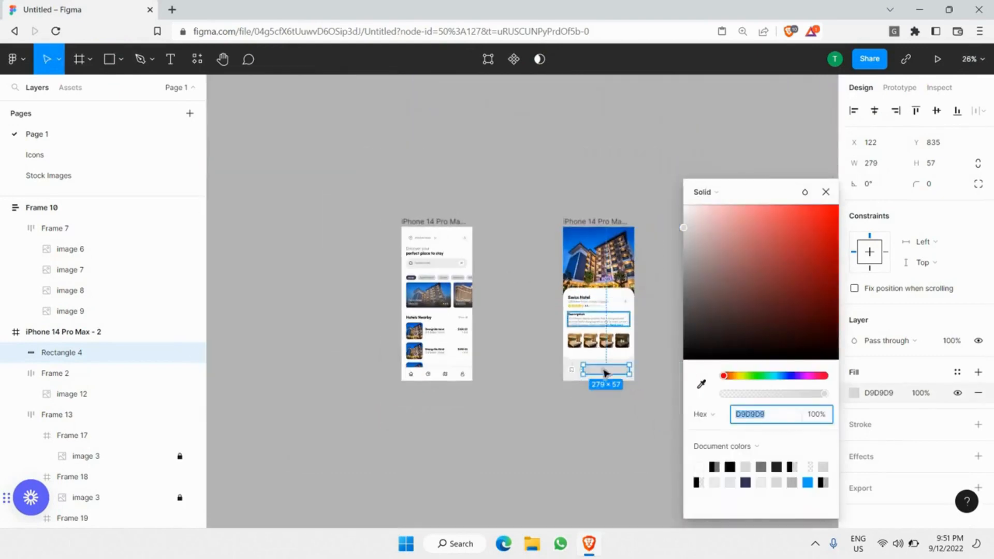
{"action": "scroll", "coordinate": [603, 367], "scroll_direction": "up", "scroll_amount": 5}
{"action": "scroll", "coordinate": [436, 345], "scroll_direction": "up", "scroll_amount": 3}
{"action": "scroll", "coordinate": [488, 355], "scroll_direction": "left", "scroll_amount": 4}
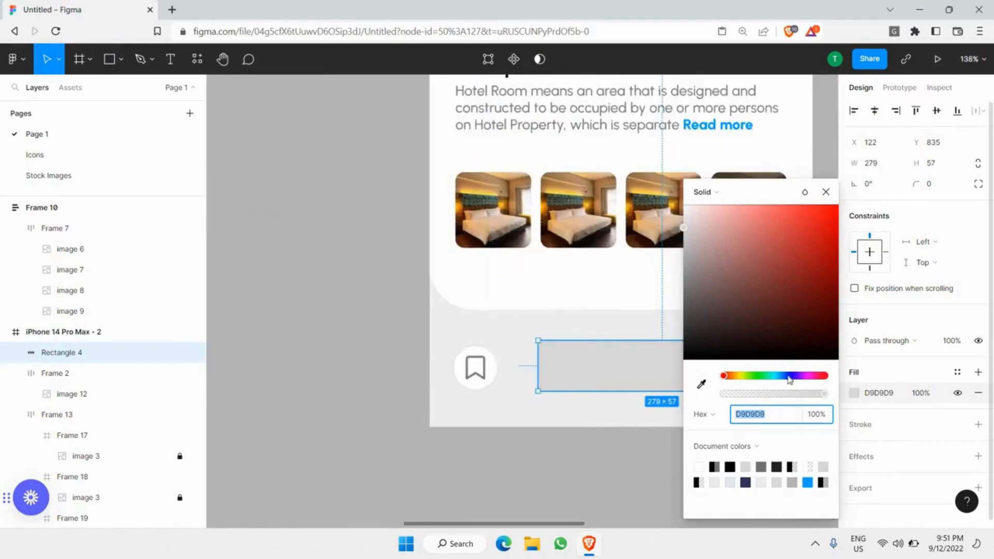
{"action": "left_click", "coordinate": [787, 376]}
{"action": "left_click_drag", "start_coordinate": [788, 307], "coordinate": [961, 99]}
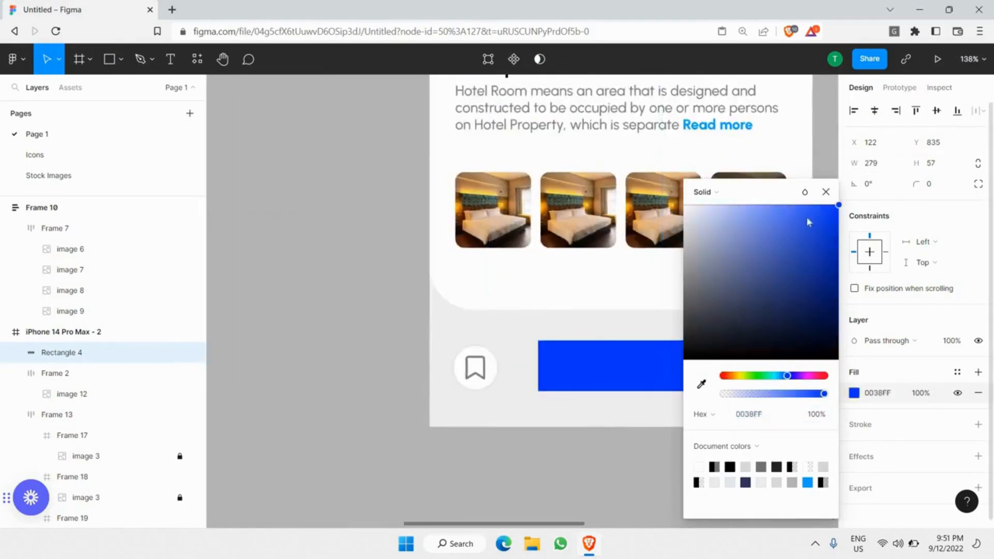
{"action": "left_click_drag", "start_coordinate": [809, 208], "coordinate": [789, 203]}
Set the blue rectangle's corner radius to 50.
{"action": "scroll", "coordinate": [671, 241], "scroll_direction": "right", "scroll_amount": 3}
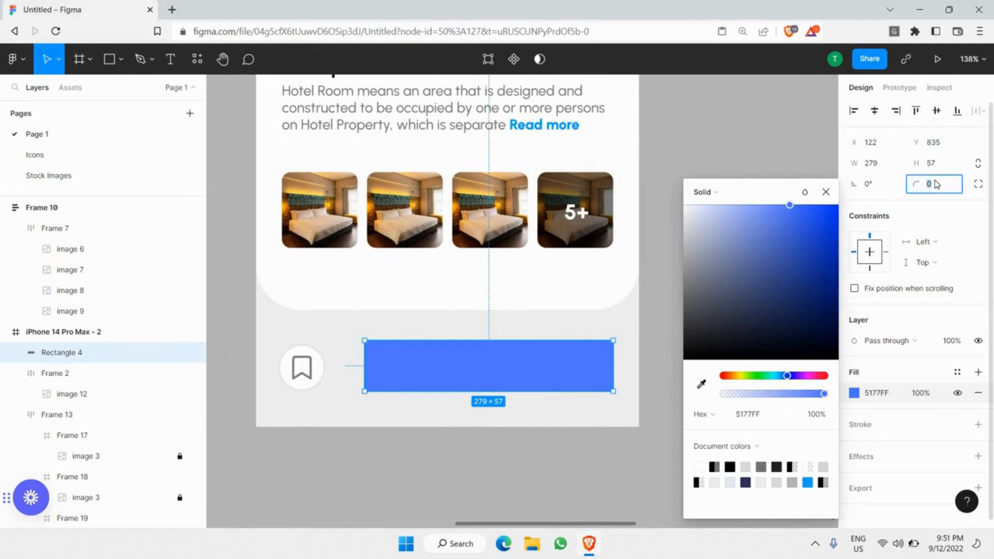
{"action": "type", "text": "50"}
{"action": "key", "text": "Return"}
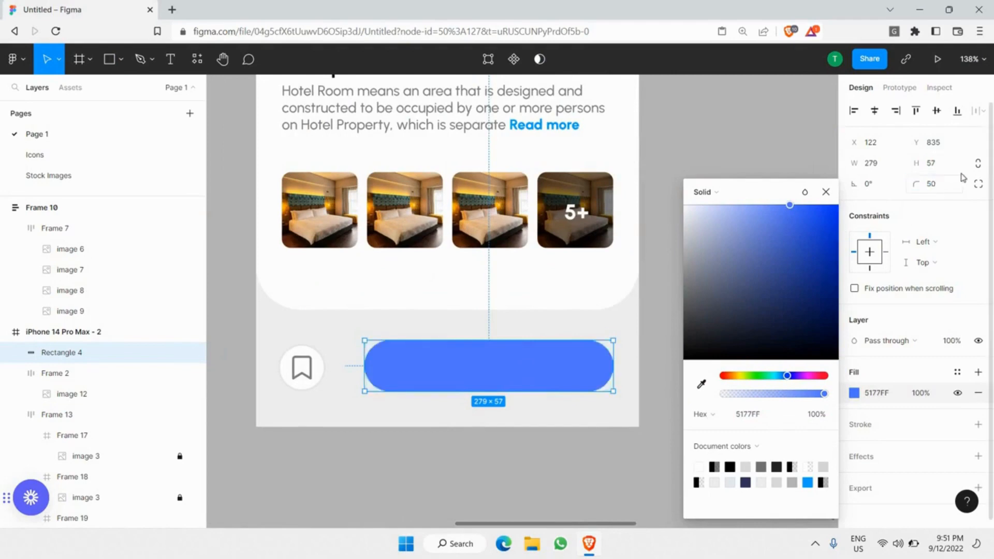
Wrap the blue rounded rectangle in a frame and add a horizontal auto layout to it.
{"action": "left_click", "coordinate": [529, 370]}
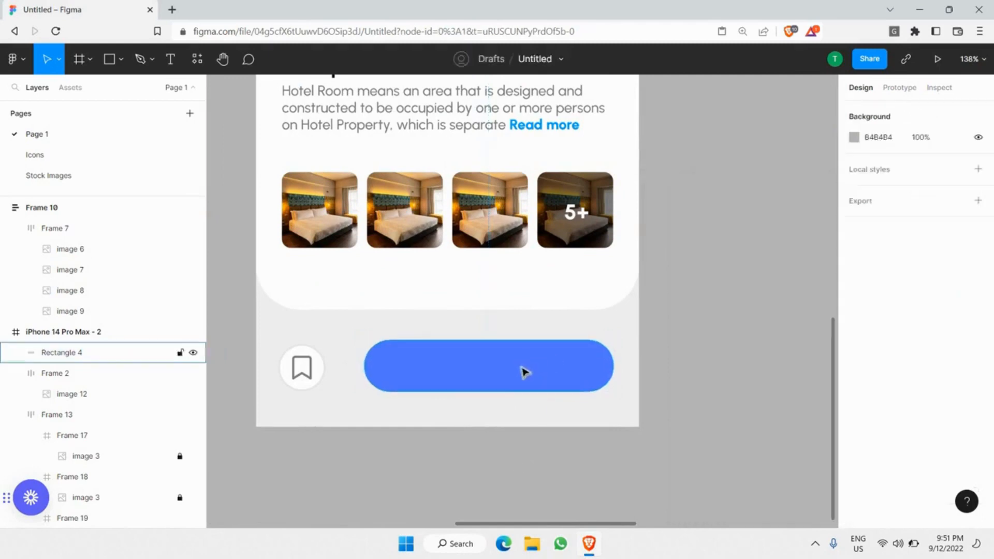
{"action": "right_click", "coordinate": [502, 371]}
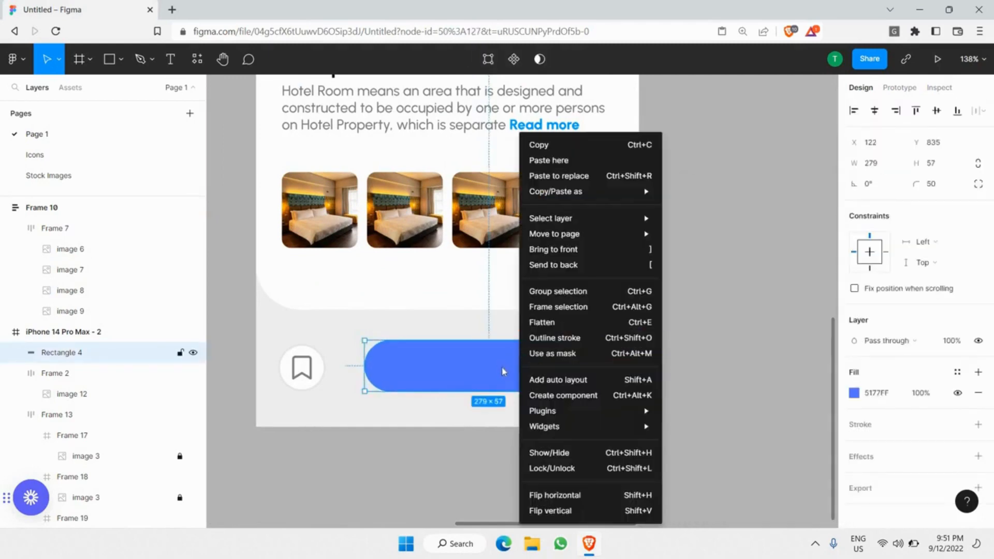
{"action": "left_click", "coordinate": [555, 309]}
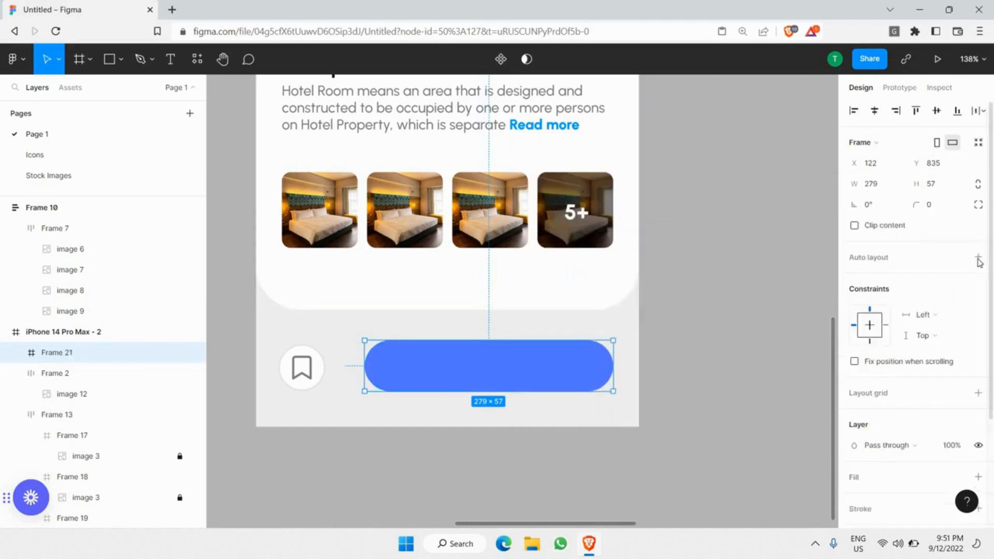
{"action": "left_click", "coordinate": [979, 258]}
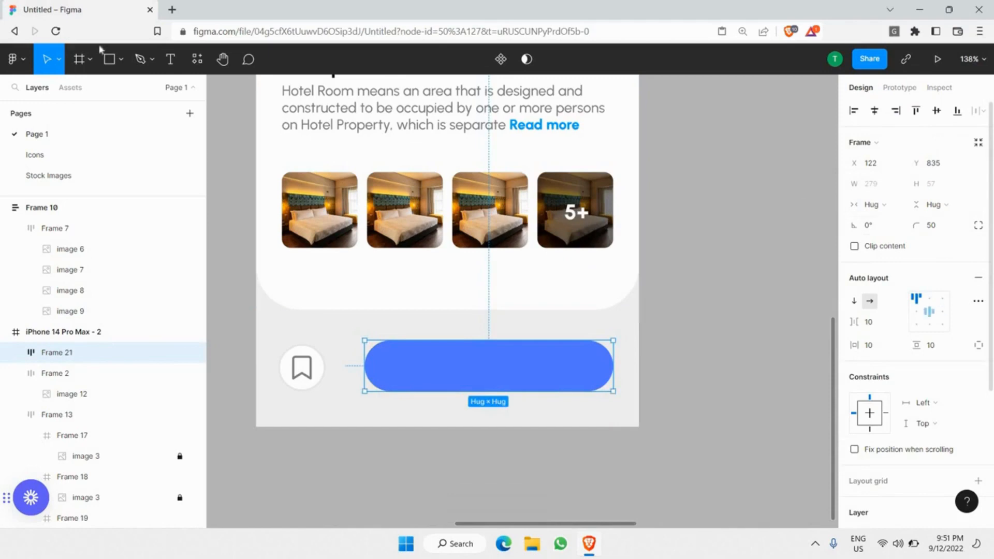
Add a "Book now" text box about 248 by 40 inside the blue button, centred horizontally and vertically.
{"action": "key", "text": "t"}
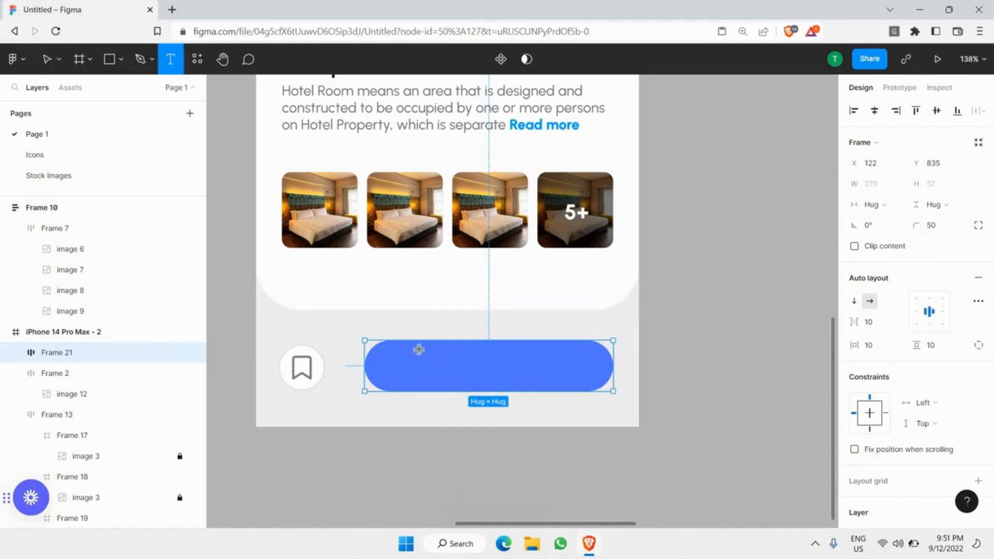
{"action": "left_click", "coordinate": [587, 388]}
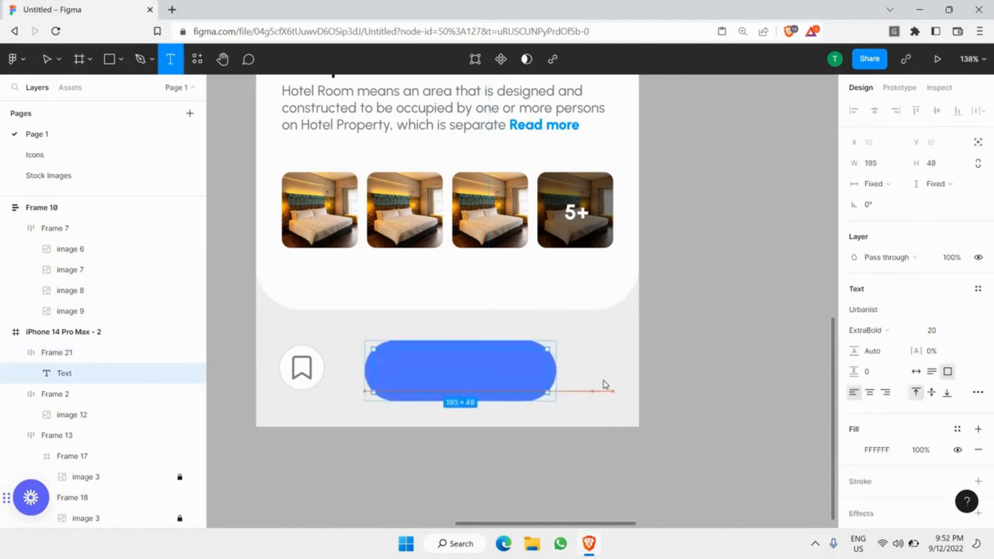
{"action": "left_click_drag", "start_coordinate": [605, 385], "coordinate": [626, 387]}
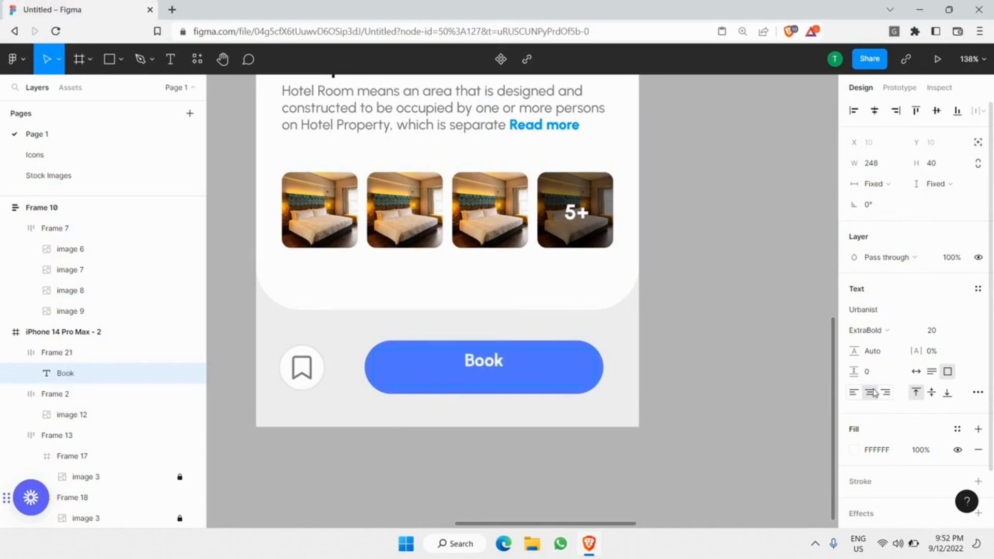
{"action": "left_click", "coordinate": [930, 394]}
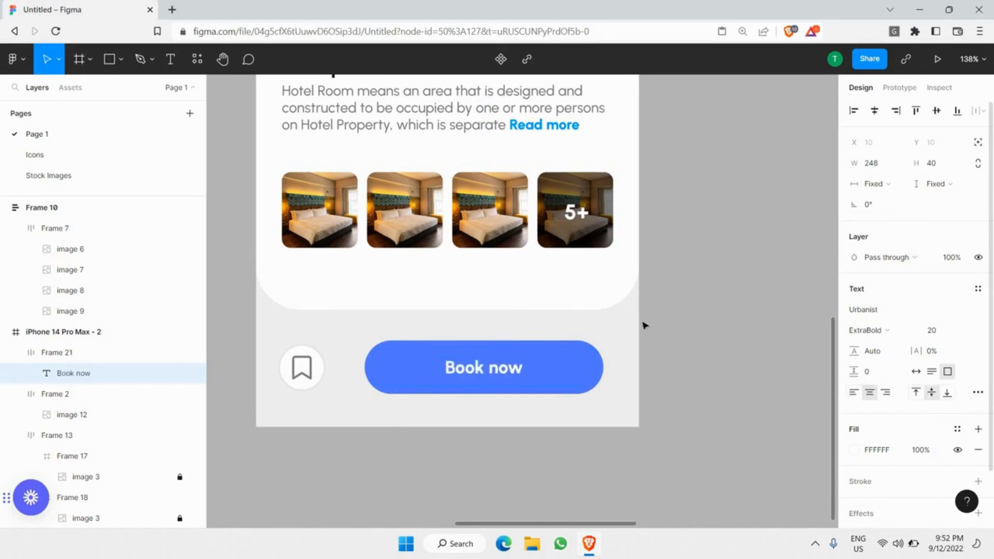
{"action": "key", "text": "Escape"}
{"action": "scroll", "coordinate": [476, 378], "scroll_direction": "up", "scroll_amount": 4}
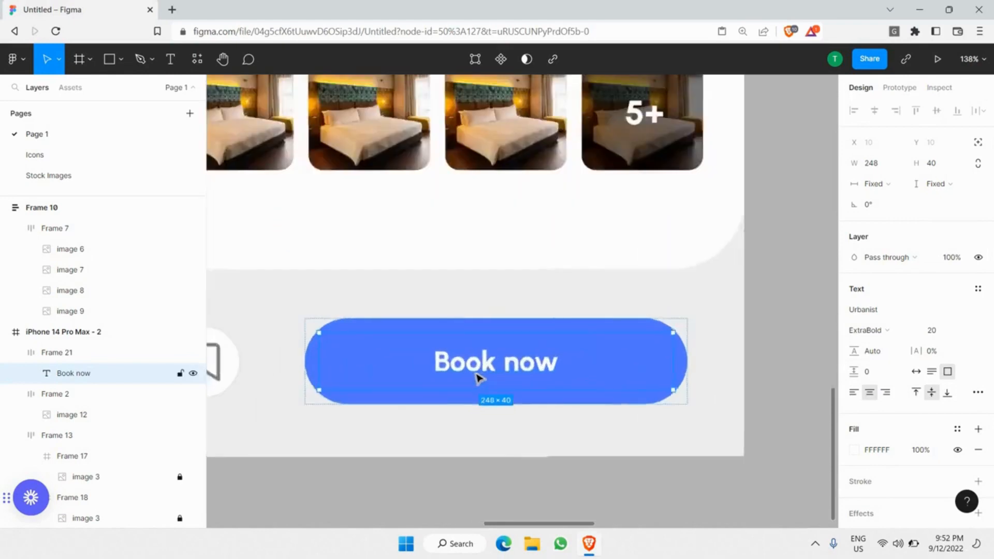
{"action": "scroll", "coordinate": [476, 377], "scroll_direction": "down", "scroll_amount": 2}
{"action": "left_click", "coordinate": [491, 479]}
{"action": "scroll", "coordinate": [490, 480], "scroll_direction": "down", "scroll_amount": 4}
Show the five-column layout grid on the hotel detail frame.
{"action": "left_click", "coordinate": [368, 420]}
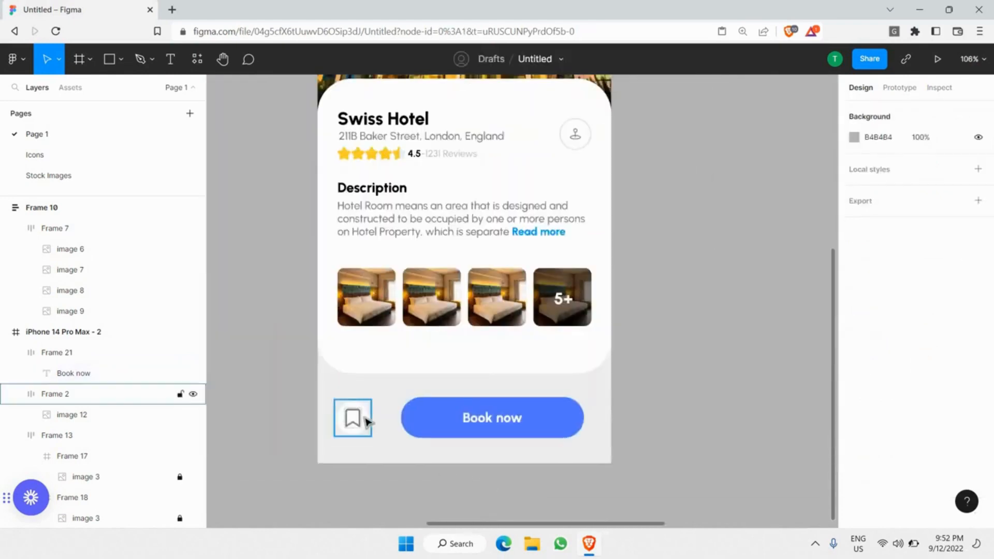
{"action": "left_click", "coordinate": [465, 418], "text": "shift"}
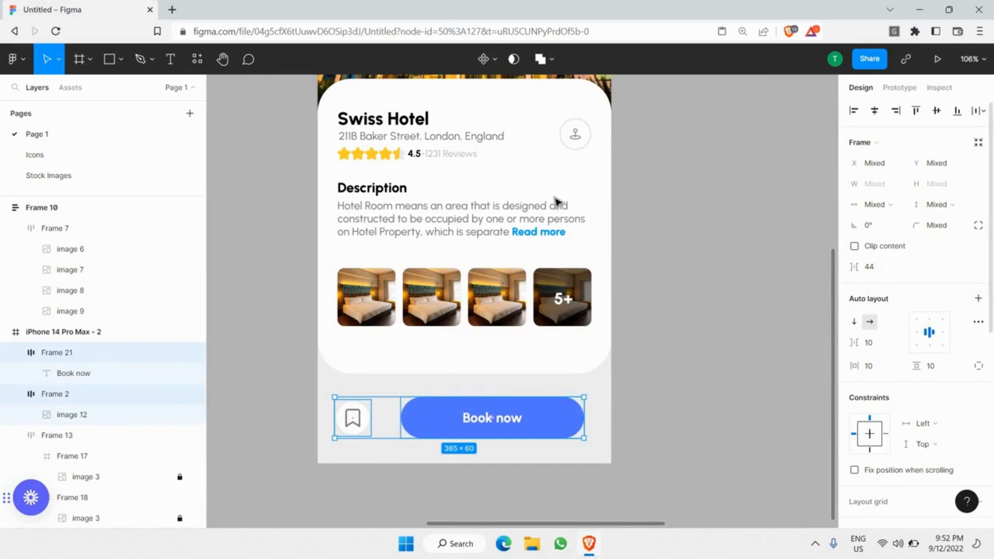
{"action": "key", "text": "Escape"}
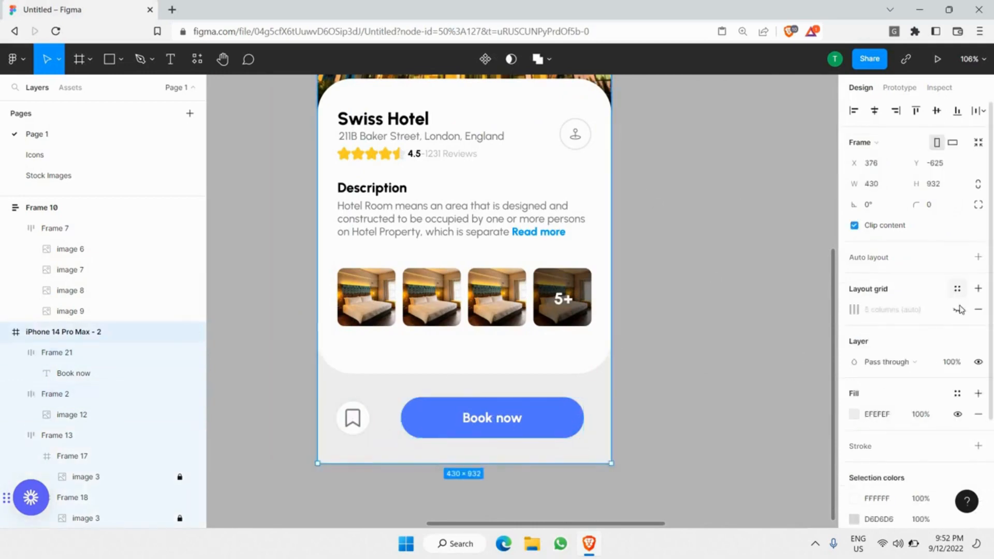
{"action": "key", "text": "ctrl+shift+4"}
{"action": "scroll", "coordinate": [541, 417], "scroll_direction": "up", "scroll_amount": 3, "text": "ctrl"}
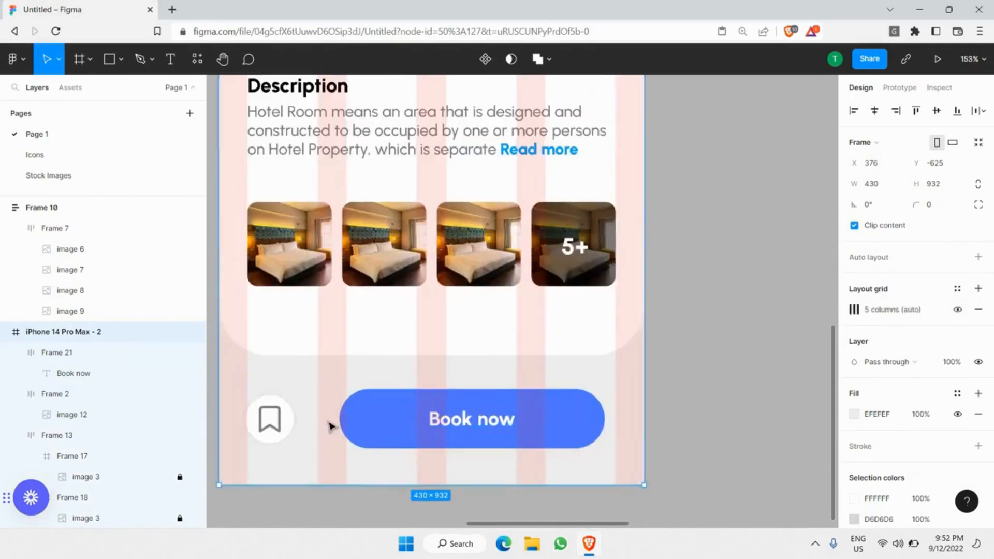
Group the bookmark and Book now buttons and stretch the group's right edge to the last photo's right edge, 376 wide.
{"action": "left_click", "coordinate": [270, 421]}
{"action": "left_click", "coordinate": [345, 407], "text": "shift"}
{"action": "right_click", "coordinate": [344, 408]}
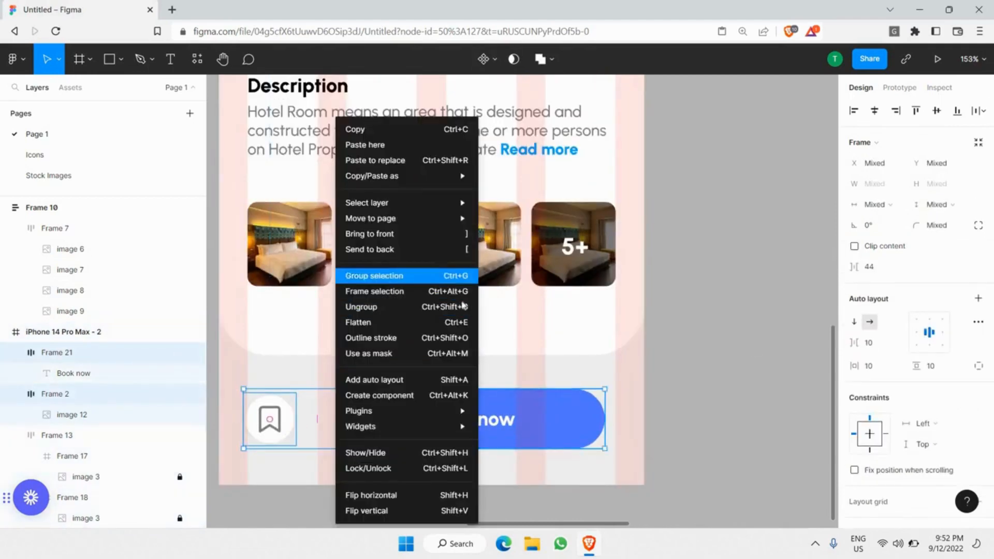
{"action": "key", "text": "ctrl+g"}
{"action": "left_click_drag", "start_coordinate": [607, 403], "coordinate": [615, 408]}
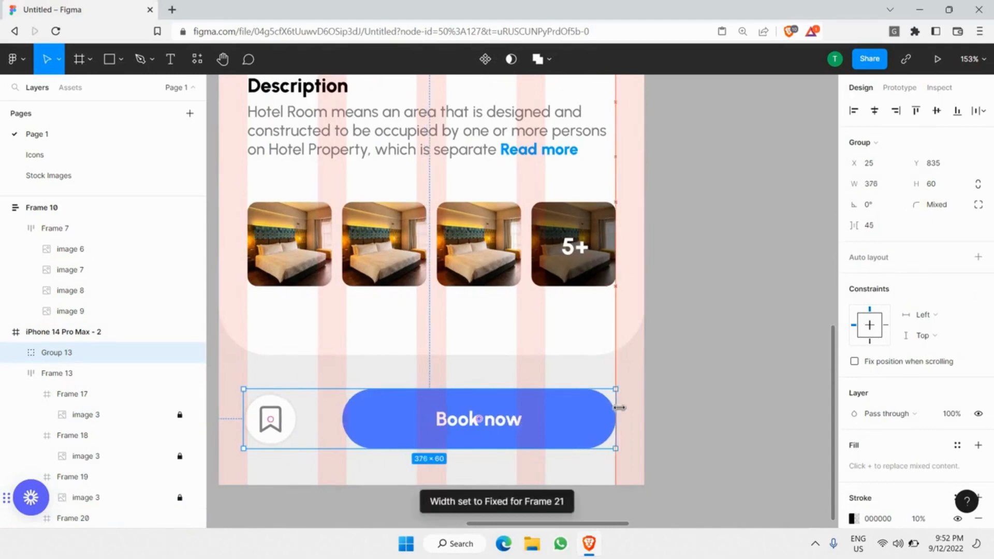
Pull the button group's left edge in to the first grid column, making the group 372 wide at X 29.
{"action": "scroll", "coordinate": [264, 415], "scroll_direction": "up", "scroll_amount": 5}
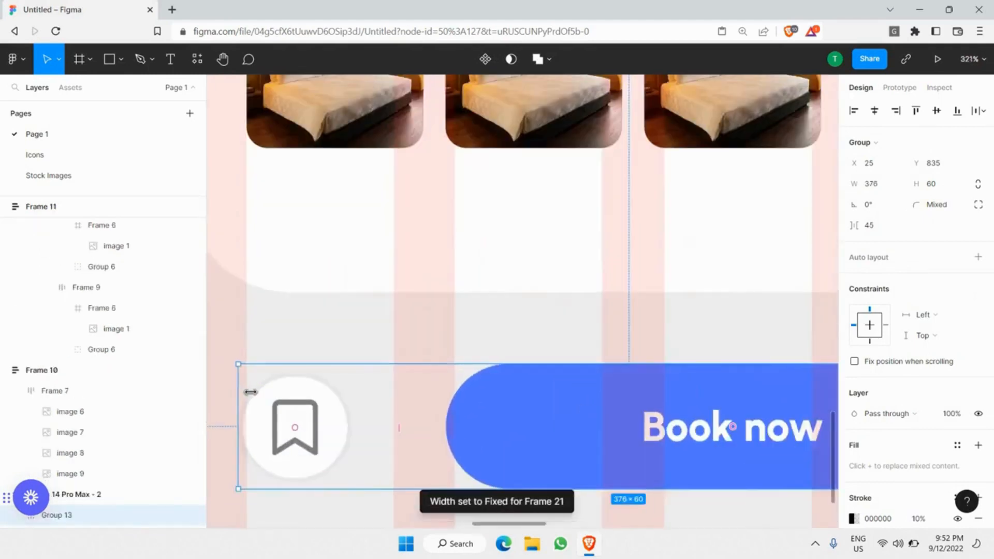
{"action": "left_click_drag", "start_coordinate": [249, 394], "coordinate": [246, 395]}
{"action": "scroll", "coordinate": [262, 392], "scroll_direction": "down", "scroll_amount": 10}
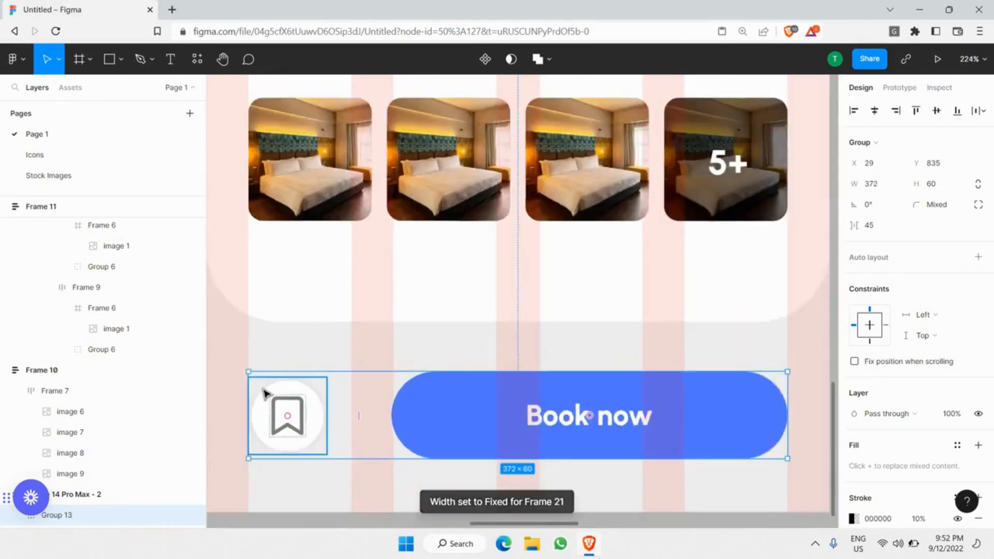
{"action": "key", "text": "Escape"}
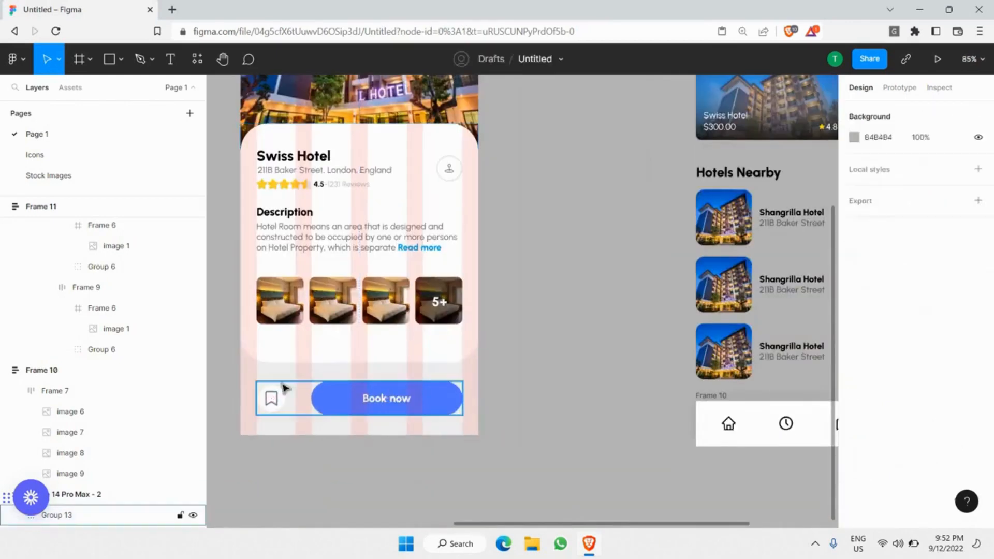
{"action": "scroll", "coordinate": [318, 363], "scroll_direction": "up", "scroll_amount": 5}
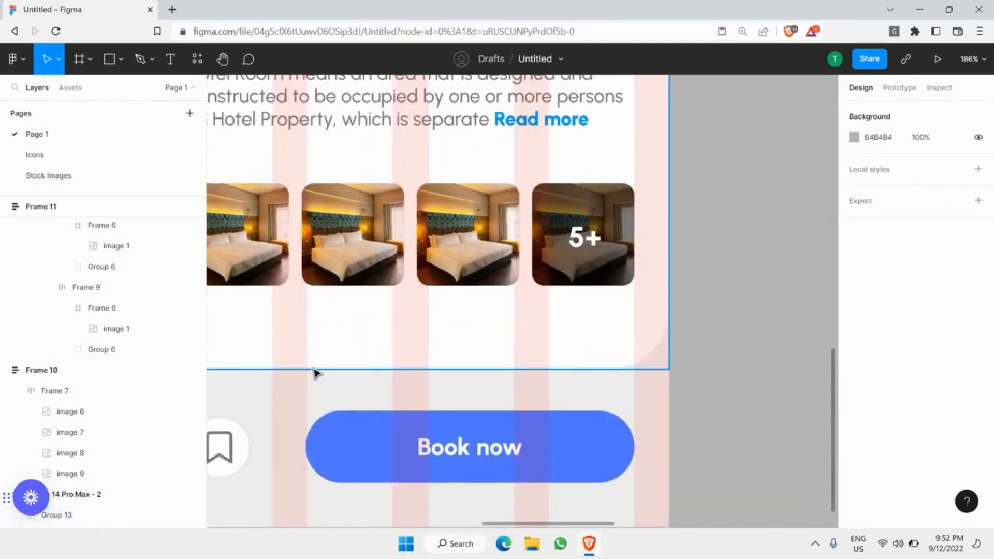
{"action": "scroll", "coordinate": [735, 186], "scroll_direction": "down", "scroll_amount": 8}
{"action": "scroll", "coordinate": [744, 207], "scroll_direction": "down", "scroll_amount": 4}
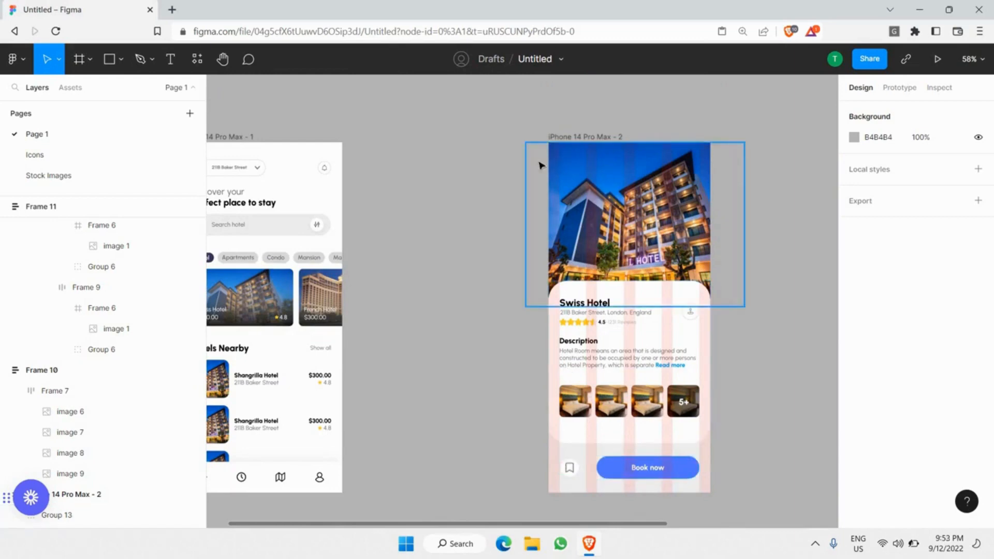
Copy the circular bookmark button and paste it into the iPhone 14 Pro Max - 2 frame.
{"action": "left_click", "coordinate": [568, 469]}
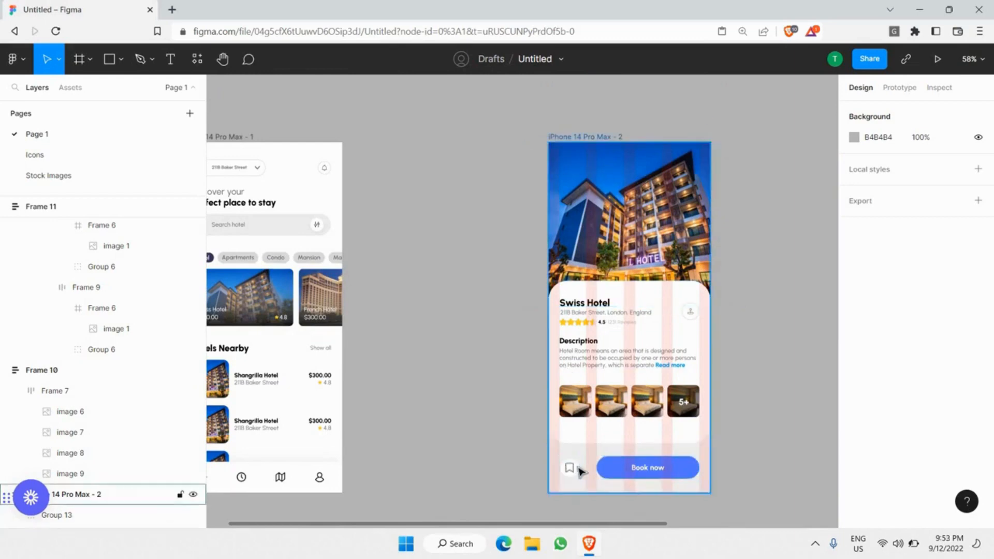
{"action": "scroll", "coordinate": [566, 465], "scroll_direction": "up", "scroll_amount": 5, "text": "ctrl"}
{"action": "double_click", "coordinate": [568, 461]}
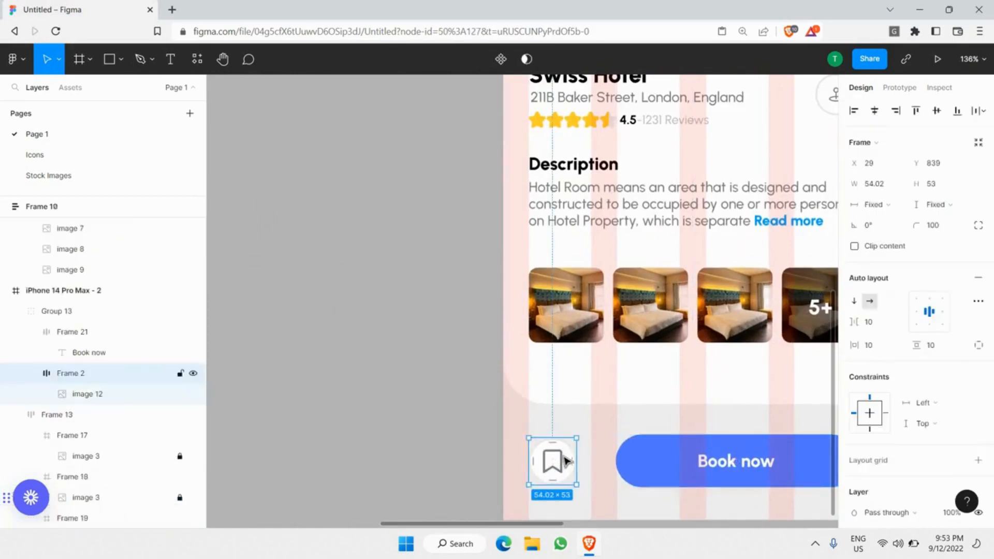
{"action": "scroll", "coordinate": [570, 458], "scroll_direction": "down", "scroll_amount": 3, "text": "ctrl"}
{"action": "scroll", "coordinate": [632, 393], "scroll_direction": "up", "scroll_amount": 4}
{"action": "scroll", "coordinate": [664, 350], "scroll_direction": "up", "scroll_amount": 5}
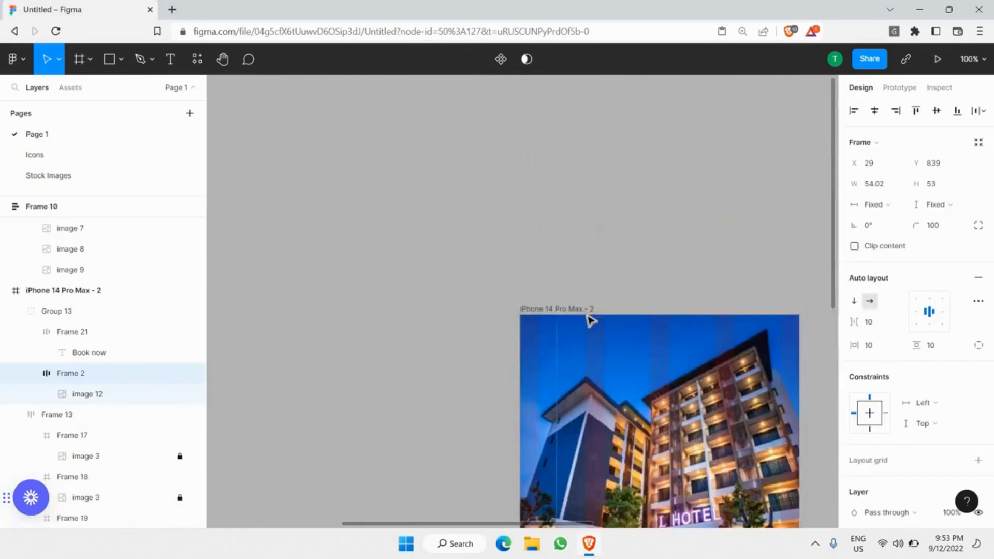
{"action": "left_click", "coordinate": [586, 314]}
{"action": "key", "text": "ctrl+v"}
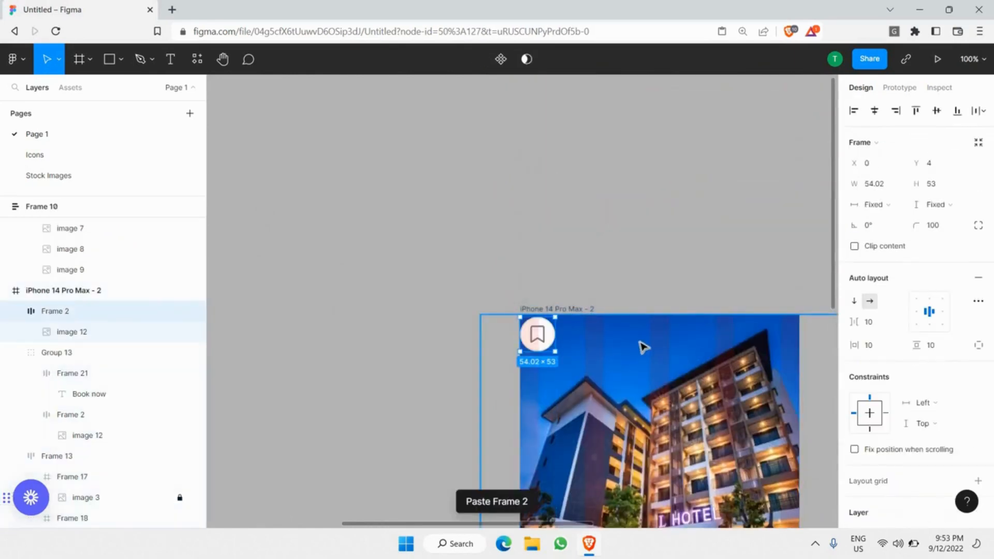
Position the pasted bookmark button over the hotel photo's upper-left corner at X 29, Y 29.
{"action": "scroll", "coordinate": [472, 341], "scroll_direction": "up", "scroll_amount": 5, "text": "ctrl"}
{"action": "left_click_drag", "start_coordinate": [478, 347], "coordinate": [485, 362]}
{"action": "scroll", "coordinate": [466, 383], "scroll_direction": "up", "scroll_amount": 2, "text": "ctrl"}
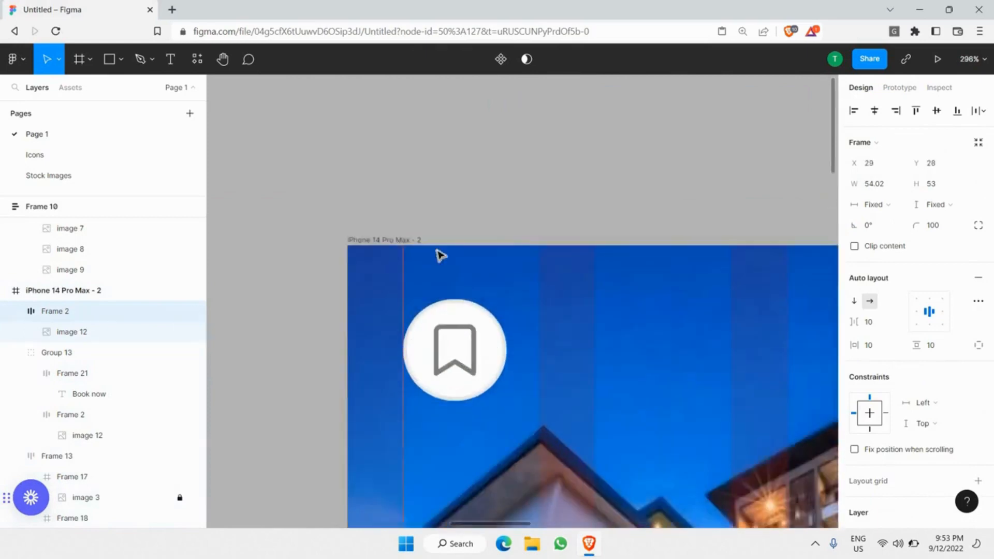
{"action": "left_click", "coordinate": [522, 204]}
{"action": "scroll", "coordinate": [489, 296], "scroll_direction": "down", "scroll_amount": 2}
{"action": "scroll", "coordinate": [489, 303], "scroll_direction": "up", "scroll_amount": 2, "text": "ctrl"}
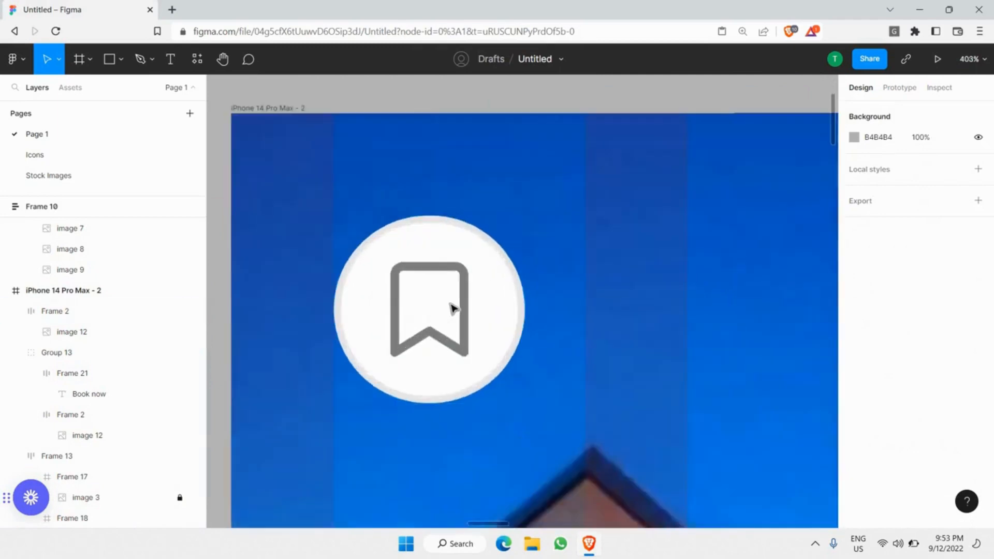
{"action": "left_click", "coordinate": [498, 297]}
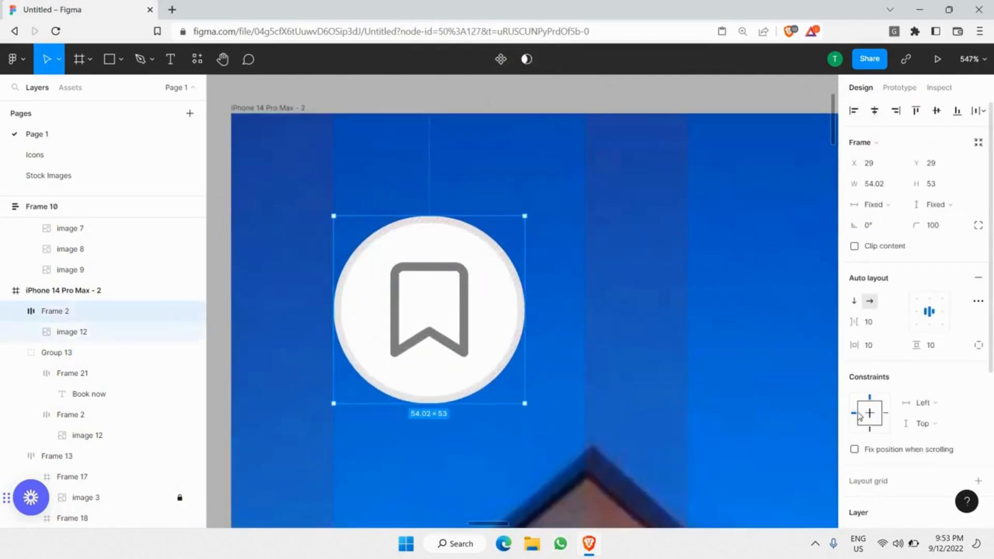
Remove the stroke from the circular bookmark button over the photo and set its white fill opacity to 25%.
{"action": "scroll", "coordinate": [854, 363], "scroll_direction": "down", "scroll_amount": 5}
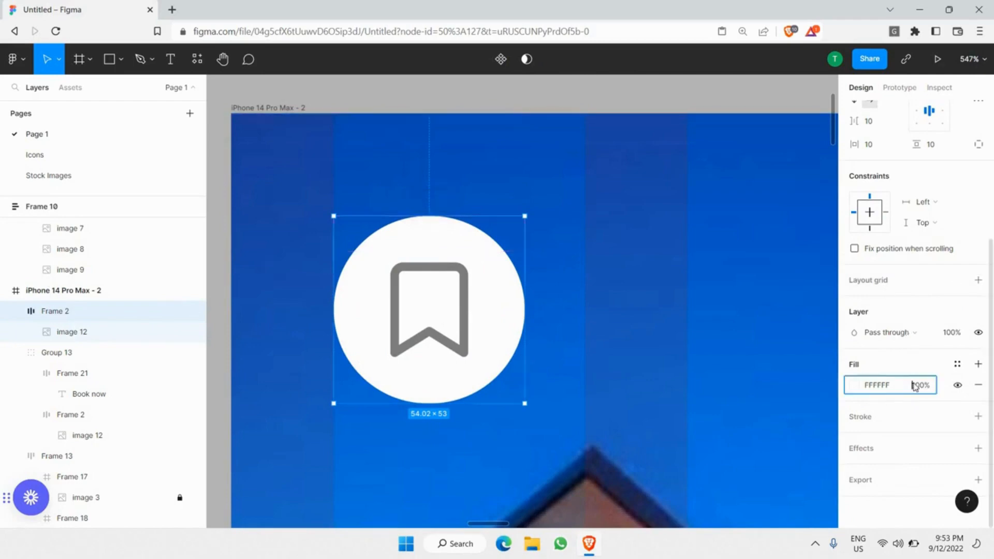
{"action": "type", "text": "25"}
{"action": "key", "text": "Return"}
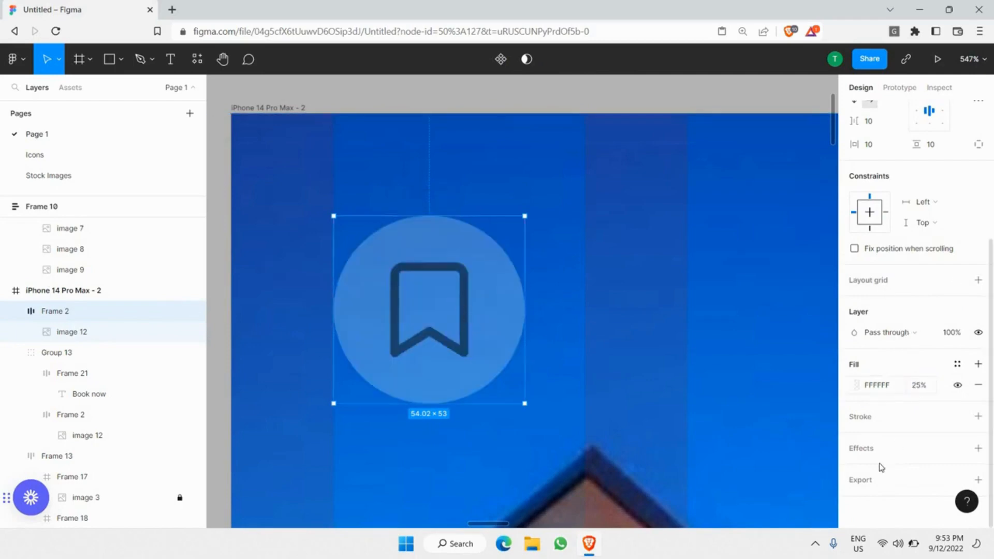
Add a Background blur effect with a blur of 50 to the circular button.
{"action": "left_click", "coordinate": [900, 449]}
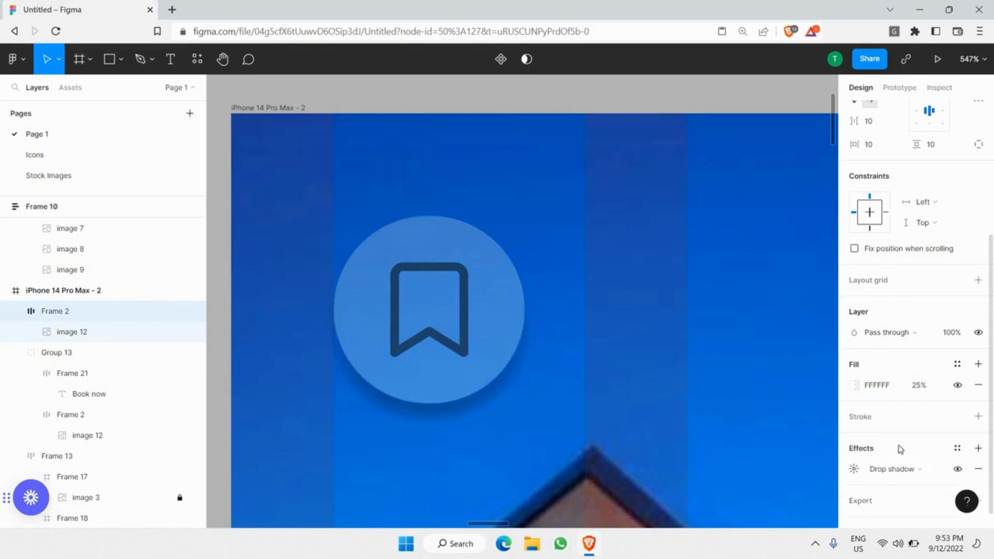
{"action": "scroll", "coordinate": [980, 457], "scroll_direction": "down", "scroll_amount": 1}
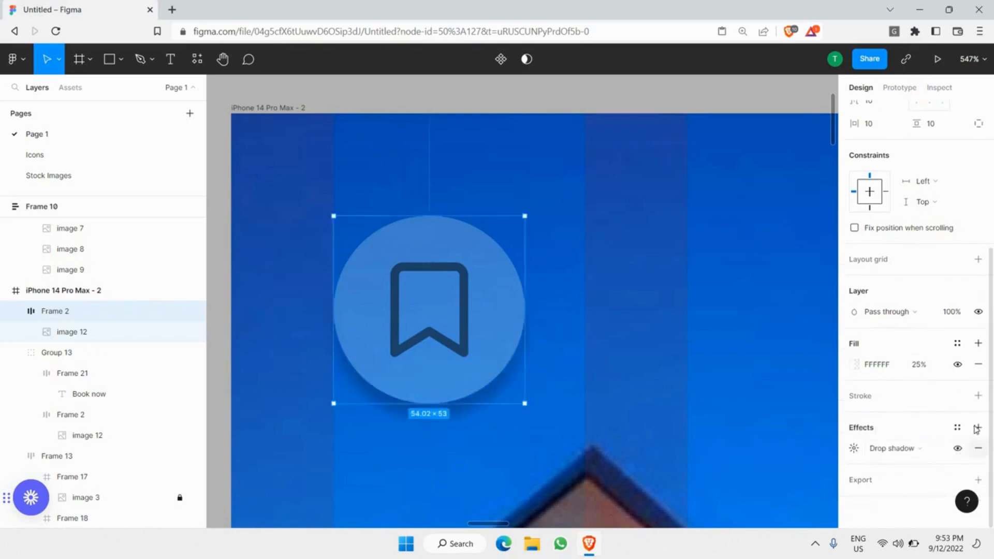
{"action": "left_click", "coordinate": [892, 449]}
{"action": "left_click", "coordinate": [904, 479]}
{"action": "left_click", "coordinate": [855, 449]}
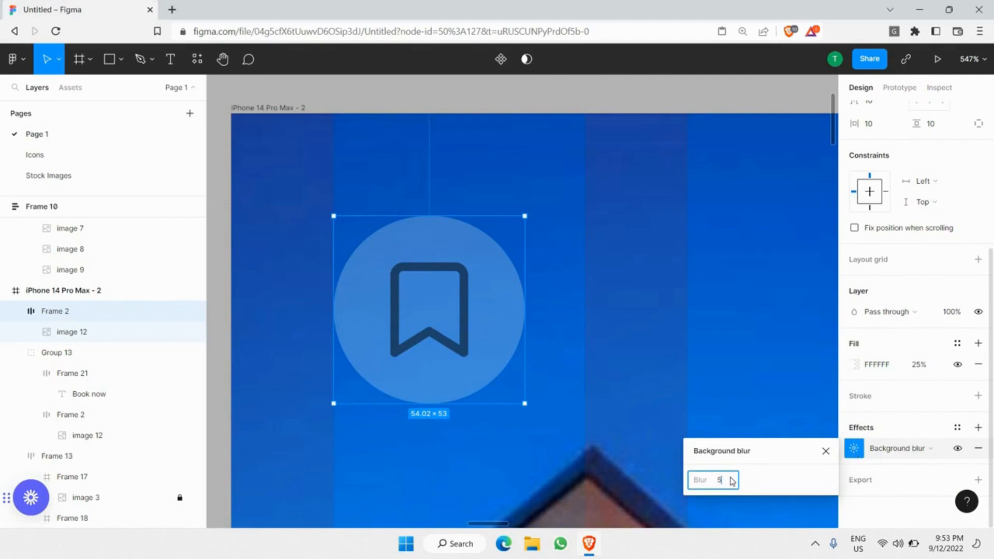
{"action": "key", "text": "Return"}
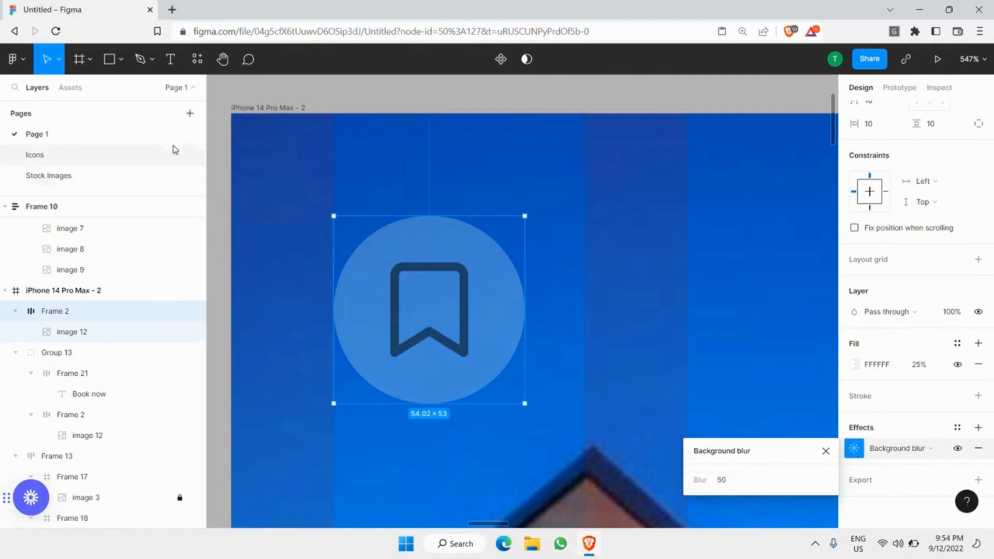
Copy the white back arrow from the Icons page into the circular button and delete the button's bookmark icon.
{"action": "left_click", "coordinate": [137, 156]}
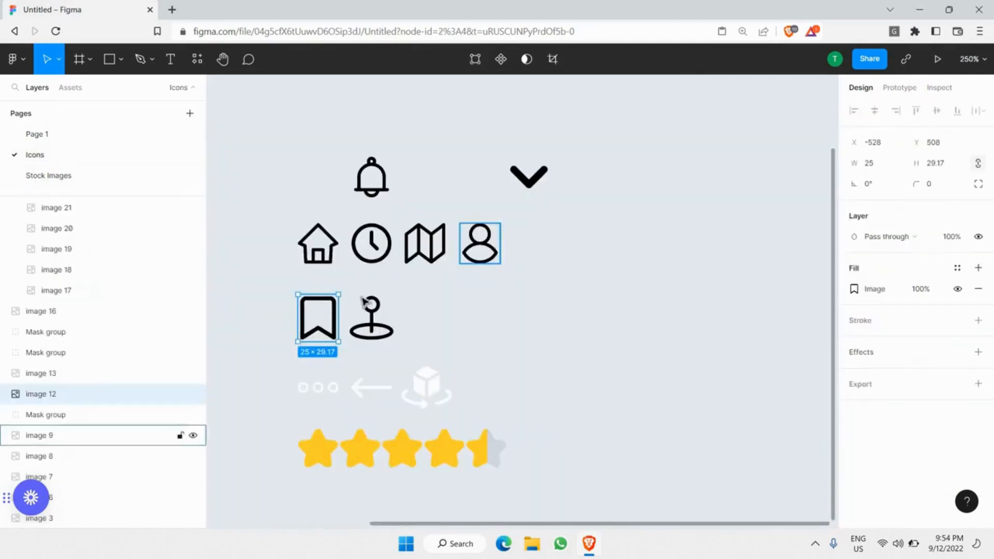
{"action": "scroll", "coordinate": [346, 402], "scroll_direction": "up", "scroll_amount": 5}
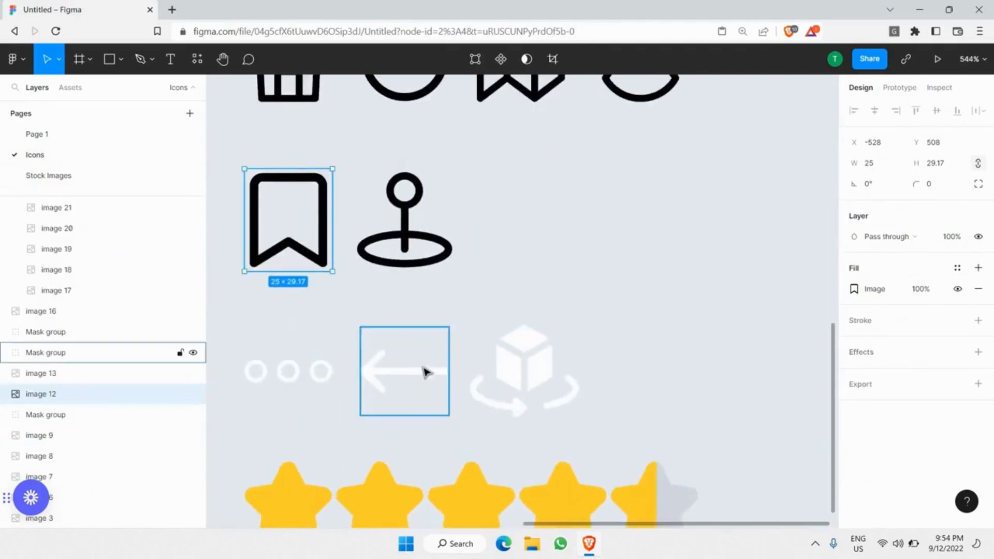
{"action": "left_click", "coordinate": [426, 371]}
{"action": "left_click", "coordinate": [80, 133]}
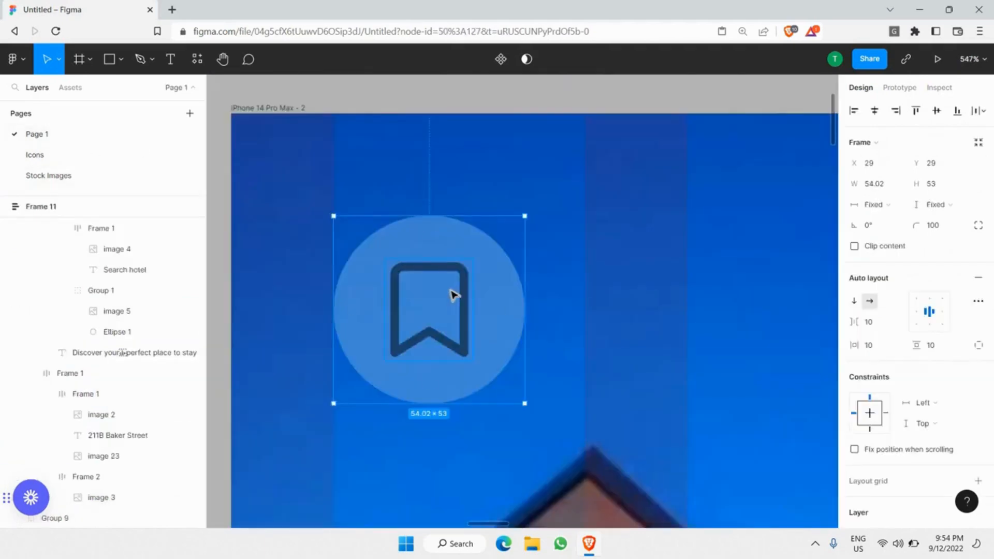
{"action": "double_click", "coordinate": [452, 295]}
{"action": "key", "text": "ctrl+v"}
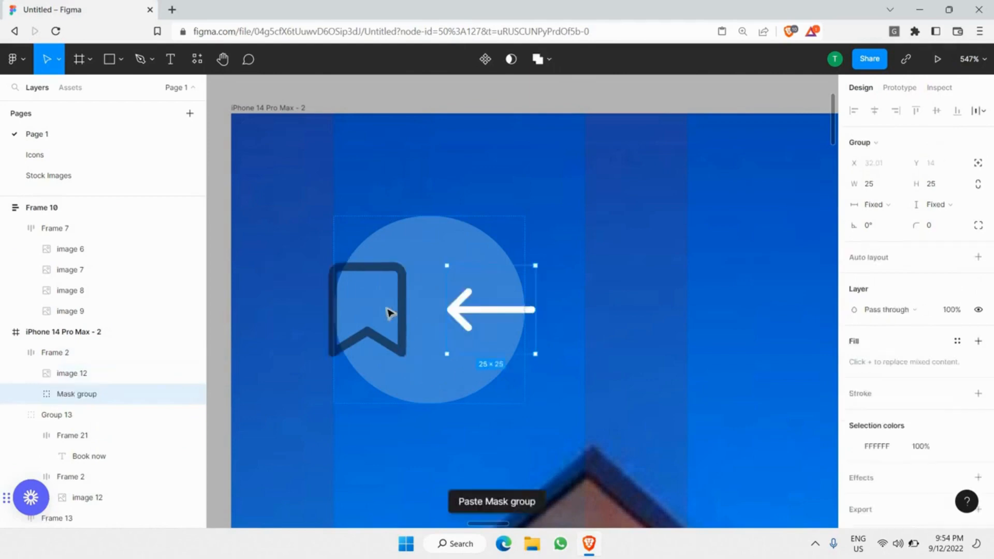
{"action": "left_click", "coordinate": [390, 313]}
{"action": "key", "text": "Delete"}
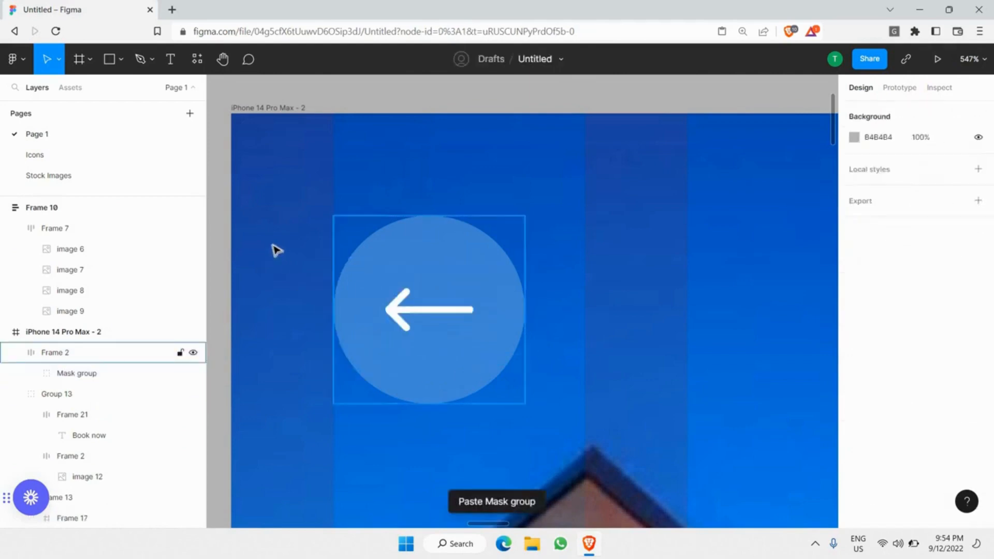
Shrink the circular back button to 40 × 39, keeping its upper-left corner at X 29, Y 29.
{"action": "scroll", "coordinate": [228, 233], "scroll_direction": "down", "scroll_amount": 3}
{"action": "scroll", "coordinate": [246, 220], "scroll_direction": "down", "scroll_amount": 5}
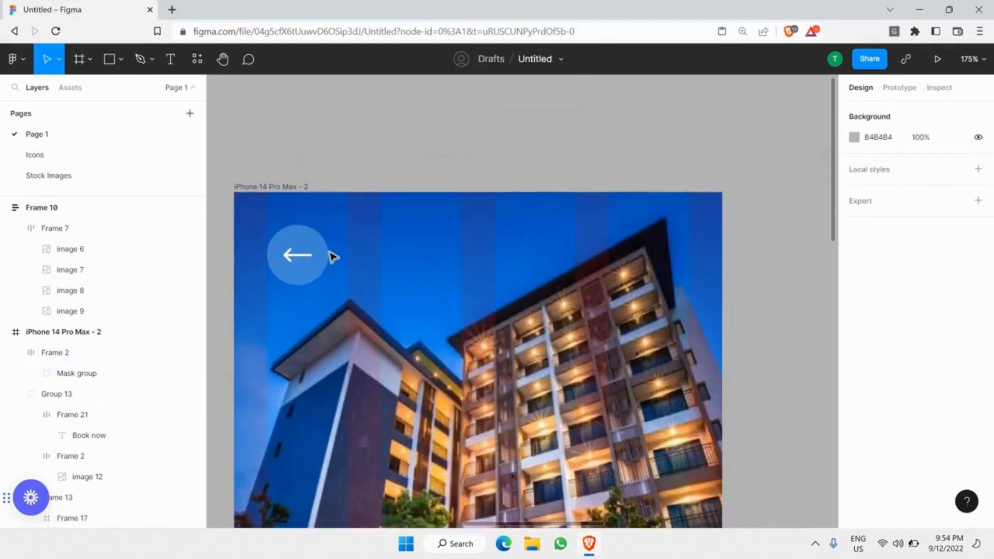
{"action": "left_click", "coordinate": [291, 238]}
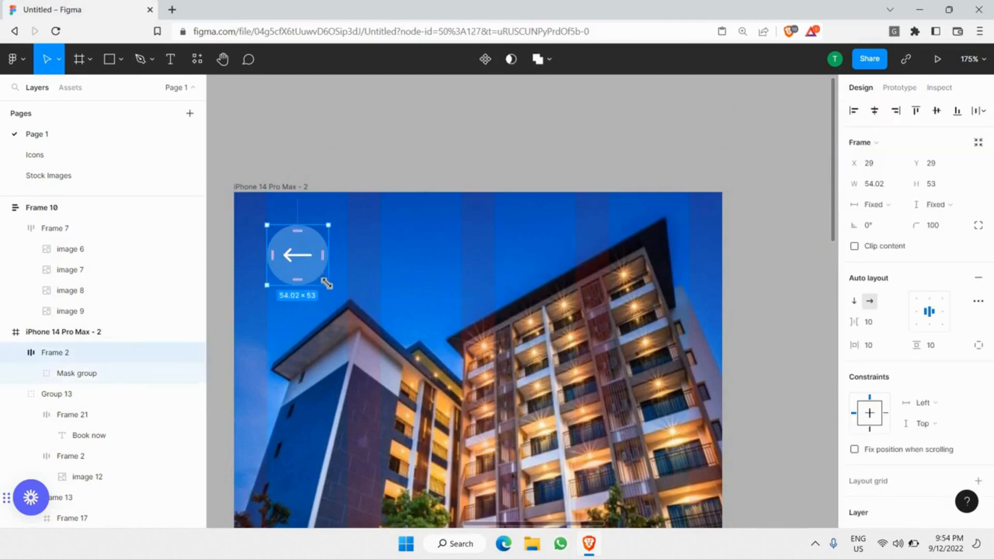
Scale the arrow icon inside the back button down to about 19 × 19.
{"action": "double_click", "coordinate": [293, 253]}
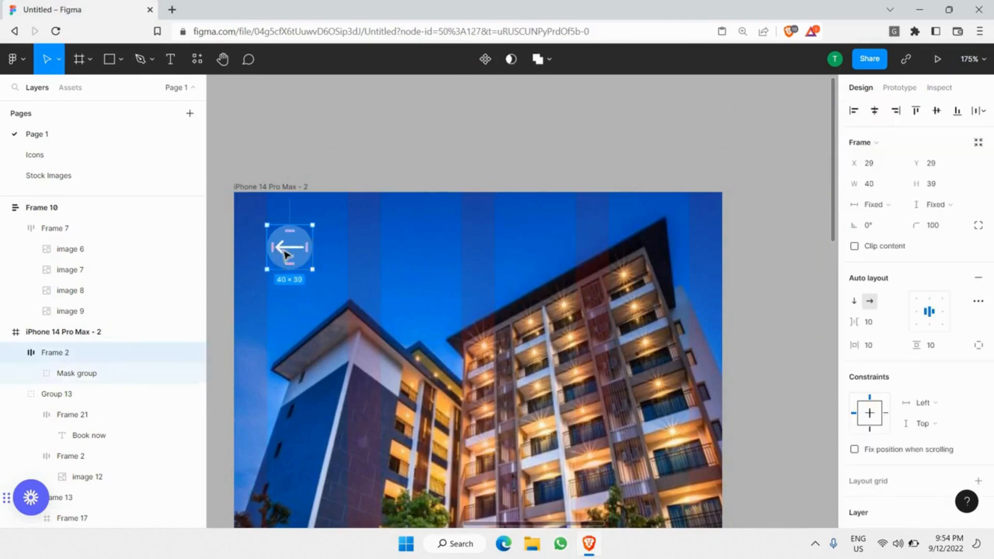
{"action": "scroll", "coordinate": [293, 253], "scroll_direction": "up", "scroll_amount": 3}
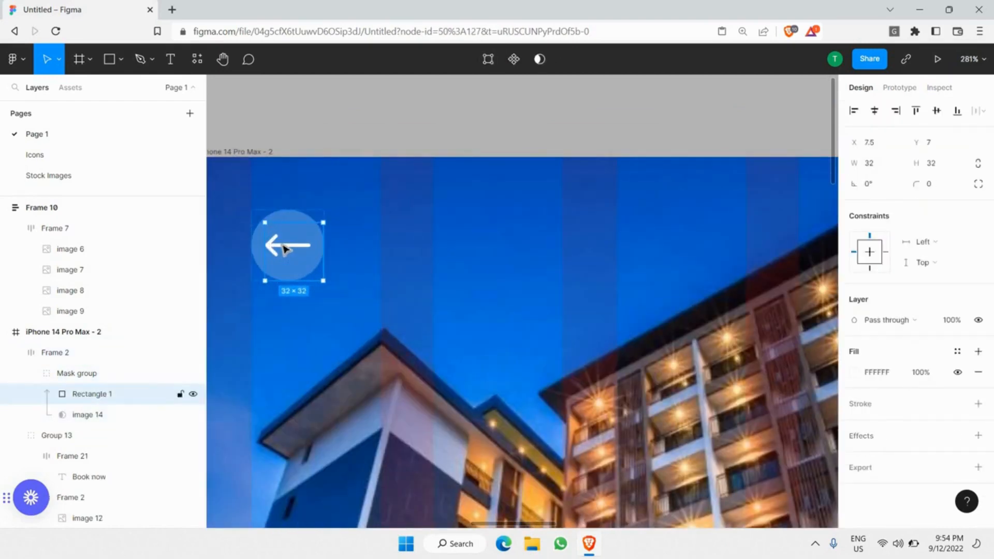
{"action": "double_click", "coordinate": [283, 250]}
{"action": "left_click", "coordinate": [320, 126]}
{"action": "left_click", "coordinate": [320, 127]}
{"action": "key", "text": "ctrl+z"}
{"action": "left_click", "coordinate": [313, 146]}
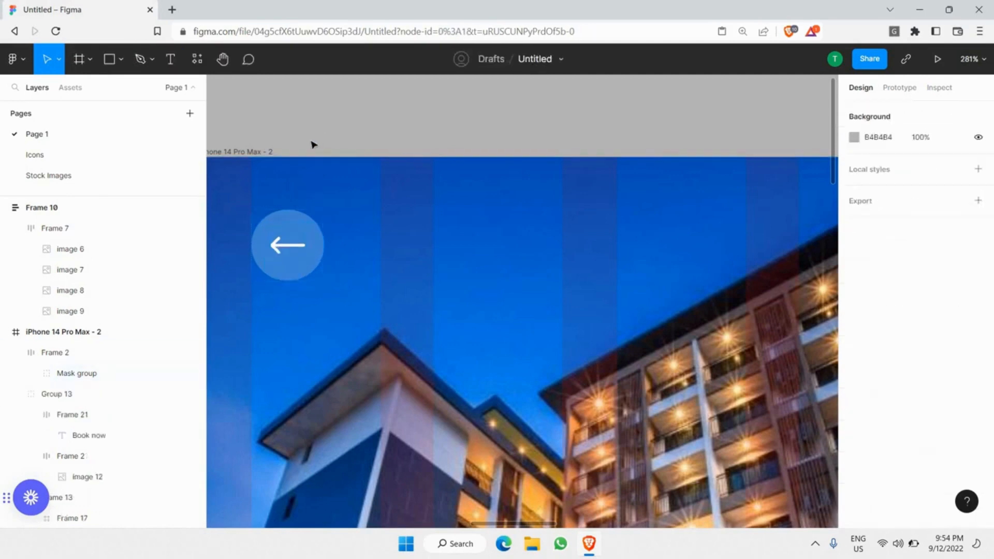
Duplicate the circular back button in place on the iPhone 14 Pro Max - 2 frame.
{"action": "scroll", "coordinate": [309, 155], "scroll_direction": "down", "scroll_amount": 4}
{"action": "scroll", "coordinate": [295, 208], "scroll_direction": "up", "scroll_amount": 2}
{"action": "left_click", "coordinate": [297, 191]}
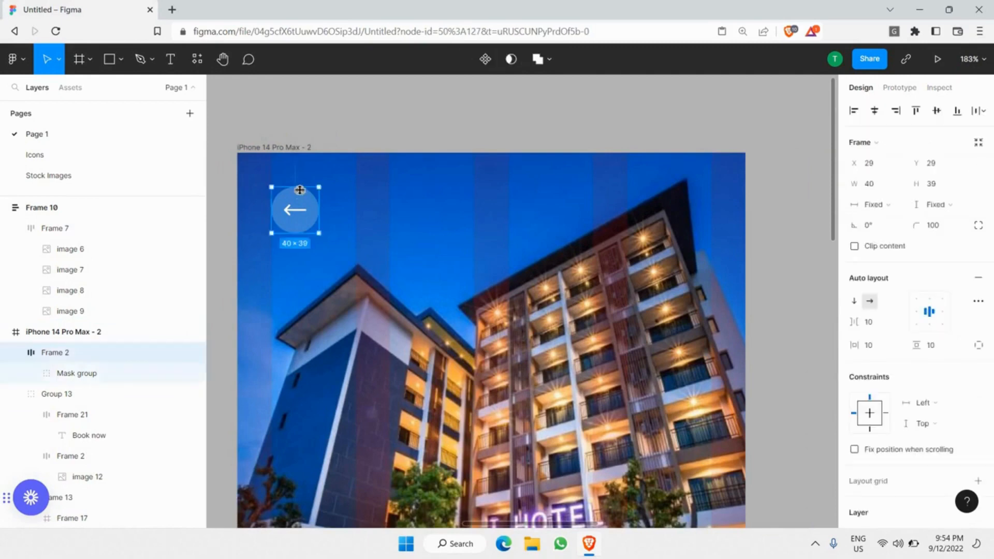
{"action": "key", "text": "ctrl+c"}
{"action": "key", "text": "ctrl+v"}
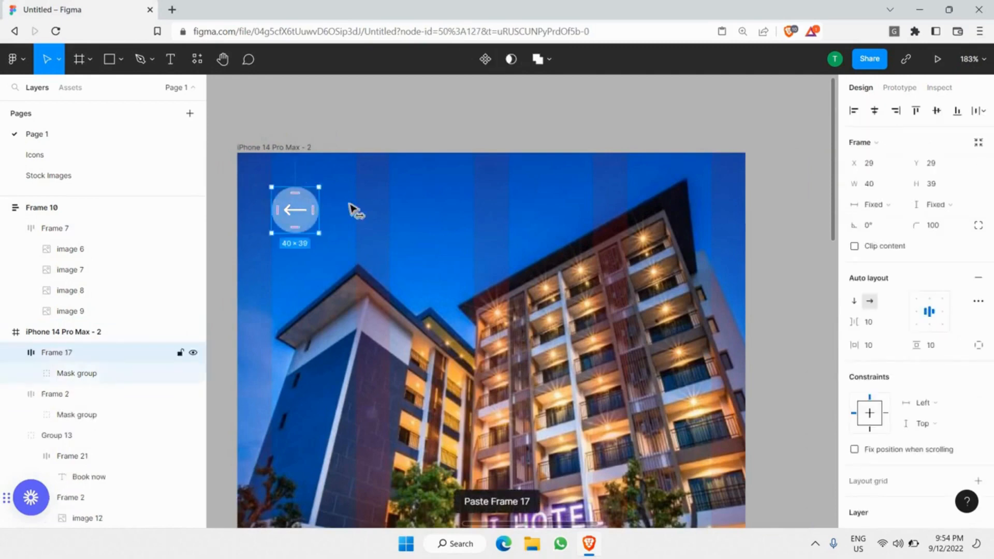
Move the duplicated button across the photo to the last grid column's right edge, at X 361, Y 29.
{"action": "key", "text": "shift+Right"}
{"action": "key", "text": "shift+Right"}
{"action": "key", "text": "shift+Right"}
{"action": "key", "text": "shift+Right"}
{"action": "key", "text": "shift+Right"}
{"action": "key", "text": "shift+Right"}
{"action": "key", "text": "shift+Right"}
{"action": "key", "text": "shift+Right"}
{"action": "key", "text": "shift+Right"}
{"action": "key", "text": "shift+Right"}
{"action": "key", "text": "shift+Right"}
{"action": "key", "text": "shift+Right"}
{"action": "key", "text": "shift+Right"}
{"action": "key", "text": "shift+Right"}
{"action": "key", "text": "shift+Right"}
{"action": "key", "text": "shift+Right"}
{"action": "key", "text": "shift+Right"}
{"action": "key", "text": "shift+Right"}
{"action": "key", "text": "shift+Right"}
{"action": "key", "text": "shift+Right"}
{"action": "key", "text": "shift+Right"}
{"action": "key", "text": "shift+Right"}
{"action": "key", "text": "shift+Right"}
{"action": "key", "text": "shift+Right"}
{"action": "key", "text": "shift+Right"}
{"action": "key", "text": "shift+Right"}
{"action": "key", "text": "shift+Right"}
{"action": "key", "text": "shift+Right"}
{"action": "key", "text": "shift+Right"}
{"action": "key", "text": "shift+Right"}
{"action": "key", "text": "shift+Right"}
{"action": "key", "text": "shift+Right"}
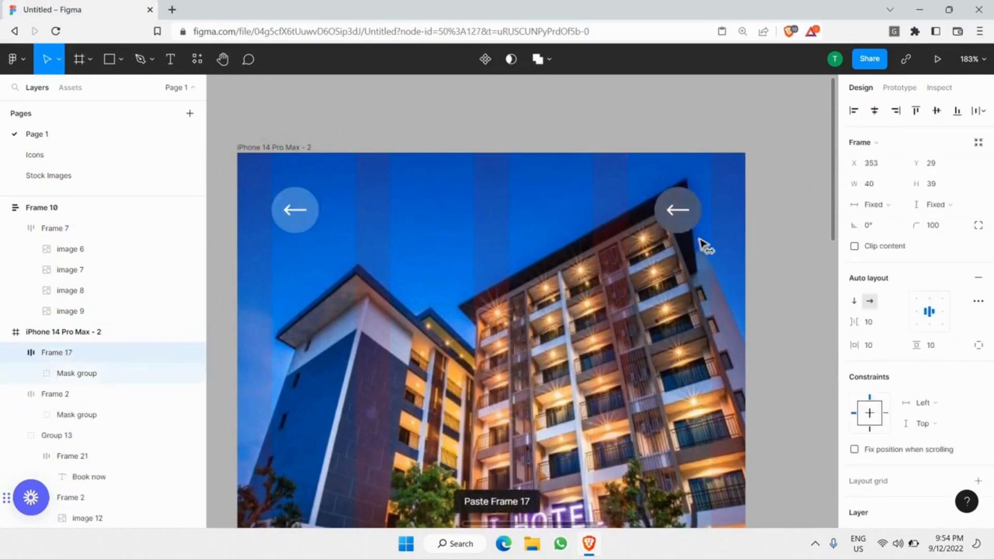
{"action": "left_click_drag", "start_coordinate": [692, 222], "coordinate": [686, 213]}
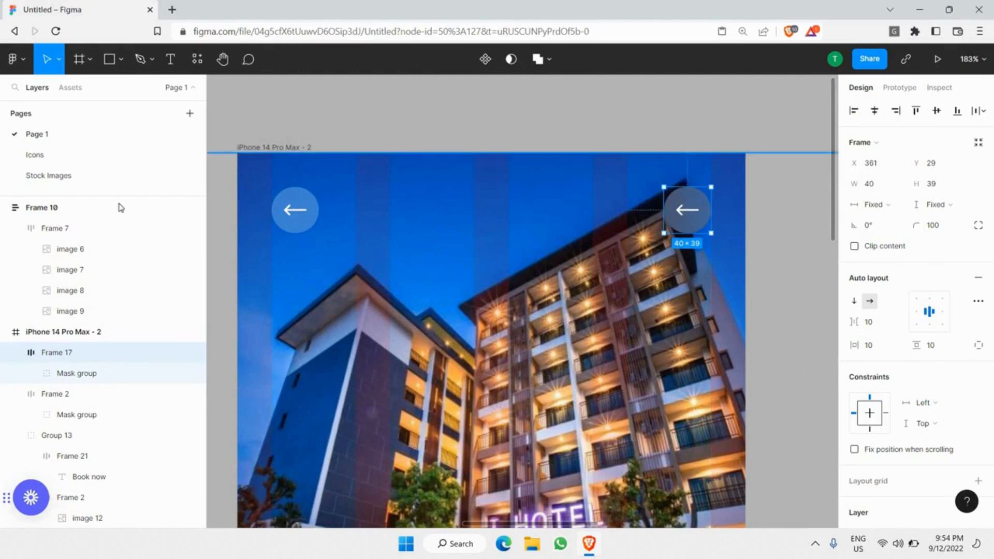
Copy the three-circles menu icon from the Icons page into the duplicated button and delete the arrow there.
{"action": "left_click", "coordinate": [84, 156]}
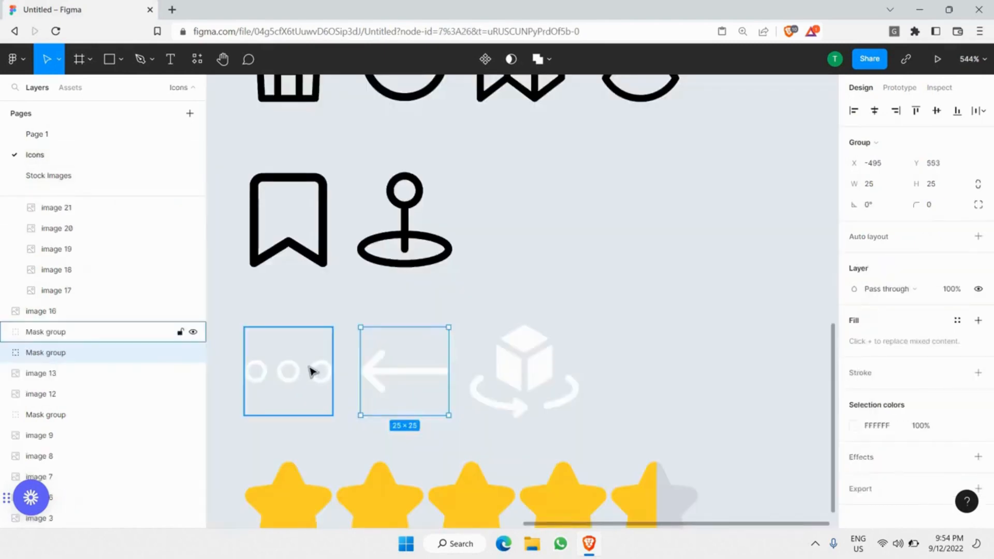
{"action": "left_click", "coordinate": [311, 362]}
{"action": "left_click", "coordinate": [37, 134]}
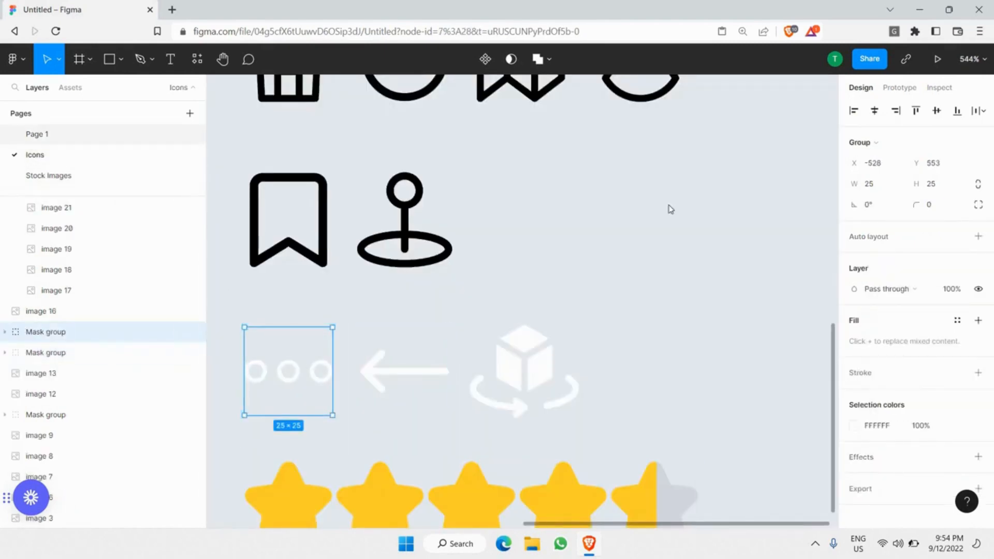
{"action": "double_click", "coordinate": [693, 215]}
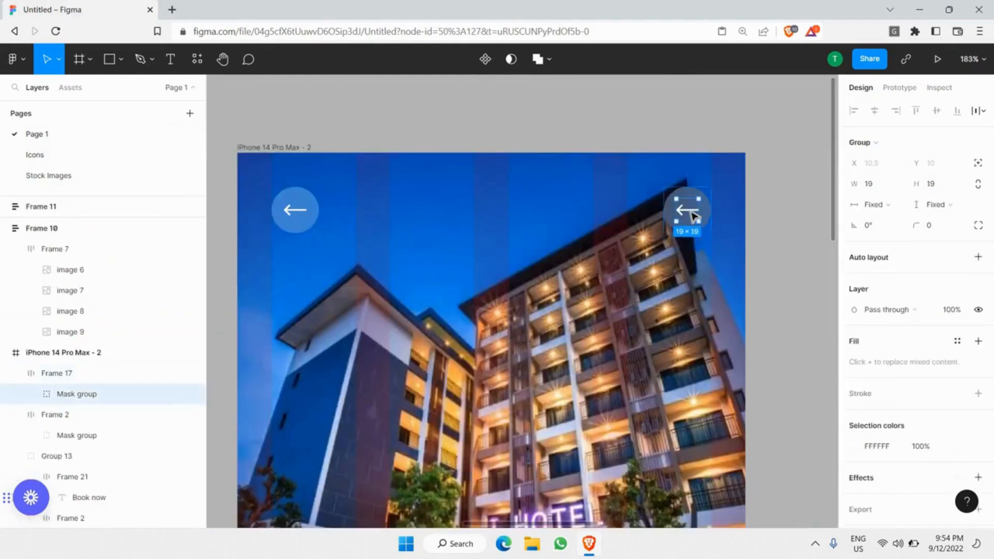
{"action": "key", "text": "ctrl+v"}
{"action": "scroll", "coordinate": [719, 196], "scroll_direction": "up", "scroll_amount": 5}
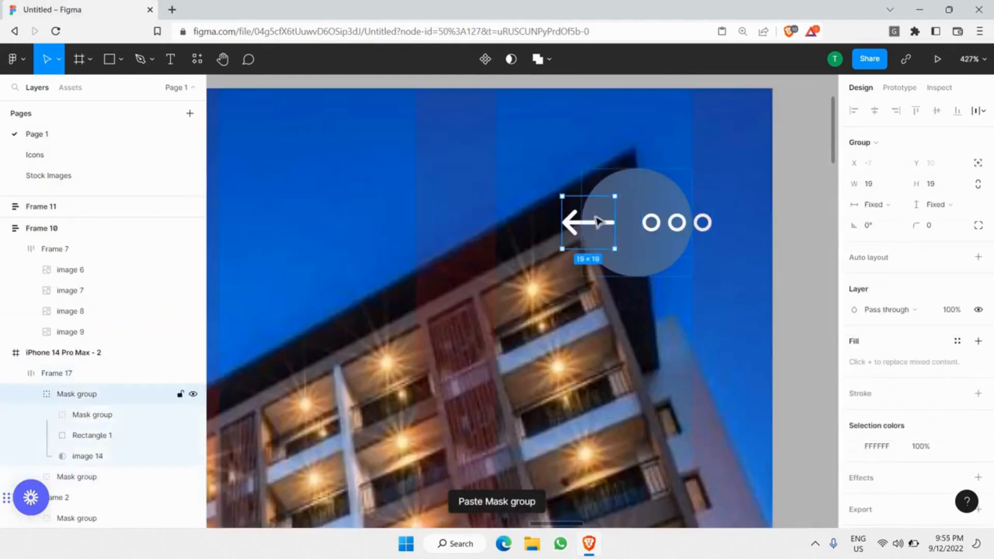
{"action": "key", "text": "Delete"}
{"action": "scroll", "coordinate": [791, 245], "scroll_direction": "down", "scroll_amount": 5}
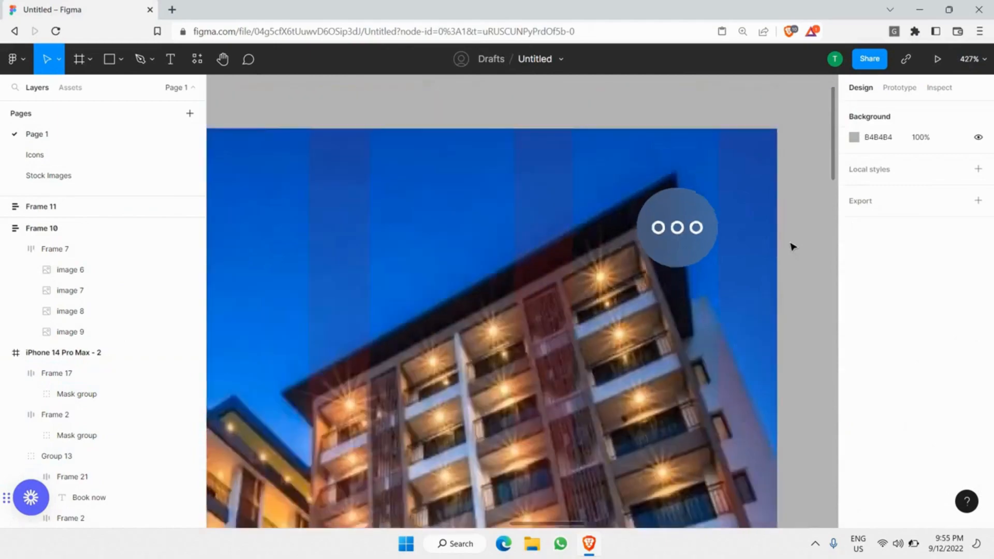
Set the background blur of the circular three-circles menu button to 25.
{"action": "scroll", "coordinate": [748, 234], "scroll_direction": "up", "scroll_amount": 10}
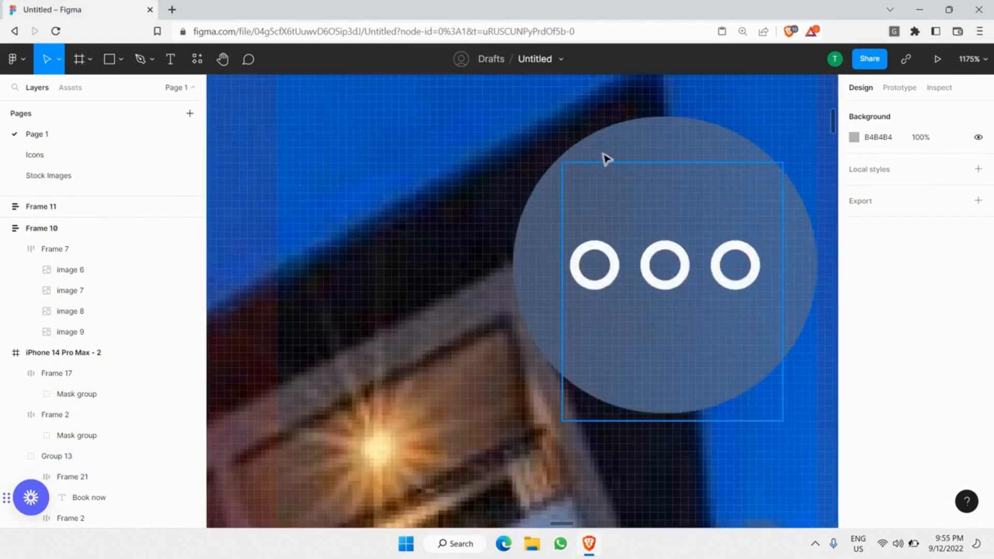
{"action": "left_click", "coordinate": [801, 217]}
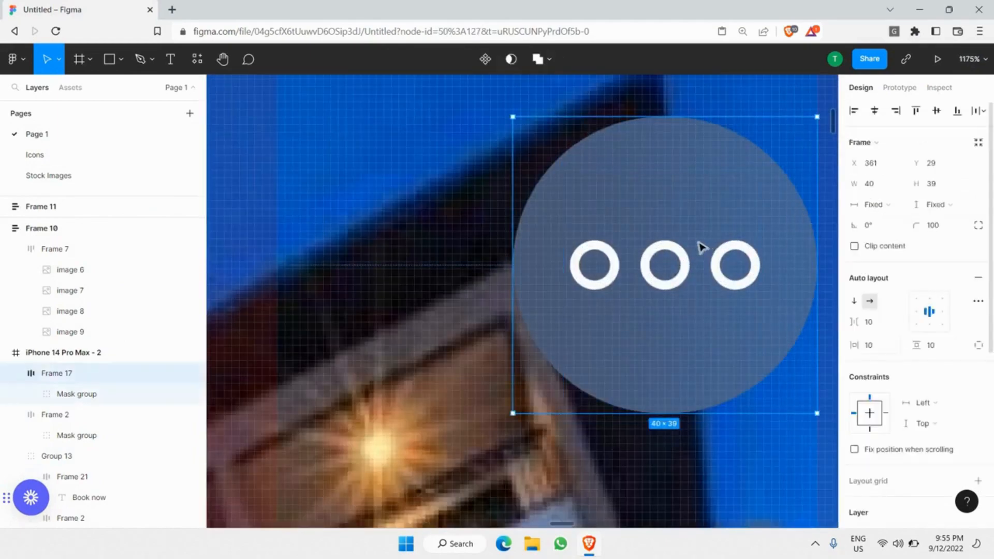
{"action": "scroll", "coordinate": [714, 233], "scroll_direction": "down", "scroll_amount": 2}
{"action": "scroll", "coordinate": [730, 228], "scroll_direction": "down", "scroll_amount": 4}
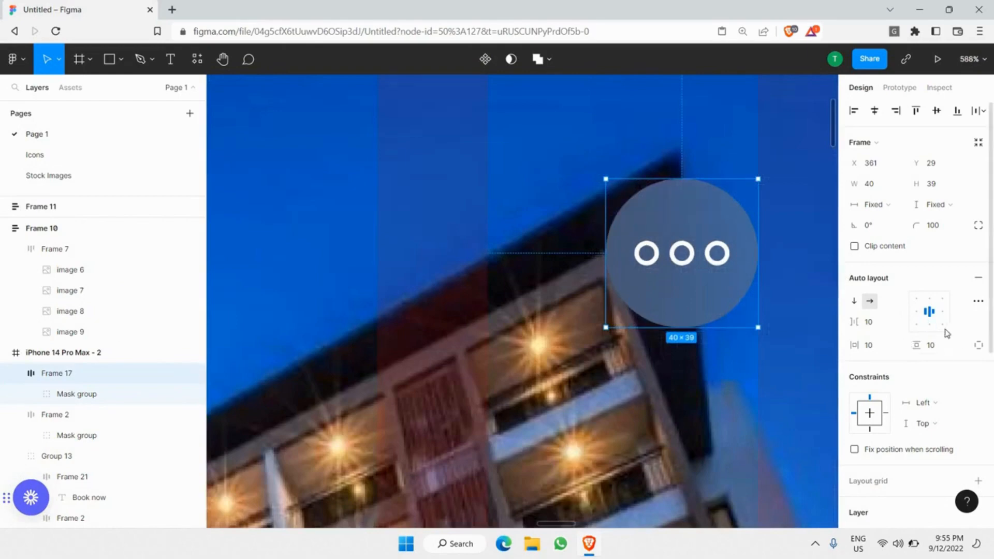
{"action": "scroll", "coordinate": [912, 332], "scroll_direction": "down", "scroll_amount": 5}
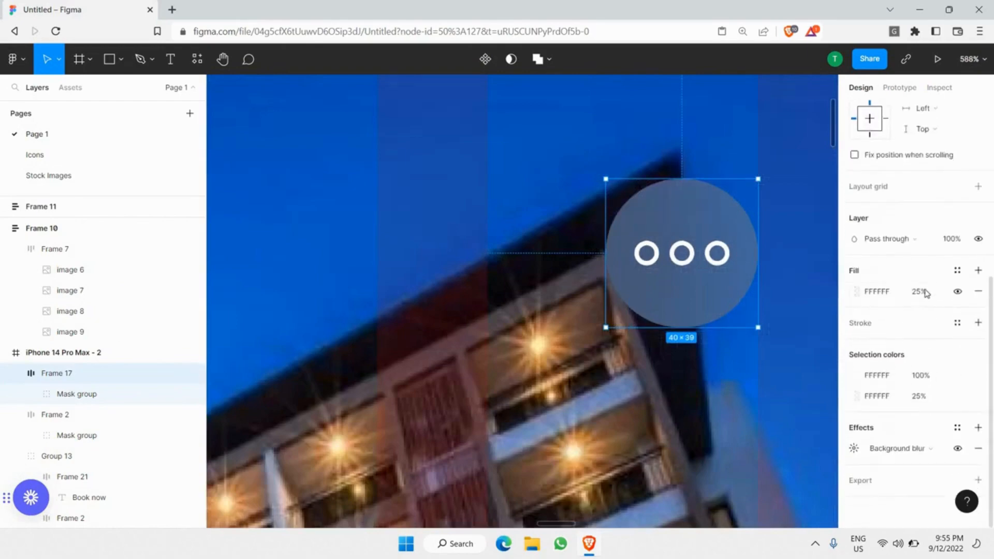
{"action": "left_click", "coordinate": [854, 449]}
{"action": "left_click", "coordinate": [948, 451]}
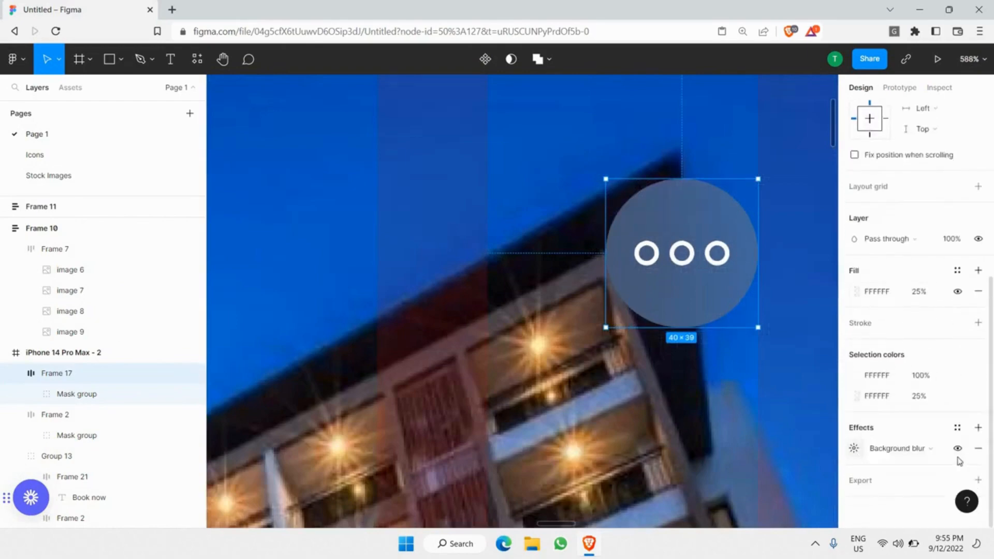
{"action": "left_click", "coordinate": [888, 454]}
{"action": "left_click", "coordinate": [887, 454]}
{"action": "left_click", "coordinate": [855, 449]}
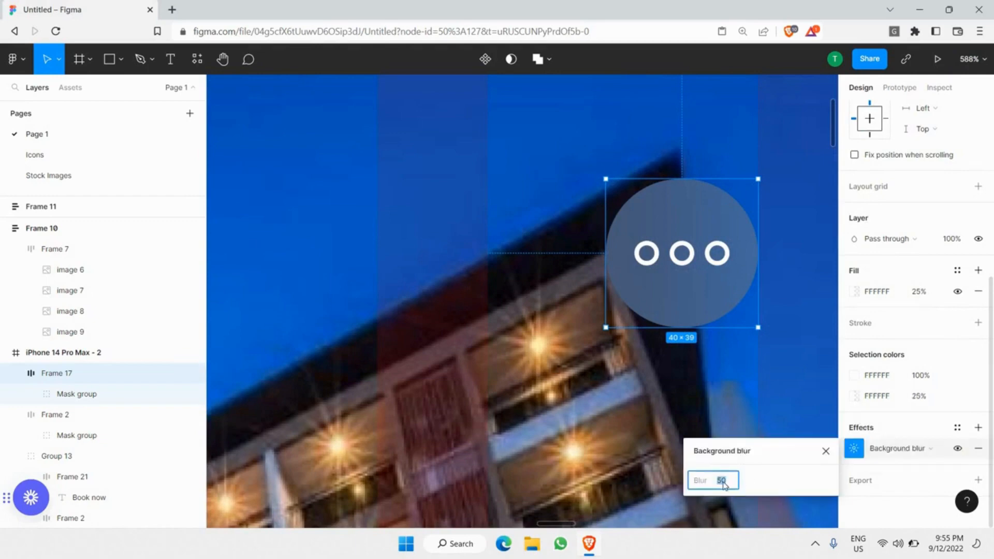
{"action": "type", "text": "24"}
{"action": "key", "text": "BackSpace"}
{"action": "type", "text": "5"}
{"action": "key", "text": "Return"}
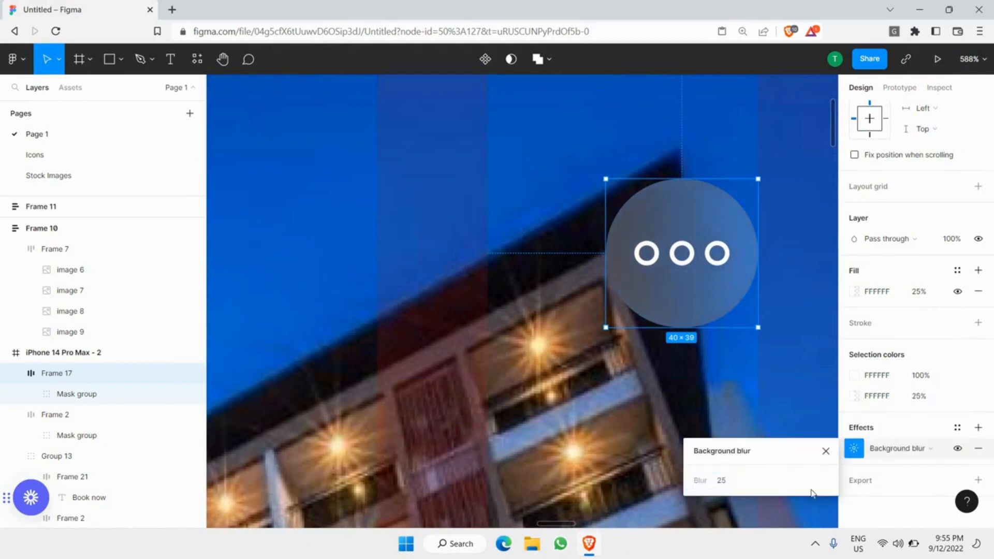
Set the menu button's background blur to 10.
{"action": "left_click", "coordinate": [725, 483]}
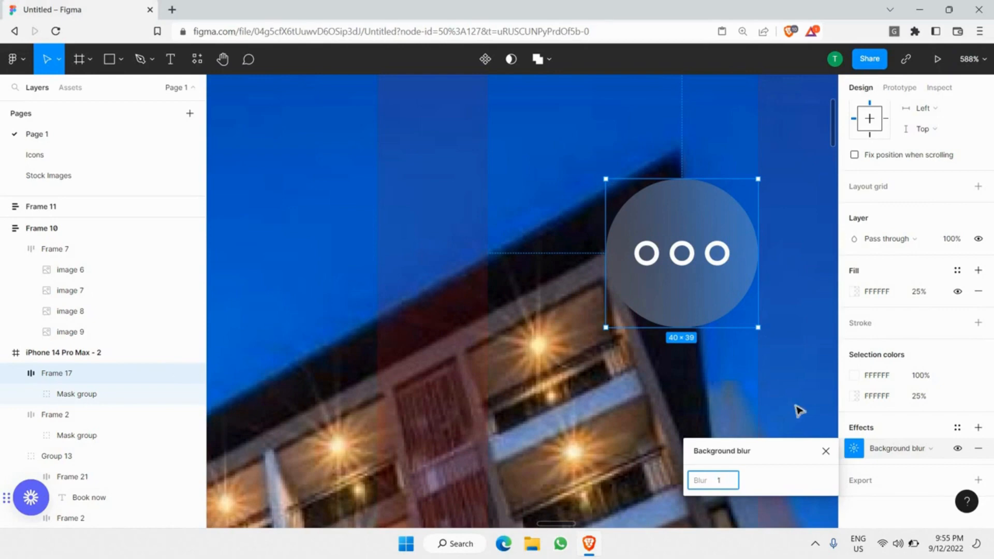
{"action": "key", "text": "Return"}
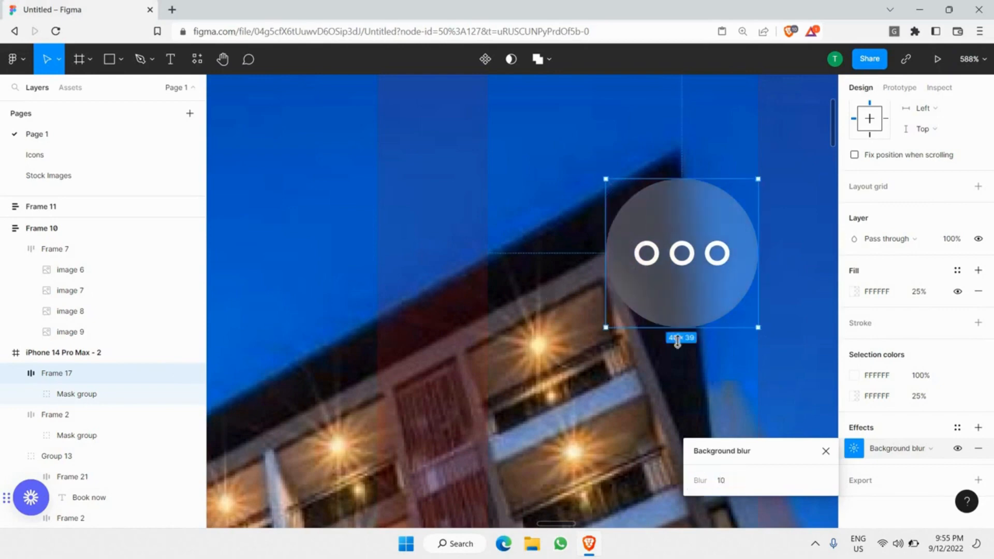
{"action": "scroll", "coordinate": [672, 284], "scroll_direction": "up", "scroll_amount": 2}
{"action": "scroll", "coordinate": [730, 282], "scroll_direction": "down", "scroll_amount": 5}
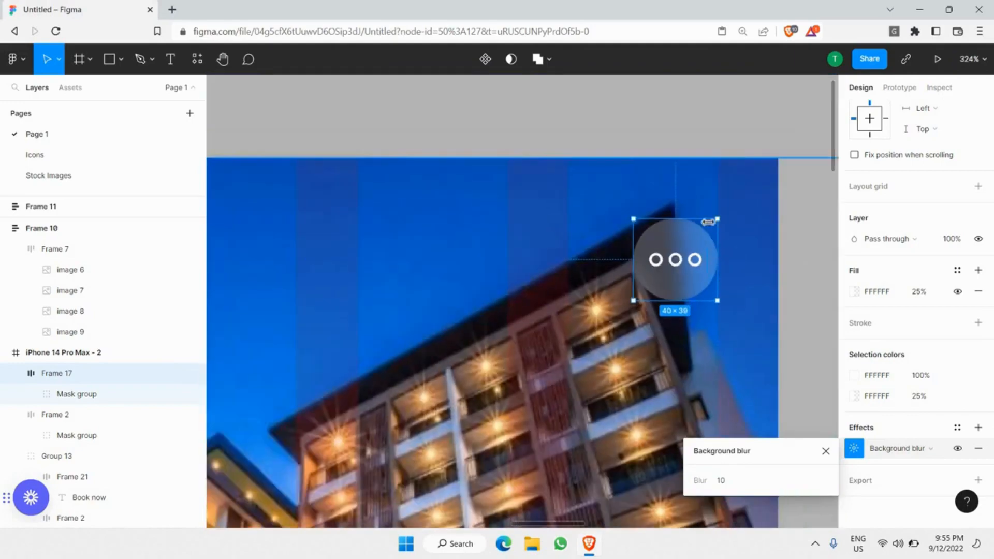
Try a 15% fill opacity on the circular three-circles menu button, and undo that opacity change.
{"action": "scroll", "coordinate": [708, 212], "scroll_direction": "up", "scroll_amount": 1}
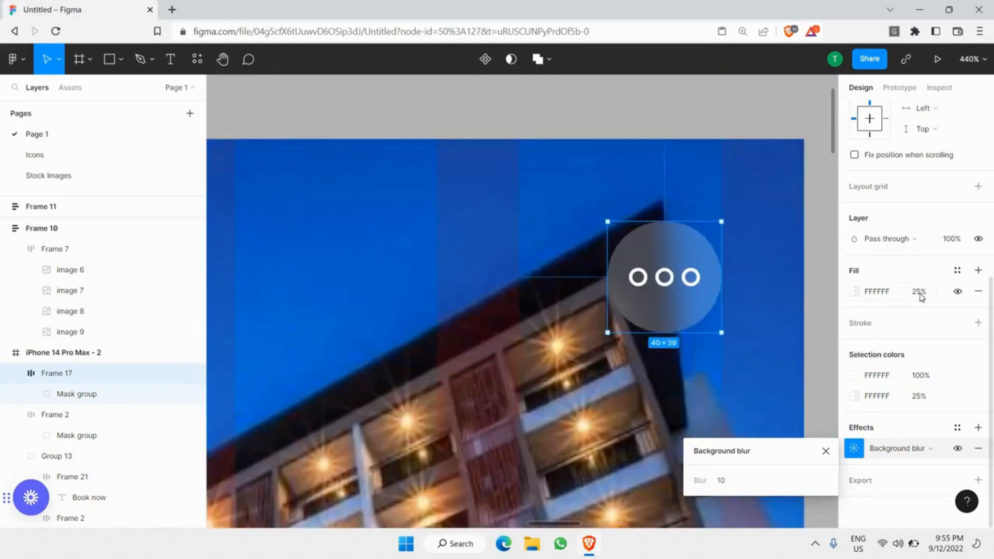
{"action": "left_click", "coordinate": [919, 293]}
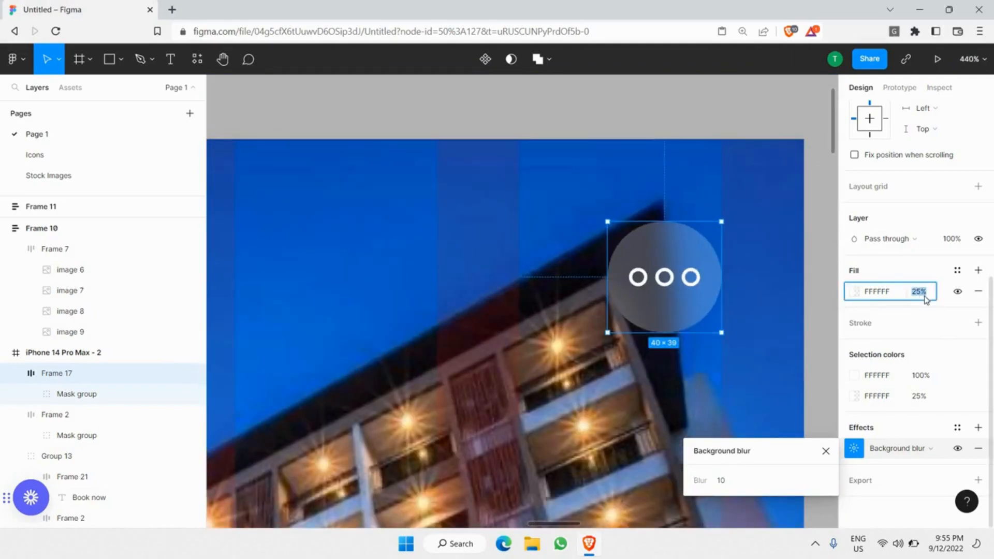
{"action": "type", "text": "15"}
{"action": "key", "text": "Return"}
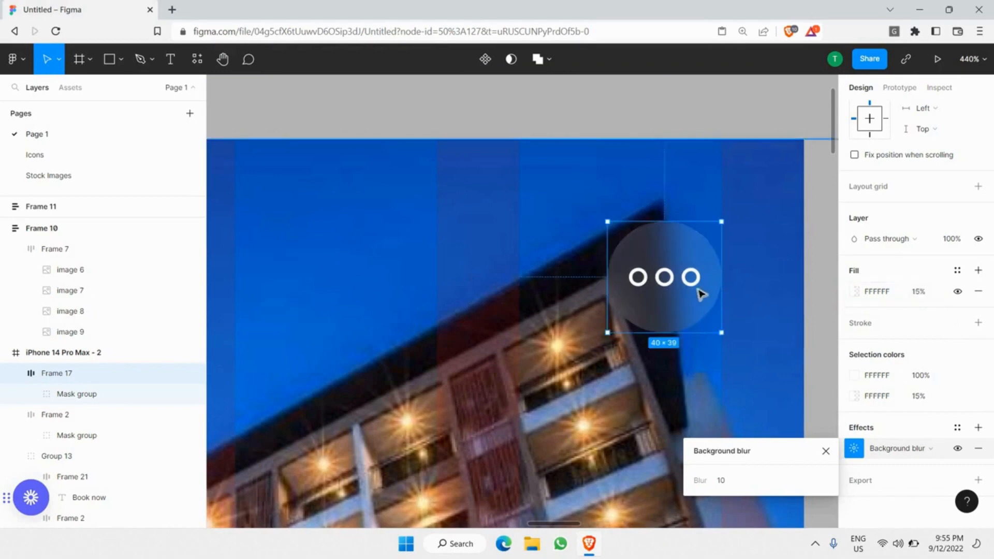
{"action": "scroll", "coordinate": [705, 298], "scroll_direction": "down", "scroll_amount": 5}
{"action": "scroll", "coordinate": [700, 278], "scroll_direction": "up", "scroll_amount": 6}
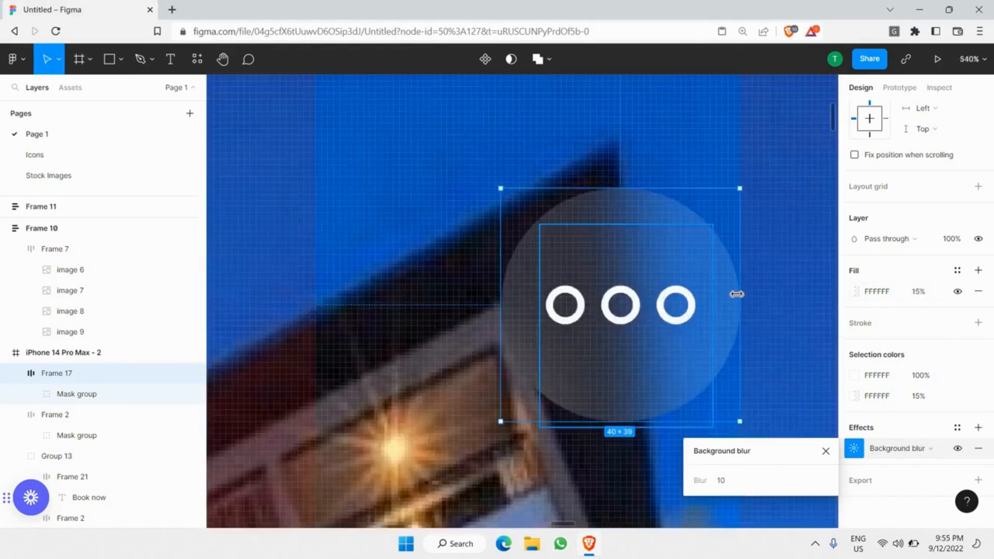
{"action": "key", "text": "ctrl+z"}
{"action": "scroll", "coordinate": [738, 297], "scroll_direction": "down", "scroll_amount": 2}
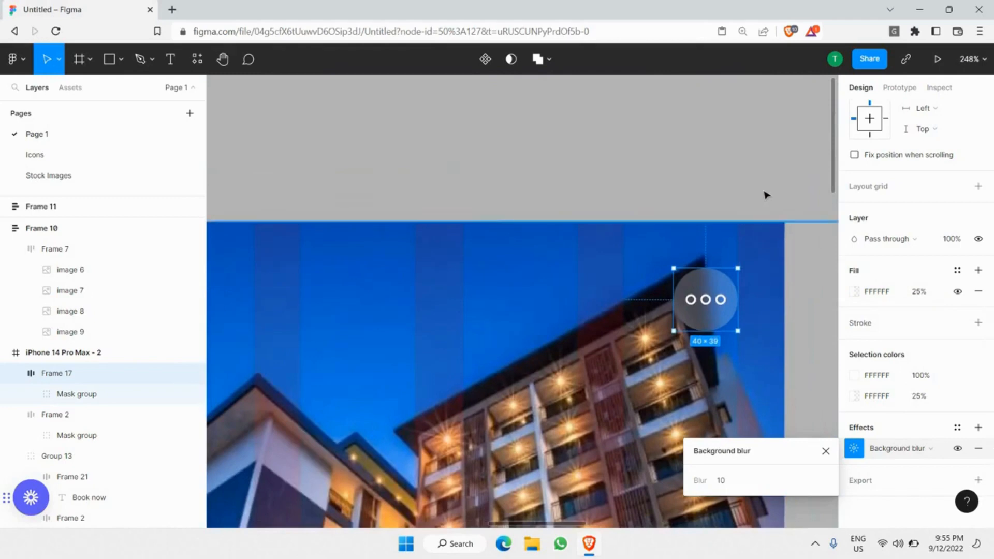
Examine the back and menu buttons over the header photo and the hotel detail screen as a whole.
{"action": "left_click", "coordinate": [766, 195]}
{"action": "scroll", "coordinate": [766, 202], "scroll_direction": "down", "scroll_amount": 1}
{"action": "scroll", "coordinate": [766, 204], "scroll_direction": "left", "scroll_amount": 4}
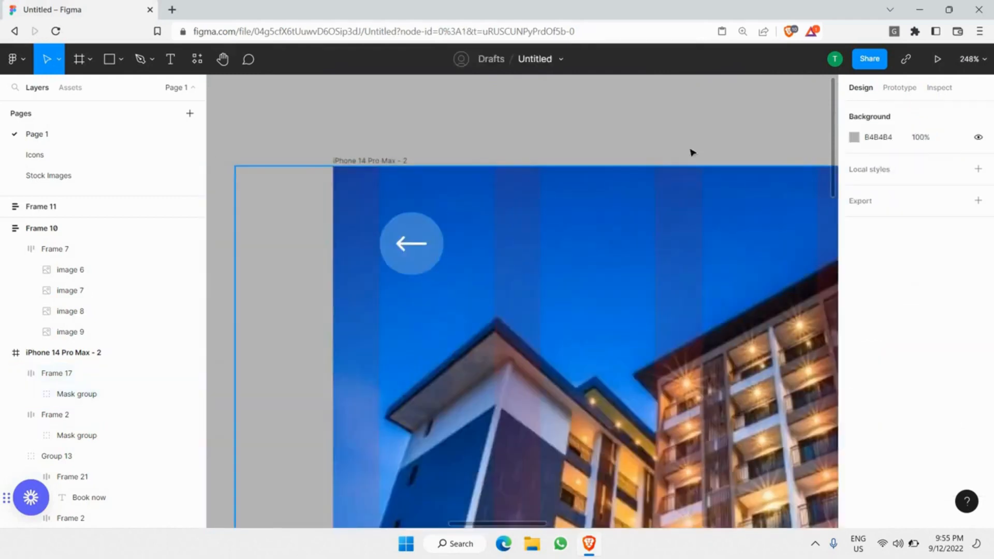
{"action": "scroll", "coordinate": [692, 153], "scroll_direction": "down", "scroll_amount": 3}
{"action": "scroll", "coordinate": [704, 140], "scroll_direction": "right", "scroll_amount": 4}
{"action": "scroll", "coordinate": [691, 151], "scroll_direction": "down", "scroll_amount": 4}
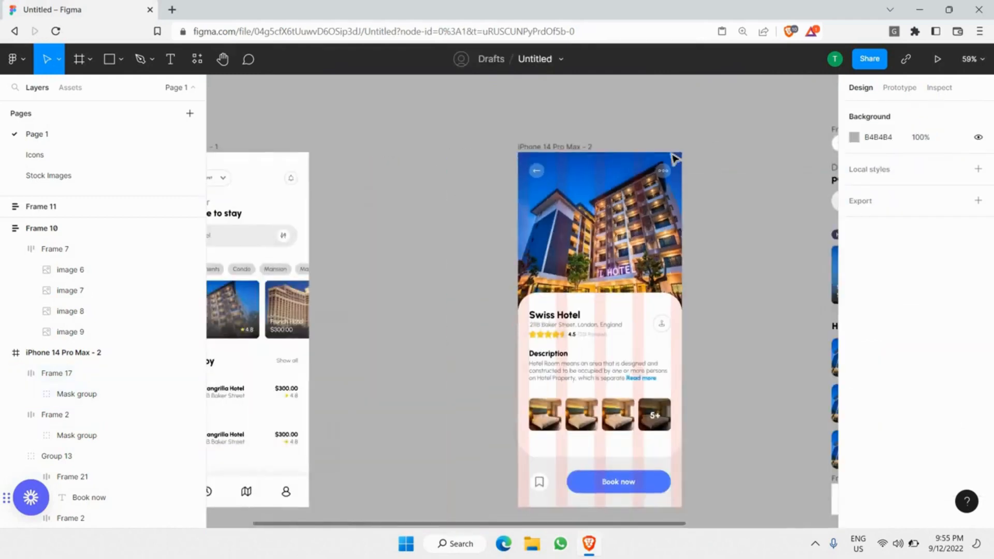
{"action": "scroll", "coordinate": [695, 137], "scroll_direction": "down", "scroll_amount": 1}
{"action": "scroll", "coordinate": [710, 136], "scroll_direction": "up", "scroll_amount": 2}
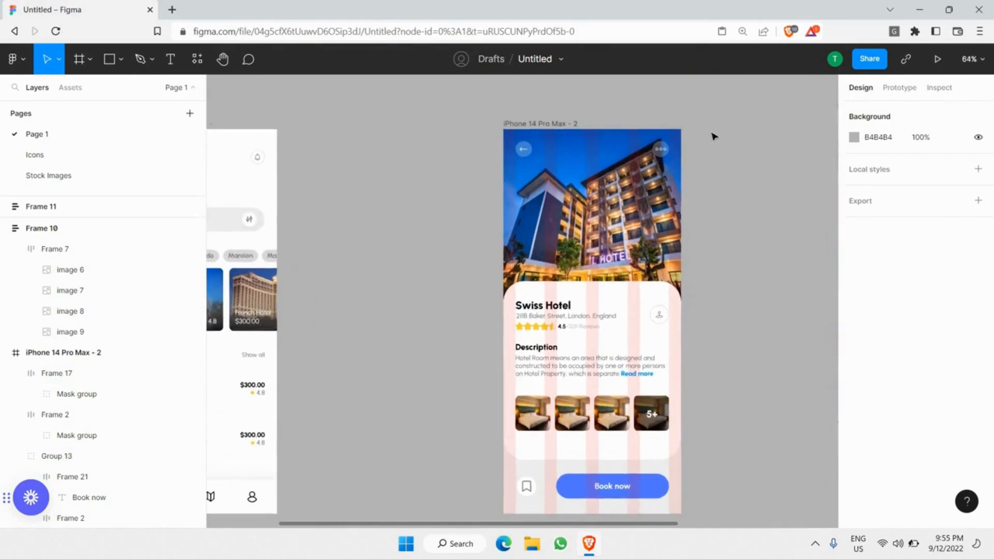
Move the iPhone 14 Pro Max - 2 frame closer to the first screen, to X 105, Y -625.
{"action": "scroll", "coordinate": [714, 136], "scroll_direction": "right", "scroll_amount": 1}
{"action": "left_click", "coordinate": [525, 102]}
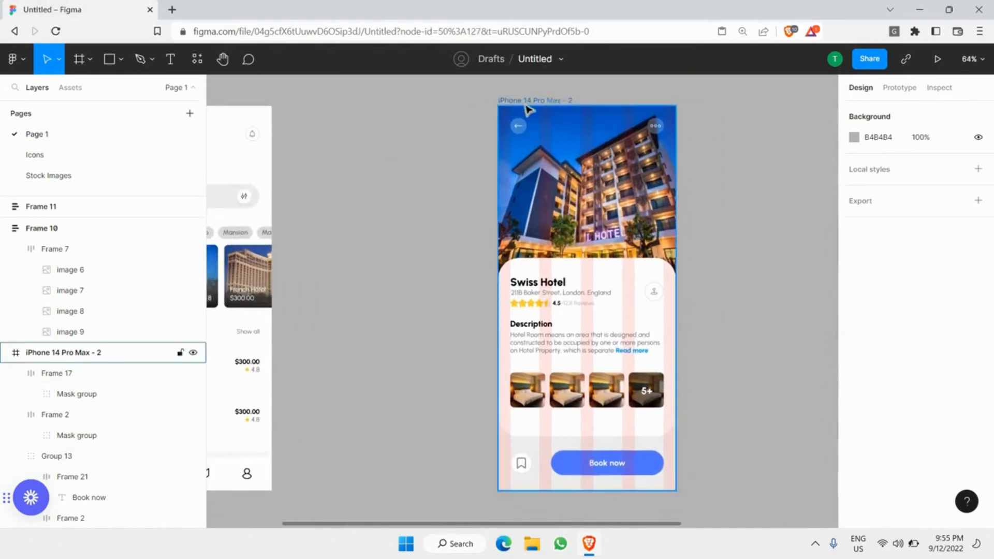
{"action": "left_click_drag", "start_coordinate": [441, 110], "coordinate": [413, 110]}
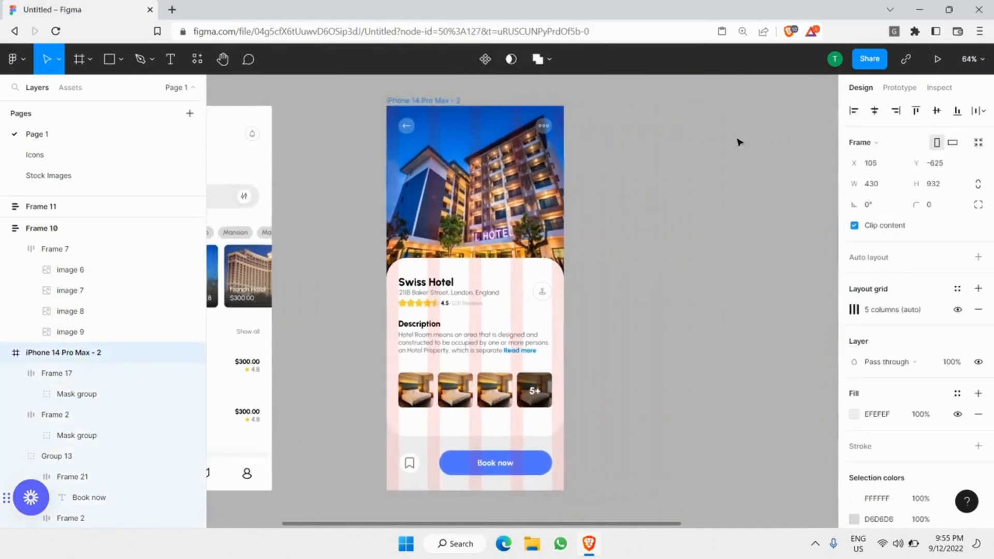
{"action": "left_click", "coordinate": [795, 123]}
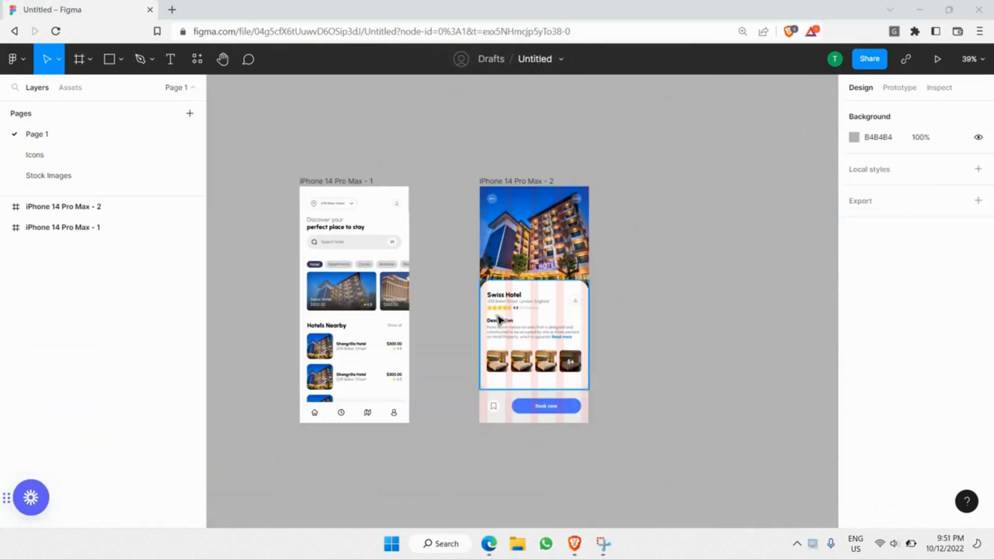
Duplicate the iPhone 14 Pro Max - 2 frame and place the copy beside it at X 1322, Y -625.
{"action": "scroll", "coordinate": [499, 320], "scroll_direction": "right", "scroll_amount": 5}
{"action": "scroll", "coordinate": [481, 170], "scroll_direction": "right", "scroll_amount": 5}
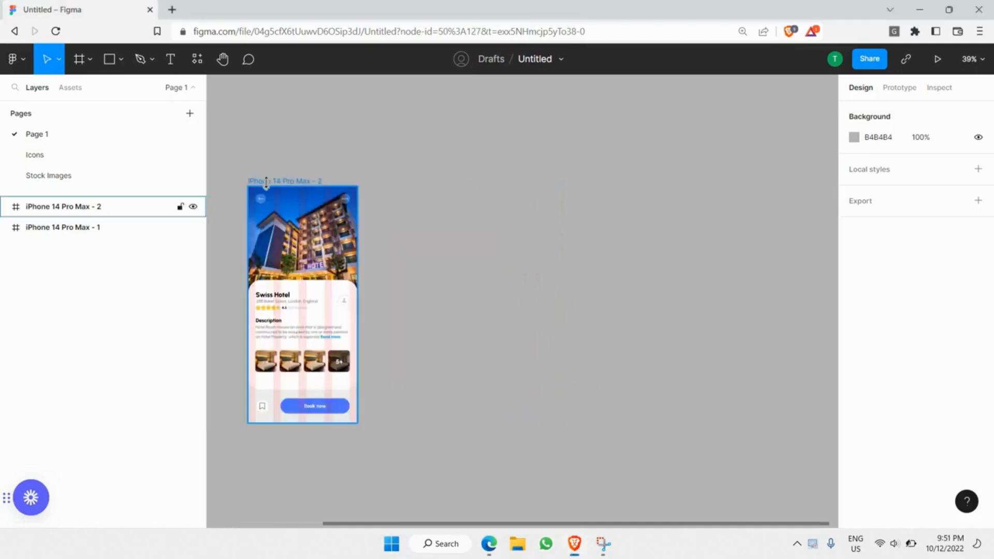
{"action": "left_click", "coordinate": [342, 207]}
{"action": "key", "text": "ctrl+c"}
{"action": "key", "text": "ctrl+v"}
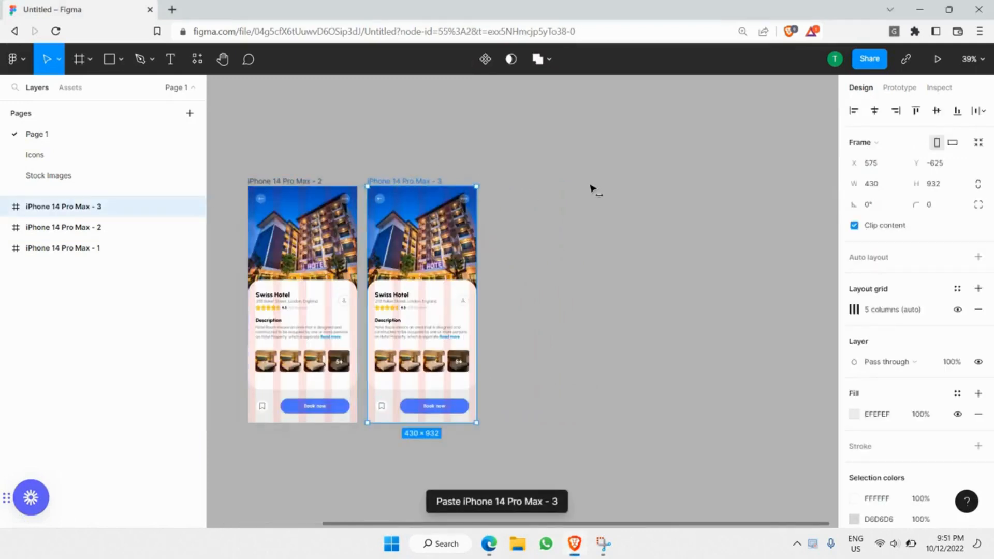
{"action": "left_click_drag", "start_coordinate": [402, 182], "coordinate": [591, 185]}
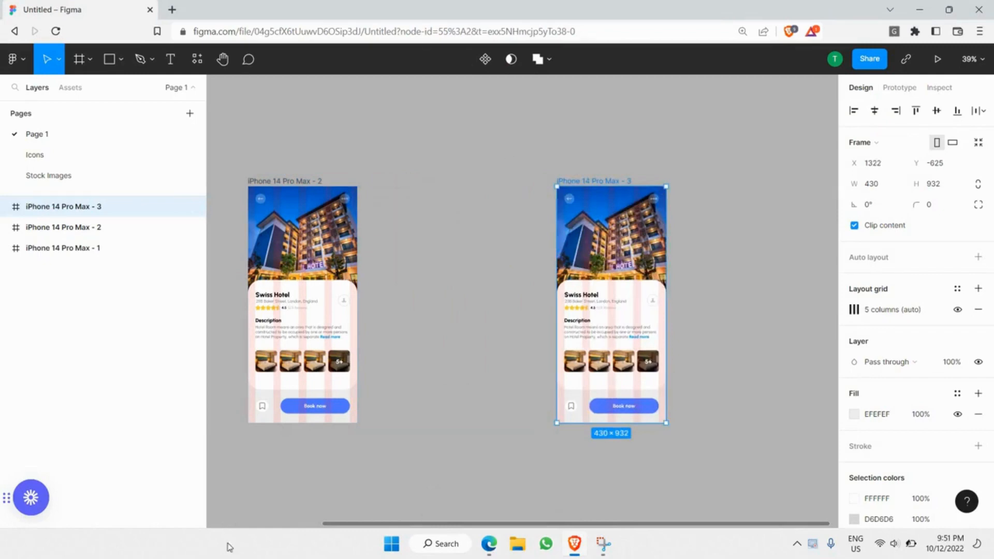
Delete the white card background, the room thumbnails and the description text from the iPhone 14 Pro Max - 3 frame.
{"action": "double_click", "coordinate": [269, 365]}
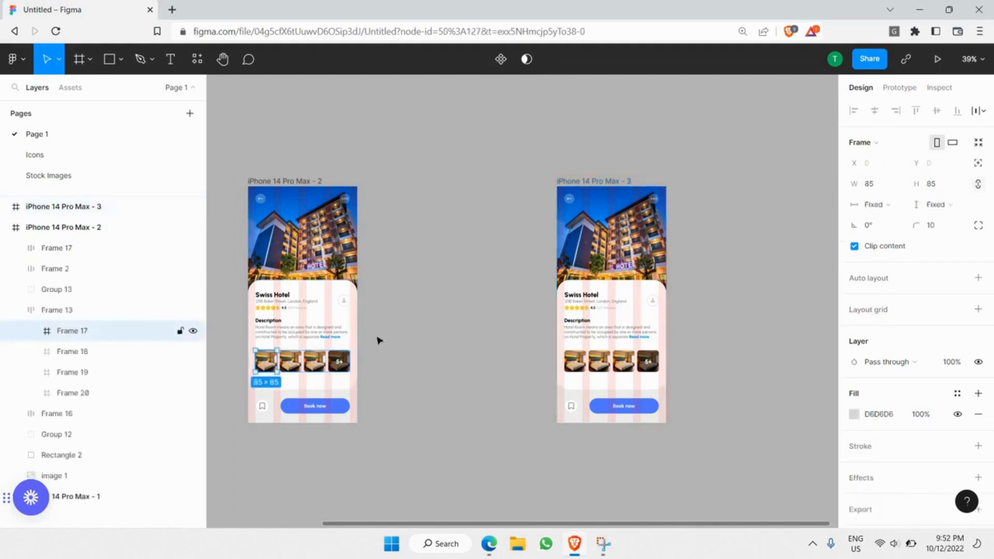
{"action": "left_click", "coordinate": [621, 292]}
{"action": "key", "text": "Delete"}
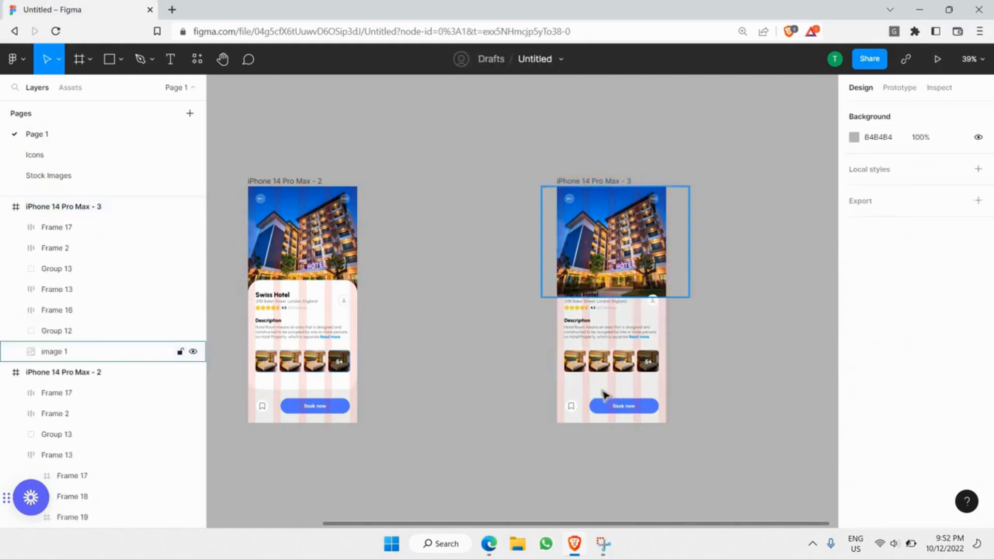
{"action": "left_click", "coordinate": [611, 359]}
{"action": "key", "text": "Delete"}
{"action": "left_click", "coordinate": [600, 317]}
{"action": "key", "text": "Delete"}
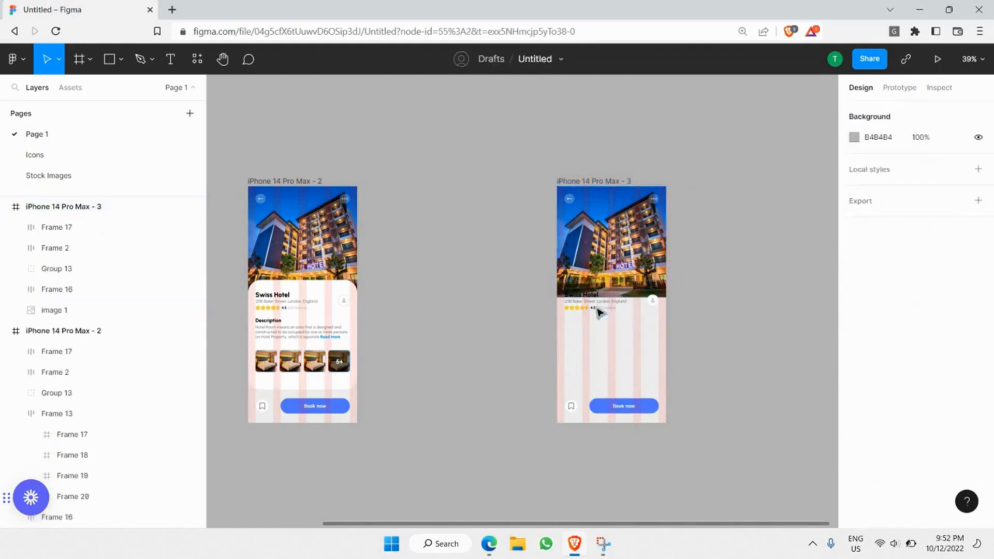
Delete the hotel title and rating block, the bookmark and Book now group, and the header photo from iPhone 14 Pro Max - 3.
{"action": "left_click", "coordinate": [599, 308]}
{"action": "key", "text": "Delete"}
{"action": "left_click", "coordinate": [572, 406]}
{"action": "key", "text": "Delete"}
{"action": "left_click", "coordinate": [616, 253]}
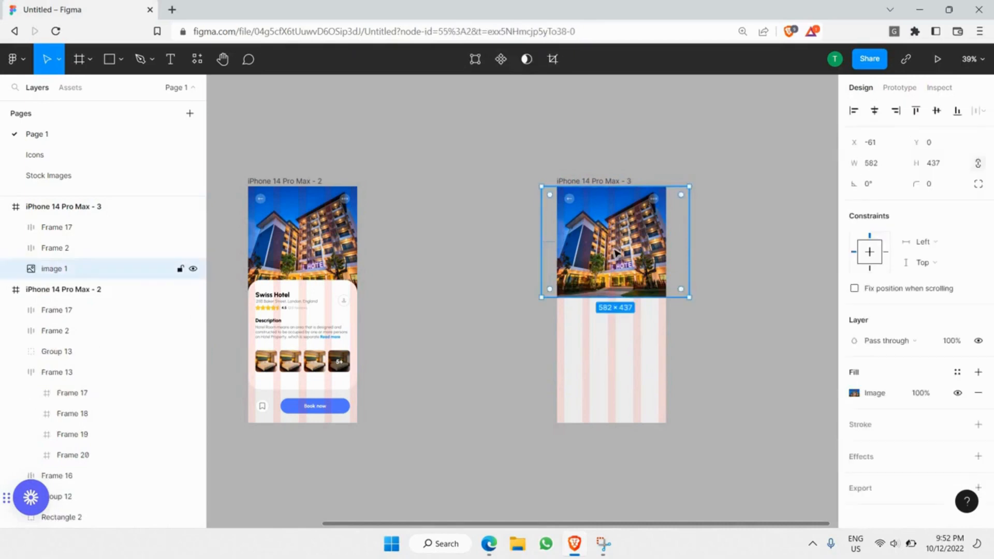
{"action": "key", "text": "Delete"}
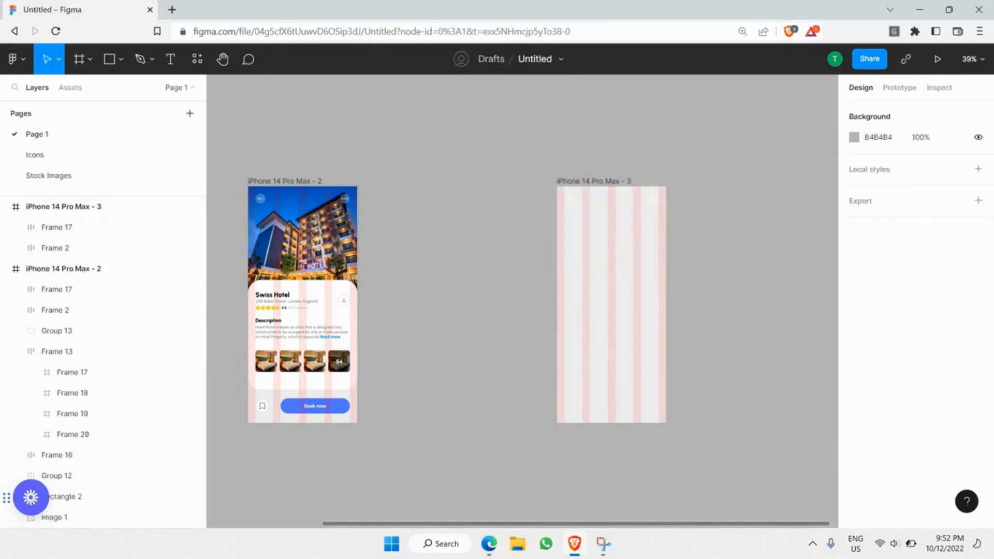
Copy the hotel room photo from the Stock Images page into the iPhone 14 Pro Max - 3 frame.
{"action": "left_click", "coordinate": [49, 175]}
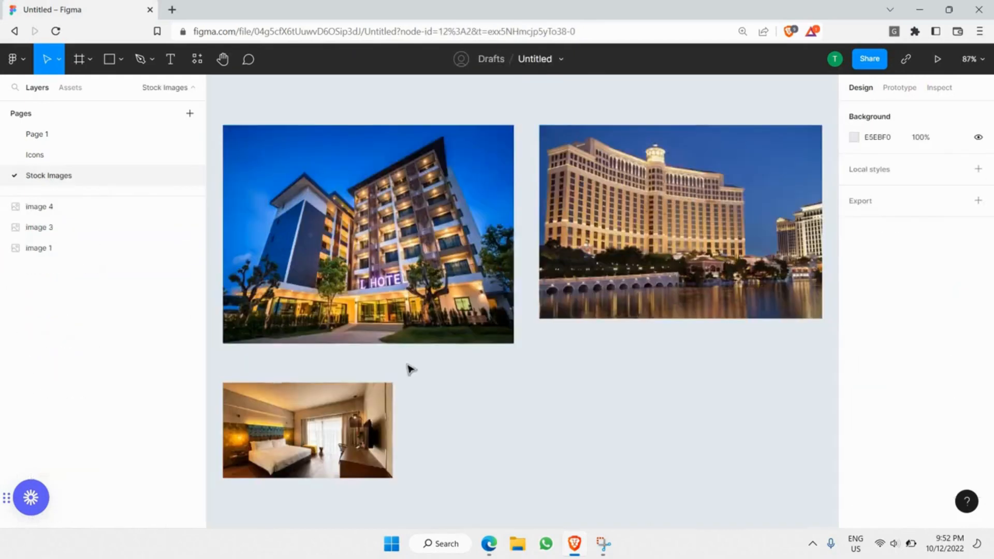
{"action": "scroll", "coordinate": [308, 321], "scroll_direction": "down", "scroll_amount": 3}
{"action": "left_click", "coordinate": [307, 320]}
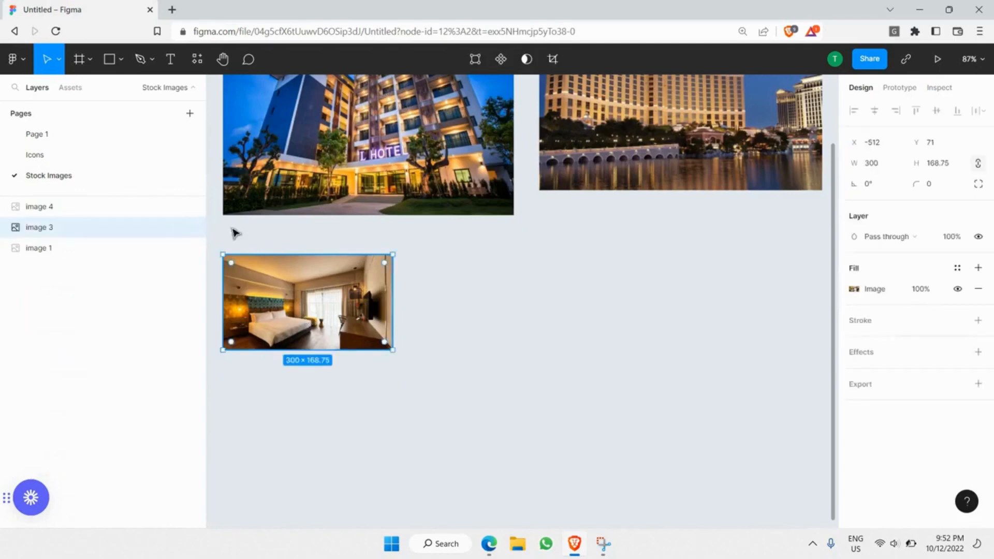
{"action": "left_click", "coordinate": [40, 135]}
{"action": "left_click", "coordinate": [578, 183]}
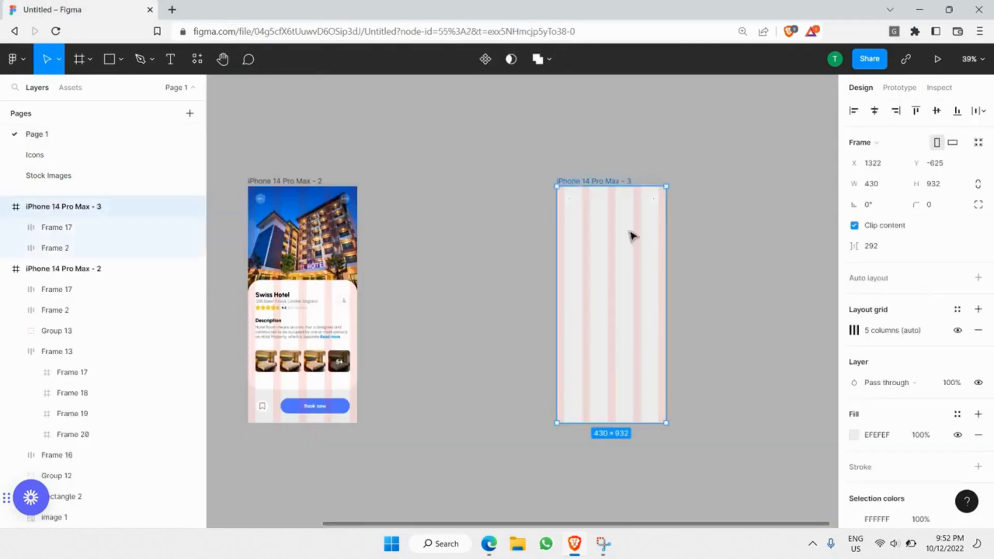
{"action": "key", "text": "ctrl+v"}
Enlarge the room photo to about 2268 × 1276 and position it at about X -201, Y -333 so the bed fills the frame.
{"action": "left_click_drag", "start_coordinate": [570, 285], "coordinate": [369, 171]}
{"action": "left_click_drag", "start_coordinate": [651, 328], "coordinate": [793, 423]}
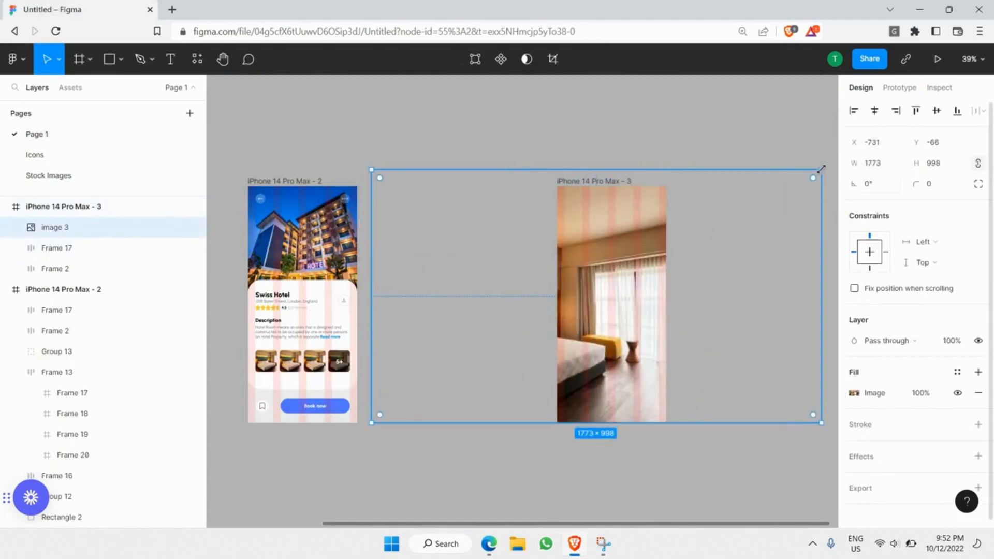
{"action": "mouse_move", "coordinate": [812, 179]}
{"action": "left_mouse_down"}
{"action": "mouse_move", "coordinate": [789, 196]}
{"action": "mouse_move", "coordinate": [797, 187]}
{"action": "left_mouse_up"}
{"action": "left_click_drag", "start_coordinate": [530, 282], "coordinate": [613, 283]}
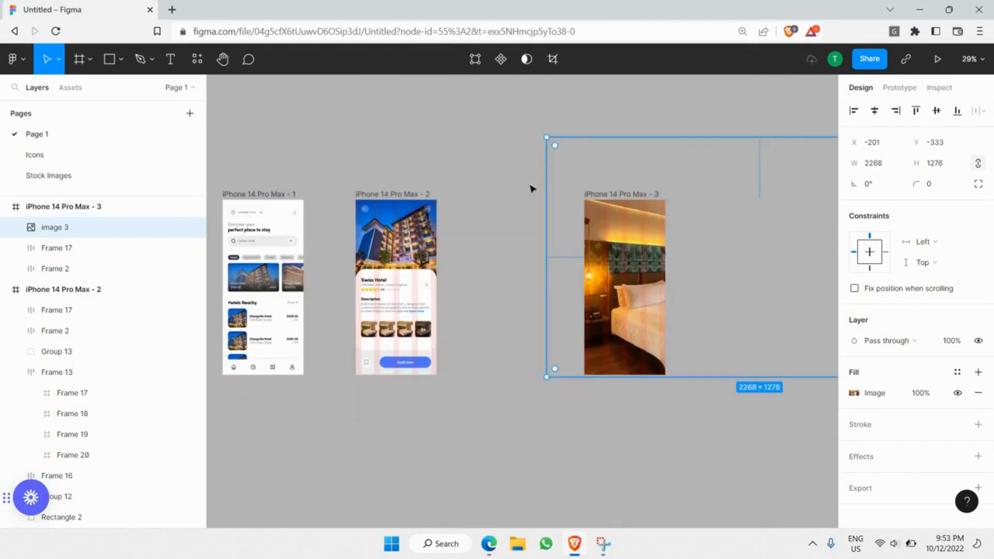
{"action": "left_click", "coordinate": [539, 355]}
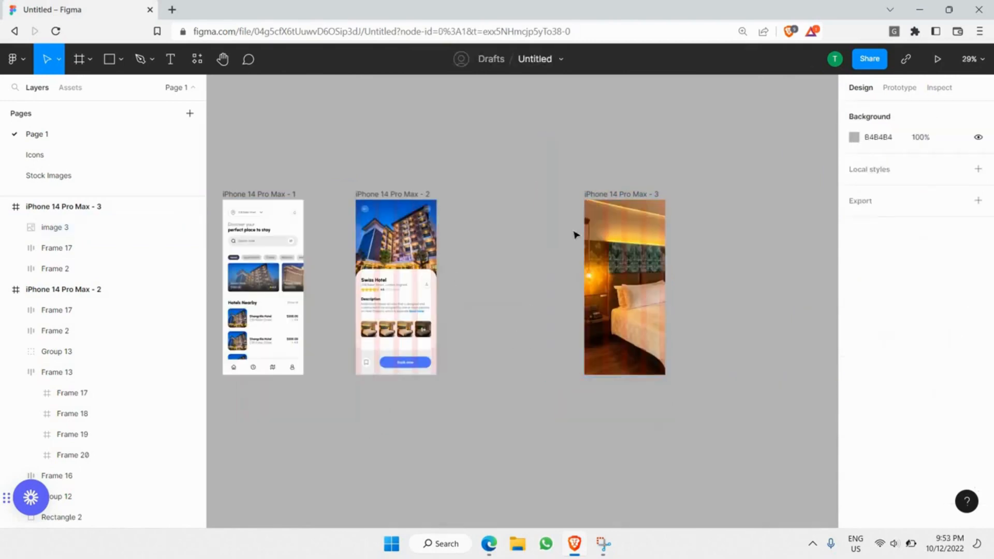
Bring the back and menu button frames, Frame 2 and Frame 17, in front of the room photo in iPhone 14 Pro Max - 3.
{"action": "scroll", "coordinate": [623, 216], "scroll_direction": "up", "scroll_amount": 5}
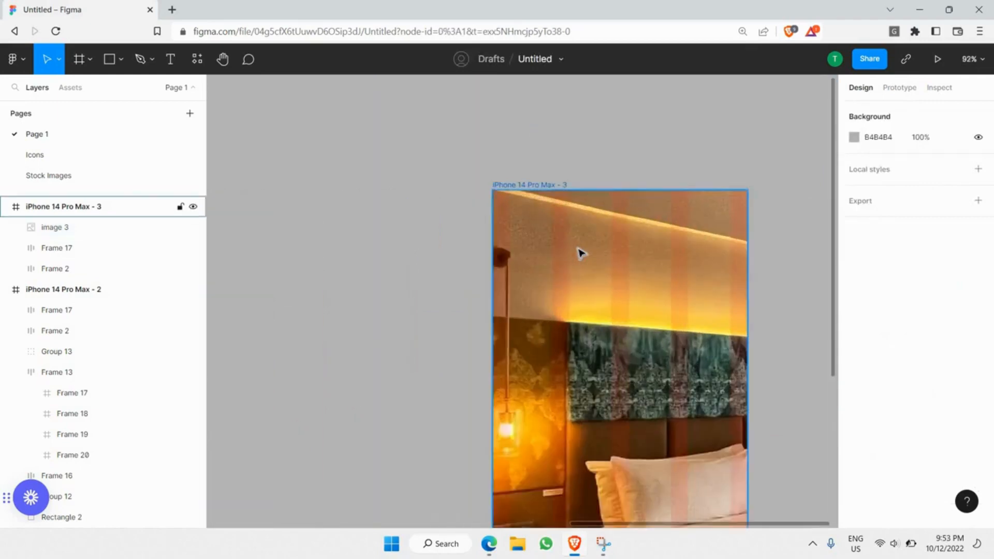
{"action": "left_click", "coordinate": [580, 251]}
{"action": "left_click", "coordinate": [115, 256]}
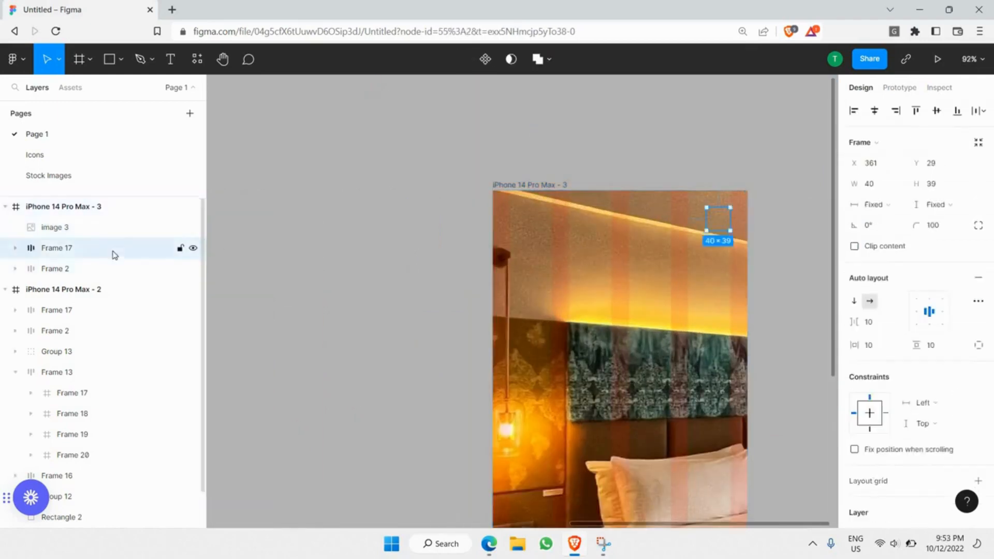
{"action": "left_click", "coordinate": [83, 265], "text": "shift"}
{"action": "key", "text": "ctrl+shift+bracketright"}
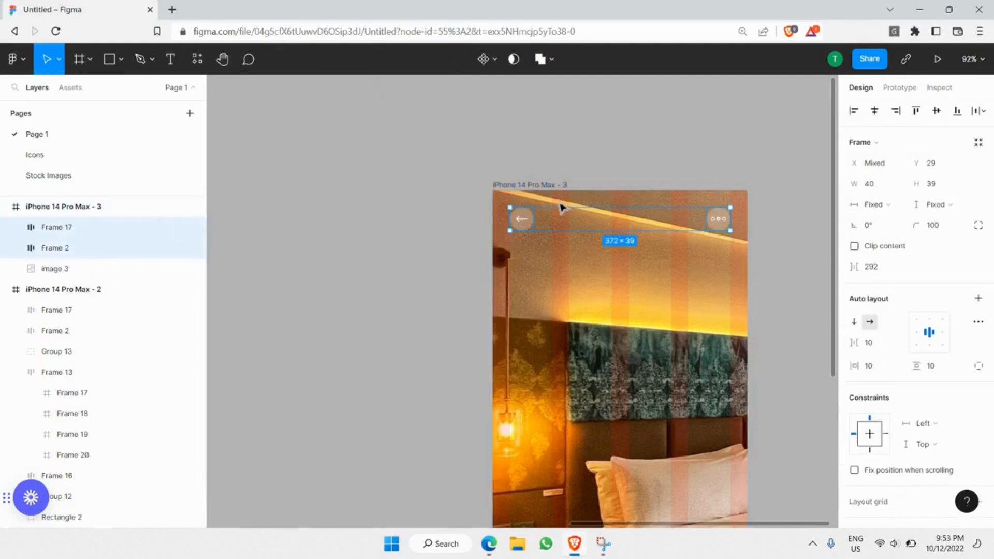
{"action": "scroll", "coordinate": [559, 205], "scroll_direction": "up", "scroll_amount": 3}
{"action": "left_click", "coordinate": [472, 155]}
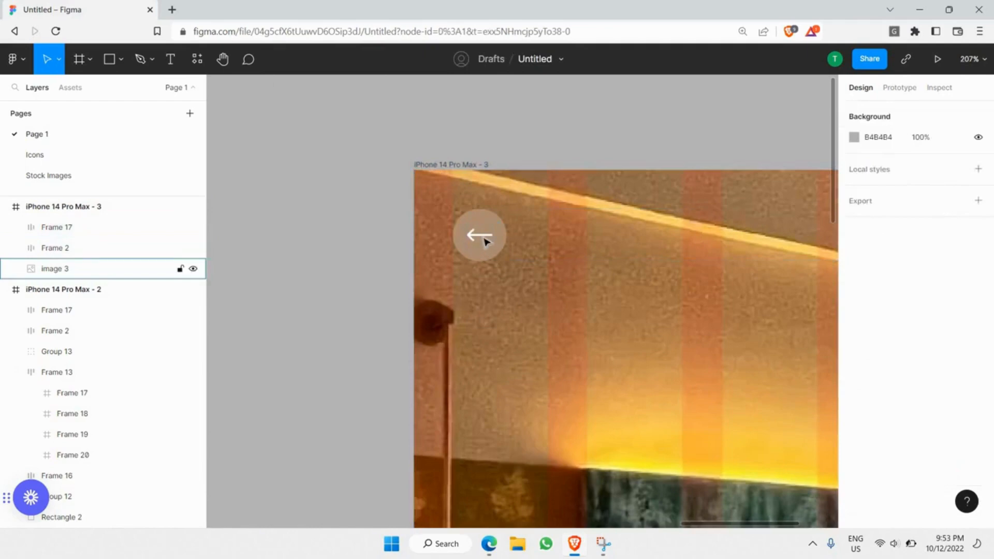
{"action": "scroll", "coordinate": [486, 242], "scroll_direction": "right", "scroll_amount": 10}
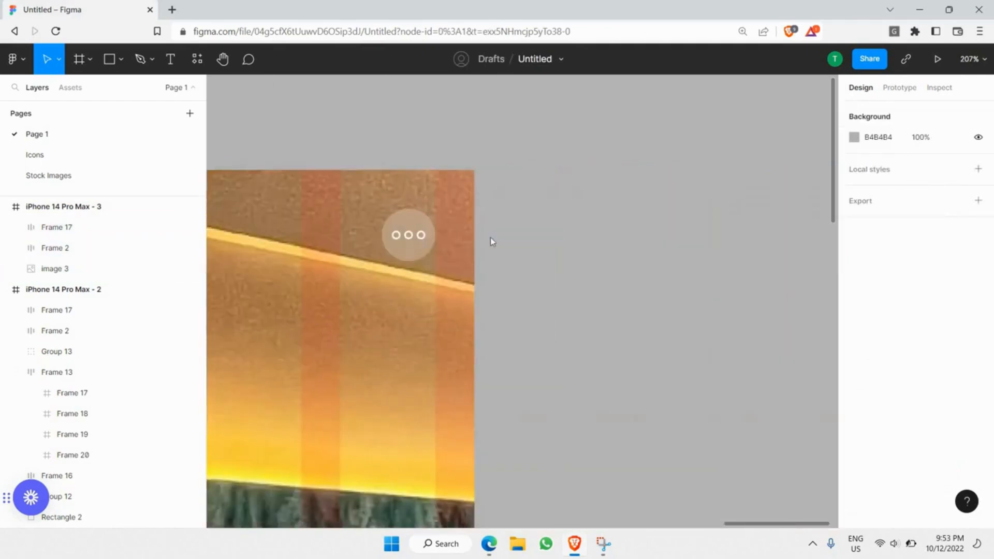
Select the whole mask group of the white rotating-cube icon on the Icons page.
{"action": "right_click", "coordinate": [489, 237]}
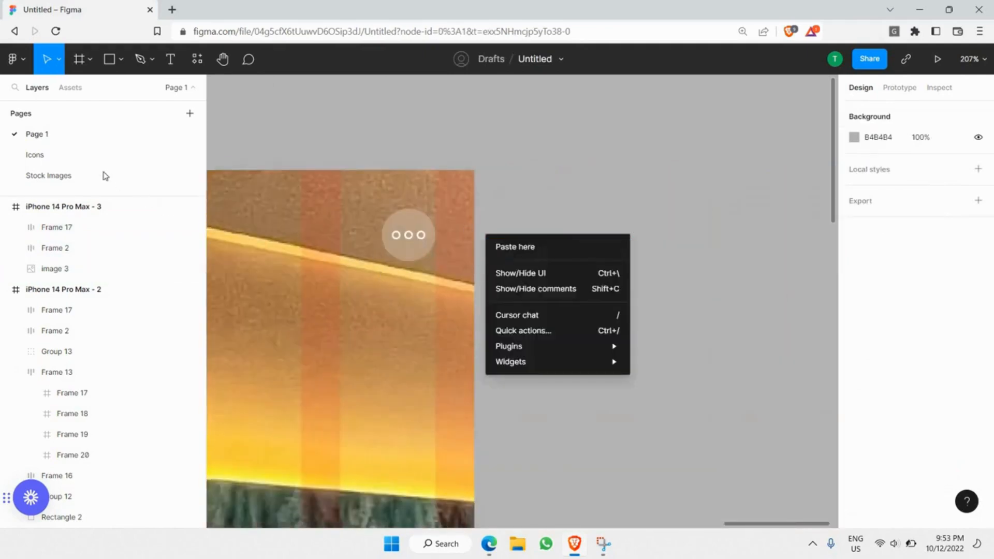
{"action": "left_click", "coordinate": [37, 158]}
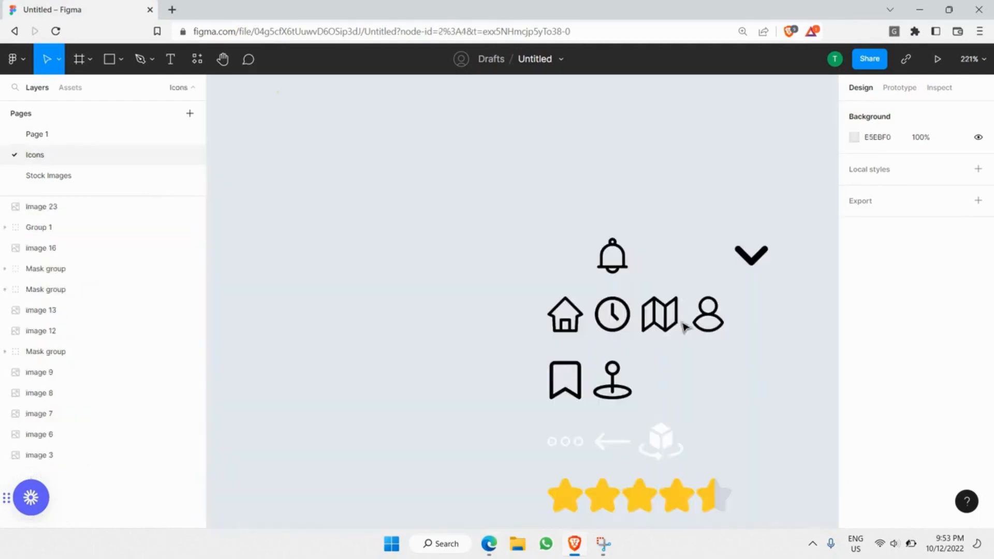
{"action": "scroll", "coordinate": [659, 327], "scroll_direction": "down", "scroll_amount": 1}
{"action": "scroll", "coordinate": [658, 328], "scroll_direction": "up", "scroll_amount": 1}
{"action": "scroll", "coordinate": [658, 329], "scroll_direction": "down", "scroll_amount": 2}
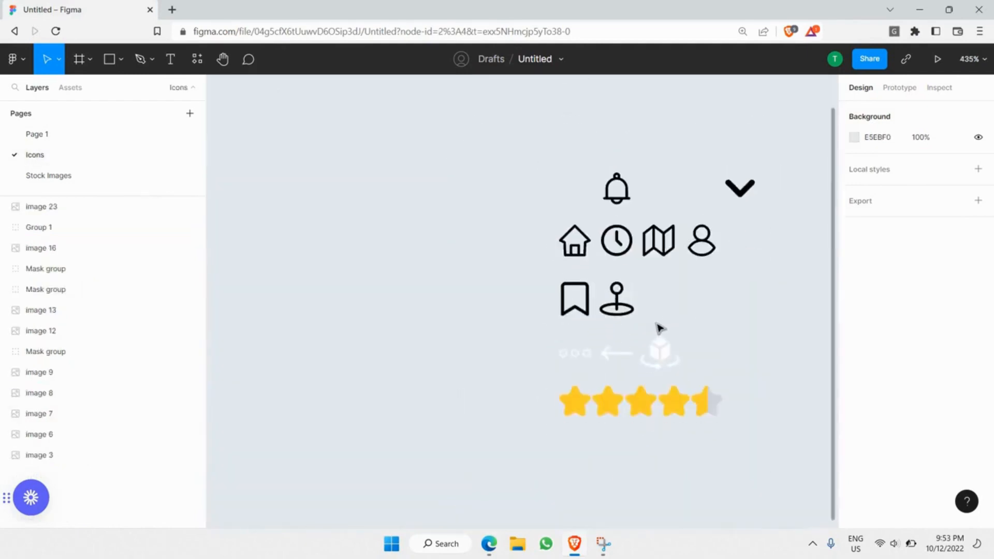
{"action": "scroll", "coordinate": [488, 357], "scroll_direction": "right", "scroll_amount": 4}
{"action": "scroll", "coordinate": [506, 329], "scroll_direction": "up", "scroll_amount": 4}
{"action": "double_click", "coordinate": [509, 329]}
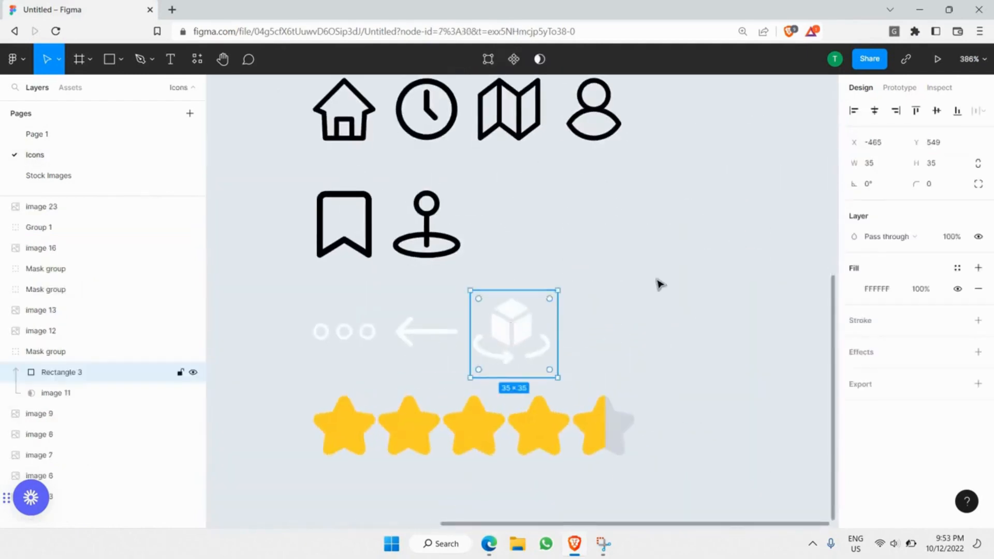
{"action": "left_click", "coordinate": [660, 284]}
{"action": "left_click", "coordinate": [517, 343]}
{"action": "right_click", "coordinate": [517, 340]}
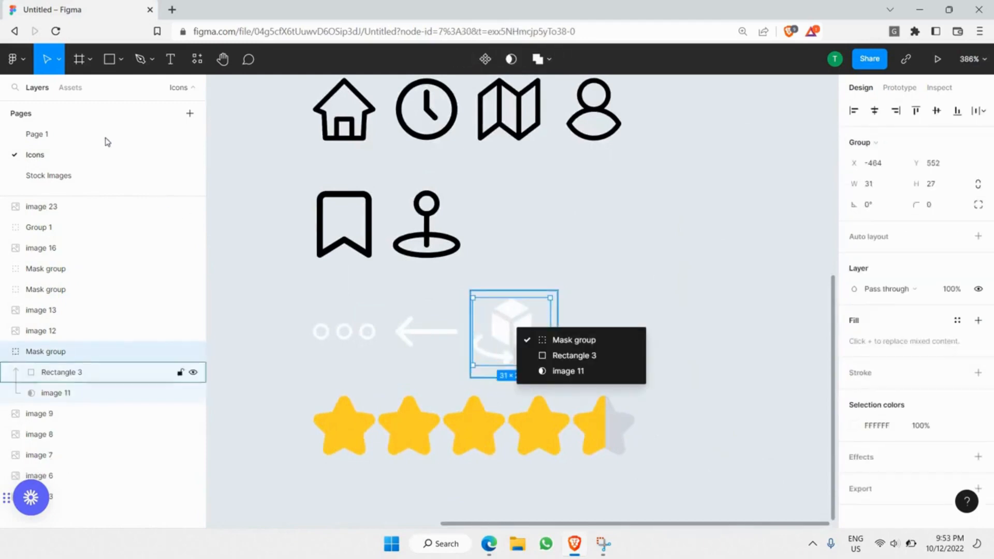
Replace the three-dot icon in Frame 17 of iPhone 14 Pro Max - 3 with the rotating-cube icon from the Icons page.
{"action": "key", "text": "ctrl+c"}
{"action": "left_click", "coordinate": [37, 134]}
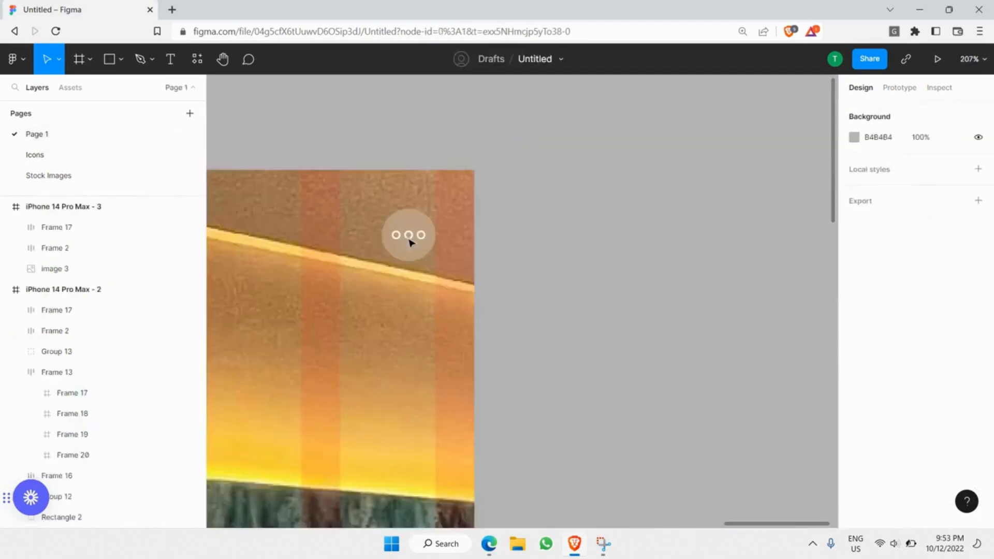
{"action": "key", "text": "ctrl+v"}
{"action": "left_click", "coordinate": [395, 241]}
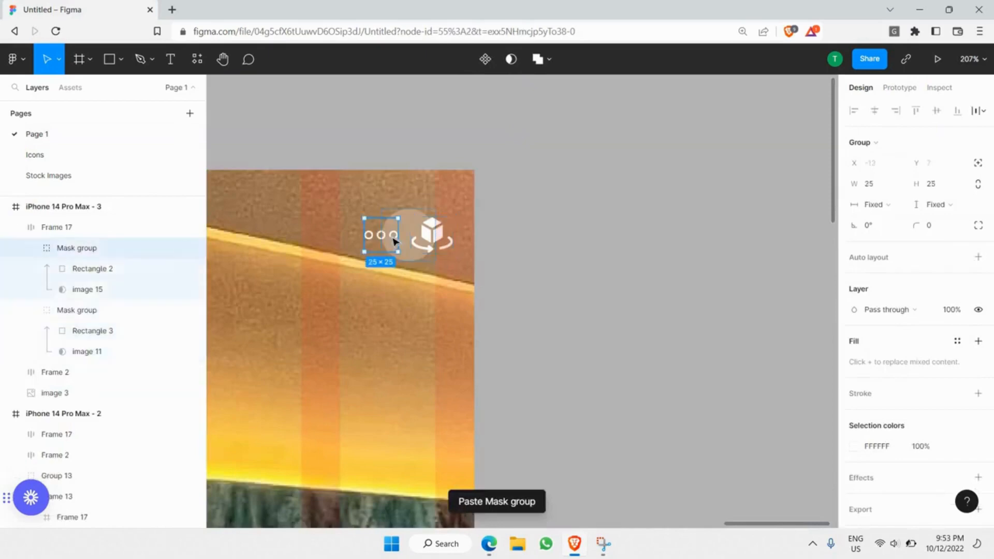
{"action": "key", "text": "Delete"}
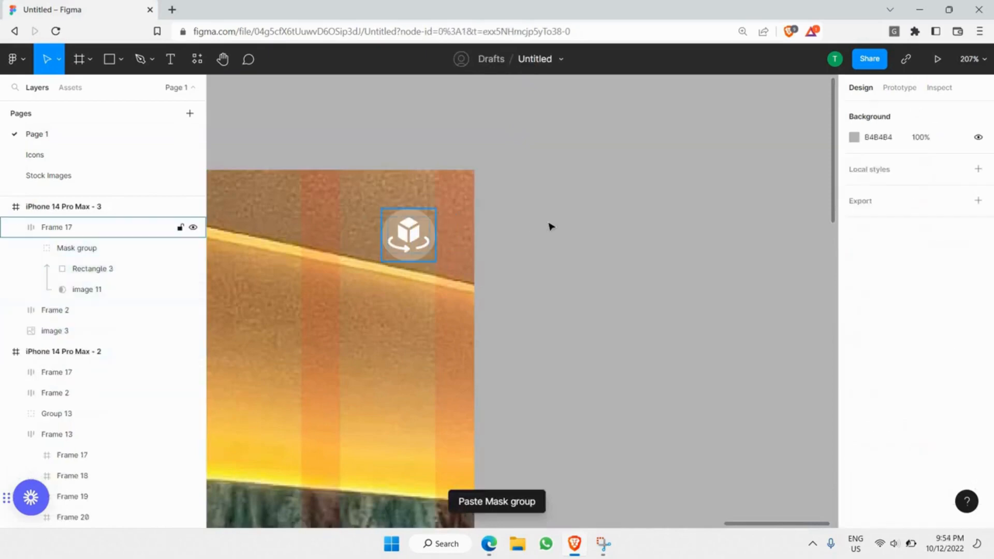
Scale the rotating-cube mask group down so it fits inside its round translucent button.
{"action": "left_click", "coordinate": [413, 234]}
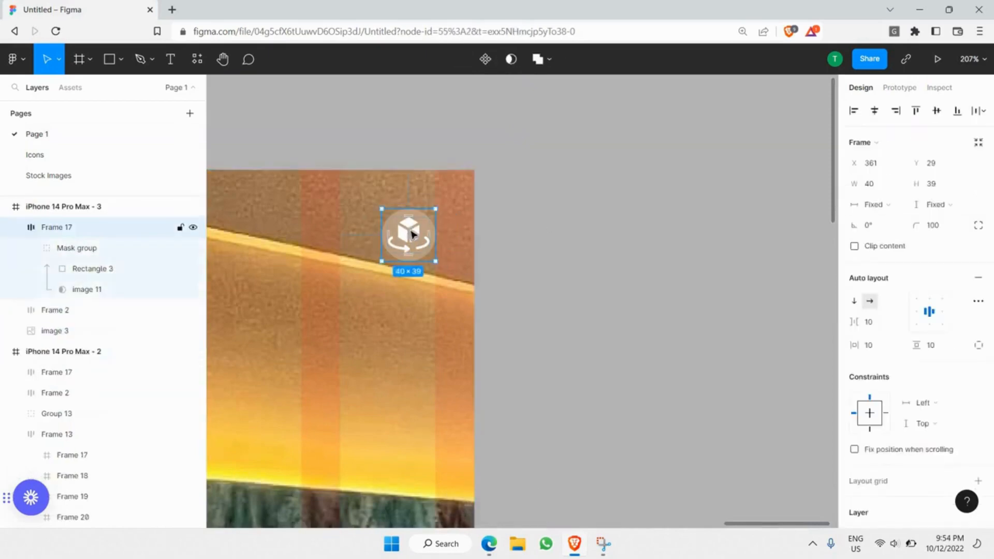
{"action": "double_click", "coordinate": [413, 235]}
{"action": "left_click_drag", "start_coordinate": [417, 225], "coordinate": [412, 230]}
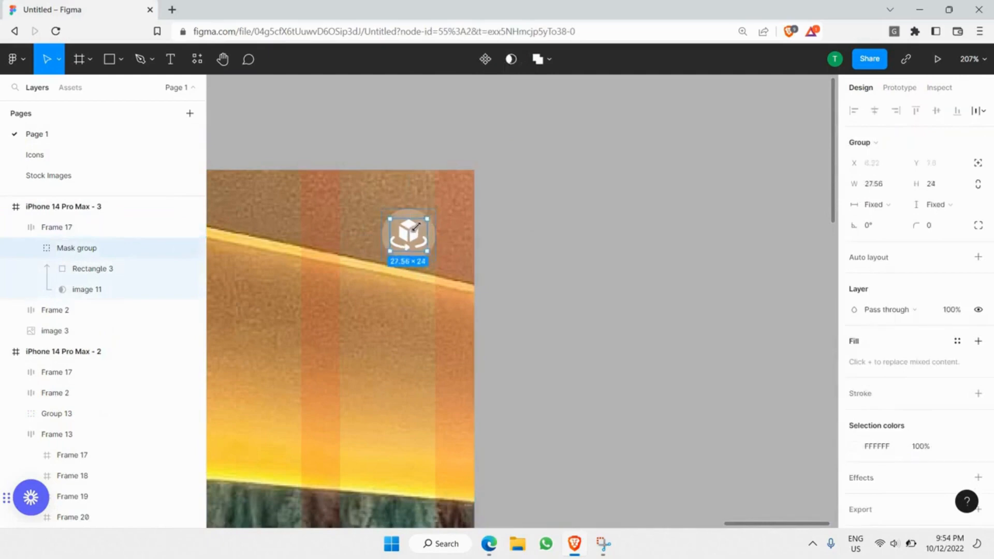
{"action": "left_click", "coordinate": [563, 237]}
Add a text box about 230 × 48 reading "Scanning..." between the back and cube buttons of iPhone 14 Pro Max - 3.
{"action": "scroll", "coordinate": [558, 234], "scroll_direction": "up", "scroll_amount": 3}
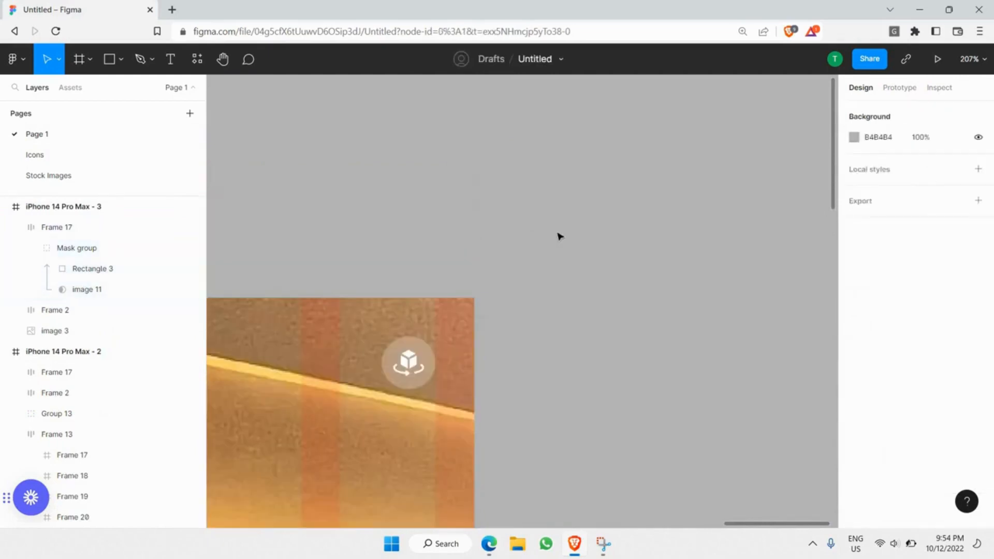
{"action": "scroll", "coordinate": [558, 235], "scroll_direction": "down", "scroll_amount": 5}
{"action": "scroll", "coordinate": [558, 238], "scroll_direction": "right", "scroll_amount": 4}
{"action": "scroll", "coordinate": [558, 243], "scroll_direction": "down", "scroll_amount": 5}
{"action": "scroll", "coordinate": [559, 242], "scroll_direction": "left", "scroll_amount": 4}
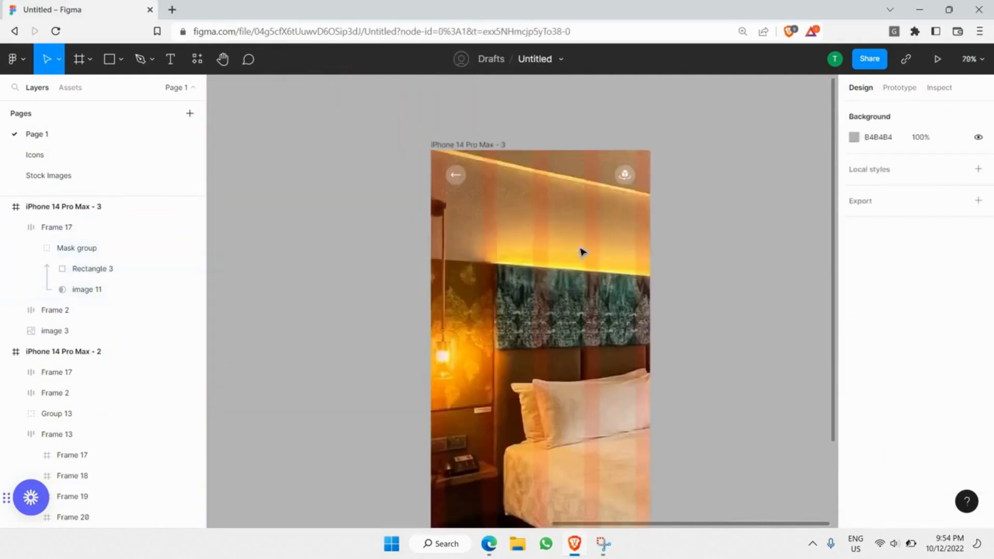
{"action": "scroll", "coordinate": [581, 252], "scroll_direction": "down", "scroll_amount": 2}
{"action": "scroll", "coordinate": [578, 263], "scroll_direction": "down", "scroll_amount": 1}
{"action": "scroll", "coordinate": [590, 263], "scroll_direction": "right", "scroll_amount": 1}
{"action": "scroll", "coordinate": [596, 258], "scroll_direction": "right", "scroll_amount": 1}
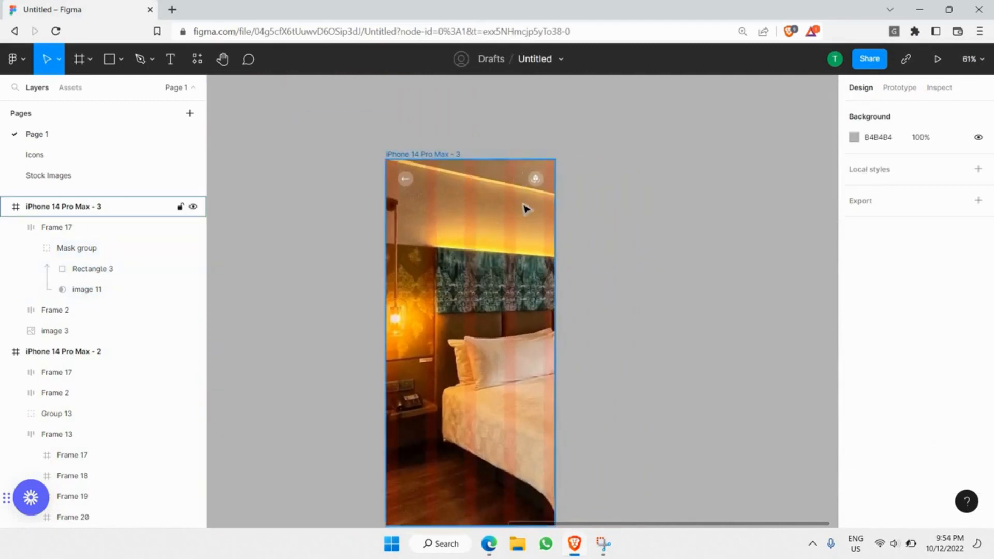
{"action": "key", "text": "t"}
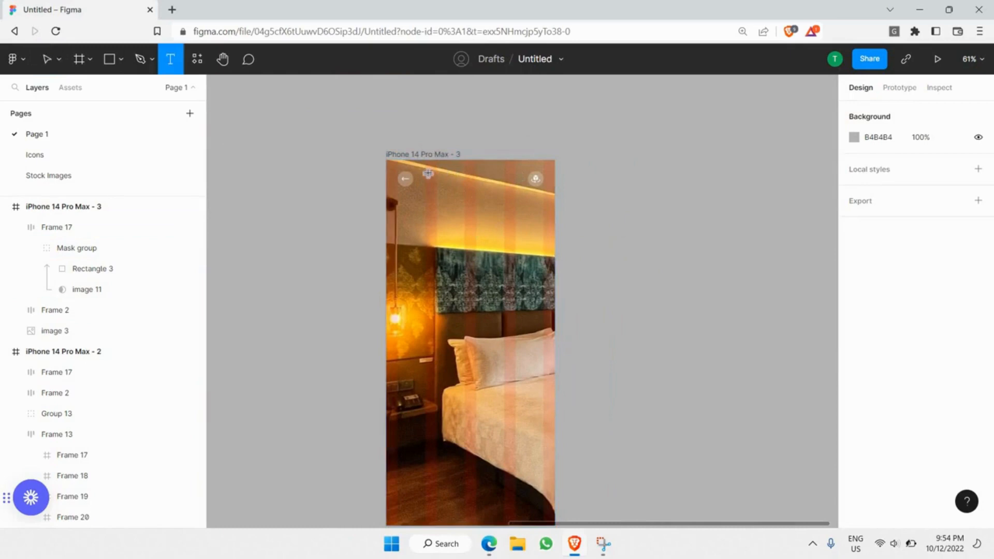
{"action": "left_click_drag", "start_coordinate": [425, 173], "coordinate": [516, 193]}
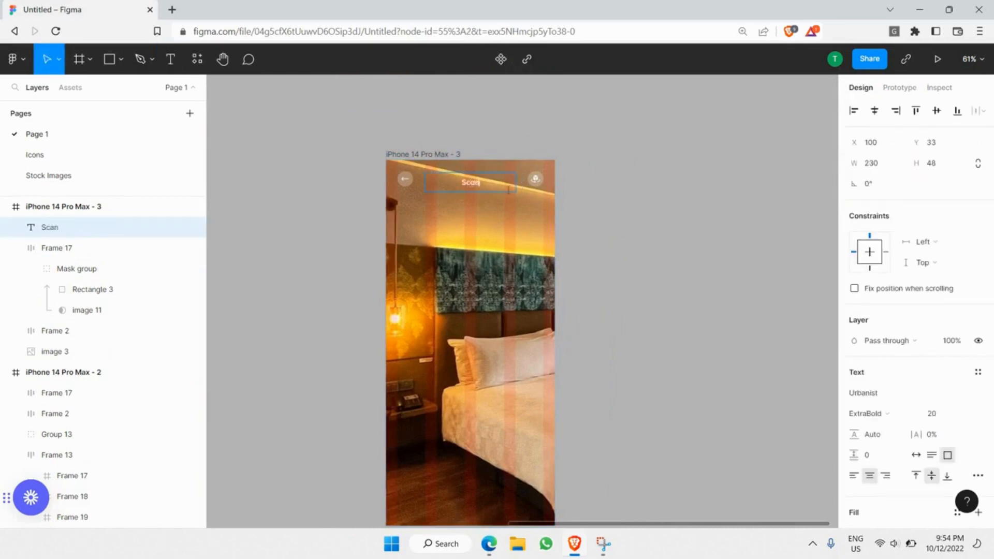
{"action": "type", "text": "Scannign"}
{"action": "key", "text": "BackSpace"}
{"action": "key", "text": "BackSpace"}
{"action": "type", "text": "ng..."}
{"action": "left_click", "coordinate": [497, 207]}
Combine the back button, the "Scanning..." text and the cube button into one auto layout frame.
{"action": "left_click", "coordinate": [467, 184]}
{"action": "left_click", "coordinate": [535, 179]}
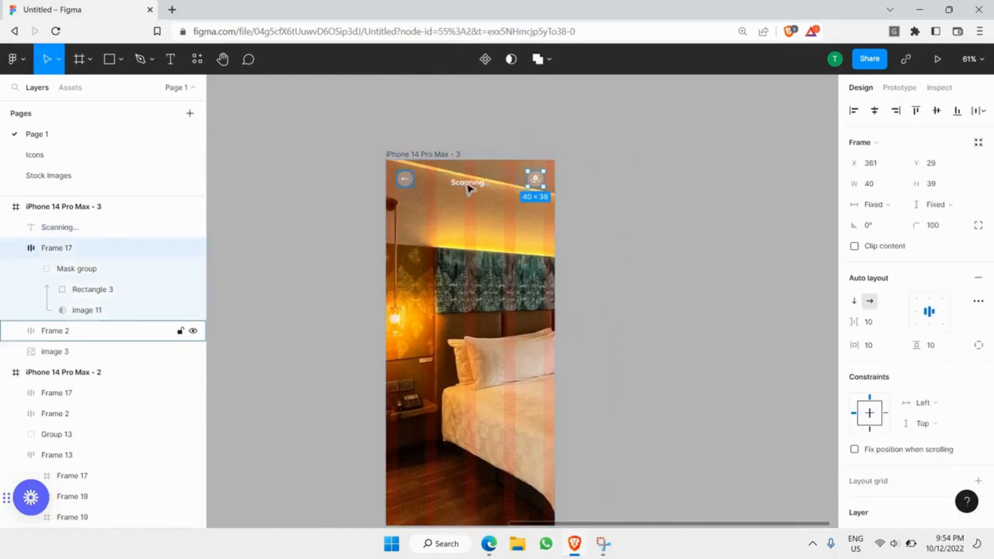
{"action": "left_click", "coordinate": [405, 180]}
{"action": "left_click", "coordinate": [517, 186], "text": "shift"}
{"action": "left_click", "coordinate": [535, 180], "text": "shift"}
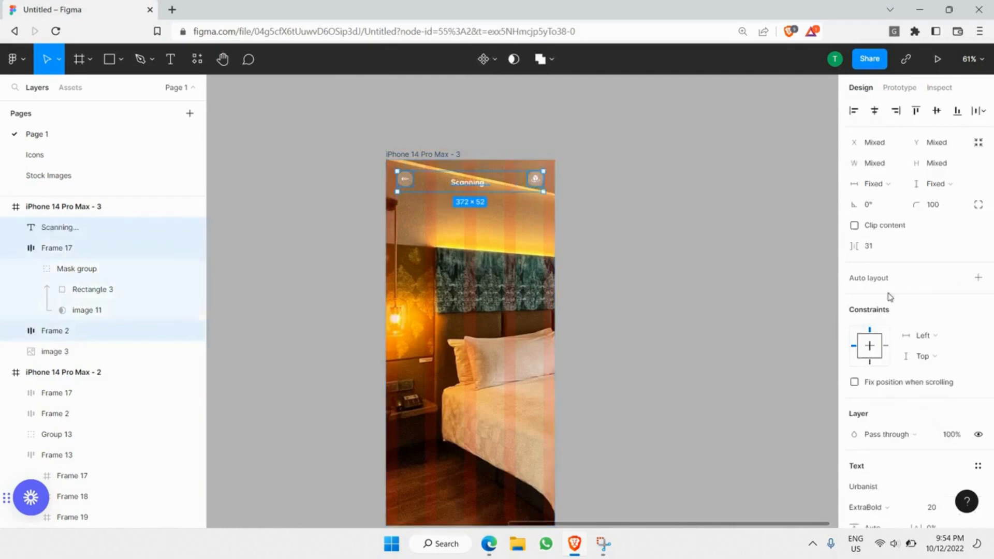
{"action": "left_click", "coordinate": [978, 280]}
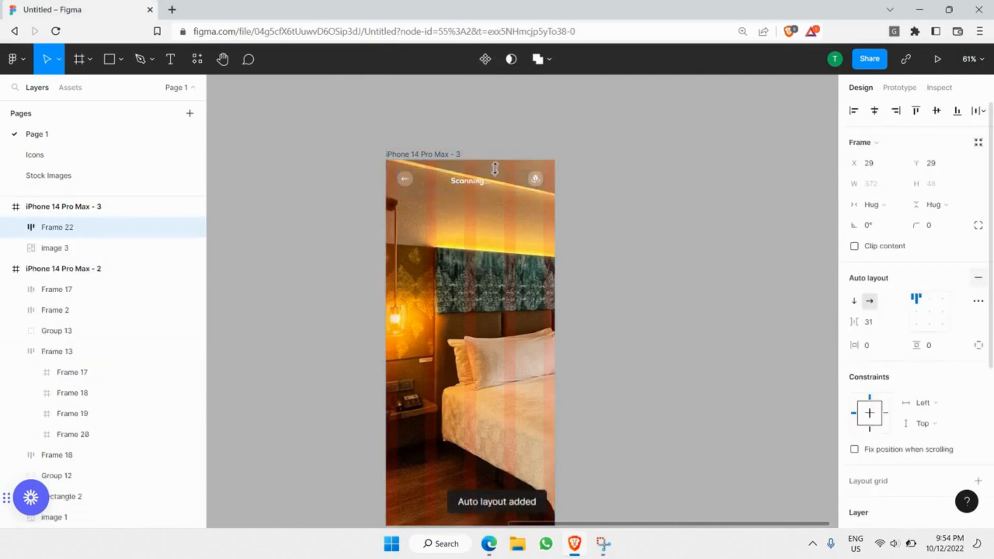
Move the header auto layout frame down to Y 41.
{"action": "key", "text": "Down"}
{"action": "key", "text": "Down"}
{"action": "key", "text": "Down"}
{"action": "key", "text": "Down"}
{"action": "key", "text": "Down"}
{"action": "key", "text": "Down"}
{"action": "key", "text": "Down"}
{"action": "key", "text": "Down"}
{"action": "key", "text": "Down"}
{"action": "key", "text": "Down"}
{"action": "key", "text": "Down"}
{"action": "key", "text": "Down"}
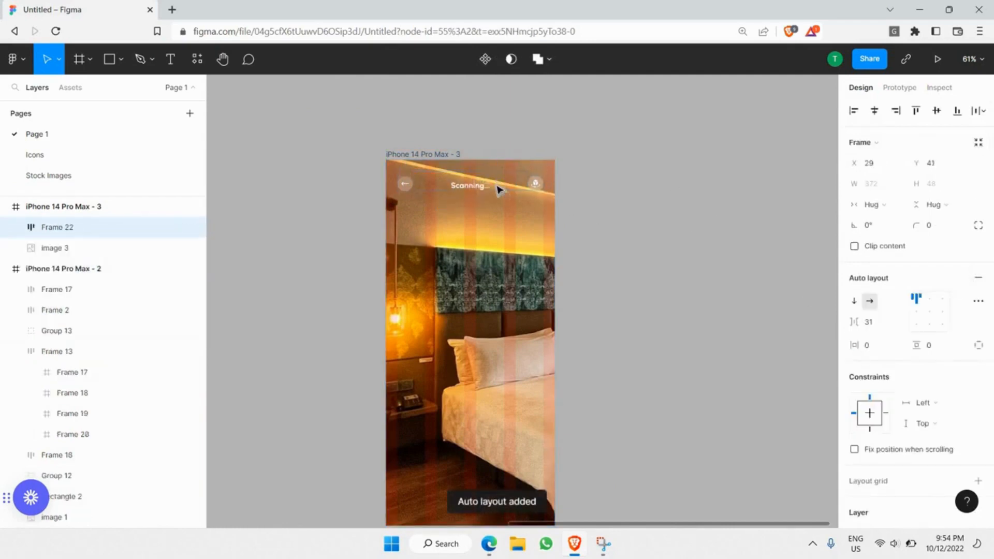
{"action": "left_click", "coordinate": [558, 222]}
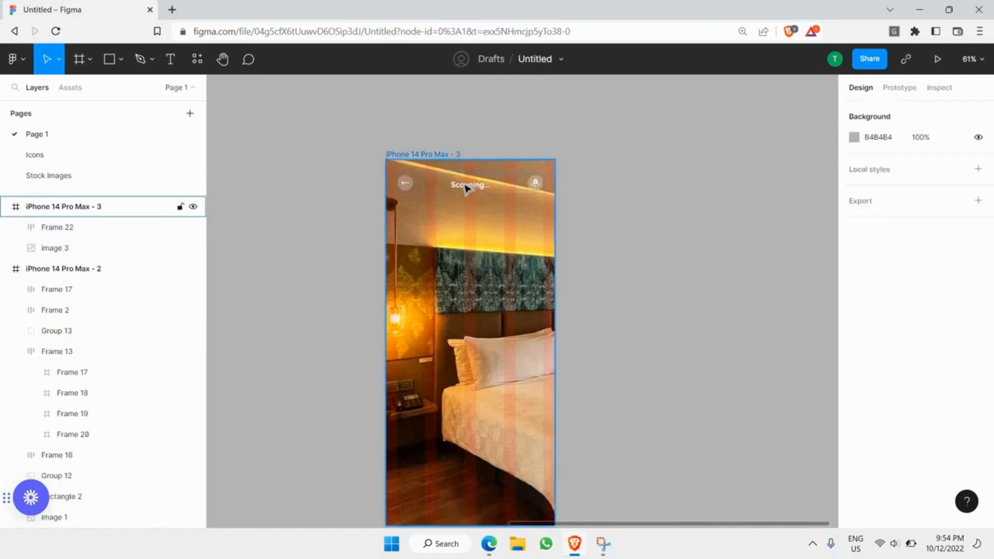
Draw a rectangle about 372 × 102 at about X 29, Y 776 near the bottom of the room photo.
{"action": "scroll", "coordinate": [465, 183], "scroll_direction": "up", "scroll_amount": 5}
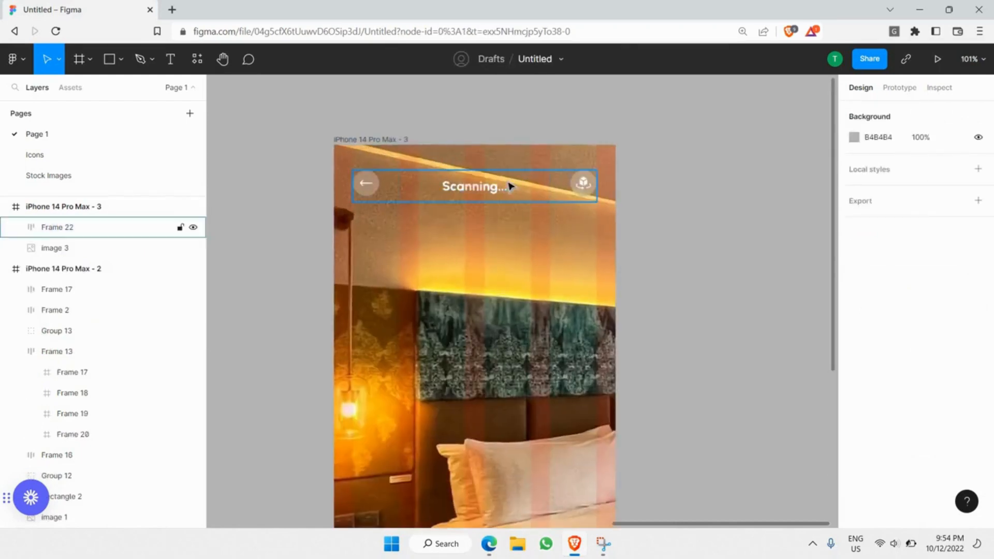
{"action": "scroll", "coordinate": [389, 390], "scroll_direction": "down", "scroll_amount": 7}
{"action": "scroll", "coordinate": [449, 281], "scroll_direction": "up", "scroll_amount": 1}
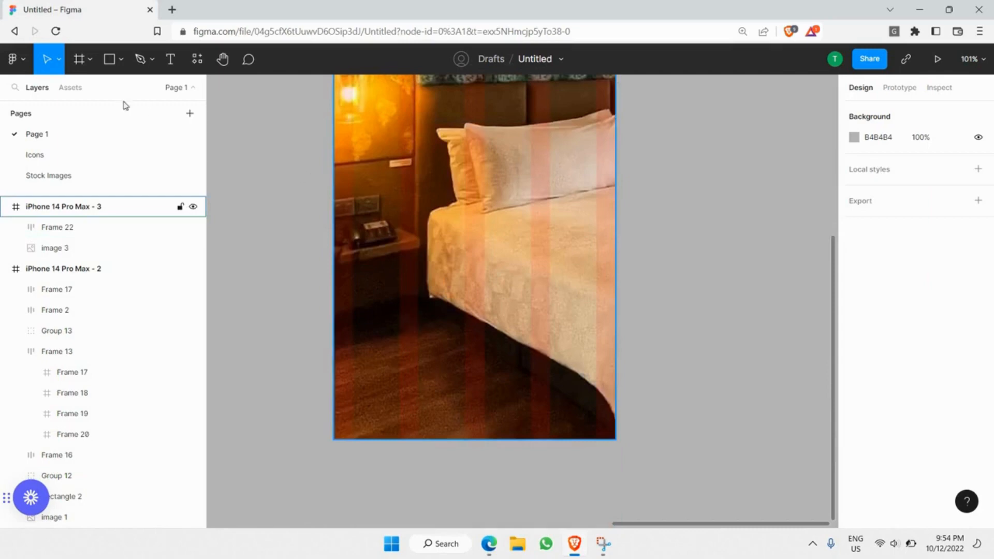
{"action": "left_click", "coordinate": [107, 60]}
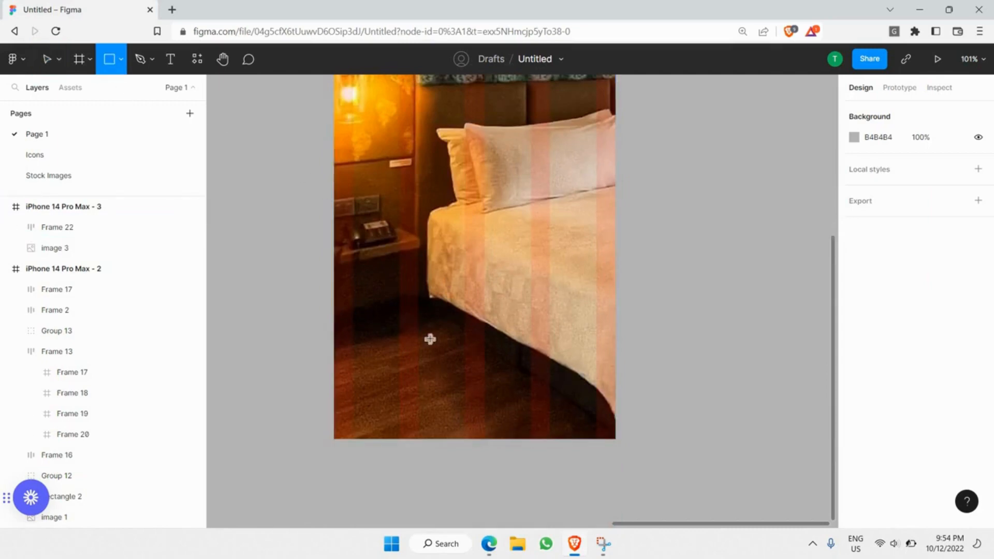
{"action": "mouse_move", "coordinate": [353, 338]}
{"action": "left_mouse_down"}
{"action": "mouse_move", "coordinate": [485, 389]}
{"action": "mouse_move", "coordinate": [597, 407]}
{"action": "left_mouse_up"}
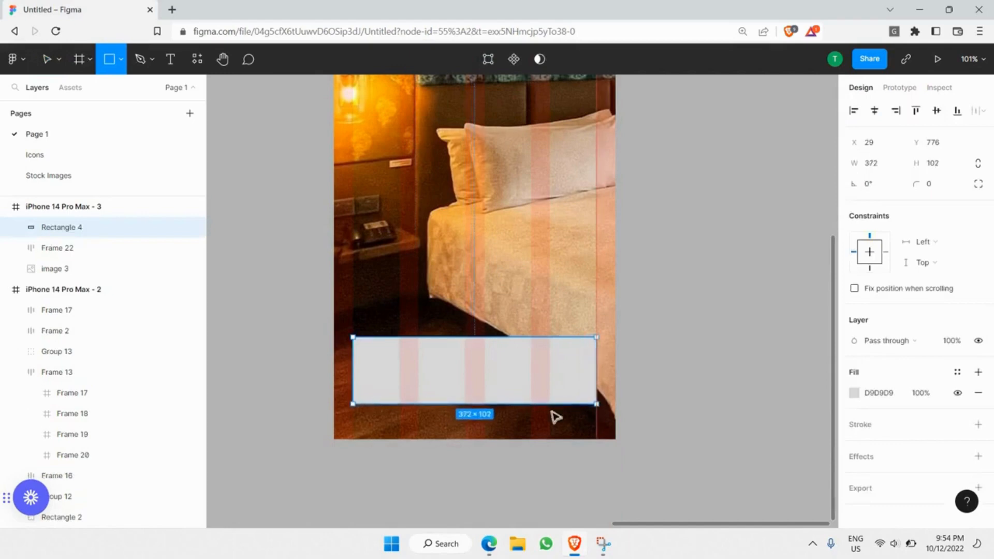
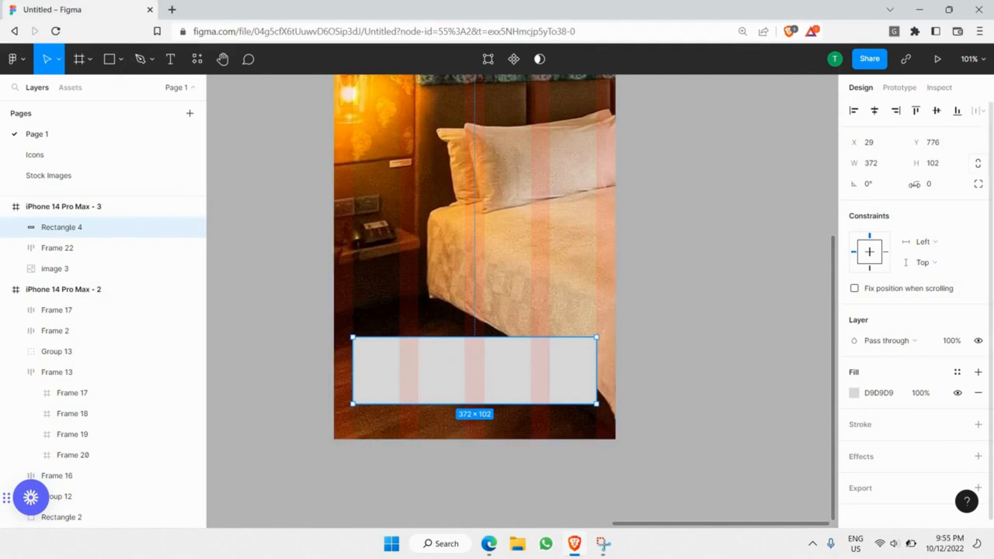
Set the new rectangle's corner radius to 5.
{"action": "left_click", "coordinate": [940, 187]}
{"action": "type", "text": "5"}
{"action": "key", "text": "Return"}
{"action": "left_click", "coordinate": [624, 466]}
{"action": "left_click", "coordinate": [566, 384]}
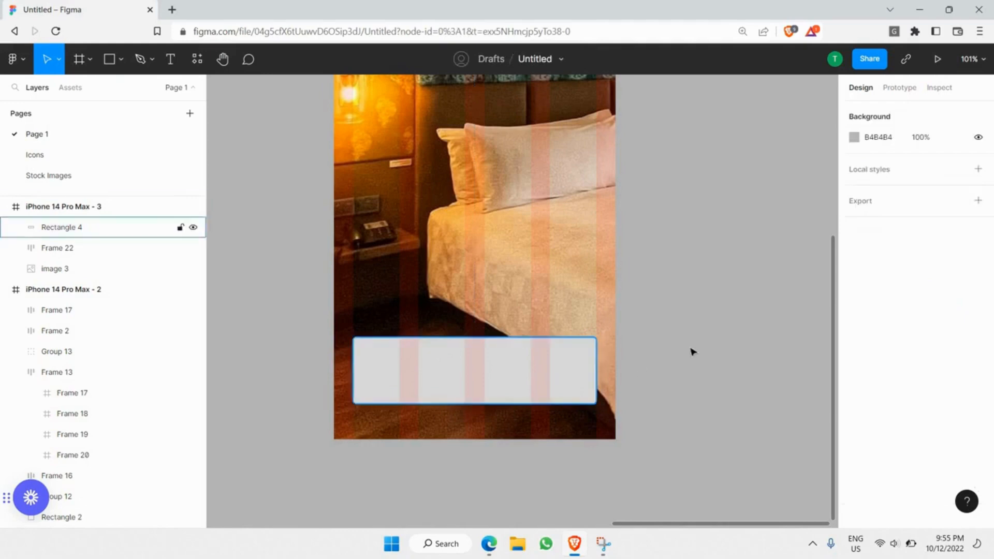
{"action": "left_click", "coordinate": [713, 366]}
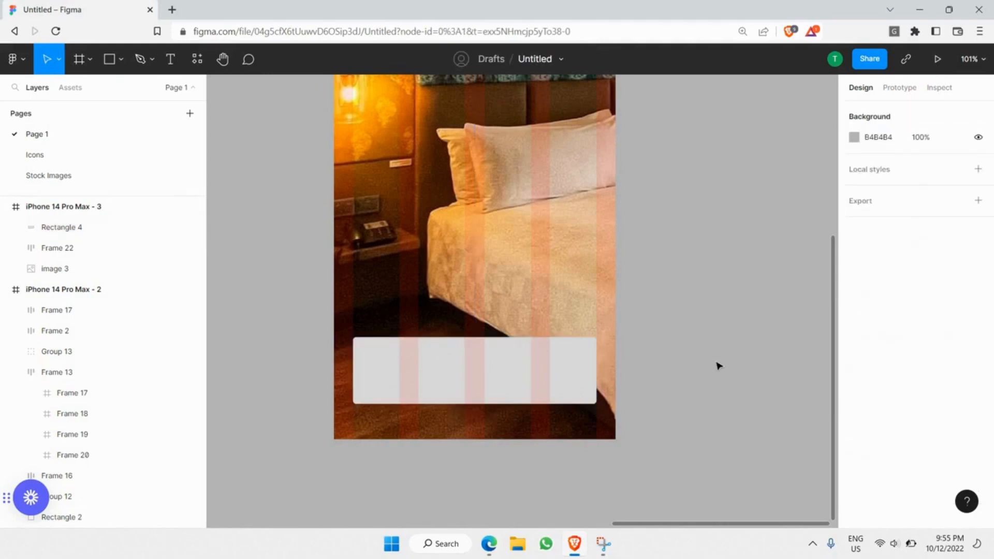
Set the corner radius of the rectangle over the room photo to 15.
{"action": "left_click", "coordinate": [567, 384]}
{"action": "left_click", "coordinate": [940, 186]}
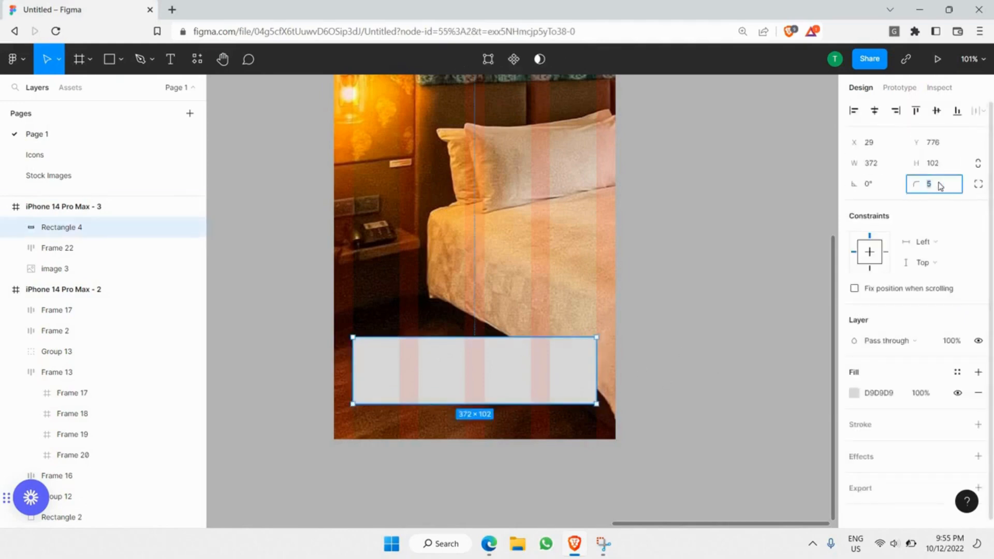
{"action": "left_click", "coordinate": [756, 380]}
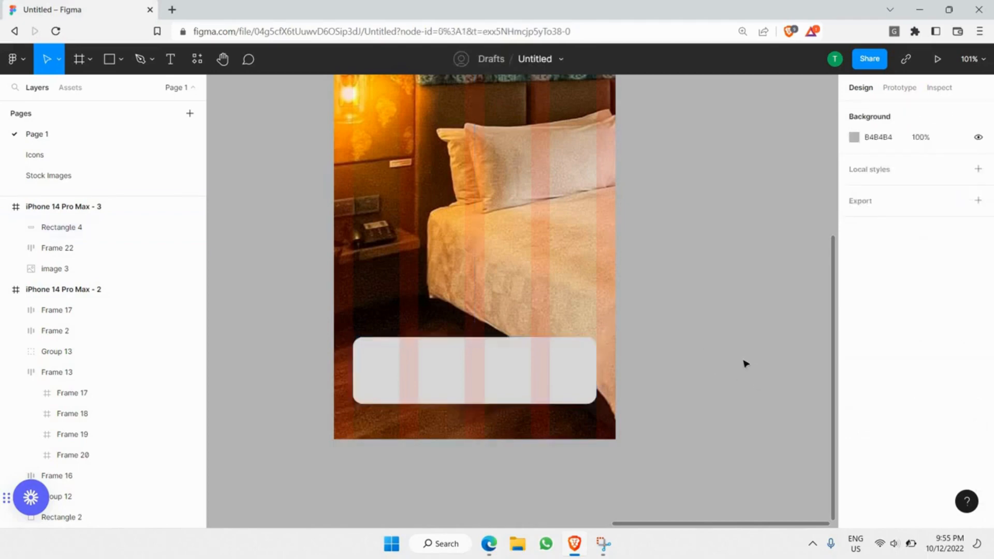
{"action": "left_click", "coordinate": [854, 137]}
Fill the rounded rectangle with white FFFFFF at 25% opacity.
{"action": "left_click", "coordinate": [570, 373]}
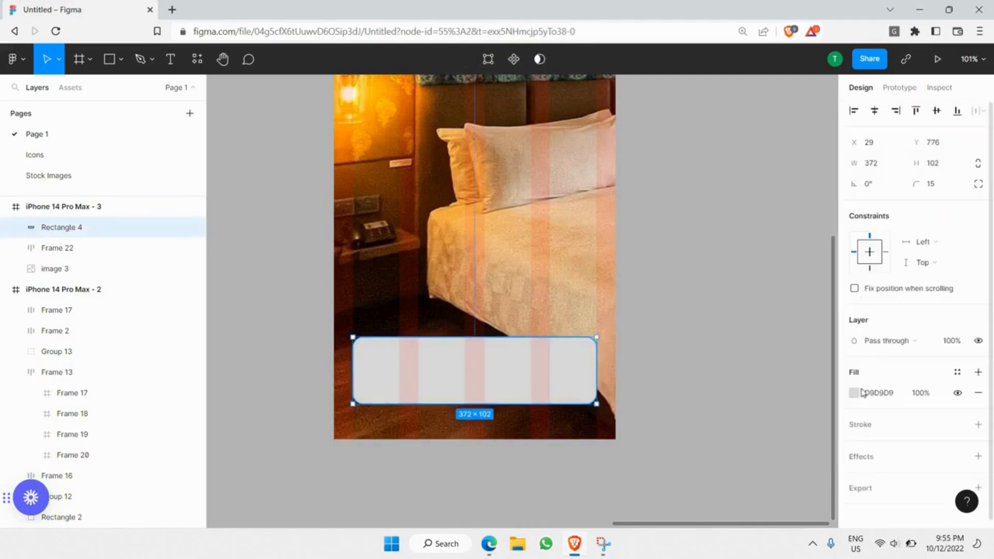
{"action": "left_click", "coordinate": [854, 392]}
{"action": "left_click", "coordinate": [756, 409]}
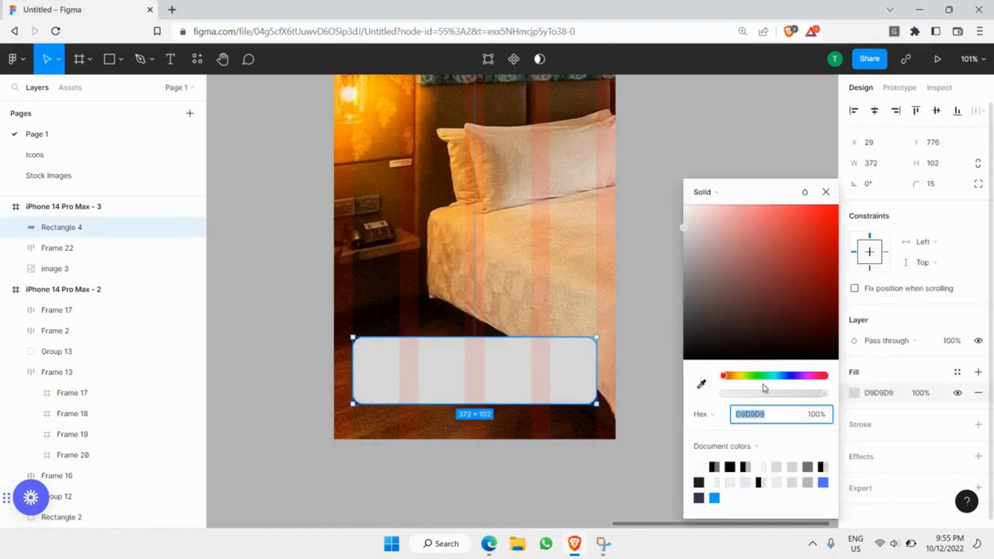
{"action": "type", "text": "ffffff"}
{"action": "key", "text": "Return"}
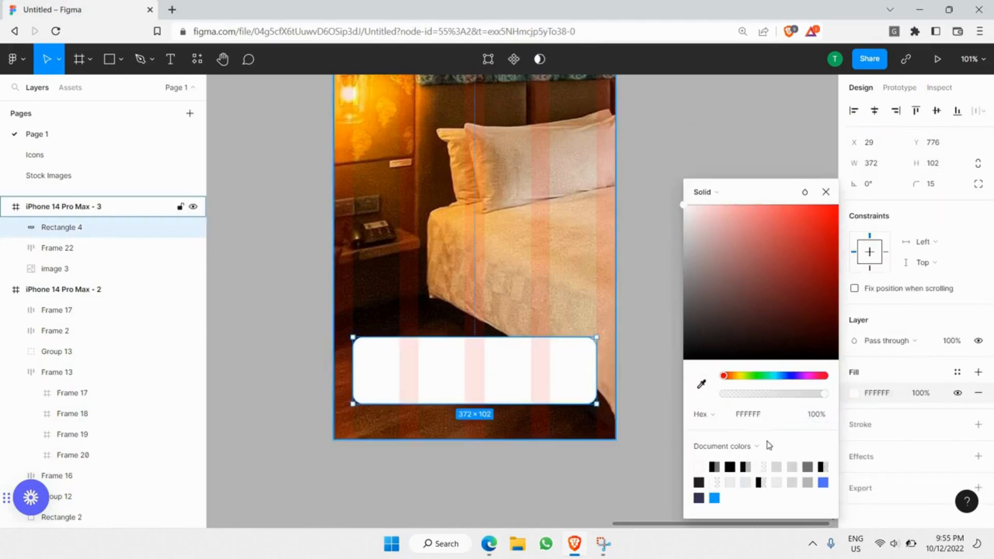
{"action": "left_click", "coordinate": [813, 416]}
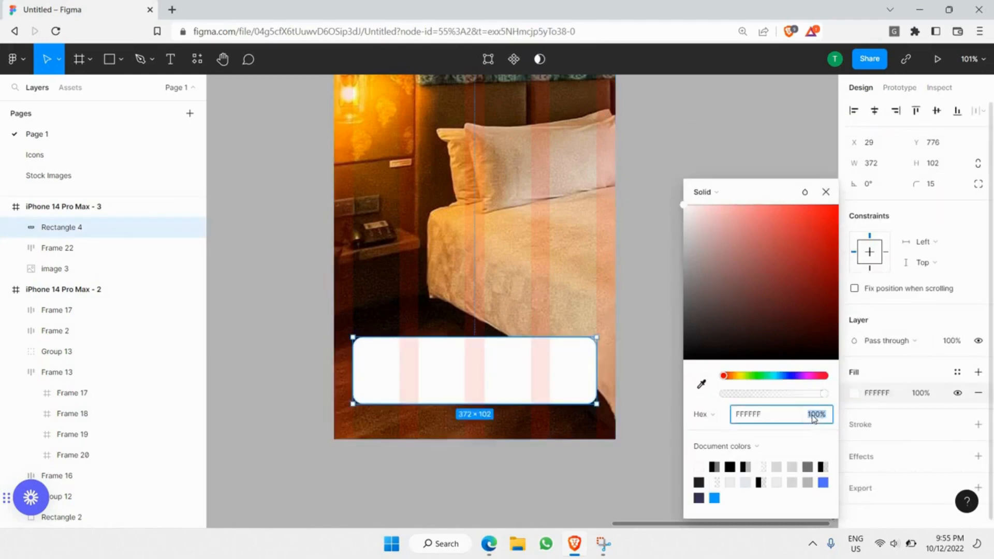
{"action": "key", "text": "Return"}
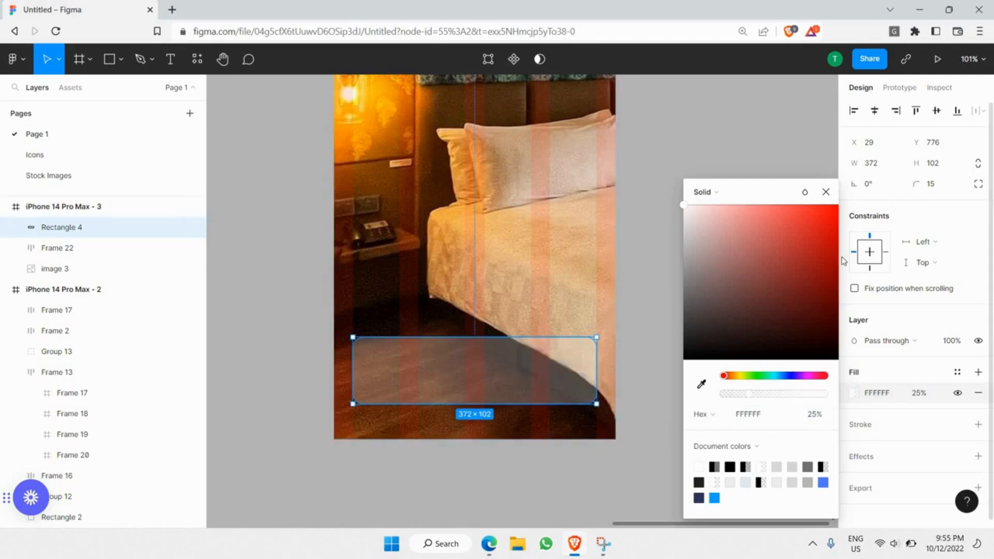
{"action": "left_click", "coordinate": [925, 424]}
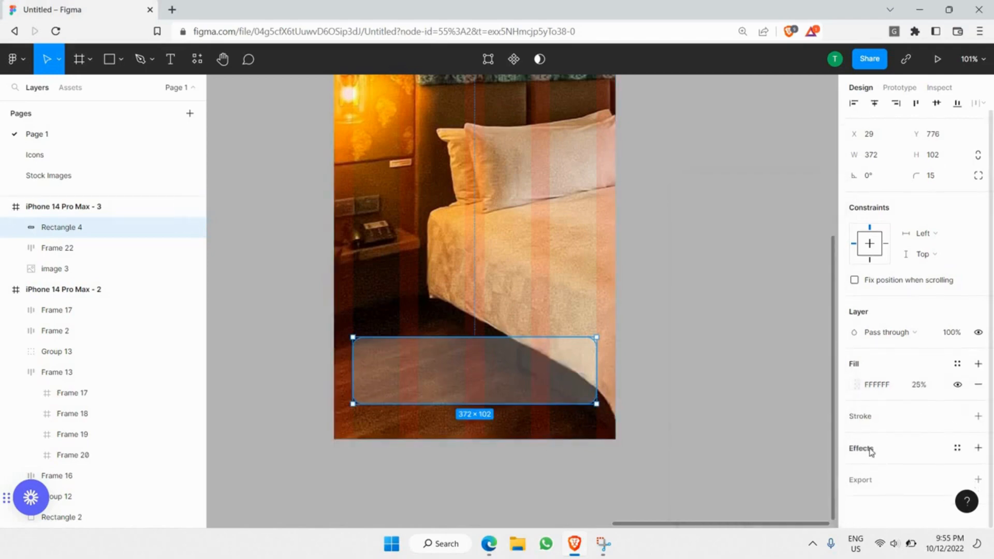
Add a Background blur effect to the translucent rectangle and open its blur setting.
{"action": "left_click", "coordinate": [870, 450]}
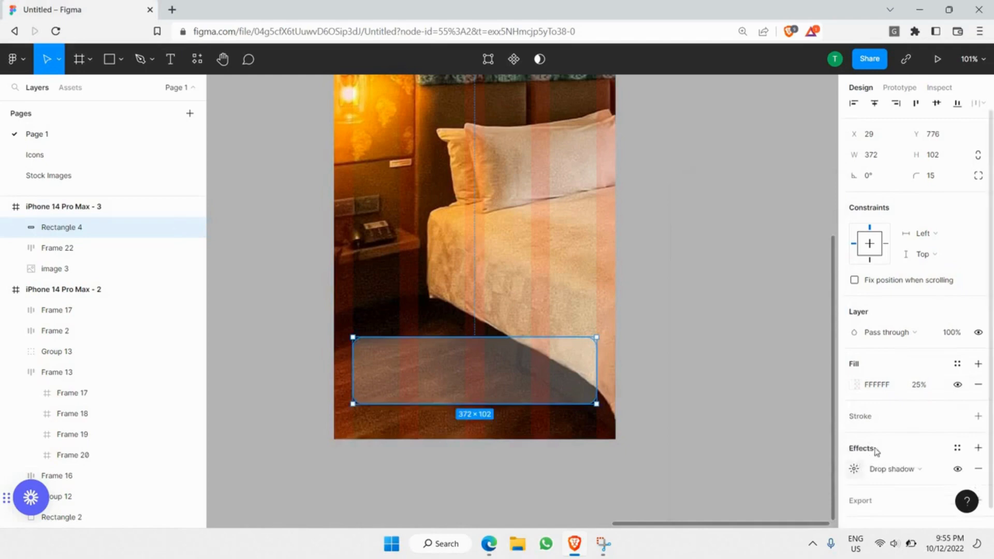
{"action": "scroll", "coordinate": [958, 450], "scroll_direction": "down", "scroll_amount": 1}
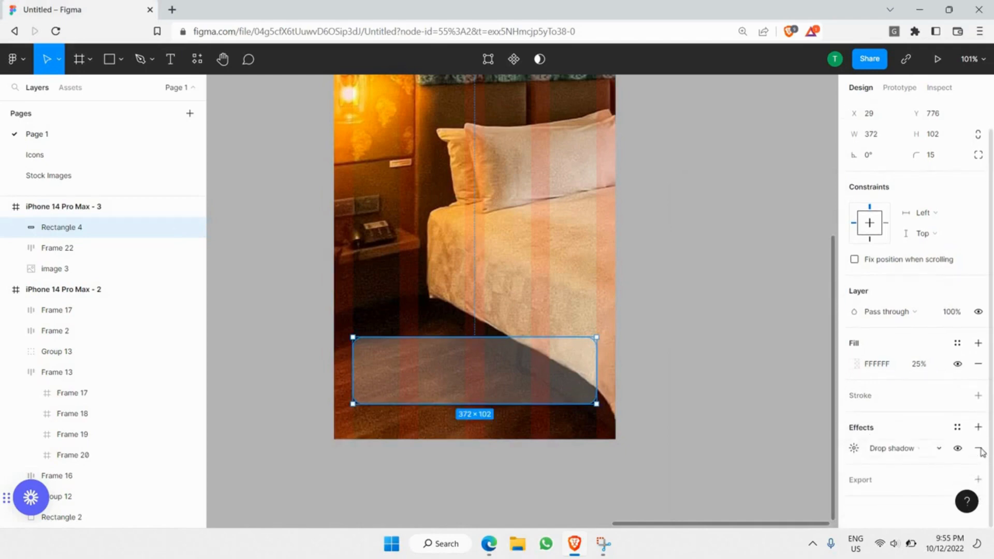
{"action": "left_click", "coordinate": [901, 449]}
{"action": "left_click", "coordinate": [906, 482]}
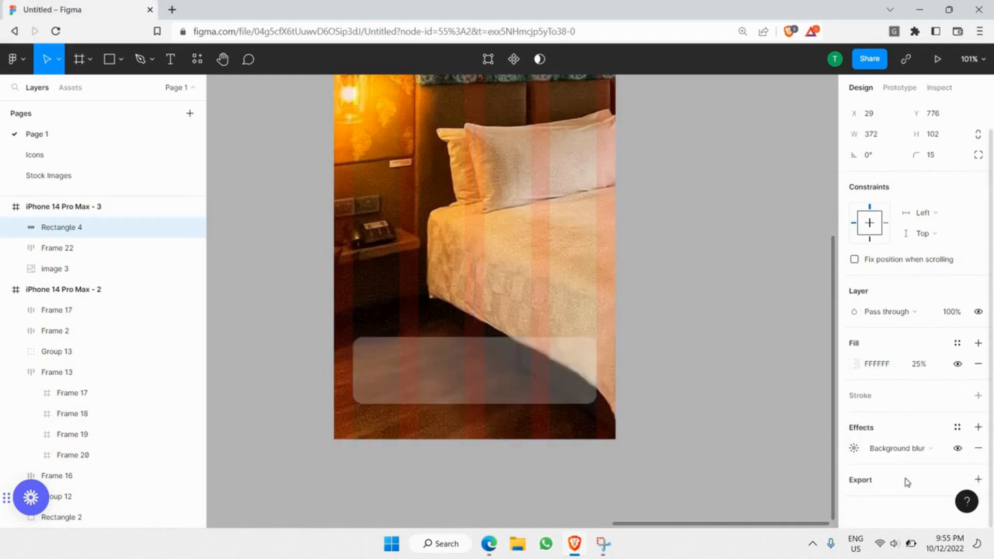
{"action": "left_click", "coordinate": [856, 449]}
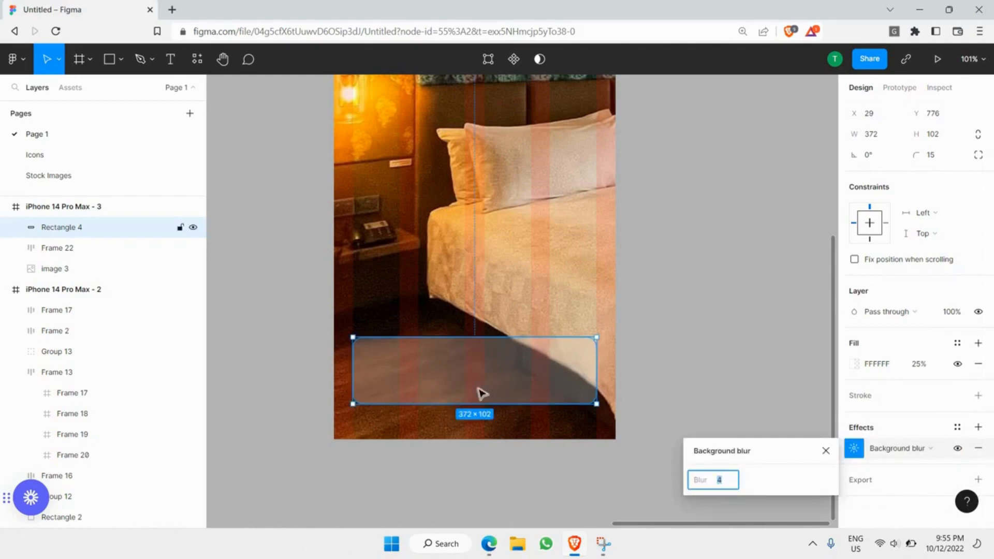
{"action": "left_click", "coordinate": [637, 386]}
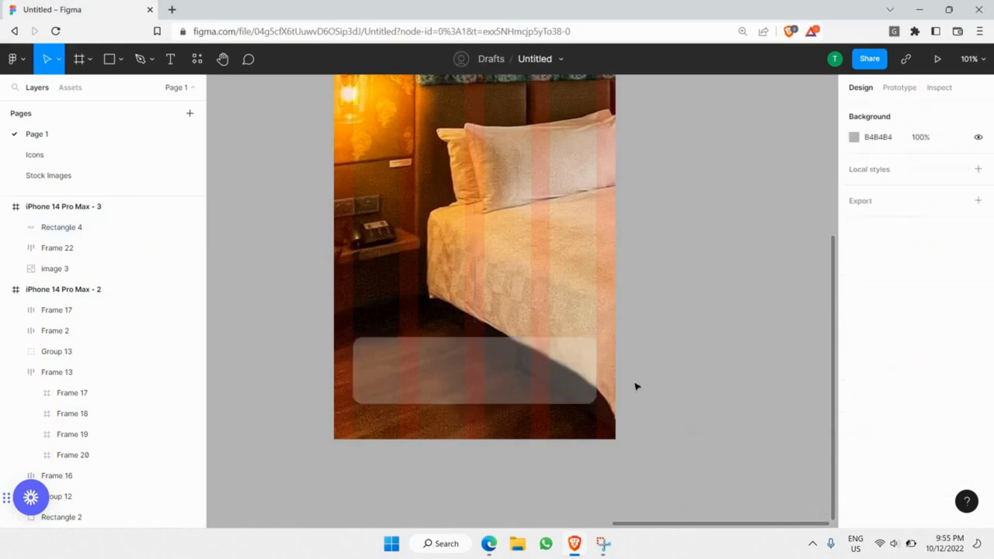
Add a 1 px inside stroke in white FFFFFF to the translucent rounded rectangle over the room photo.
{"action": "left_click", "coordinate": [578, 375]}
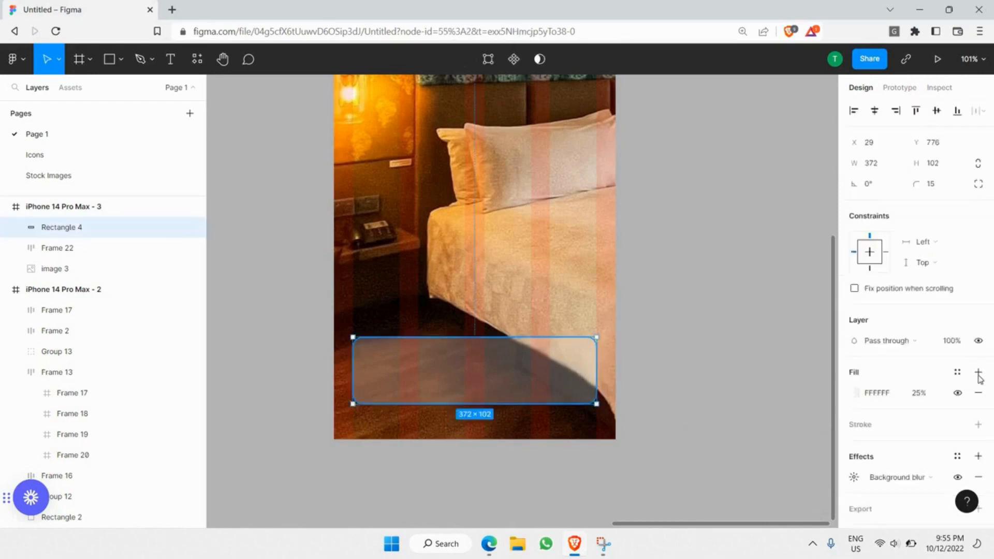
{"action": "left_click", "coordinate": [978, 424]}
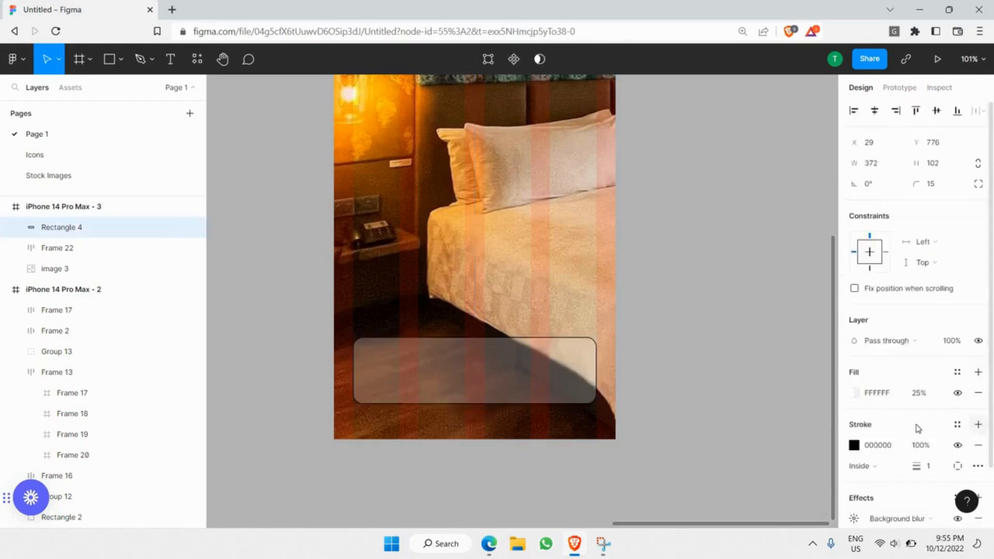
{"action": "left_click", "coordinate": [855, 445]}
{"action": "type", "text": "FFFFFF"}
{"action": "key", "text": "Return"}
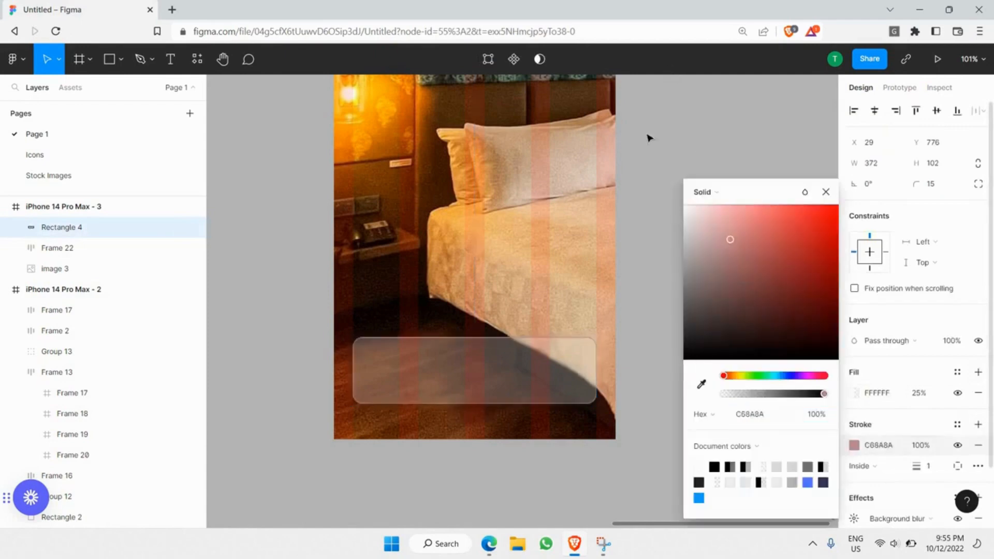
{"action": "left_click", "coordinate": [648, 328]}
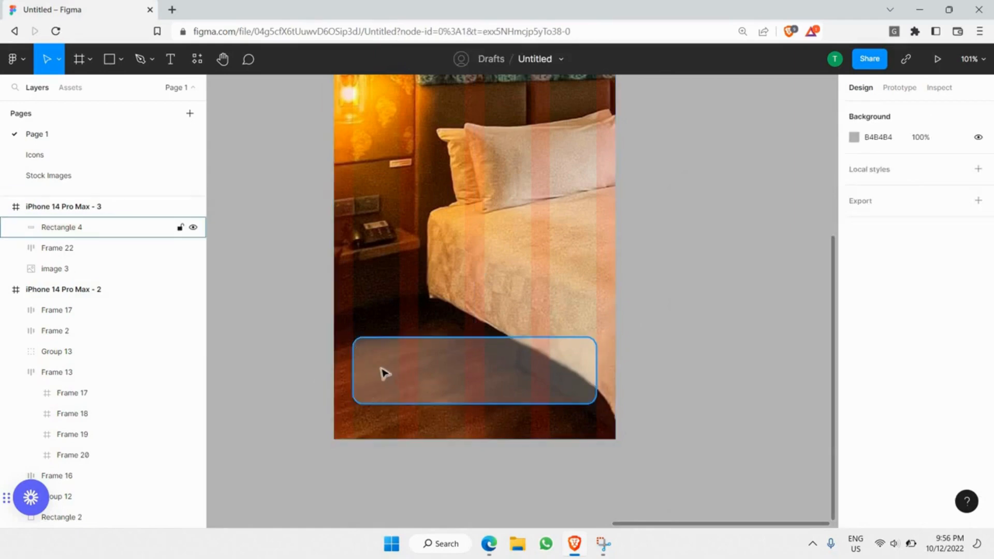
Copy the first Shangrilla Hotel row from the Hotels Nearby list on the first phone screen.
{"action": "scroll", "coordinate": [480, 254], "scroll_direction": "down", "scroll_amount": 5}
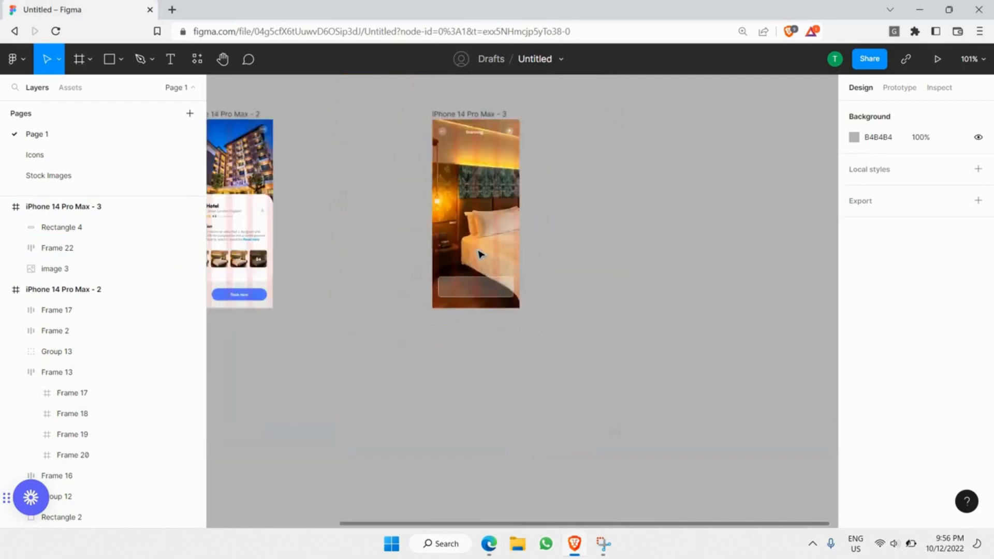
{"action": "scroll", "coordinate": [480, 253], "scroll_direction": "left", "scroll_amount": 4}
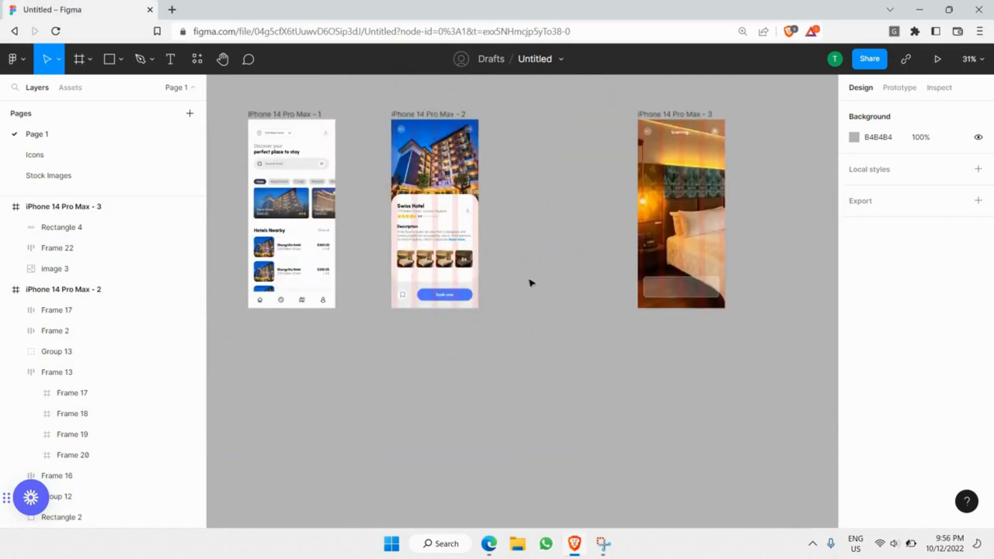
{"action": "scroll", "coordinate": [531, 283], "scroll_direction": "up", "scroll_amount": 5}
{"action": "scroll", "coordinate": [548, 291], "scroll_direction": "left", "scroll_amount": 5}
{"action": "scroll", "coordinate": [544, 296], "scroll_direction": "up", "scroll_amount": 2}
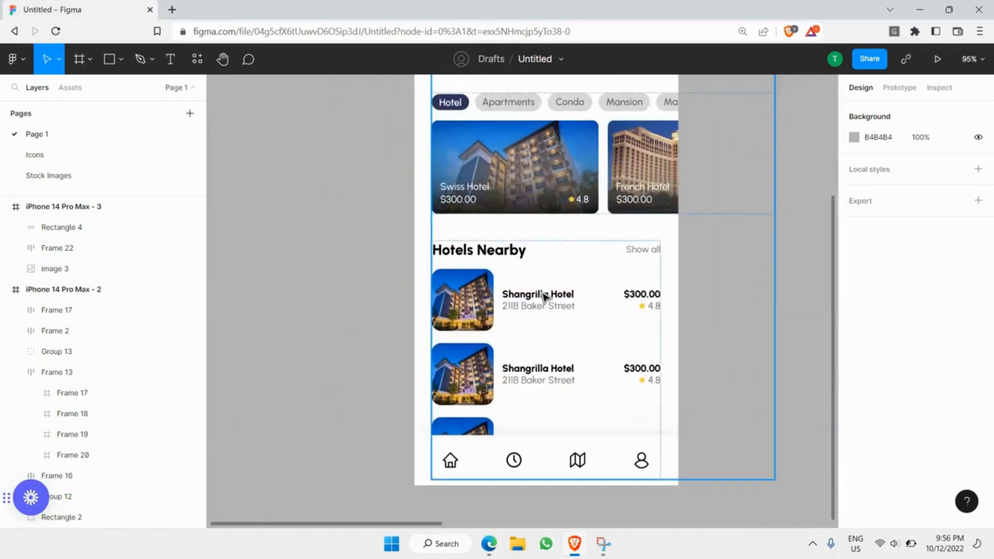
{"action": "left_click", "coordinate": [545, 296]}
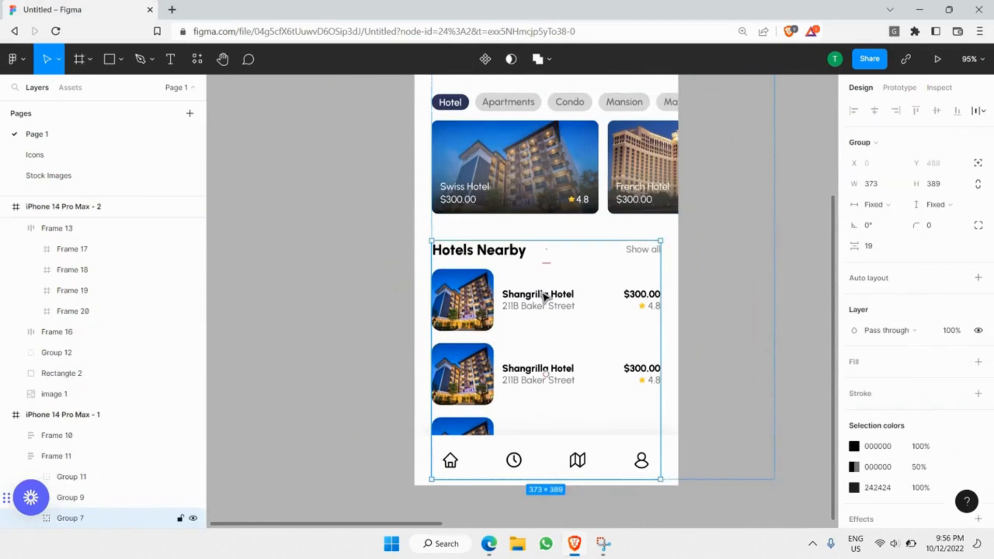
{"action": "key", "text": "shift+a"}
{"action": "double_click", "coordinate": [544, 297]}
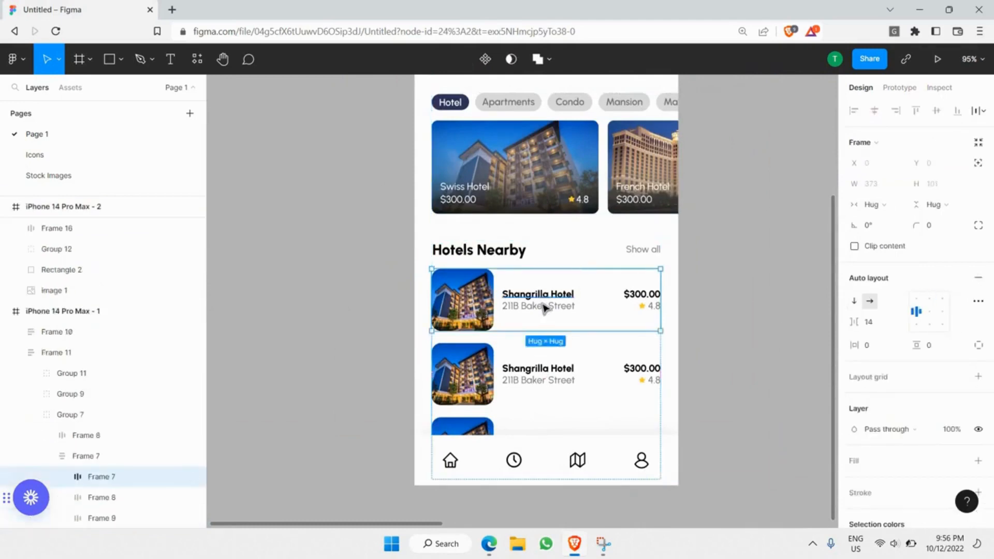
Turn the translucent rectangle on the third screen into an auto layout frame and paste the copied hotel row into it.
{"action": "scroll", "coordinate": [544, 304], "scroll_direction": "down", "scroll_amount": 5}
{"action": "scroll", "coordinate": [493, 345], "scroll_direction": "right", "scroll_amount": 9}
{"action": "scroll", "coordinate": [448, 338], "scroll_direction": "up", "scroll_amount": 6}
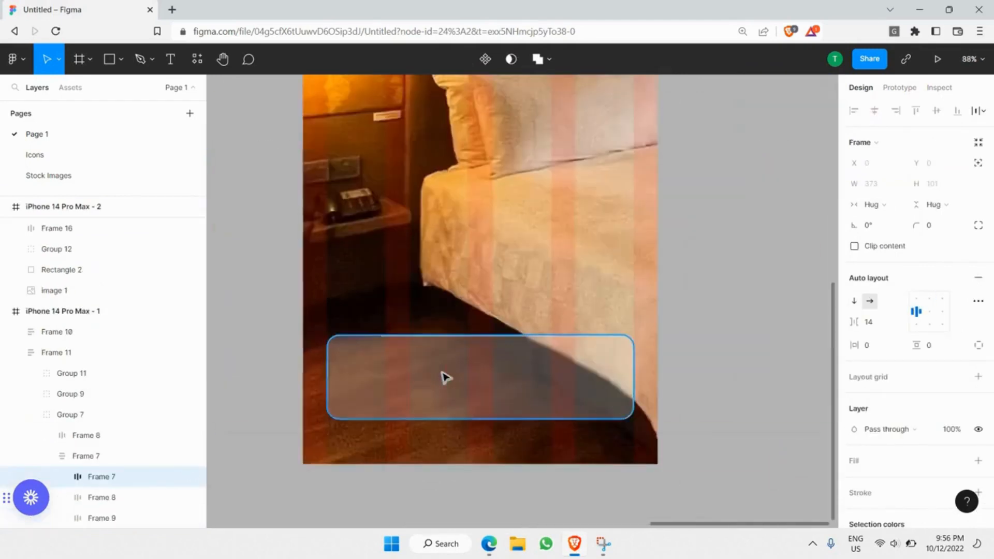
{"action": "scroll", "coordinate": [446, 377], "scroll_direction": "up", "scroll_amount": 2}
{"action": "left_click", "coordinate": [445, 377]}
{"action": "scroll", "coordinate": [445, 377], "scroll_direction": "down", "scroll_amount": 4}
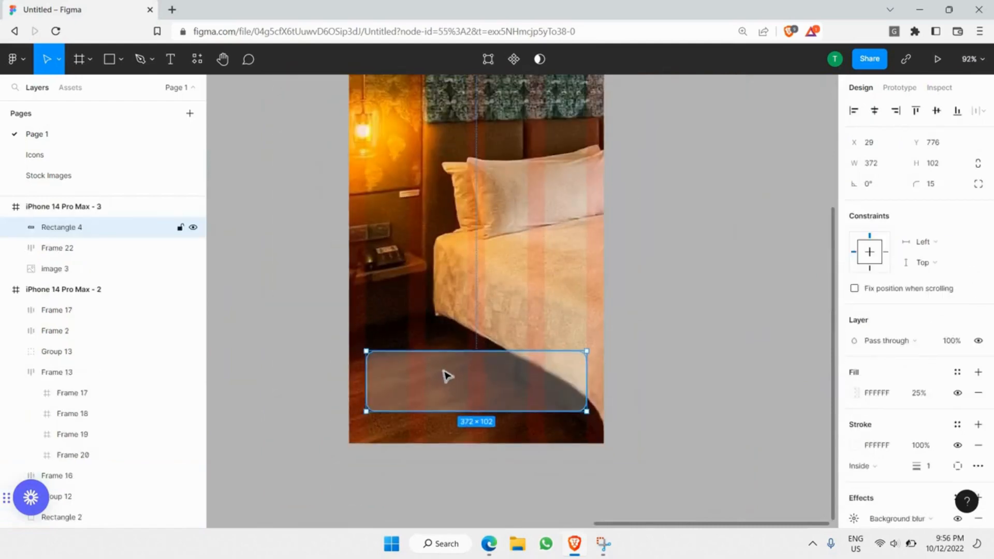
{"action": "right_click", "coordinate": [444, 373]}
{"action": "left_click", "coordinate": [498, 307]}
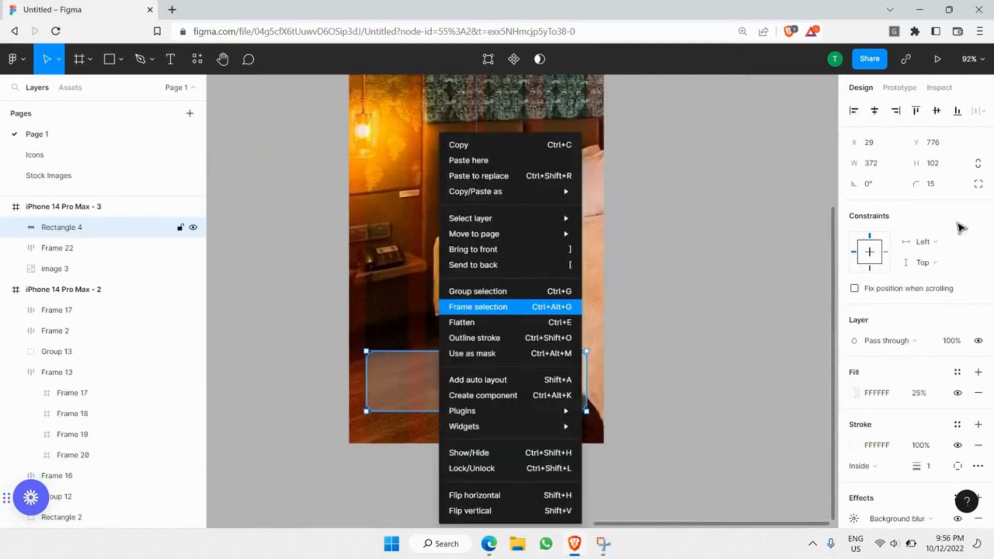
{"action": "left_click", "coordinate": [980, 257]}
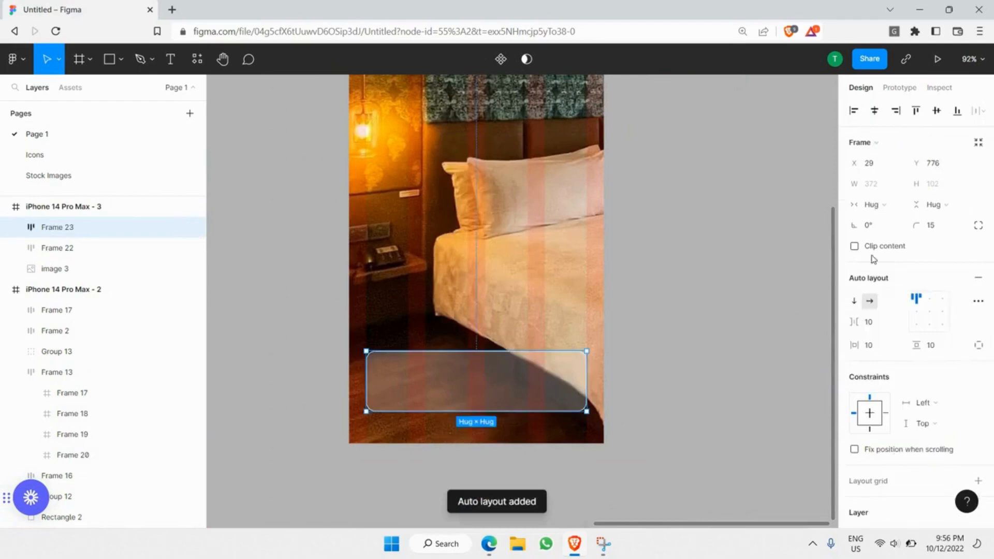
{"action": "key", "text": "ctrl+v"}
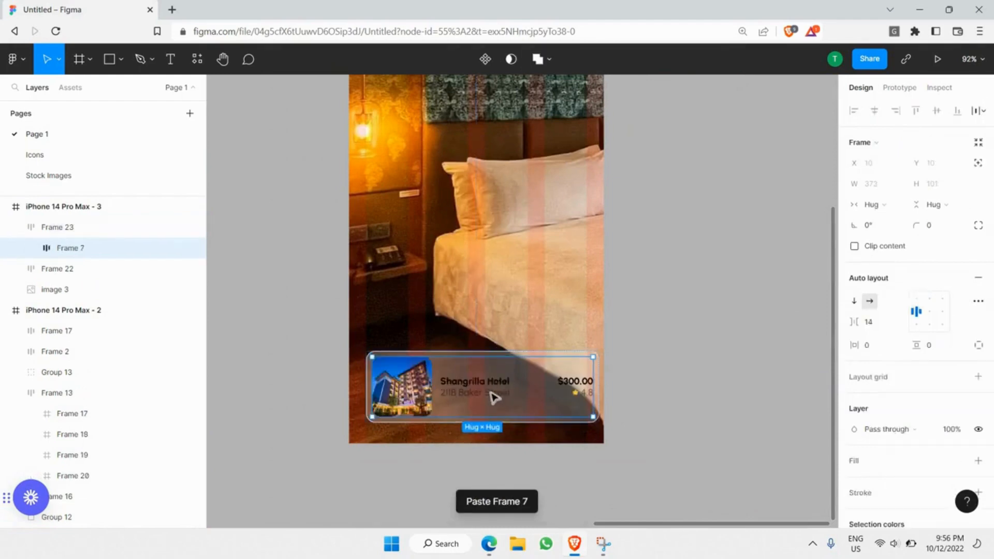
{"action": "key", "text": "Escape"}
Align the card's edges to the outer layout columns, with its left edge at X 29 and a width of 372.
{"action": "left_click", "coordinate": [528, 378]}
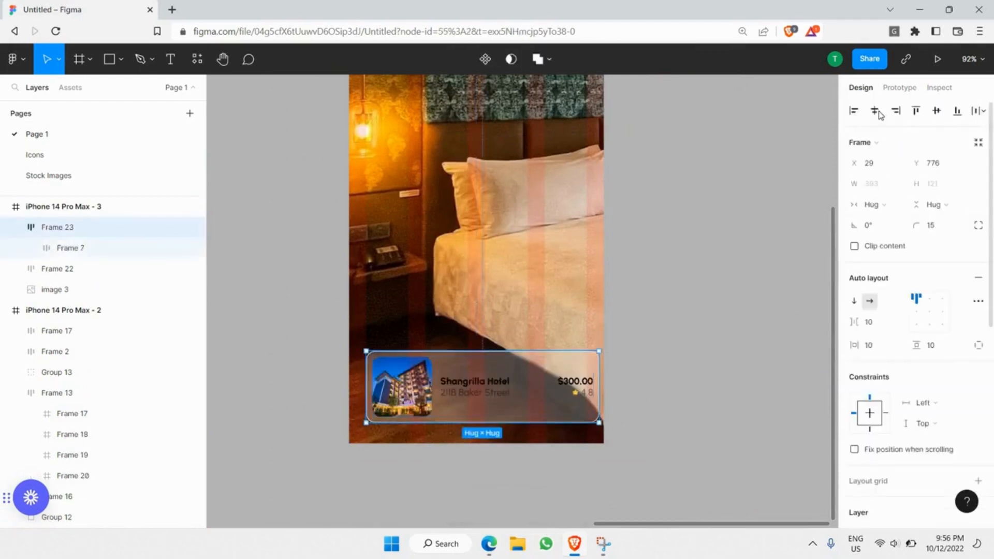
{"action": "key", "text": "shift+Left"}
{"action": "scroll", "coordinate": [370, 289], "scroll_direction": "up", "scroll_amount": 5}
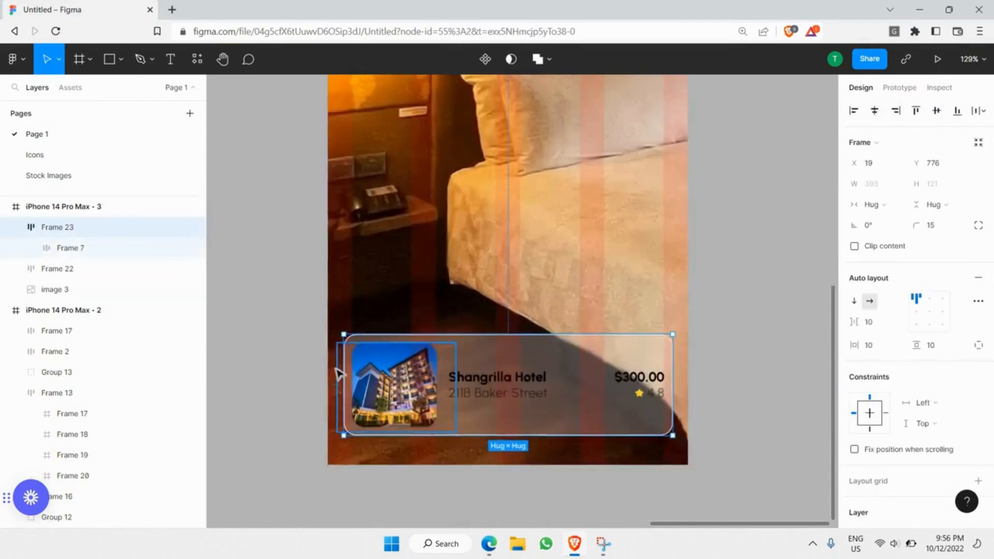
{"action": "scroll", "coordinate": [371, 288], "scroll_direction": "up", "scroll_amount": 4}
{"action": "left_click_drag", "start_coordinate": [353, 289], "coordinate": [389, 289]}
{"action": "scroll", "coordinate": [365, 284], "scroll_direction": "up", "scroll_amount": 3}
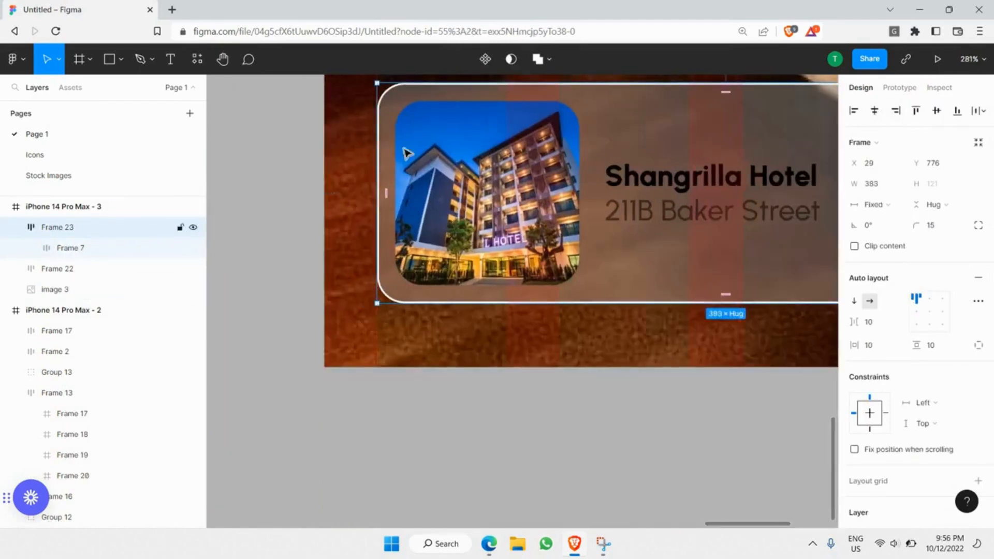
{"action": "scroll", "coordinate": [406, 155], "scroll_direction": "up", "scroll_amount": 3}
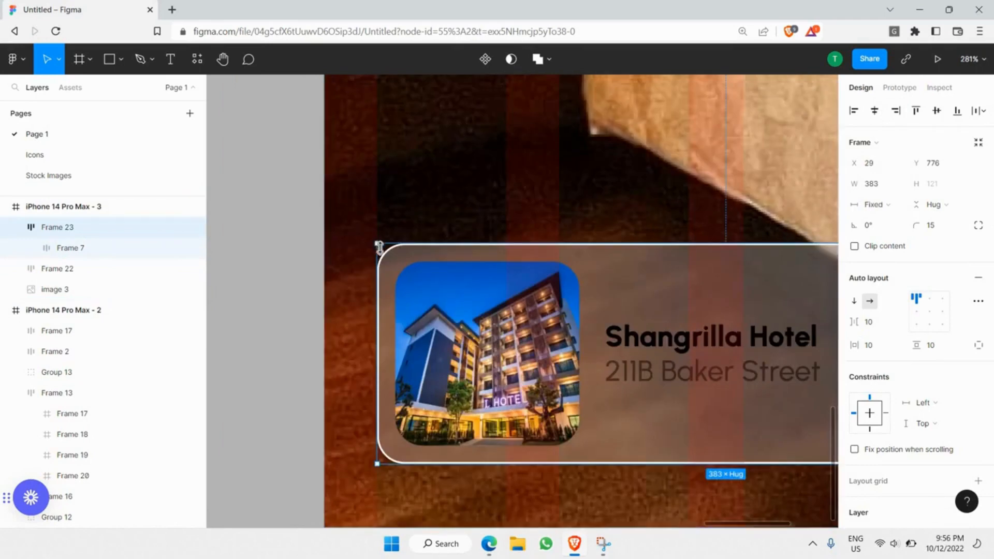
{"action": "scroll", "coordinate": [497, 306], "scroll_direction": "right", "scroll_amount": 10}
{"action": "left_click_drag", "start_coordinate": [462, 268], "coordinate": [440, 274]}
{"action": "scroll", "coordinate": [441, 277], "scroll_direction": "down", "scroll_amount": 3}
{"action": "scroll", "coordinate": [466, 285], "scroll_direction": "left", "scroll_amount": 3}
{"action": "scroll", "coordinate": [528, 305], "scroll_direction": "up", "scroll_amount": 2}
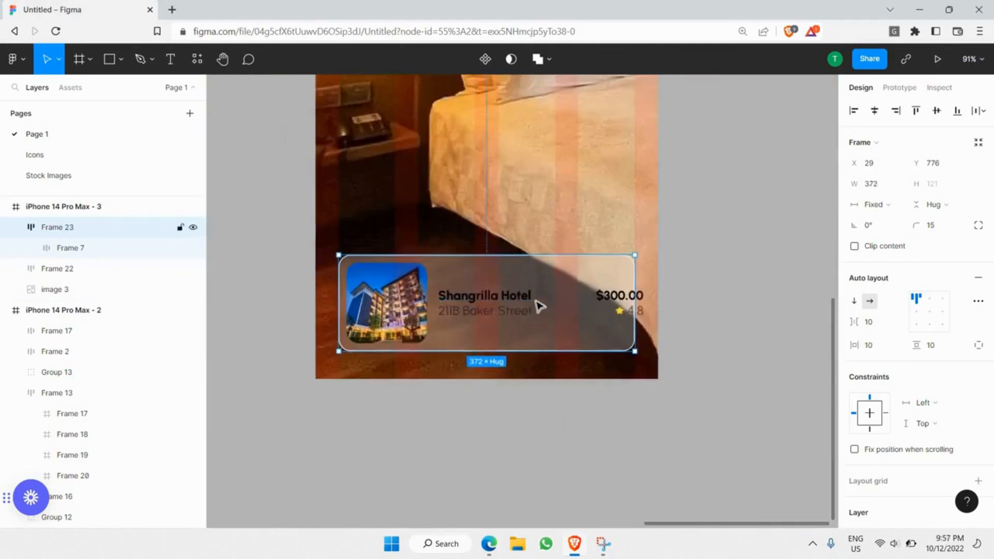
Move the hotel row out of the translucent card onto the empty canvas below the third screen.
{"action": "double_click", "coordinate": [527, 300]}
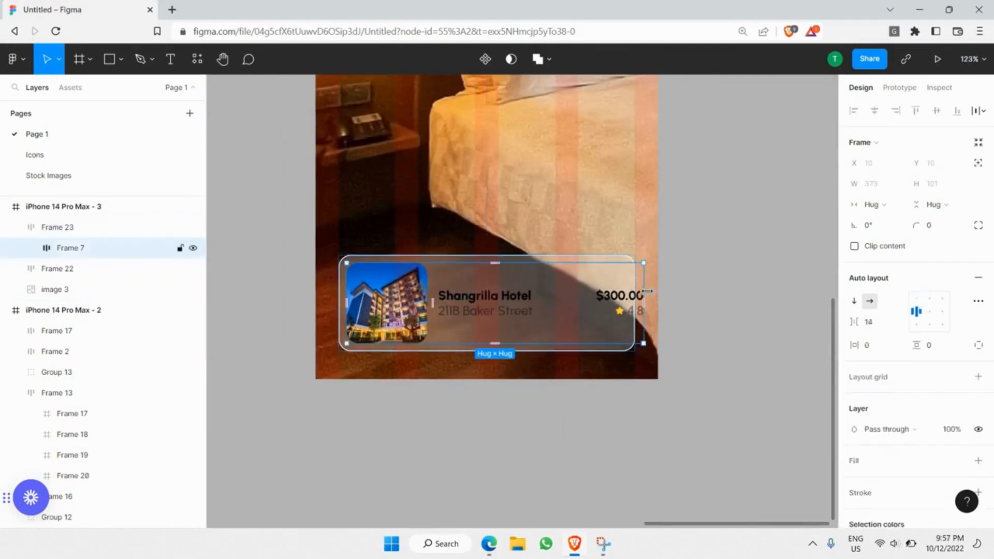
{"action": "left_click_drag", "start_coordinate": [636, 295], "coordinate": [626, 295]}
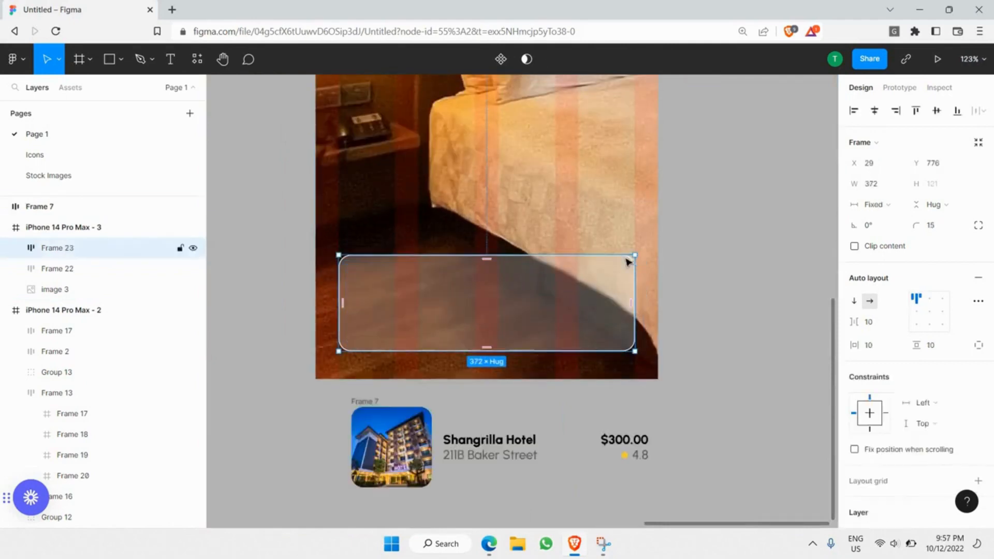
{"action": "left_click", "coordinate": [881, 185]}
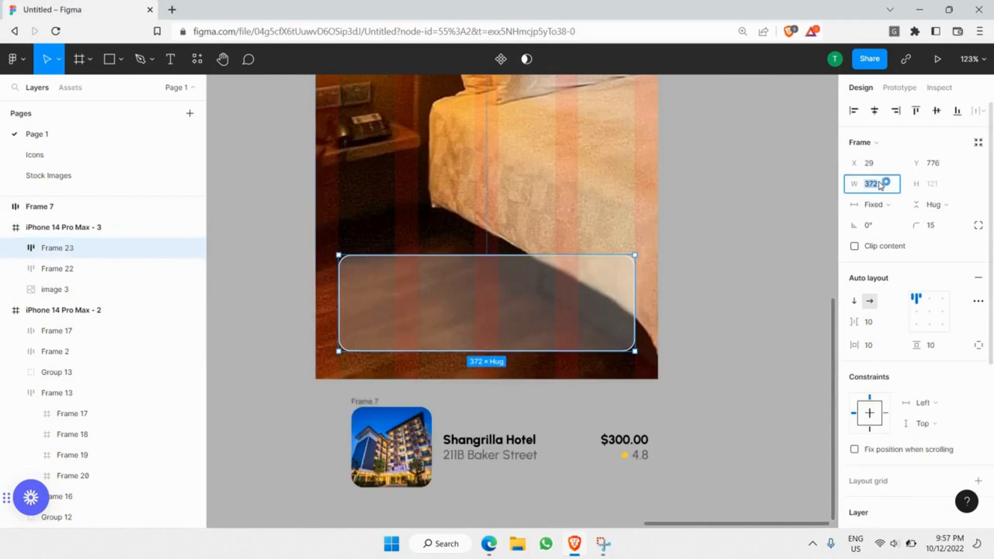
{"action": "scroll", "coordinate": [586, 310], "scroll_direction": "down", "scroll_amount": 3}
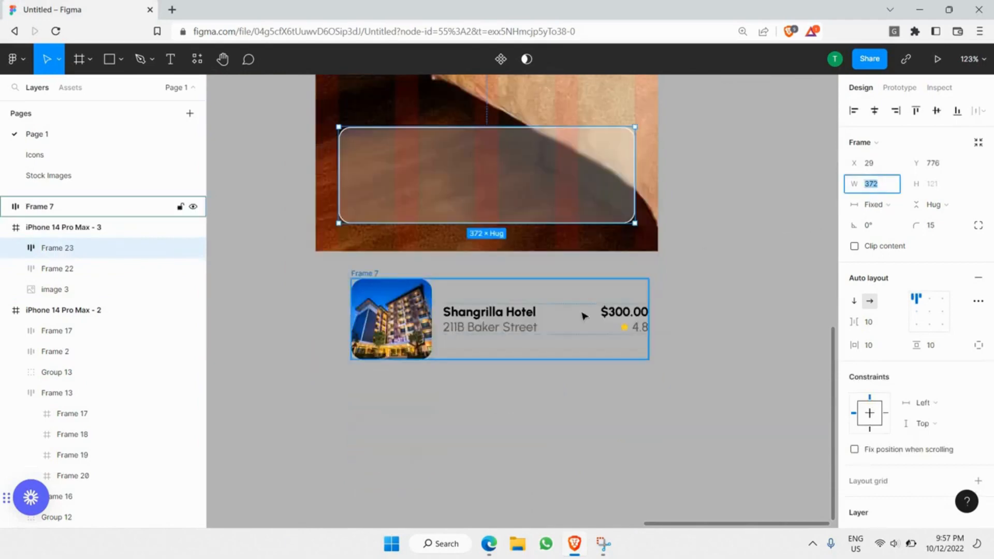
Narrow the hotel row's text group with the name, address, price and rating to 238 wide.
{"action": "left_click", "coordinate": [586, 313]}
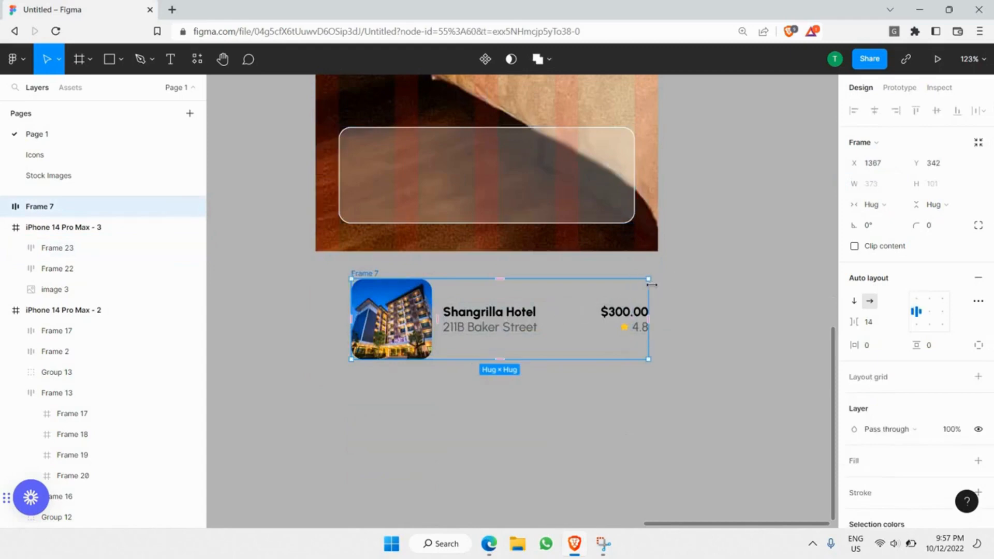
{"action": "left_click", "coordinate": [518, 324]}
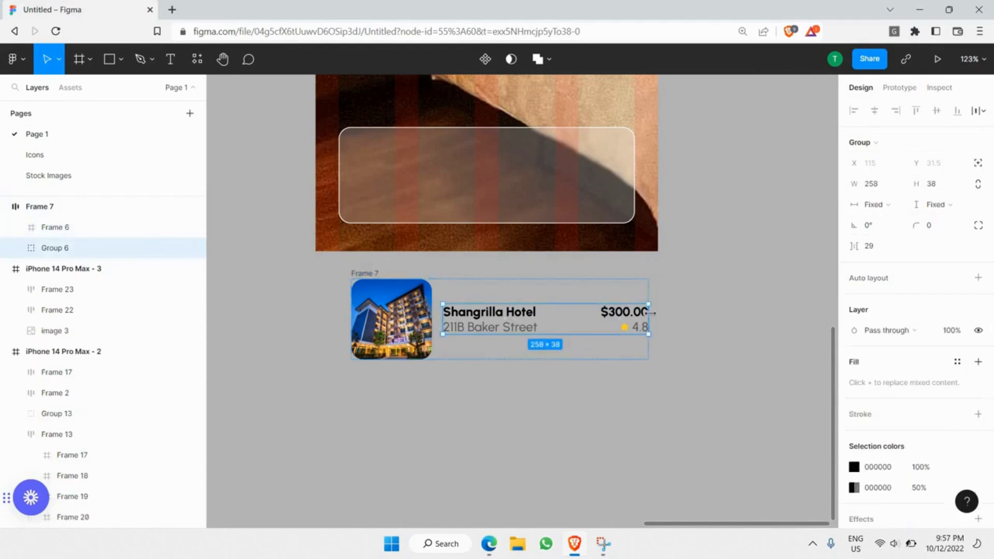
{"action": "left_click_drag", "start_coordinate": [642, 314], "coordinate": [628, 314]}
Switch the hotel row frame from hugging its contents to a fixed width of 372.
{"action": "left_click", "coordinate": [592, 291]}
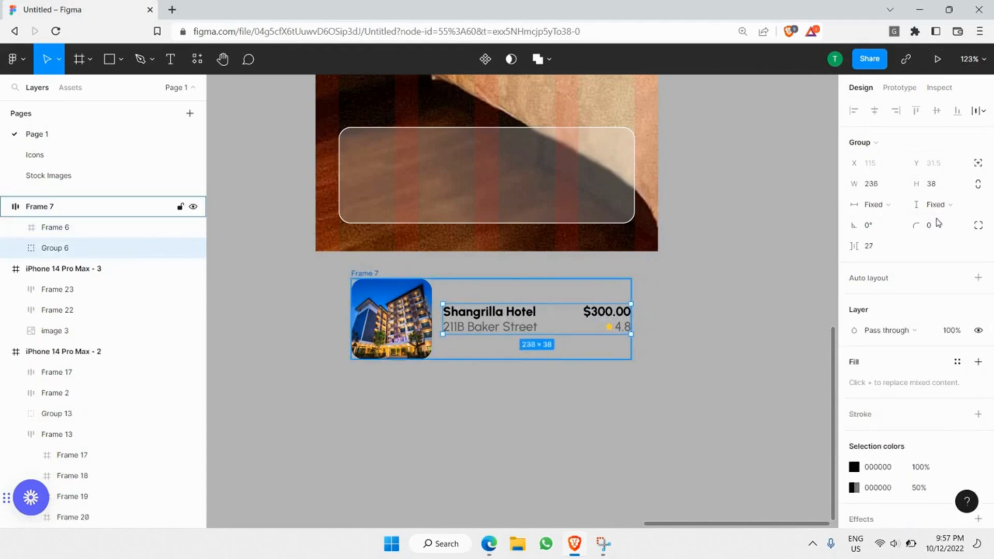
{"action": "left_click", "coordinate": [890, 206]}
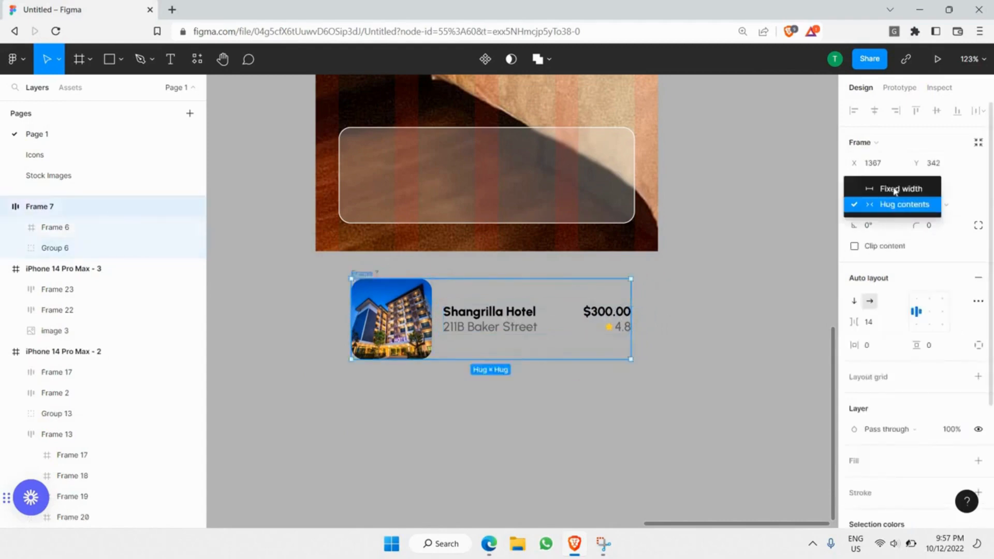
{"action": "left_click", "coordinate": [892, 189]}
{"action": "left_click", "coordinate": [891, 189]}
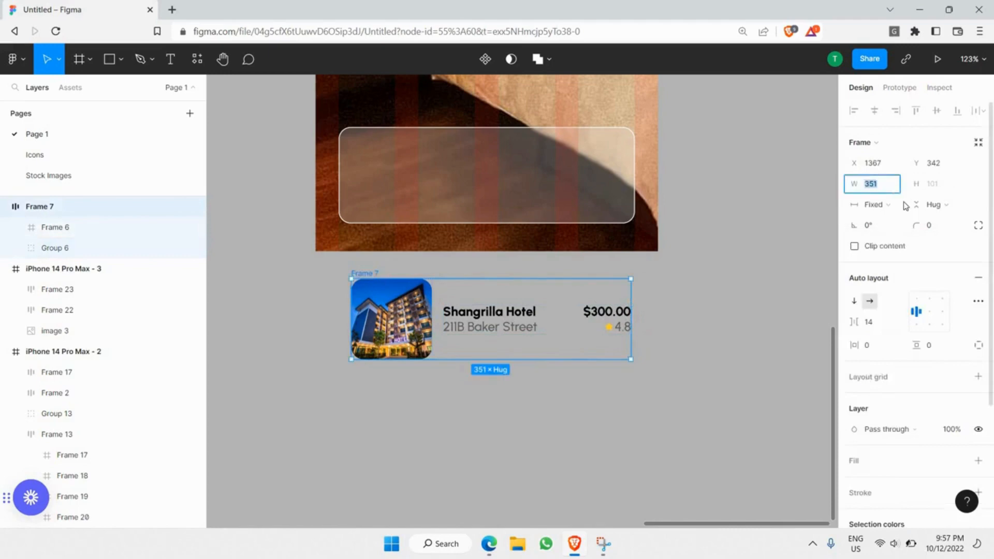
{"action": "key", "text": "Return"}
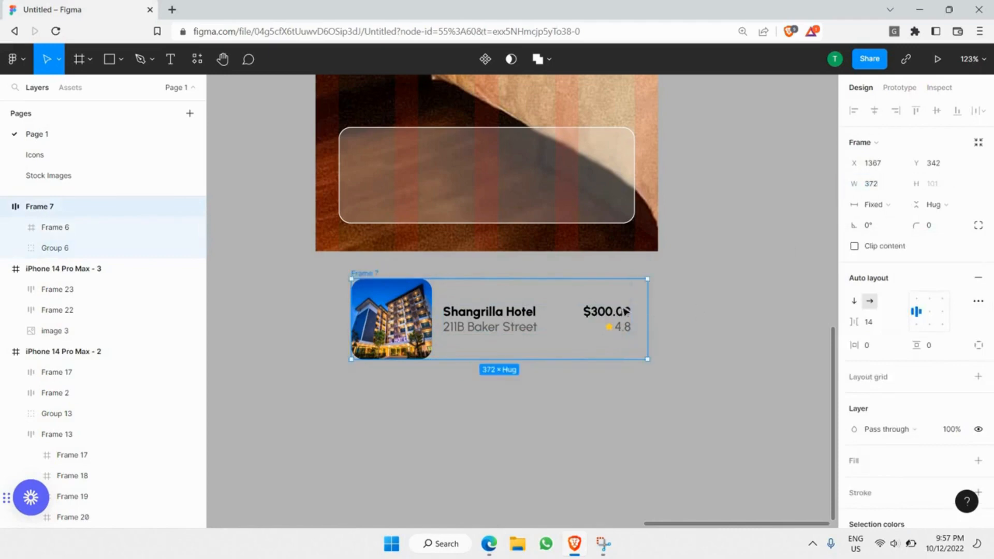
{"action": "left_click", "coordinate": [627, 312]}
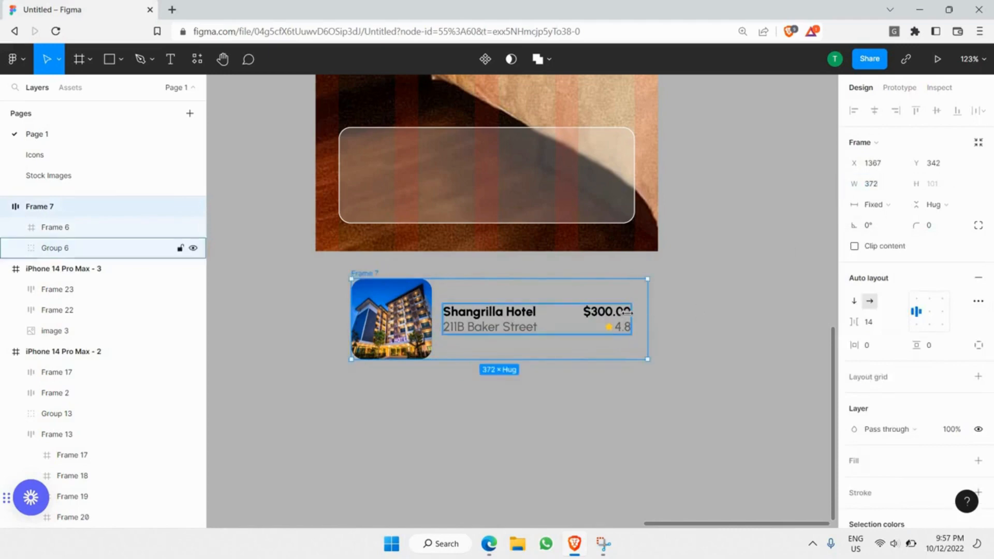
{"action": "left_click", "coordinate": [713, 341]}
Cut the hotel row from the canvas and paste it back into the translucent card.
{"action": "left_click", "coordinate": [475, 290]}
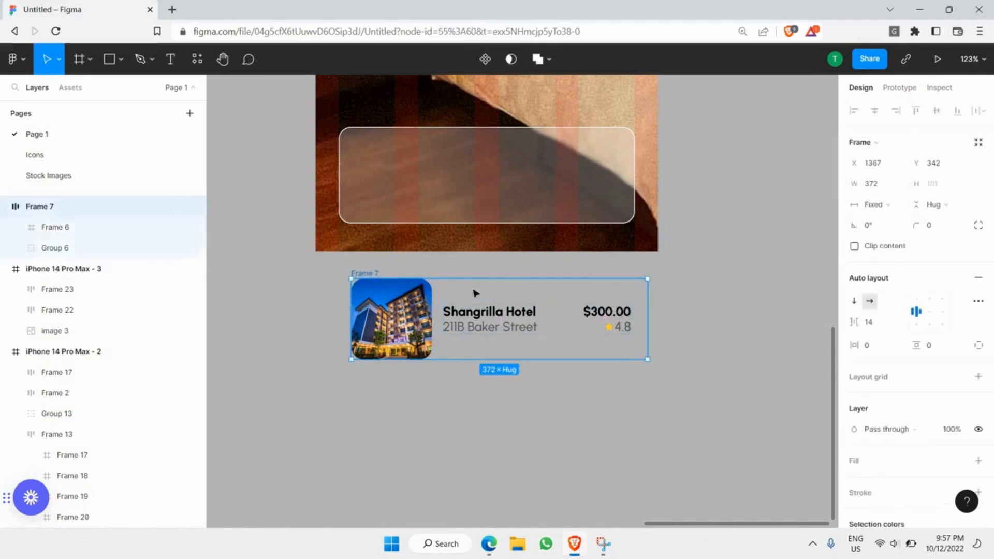
{"action": "key", "text": "ctrl+x"}
{"action": "left_click", "coordinate": [480, 179]}
{"action": "key", "text": "ctrl+v"}
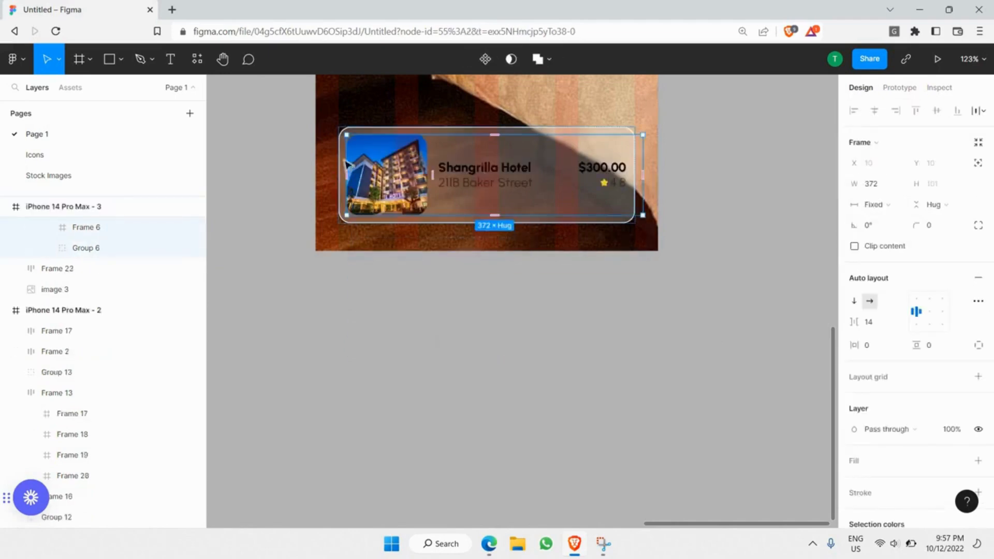
Set the width of the hotel row inside the card to 350.
{"action": "scroll", "coordinate": [347, 163], "scroll_direction": "up", "scroll_amount": 5}
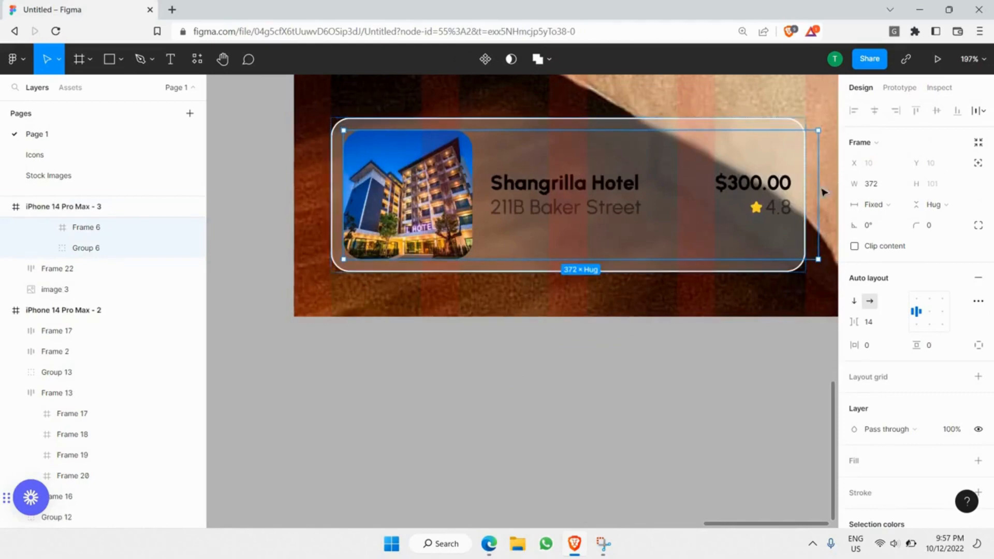
{"action": "left_click", "coordinate": [886, 189]}
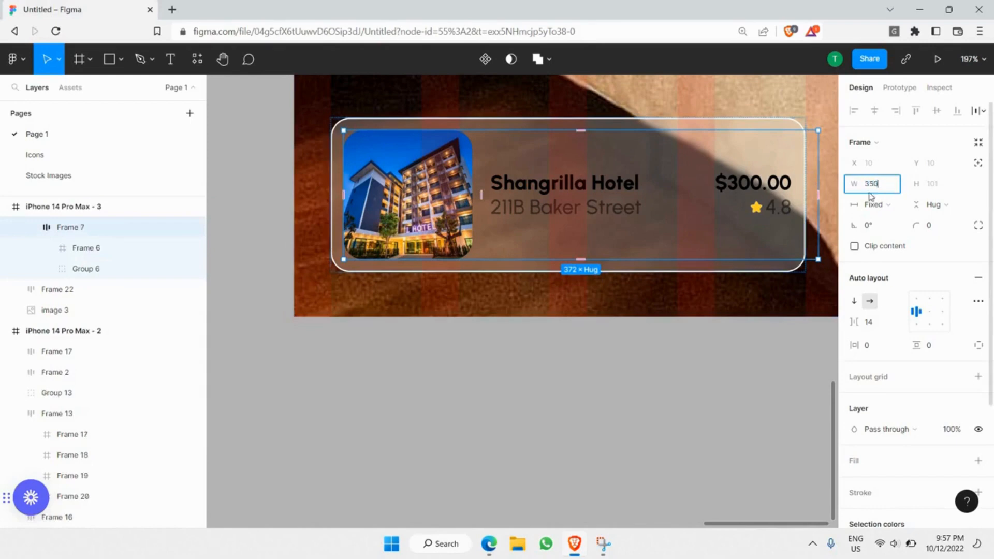
{"action": "key", "text": "Return"}
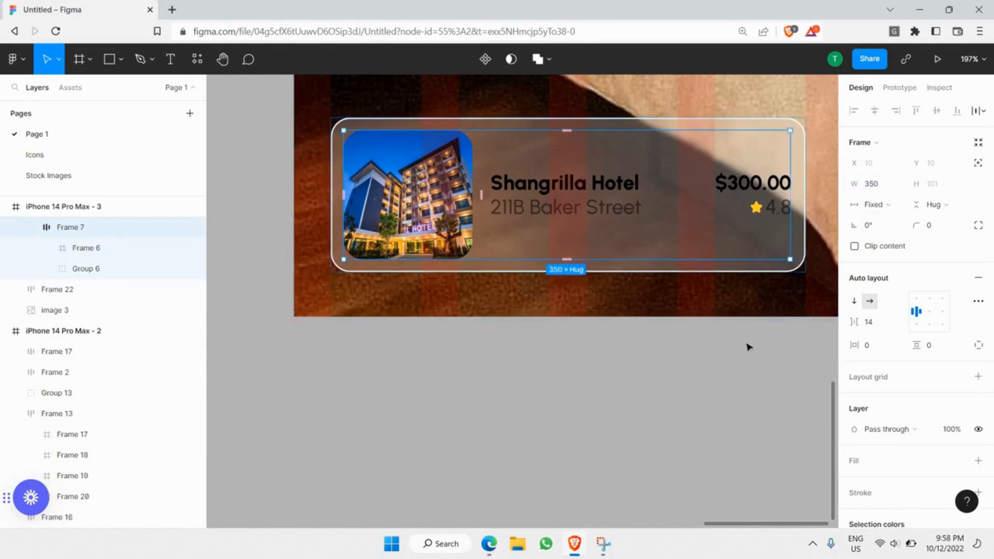
Narrow the hotel row's text group to shift the price and rating inward, and fit the rating number back onto one line.
{"action": "scroll", "coordinate": [785, 282], "scroll_direction": "down", "scroll_amount": 5}
{"action": "scroll", "coordinate": [746, 247], "scroll_direction": "up", "scroll_amount": 3}
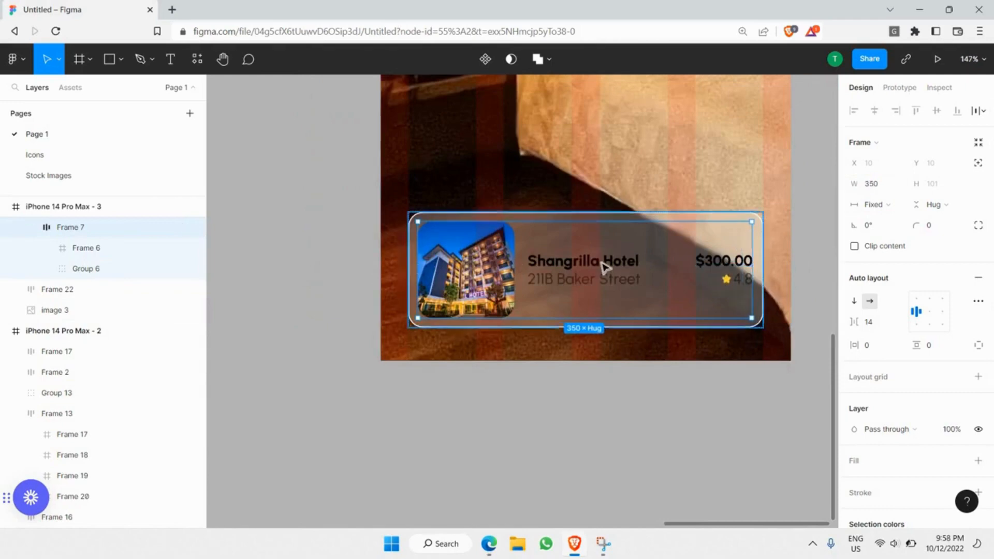
{"action": "left_click", "coordinate": [711, 279]}
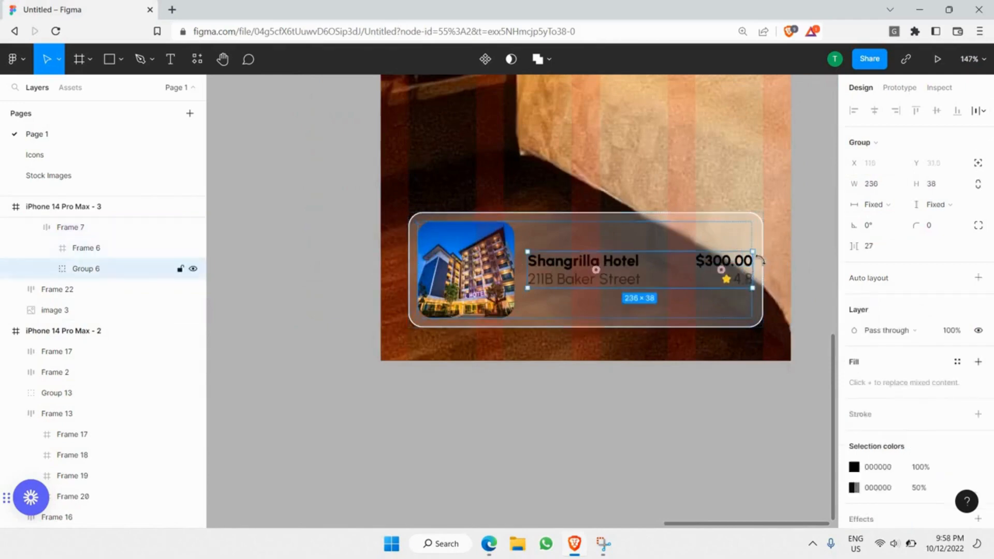
{"action": "left_click_drag", "start_coordinate": [740, 269], "coordinate": [741, 269]}
{"action": "left_click", "coordinate": [732, 278]}
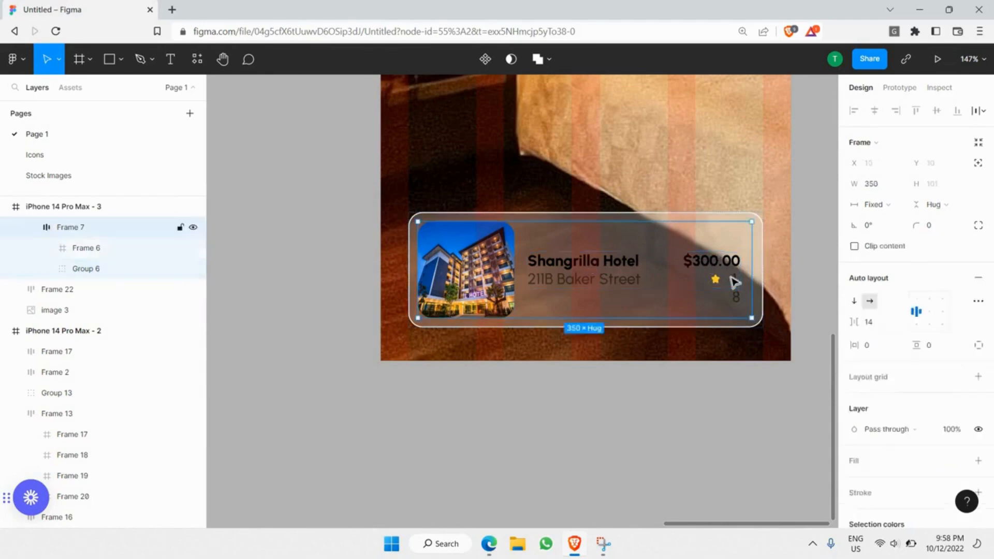
{"action": "double_click", "coordinate": [733, 279]}
{"action": "double_click", "coordinate": [735, 281]}
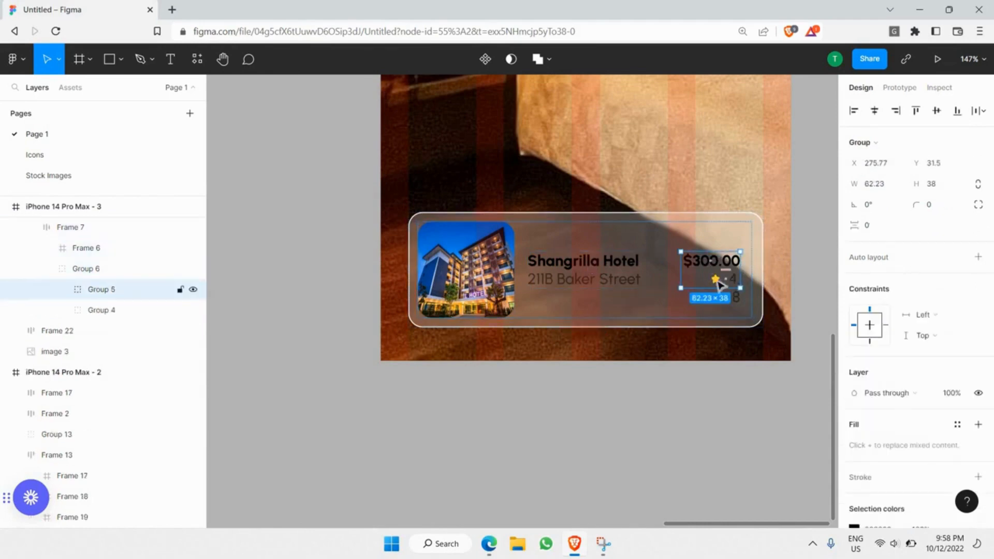
{"action": "double_click", "coordinate": [734, 281]}
{"action": "left_click", "coordinate": [743, 377]}
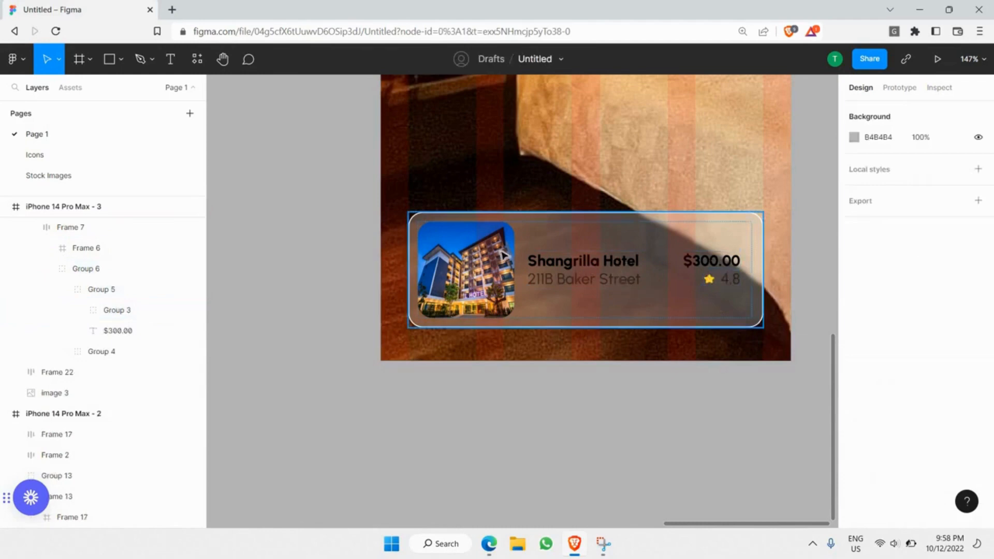
Colour the hotel name in the card white (FFFFFF) and replace its text with "Main bedroom".
{"action": "scroll", "coordinate": [549, 267], "scroll_direction": "up", "scroll_amount": 3}
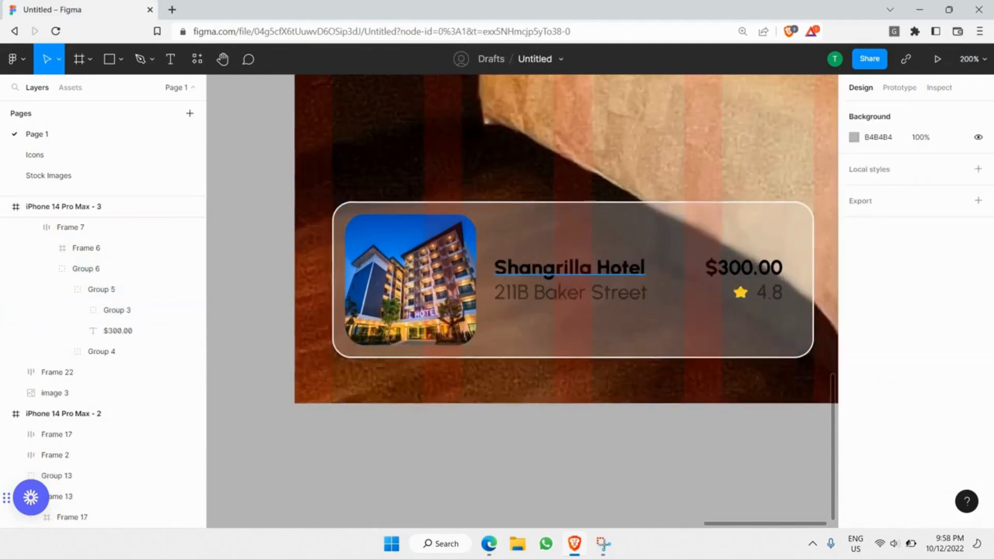
{"action": "left_click", "coordinate": [549, 268]}
{"action": "scroll", "coordinate": [892, 408], "scroll_direction": "down", "scroll_amount": 3}
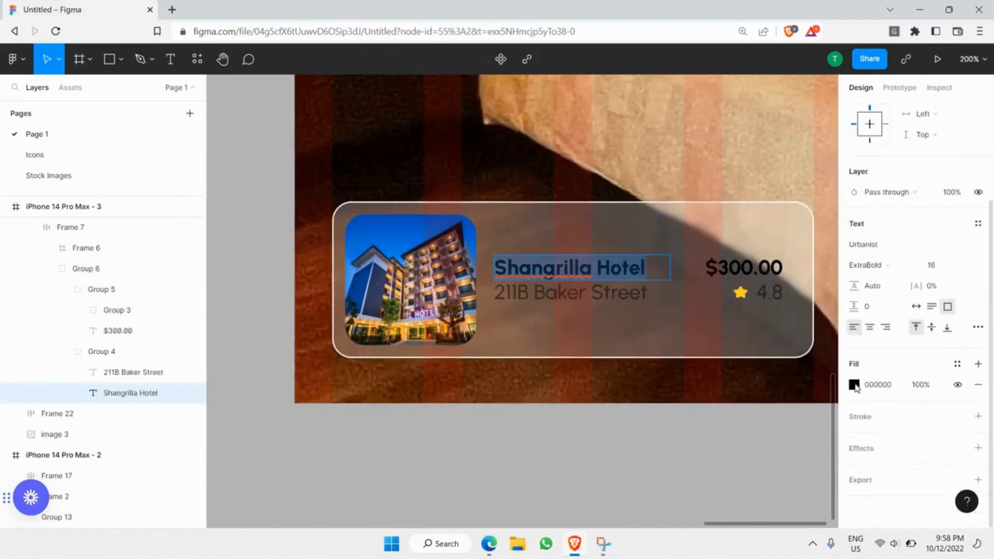
{"action": "left_click", "coordinate": [854, 385]}
{"action": "left_click_drag", "start_coordinate": [790, 313], "coordinate": [655, 46]}
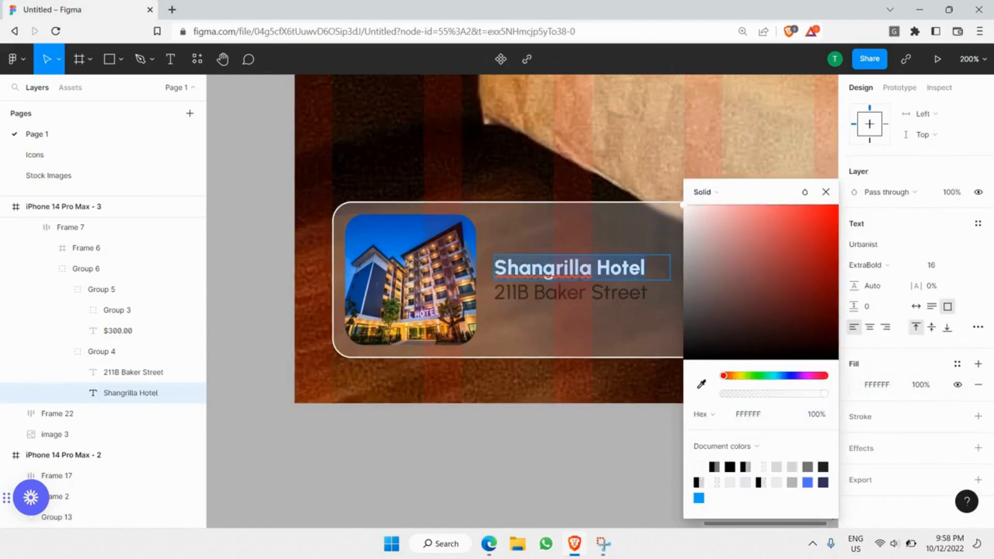
{"action": "type", "text": "Main bedroom"}
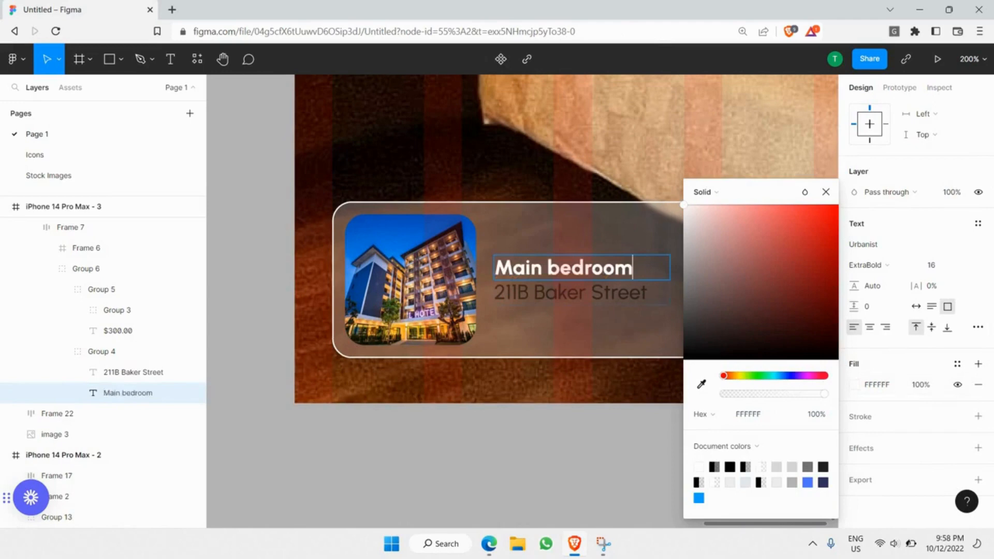
Replace the address line with "Presidential Class- Deluxe" and change its fill to white FFFFFF, keeping 50% opacity.
{"action": "double_click", "coordinate": [570, 293]}
{"action": "key", "text": "ctrl+v"}
{"action": "key", "text": "ctrl+a"}
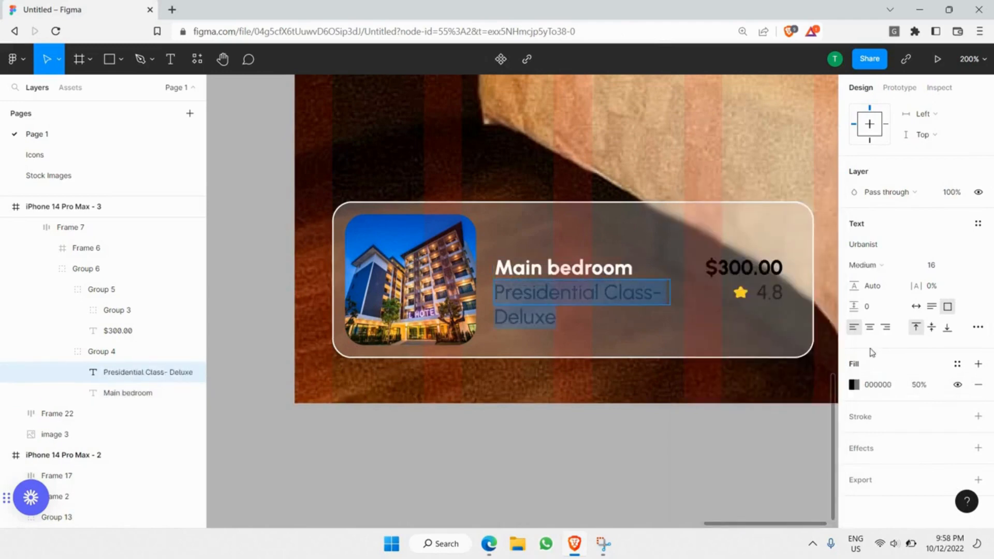
{"action": "left_click", "coordinate": [855, 384]}
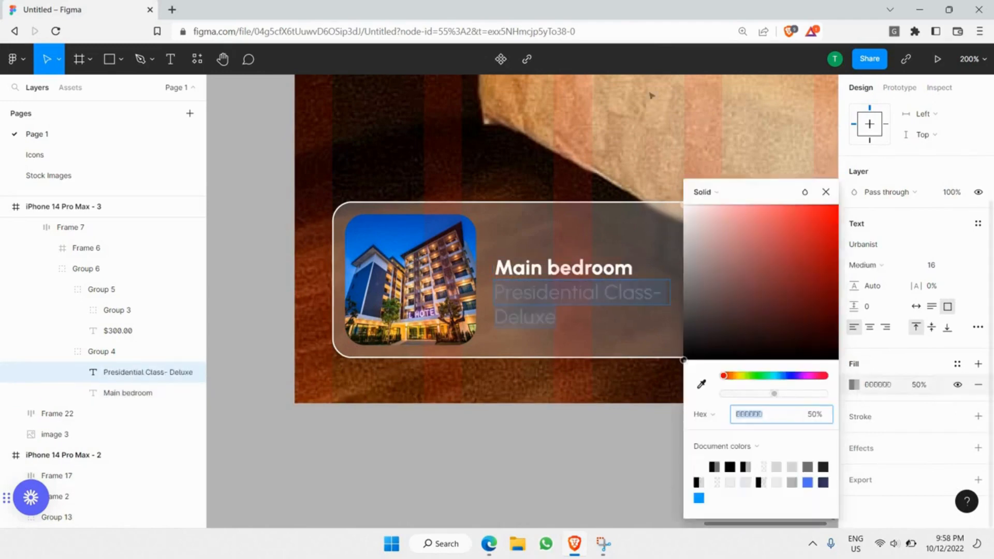
{"action": "left_click_drag", "start_coordinate": [703, 324], "coordinate": [682, 194]}
{"action": "left_click", "coordinate": [825, 191]}
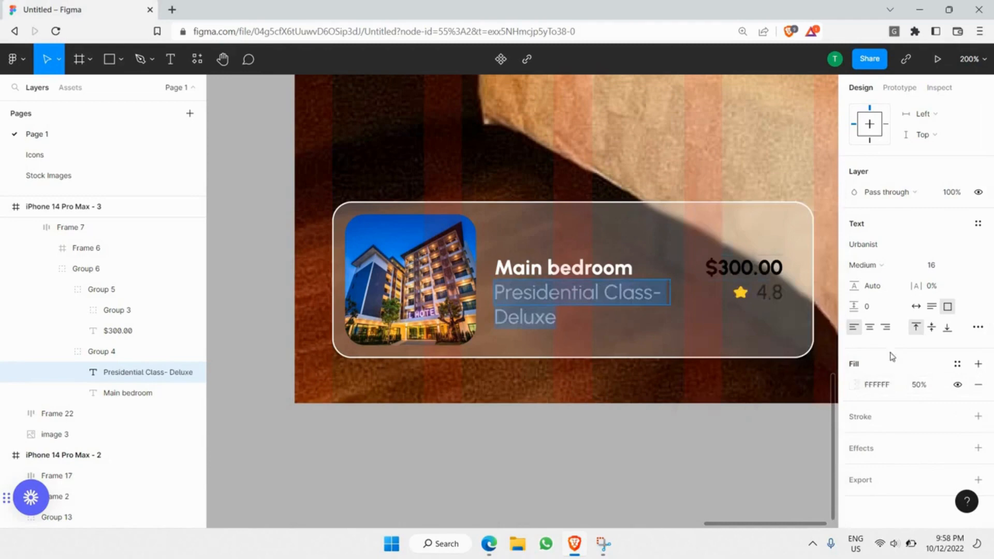
Reduce the room class line's font size to 12 and widen its text box to 147 so it fits on one line.
{"action": "left_click", "coordinate": [964, 265]}
{"action": "key", "text": "Up"}
{"action": "key", "text": "Up"}
{"action": "key", "text": "Up"}
{"action": "key", "text": "Return"}
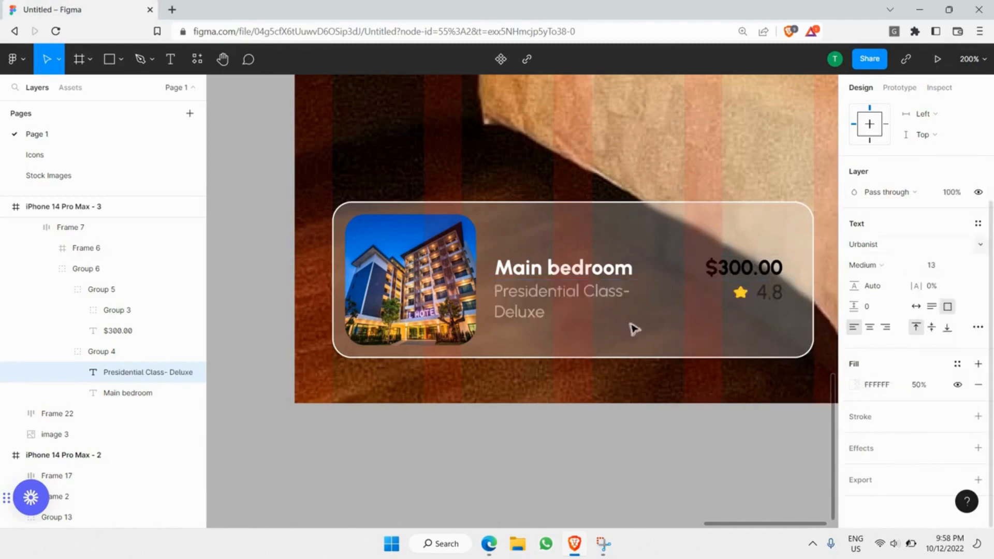
{"action": "mouse_move", "coordinate": [673, 295]}
{"action": "left_mouse_down"}
{"action": "mouse_move", "coordinate": [693, 290]}
{"action": "mouse_move", "coordinate": [683, 300]}
{"action": "left_mouse_up"}
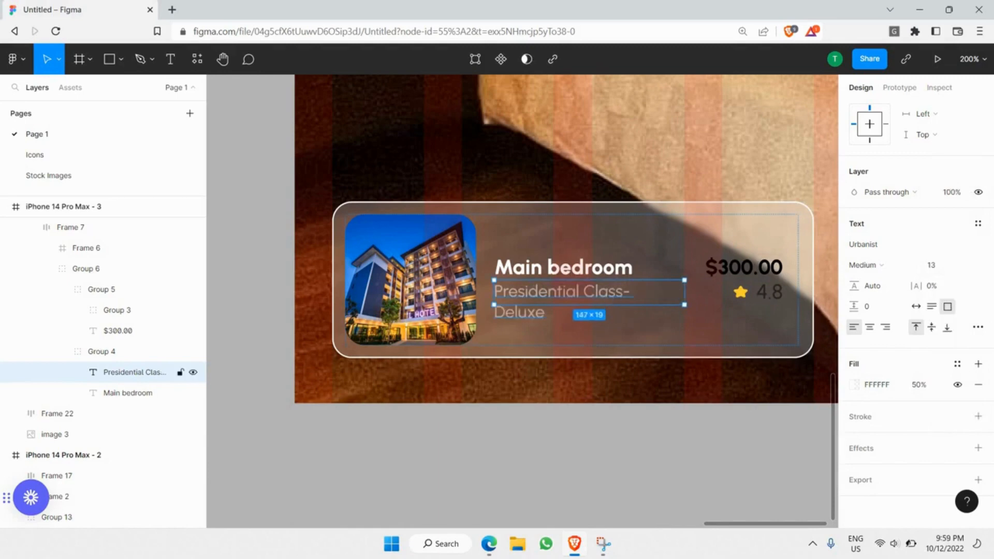
{"action": "key", "text": "Return"}
{"action": "left_click", "coordinate": [950, 262]}
{"action": "key", "text": "Return"}
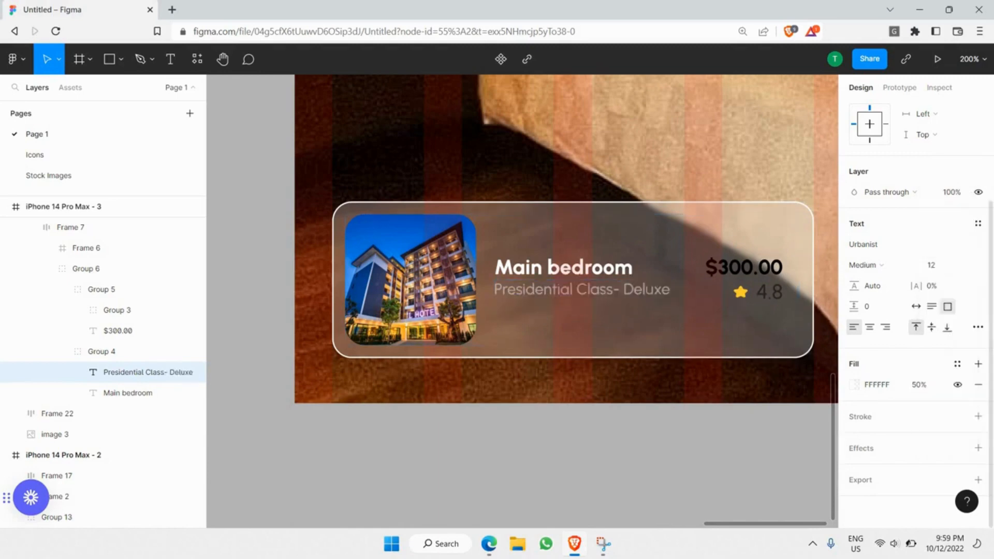
Delete the price and rating group from the translucent card.
{"action": "left_click", "coordinate": [540, 423]}
{"action": "double_click", "coordinate": [536, 276]}
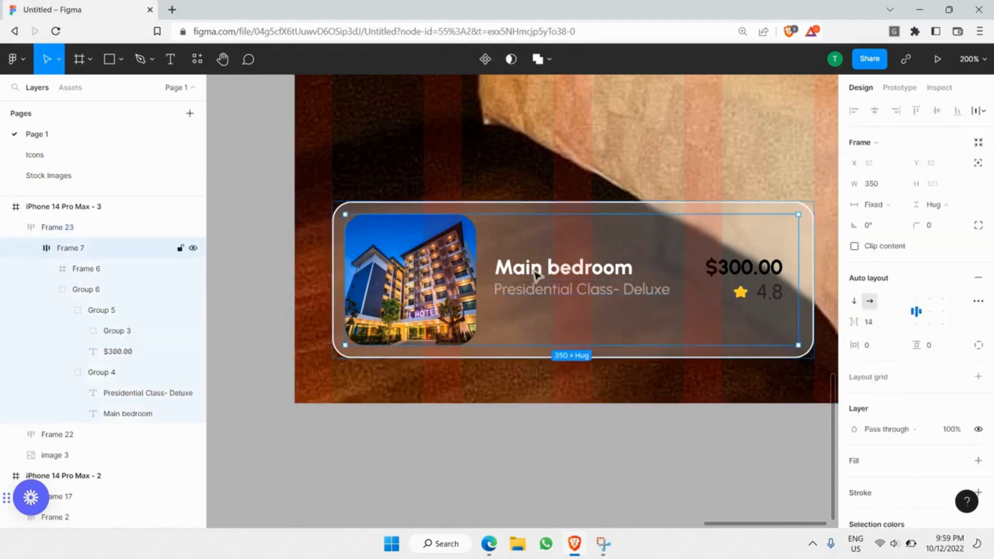
{"action": "double_click", "coordinate": [536, 276]}
{"action": "double_click", "coordinate": [767, 293]}
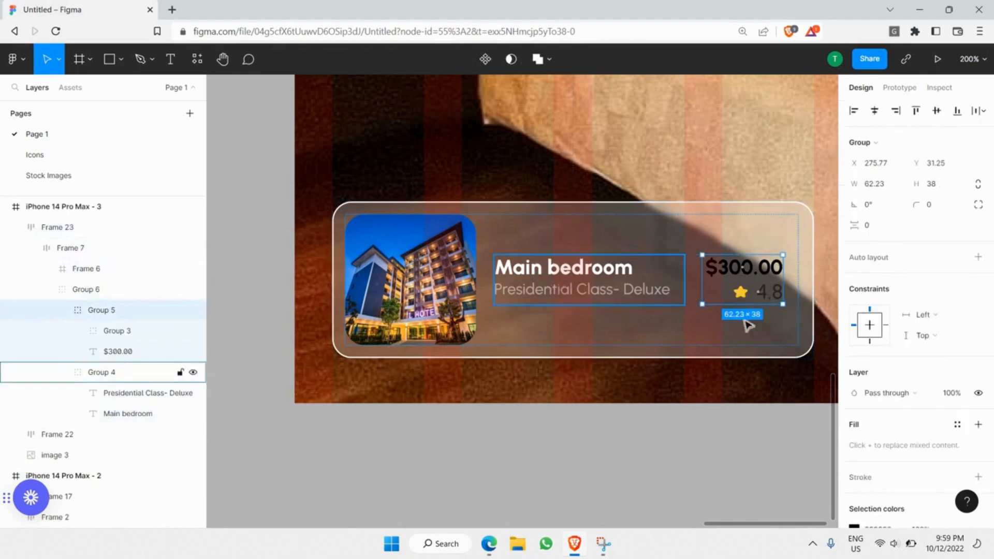
{"action": "key", "text": "ctrl+z"}
{"action": "key", "text": "ctrl+z"}
{"action": "key", "text": "ctrl+z"}
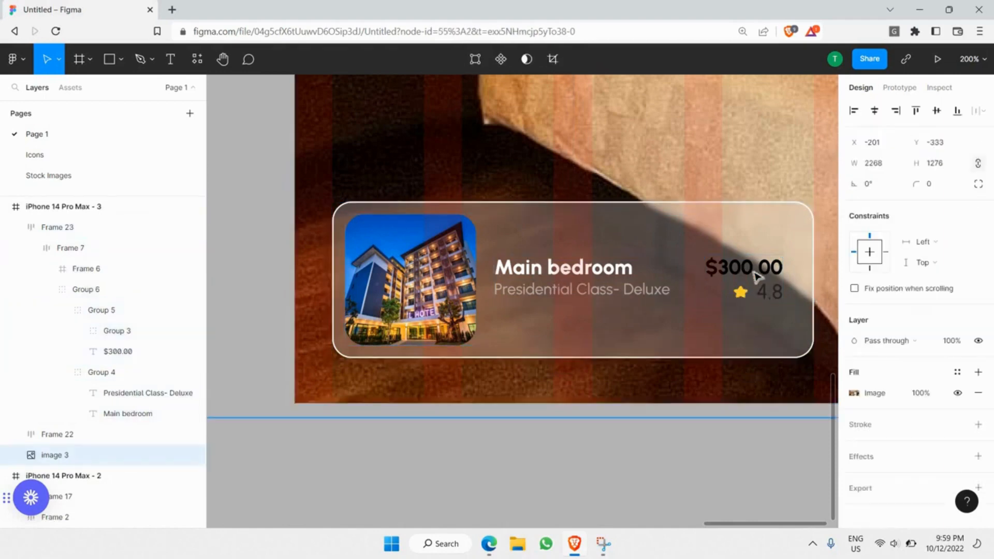
{"action": "left_click", "coordinate": [609, 282]}
{"action": "double_click", "coordinate": [607, 283]}
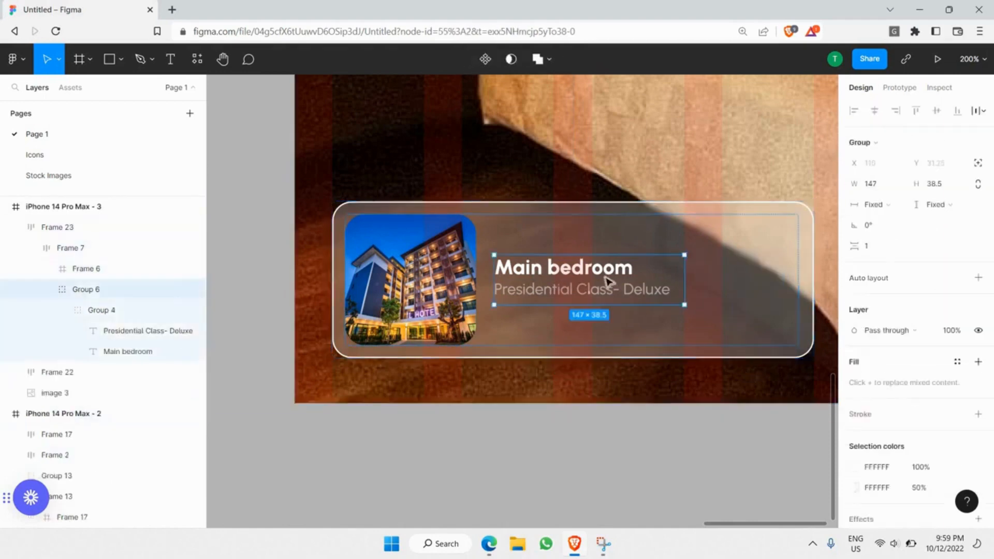
Apply auto layout to the group holding the "Main bedroom" title and the room class line.
{"action": "double_click", "coordinate": [607, 288]}
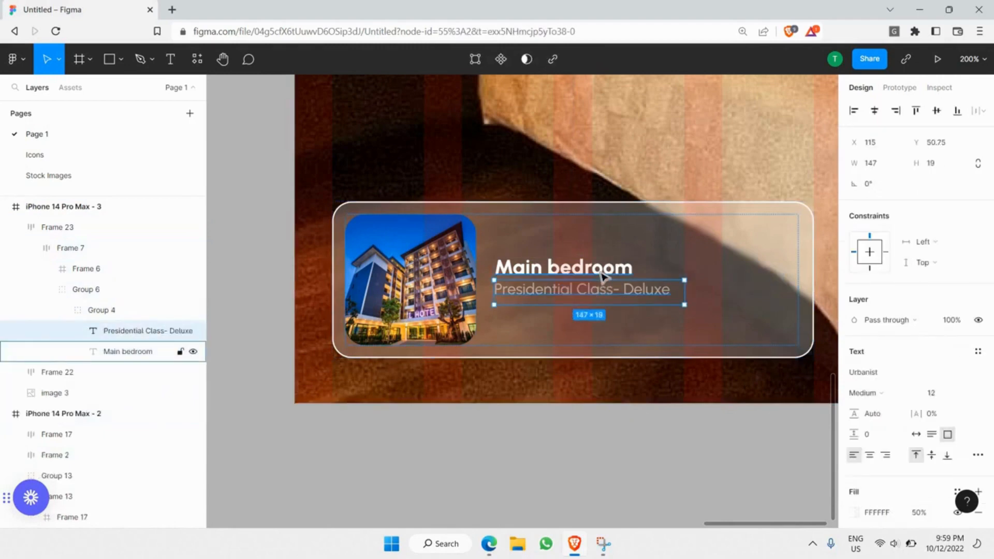
{"action": "left_click", "coordinate": [187, 352], "text": "shift"}
{"action": "left_click", "coordinate": [129, 317]}
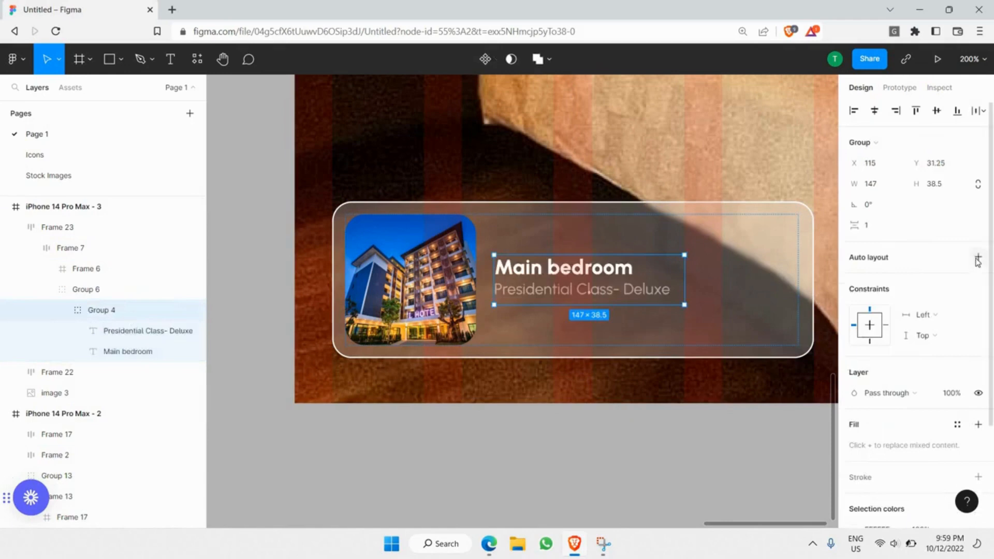
{"action": "left_click", "coordinate": [978, 259]}
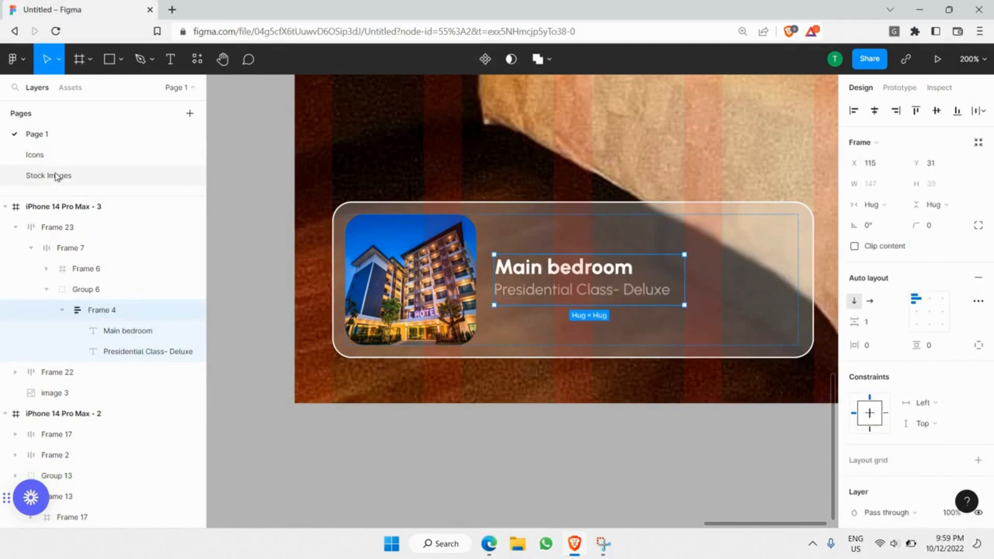
Copy the five-star rating group from the Icons page, paste it below the room class line and scale it to 52 wide.
{"action": "left_click", "coordinate": [57, 155]}
{"action": "left_click", "coordinate": [534, 417]}
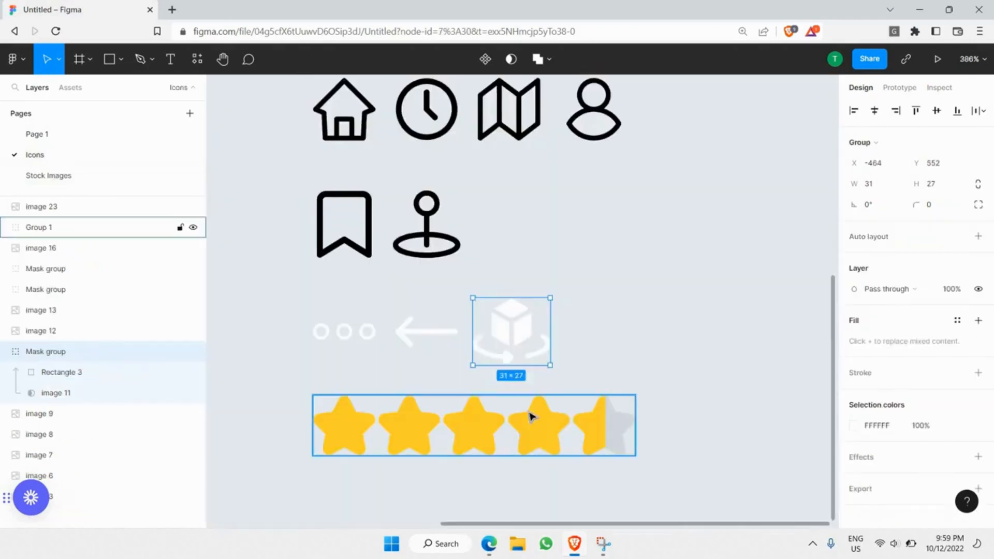
{"action": "left_click", "coordinate": [73, 134]}
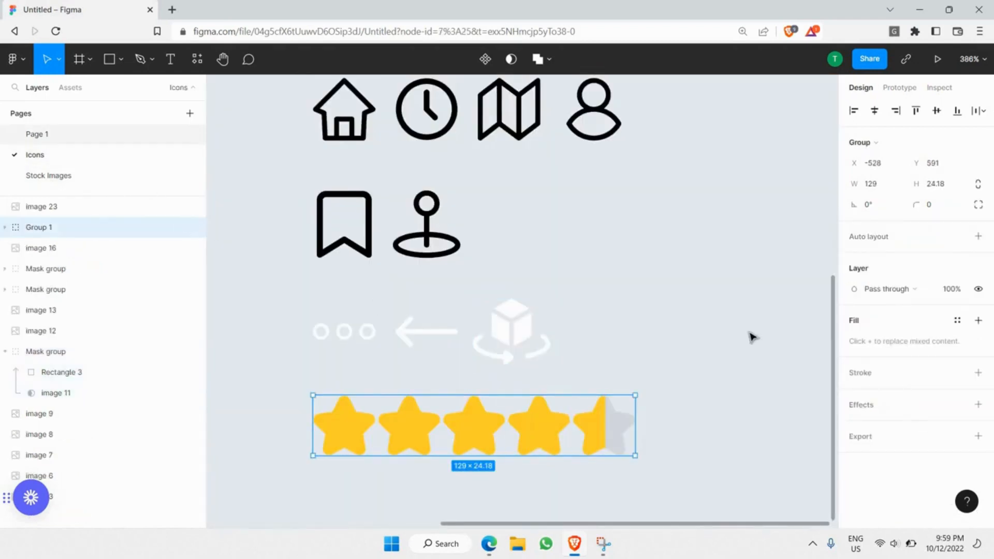
{"action": "left_click", "coordinate": [574, 288]}
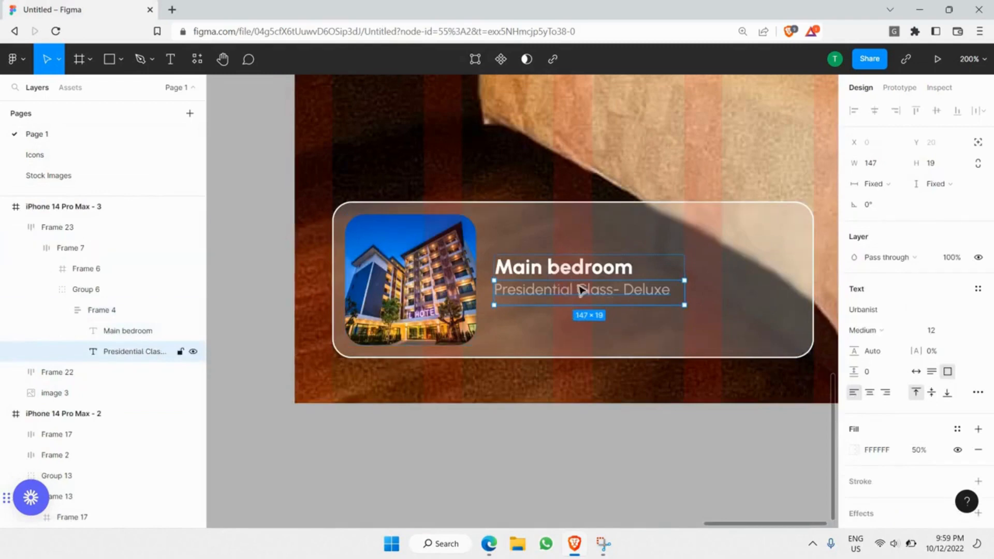
{"action": "key", "text": "ctrl+v"}
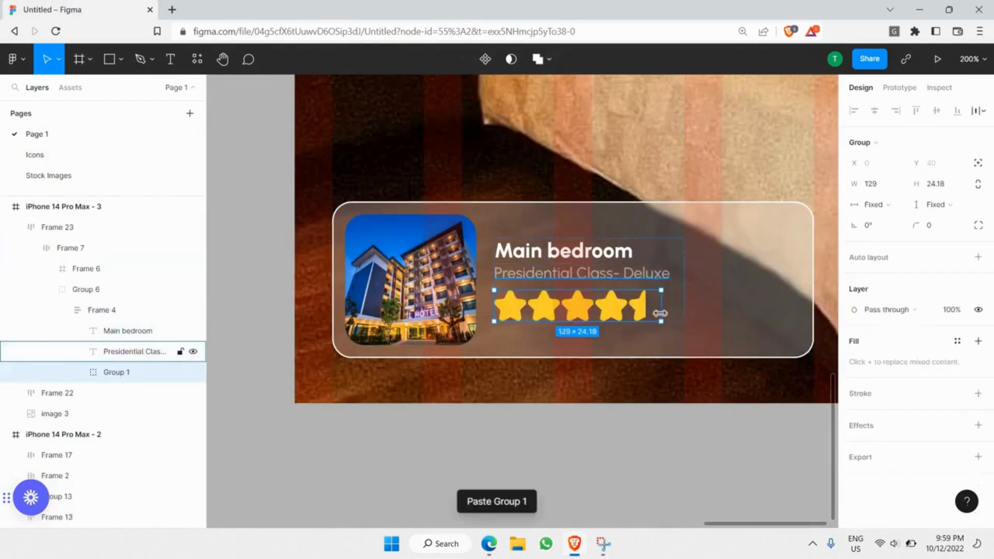
{"action": "left_click_drag", "start_coordinate": [663, 326], "coordinate": [568, 307]}
Set the fill opacity of the faint backing star behind the last half star to 50%.
{"action": "scroll", "coordinate": [568, 306], "scroll_direction": "up", "scroll_amount": 5}
{"action": "scroll", "coordinate": [568, 307], "scroll_direction": "up", "scroll_amount": 3}
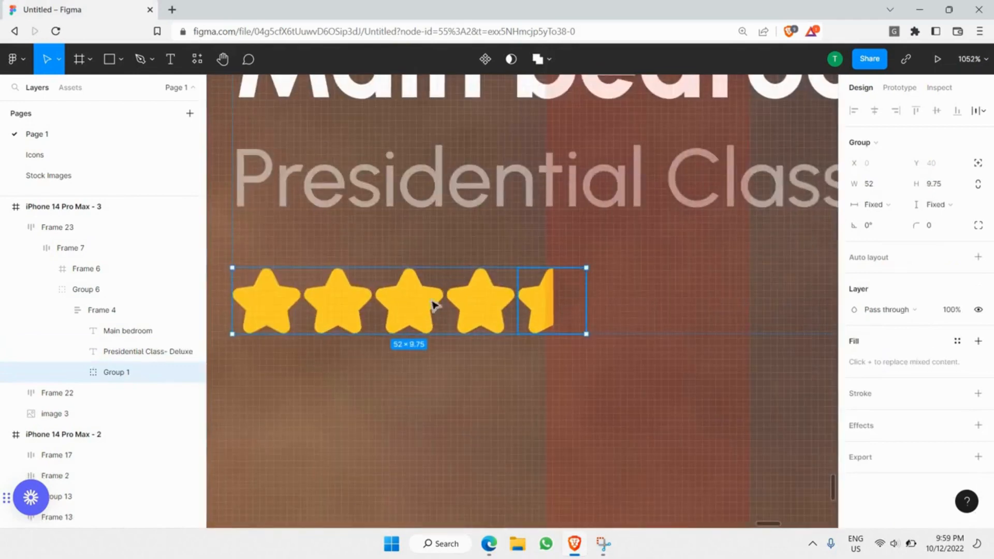
{"action": "double_click", "coordinate": [568, 306]}
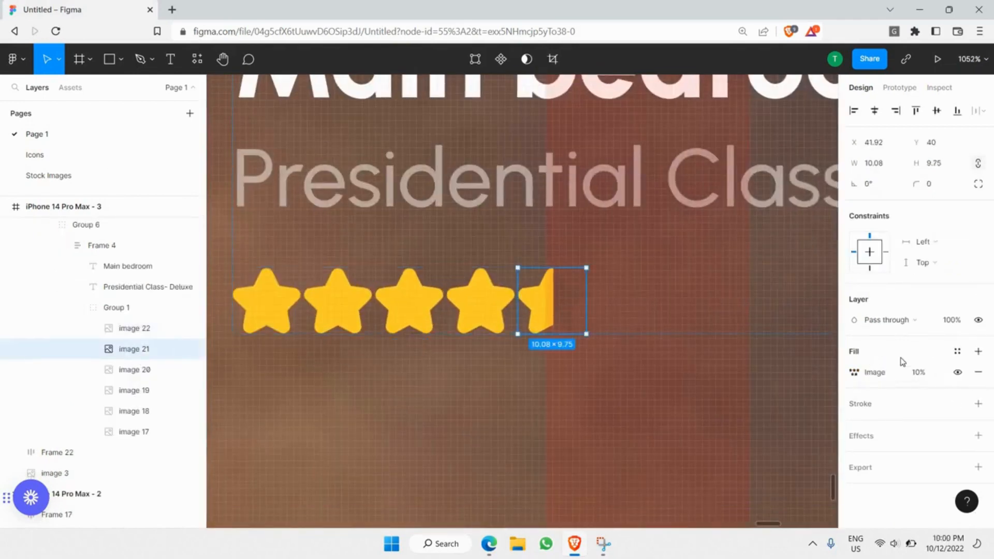
{"action": "left_click", "coordinate": [930, 366]}
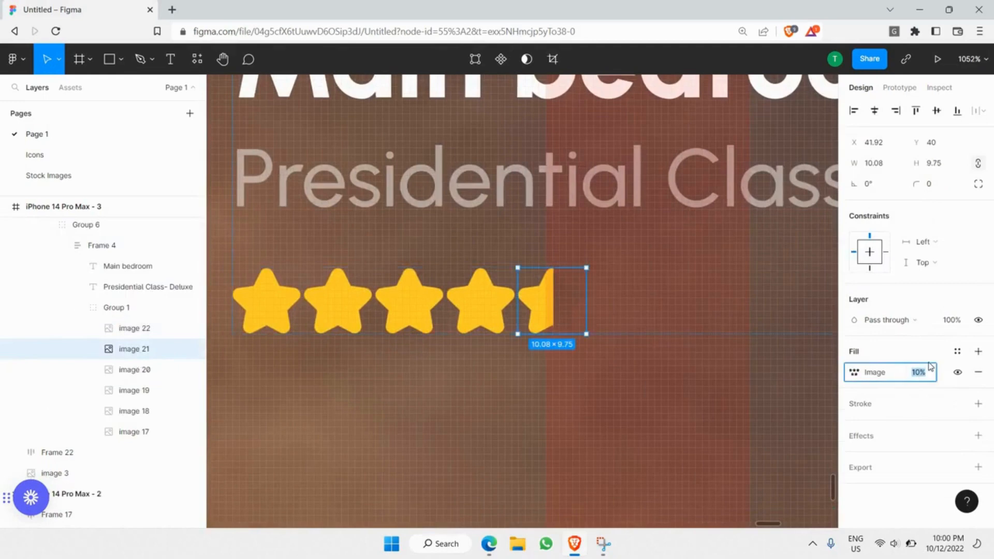
{"action": "type", "text": "50"}
{"action": "key", "text": "Return"}
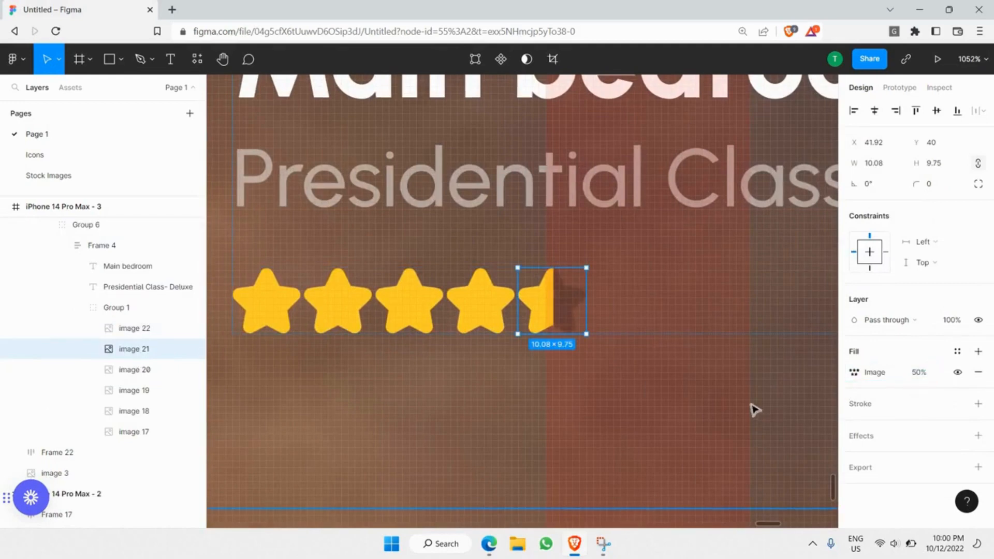
{"action": "left_click", "coordinate": [609, 367]}
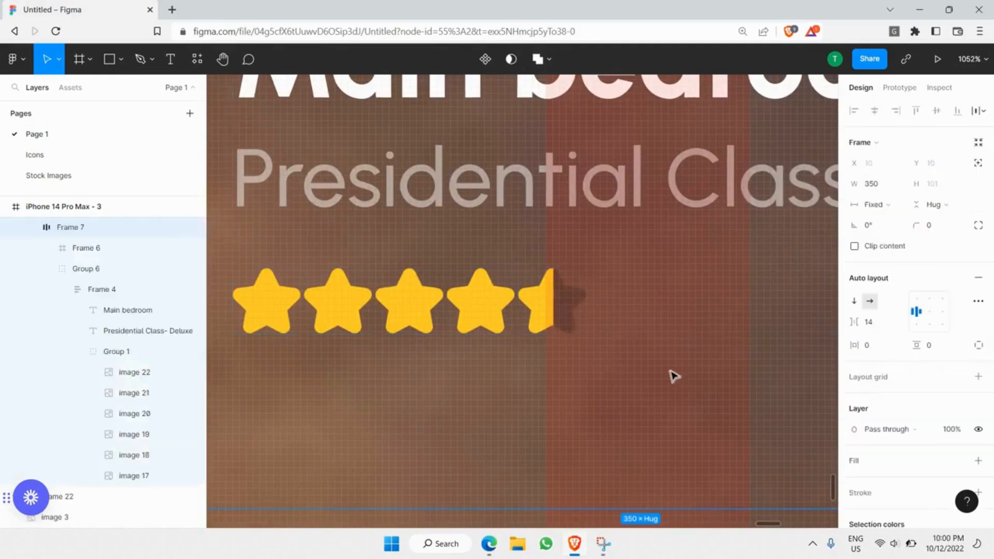
{"action": "scroll", "coordinate": [673, 376], "scroll_direction": "down", "scroll_amount": 10}
{"action": "scroll", "coordinate": [668, 368], "scroll_direction": "down", "scroll_amount": 5}
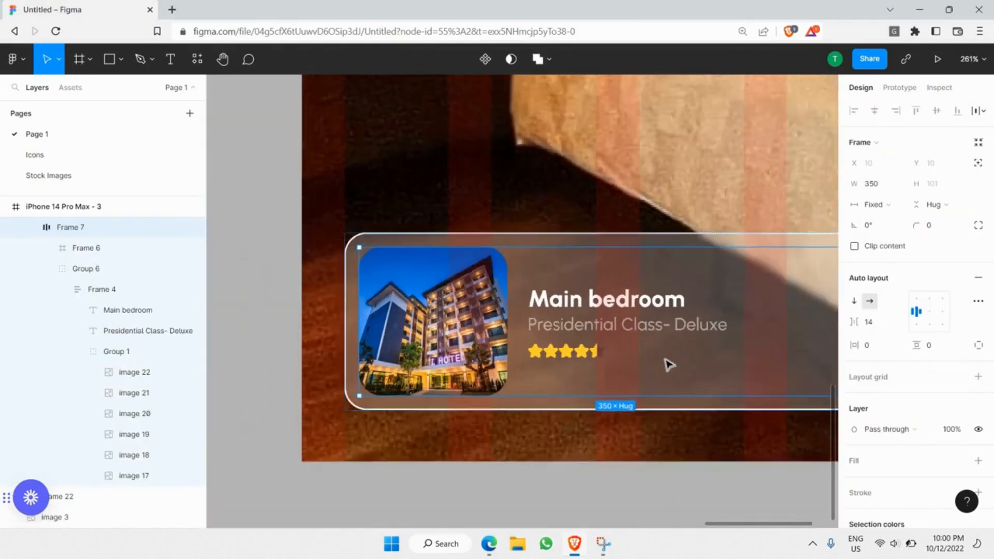
{"action": "left_click", "coordinate": [601, 473]}
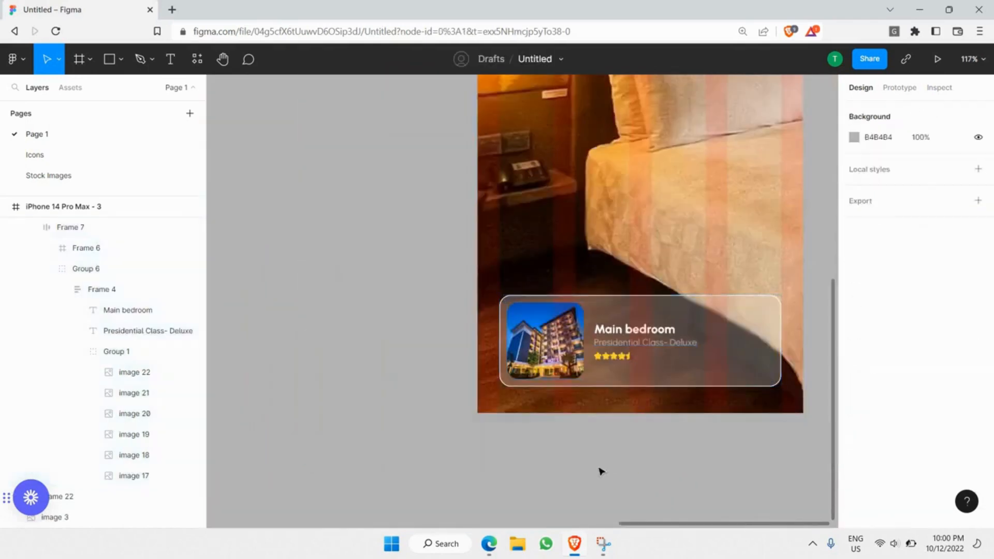
Shrink the rounded hotel thumbnail in the main bedroom card and shift the picture inside it to X -32.
{"action": "scroll", "coordinate": [541, 299], "scroll_direction": "up", "scroll_amount": 4}
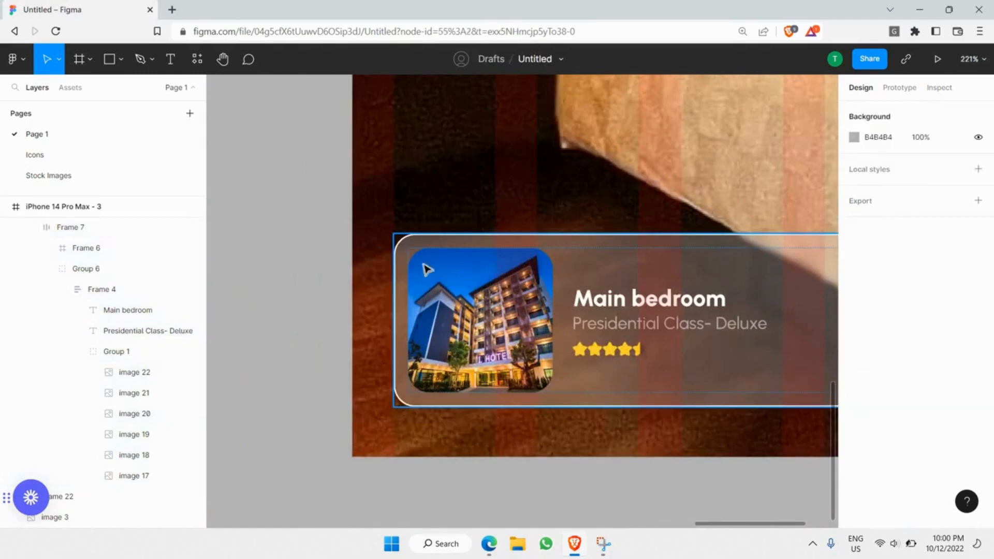
{"action": "left_click", "coordinate": [423, 263]}
{"action": "double_click", "coordinate": [411, 252]}
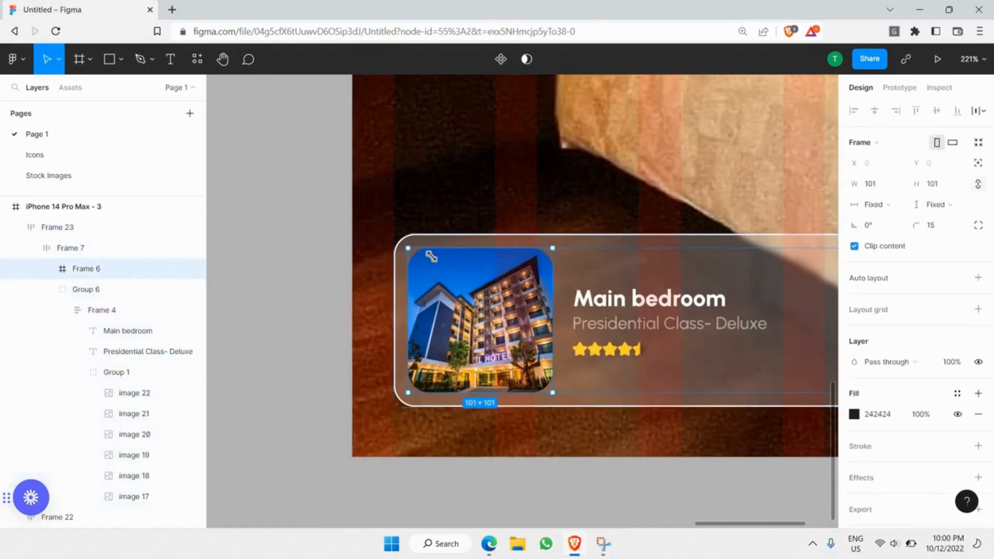
{"action": "left_click_drag", "start_coordinate": [424, 256], "coordinate": [458, 275]}
{"action": "double_click", "coordinate": [501, 316]}
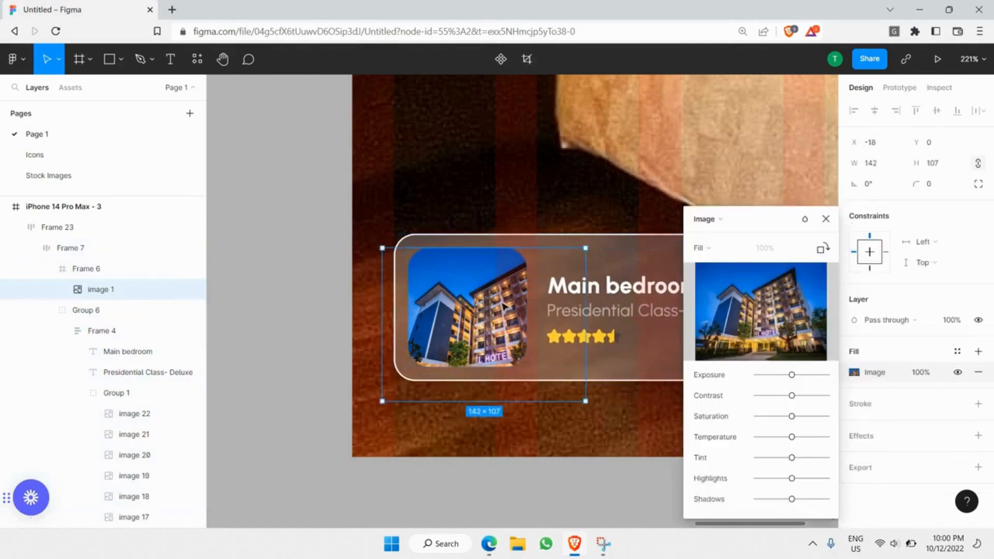
{"action": "left_click_drag", "start_coordinate": [500, 317], "coordinate": [483, 316]}
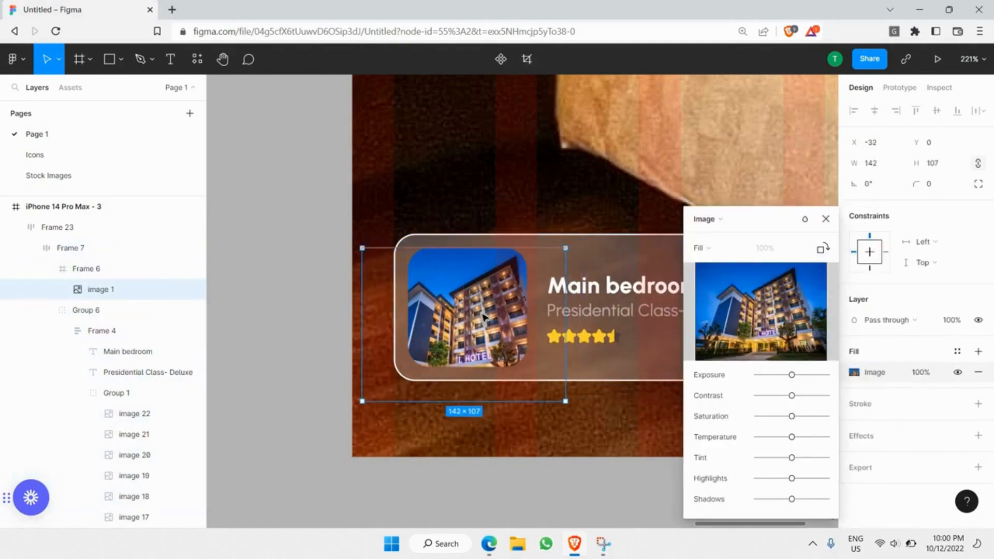
{"action": "key", "text": "Escape"}
{"action": "scroll", "coordinate": [296, 278], "scroll_direction": "down", "scroll_amount": 5}
{"action": "left_click", "coordinate": [401, 387]}
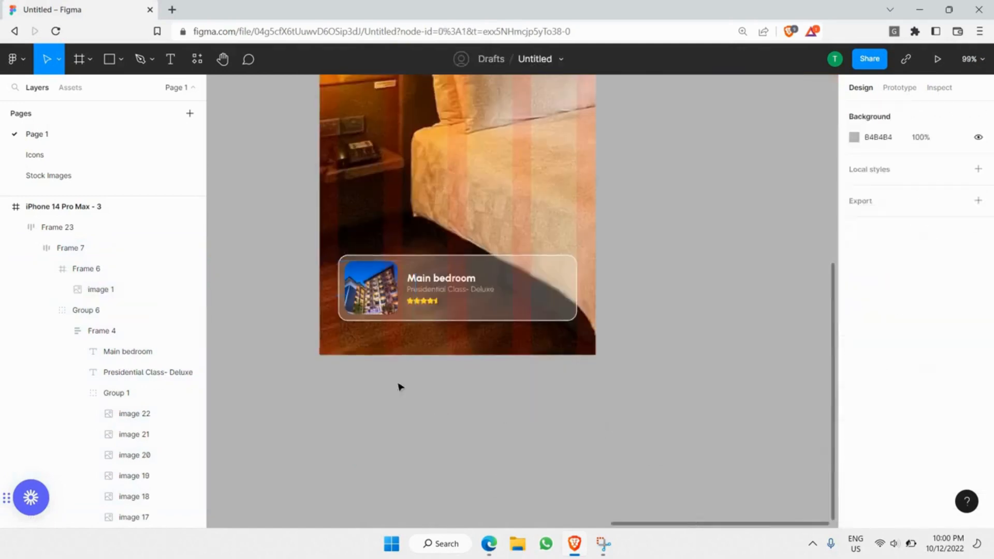
{"action": "scroll", "coordinate": [442, 262], "scroll_direction": "up", "scroll_amount": 2}
{"action": "double_click", "coordinate": [443, 278]}
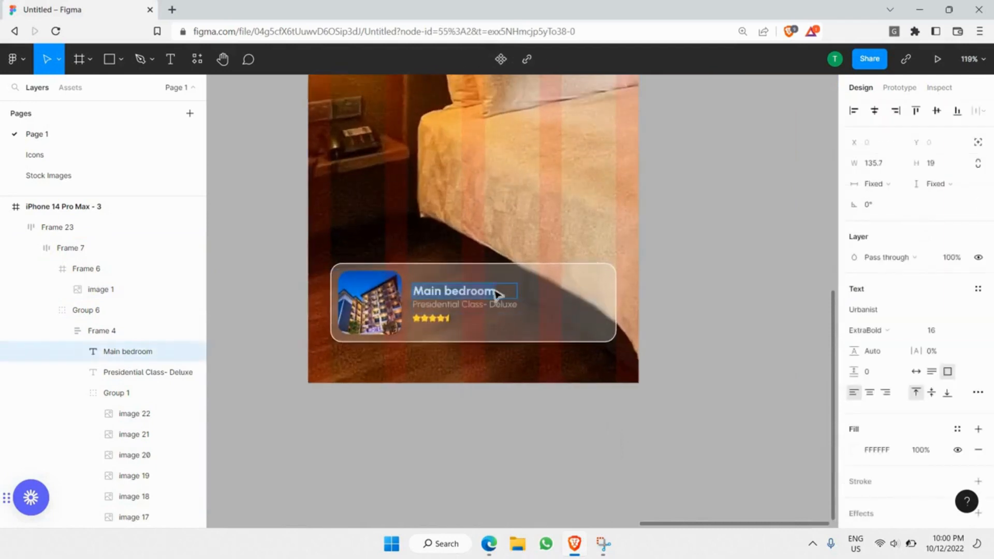
{"action": "key", "text": "Escape"}
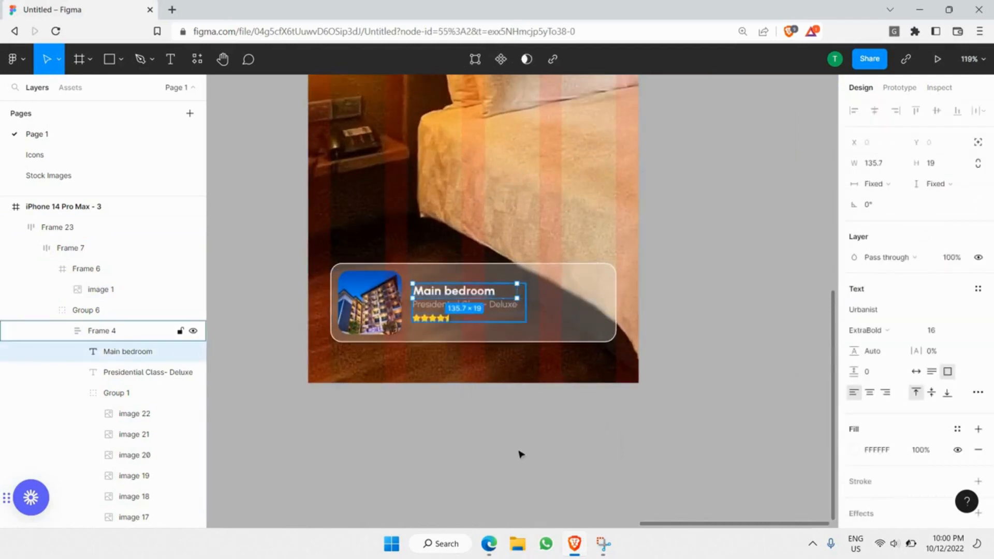
{"action": "left_click", "coordinate": [630, 352]}
Duplicate the main bedroom card and place the copy directly below the original at Y 891.
{"action": "left_click", "coordinate": [590, 282]}
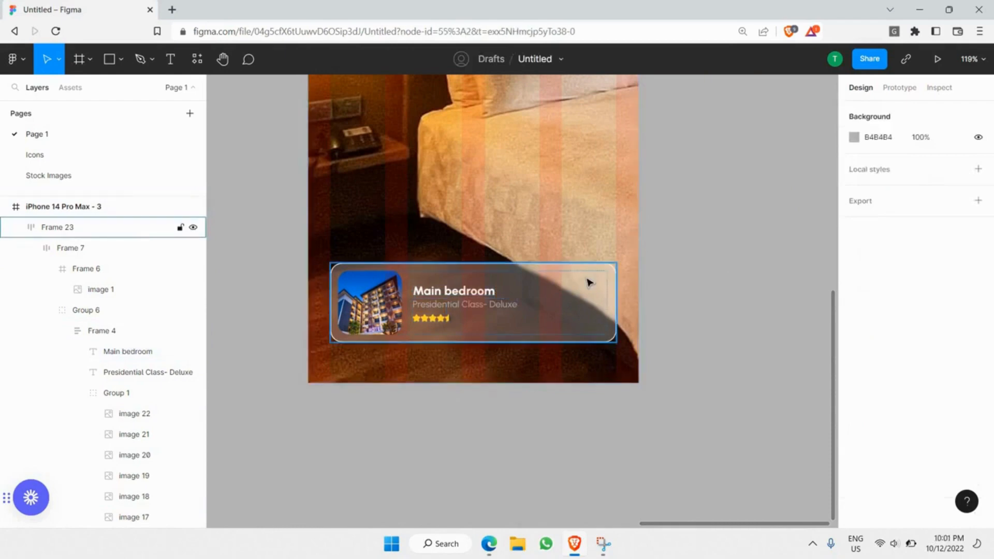
{"action": "key", "text": "ctrl+v"}
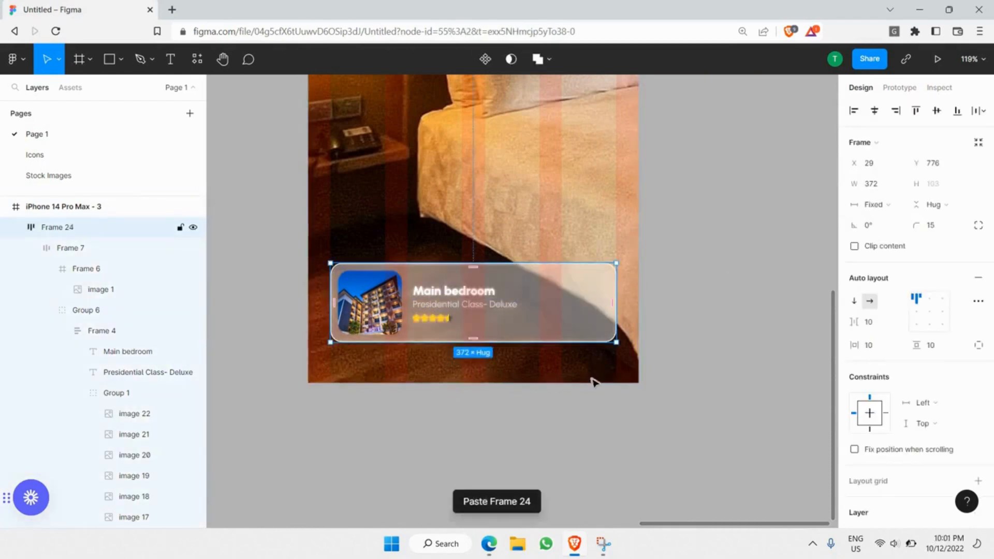
{"action": "left_click_drag", "start_coordinate": [589, 280], "coordinate": [595, 371]}
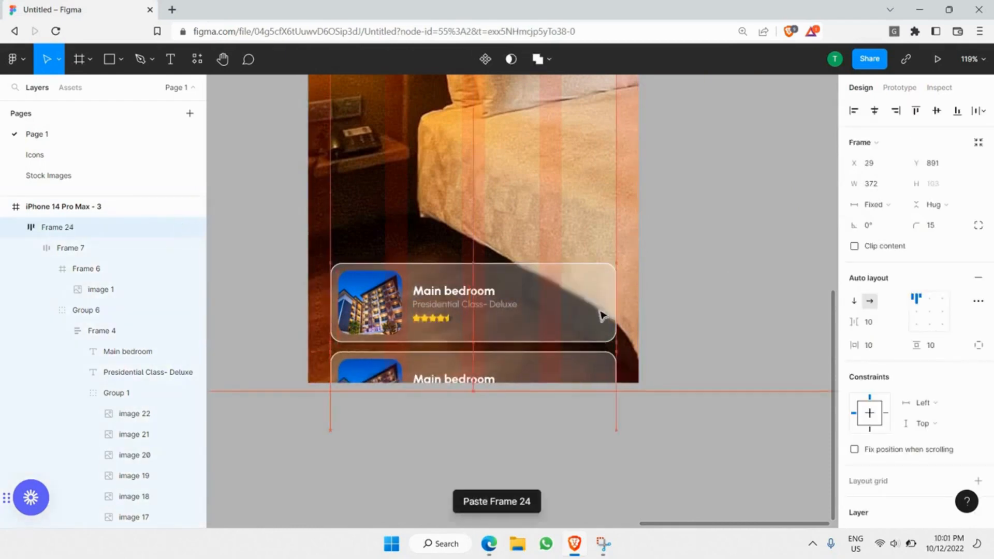
Group the two bedroom cards and apply auto layout with horizontal direction to the group.
{"action": "left_click", "coordinate": [601, 313], "text": "shift"}
{"action": "right_click", "coordinate": [596, 313]}
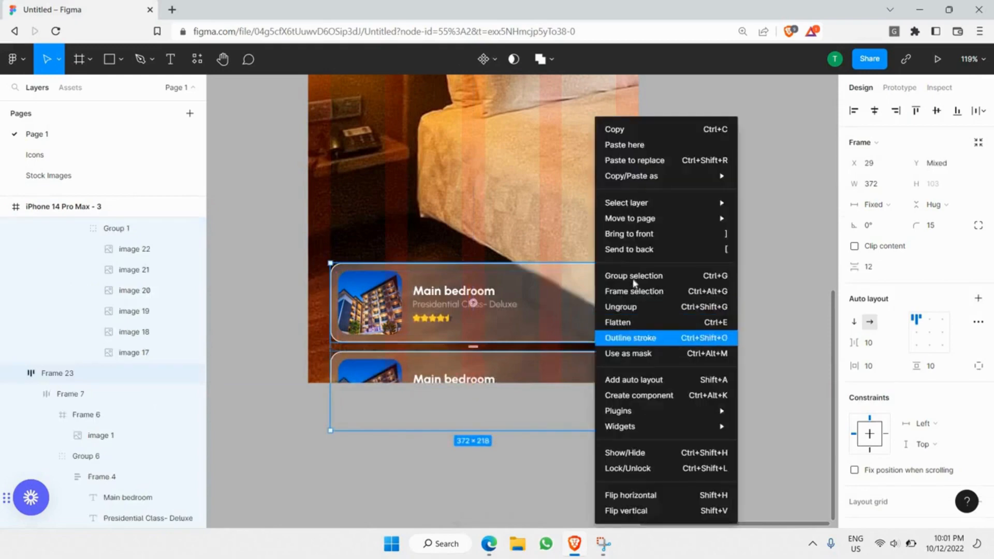
{"action": "left_click", "coordinate": [668, 279]}
{"action": "left_click", "coordinate": [978, 258]}
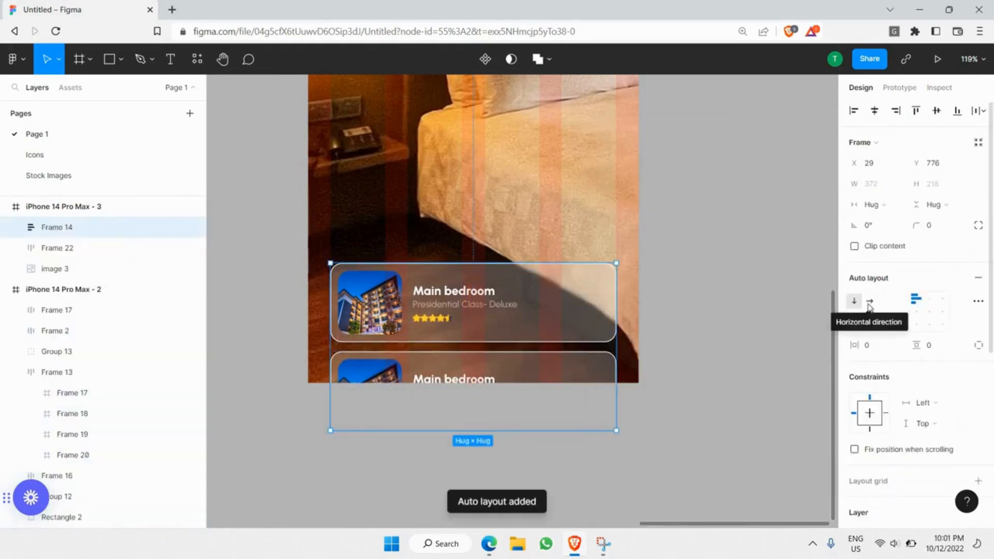
{"action": "left_click", "coordinate": [870, 302]}
Paste a third bedroom card into the row and shift the row to X -355 so the middle card is centred.
{"action": "mouse_move", "coordinate": [544, 317]}
{"action": "left_mouse_down"}
{"action": "mouse_move", "coordinate": [331, 321]}
{"action": "mouse_move", "coordinate": [557, 321]}
{"action": "left_mouse_up"}
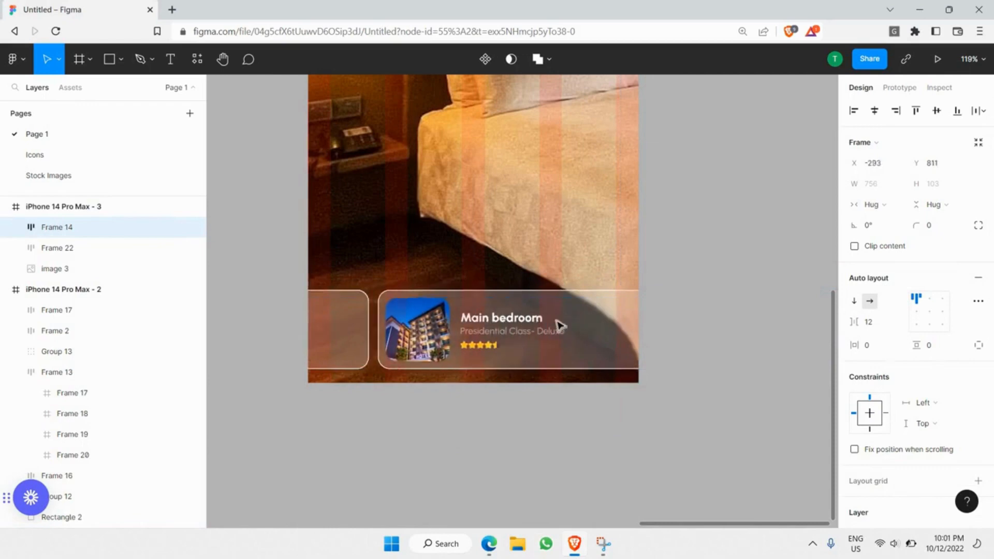
{"action": "key", "text": "ctrl+v"}
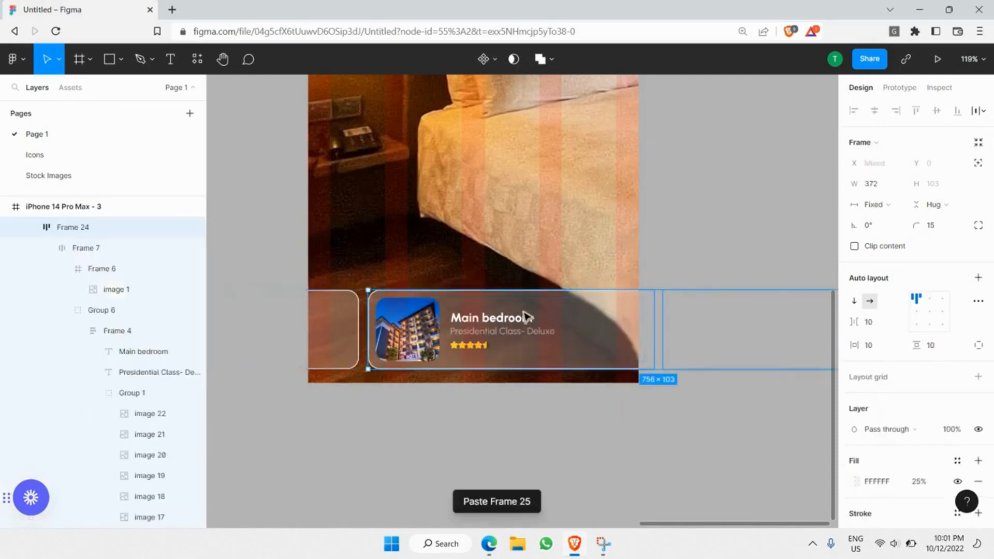
{"action": "key", "text": "Escape"}
{"action": "left_click_drag", "start_coordinate": [599, 321], "coordinate": [570, 328]}
{"action": "left_click", "coordinate": [559, 396]}
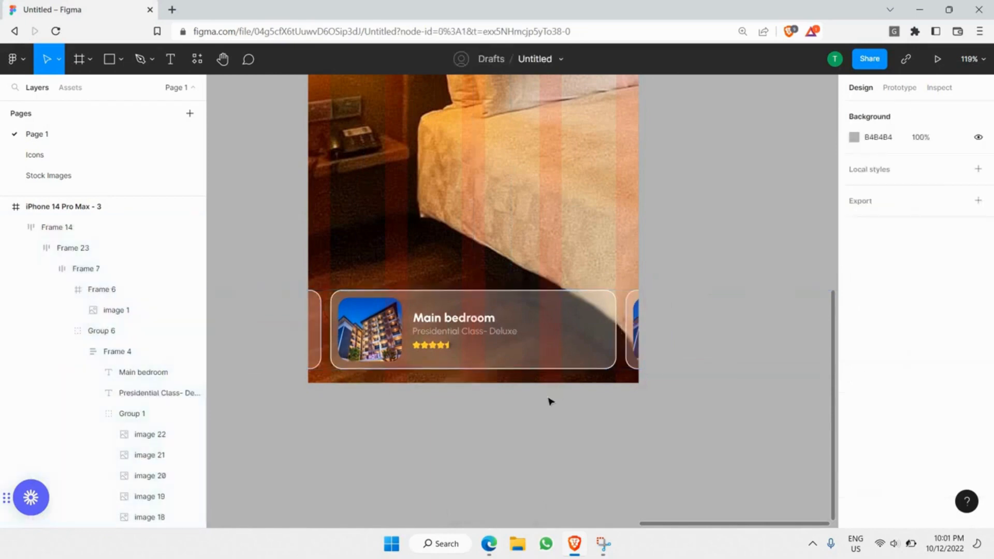
Move the row of bedroom cards up to Y 769 on the scanning screen.
{"action": "scroll", "coordinate": [551, 402], "scroll_direction": "down", "scroll_amount": 5}
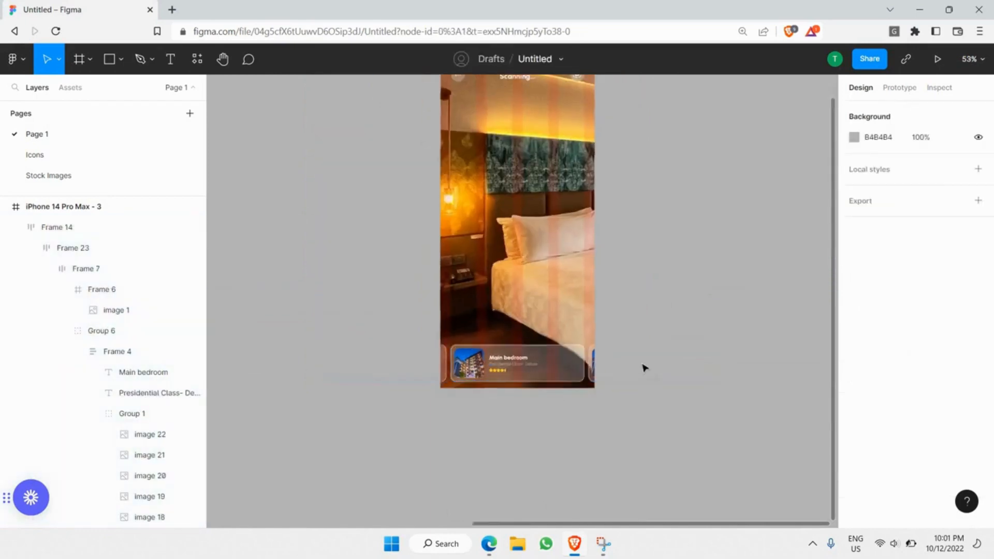
{"action": "scroll", "coordinate": [644, 367], "scroll_direction": "up", "scroll_amount": 3}
{"action": "left_click", "coordinate": [626, 365]}
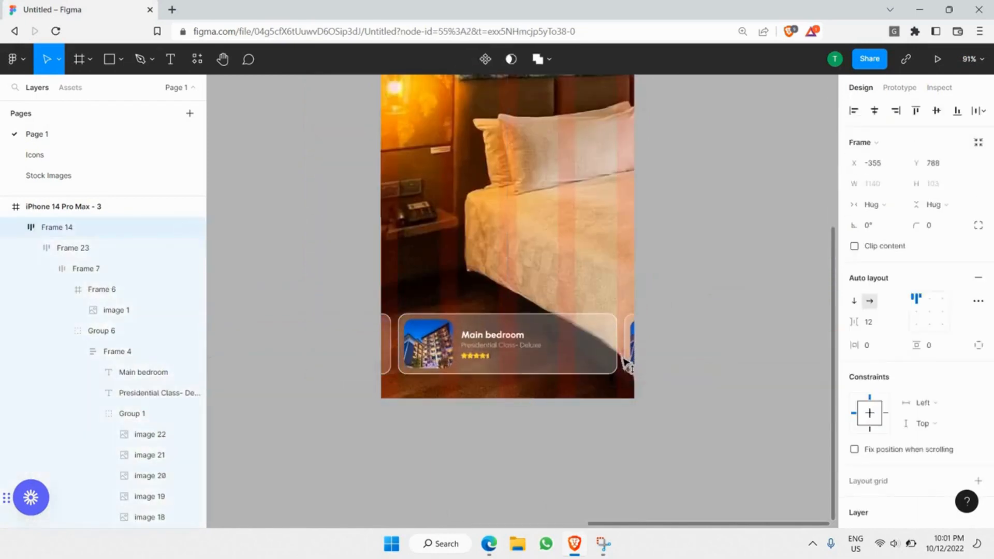
{"action": "left_click", "coordinate": [628, 410]}
{"action": "scroll", "coordinate": [628, 410], "scroll_direction": "down", "scroll_amount": 5}
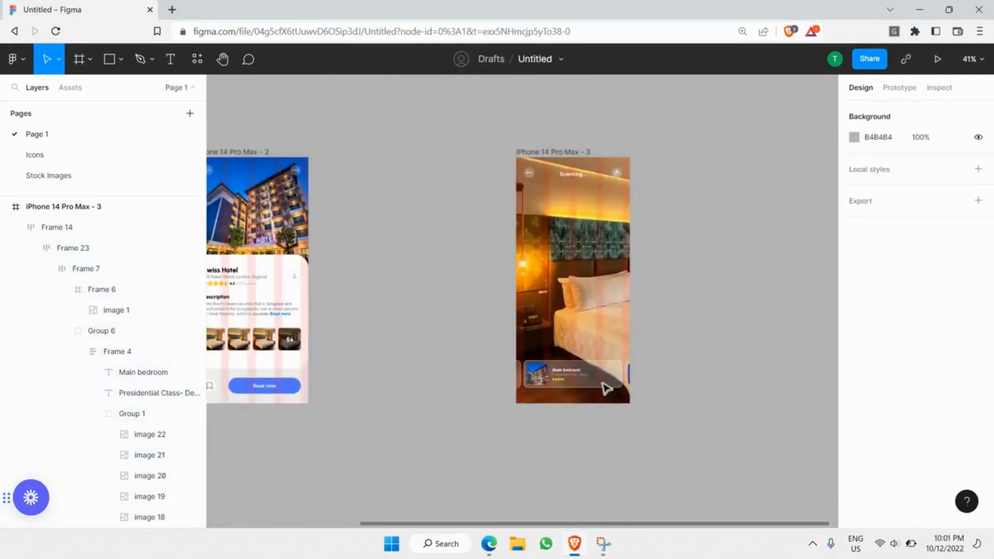
Set the auto layout spacing between the bedroom cards to 8.
{"action": "scroll", "coordinate": [455, 337], "scroll_direction": "up", "scroll_amount": 6}
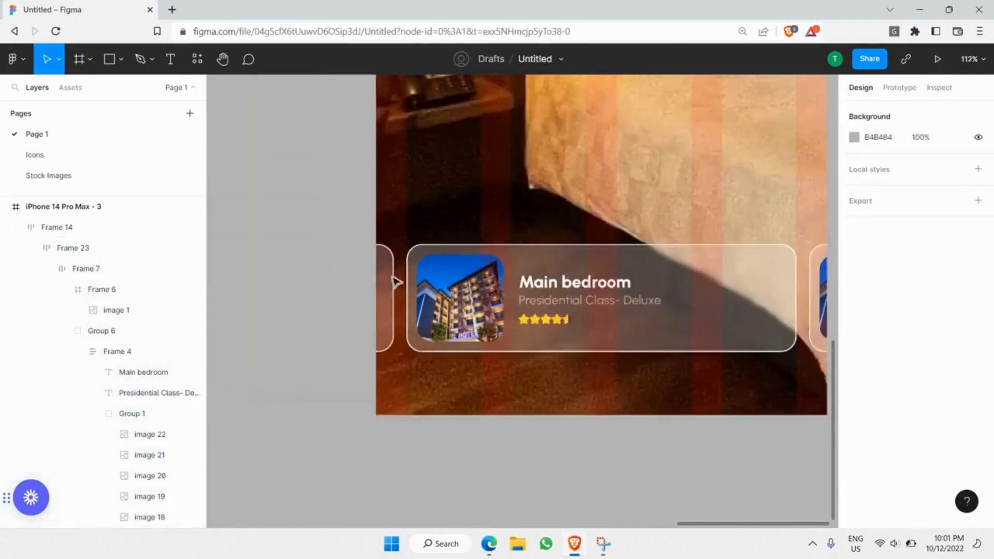
{"action": "scroll", "coordinate": [395, 282], "scroll_direction": "up", "scroll_amount": 4}
{"action": "scroll", "coordinate": [466, 279], "scroll_direction": "right", "scroll_amount": 5}
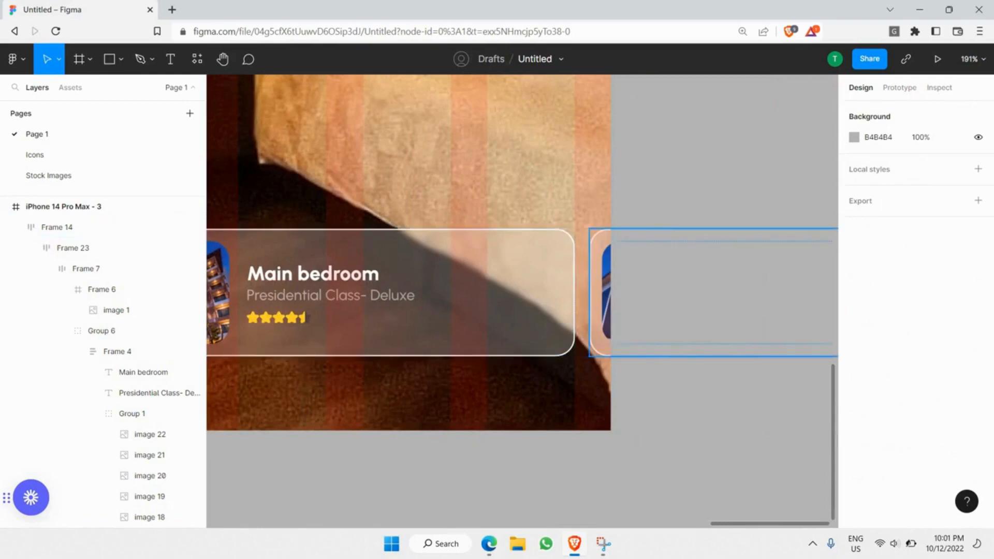
{"action": "scroll", "coordinate": [582, 291], "scroll_direction": "up", "scroll_amount": 4}
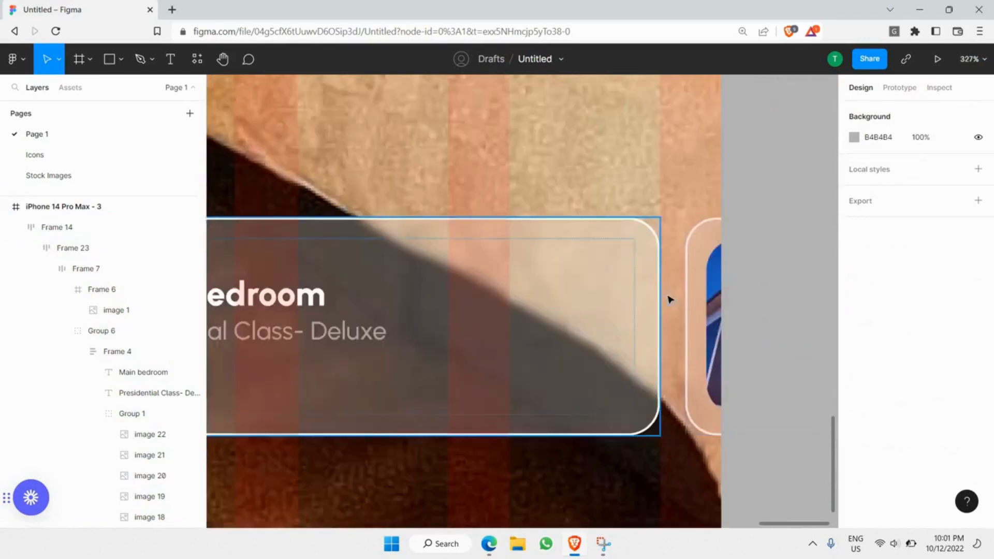
{"action": "scroll", "coordinate": [671, 300], "scroll_direction": "left", "scroll_amount": 3}
{"action": "scroll", "coordinate": [673, 286], "scroll_direction": "down", "scroll_amount": 5}
{"action": "scroll", "coordinate": [679, 282], "scroll_direction": "up", "scroll_amount": 3}
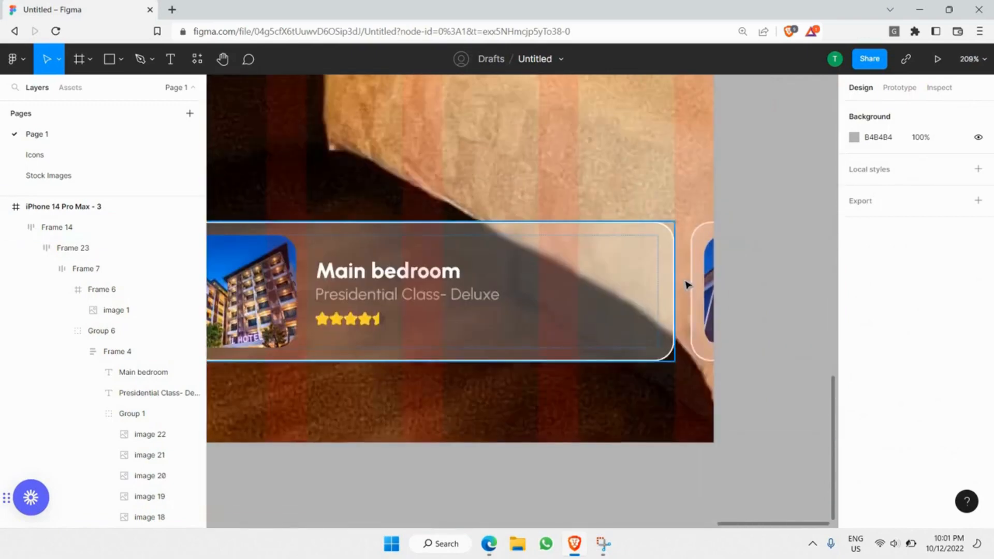
{"action": "left_click", "coordinate": [686, 284]}
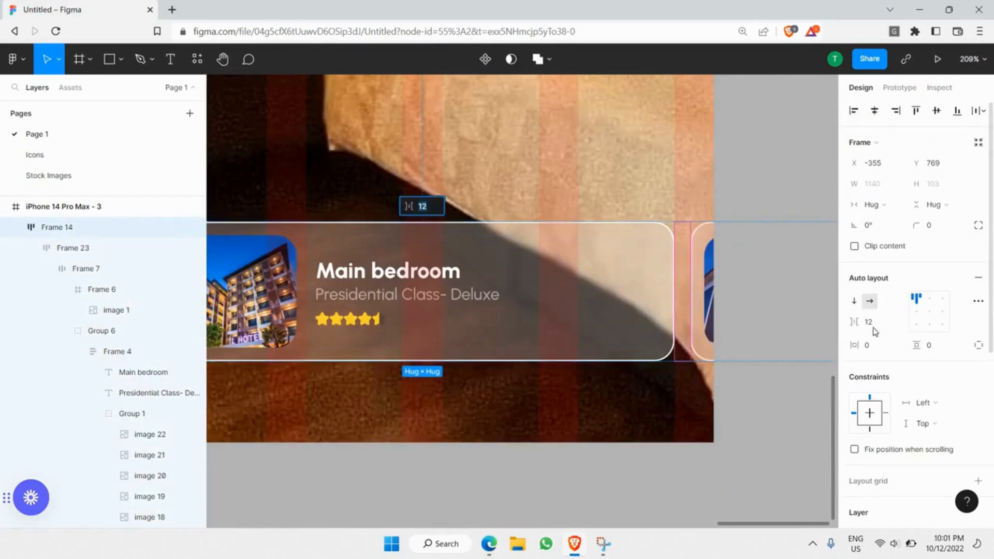
{"action": "left_click", "coordinate": [874, 329]}
{"action": "type", "text": "8"}
{"action": "key", "text": "Return"}
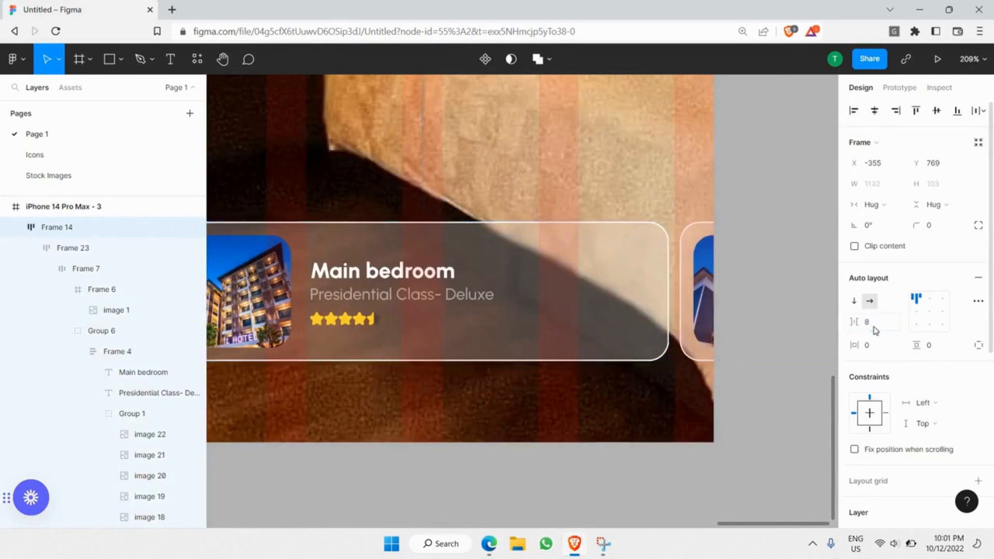
Shift the card row horizontally to X -351 to recentre the middle card.
{"action": "scroll", "coordinate": [663, 310], "scroll_direction": "left", "scroll_amount": 3}
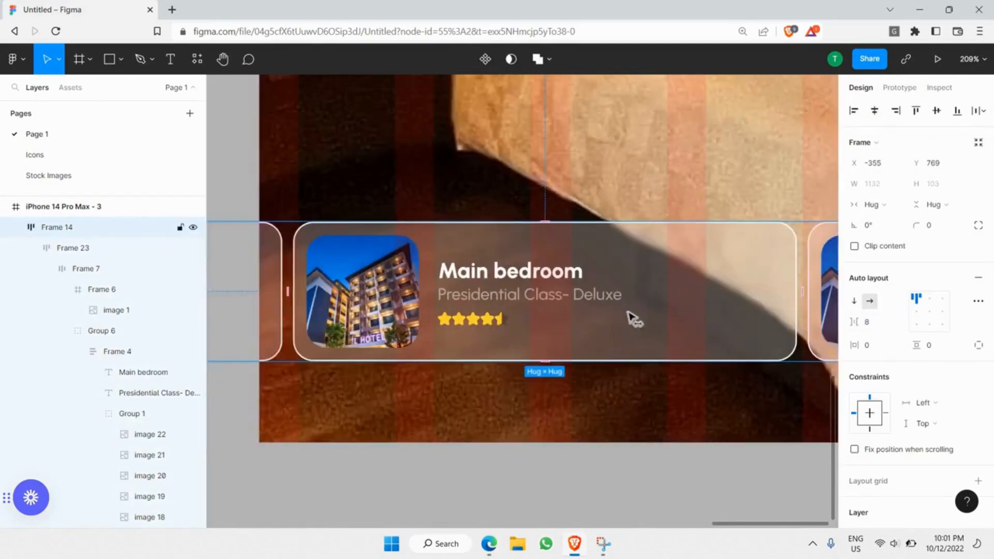
{"action": "left_click_drag", "start_coordinate": [627, 311], "coordinate": [627, 312]}
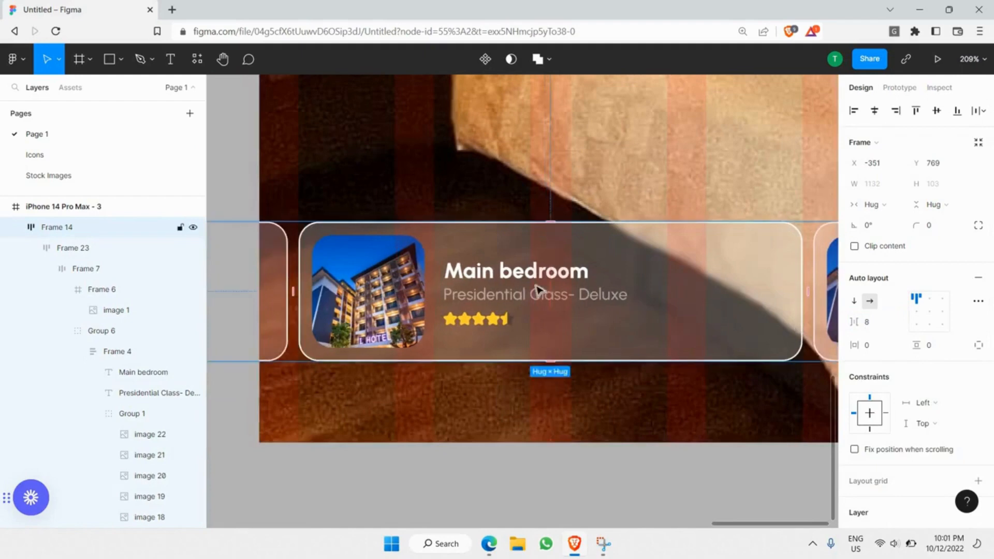
{"action": "scroll", "coordinate": [537, 288], "scroll_direction": "down", "scroll_amount": 3}
{"action": "left_click", "coordinate": [542, 426]}
{"action": "scroll", "coordinate": [542, 396], "scroll_direction": "up", "scroll_amount": 1}
{"action": "scroll", "coordinate": [449, 257], "scroll_direction": "down", "scroll_amount": 3}
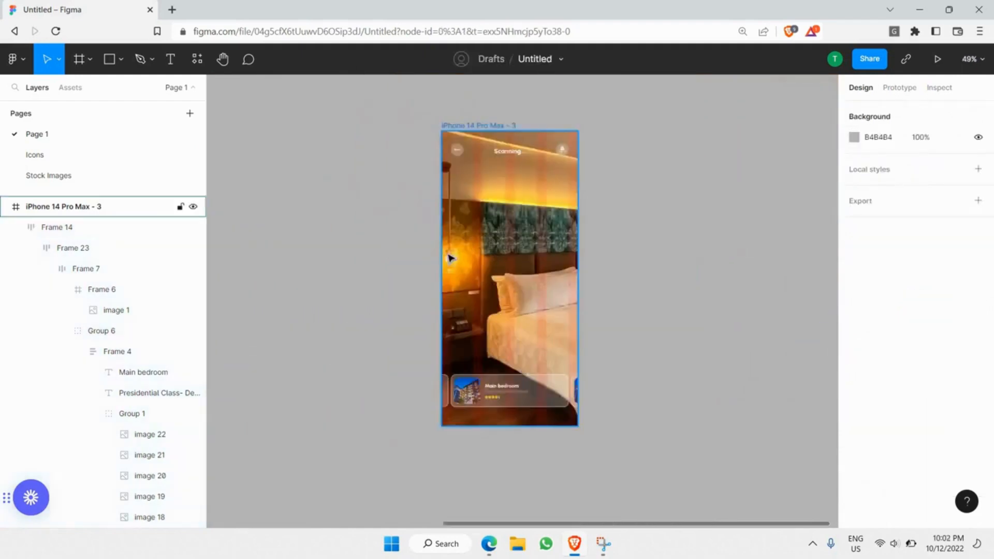
Space the three phone screens evenly, moving the hotel details screen to X 5 and the scanning screen to X 613.
{"action": "scroll", "coordinate": [438, 259], "scroll_direction": "down", "scroll_amount": 3}
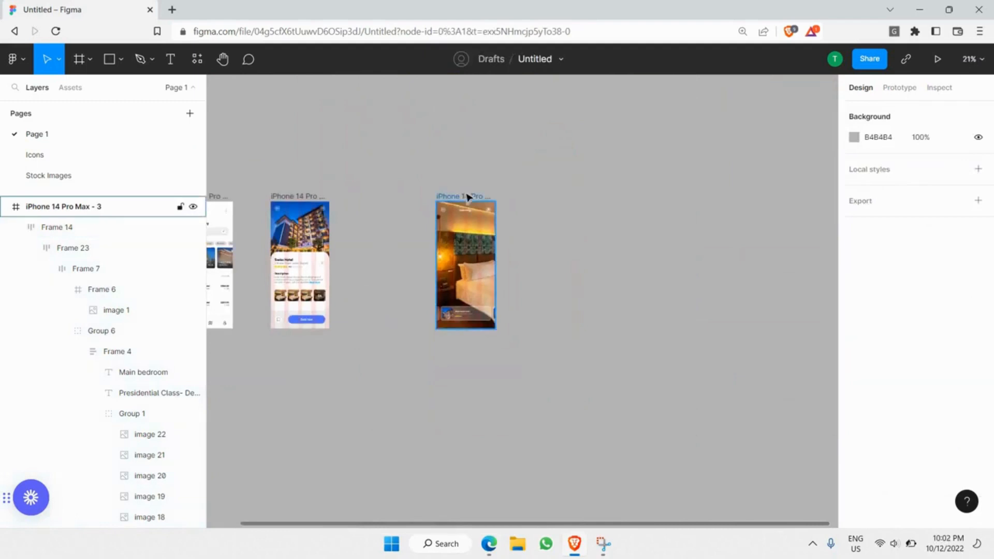
{"action": "left_click_drag", "start_coordinate": [469, 198], "coordinate": [385, 199]}
{"action": "scroll", "coordinate": [369, 223], "scroll_direction": "left", "scroll_amount": 2}
{"action": "scroll", "coordinate": [369, 222], "scroll_direction": "up", "scroll_amount": 3}
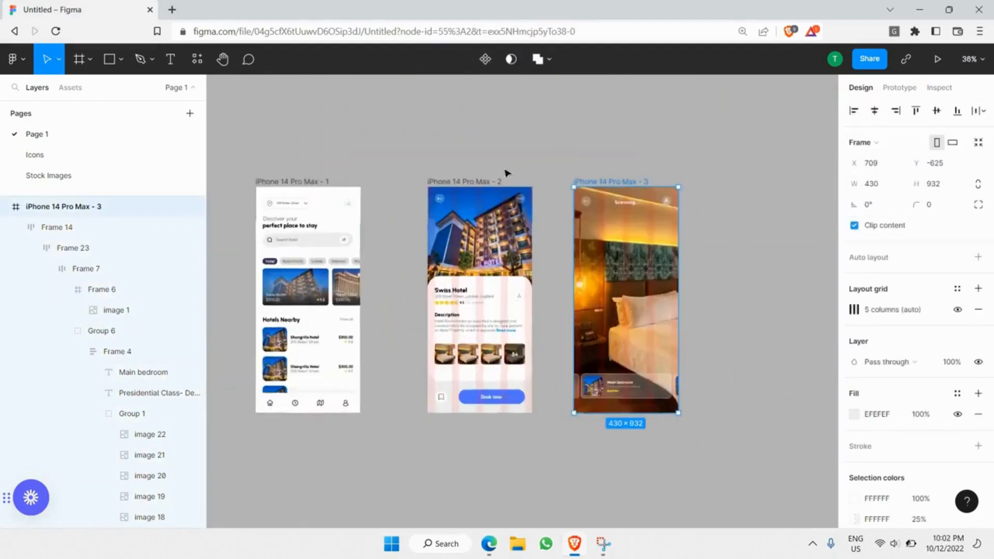
{"action": "left_click", "coordinate": [488, 174], "text": "shift"}
{"action": "left_click_drag", "start_coordinate": [501, 175], "coordinate": [456, 179]}
{"action": "key", "text": "ctrl+z"}
{"action": "left_click", "coordinate": [486, 175], "text": "shift"}
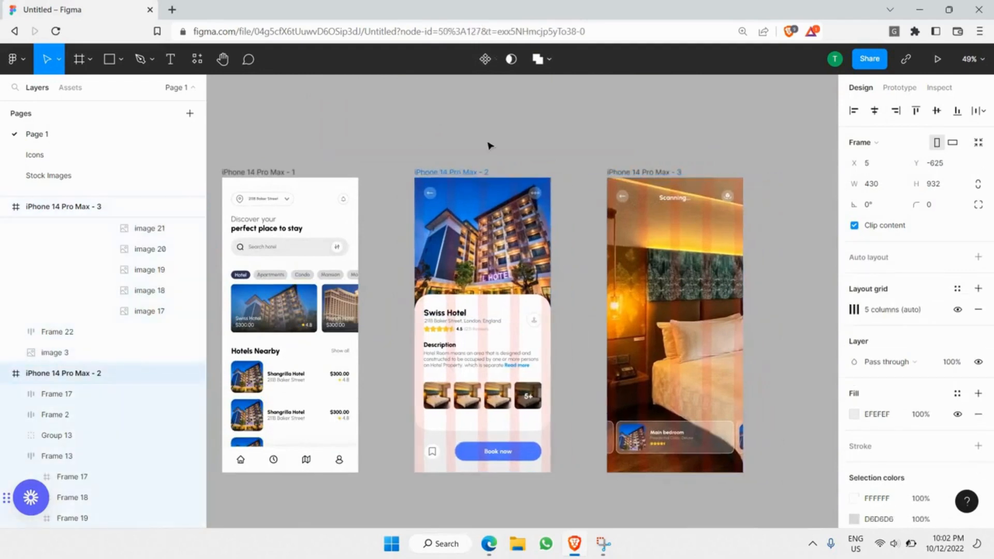
{"action": "left_click", "coordinate": [488, 146]}
Review the home, hotel details and scanning screens side by side.
{"action": "scroll", "coordinate": [434, 214], "scroll_direction": "left", "scroll_amount": 3}
{"action": "scroll", "coordinate": [434, 214], "scroll_direction": "left", "scroll_amount": 2}
{"action": "scroll", "coordinate": [435, 202], "scroll_direction": "down", "scroll_amount": 1}
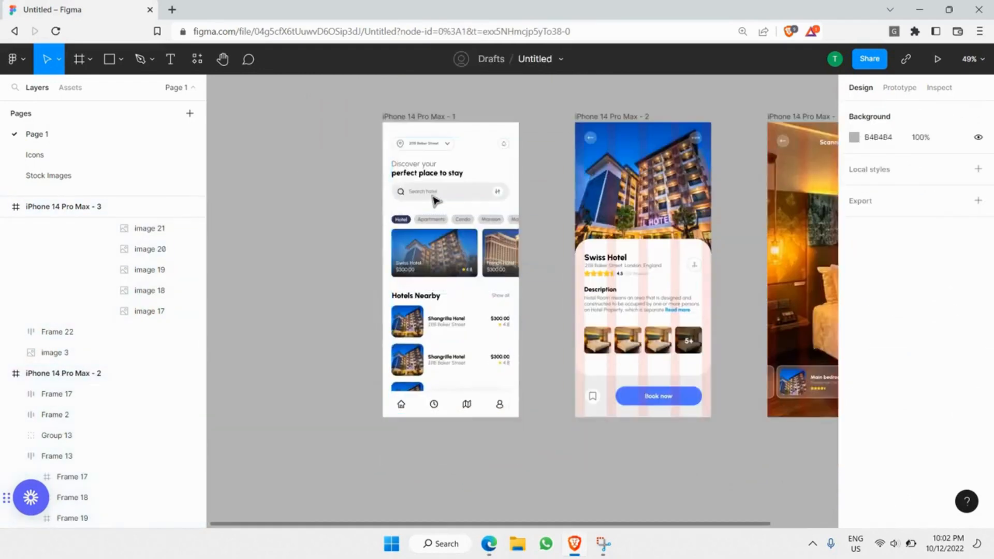
{"action": "scroll", "coordinate": [435, 195], "scroll_direction": "right", "scroll_amount": 2}
{"action": "scroll", "coordinate": [435, 196], "scroll_direction": "up", "scroll_amount": 3}
{"action": "scroll", "coordinate": [434, 195], "scroll_direction": "right", "scroll_amount": 3}
{"action": "scroll", "coordinate": [434, 195], "scroll_direction": "down", "scroll_amount": 2}
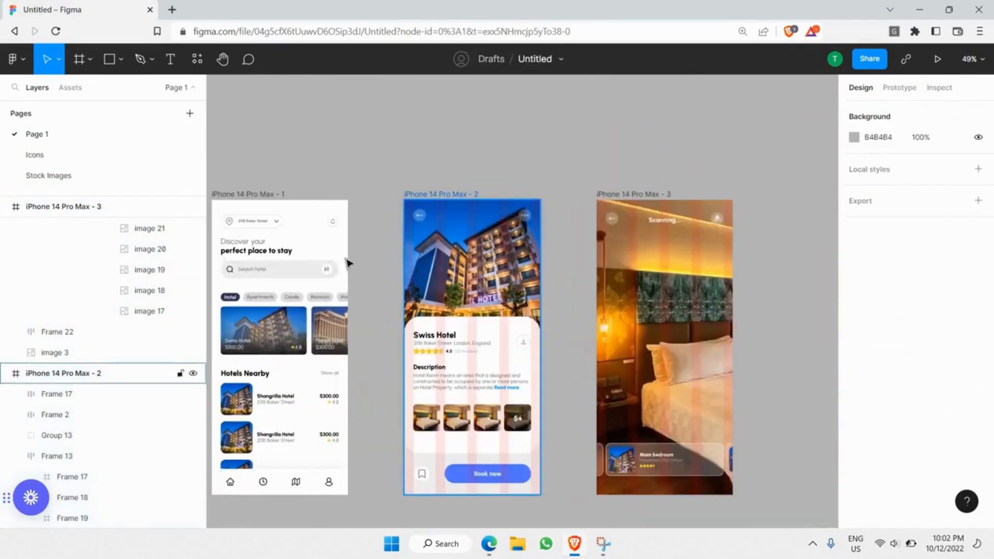
{"action": "scroll", "coordinate": [349, 262], "scroll_direction": "left", "scroll_amount": 3}
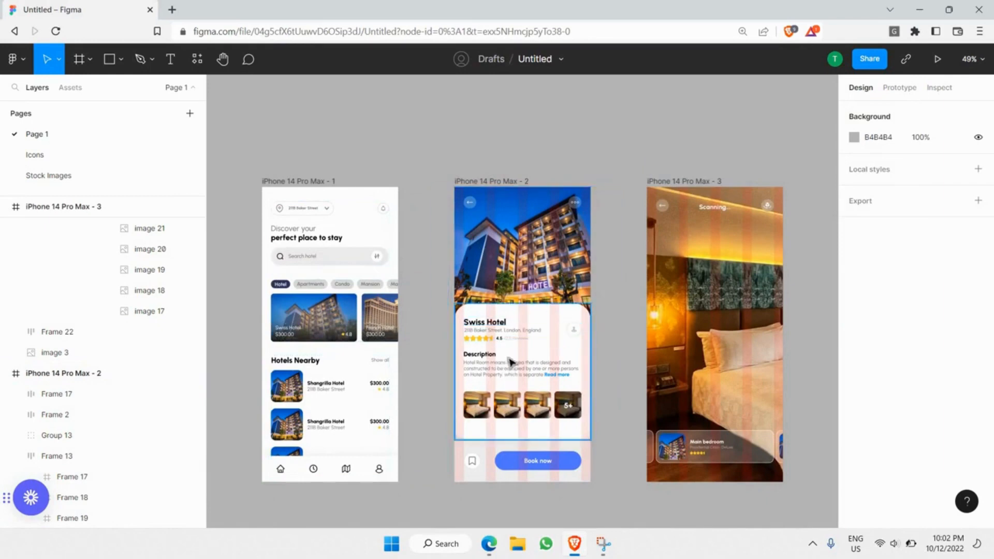
{"action": "scroll", "coordinate": [512, 300], "scroll_direction": "right", "scroll_amount": 1}
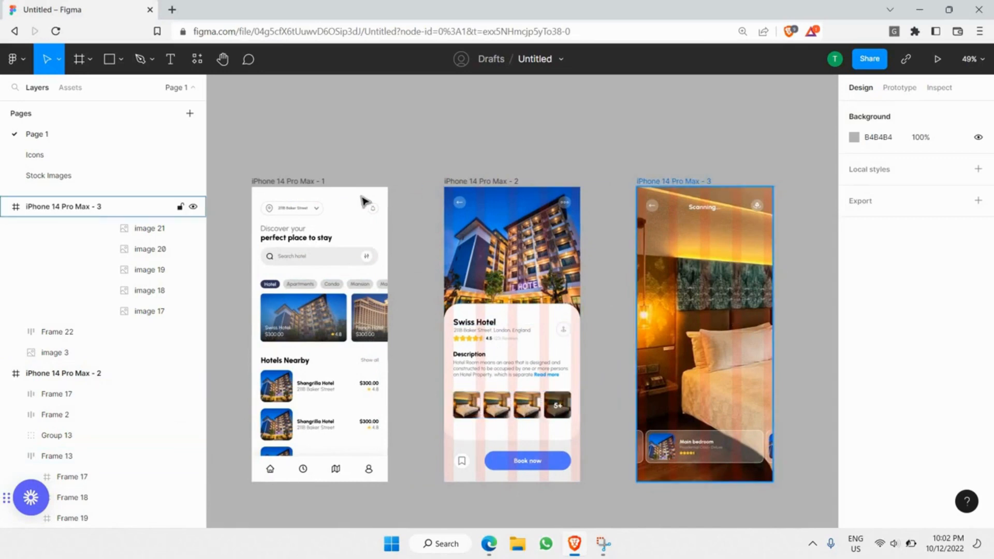
Hide the five-column layout grid on the hotel details screen and on the scanning screen.
{"action": "left_click", "coordinate": [472, 183]}
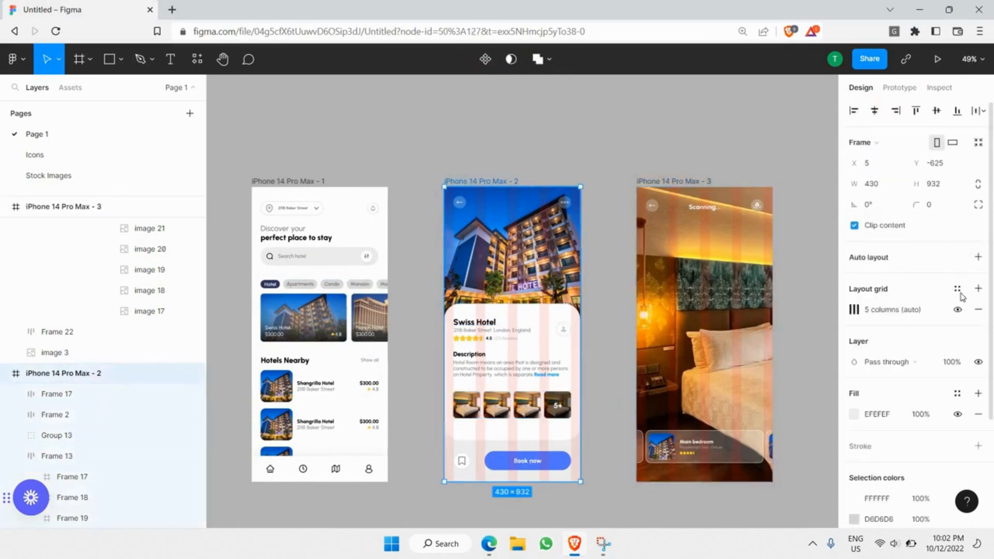
{"action": "left_click", "coordinate": [958, 310]}
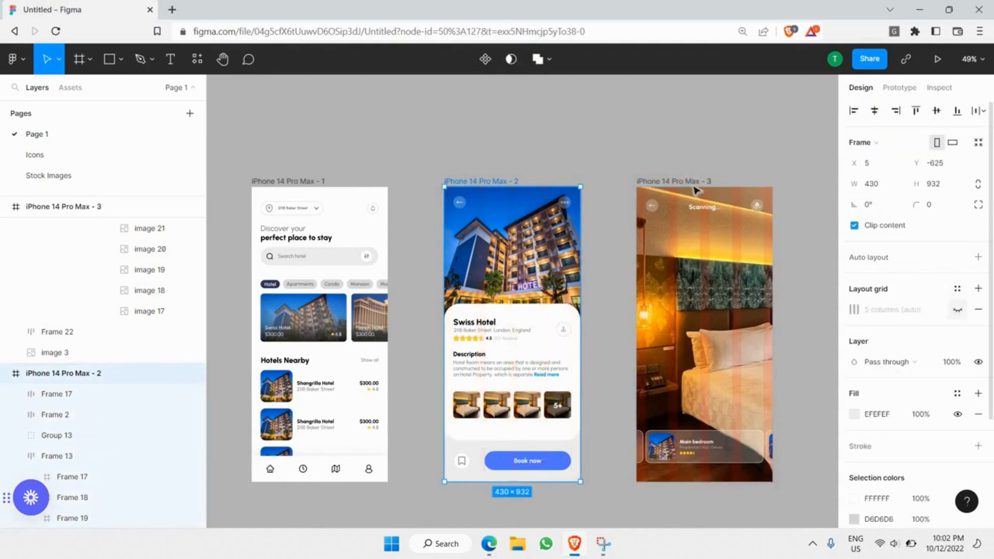
{"action": "left_click", "coordinate": [692, 184]}
{"action": "left_click", "coordinate": [959, 310]}
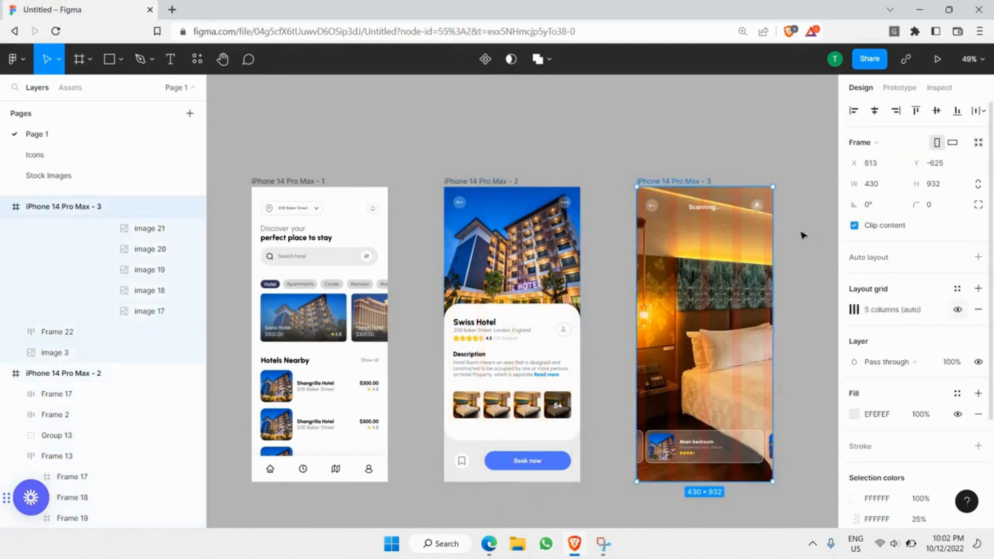
{"action": "left_click", "coordinate": [799, 178]}
{"action": "scroll", "coordinate": [766, 181], "scroll_direction": "down", "scroll_amount": 2}
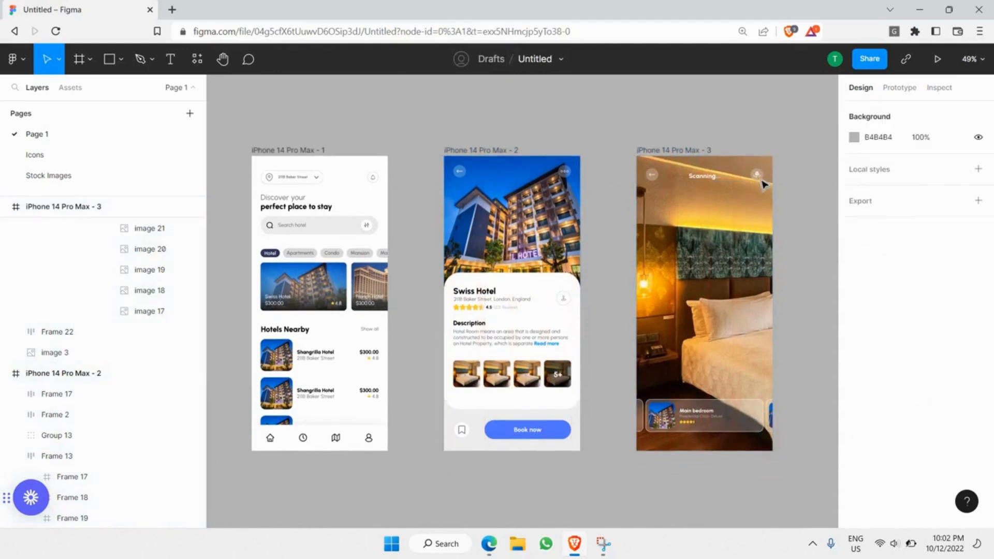
{"action": "scroll", "coordinate": [766, 182], "scroll_direction": "right", "scroll_amount": 1}
{"action": "scroll", "coordinate": [763, 186], "scroll_direction": "down", "scroll_amount": 1}
{"action": "scroll", "coordinate": [762, 186], "scroll_direction": "left", "scroll_amount": 1}
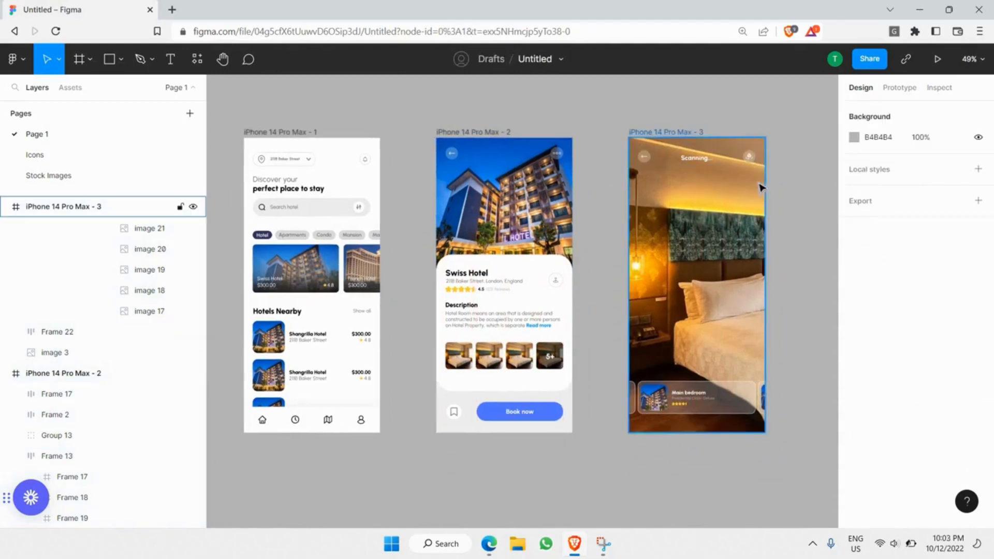